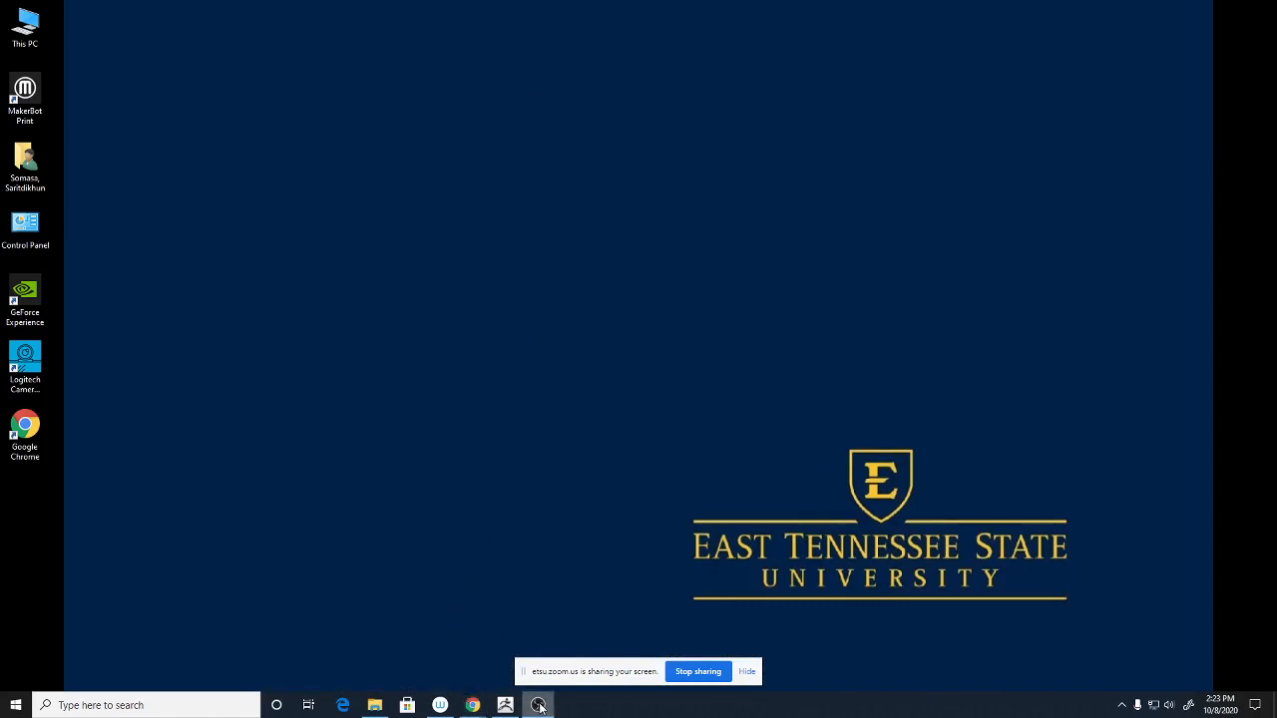
- Launch MakerBot Print from a Windows search for 'maik'
{"action": "left_click", "coordinate": [179, 704]}
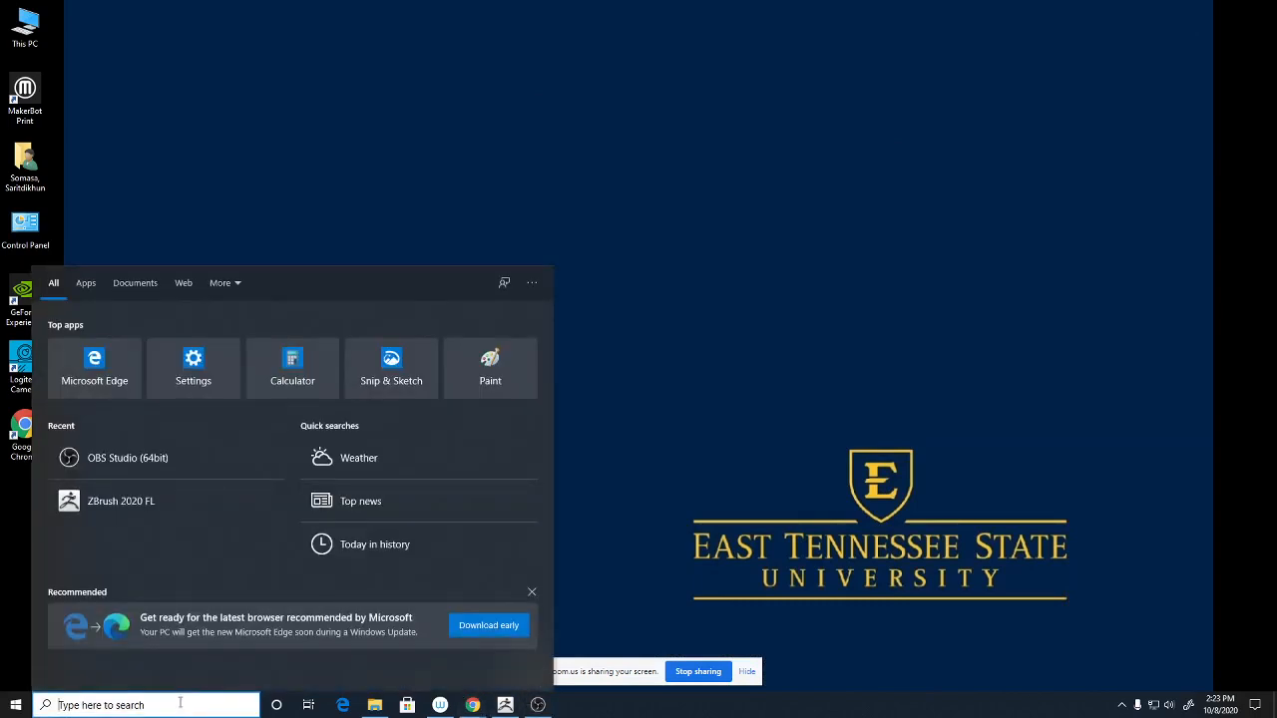
{"action": "type", "text": "m"}
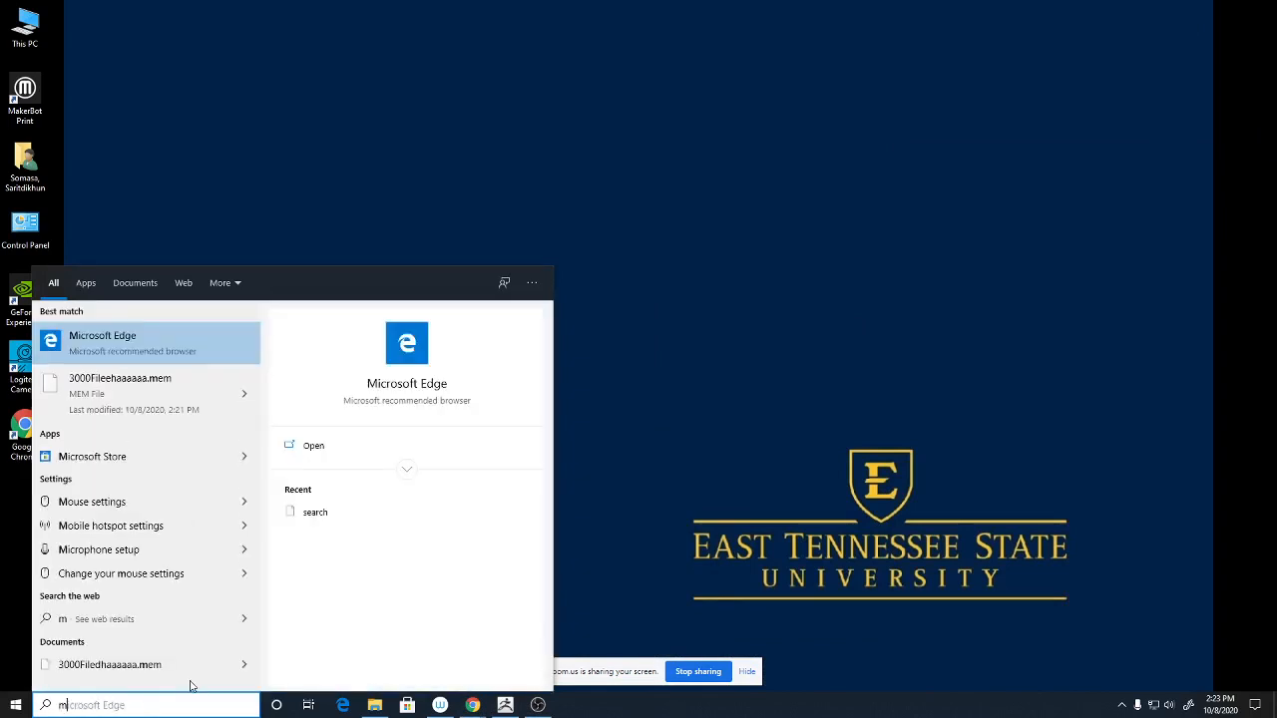
{"action": "type", "text": "aik"}
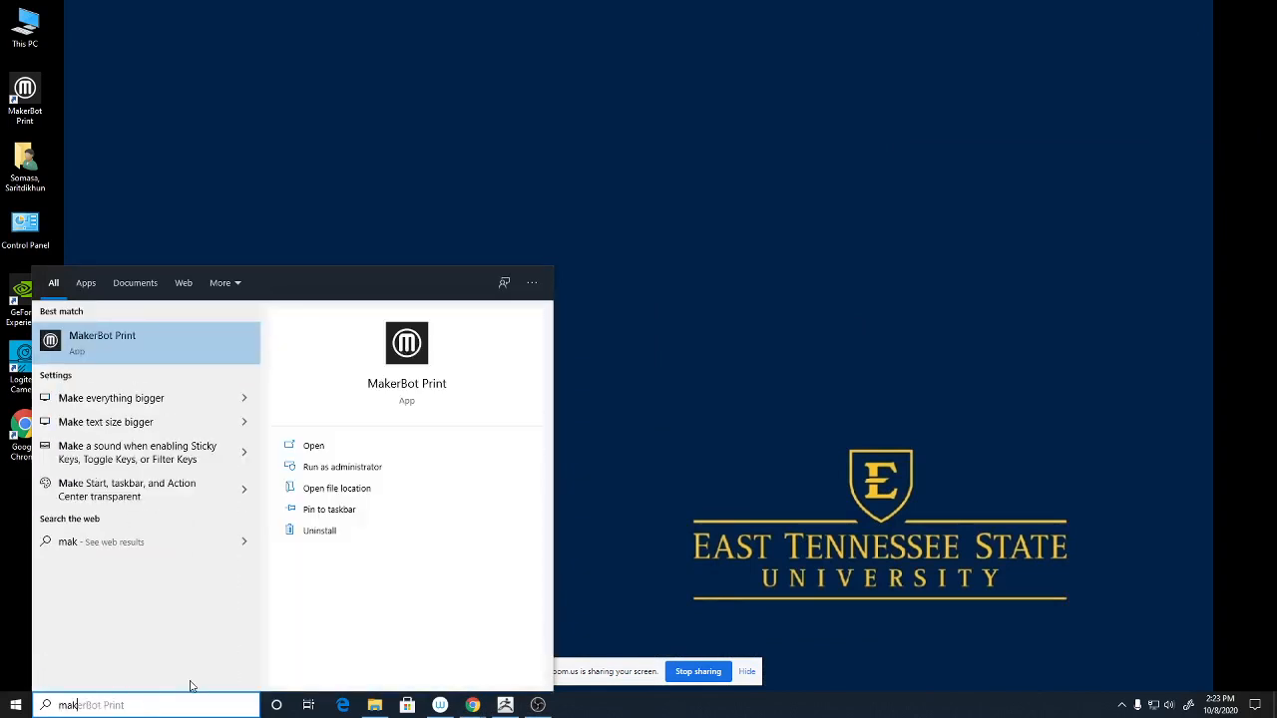
{"action": "key", "text": "Return"}
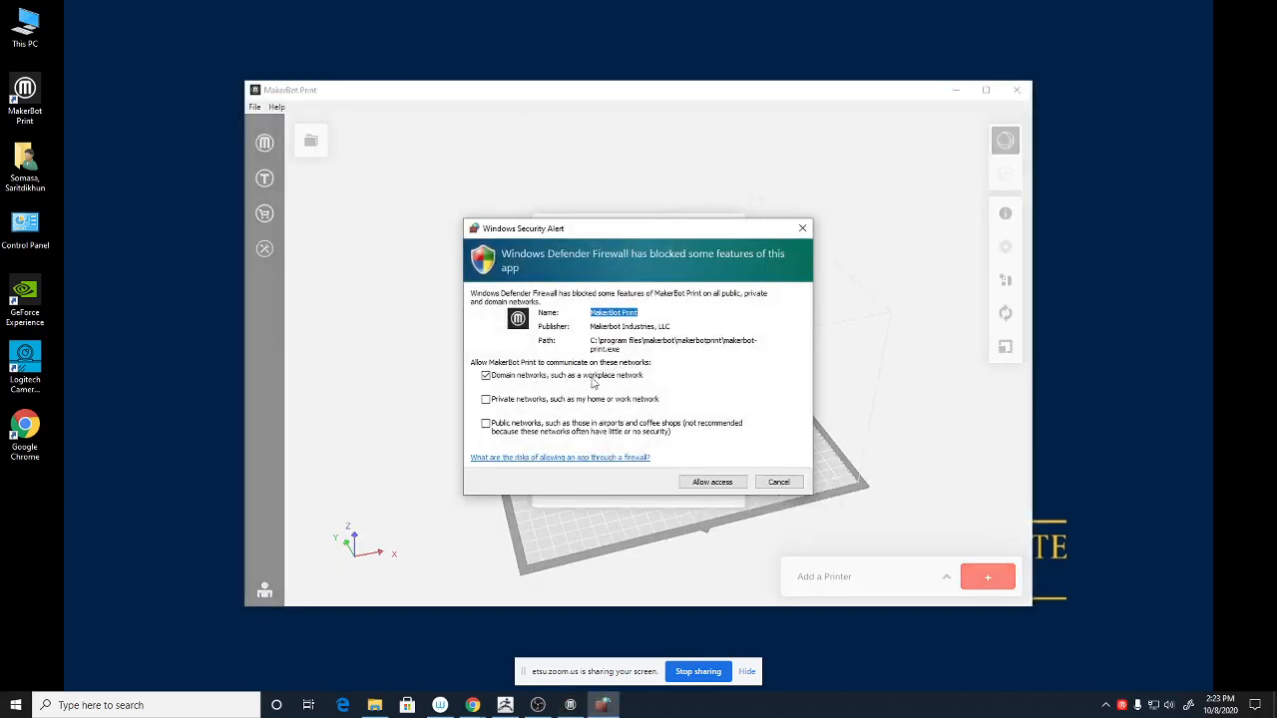
- Allow MakerBot Print through the firewall on private networks only, not domain networks
{"action": "left_click", "coordinate": [546, 403]}
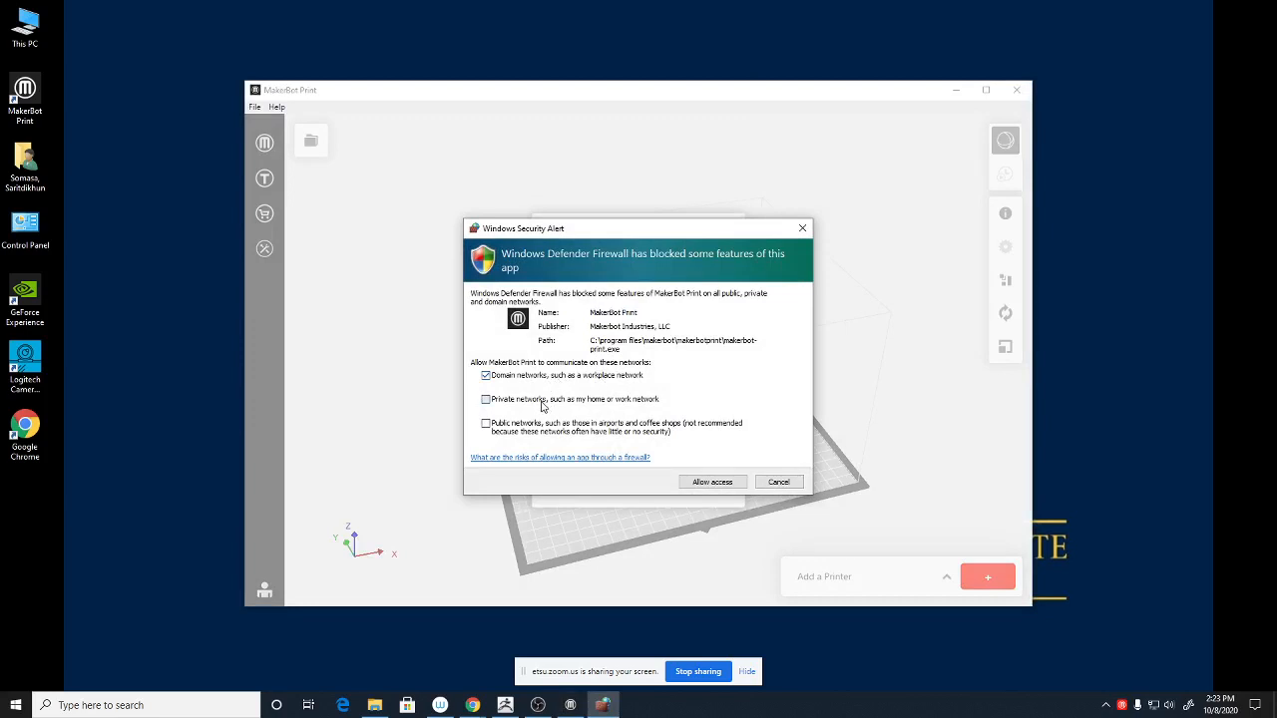
{"action": "left_click", "coordinate": [497, 380]}
{"action": "left_click", "coordinate": [712, 482]}
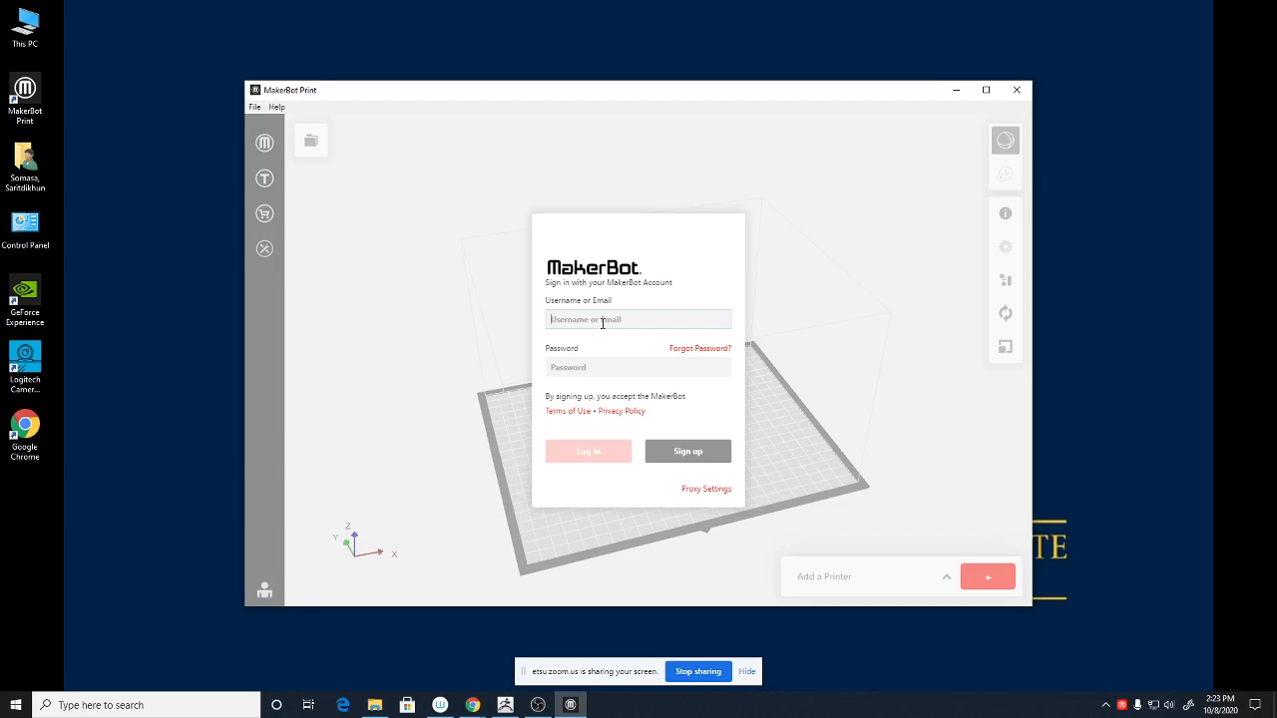
- Enter the MakerBot account e-mail and password and submit the sign-in
{"action": "left_click", "coordinate": [580, 364]}
{"action": "type", "text": "••"}
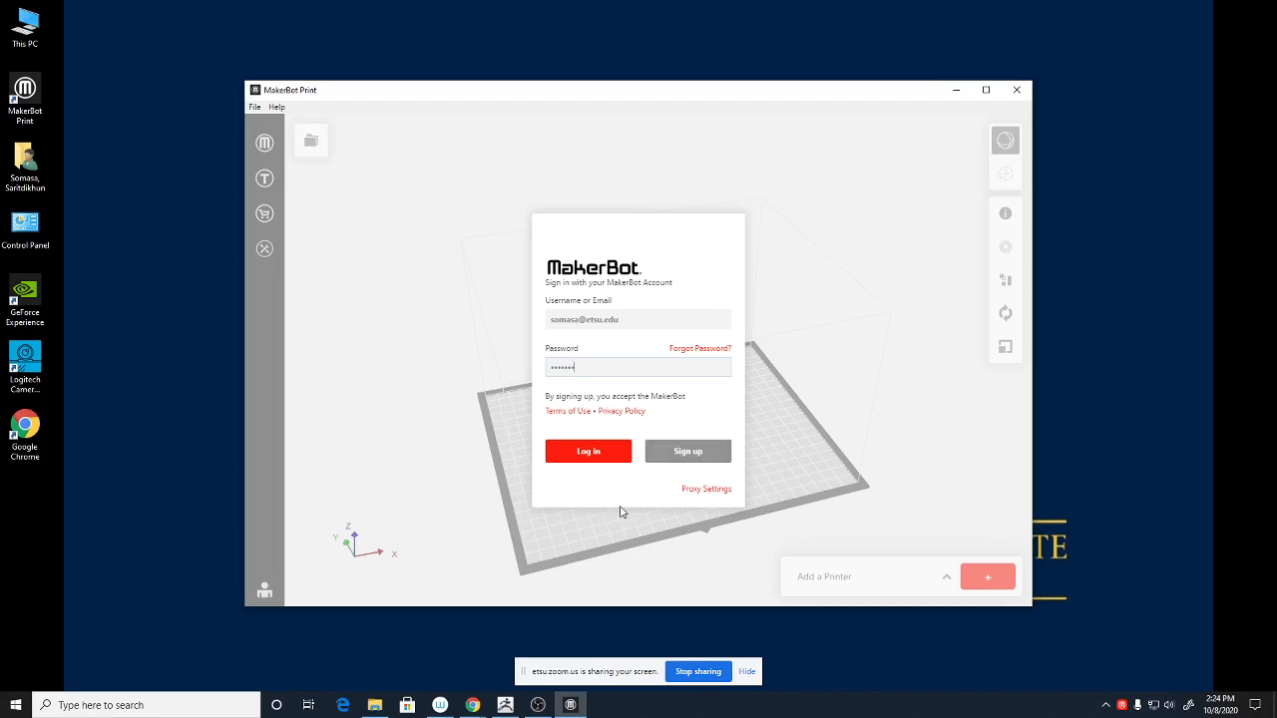
{"action": "left_click", "coordinate": [586, 455]}
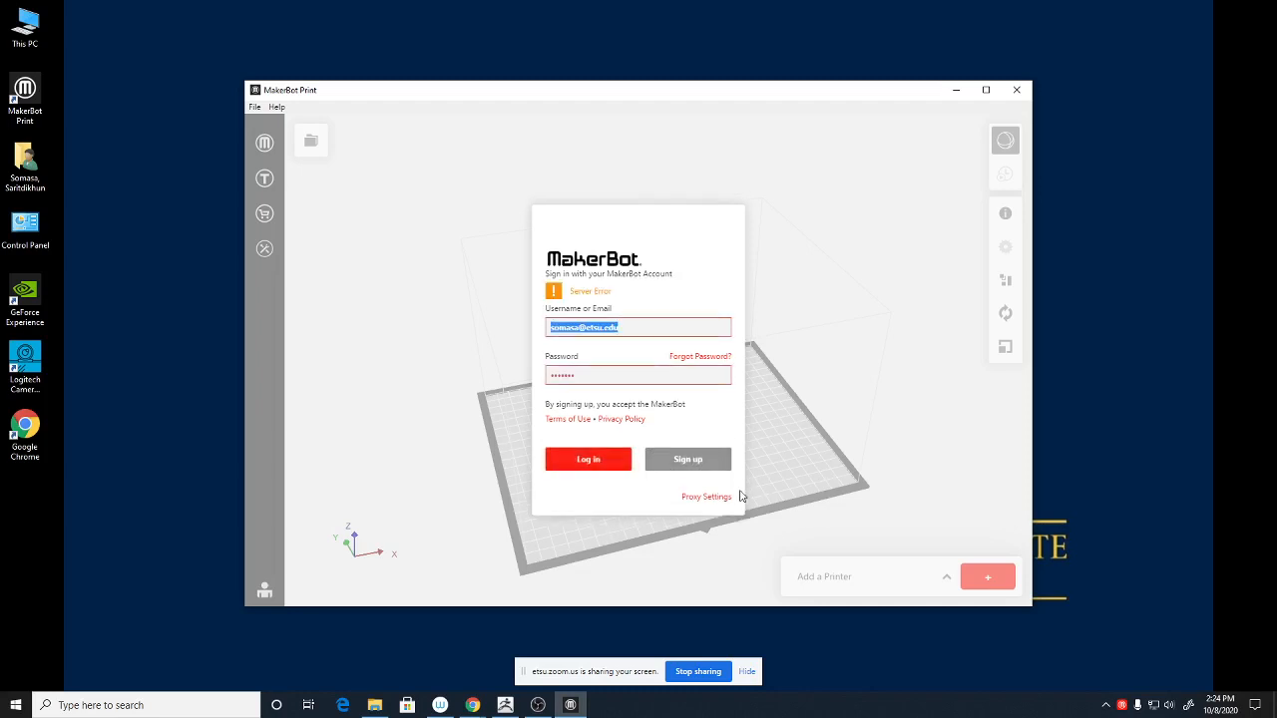
- Retype the account password and retry until the sign-in succeeds
{"action": "key", "text": "Tab"}
{"action": "type", "text": "••"}
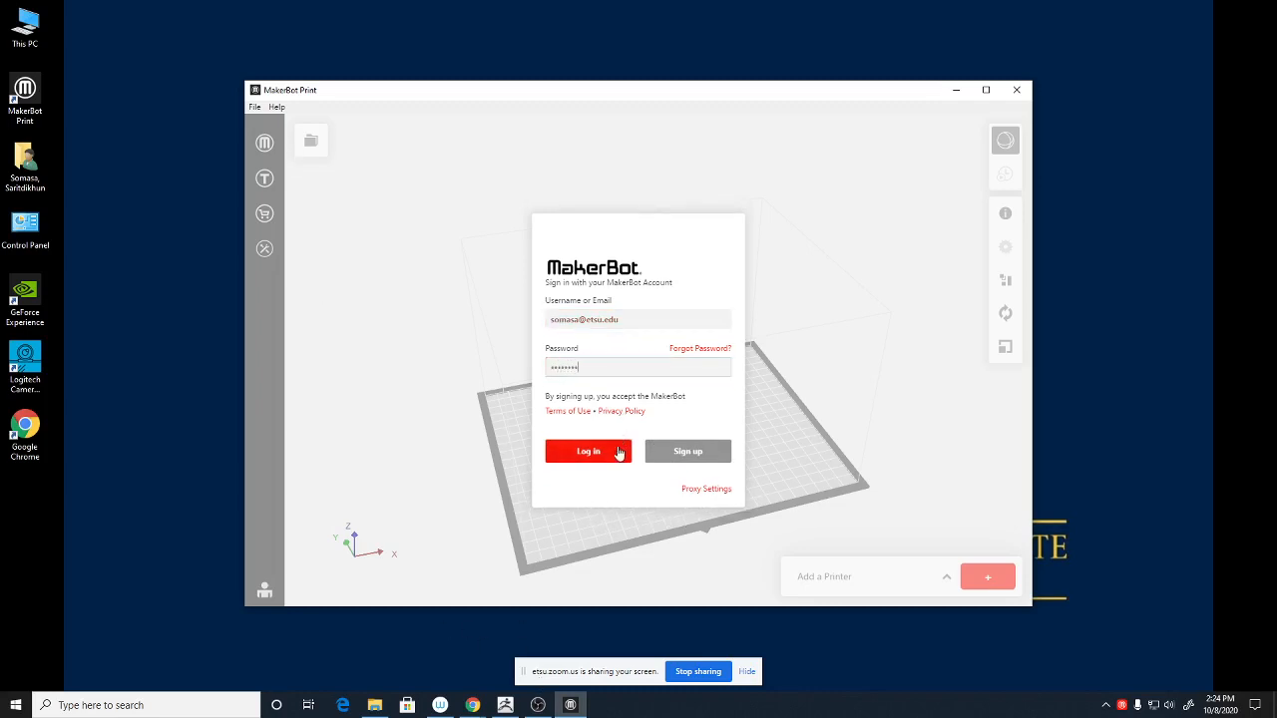
{"action": "left_click", "coordinate": [619, 453]}
{"action": "left_click", "coordinate": [597, 375]}
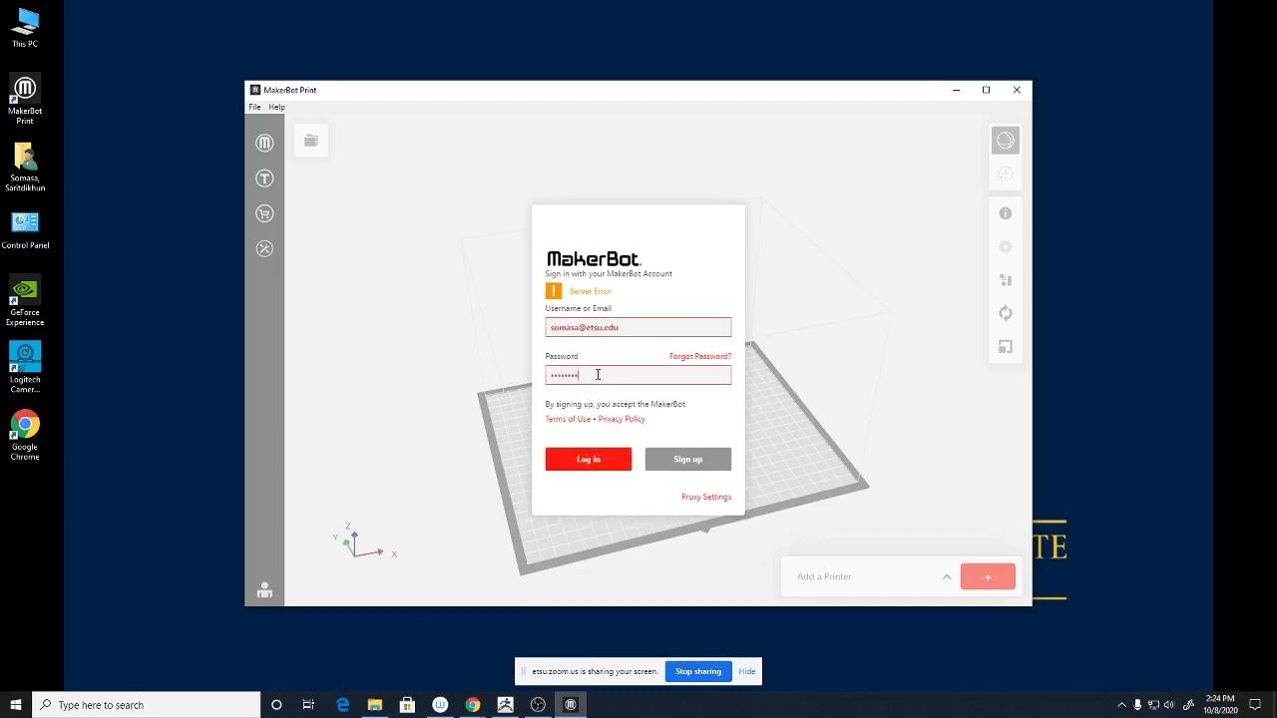
{"action": "left_click_drag", "start_coordinate": [597, 374], "coordinate": [420, 379]}
{"action": "type", "text": "••"}
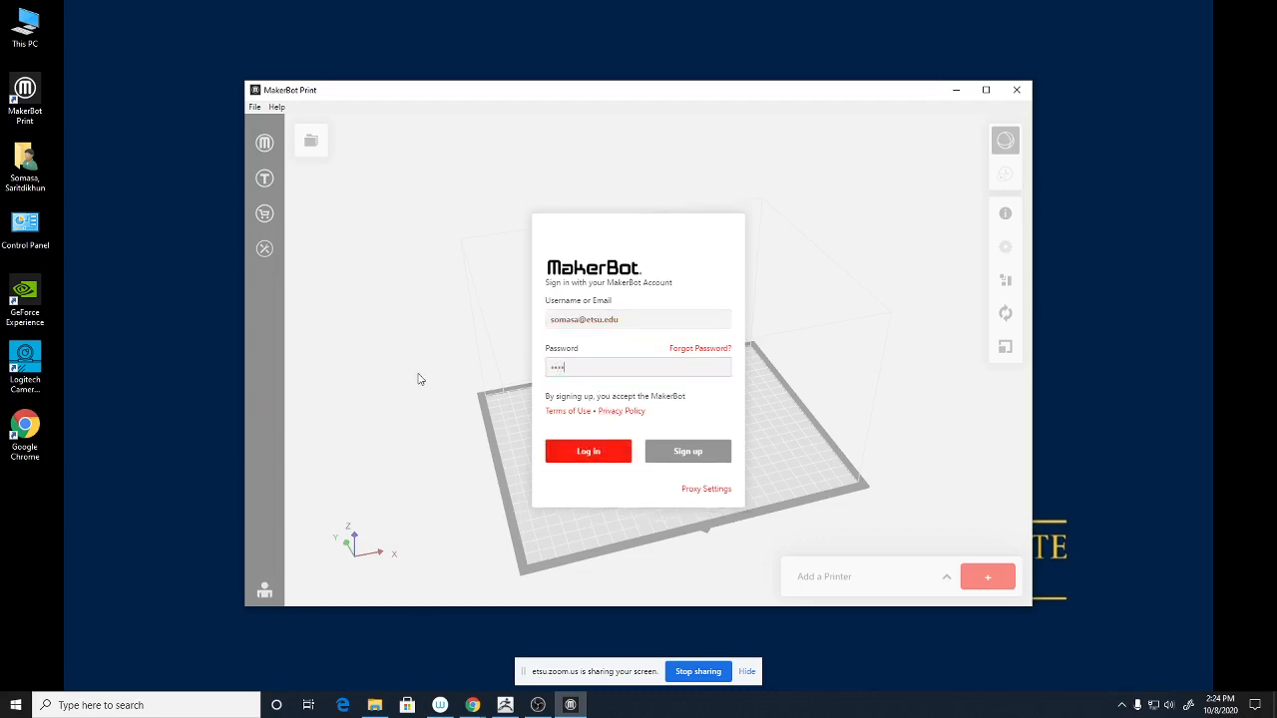
{"action": "key", "text": "Return"}
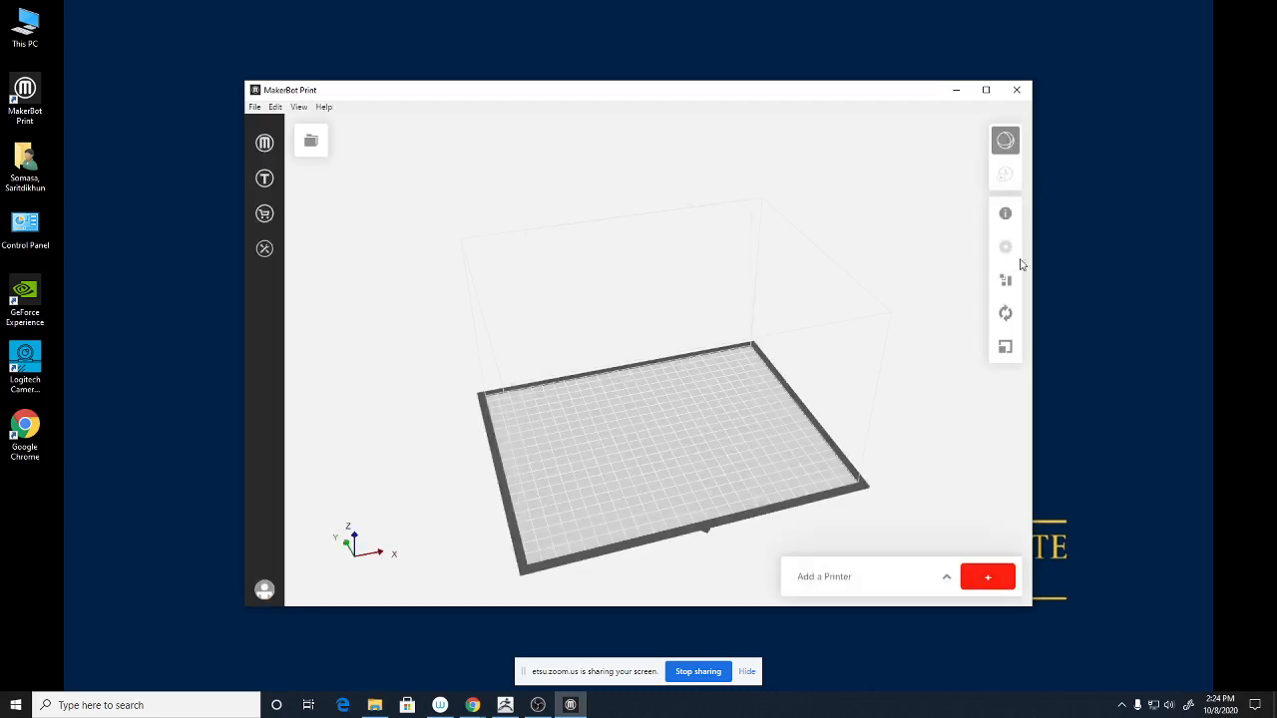
- Maximize MakerBot Print and add an unconnected Replicator Z18 as the active printer
{"action": "left_click", "coordinate": [986, 90]}
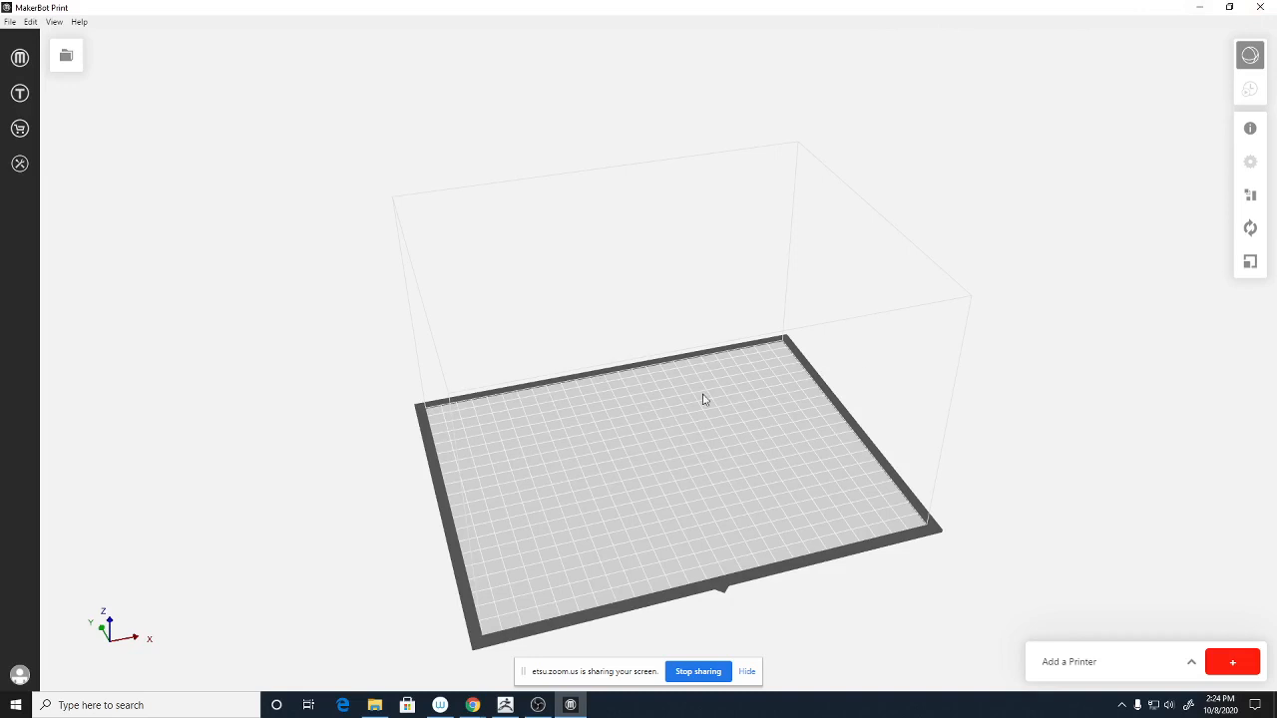
{"action": "left_click", "coordinate": [1096, 672]}
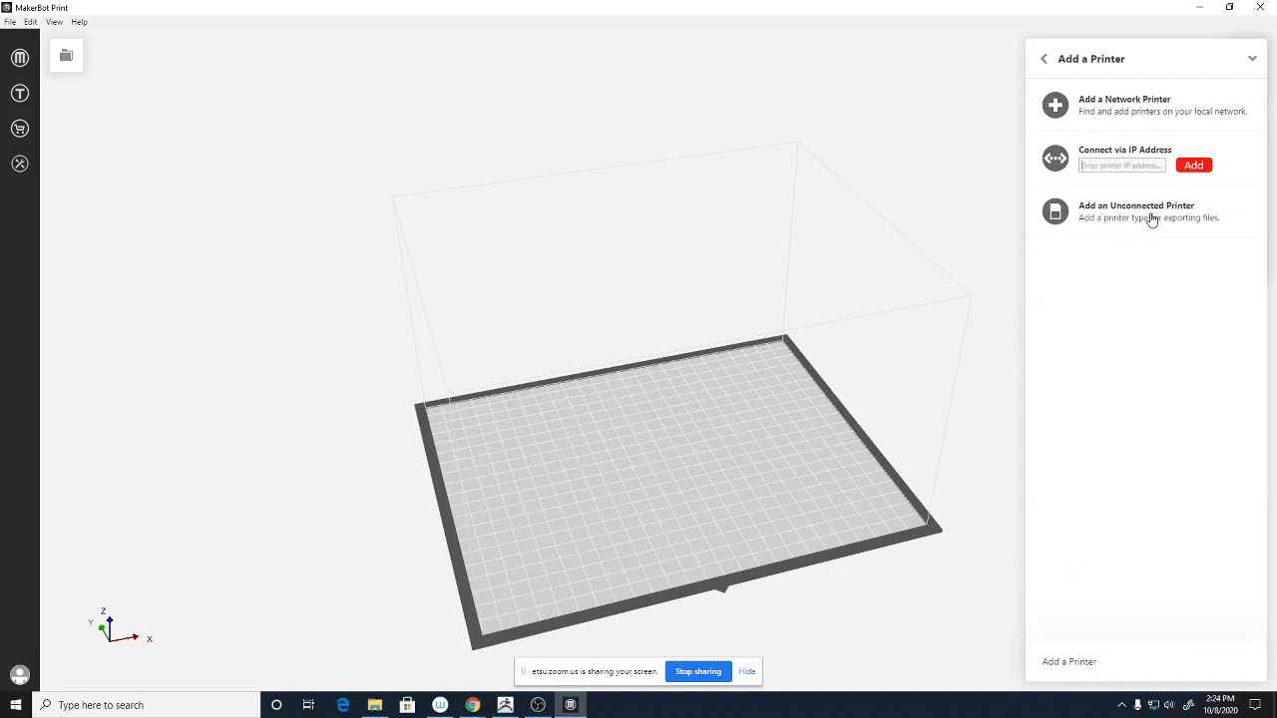
{"action": "left_click", "coordinate": [1061, 225]}
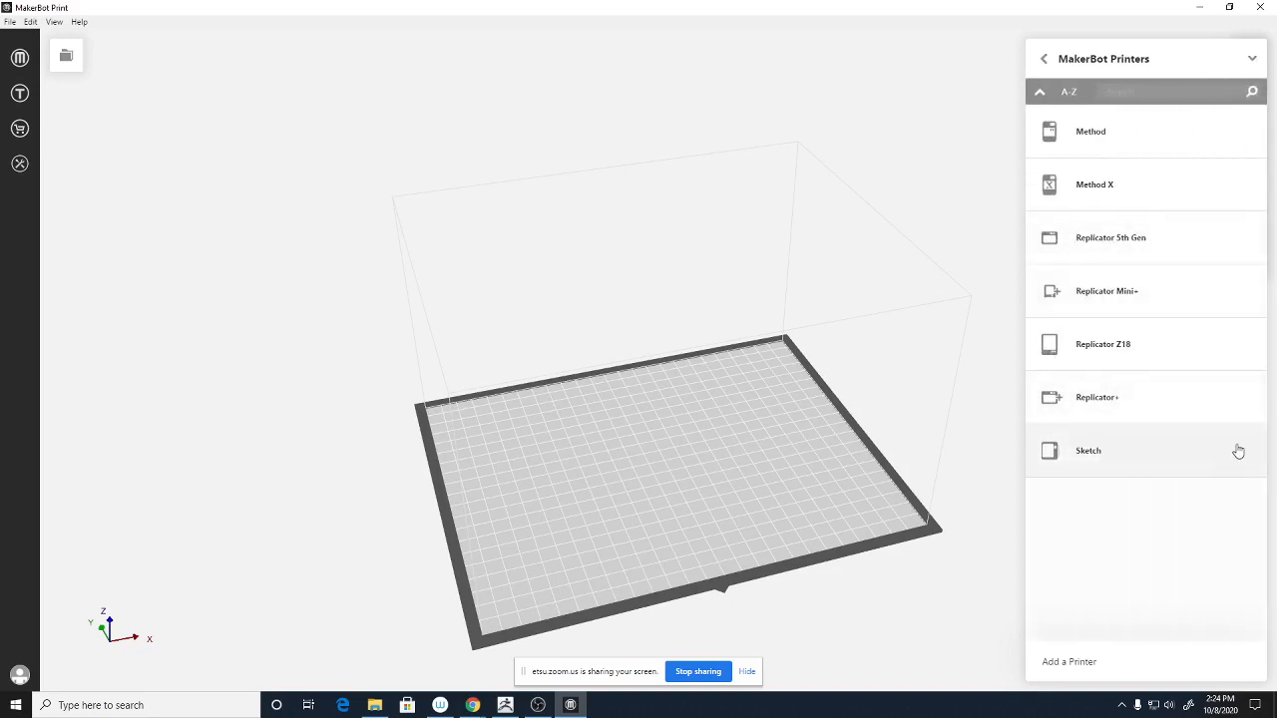
{"action": "left_click", "coordinate": [1123, 354]}
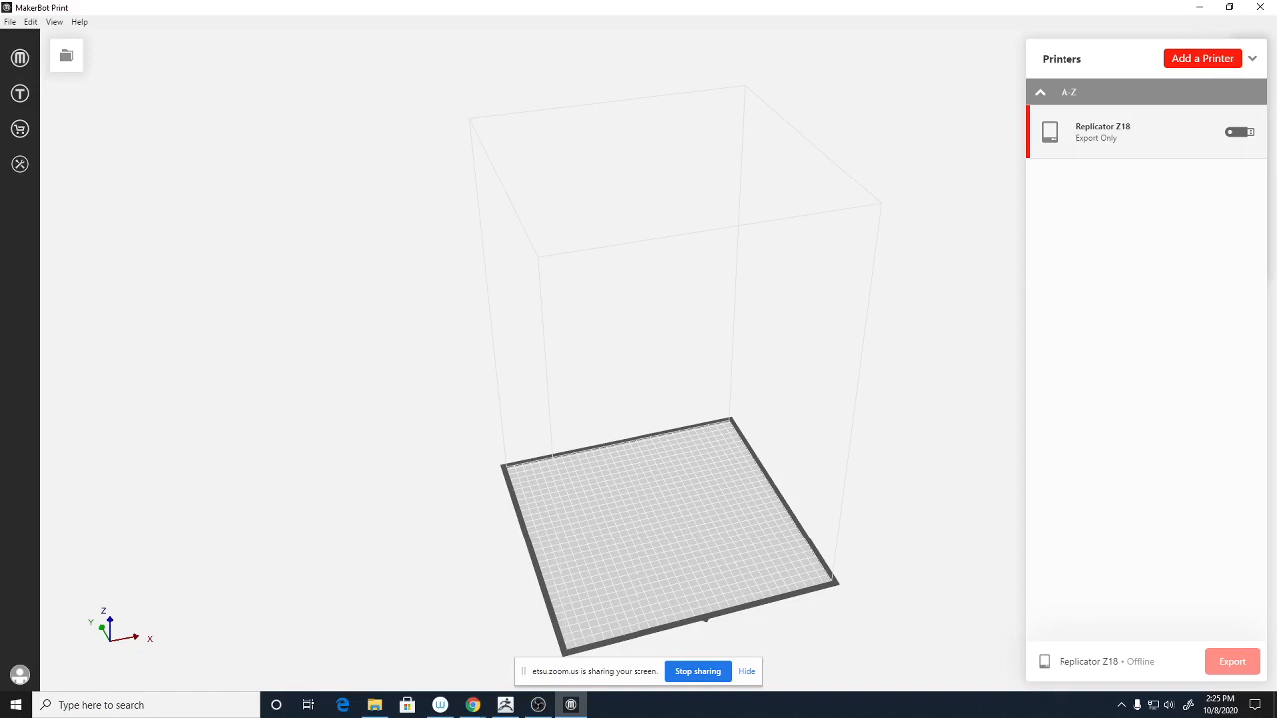
{"action": "left_click", "coordinate": [1252, 57]}
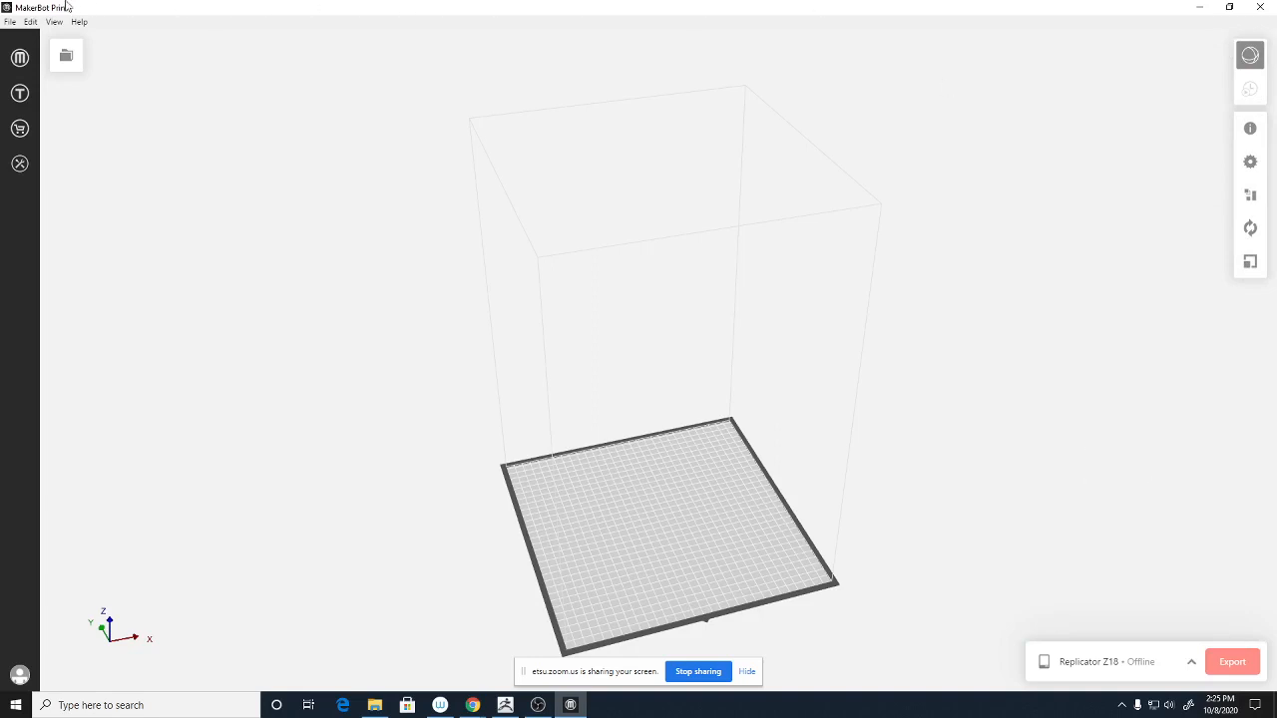
- Leave MakerBot Print and switch to ZBrush 2020 from the taskbar
{"action": "left_click", "coordinate": [9, 22]}
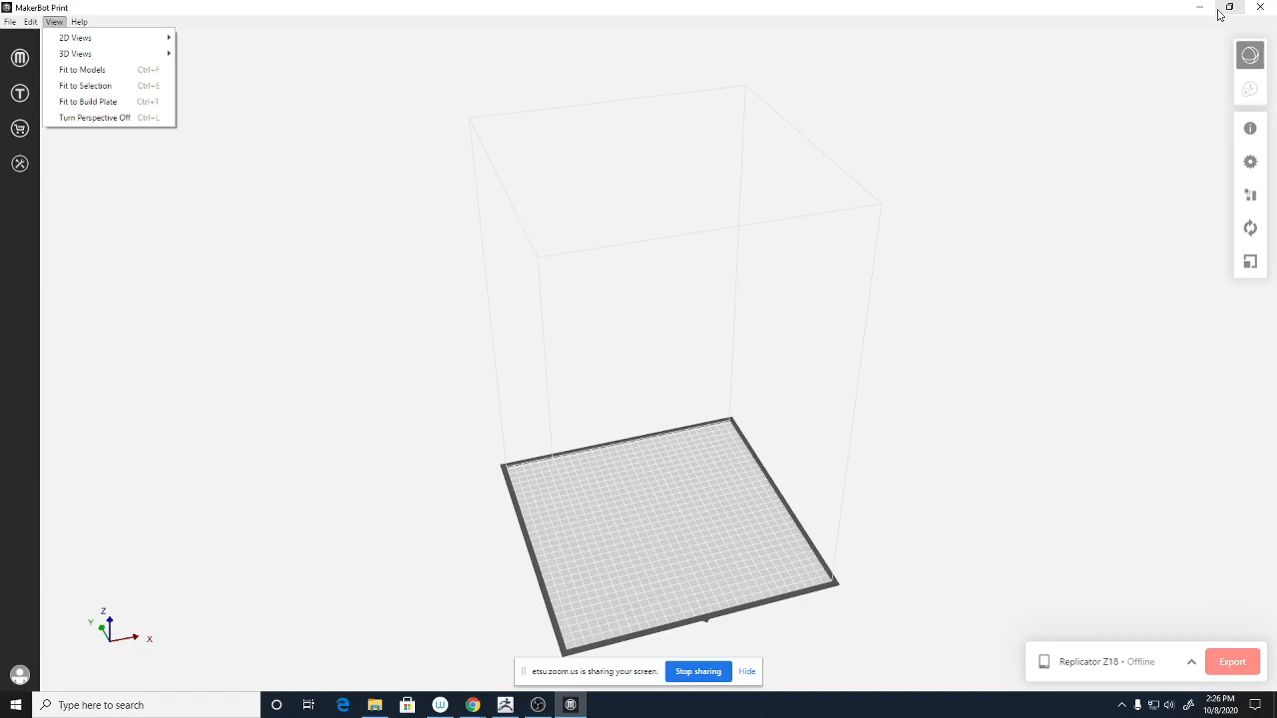
{"action": "left_click", "coordinate": [505, 705]}
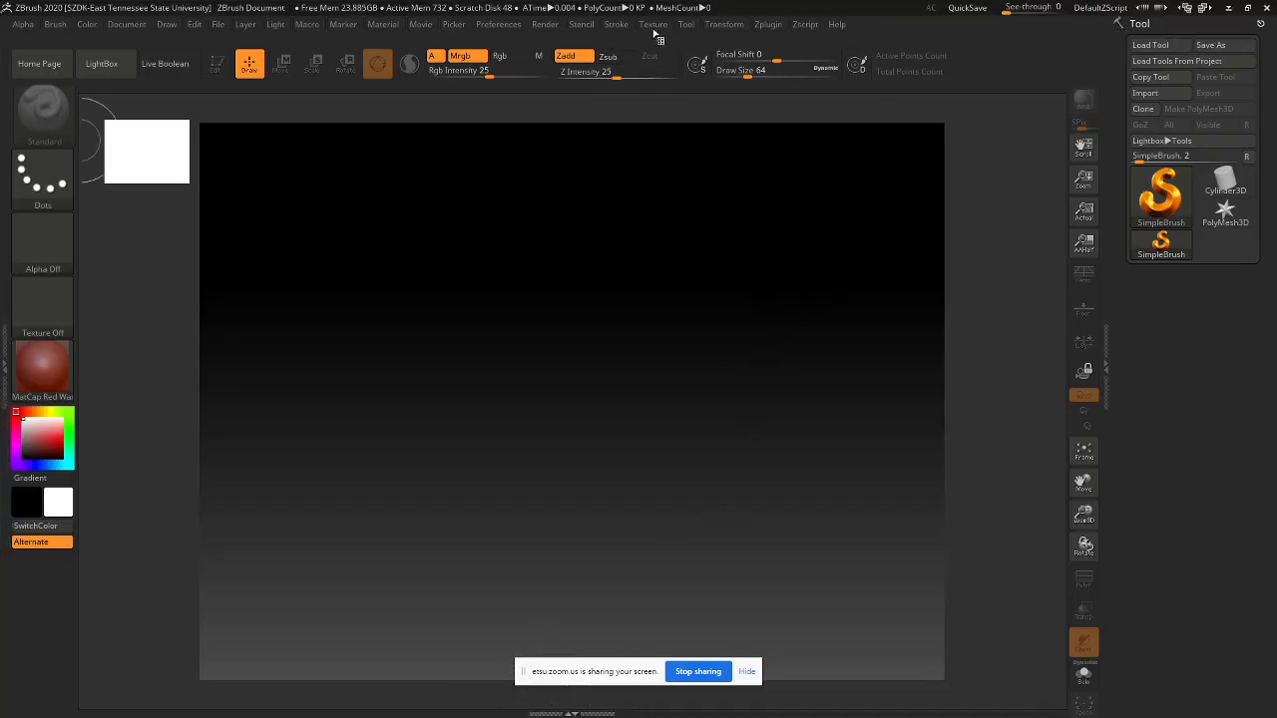
- Load the course UI configuration file from D:\Sarit\DIGM3110F20_Lectures via Preferences > Config
{"action": "left_click", "coordinate": [499, 25]}
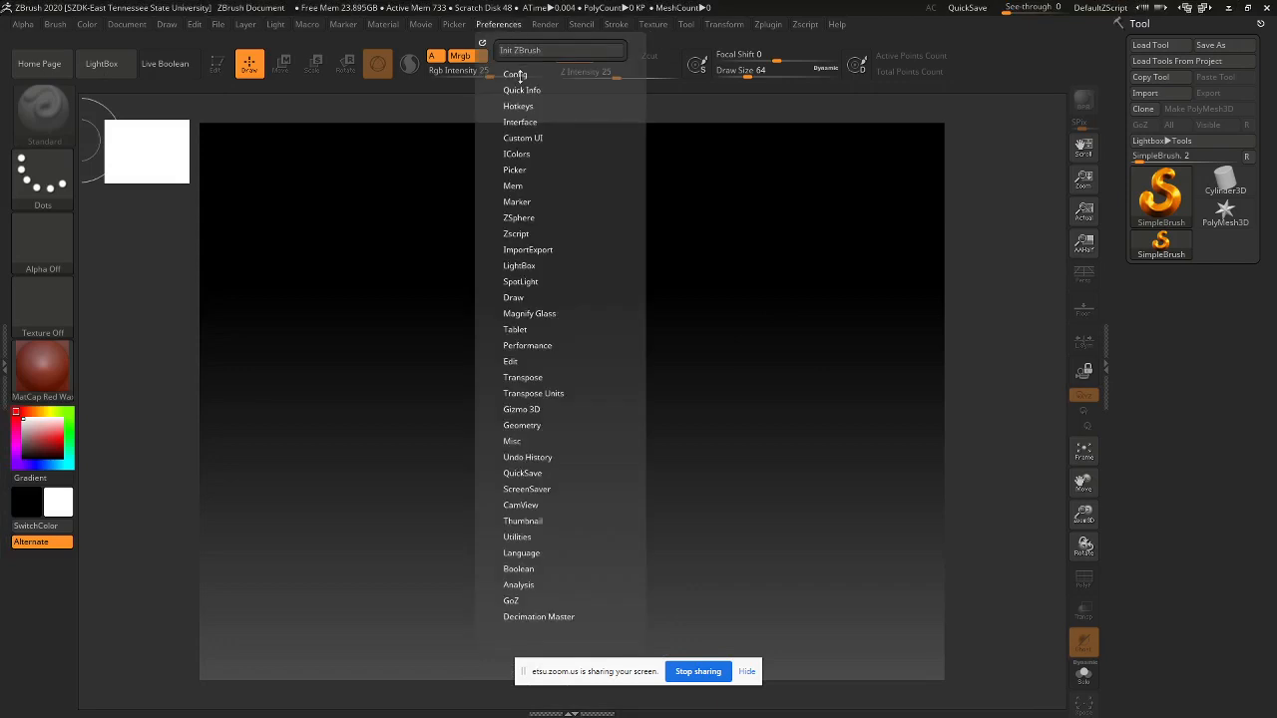
{"action": "left_click", "coordinate": [515, 74]}
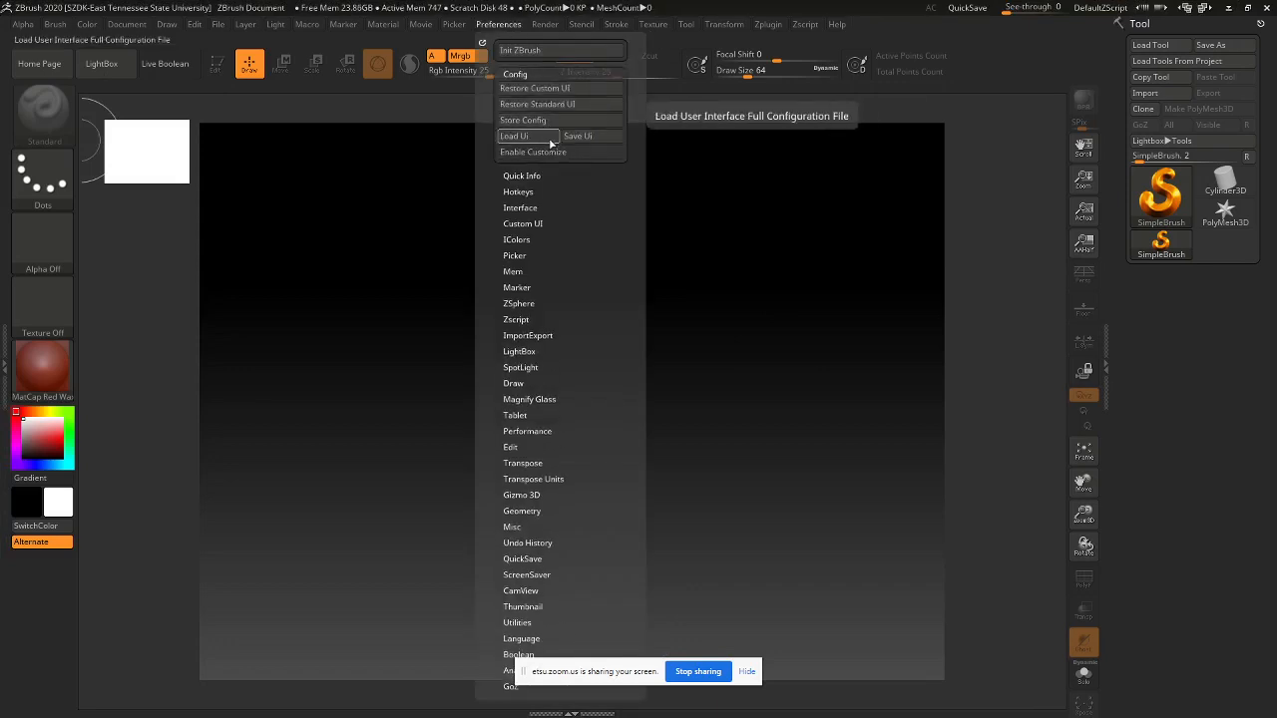
{"action": "left_click", "coordinate": [515, 135]}
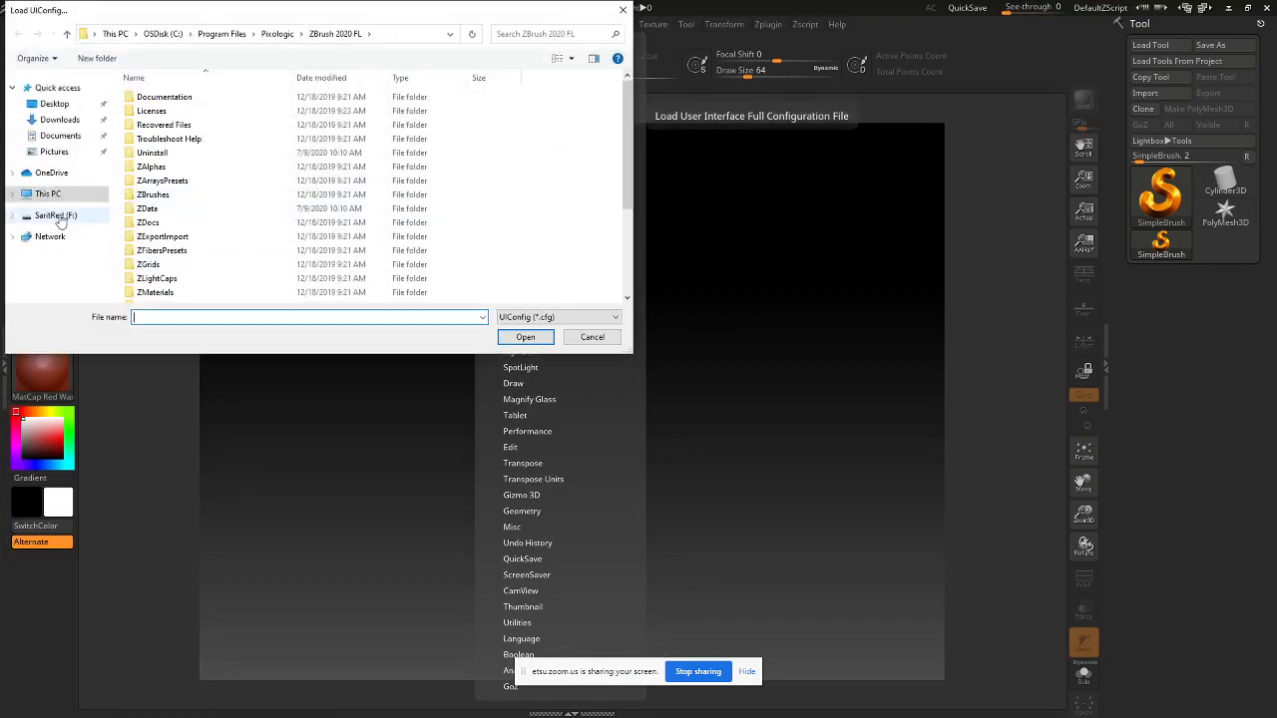
{"action": "left_click", "coordinate": [55, 194]}
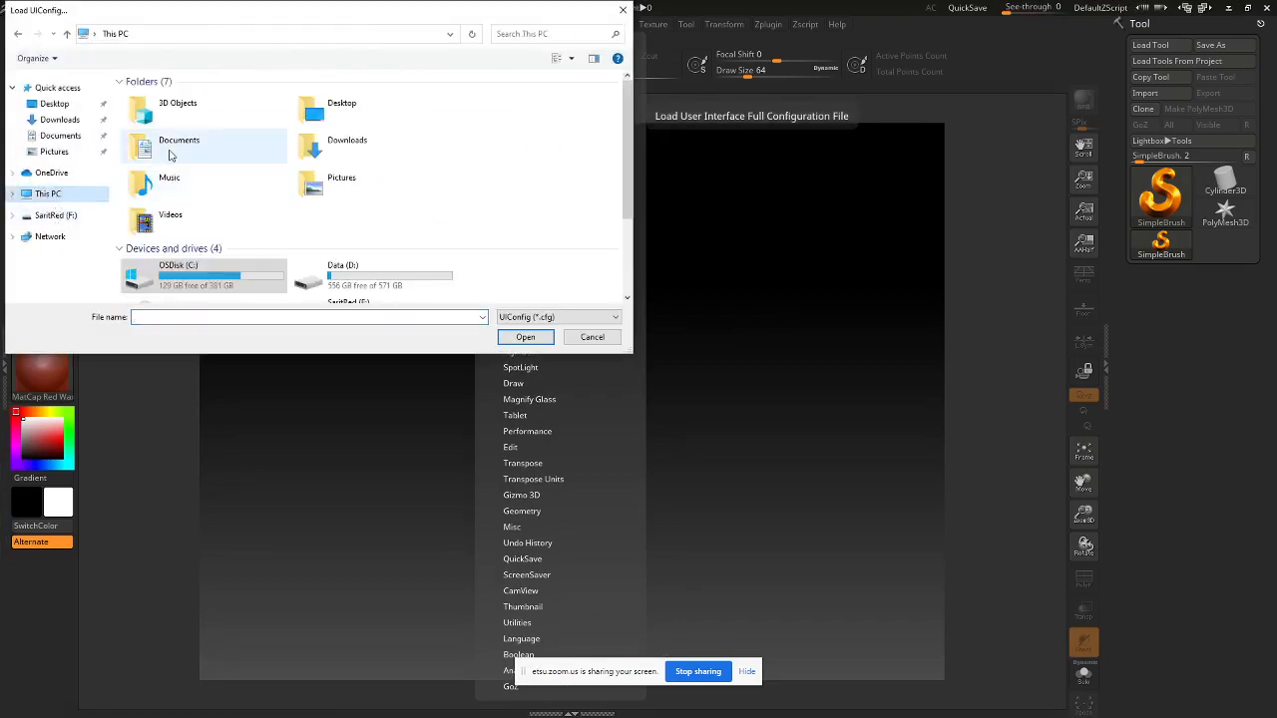
{"action": "double_click", "coordinate": [344, 271]}
{"action": "double_click", "coordinate": [150, 125]}
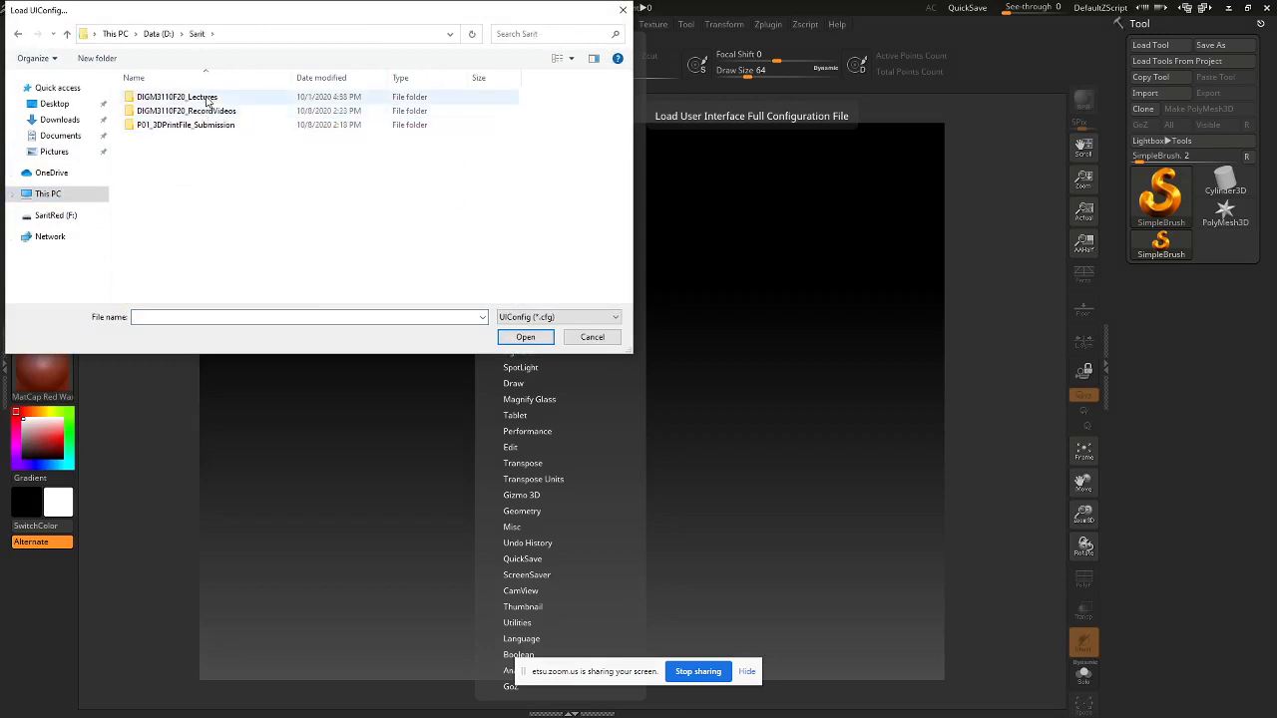
{"action": "double_click", "coordinate": [208, 100]}
{"action": "double_click", "coordinate": [271, 153]}
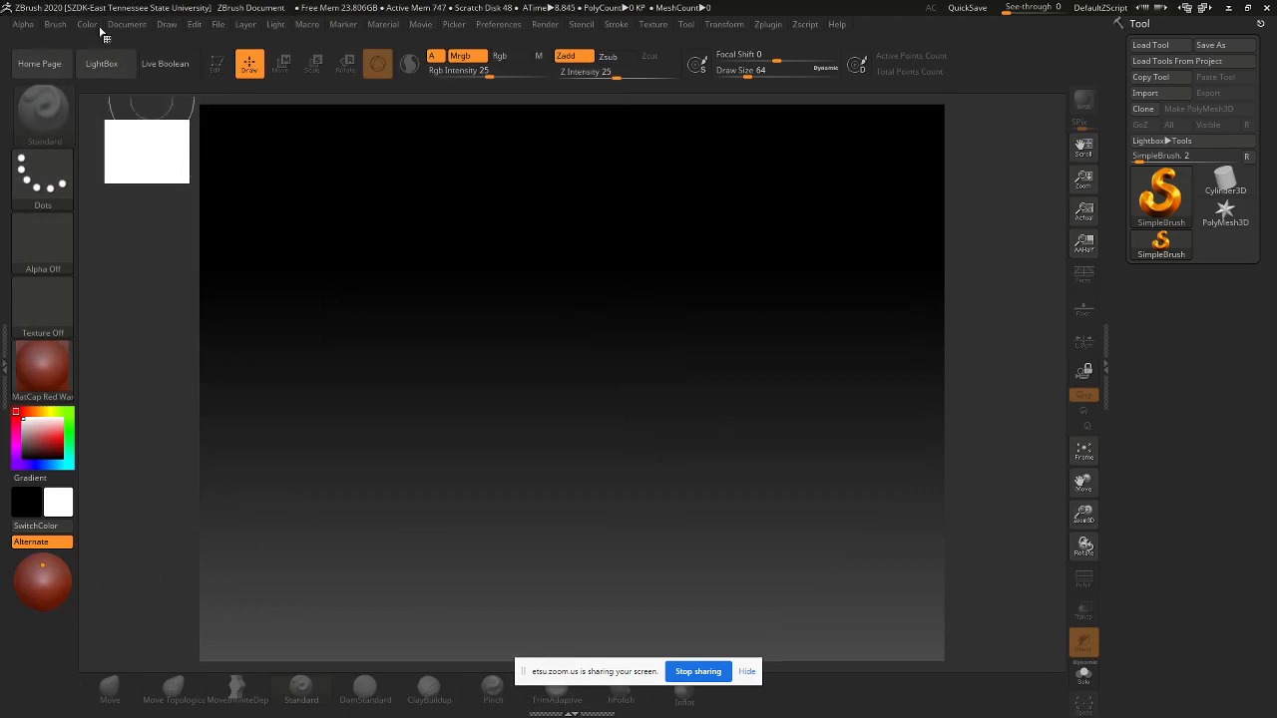
- Create a new flat-grey document with Range 0 and save it as the startup document
{"action": "left_click", "coordinate": [131, 25]}
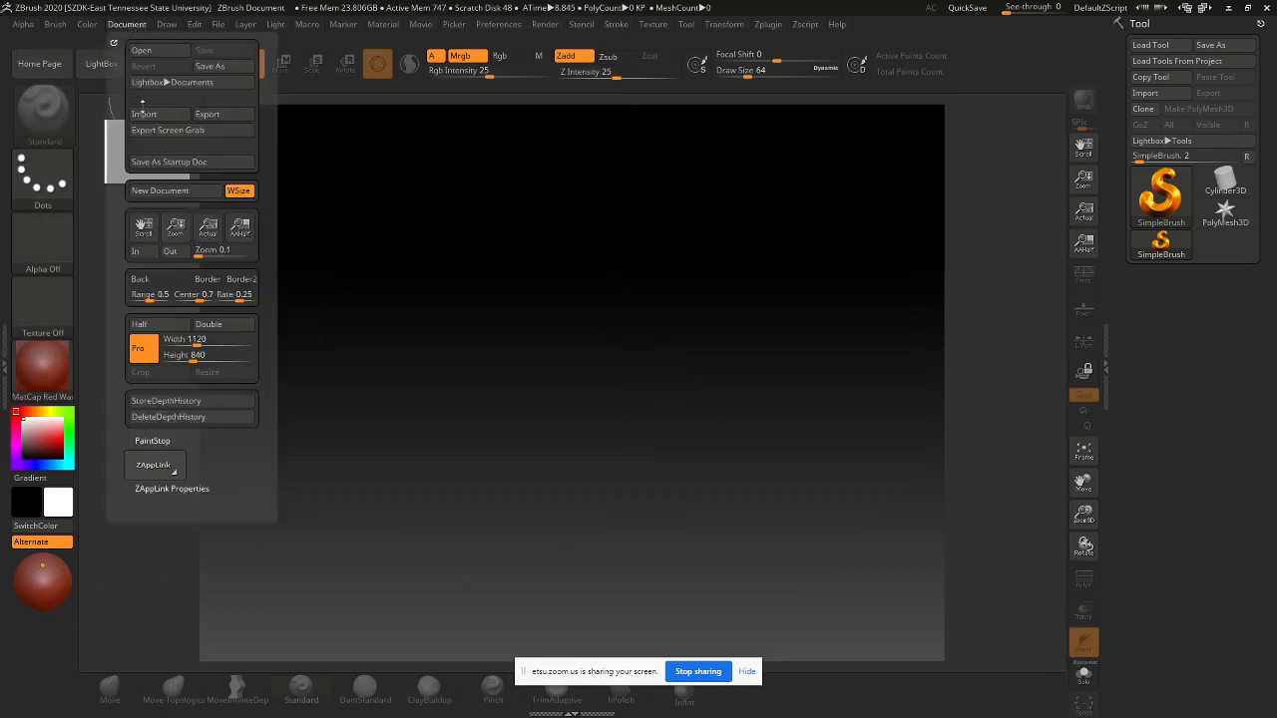
{"action": "left_click", "coordinate": [173, 191]}
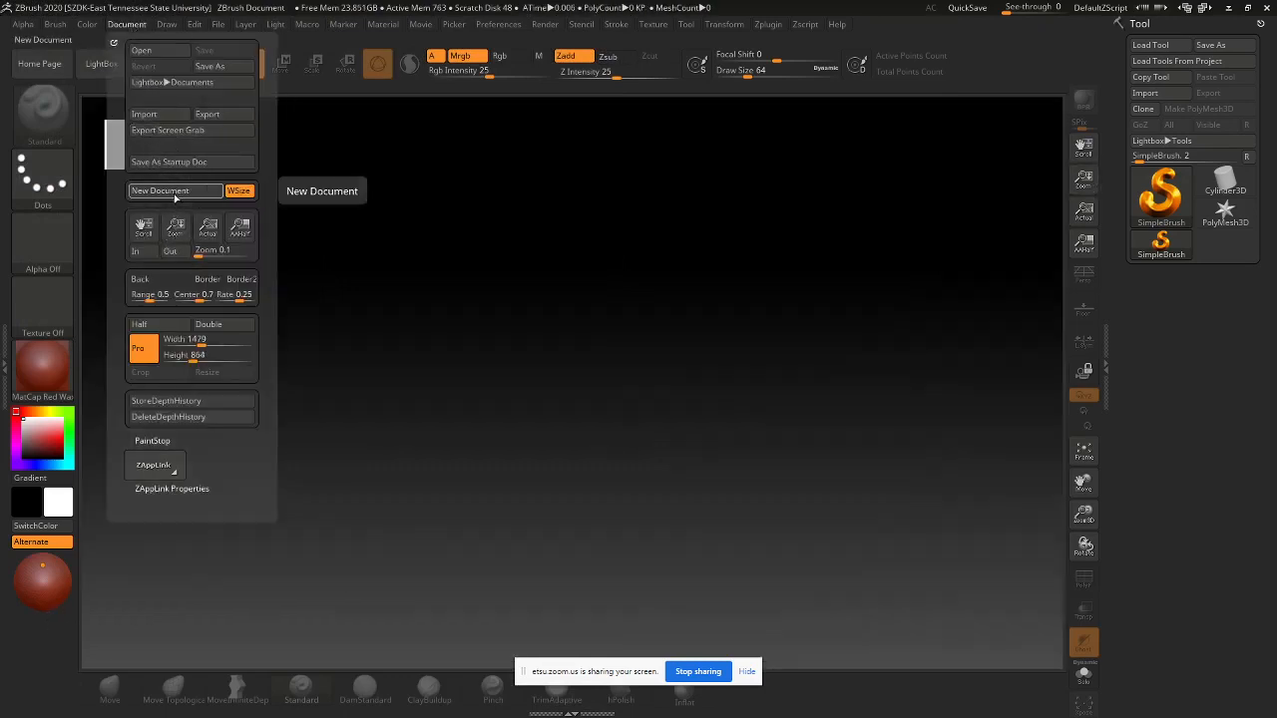
{"action": "left_click_drag", "start_coordinate": [149, 295], "coordinate": [118, 297]}
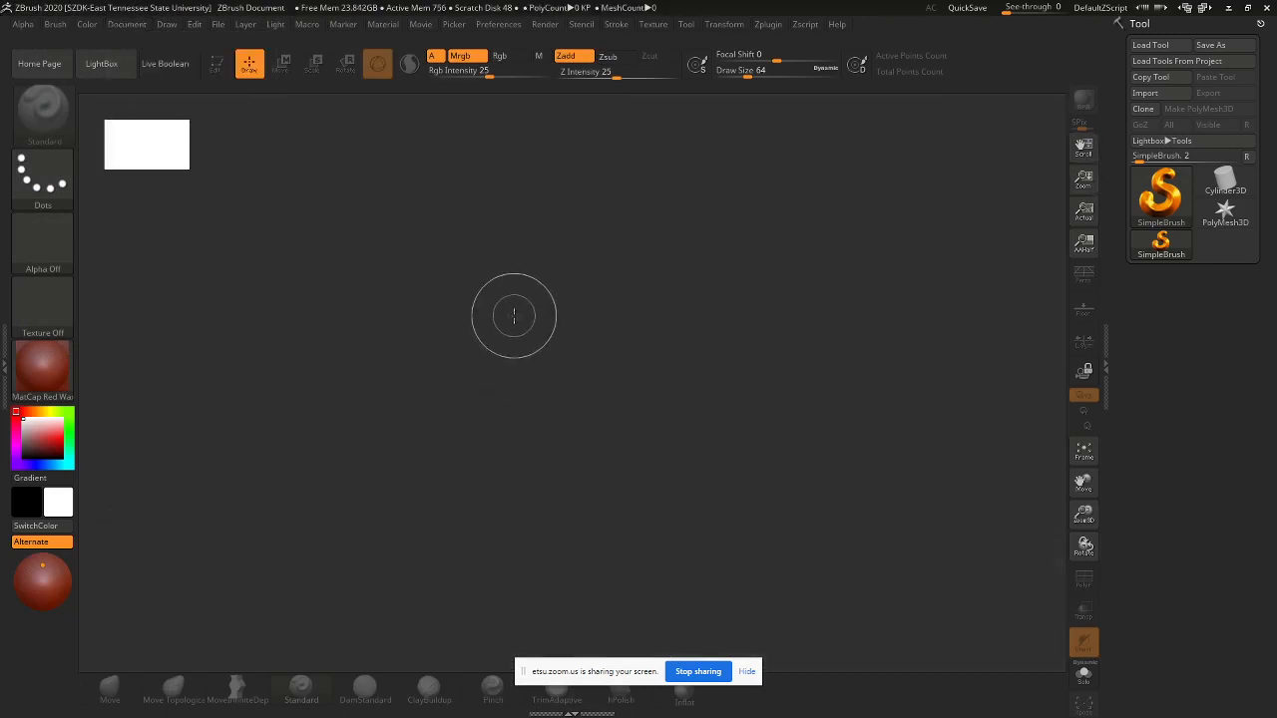
{"action": "left_click", "coordinate": [132, 25]}
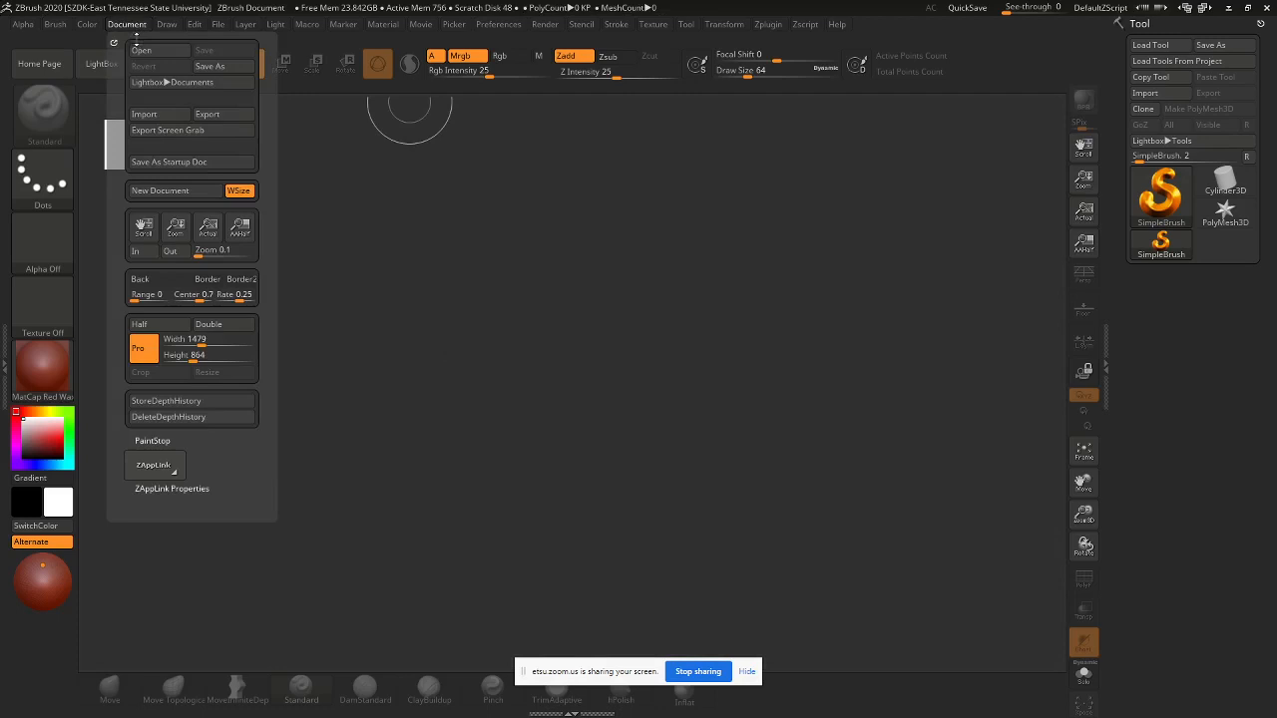
{"action": "left_click", "coordinate": [188, 164]}
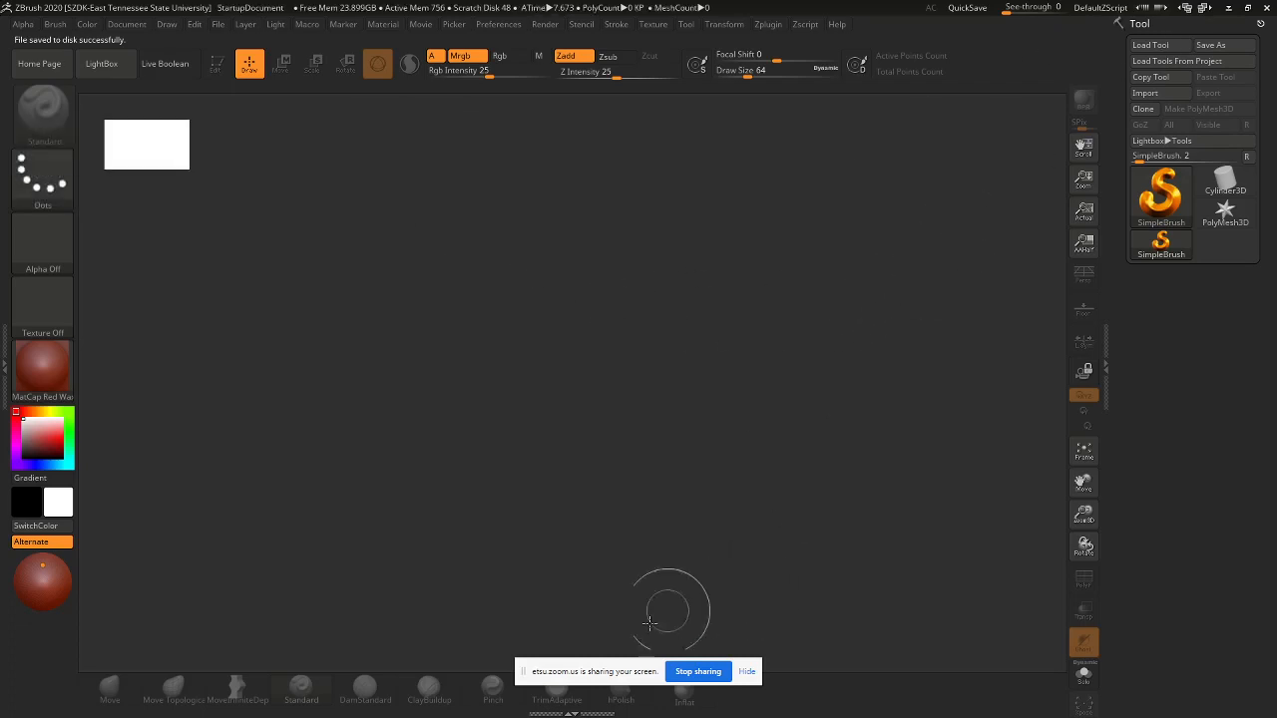
{"action": "key", "text": "alt+Tab"}
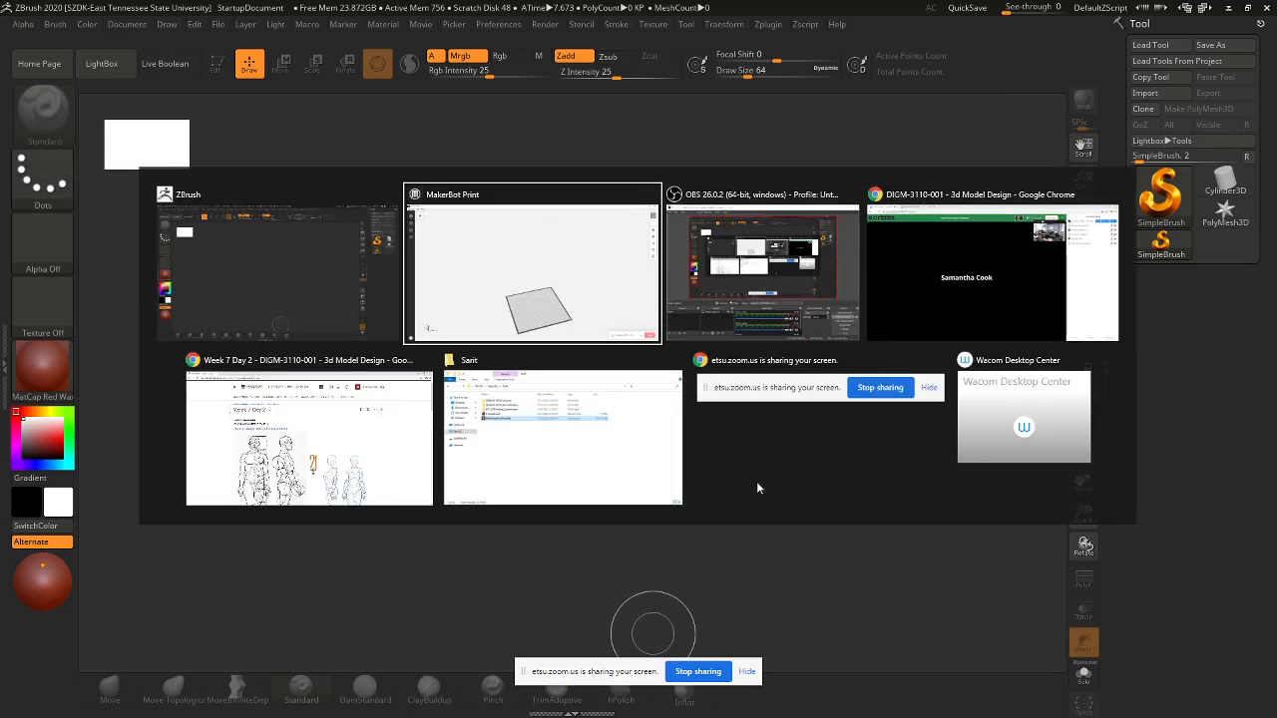
- Pick the DIGM3110F20_WK07 folder in F:\ETSU_TeachFall2020\DIGM3110F20_3DModelDesign\DIGM3110F20_Lectures
{"action": "left_click", "coordinate": [551, 449]}
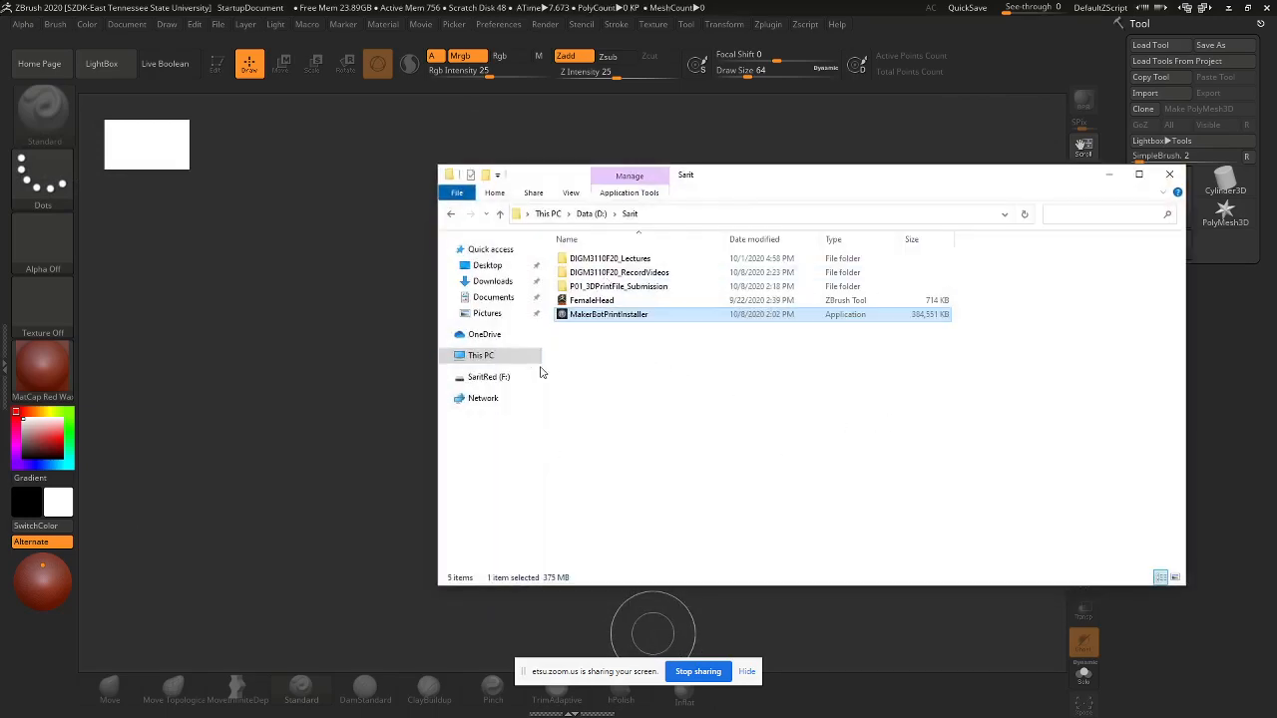
{"action": "left_click", "coordinate": [489, 377]}
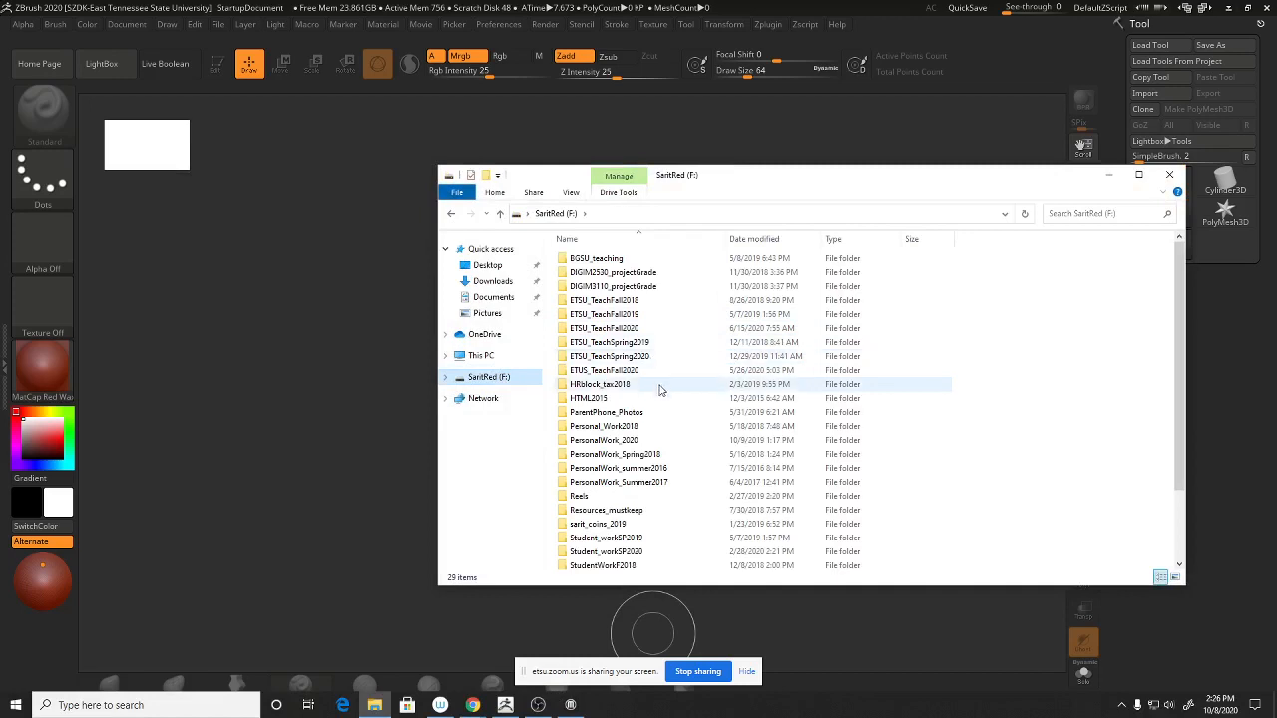
{"action": "left_click", "coordinate": [648, 330]}
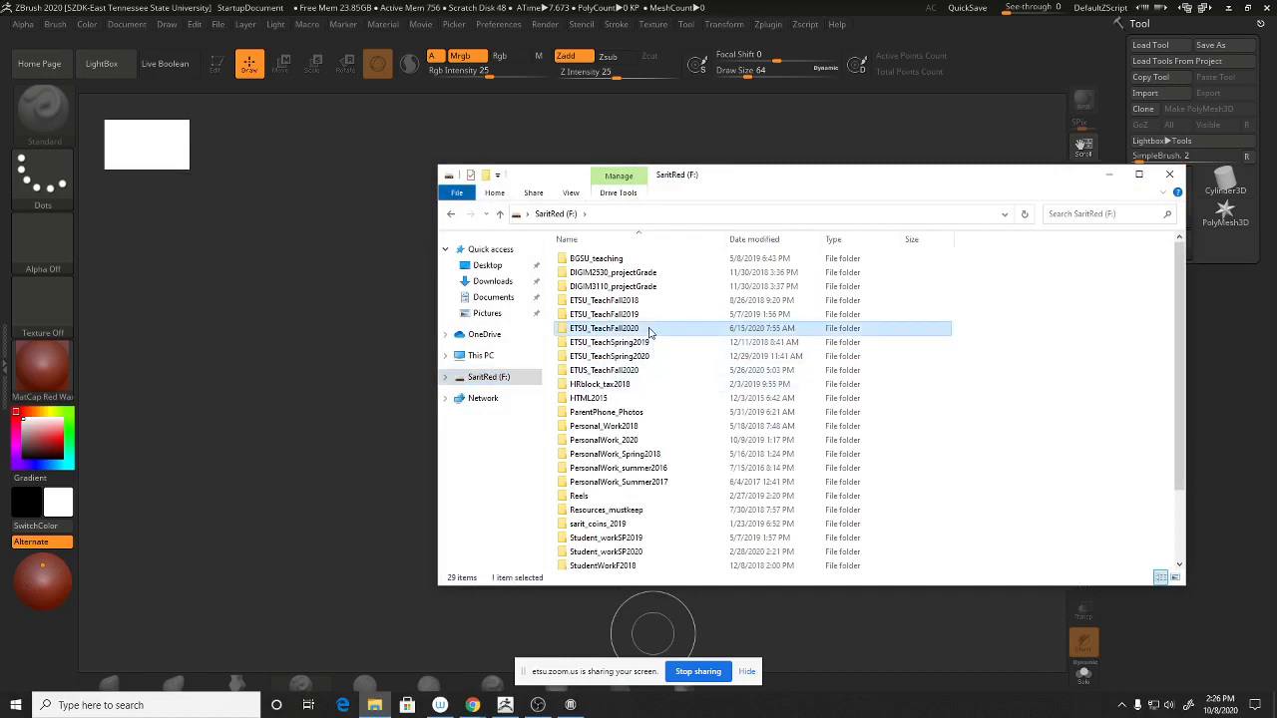
{"action": "double_click", "coordinate": [648, 331]}
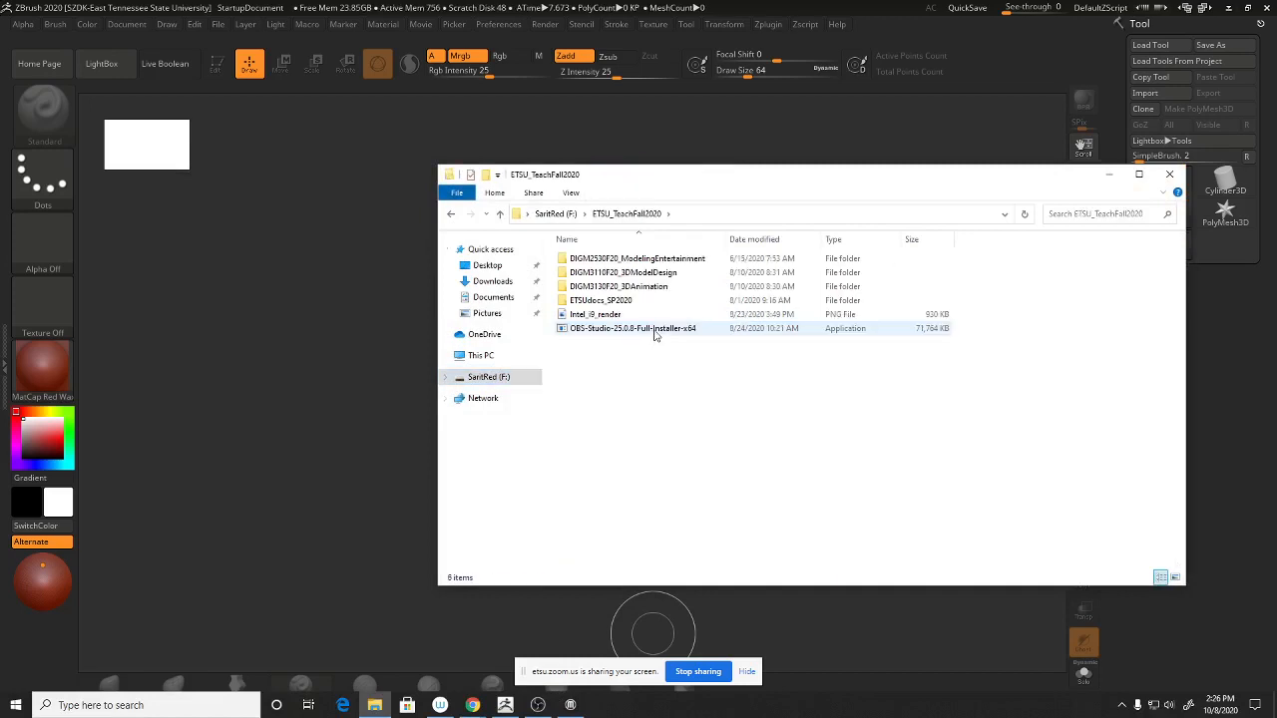
{"action": "double_click", "coordinate": [659, 273]}
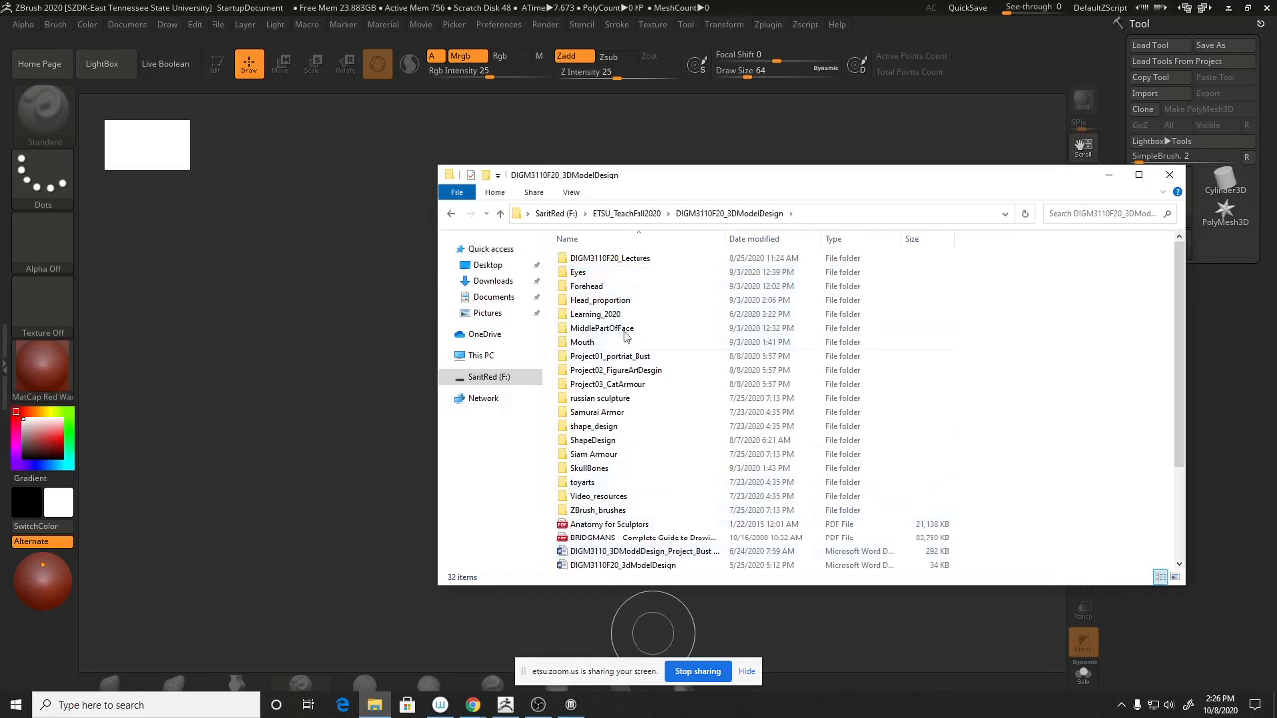
{"action": "double_click", "coordinate": [614, 262]}
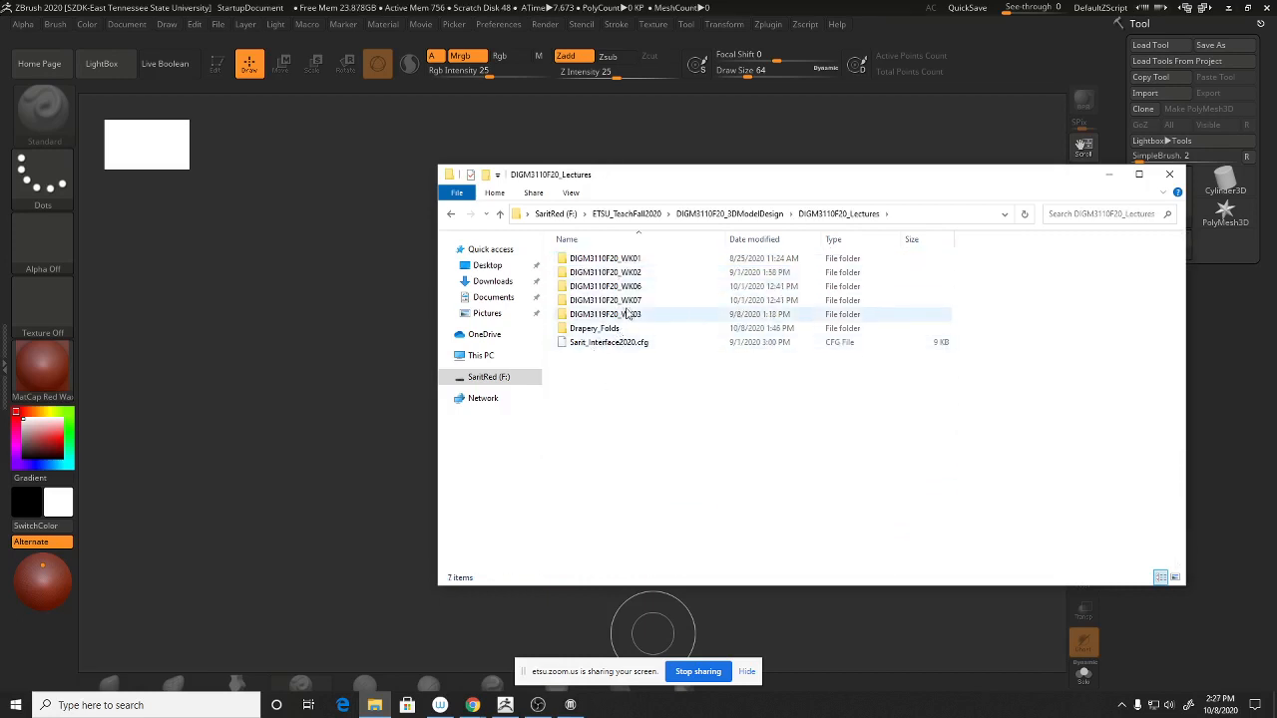
{"action": "left_click", "coordinate": [632, 302]}
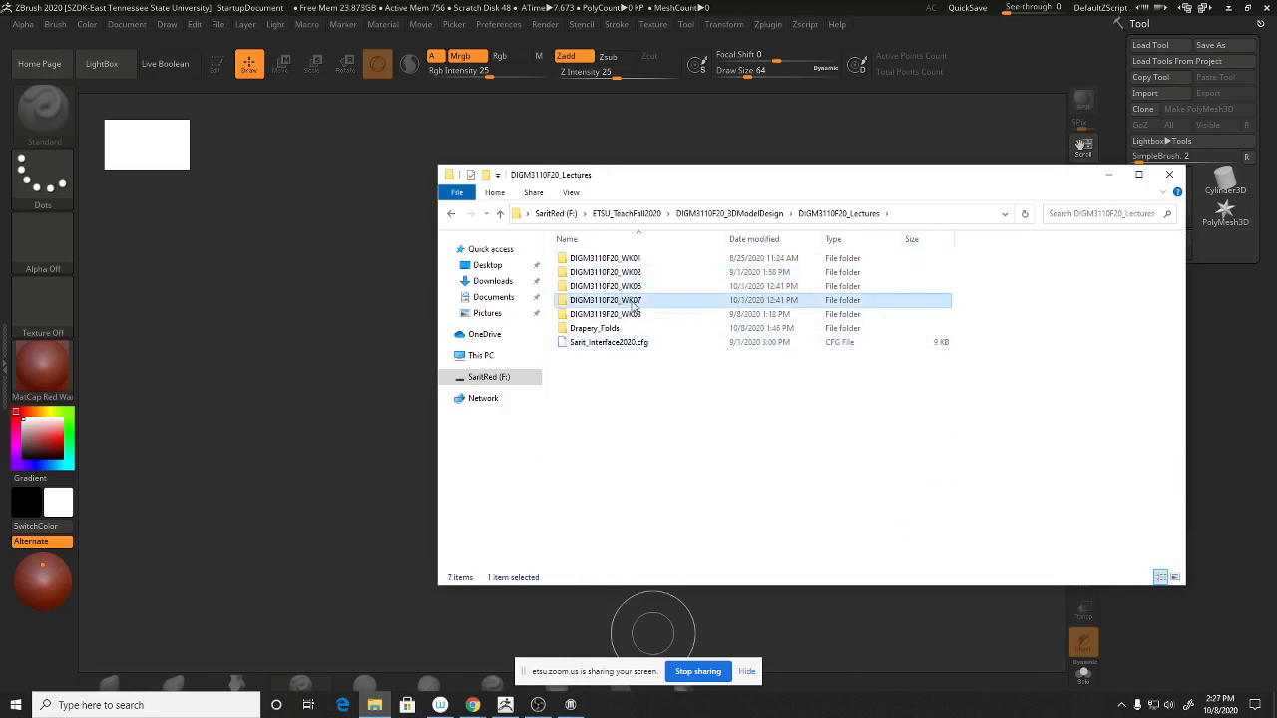
- Paste DIGM3110F20_WK07 into the DIGM3110F20_Lectures folder on Data (D:)
{"action": "left_click", "coordinate": [482, 356]}
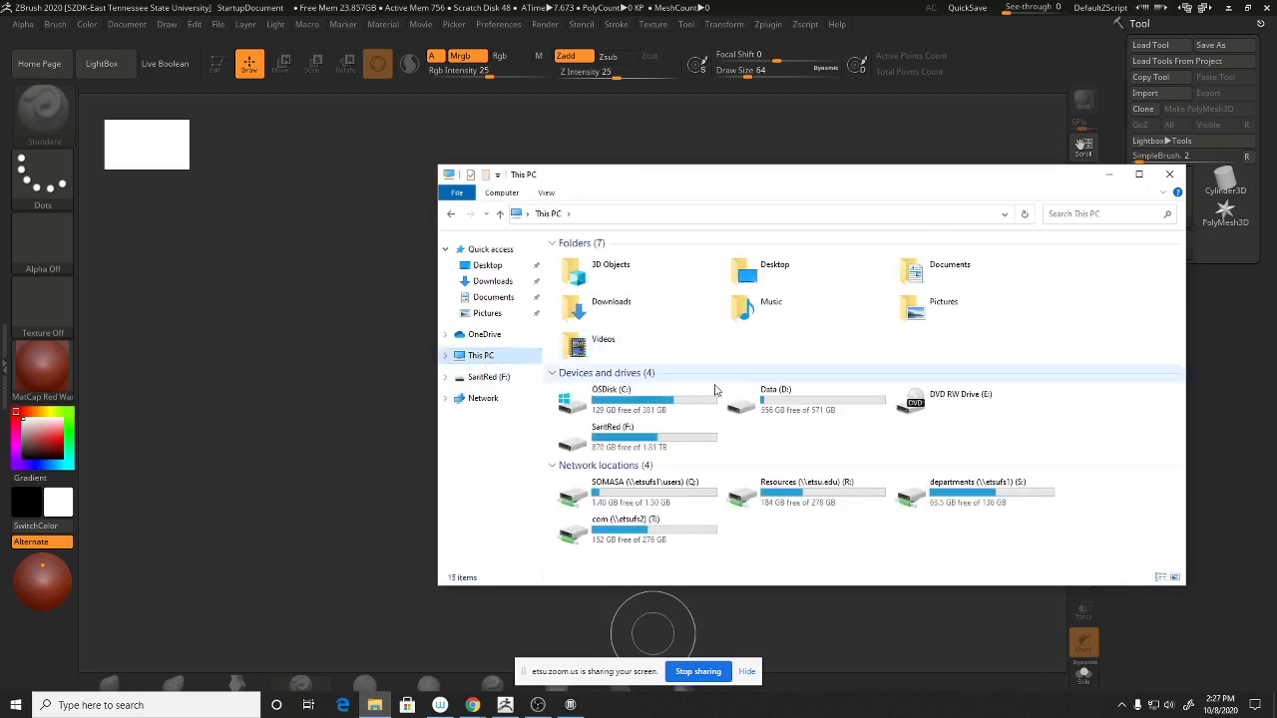
{"action": "double_click", "coordinate": [766, 400]}
{"action": "double_click", "coordinate": [578, 282]}
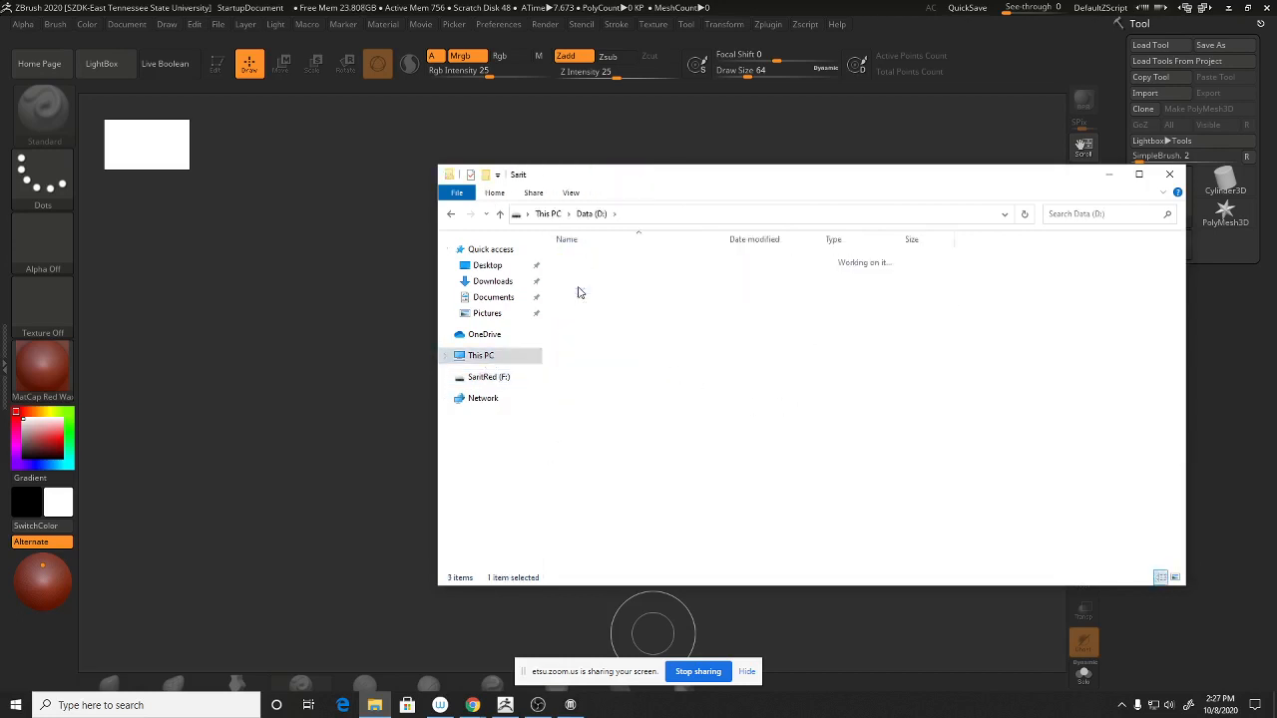
{"action": "double_click", "coordinate": [599, 258]}
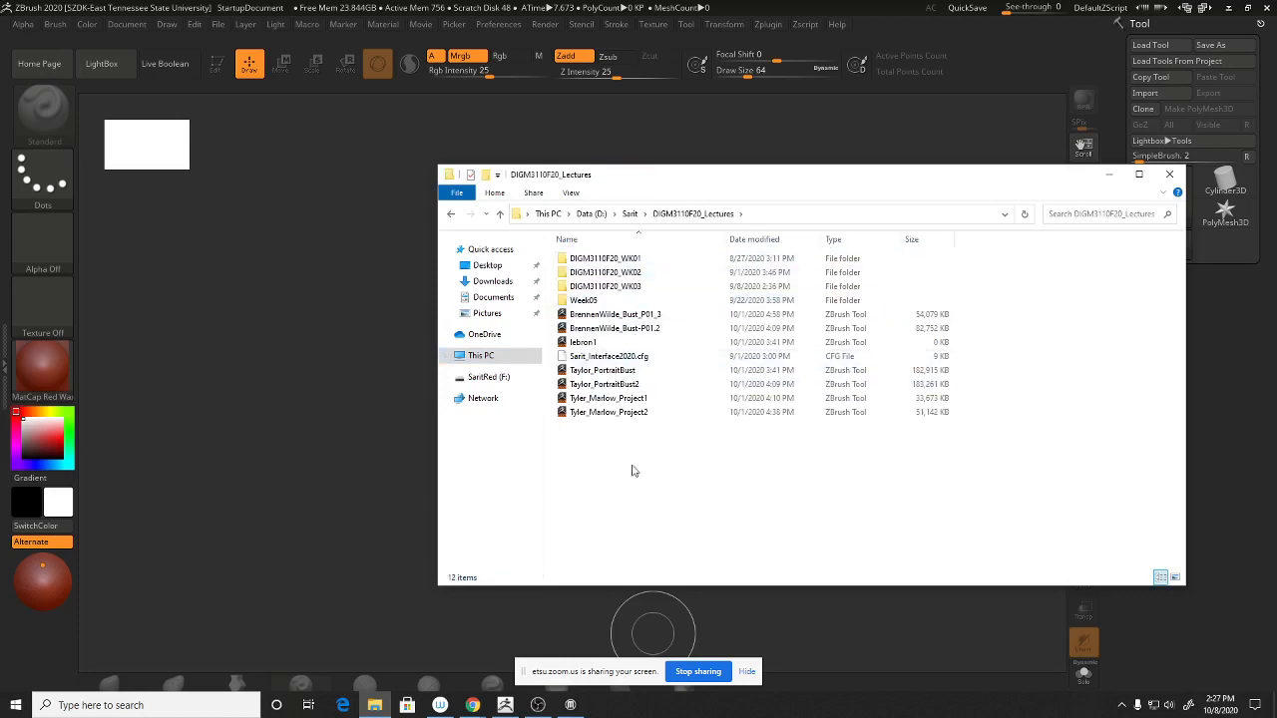
{"action": "key", "text": "ctrl+v"}
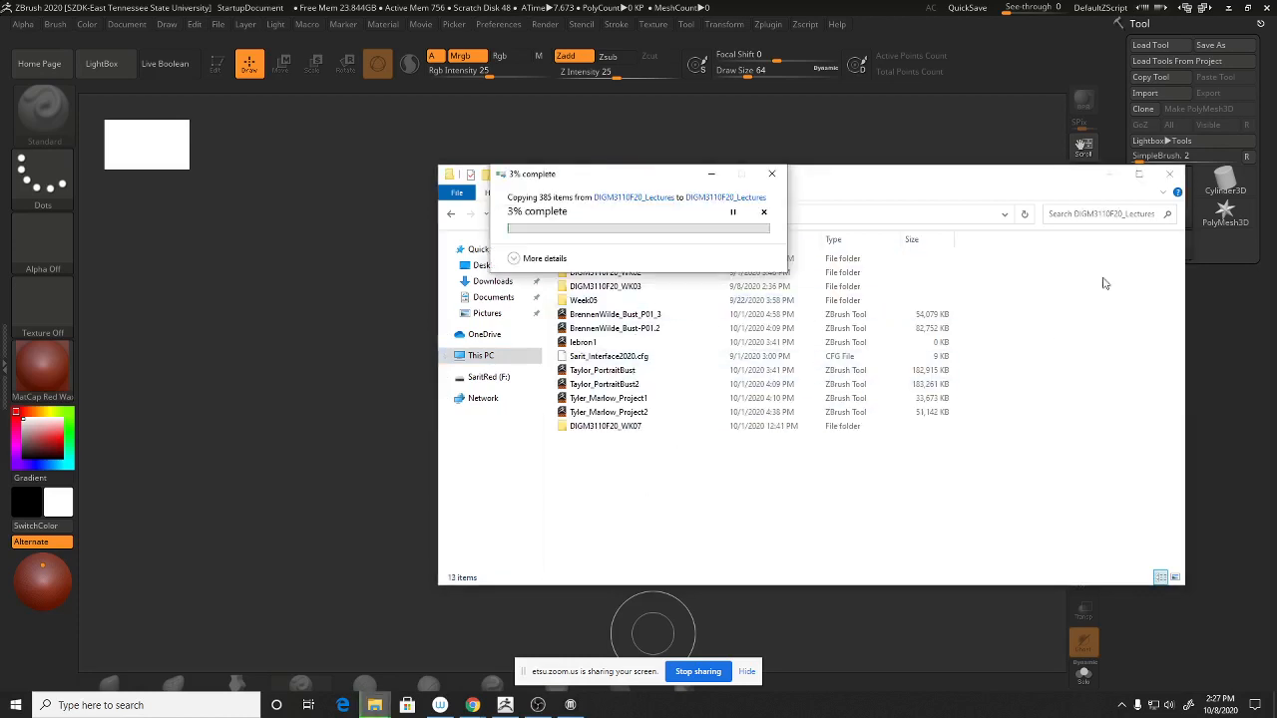
- Load the asymmetry print bust ZTool from DIGM3110F20_WK07\DIGM3110F20_WK07_ZTools
{"action": "left_click", "coordinate": [1163, 33]}
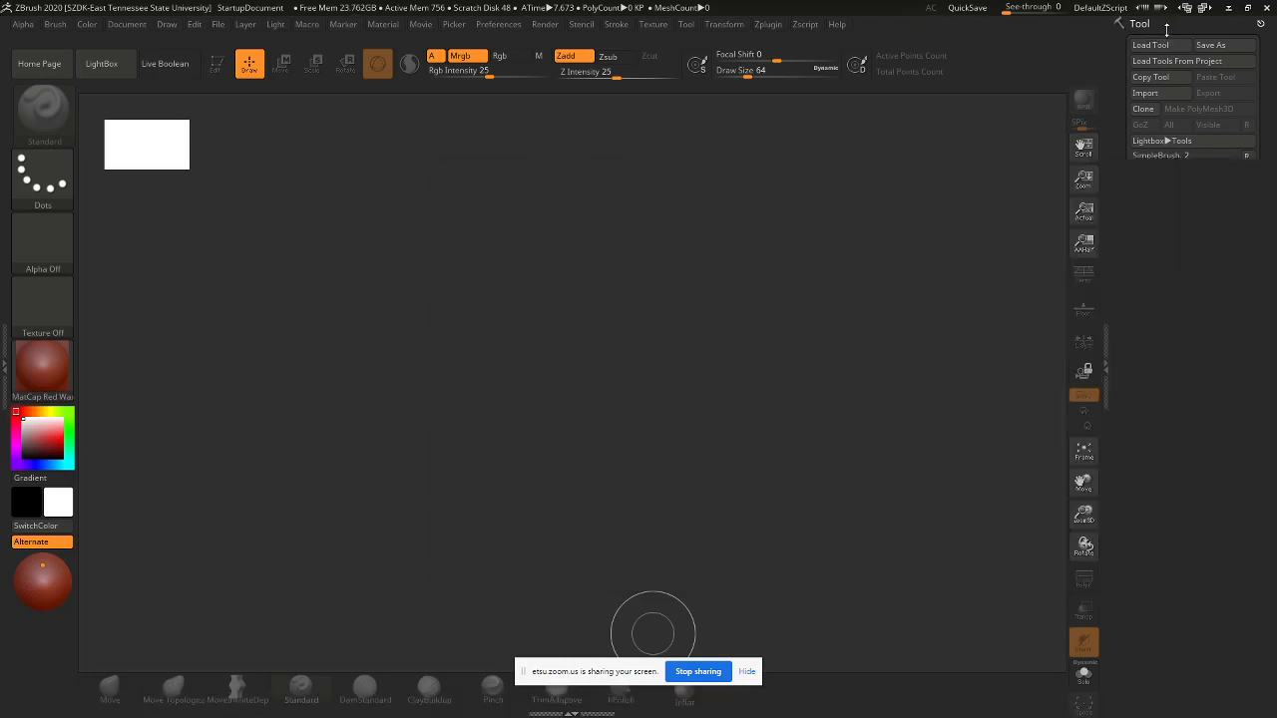
{"action": "left_click", "coordinate": [1163, 48]}
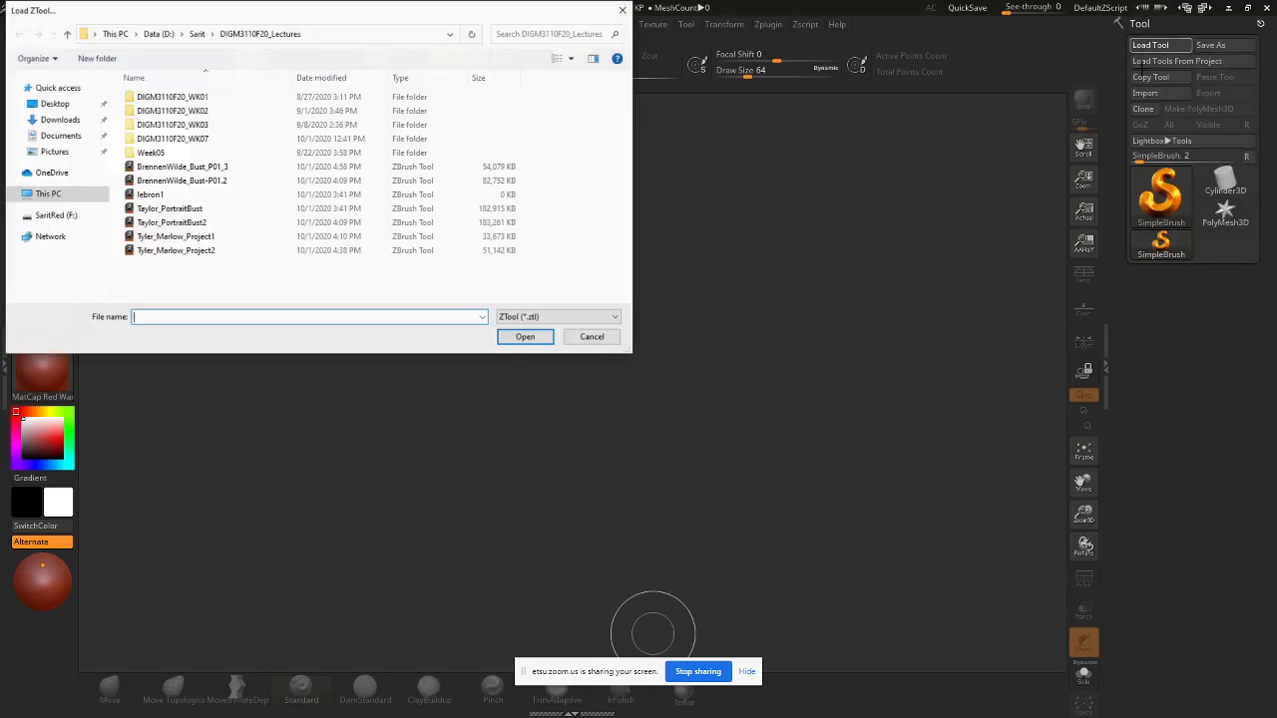
{"action": "left_click", "coordinate": [187, 142]}
{"action": "double_click", "coordinate": [187, 141]}
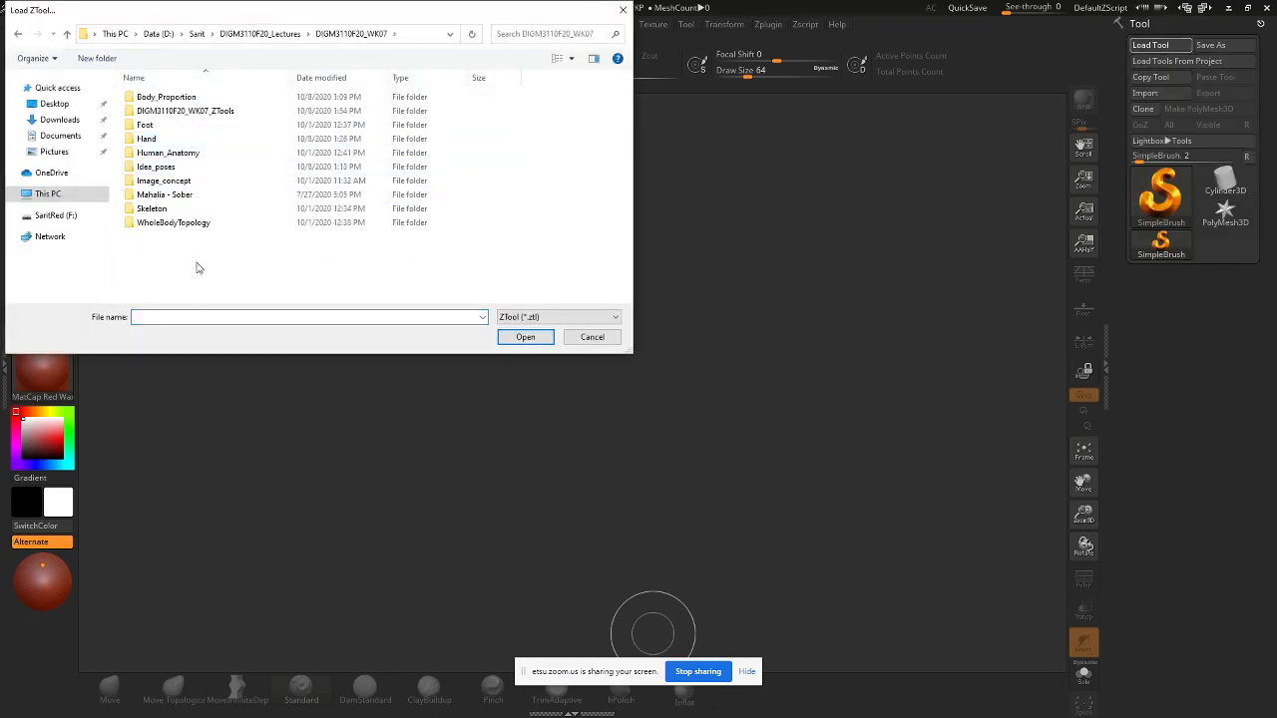
{"action": "double_click", "coordinate": [200, 112]}
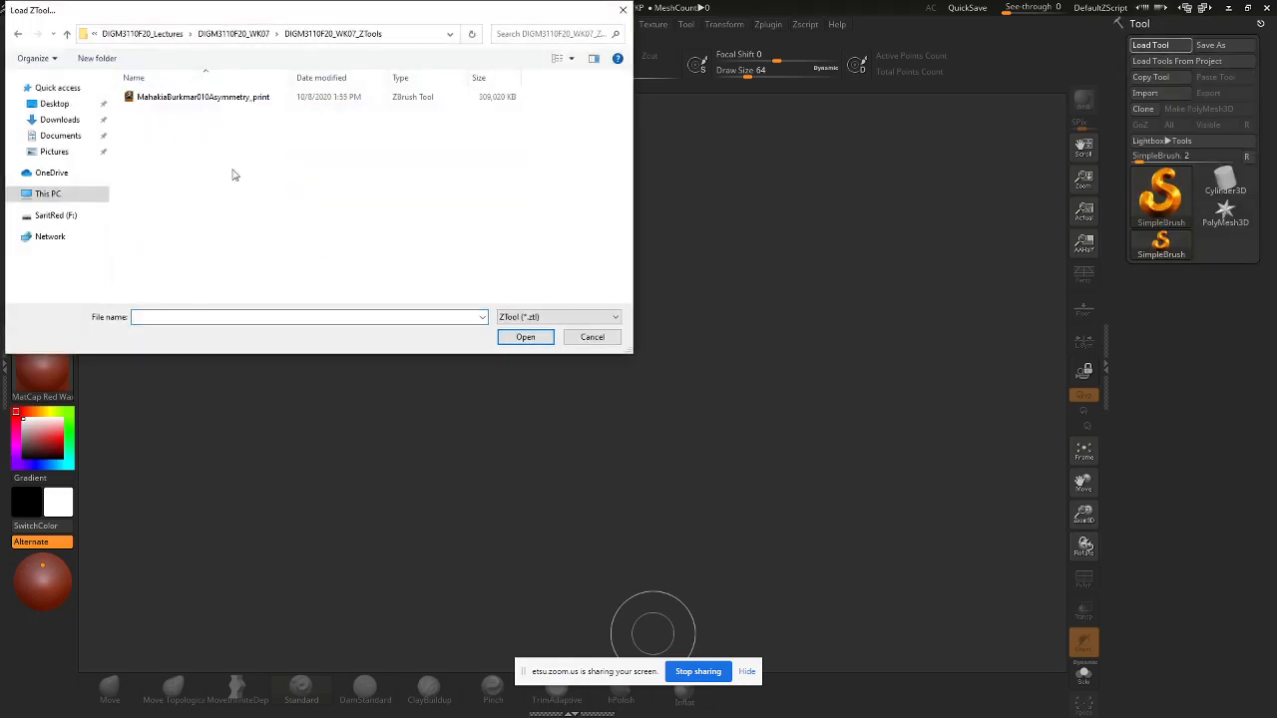
{"action": "double_click", "coordinate": [238, 96]}
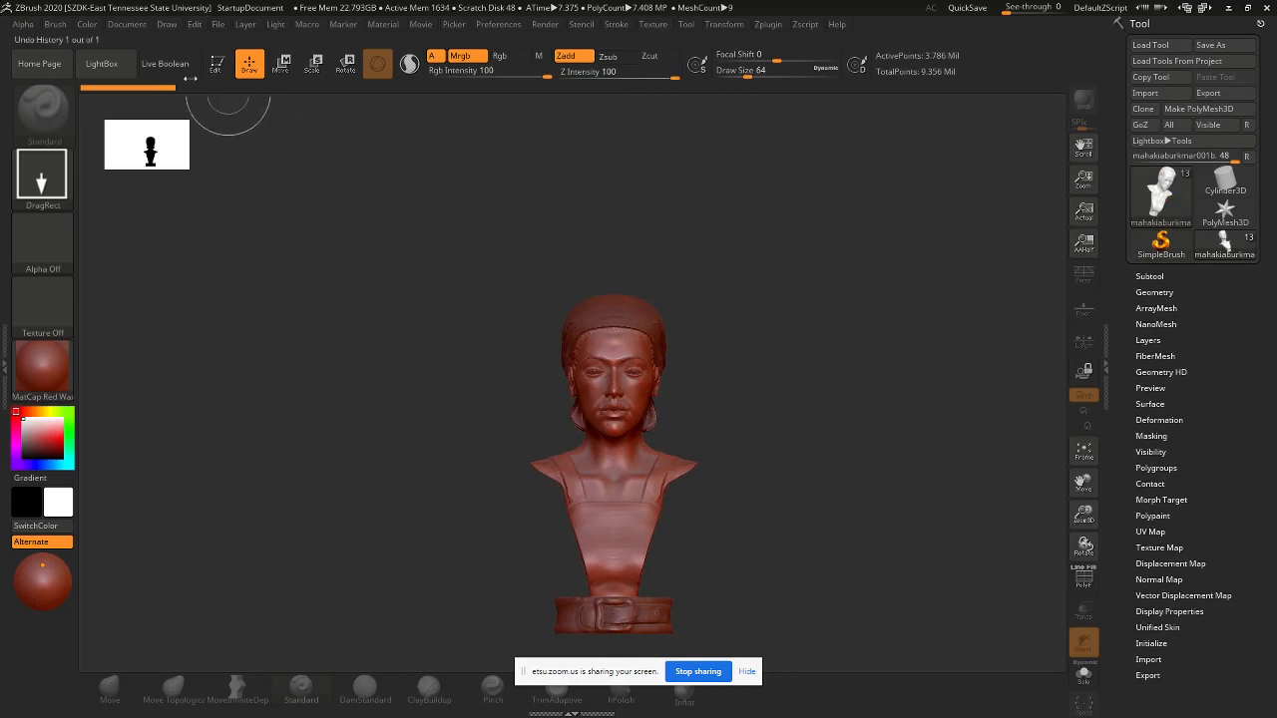
- Put the bust in Edit mode, shade it with BasicMaterial, frame it, and expand Subtool
{"action": "left_click", "coordinate": [123, 71]}
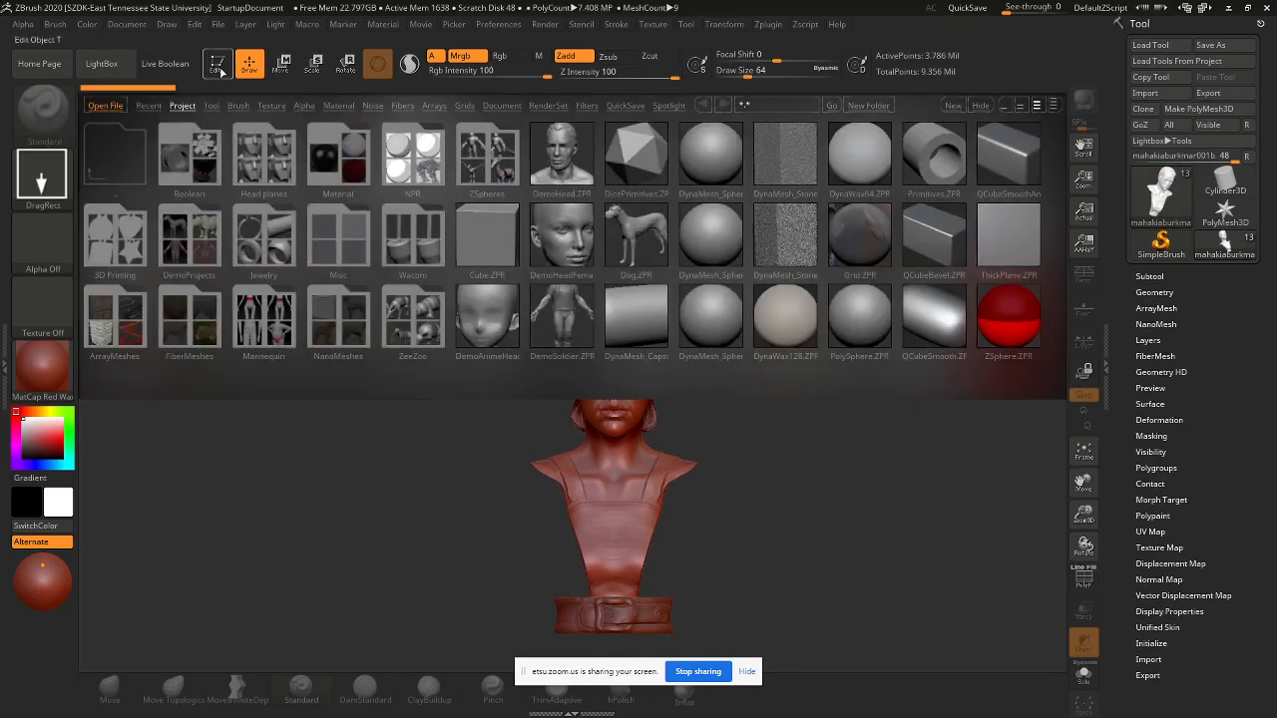
{"action": "left_click", "coordinate": [222, 76]}
{"action": "left_click", "coordinate": [102, 63]}
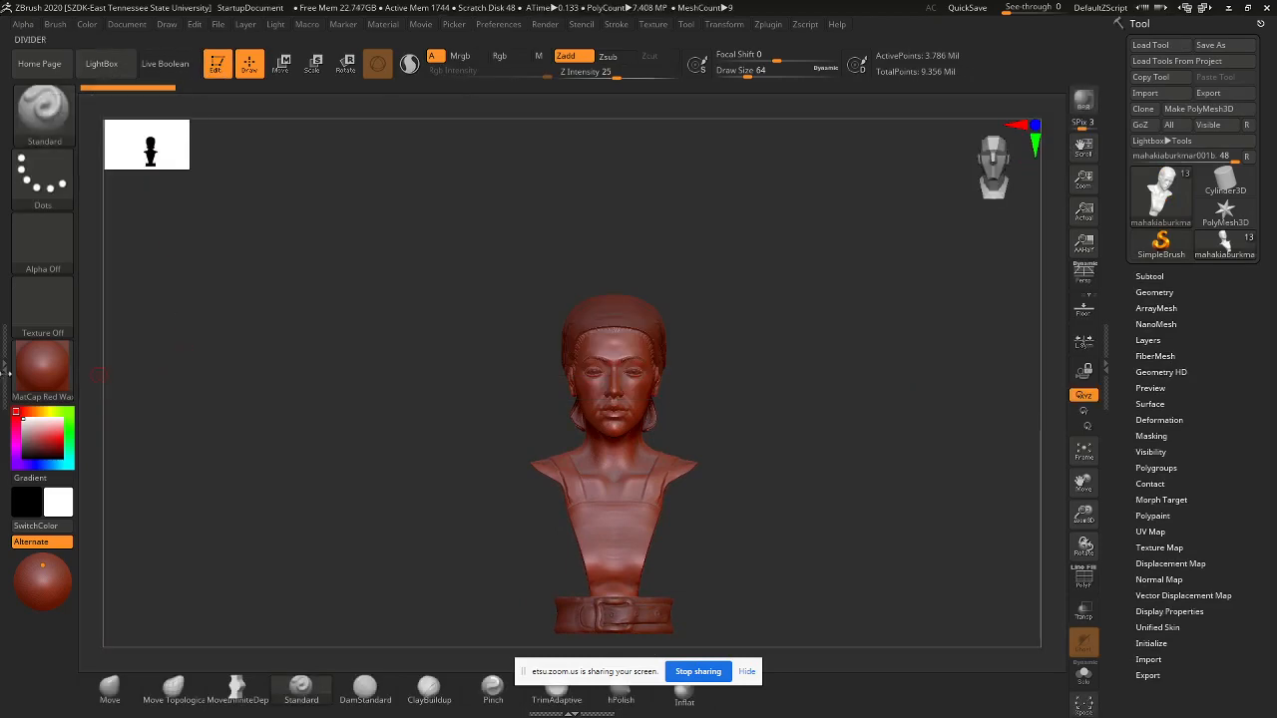
{"action": "left_click", "coordinate": [47, 372]}
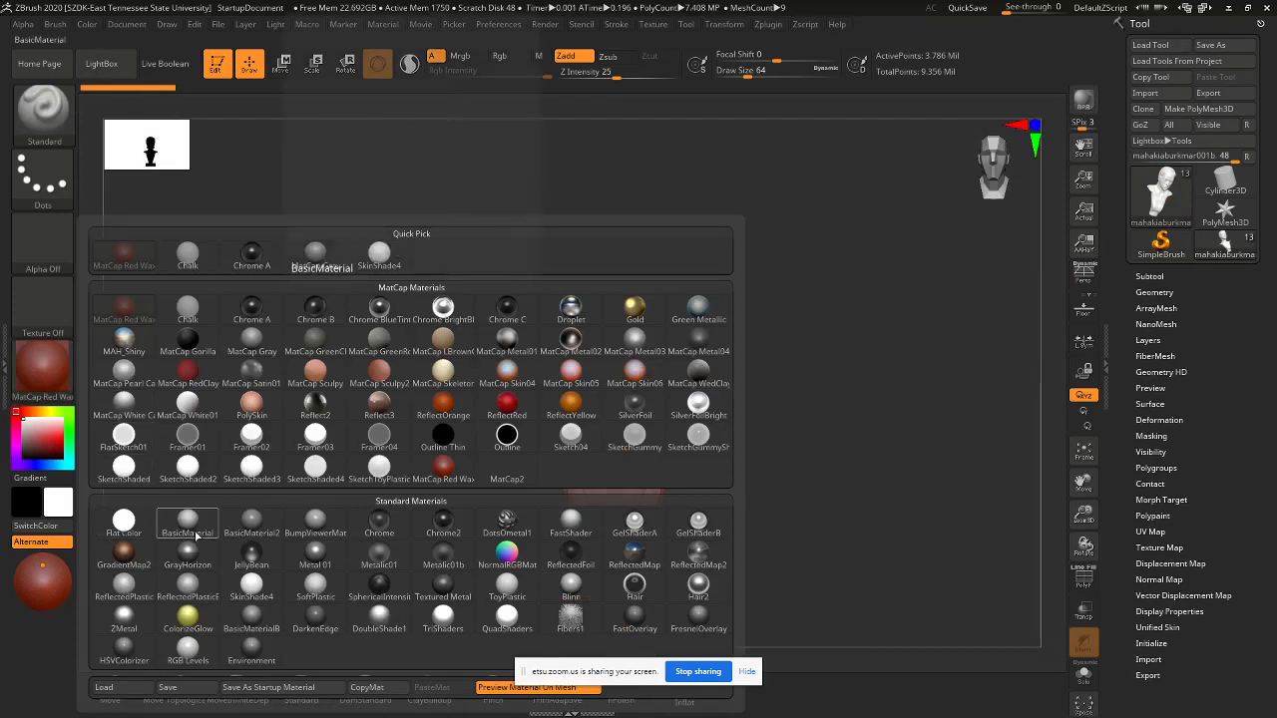
{"action": "left_click", "coordinate": [317, 258]}
{"action": "key", "text": "f"}
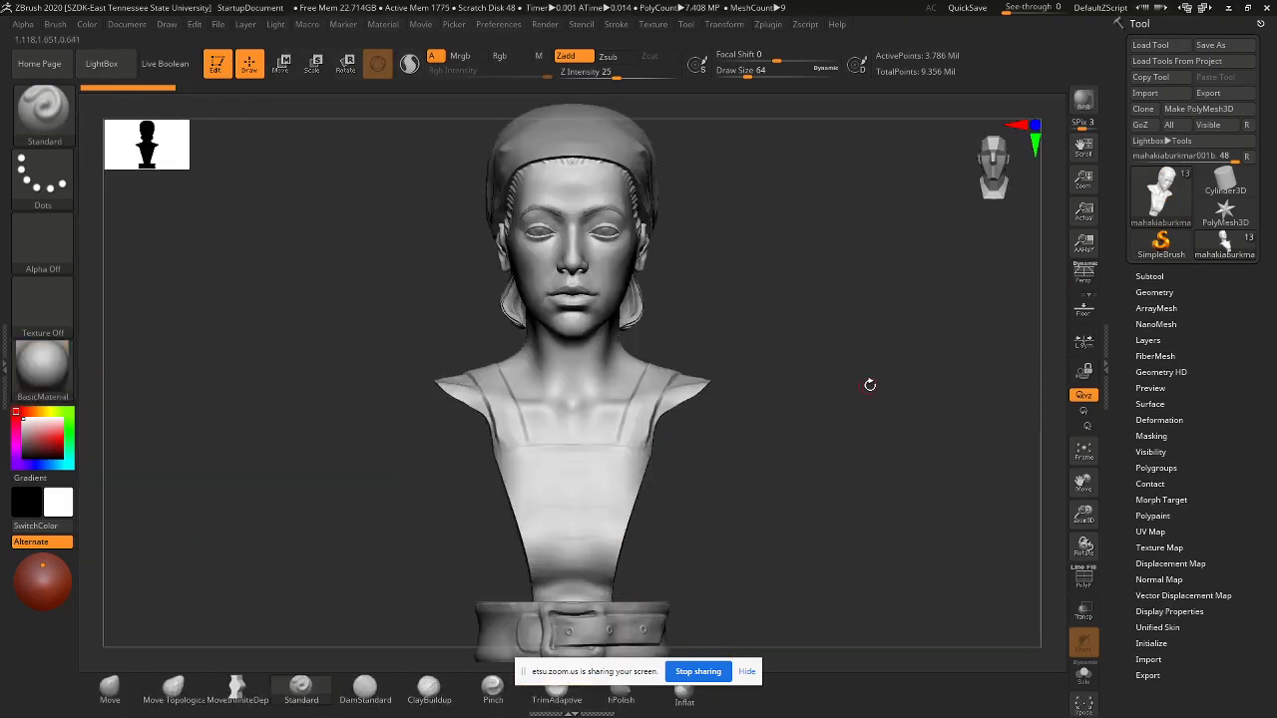
{"action": "left_click", "coordinate": [1140, 277]}
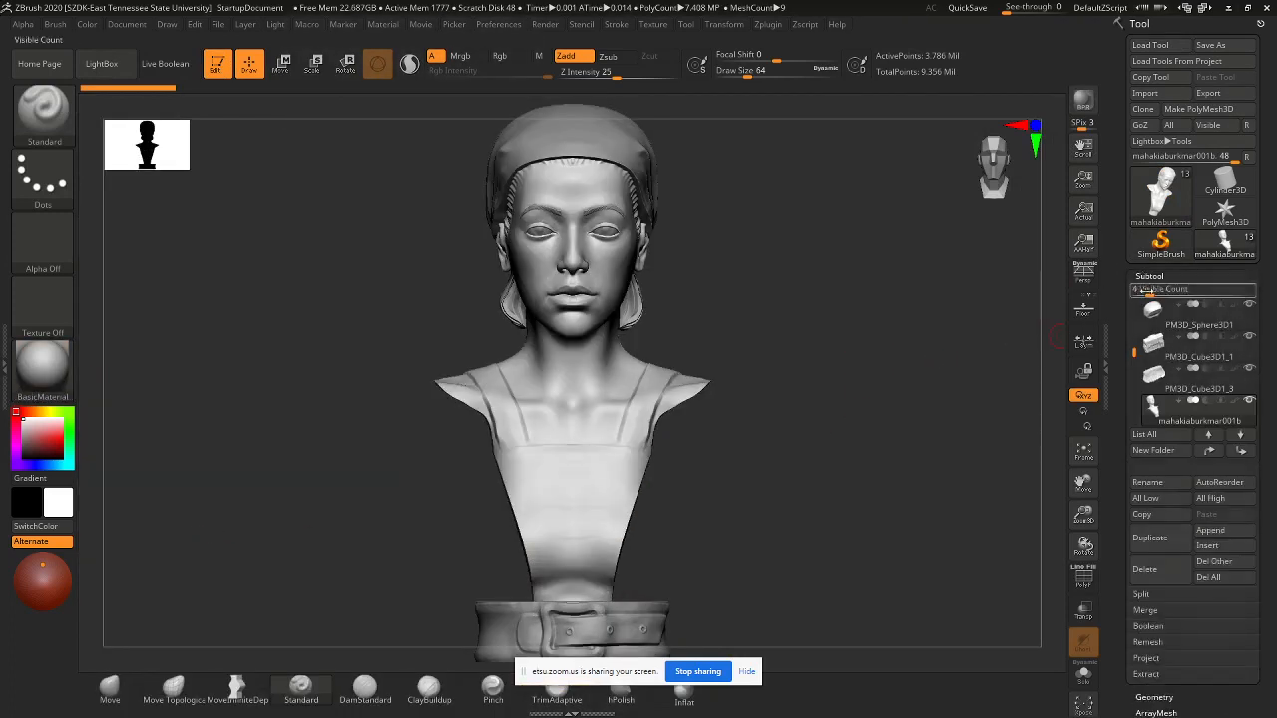
- Delete both PM3D_Cylinder3D1_3 subtools, confirming each deletion
{"action": "left_click_drag", "start_coordinate": [1134, 348], "coordinate": [1138, 399]}
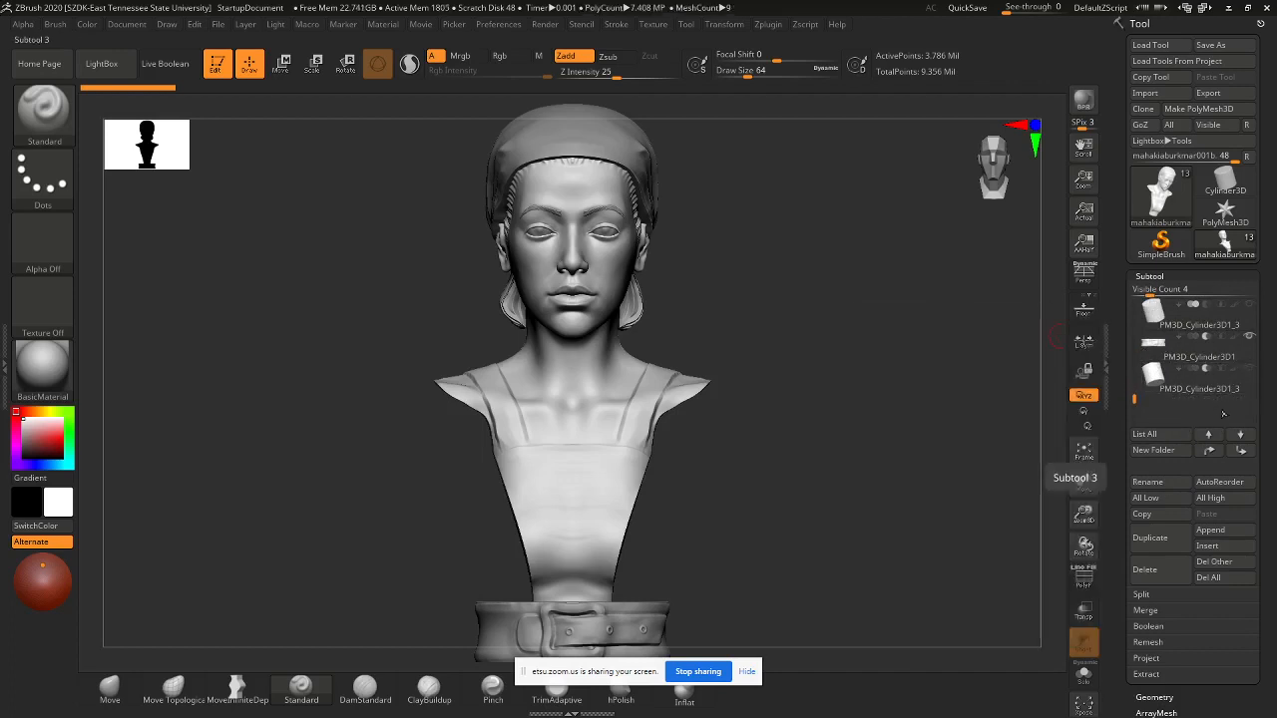
{"action": "mouse_move", "coordinate": [1217, 357]}
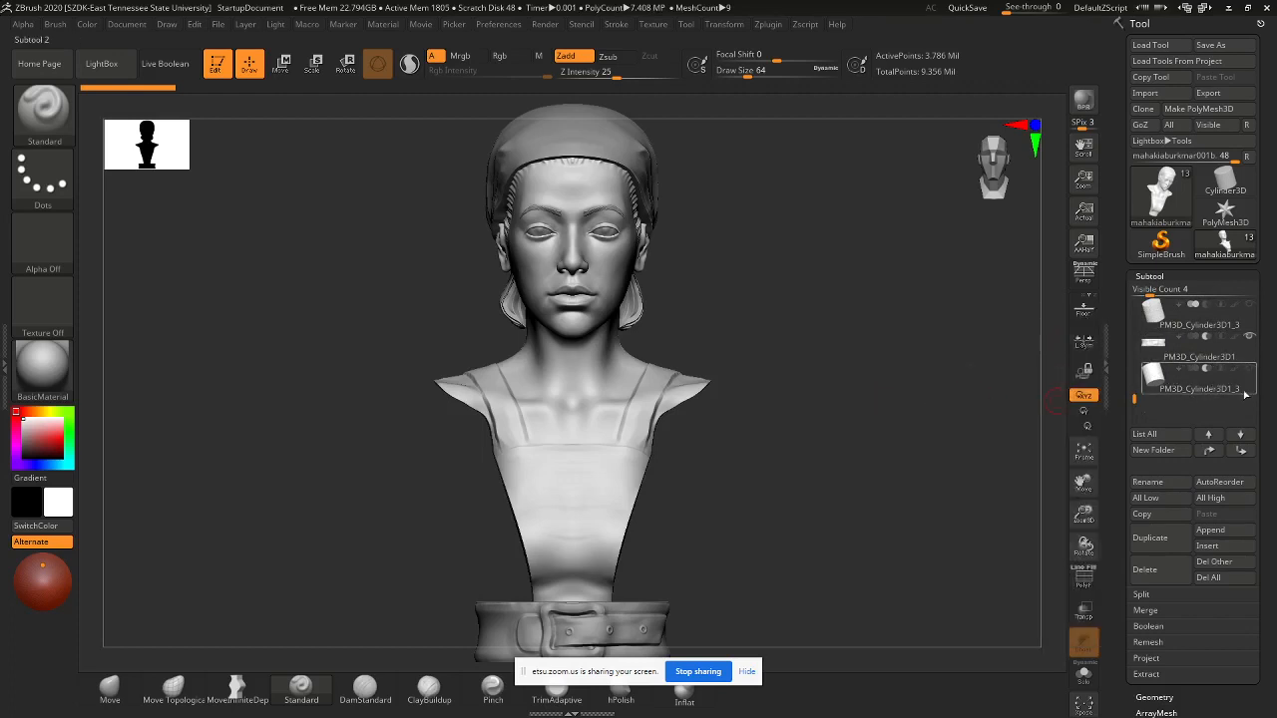
{"action": "left_click", "coordinate": [1204, 388]}
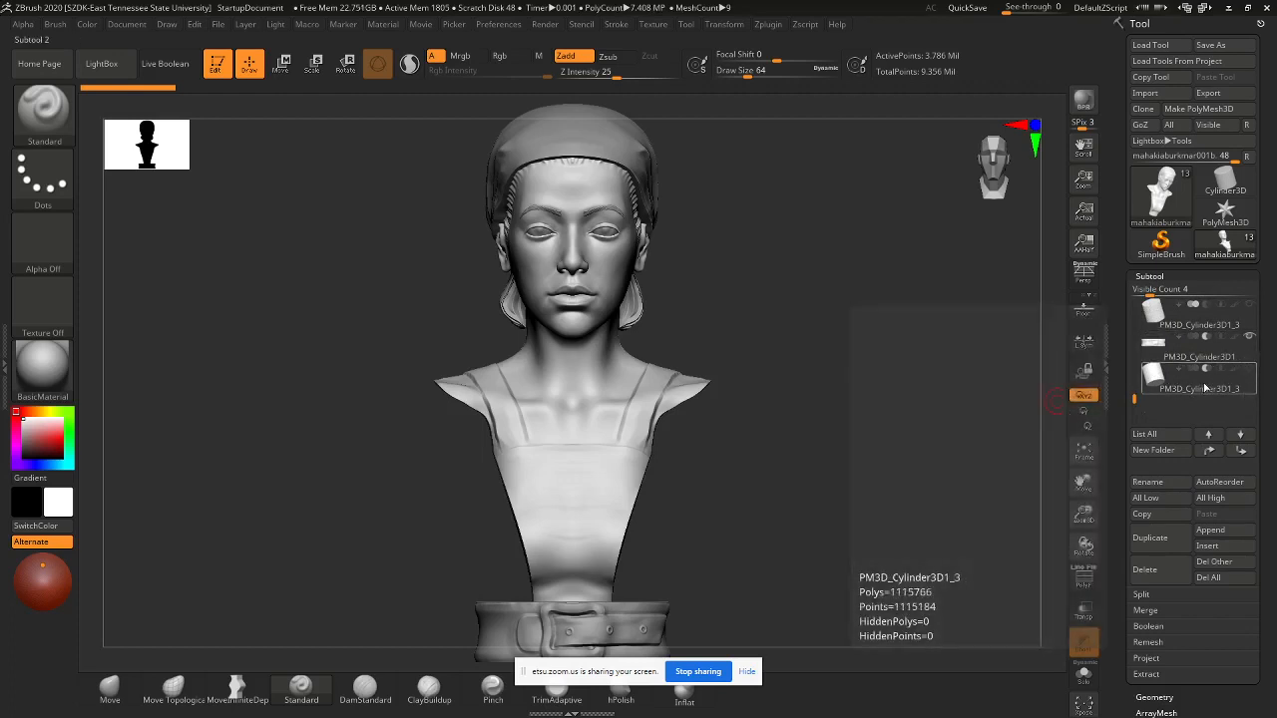
{"action": "left_click", "coordinate": [1151, 569]}
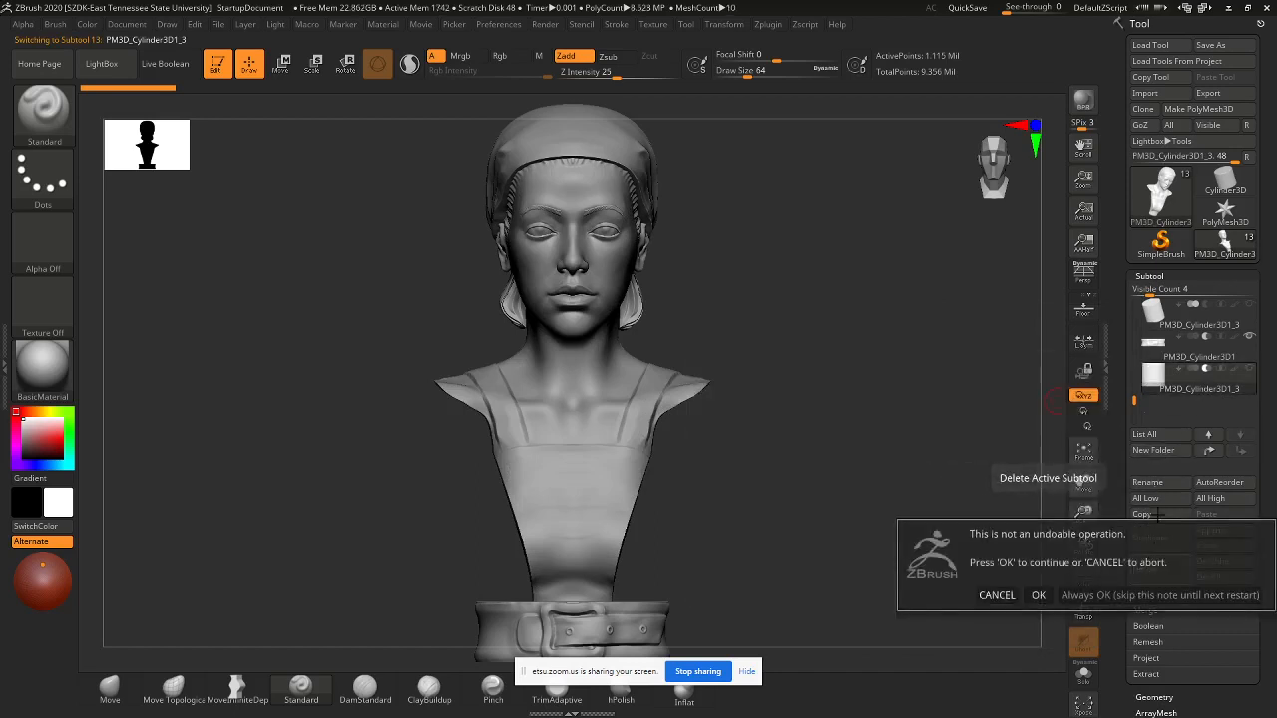
{"action": "left_click", "coordinate": [1040, 597]}
{"action": "left_click", "coordinate": [1162, 311]}
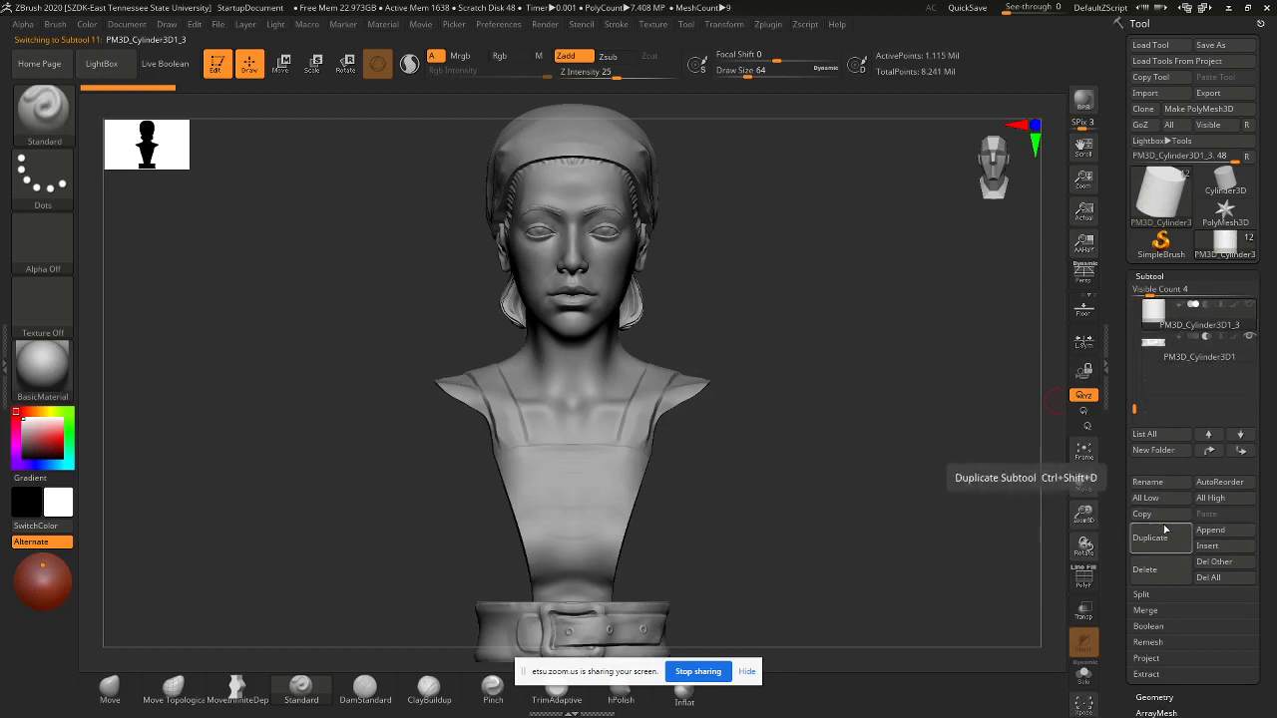
{"action": "left_click", "coordinate": [1154, 570]}
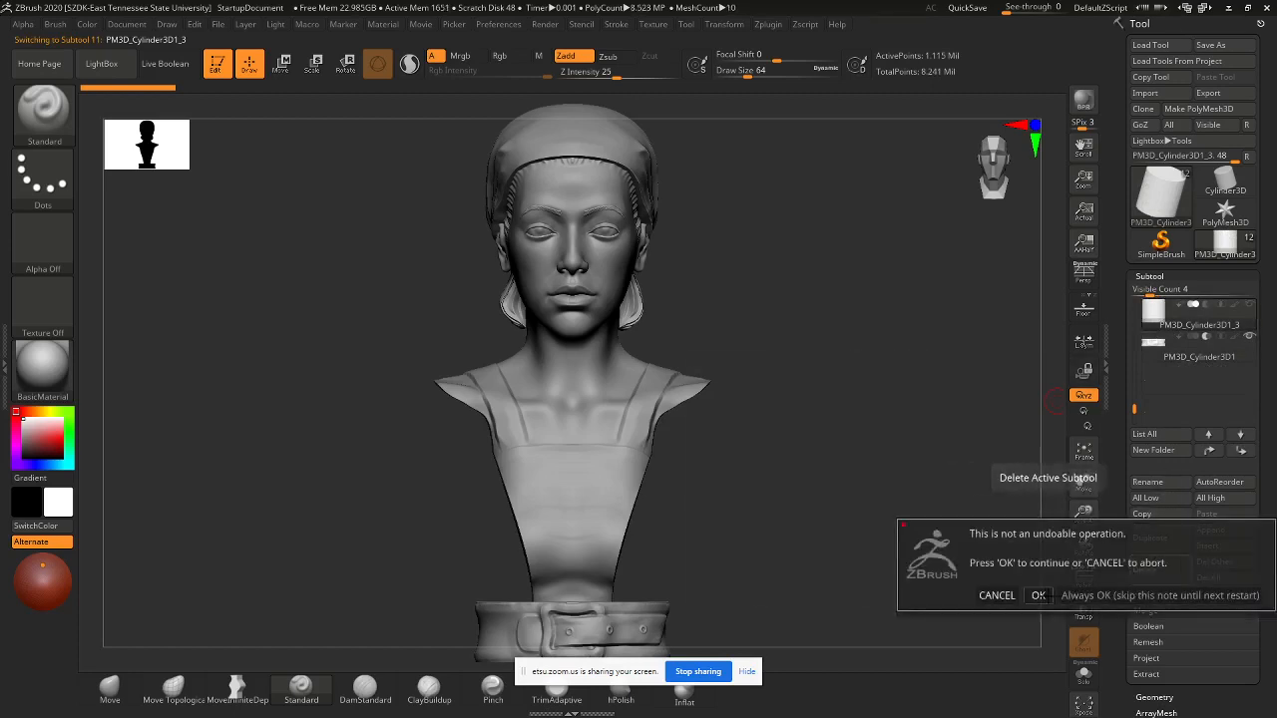
{"action": "left_click", "coordinate": [1039, 597]}
- Delete the PM3D_Cylinder3D1_1 subtool
{"action": "left_click_drag", "start_coordinate": [1135, 417], "coordinate": [1135, 384]}
{"action": "left_click", "coordinate": [1169, 383]}
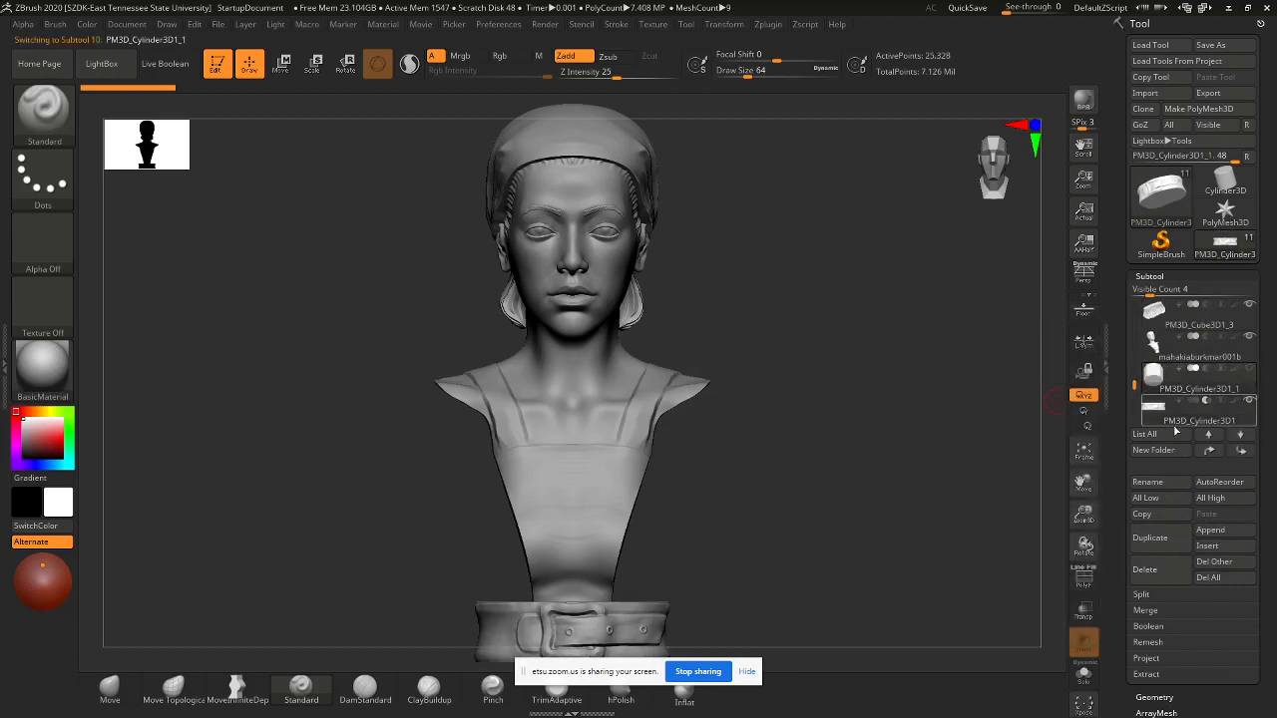
{"action": "left_click", "coordinate": [1152, 569]}
{"action": "left_click", "coordinate": [1039, 601]}
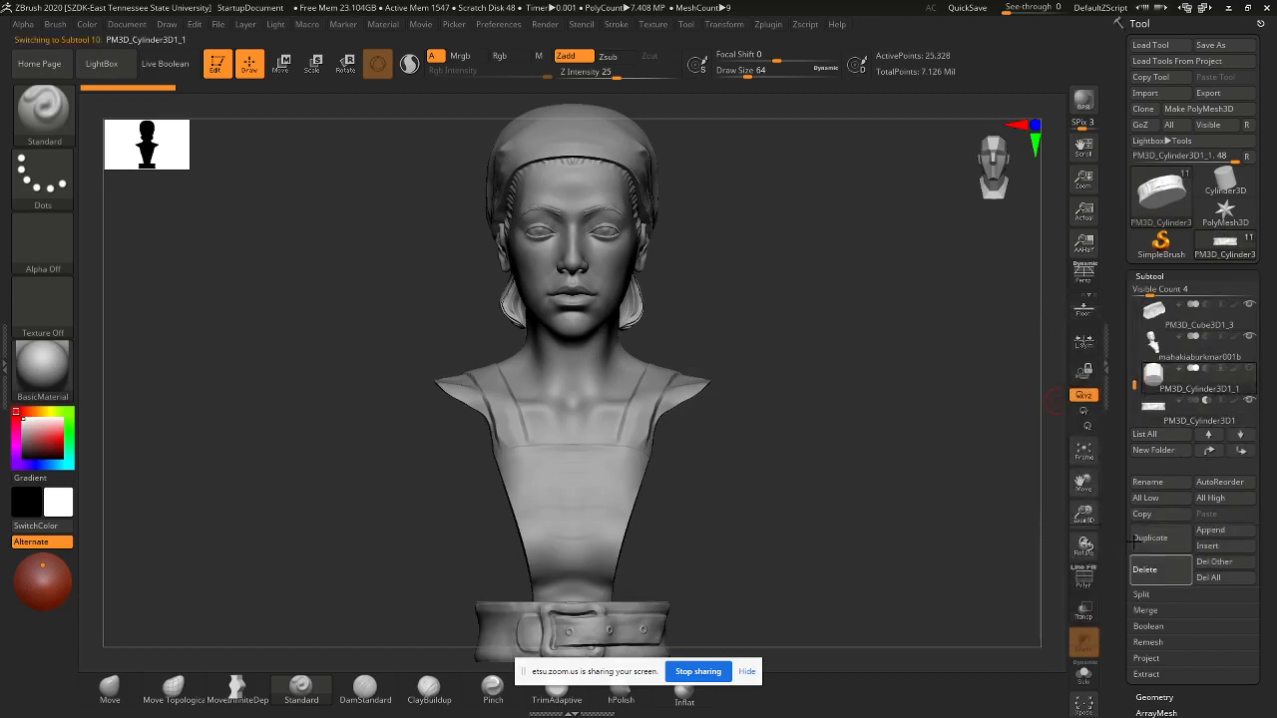
{"action": "left_click_drag", "start_coordinate": [1135, 391], "coordinate": [1135, 337]}
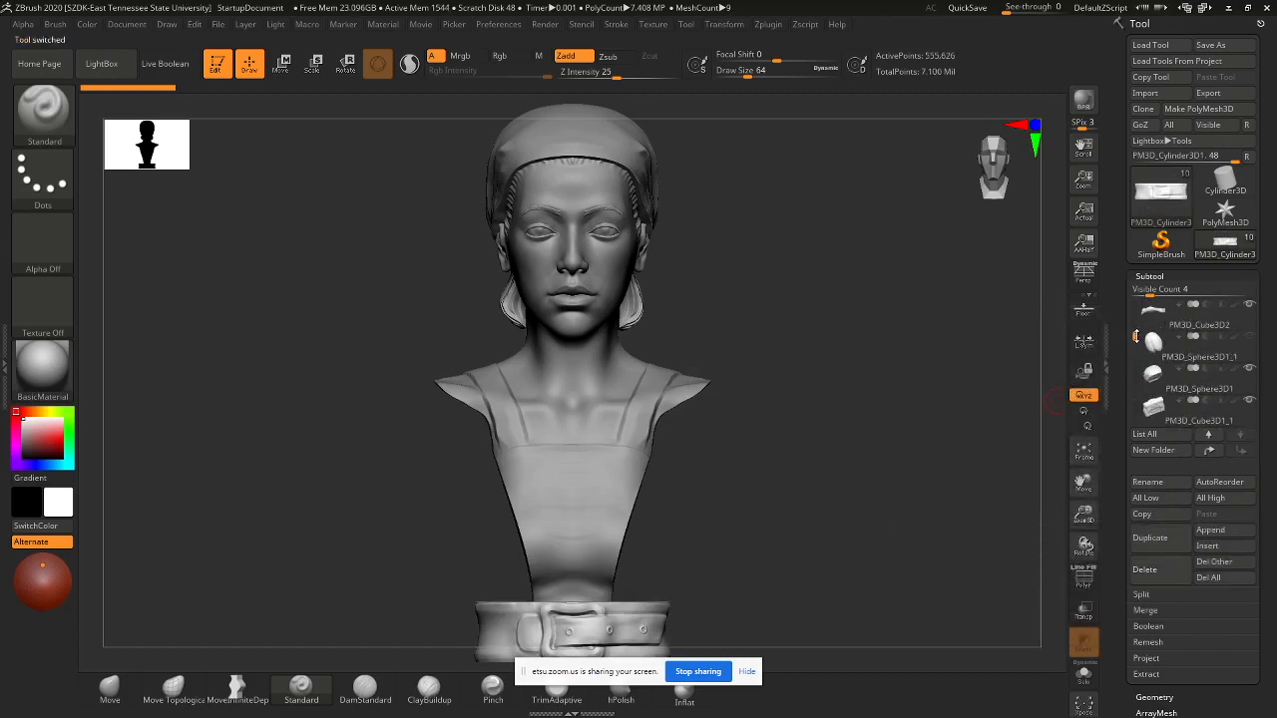
- Delete the PM3D_Sphere3D1_1 subtool
{"action": "left_click", "coordinate": [1228, 350]}
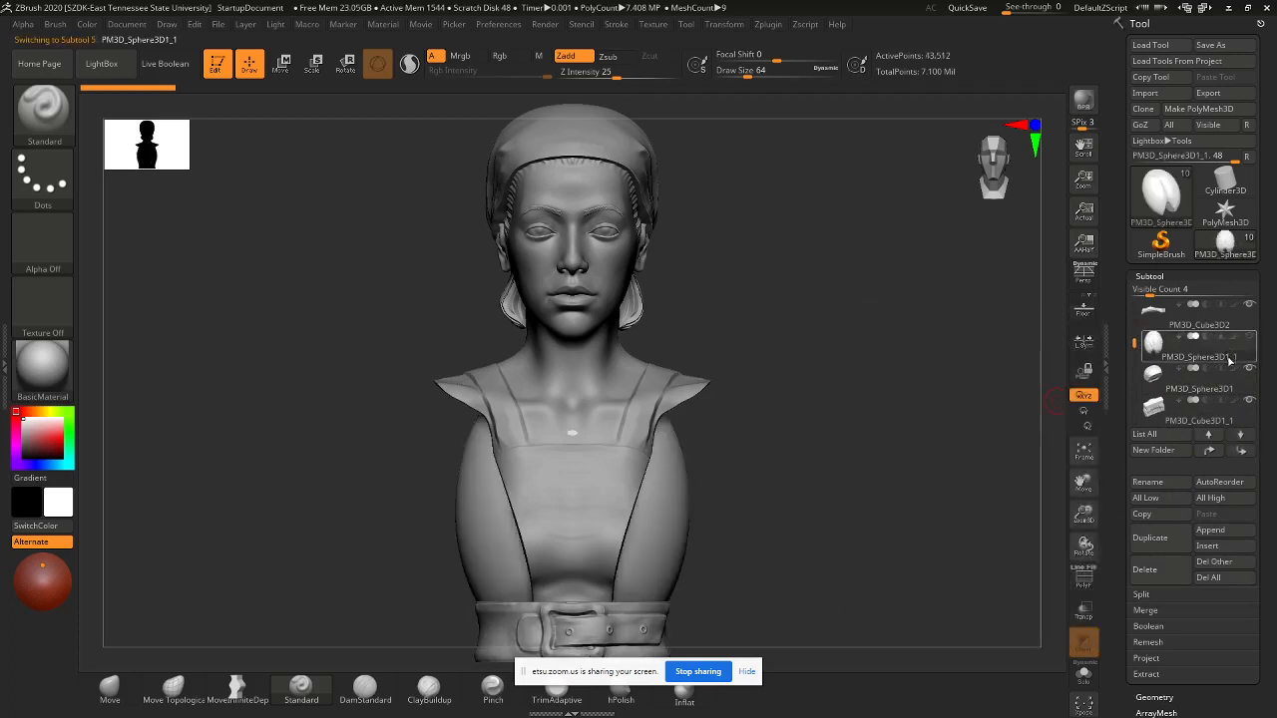
{"action": "left_click", "coordinate": [1149, 571]}
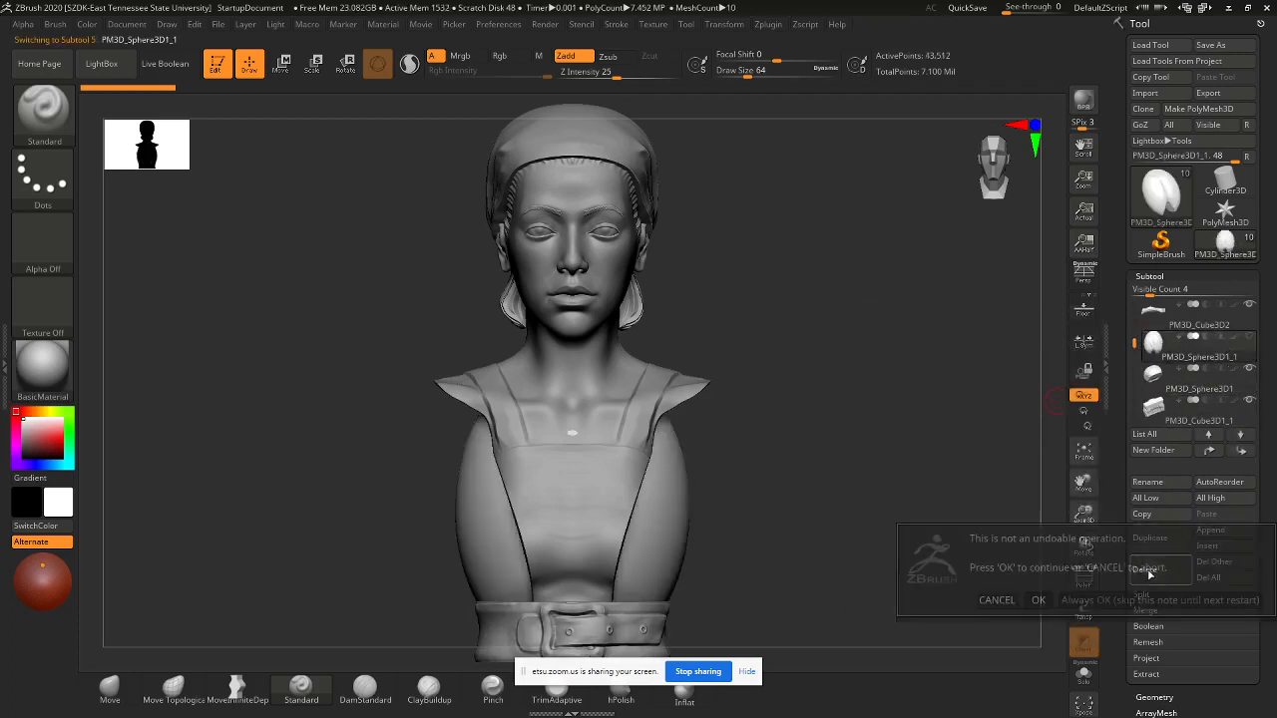
{"action": "left_click", "coordinate": [1038, 600]}
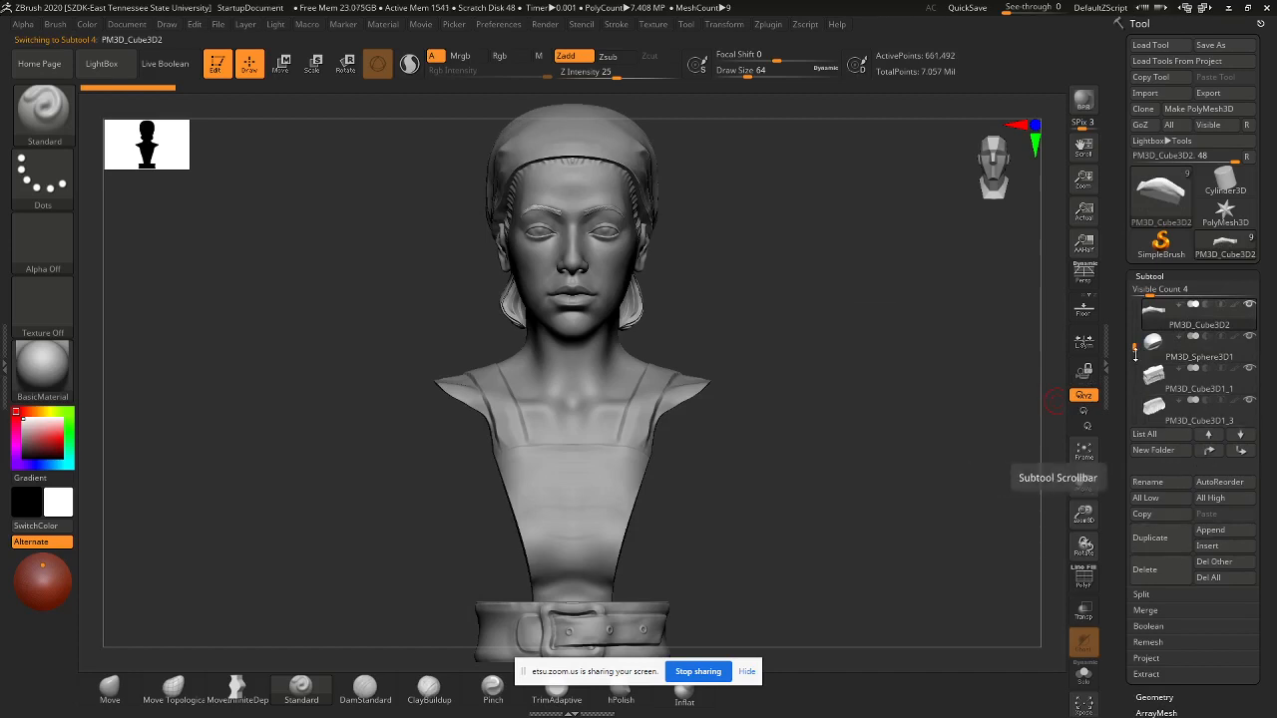
- Delete the PM3D_Cube3D2 and PM3D_Cube3D1 subtools, confirming each
{"action": "left_click_drag", "start_coordinate": [1134, 341], "coordinate": [1134, 311]}
{"action": "mouse_move", "coordinate": [1233, 353]}
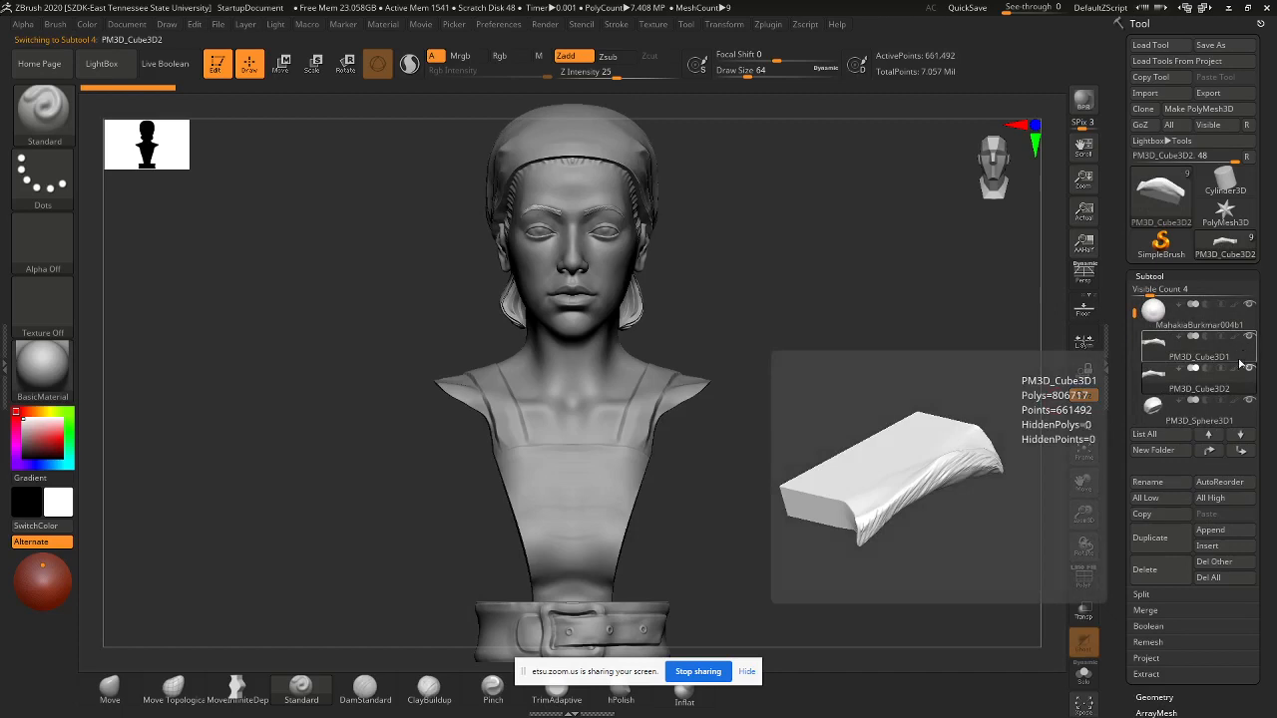
{"action": "left_click", "coordinate": [1157, 570]}
{"action": "left_click", "coordinate": [1039, 596]}
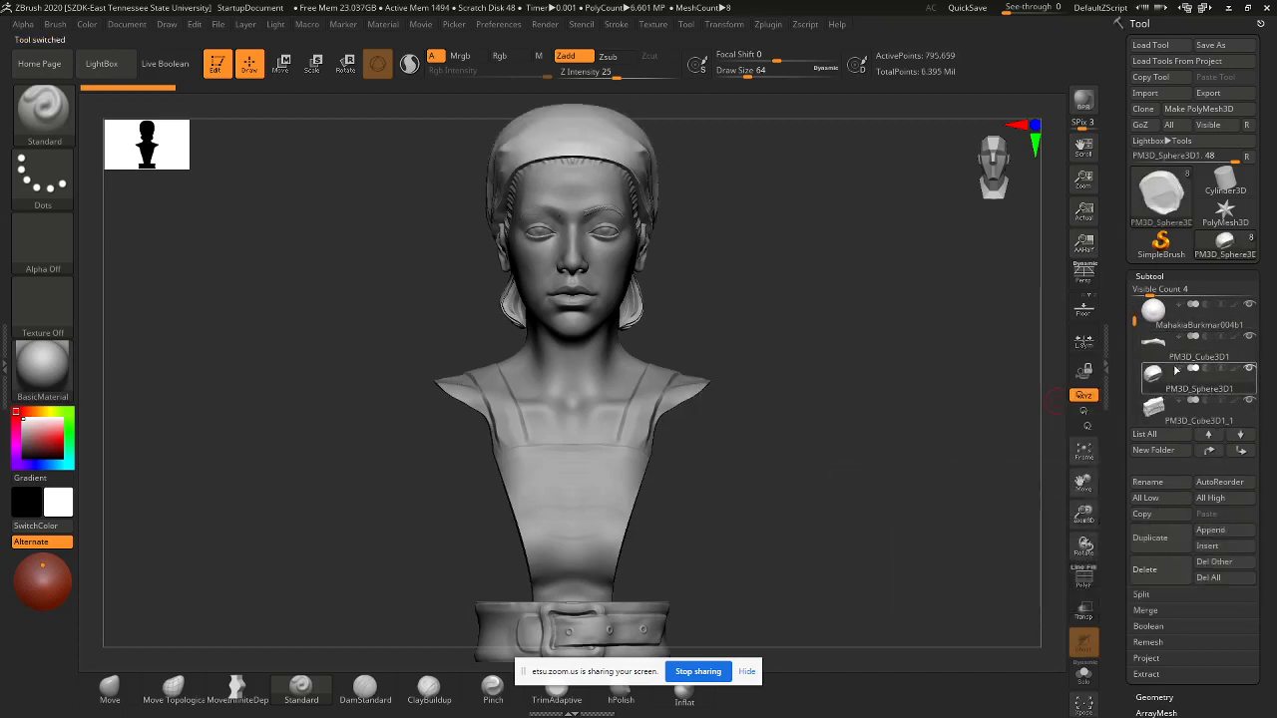
{"action": "left_click", "coordinate": [1160, 567]}
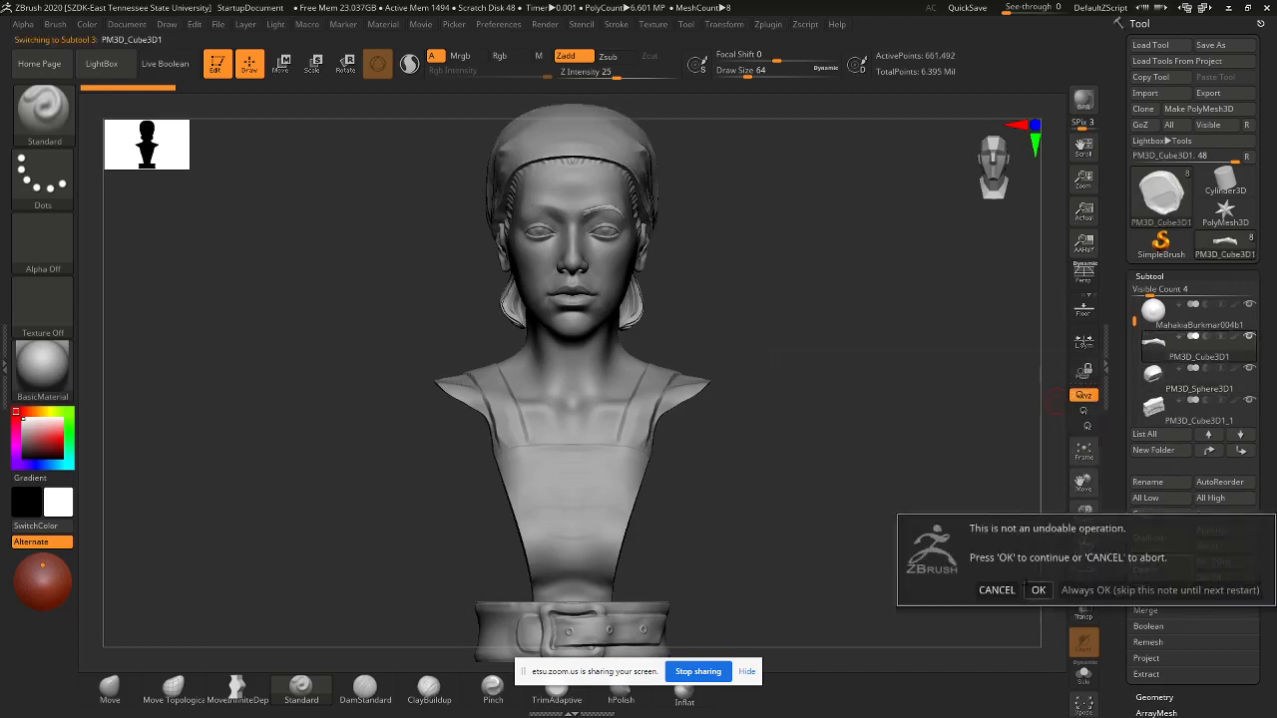
{"action": "left_click", "coordinate": [1038, 595]}
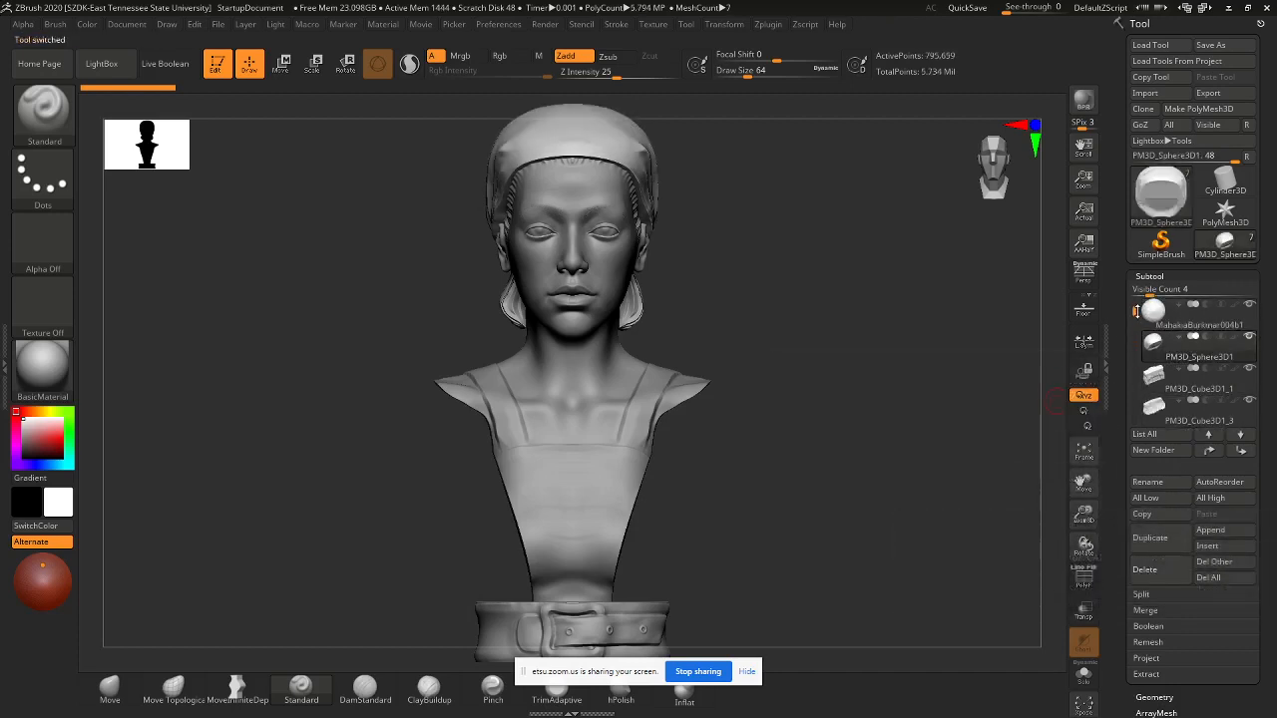
- Make the second bust subtool the active one
{"action": "left_click_drag", "start_coordinate": [1136, 321], "coordinate": [1132, 285]}
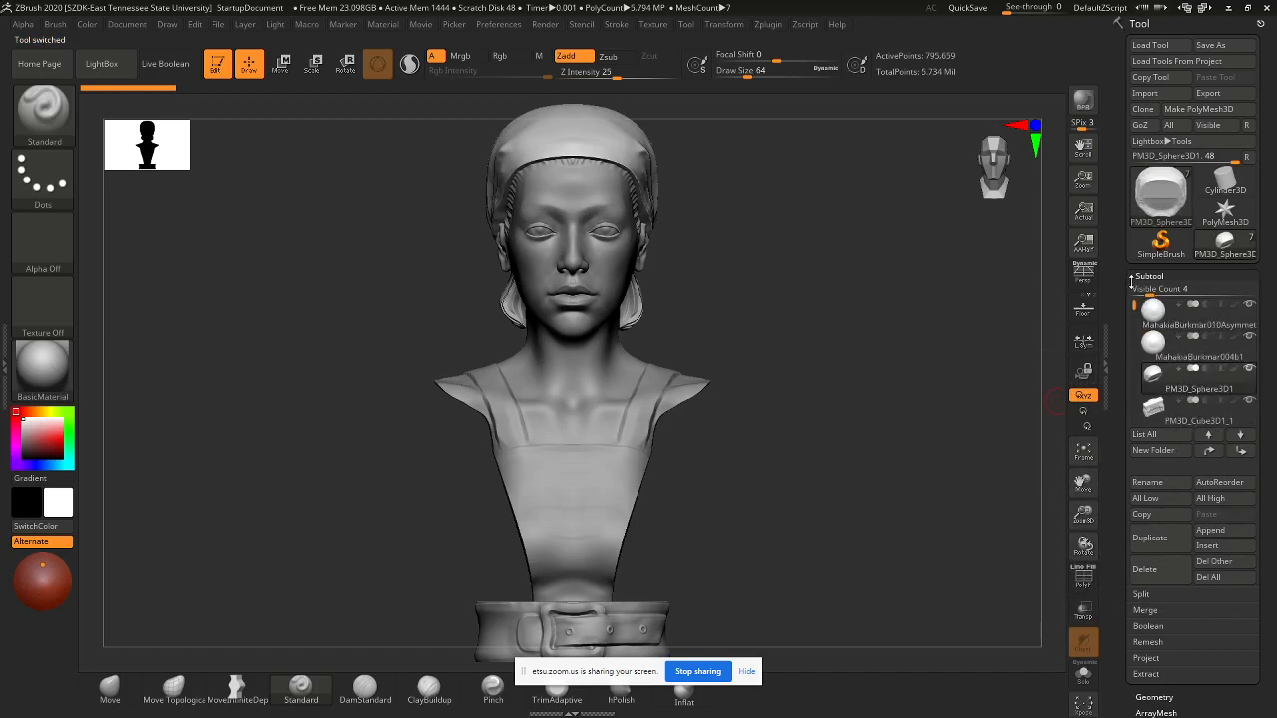
{"action": "right_click", "coordinate": [882, 372]}
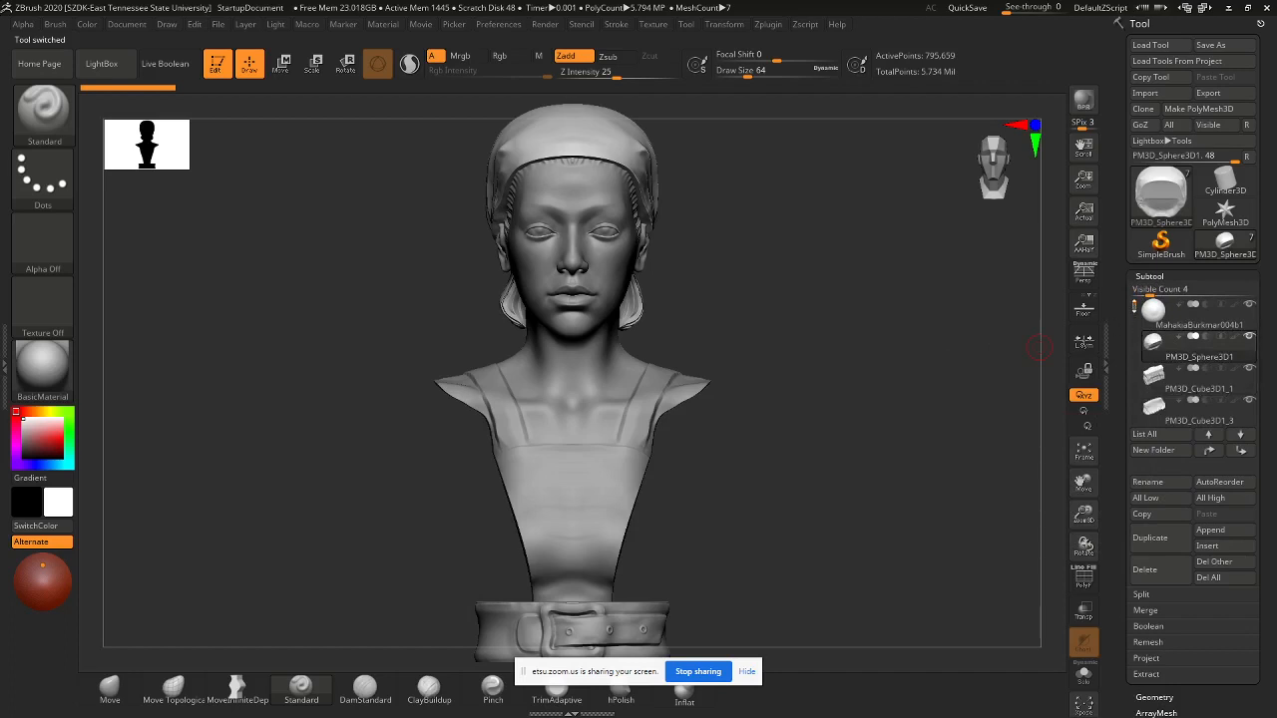
{"action": "left_click", "coordinate": [1197, 341]}
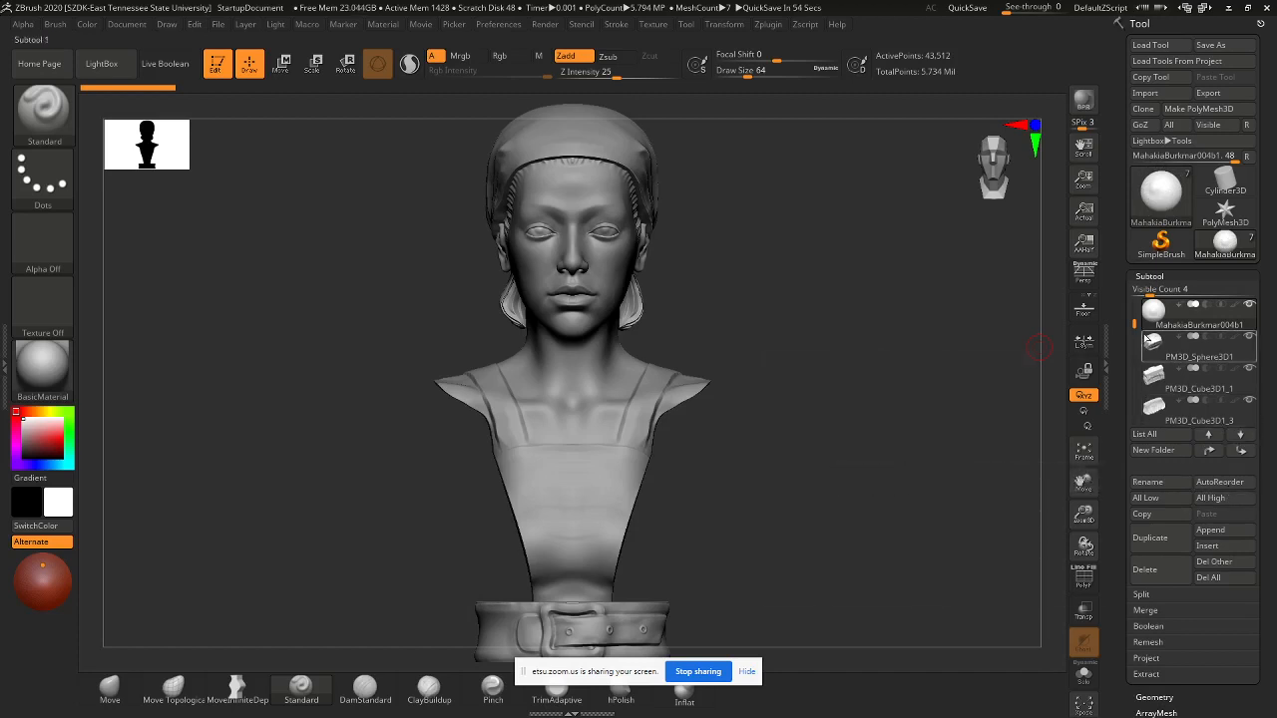
- Select the top subtool and merge the next two subtools down into it
{"action": "left_click_drag", "start_coordinate": [1135, 325], "coordinate": [1135, 302]}
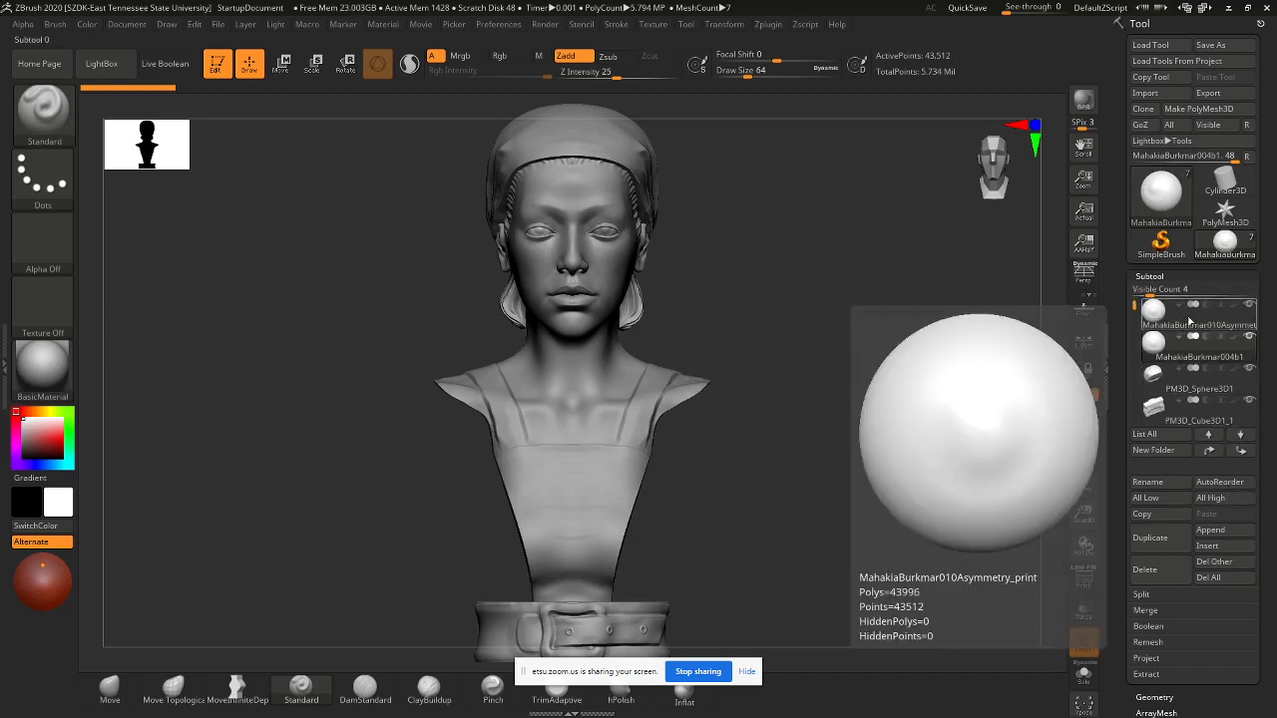
{"action": "left_click", "coordinate": [1189, 322]}
{"action": "mouse_move", "coordinate": [1193, 333]}
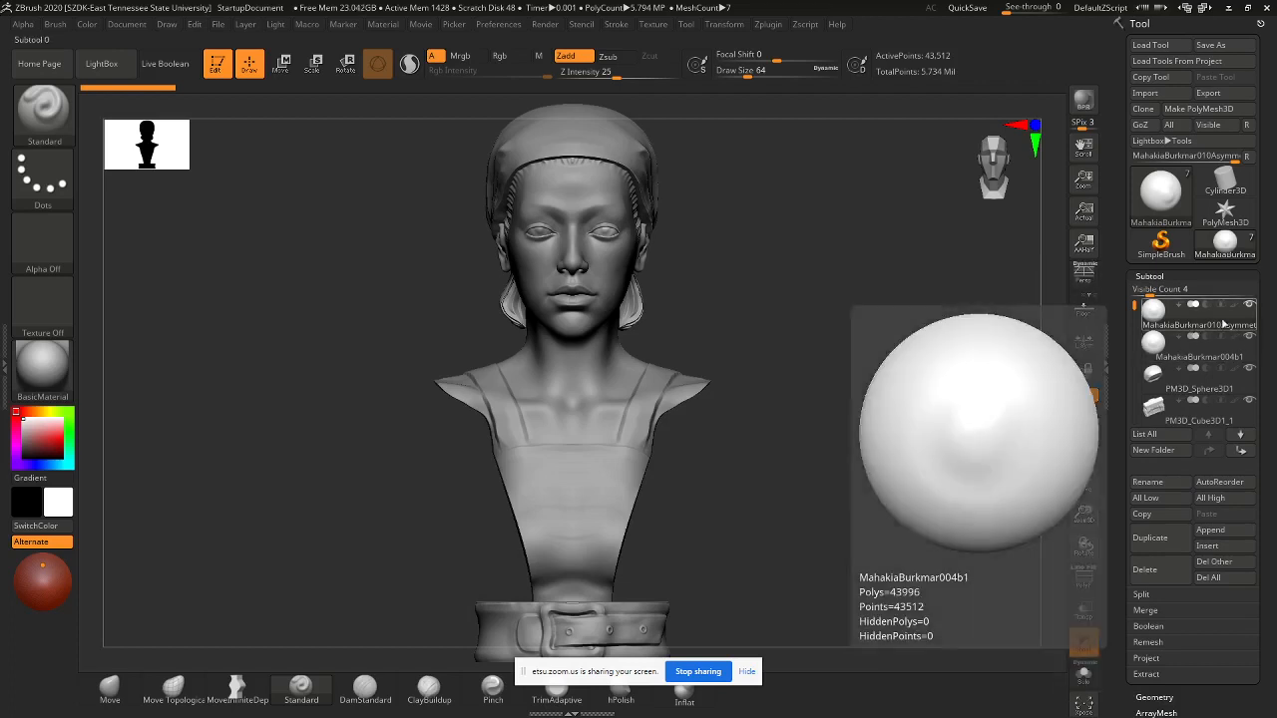
{"action": "left_click", "coordinate": [1148, 611]}
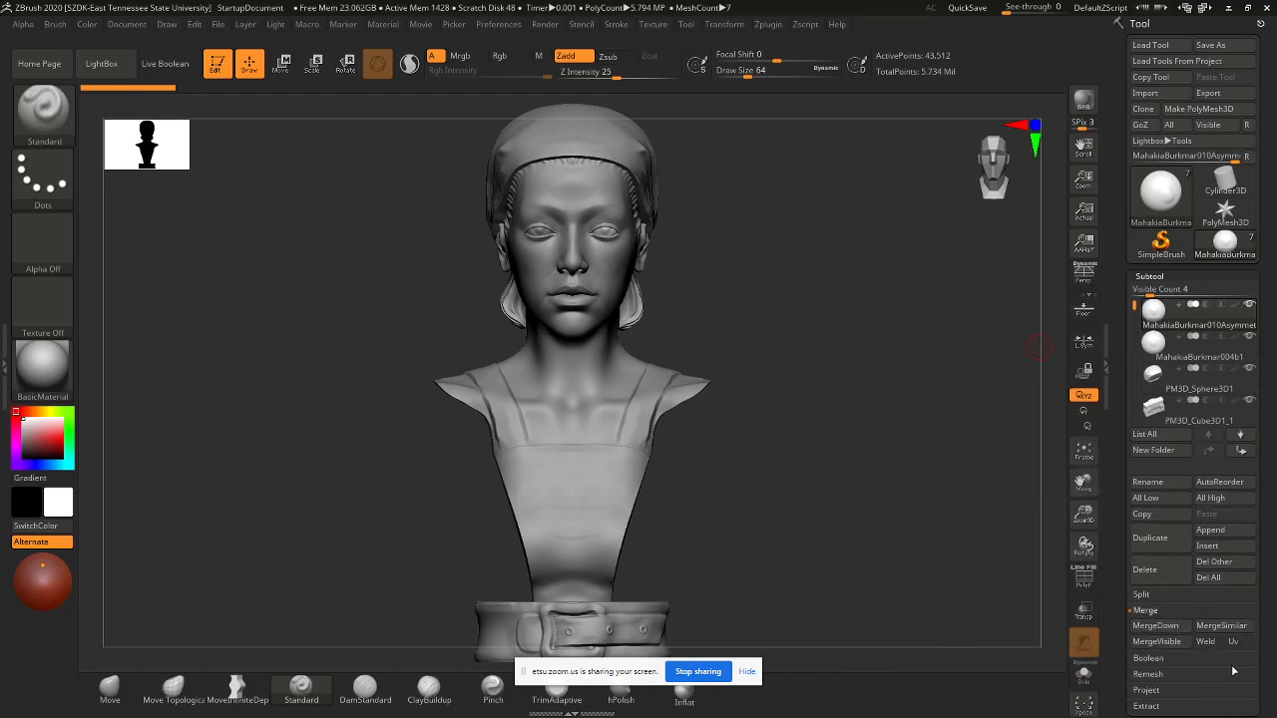
{"action": "left_click", "coordinate": [1155, 625]}
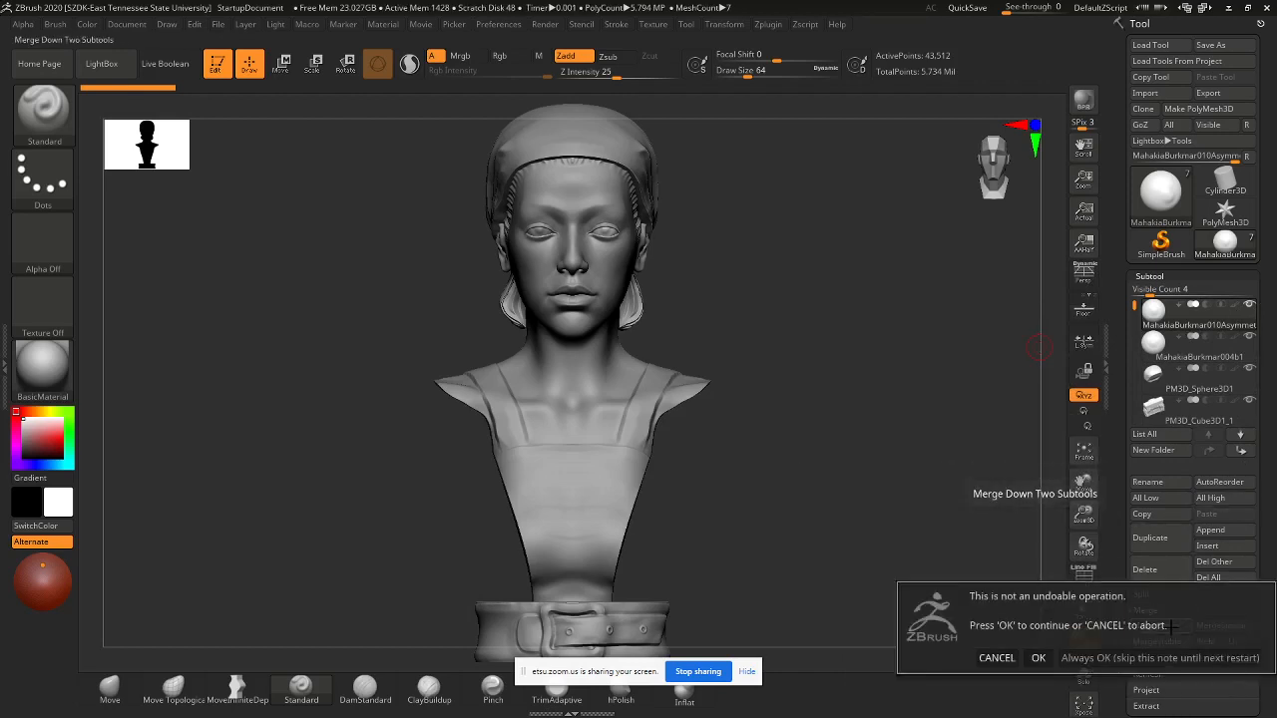
{"action": "left_click", "coordinate": [1038, 659]}
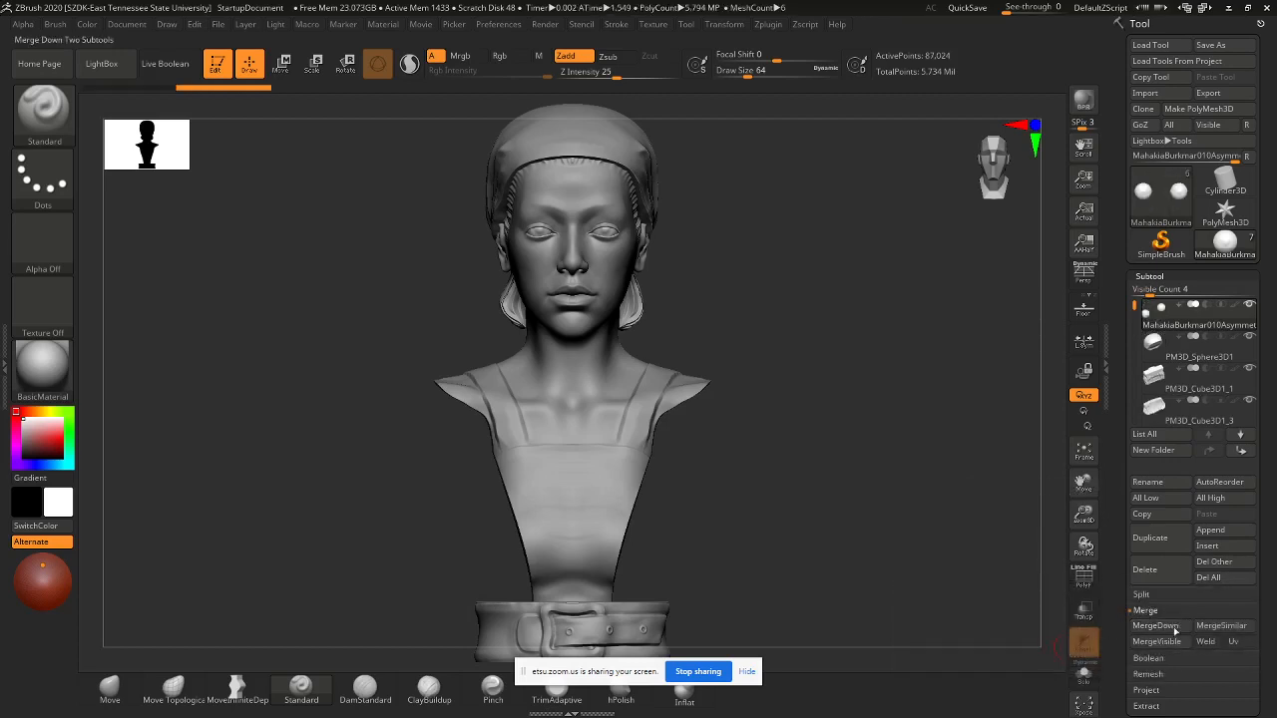
{"action": "left_click", "coordinate": [1158, 626]}
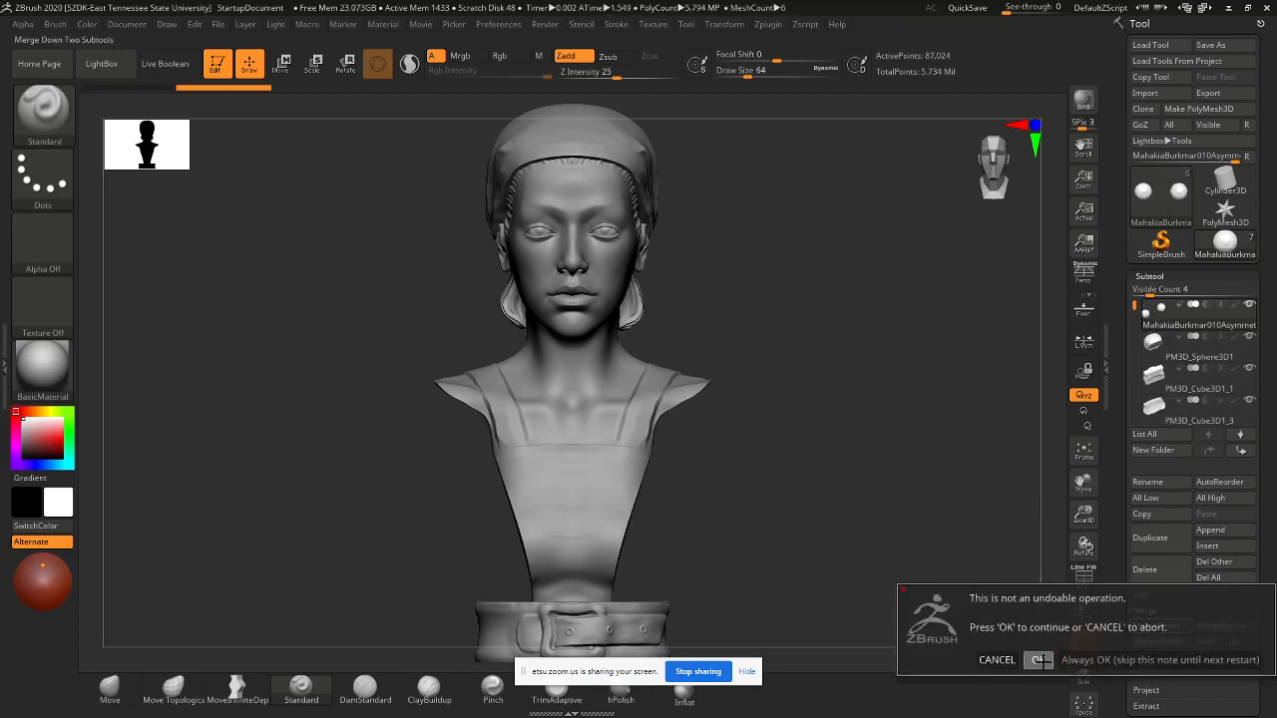
{"action": "left_click", "coordinate": [1039, 660]}
- Merge down the cubes, remaining bust piece and PM3D_Cylinder3D1, confirming each merge
{"action": "left_click", "coordinate": [1169, 628]}
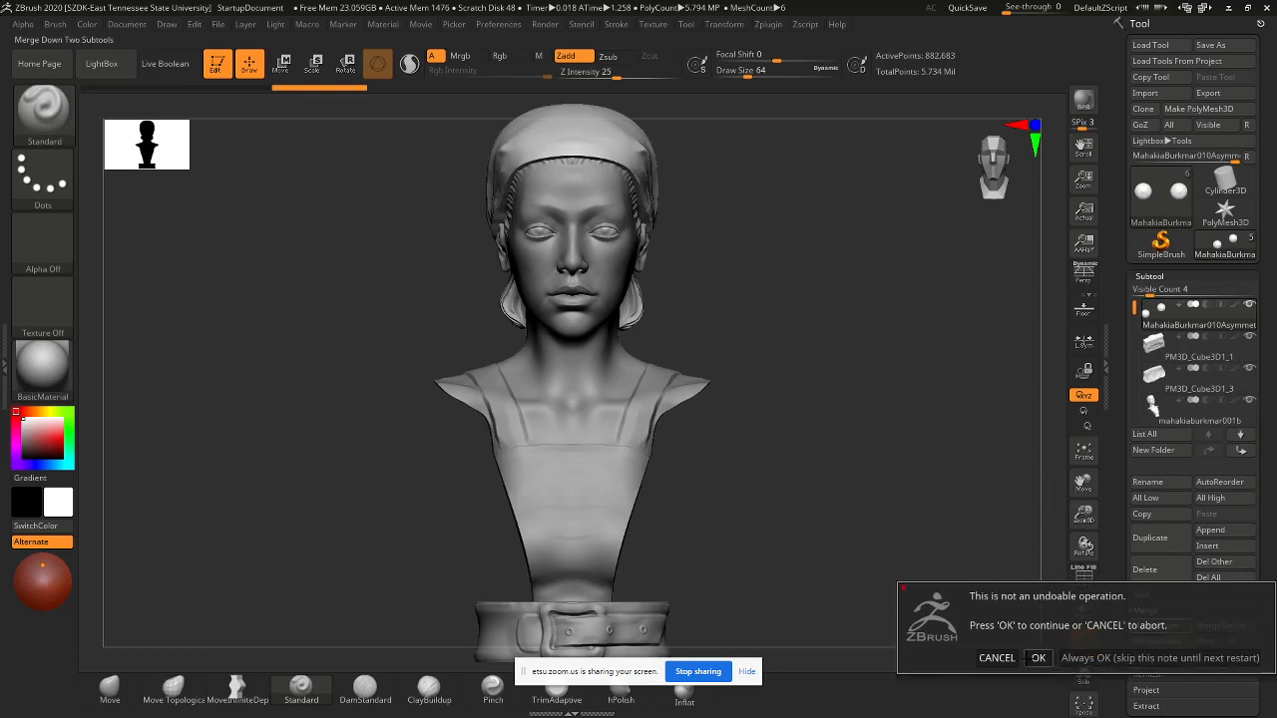
{"action": "left_click", "coordinate": [1037, 659]}
{"action": "left_click", "coordinate": [1166, 631]}
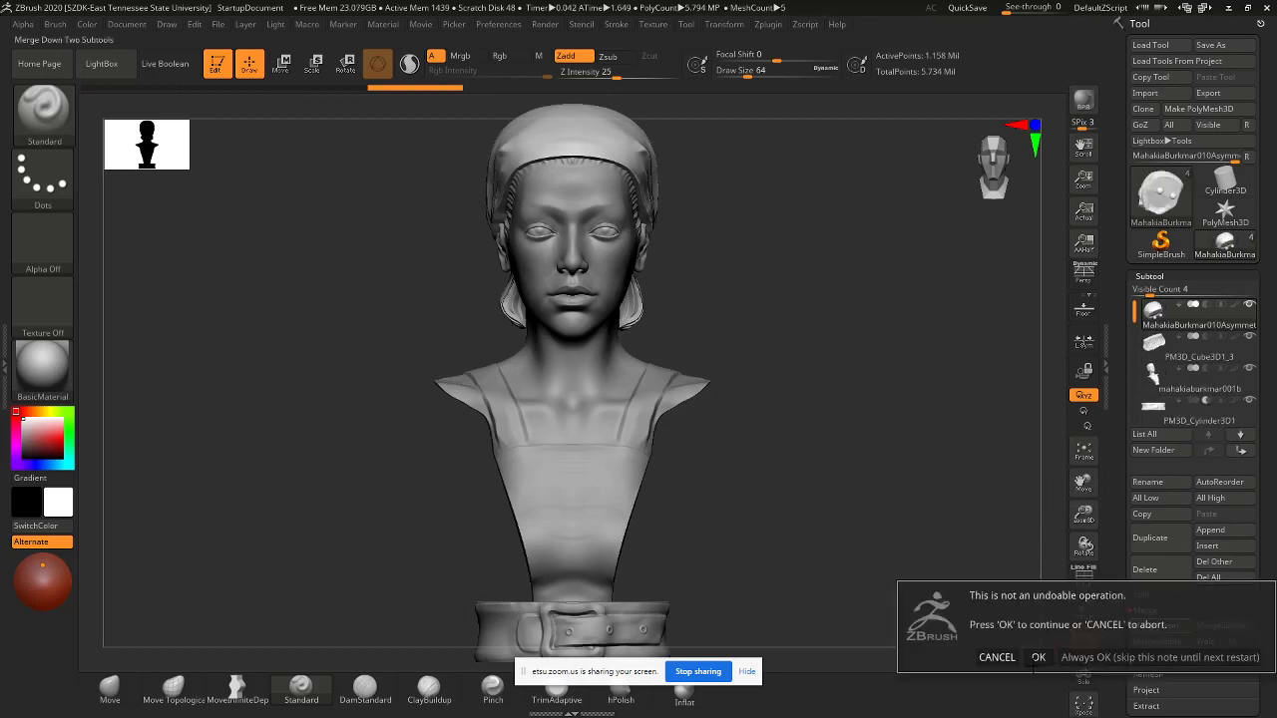
{"action": "left_click", "coordinate": [1037, 657]}
{"action": "left_click", "coordinate": [1157, 630]}
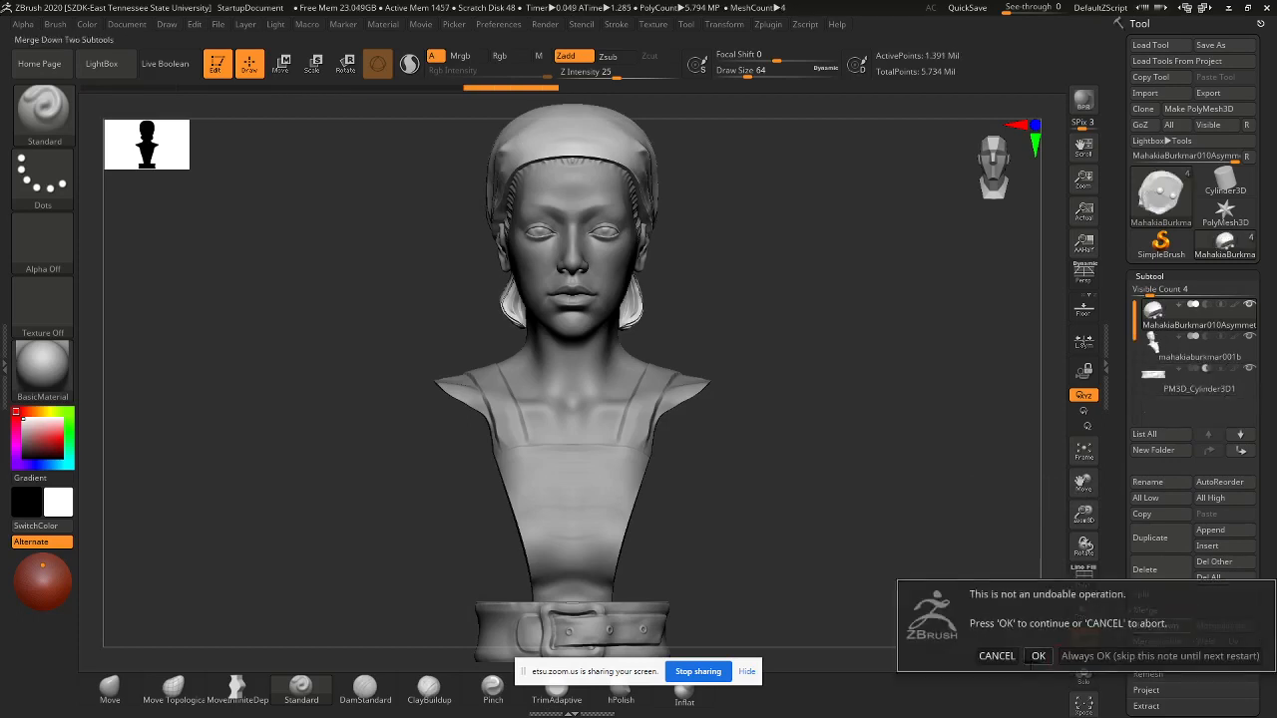
{"action": "left_click", "coordinate": [1038, 656]}
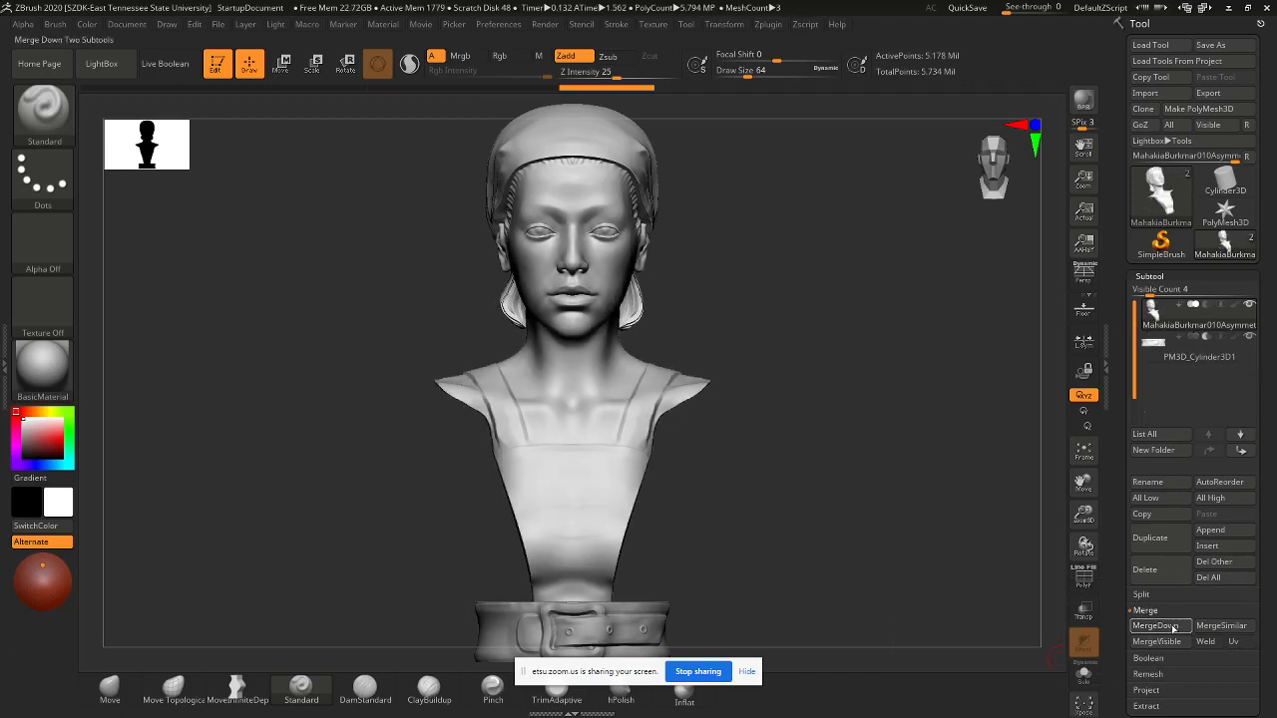
{"action": "left_click", "coordinate": [1157, 625]}
{"action": "left_click", "coordinate": [1038, 655]}
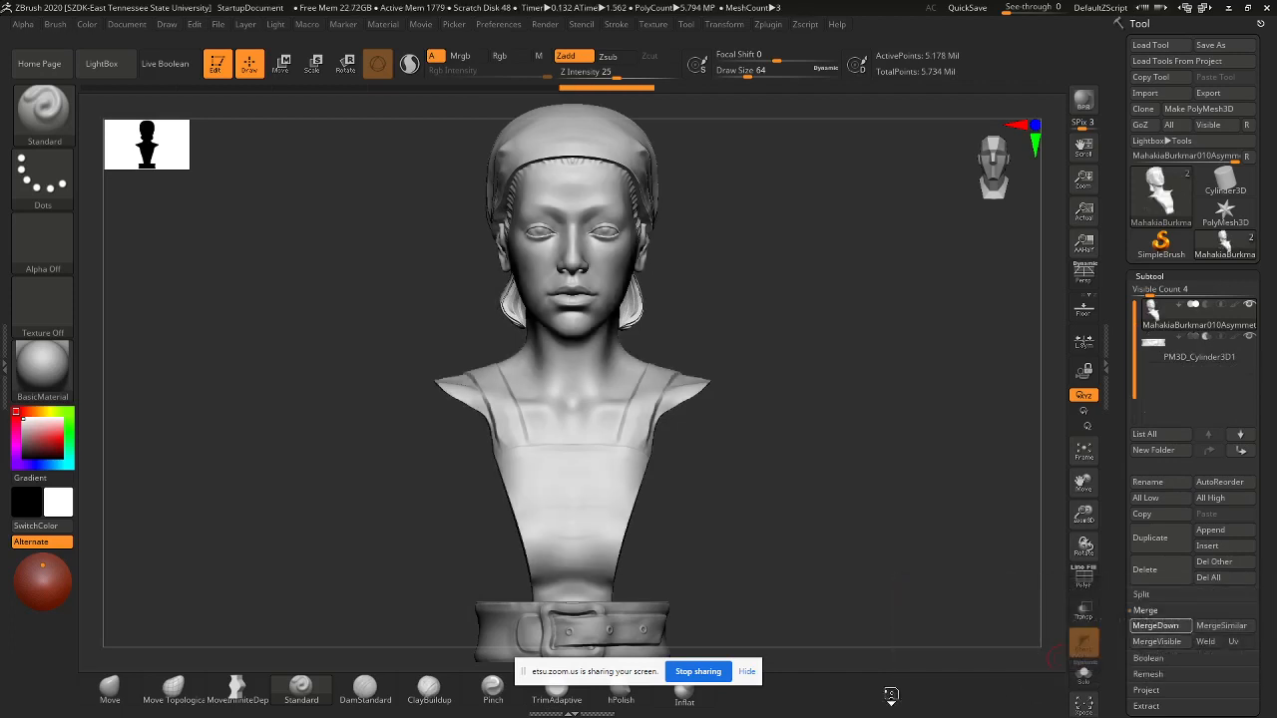
{"action": "left_click_drag", "start_coordinate": [764, 499], "coordinate": [742, 516]}
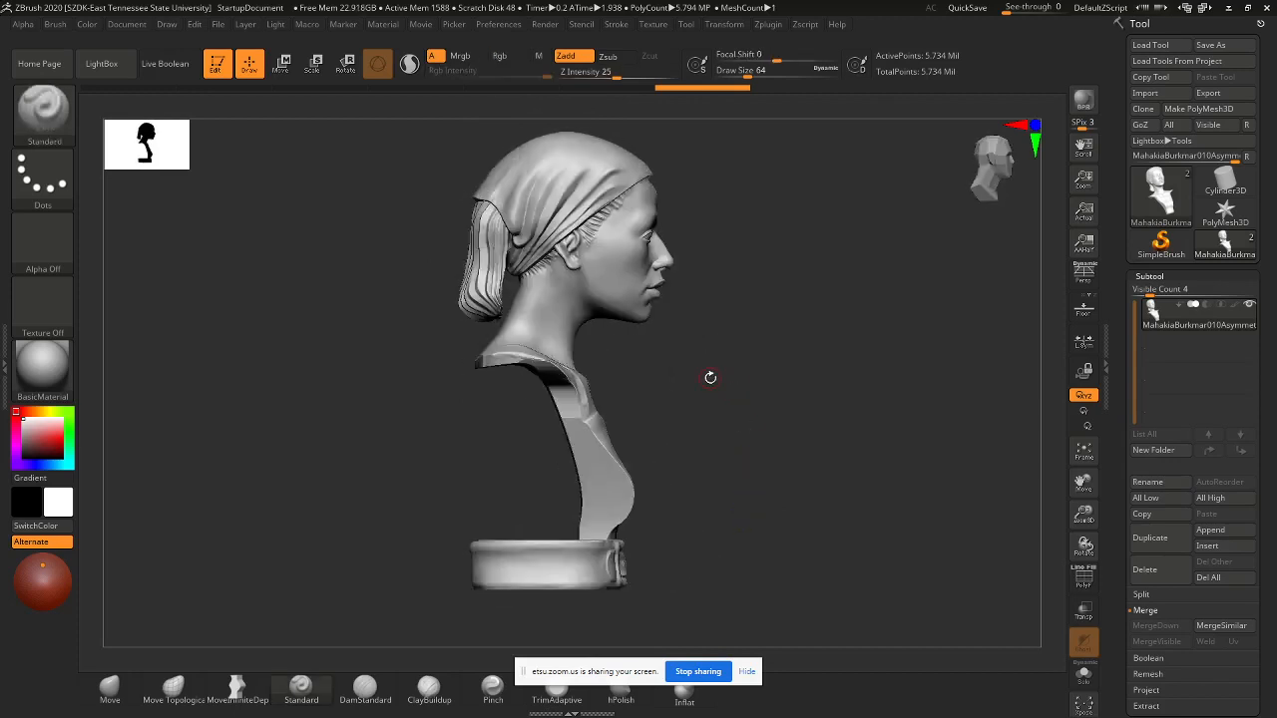
{"action": "left_click_drag", "start_coordinate": [709, 378], "coordinate": [732, 448], "text": "alt"}
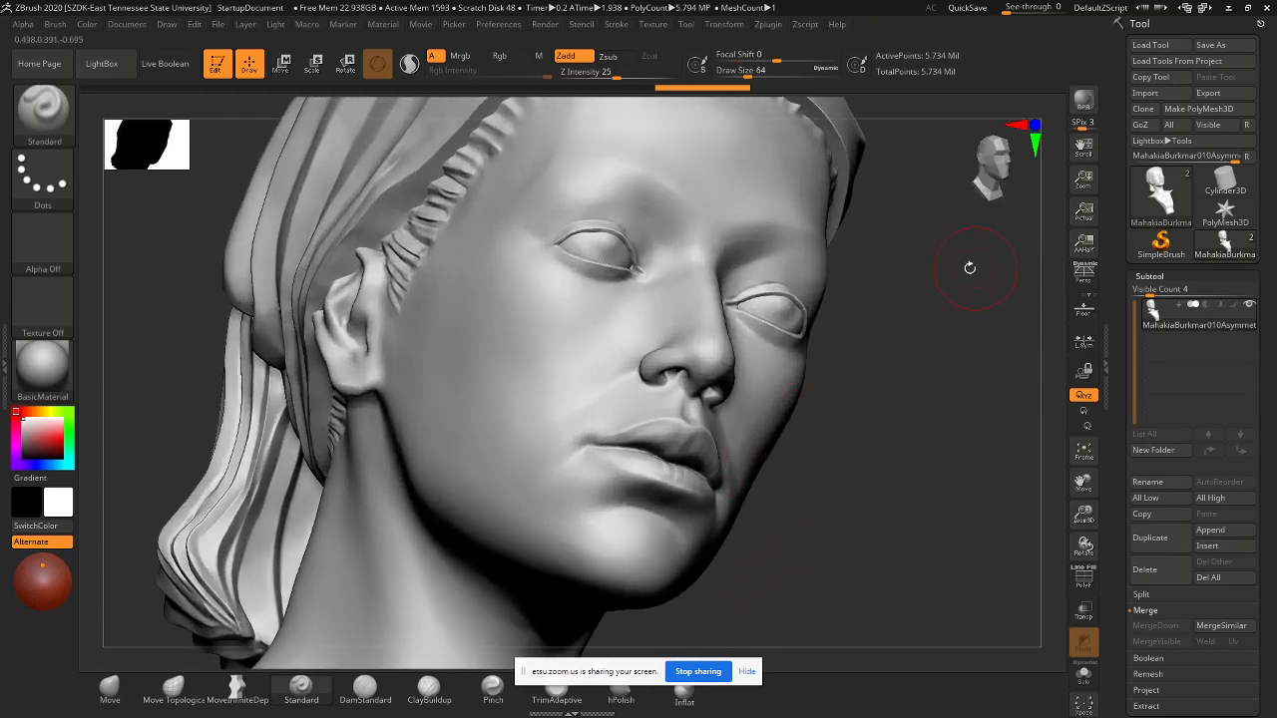
{"action": "left_click_drag", "start_coordinate": [888, 304], "coordinate": [886, 406], "text": "alt"}
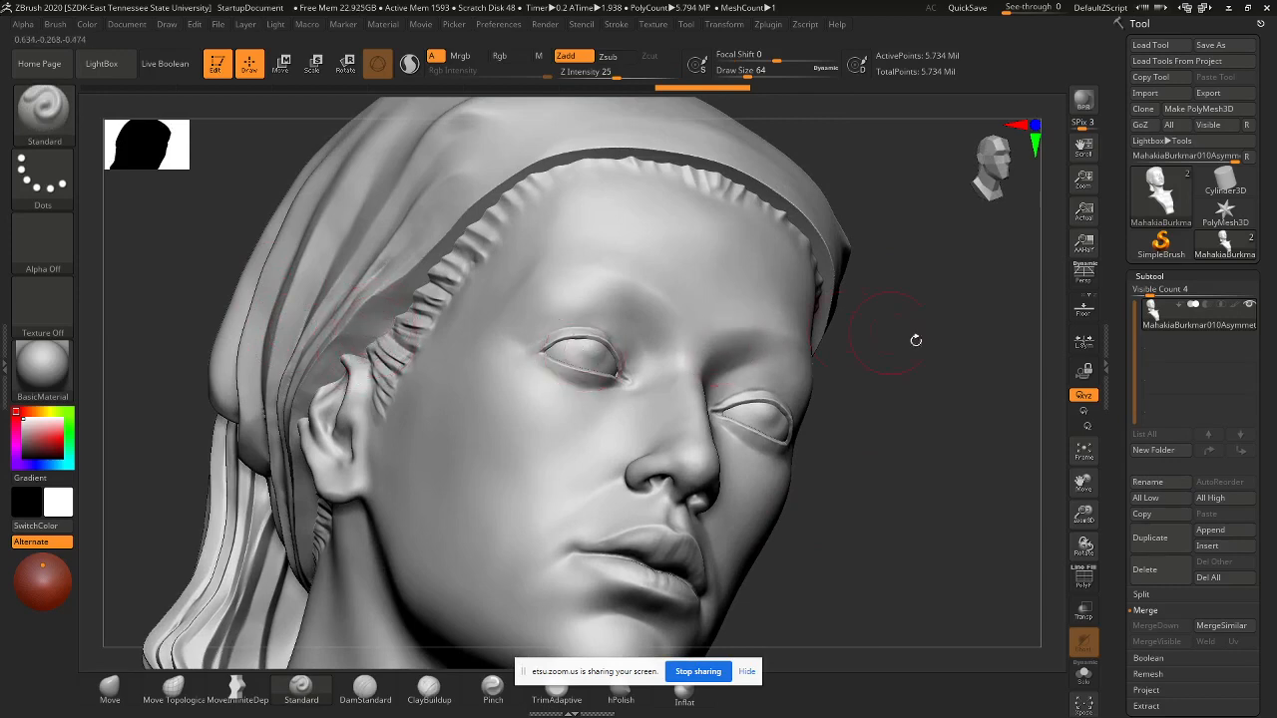
{"action": "mouse_move", "coordinate": [938, 362]}
{"action": "left_mouse_down"}
{"action": "mouse_move", "coordinate": [903, 365]}
{"action": "mouse_move", "coordinate": [932, 370]}
{"action": "left_mouse_up"}
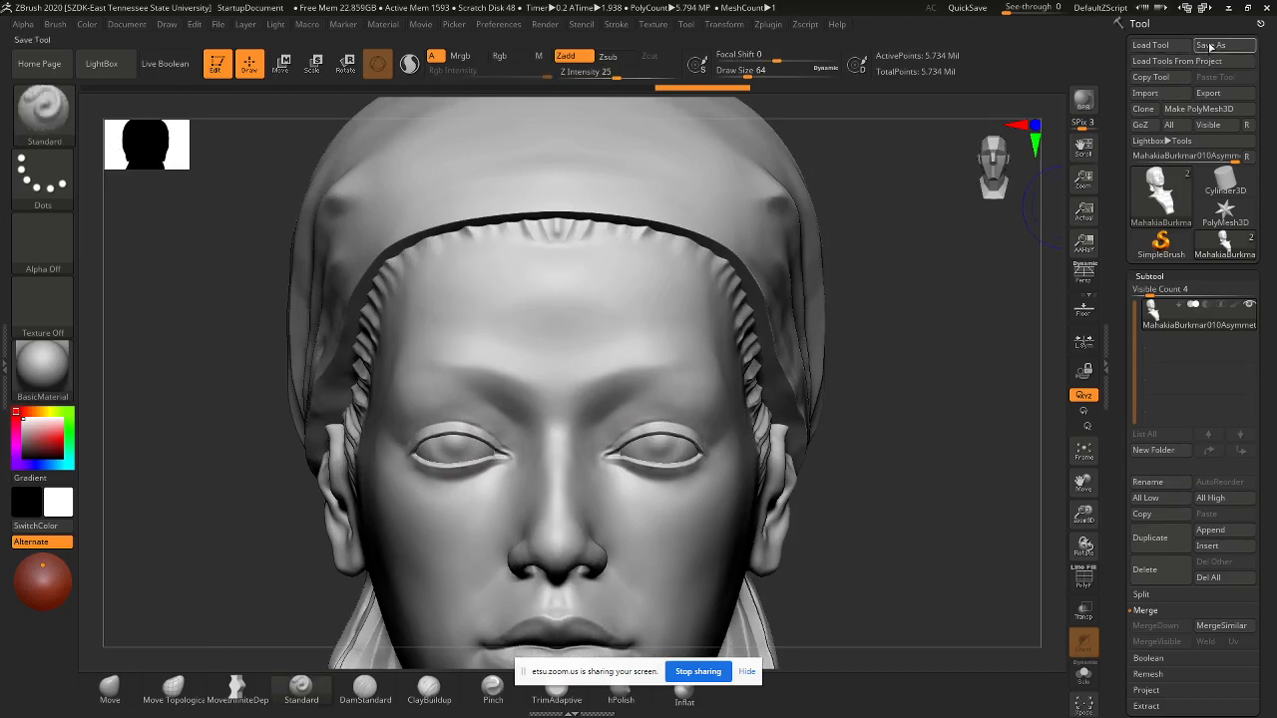
- Save the model as a new ZTool, replacing the end of its file name with '_PrintDemo'
{"action": "left_click", "coordinate": [1210, 44]}
{"action": "left_click", "coordinate": [170, 291]}
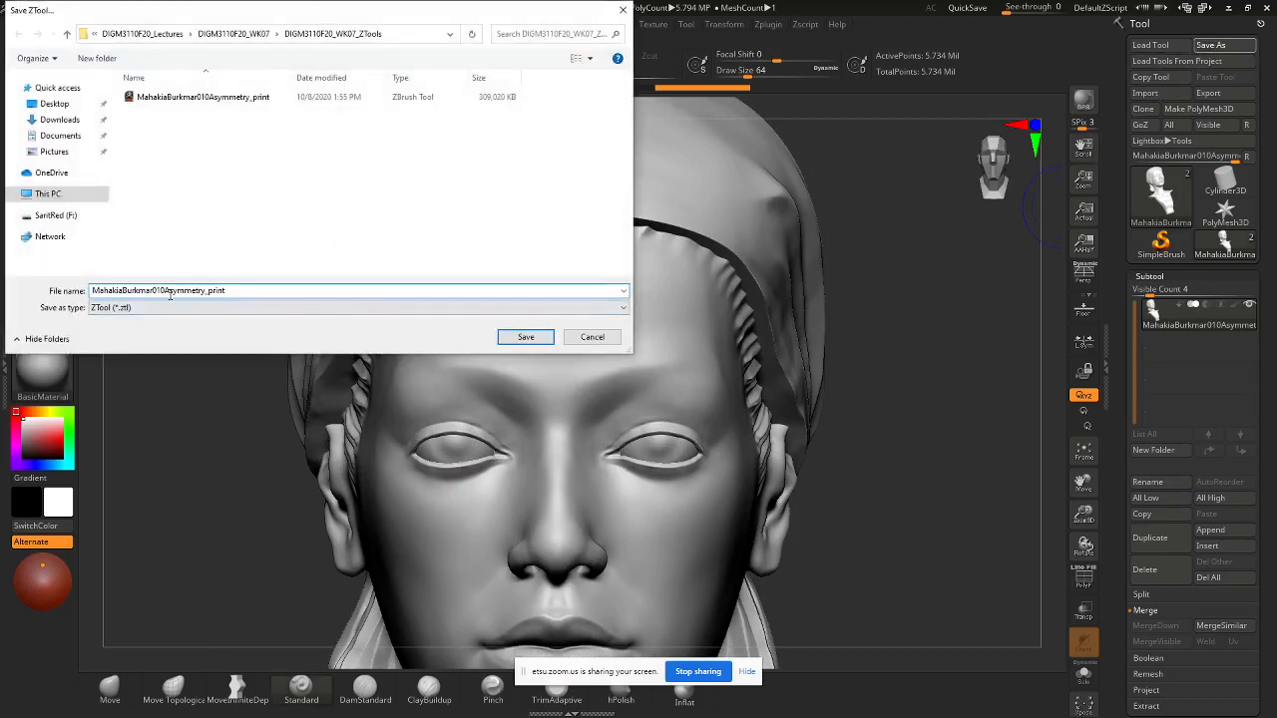
{"action": "left_click_drag", "start_coordinate": [223, 290], "coordinate": [148, 299]}
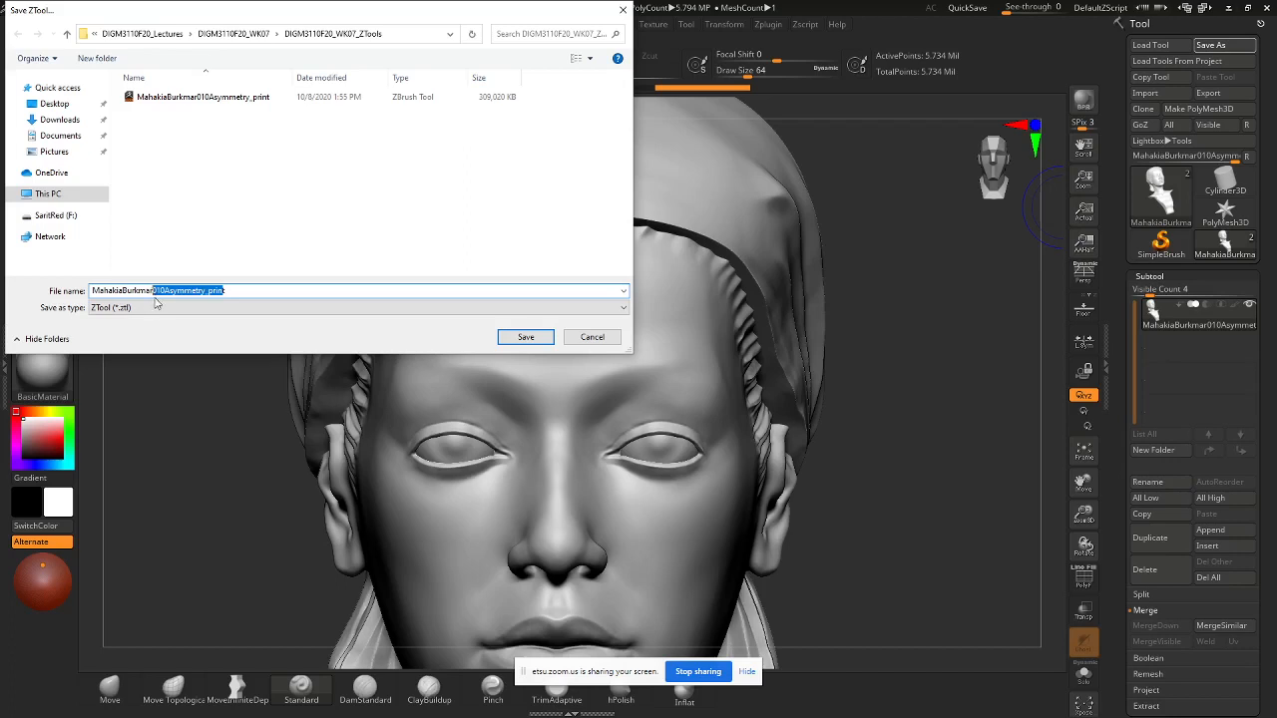
{"action": "key", "text": "BackSpace"}
{"action": "type", "text": "_PrintDemot"}
{"action": "key", "text": "Return"}
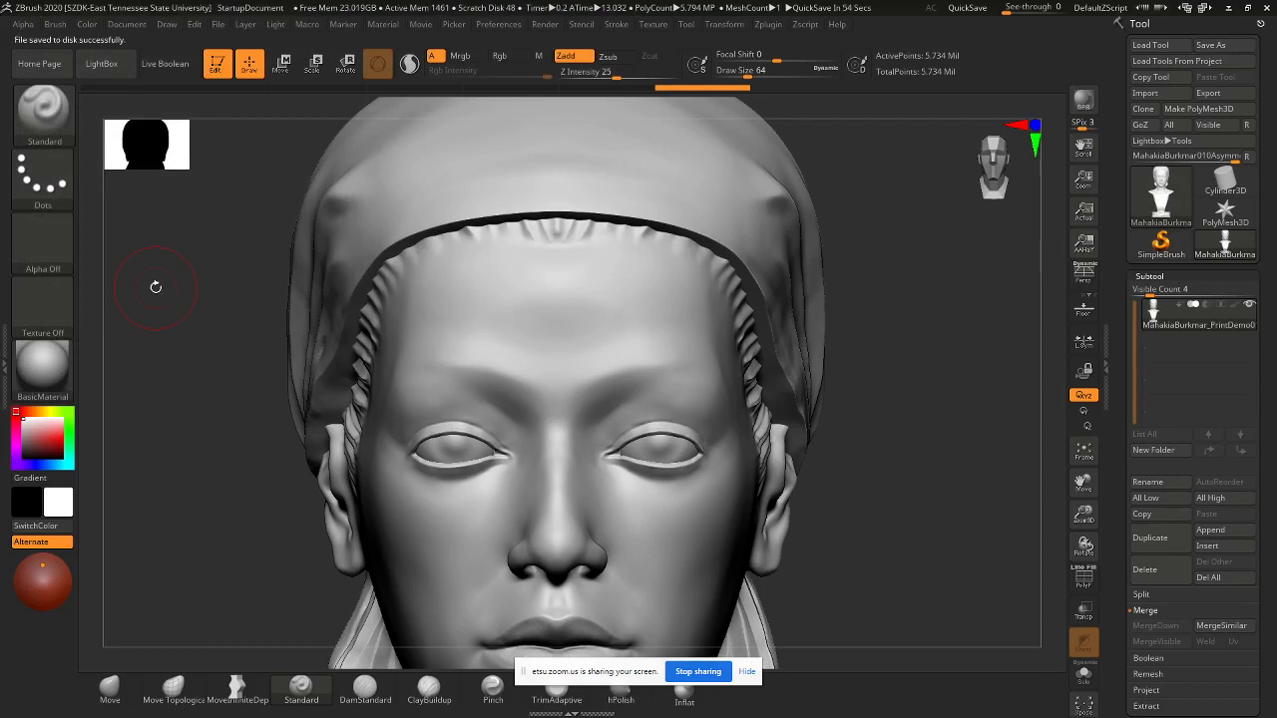
{"action": "left_click_drag", "start_coordinate": [855, 492], "coordinate": [807, 381], "text": "alt"}
{"action": "left_click_drag", "start_coordinate": [840, 470], "coordinate": [867, 312], "text": "alt"}
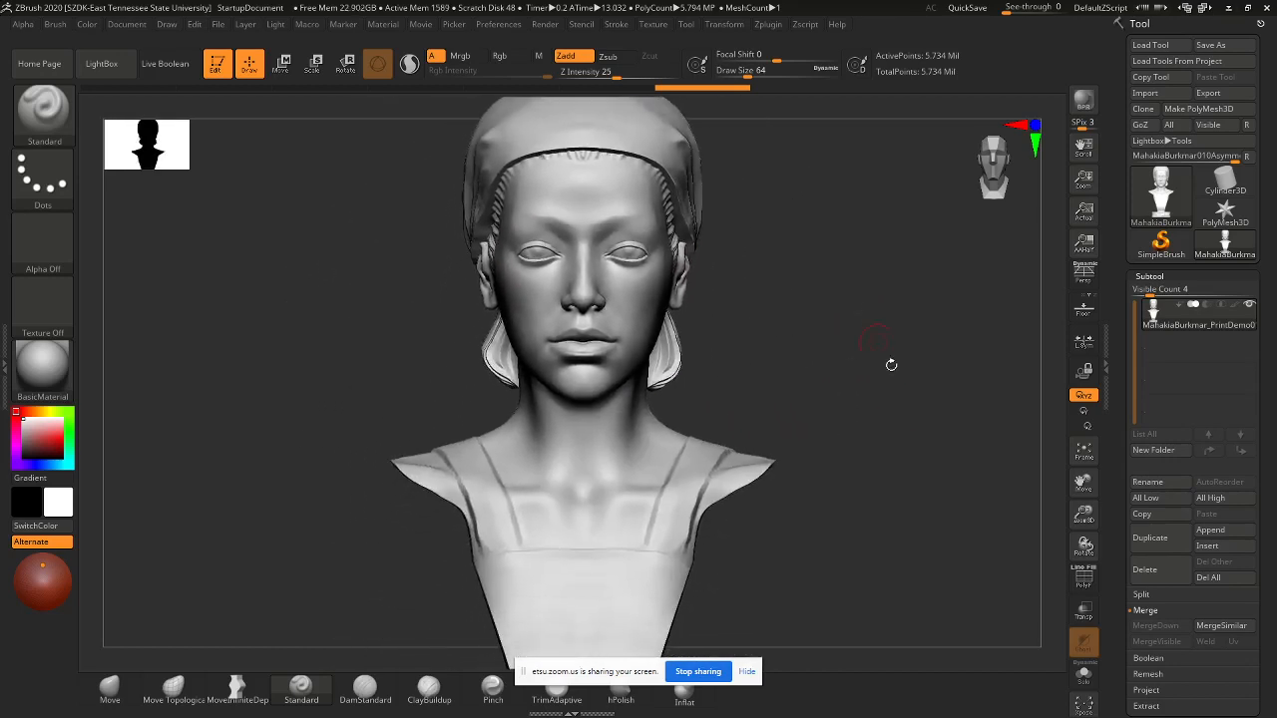
{"action": "left_click_drag", "start_coordinate": [894, 403], "coordinate": [875, 373], "text": "alt"}
{"action": "left_click_drag", "start_coordinate": [825, 434], "coordinate": [865, 400], "text": "alt"}
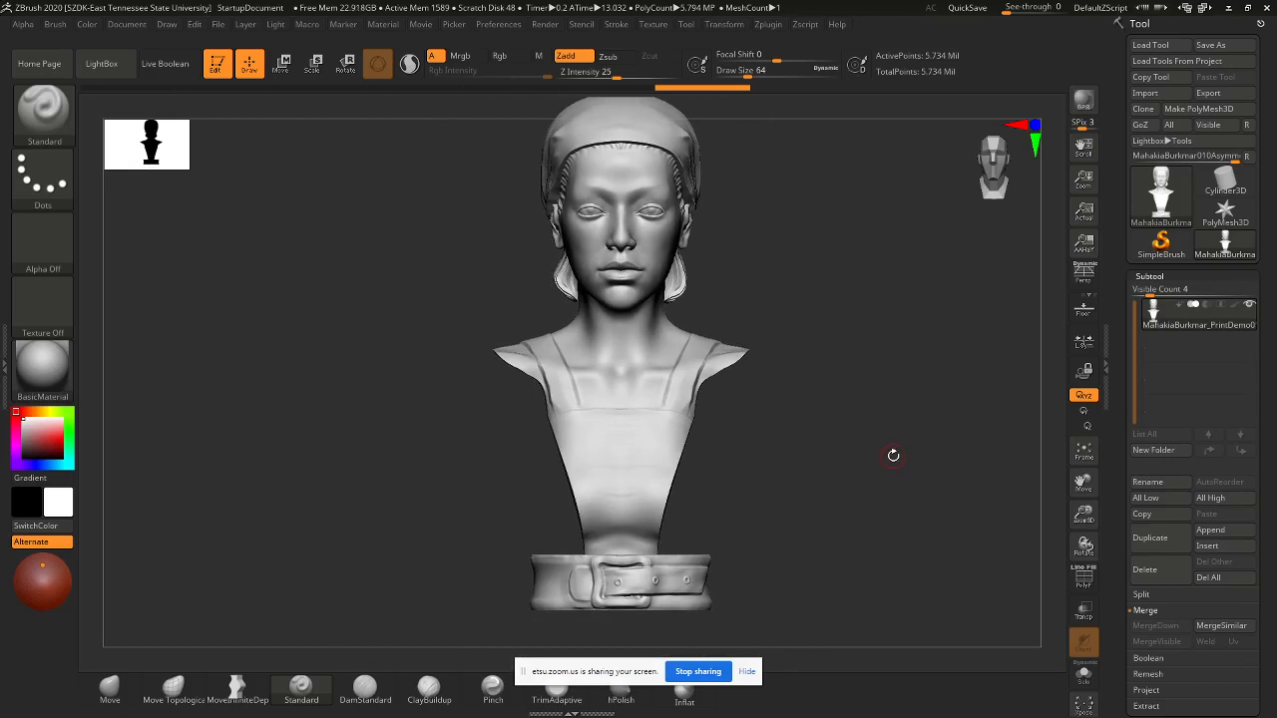
{"action": "left_click_drag", "start_coordinate": [824, 452], "coordinate": [744, 451]}
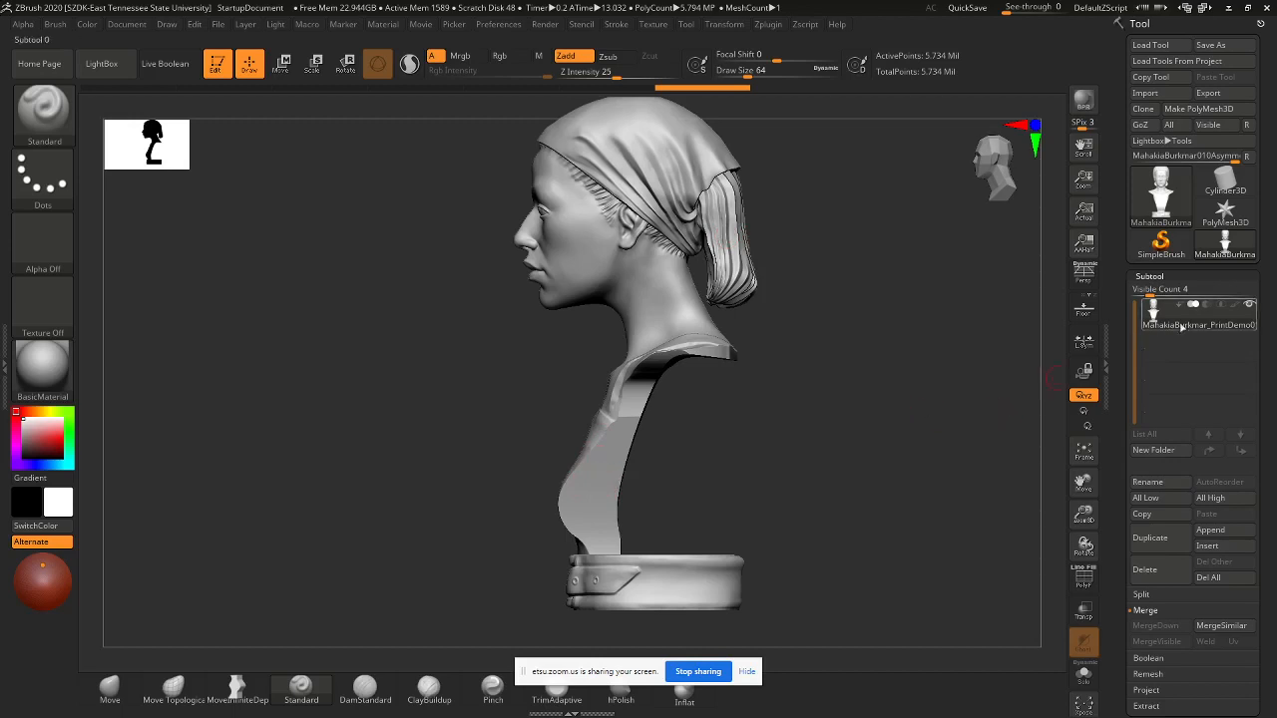
{"action": "mouse_move", "coordinate": [1184, 325]}
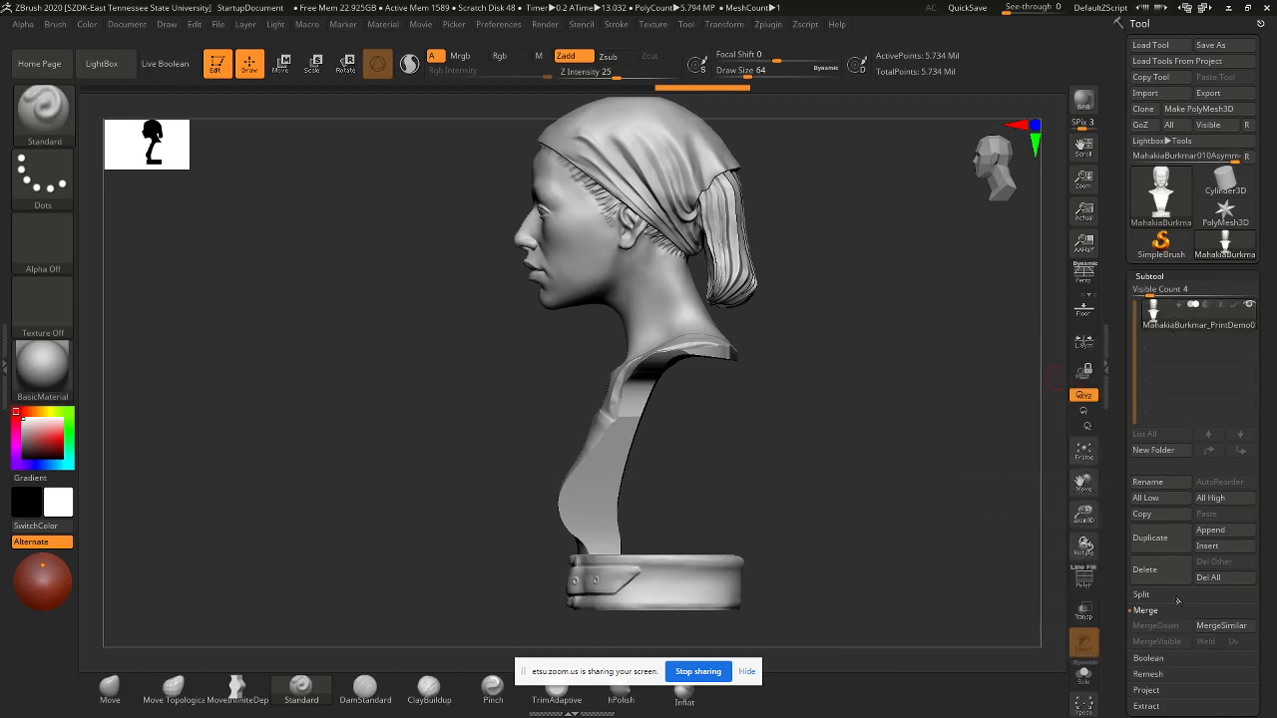
- Duplicate the merged model subtool, hide the first copy and select the second
{"action": "left_click", "coordinate": [1162, 544]}
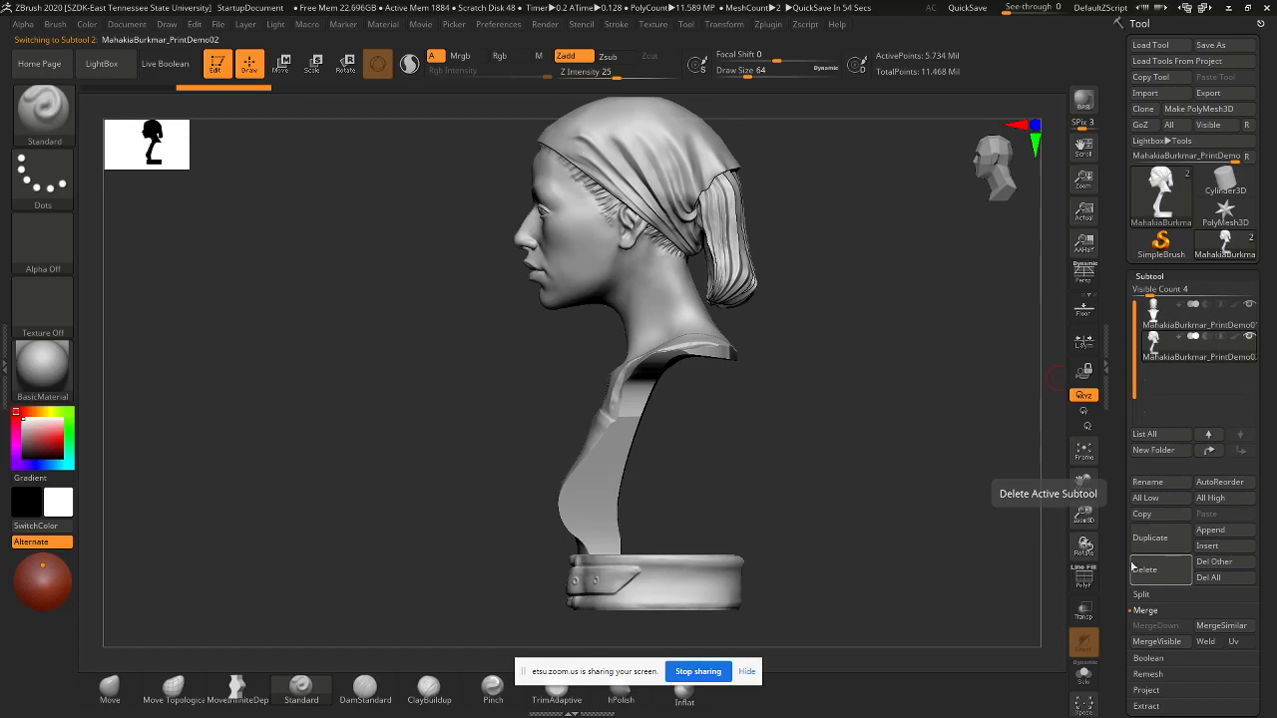
{"action": "mouse_move", "coordinate": [1253, 306]}
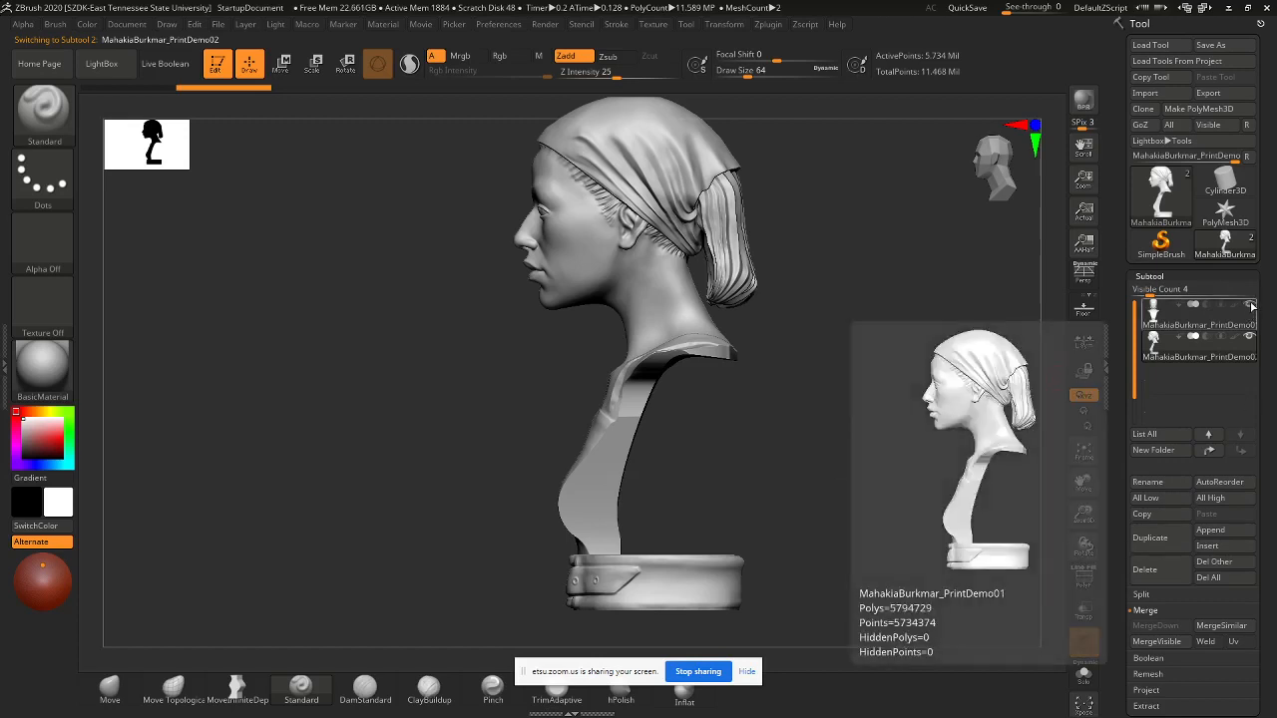
{"action": "left_click", "coordinate": [1252, 307]}
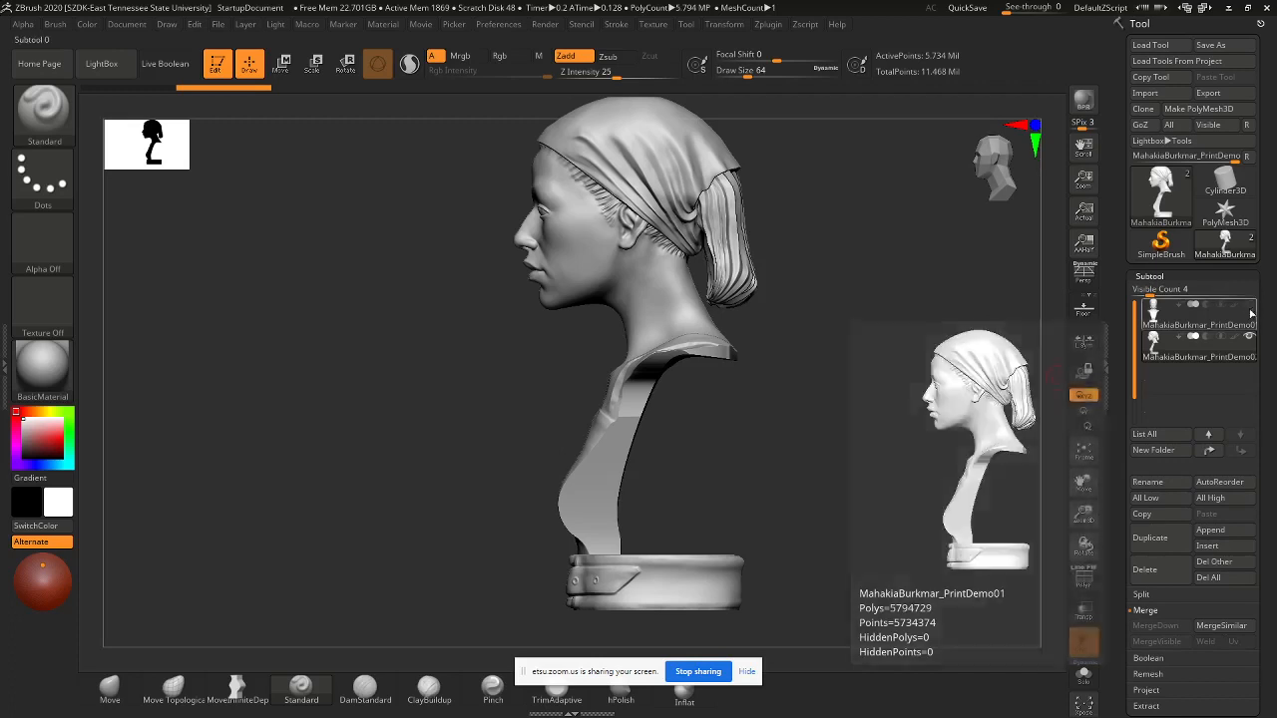
{"action": "left_click", "coordinate": [1235, 356]}
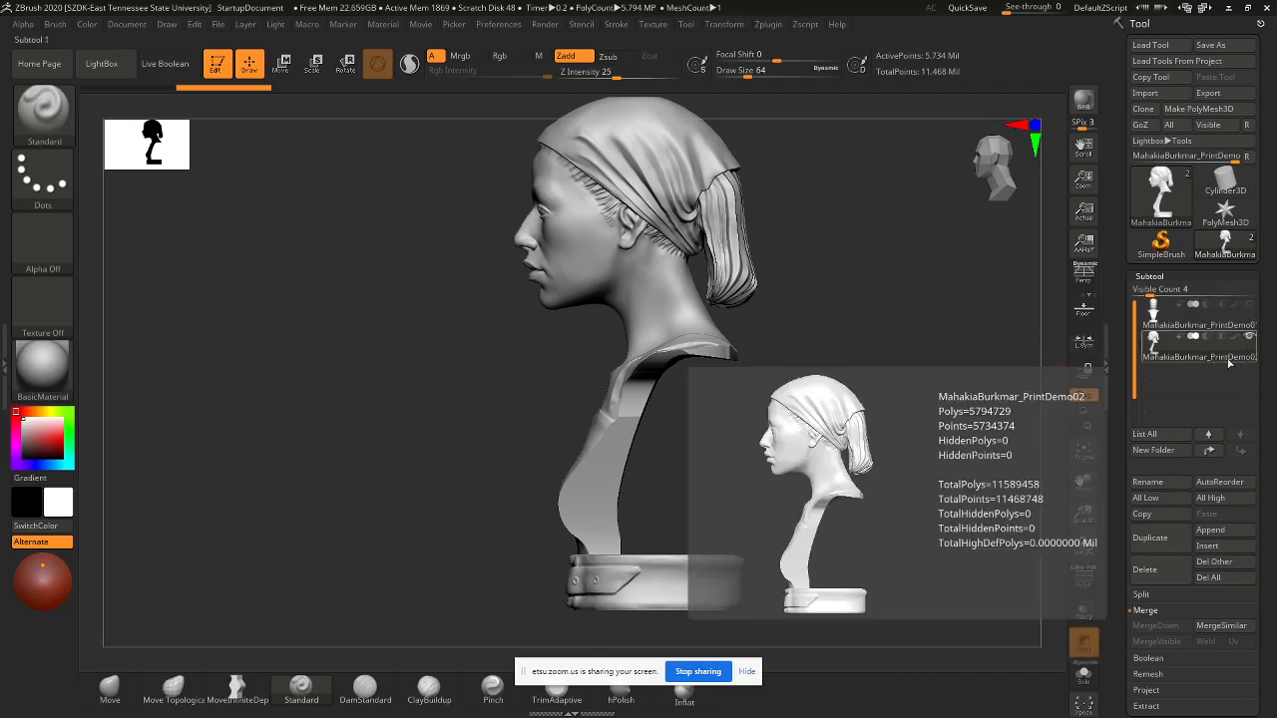
- Name the duplicated second subtool 'Copy'
{"action": "left_click", "coordinate": [1162, 483]}
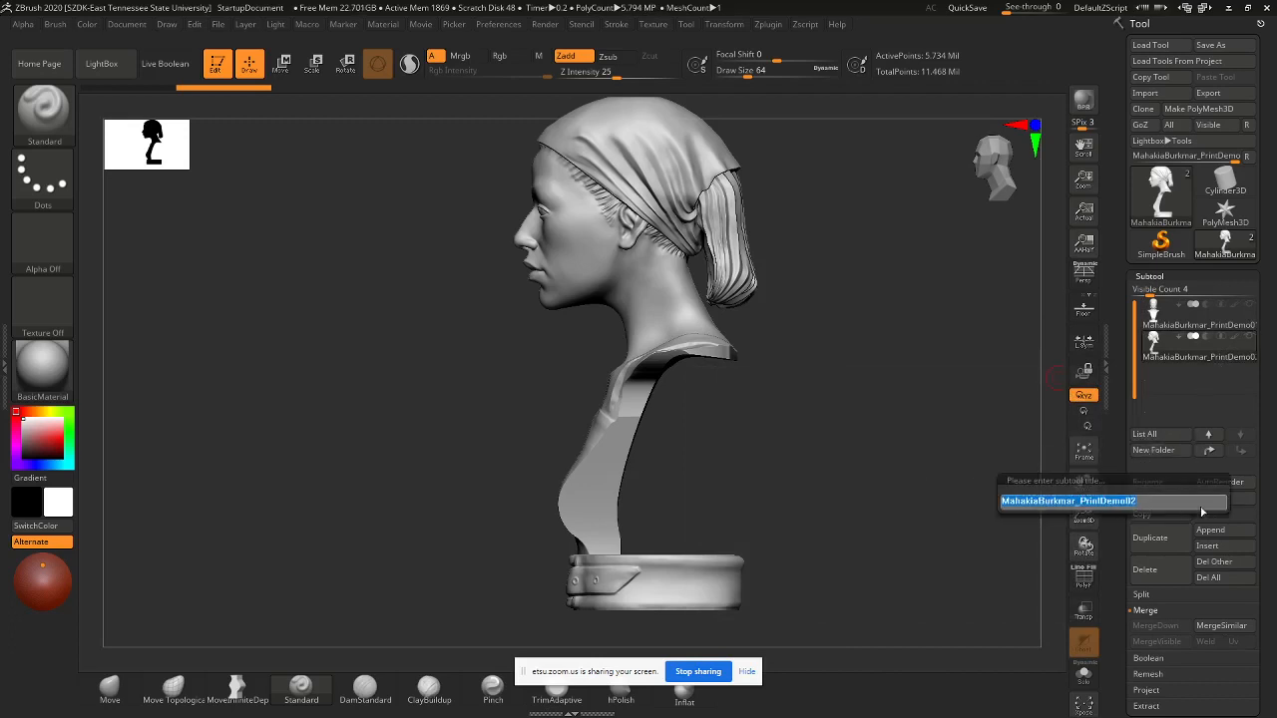
{"action": "type", "text": "Com"}
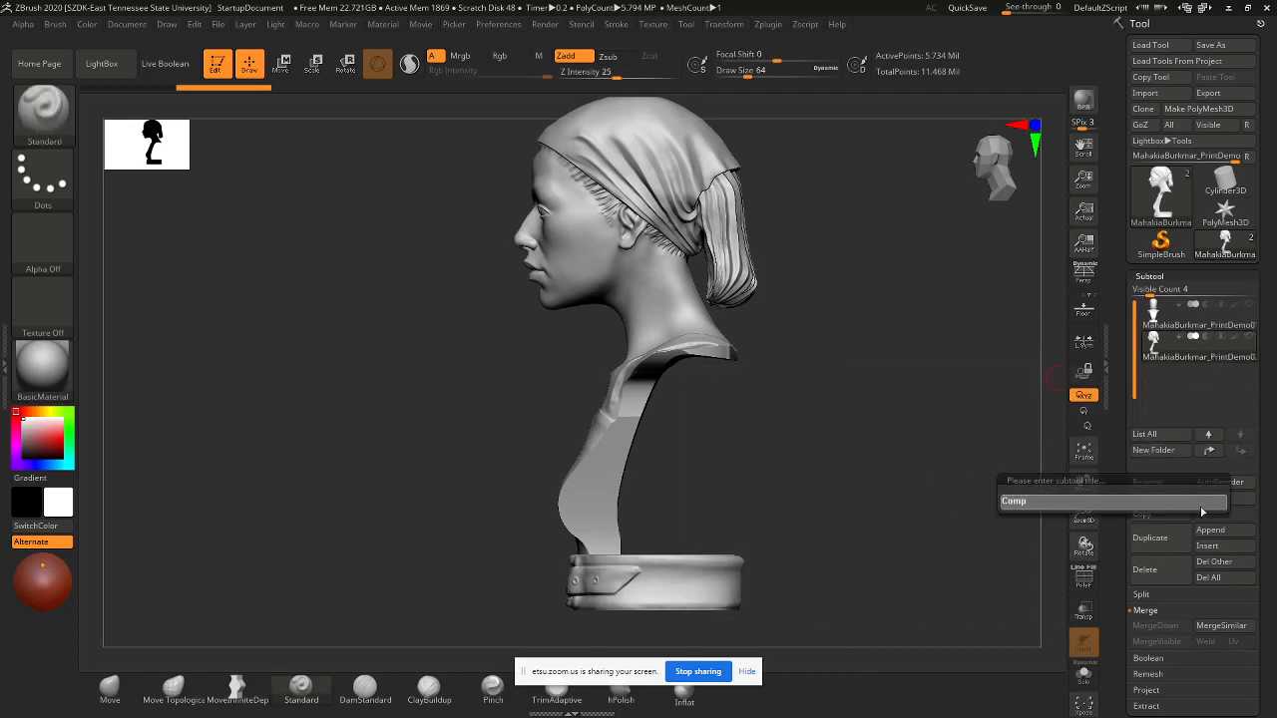
{"action": "type", "text": "p"}
{"action": "key", "text": "BackSpace"}
{"action": "key", "text": "BackSpace"}
{"action": "type", "text": "py"}
{"action": "key", "text": "Return"}
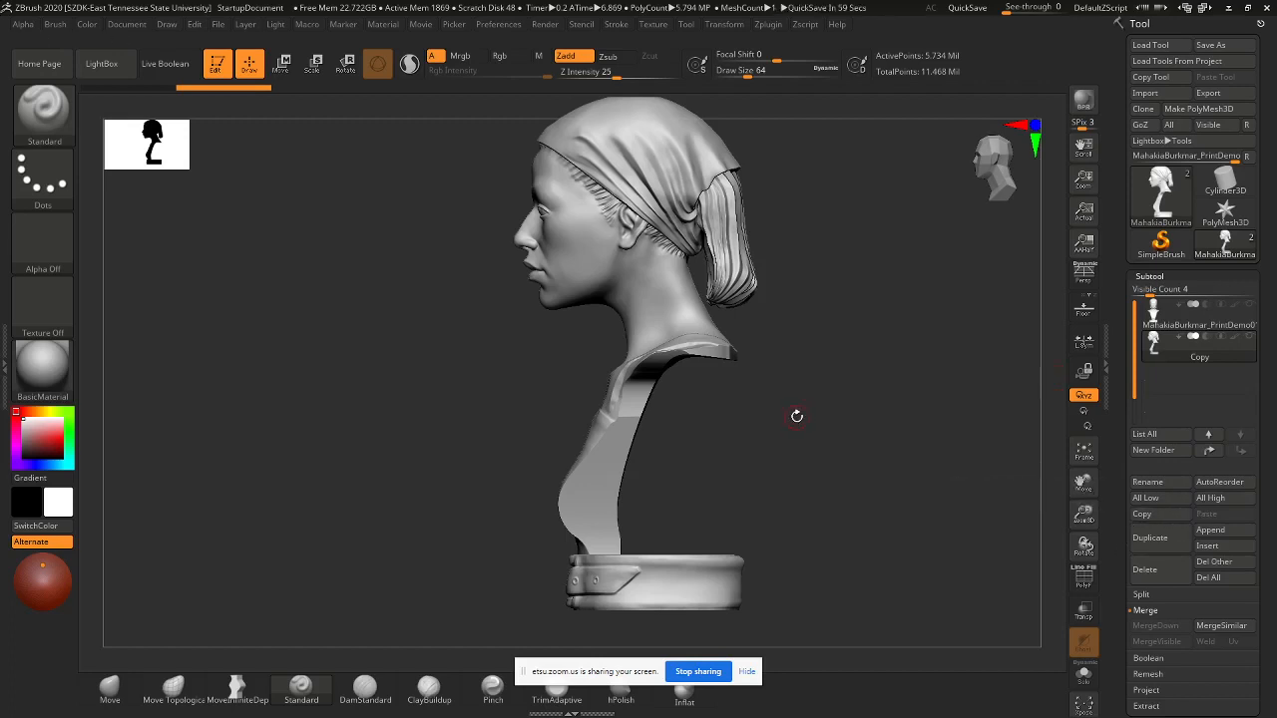
- Show the DynaMesh options and undo the low-resolution remesh to restore the belt
{"action": "scroll", "coordinate": [1267, 506], "scroll_direction": "down", "scroll_amount": 2}
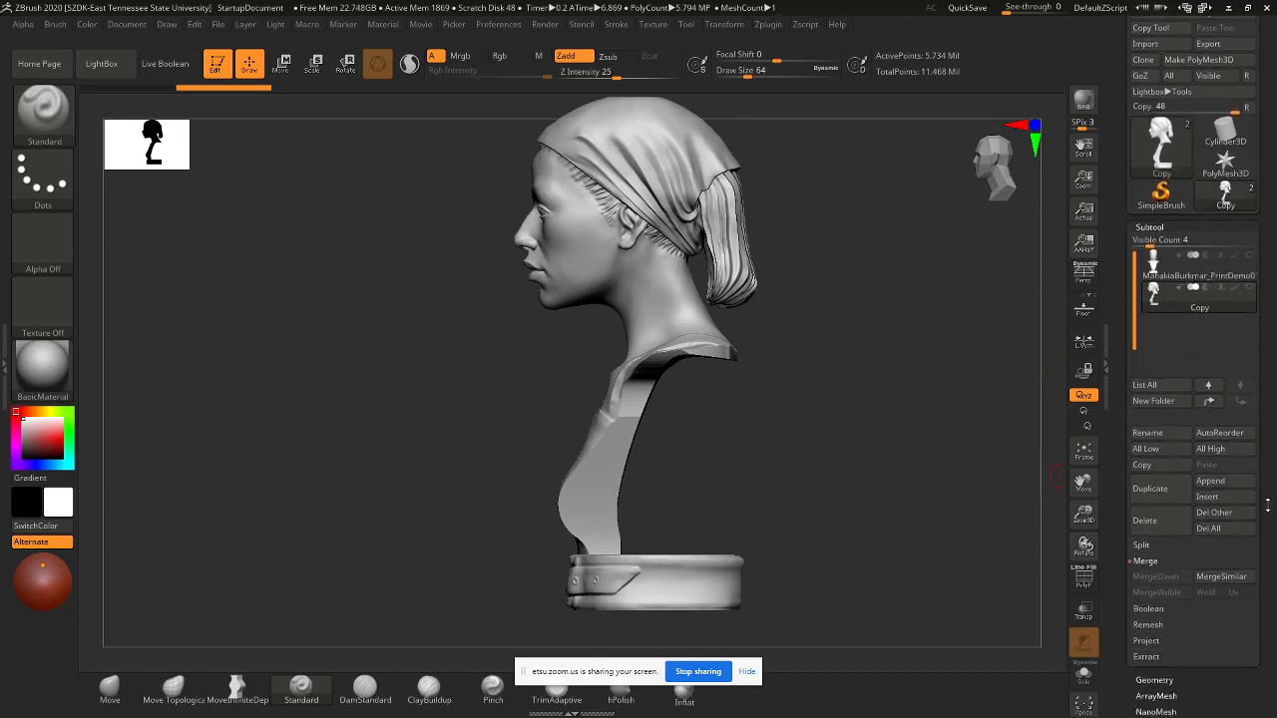
{"action": "scroll", "coordinate": [1267, 506], "scroll_direction": "down", "scroll_amount": 2}
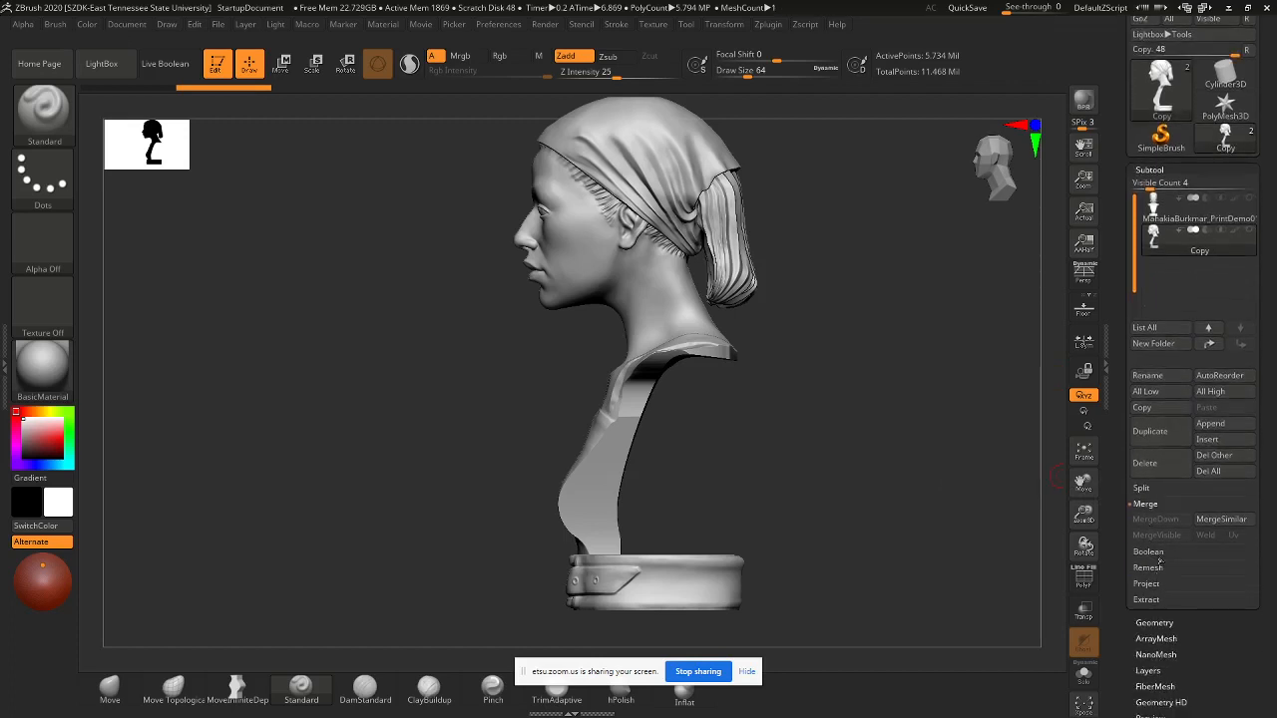
{"action": "left_click", "coordinate": [1155, 622]}
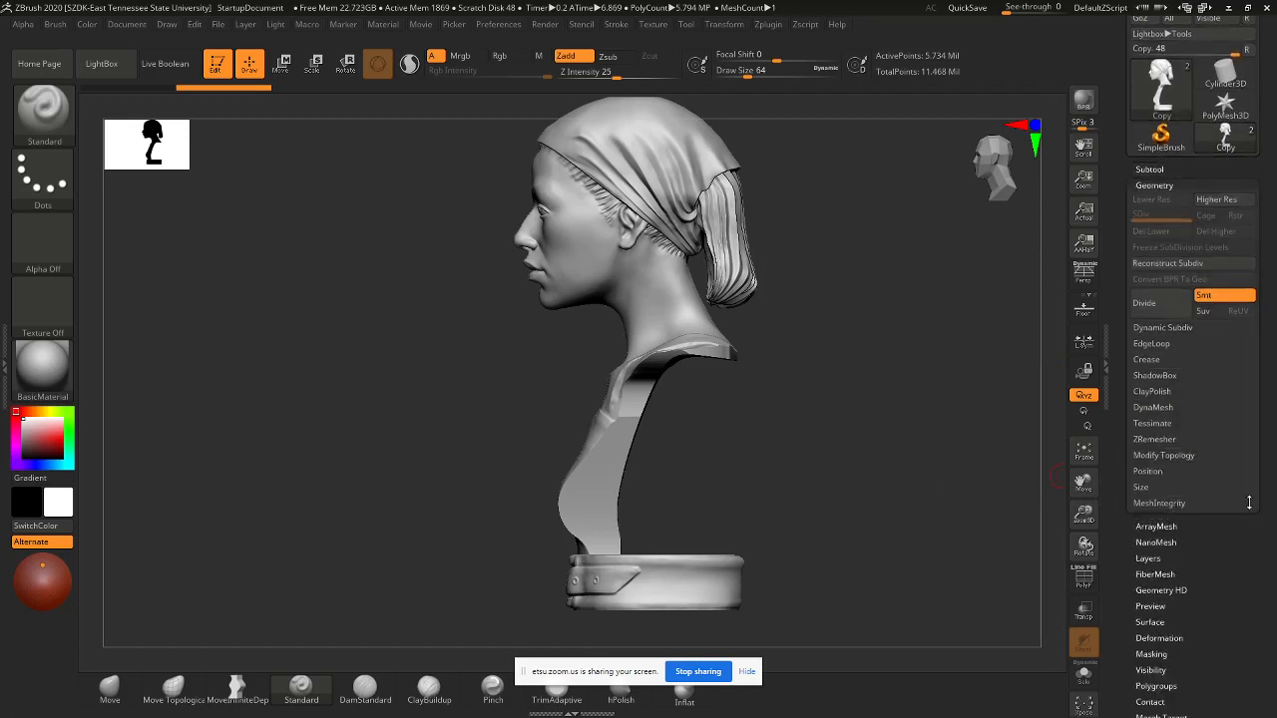
{"action": "left_click", "coordinate": [1154, 407]}
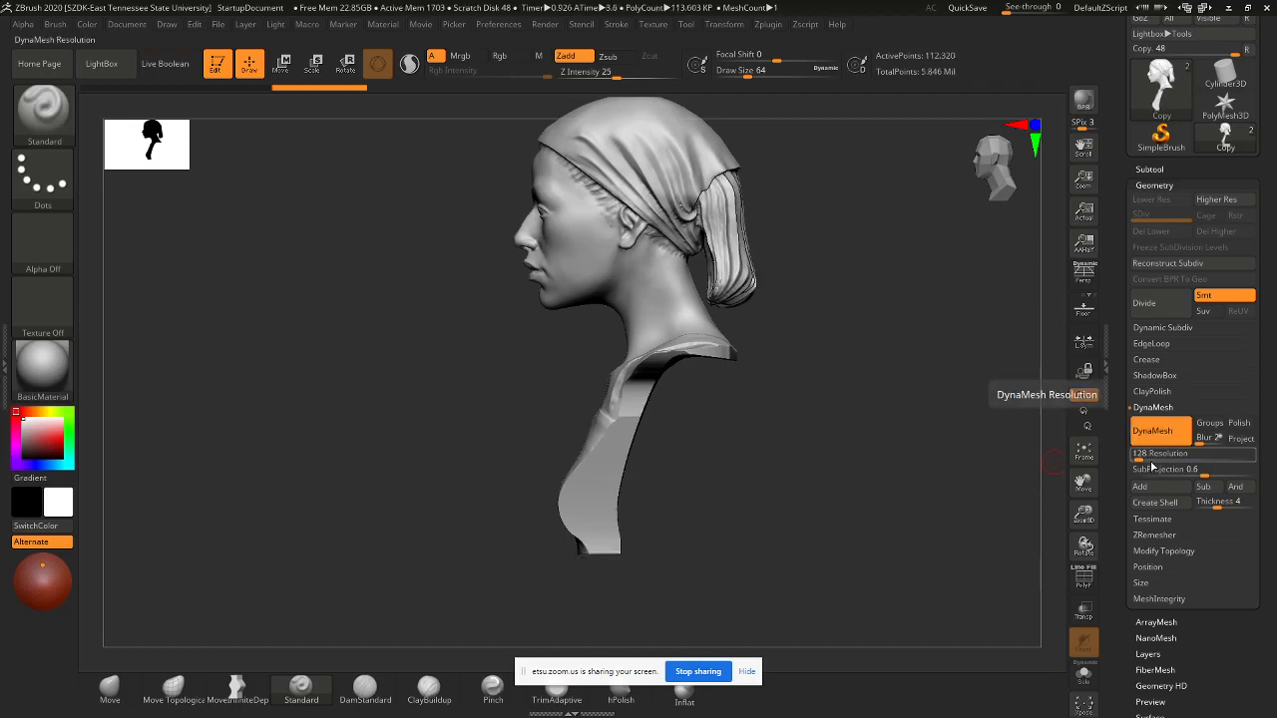
{"action": "mouse_move", "coordinate": [783, 450]}
{"action": "left_mouse_down"}
{"action": "mouse_move", "coordinate": [875, 456]}
{"action": "mouse_move", "coordinate": [844, 505]}
{"action": "left_mouse_up"}
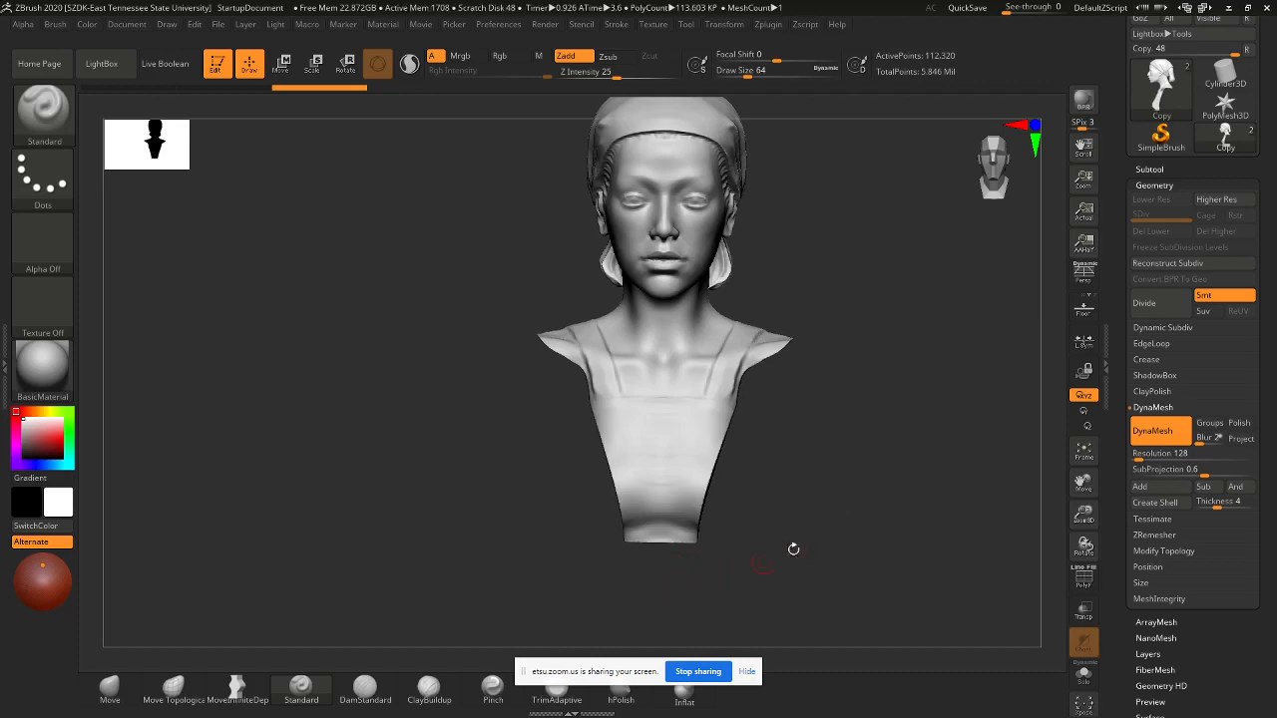
{"action": "key", "text": "ctrl"}
{"action": "key", "text": "ctrl+z"}
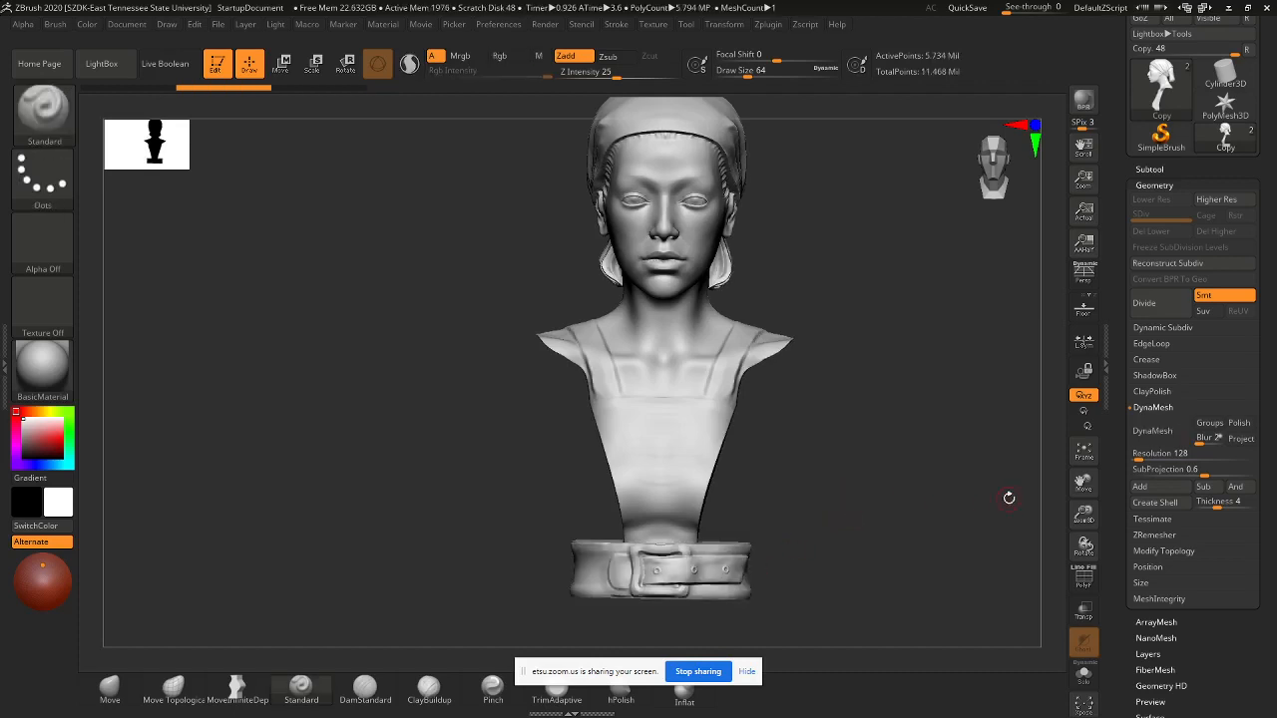
{"action": "left_click_drag", "start_coordinate": [960, 486], "coordinate": [900, 486]}
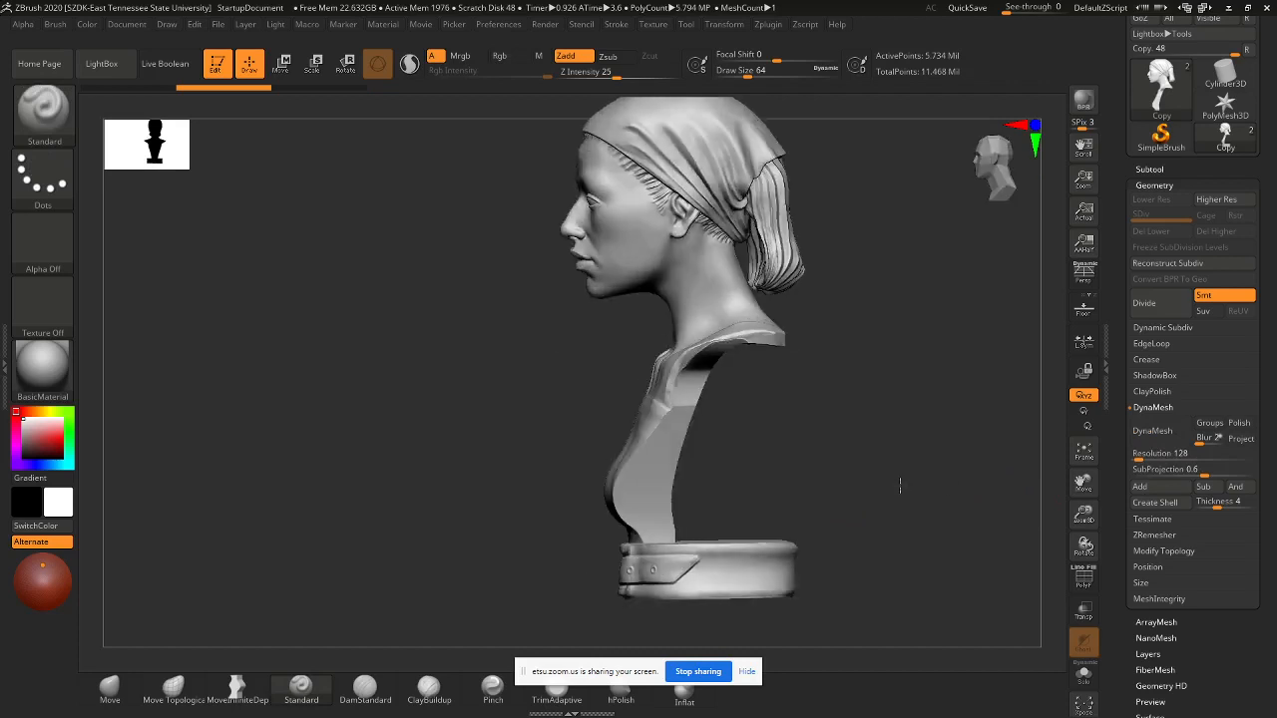
{"action": "left_click_drag", "start_coordinate": [892, 428], "coordinate": [881, 393]}
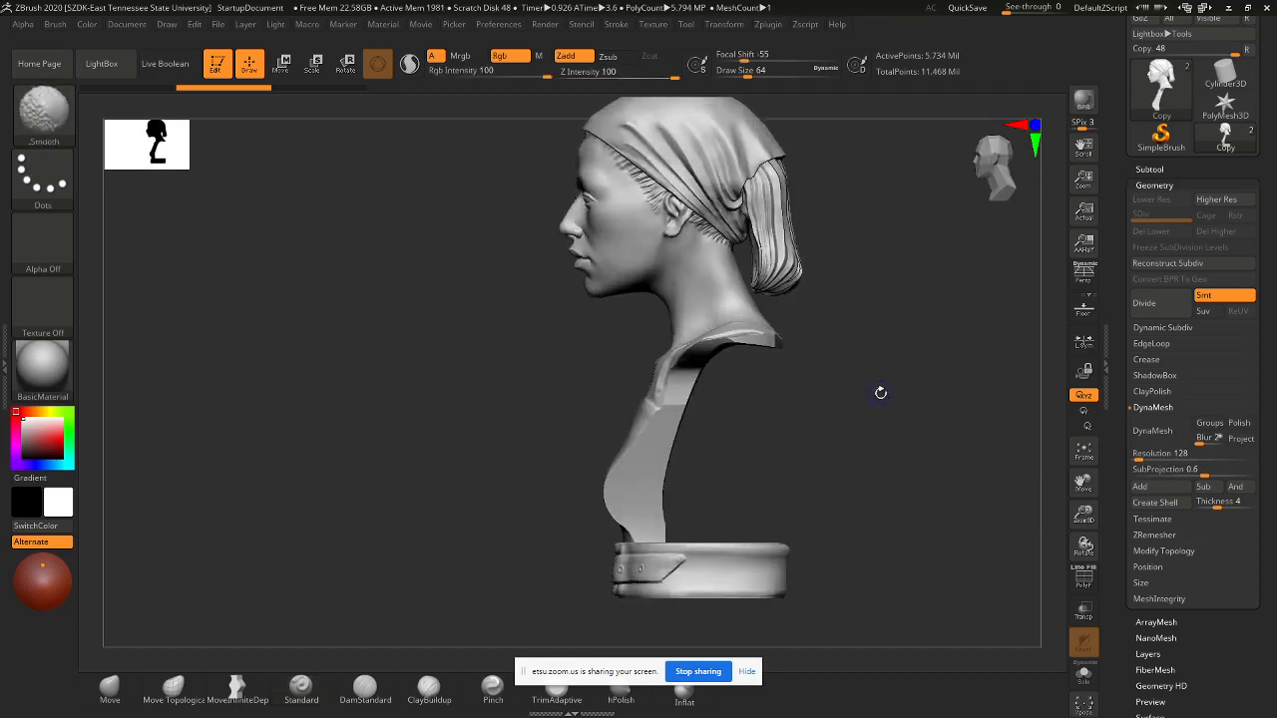
- Set the DynaMesh resolution to 1000 and remesh the Copy subtool
{"action": "left_click", "coordinate": [1154, 454]}
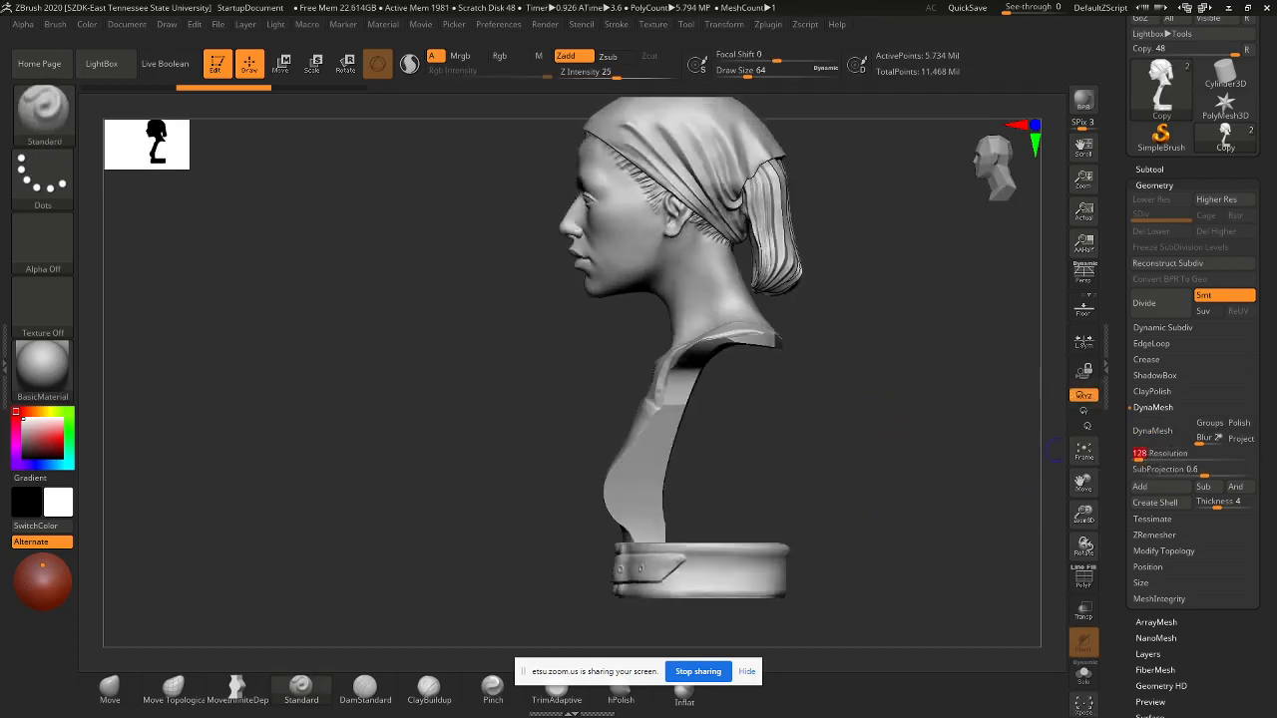
{"action": "type", "text": "100"}
{"action": "key", "text": "Return"}
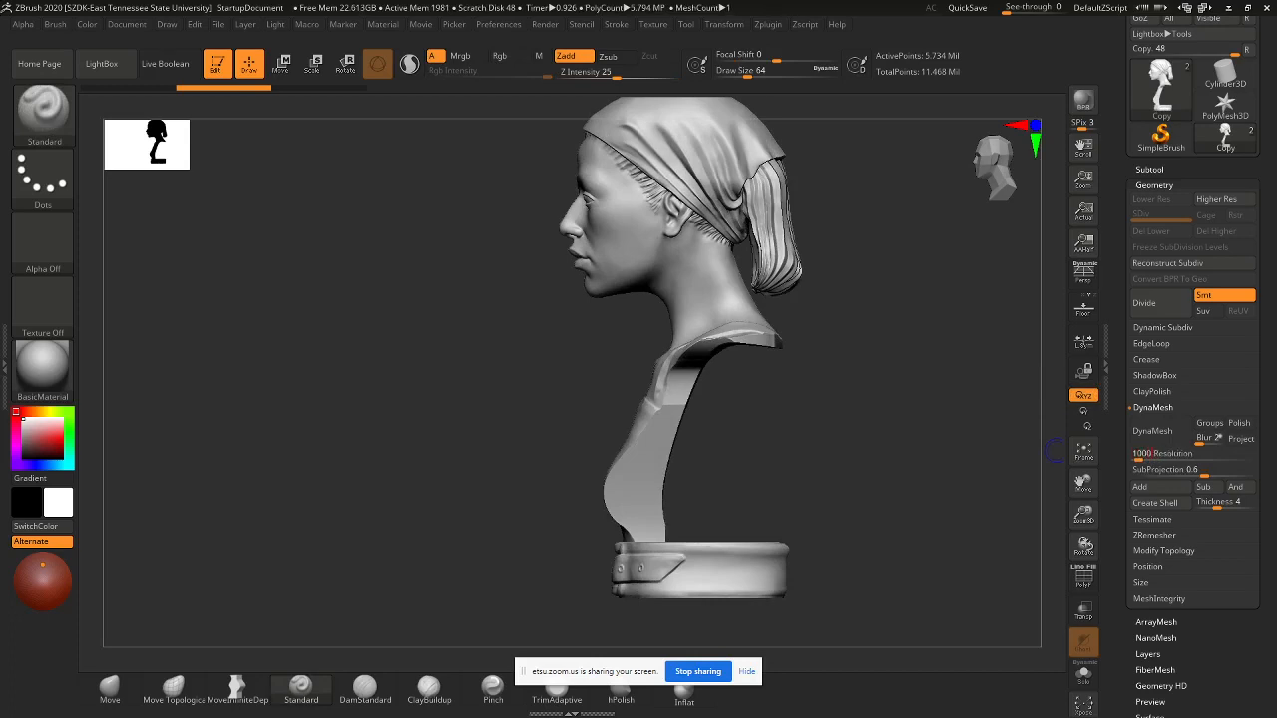
{"action": "key", "text": "Return"}
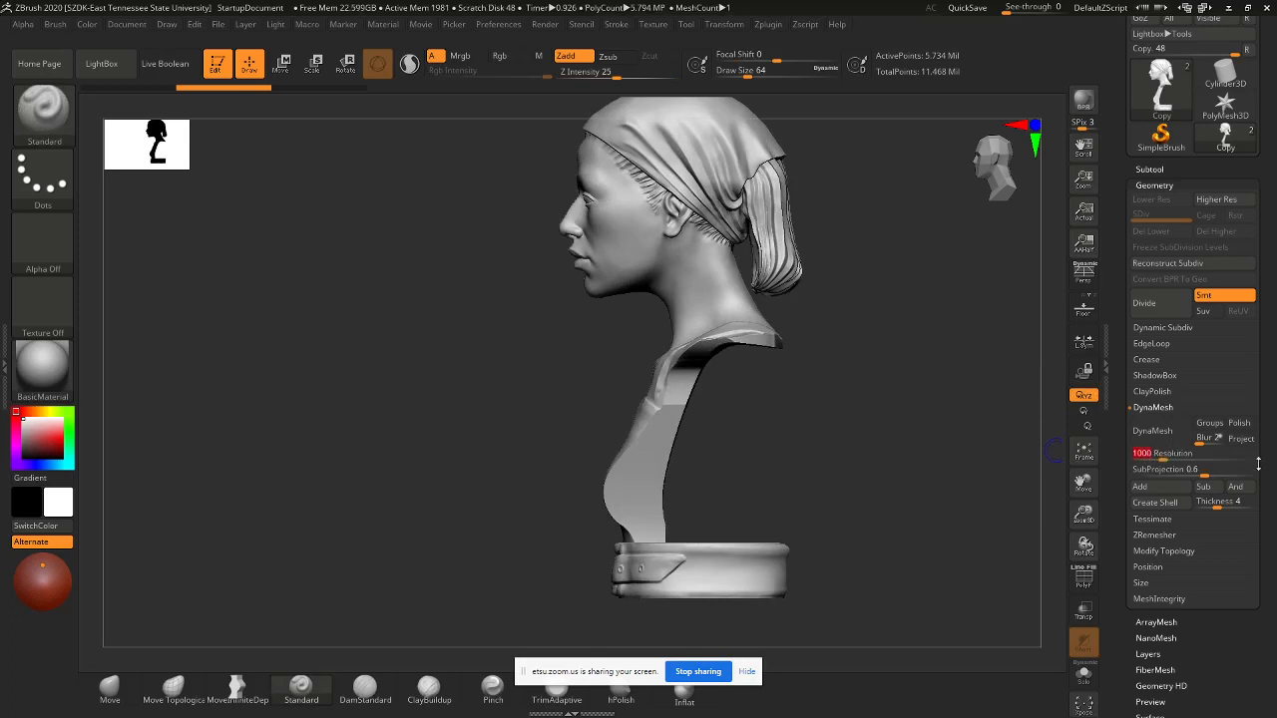
{"action": "left_click", "coordinate": [1153, 430]}
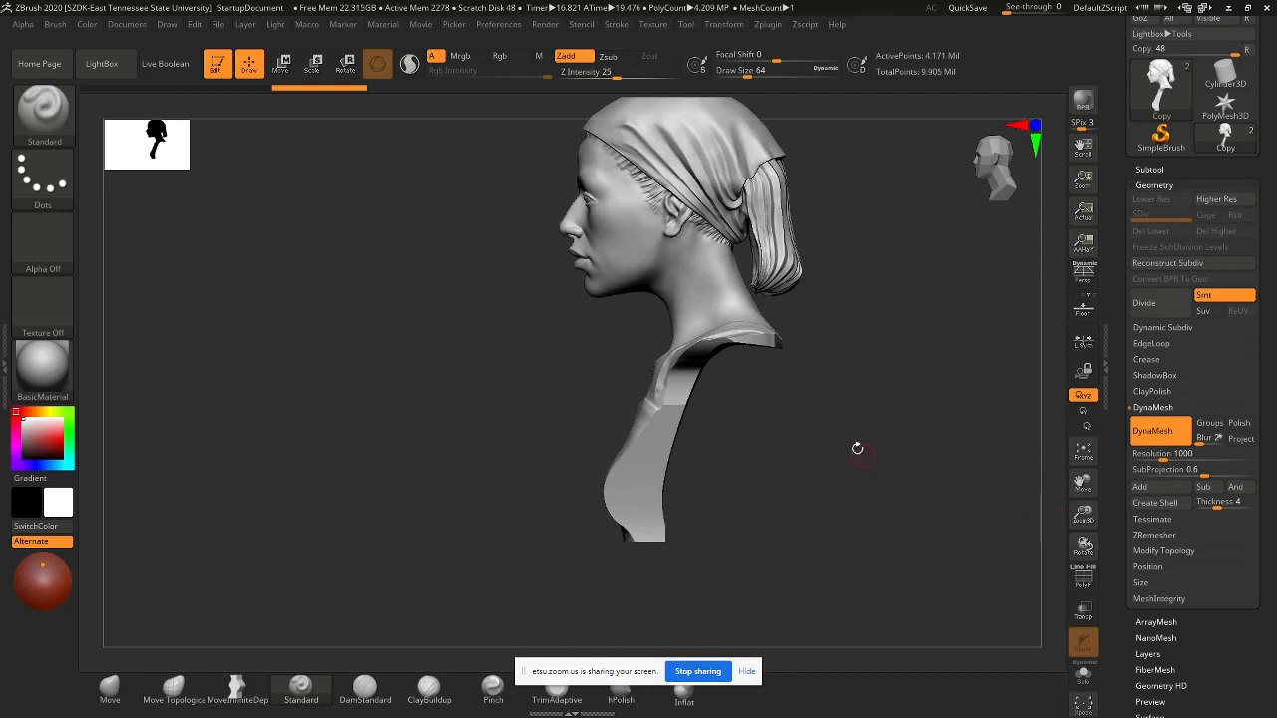
- Select the original bust subtool and duplicate it
{"action": "left_click_drag", "start_coordinate": [855, 448], "coordinate": [984, 357]}
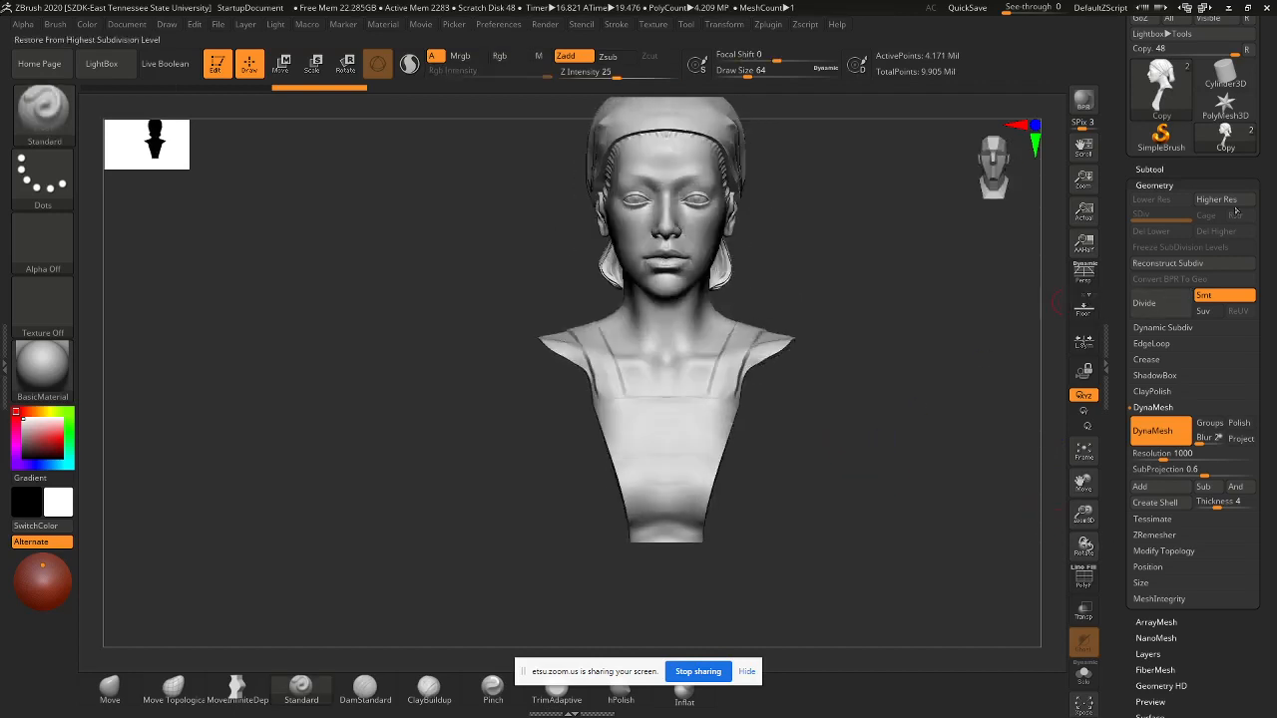
{"action": "left_click_drag", "start_coordinate": [1153, 170], "coordinate": [1152, 277]}
{"action": "left_click", "coordinate": [1152, 276]}
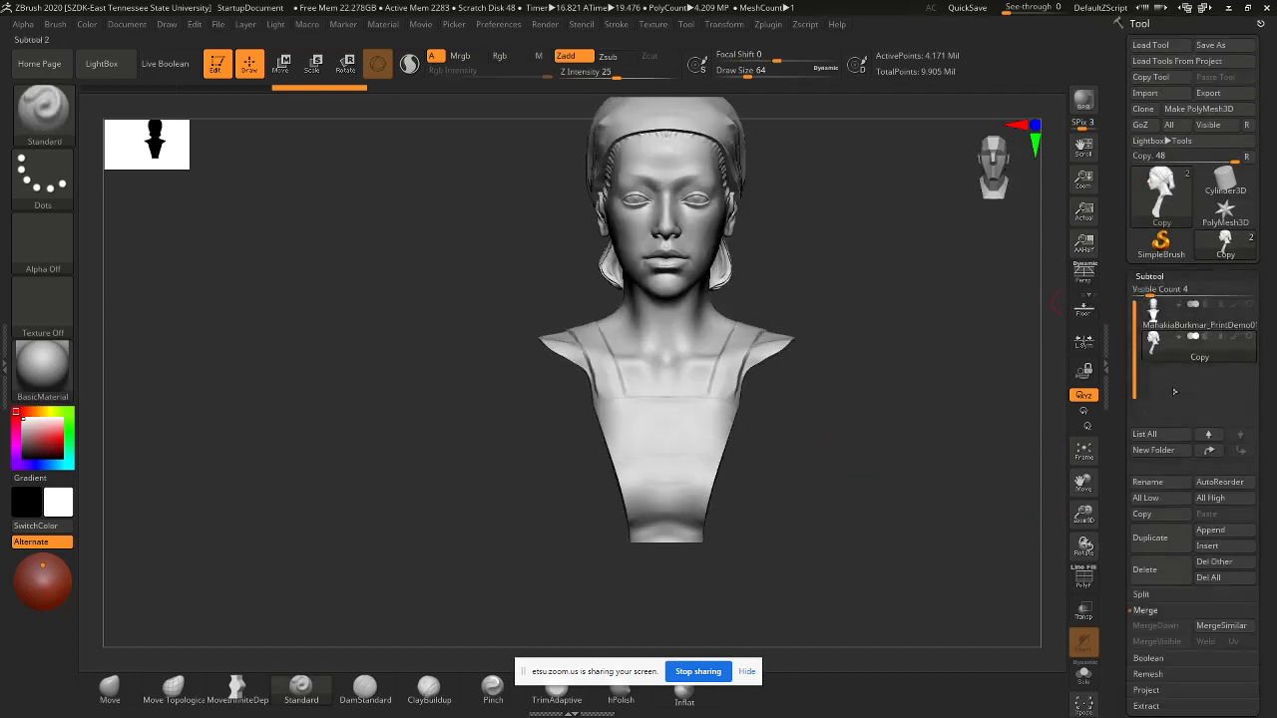
{"action": "left_click", "coordinate": [1182, 317]}
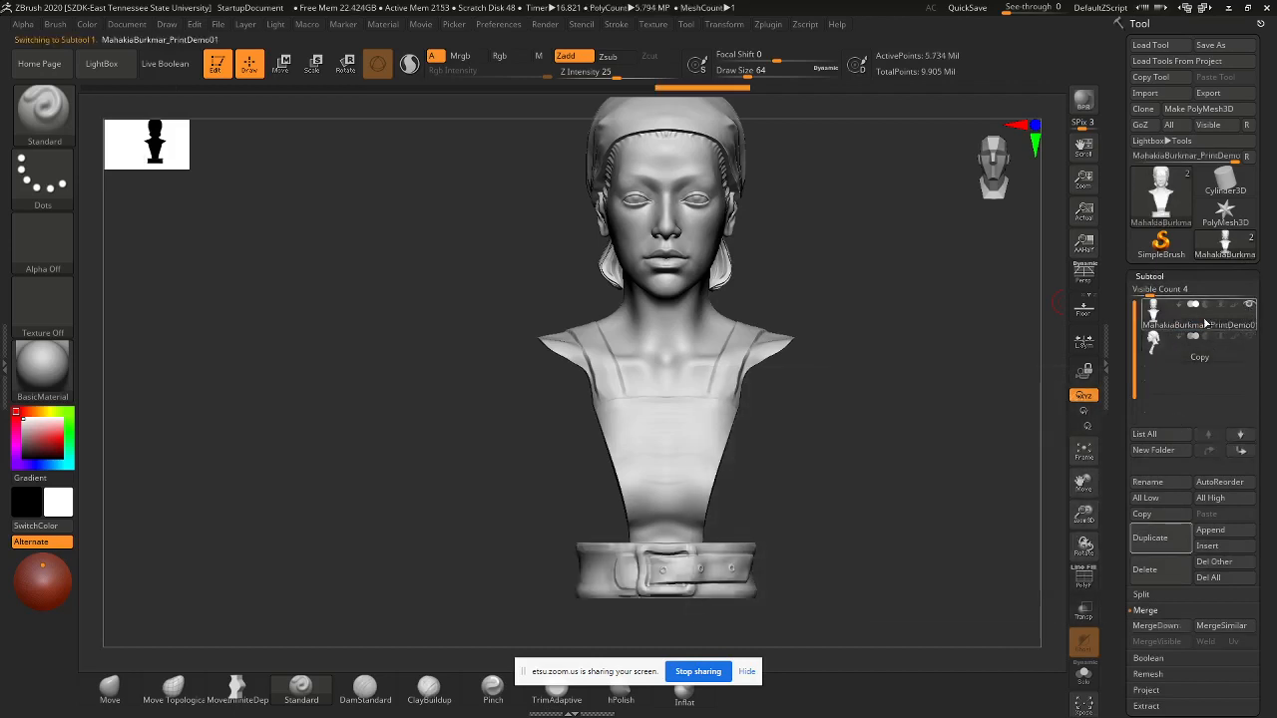
{"action": "left_click", "coordinate": [1162, 550]}
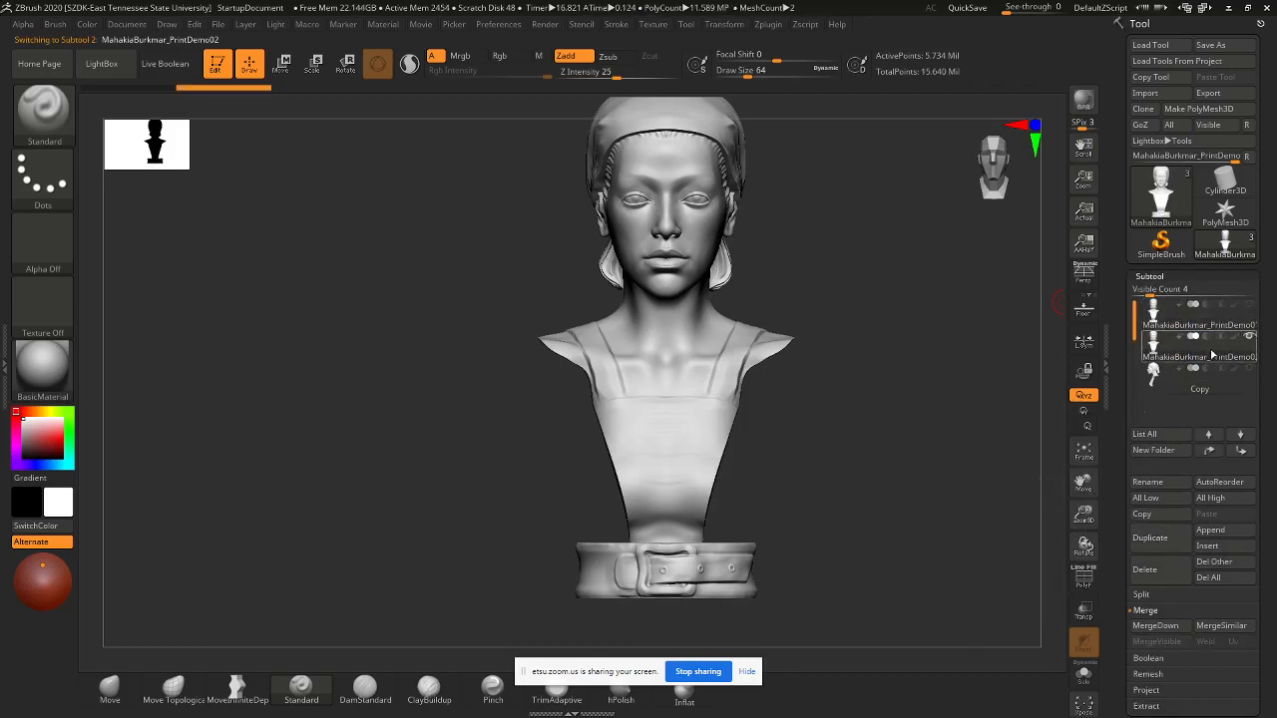
- Rotate to an exact side profile and hide everything except the belt with a selection rectangle
{"action": "mouse_move", "coordinate": [1244, 382]}
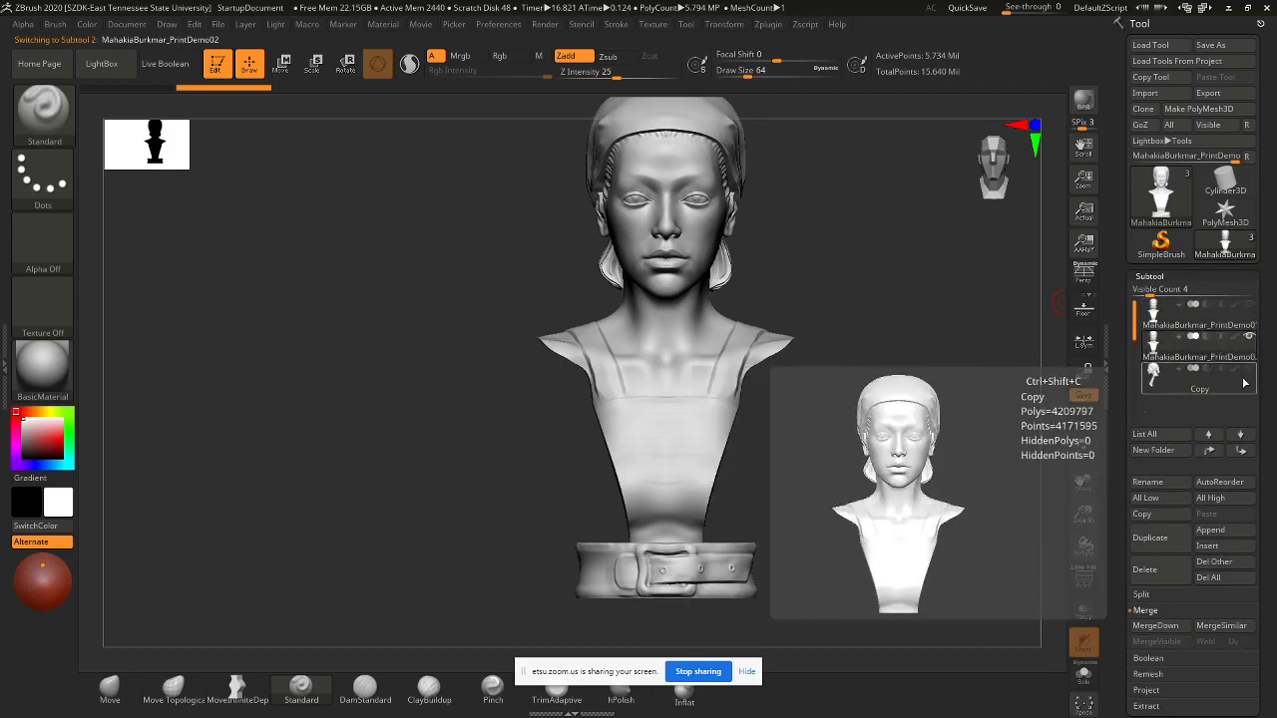
{"action": "left_click_drag", "start_coordinate": [853, 408], "coordinate": [818, 430], "text": "alt"}
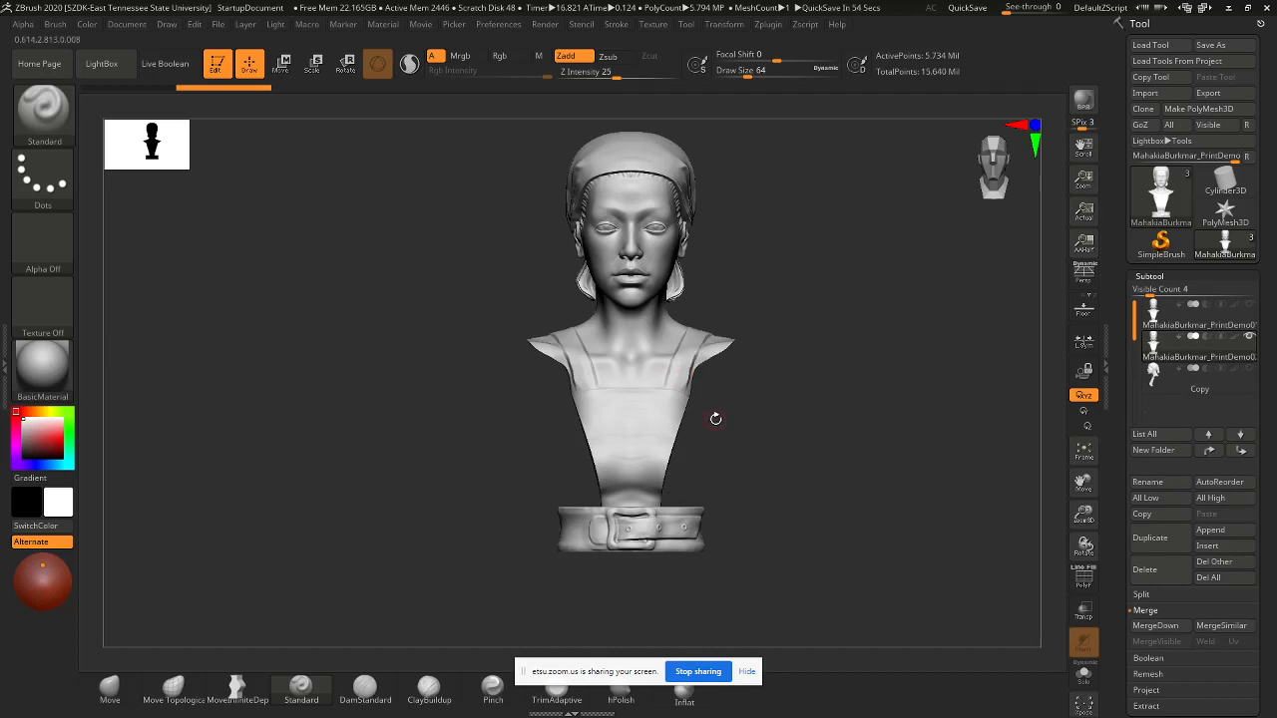
{"action": "mouse_move", "coordinate": [712, 419]}
{"action": "left_mouse_down"}
{"action": "mouse_move", "coordinate": [735, 456]}
{"action": "mouse_move", "coordinate": [784, 448]}
{"action": "left_mouse_up"}
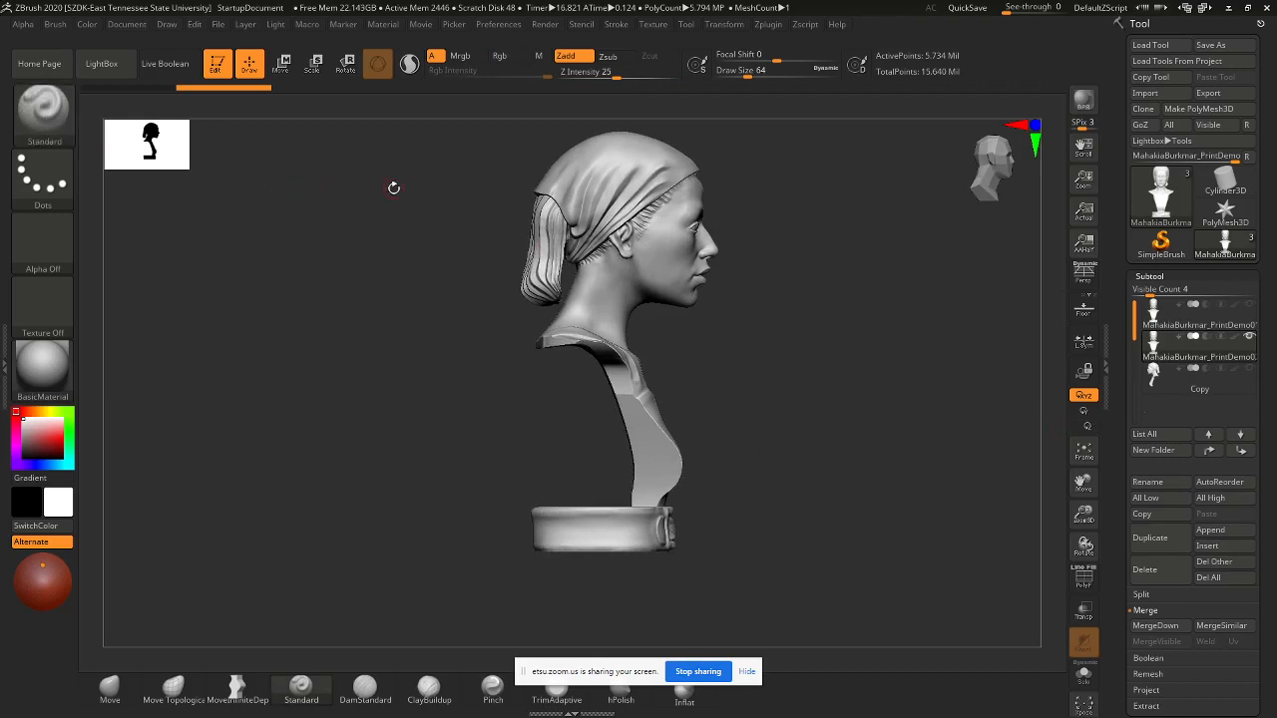
{"action": "mouse_move", "coordinate": [439, 129]}
{"action": "left_mouse_down", "text": "ctrl+shift"}
{"action": "mouse_move", "coordinate": [753, 330]}
{"action": "mouse_move", "coordinate": [801, 448]}
{"action": "mouse_move", "coordinate": [806, 550]}
{"action": "mouse_move", "coordinate": [849, 493]}
{"action": "mouse_move", "coordinate": [849, 470]}
{"action": "mouse_move", "coordinate": [815, 487]}
{"action": "mouse_move", "coordinate": [714, 491]}
{"action": "mouse_move", "coordinate": [836, 504]}
{"action": "mouse_move", "coordinate": [867, 528]}
{"action": "left_mouse_up", "text": "ctrl+shift"}
- Delete the hidden bust geometry so only the belt base remains
{"action": "scroll", "coordinate": [1263, 543], "scroll_direction": "down", "scroll_amount": 5}
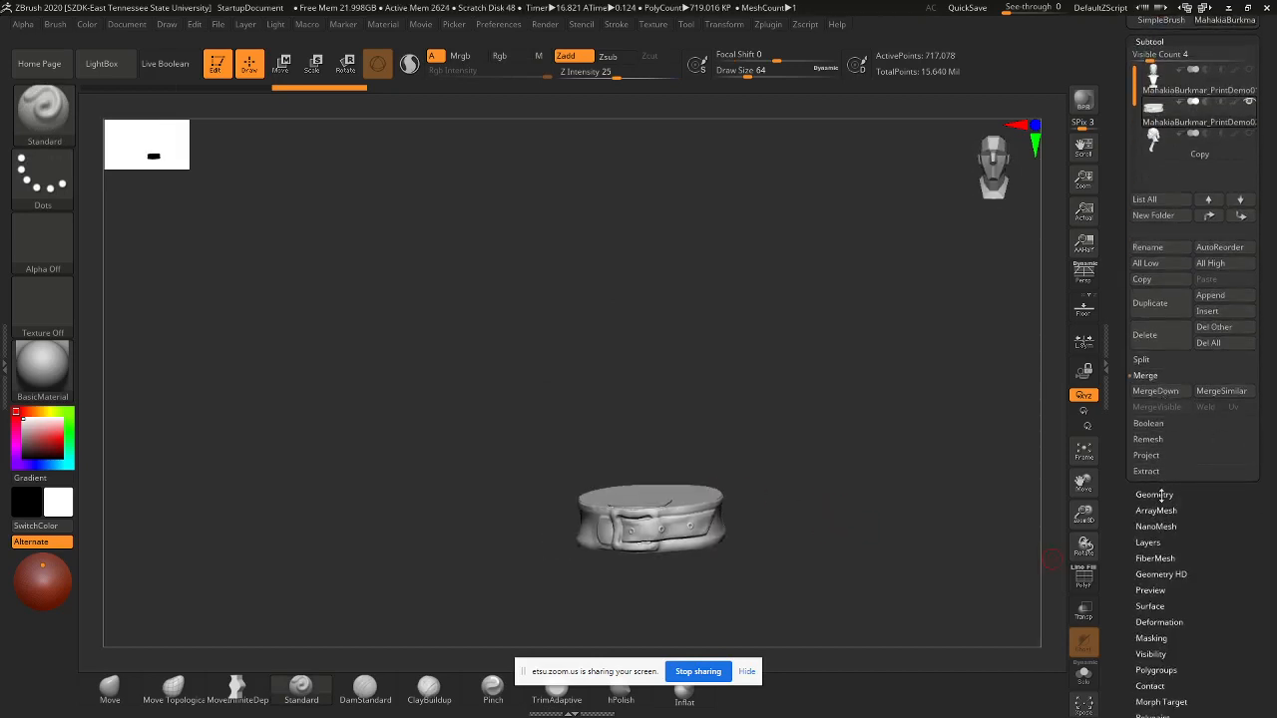
{"action": "left_click", "coordinate": [1158, 495]}
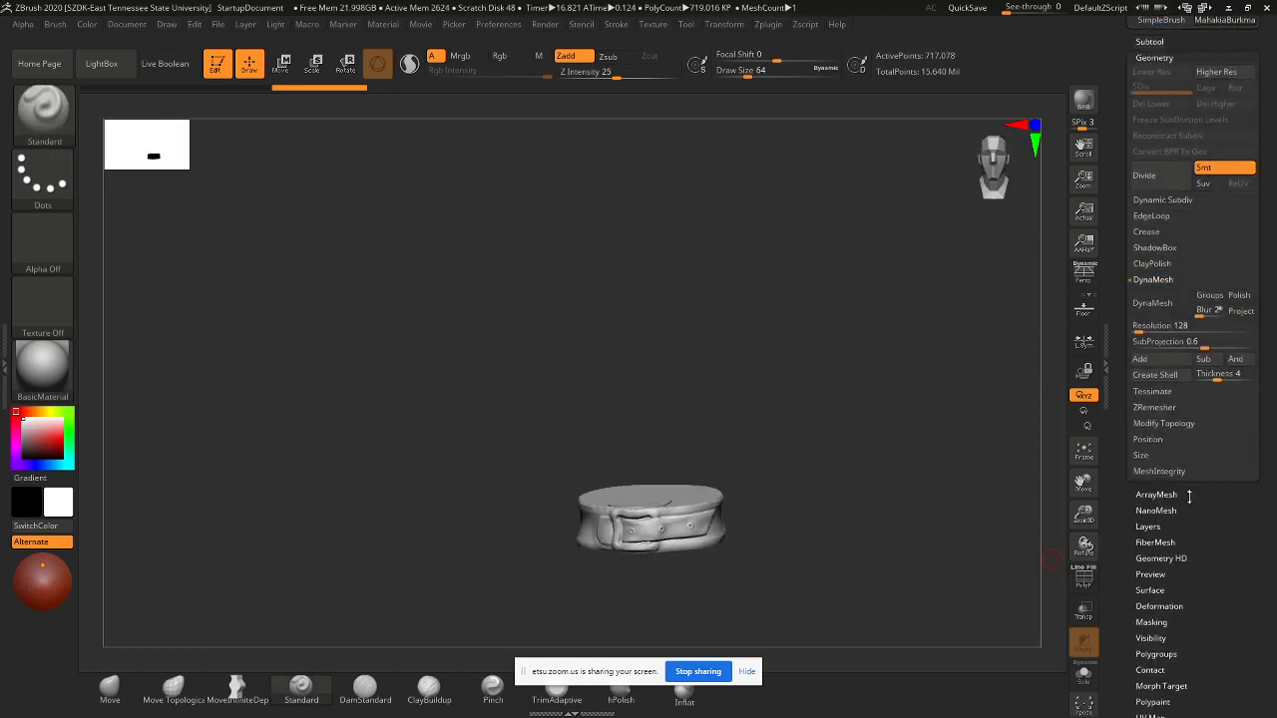
{"action": "left_click", "coordinate": [1163, 424]}
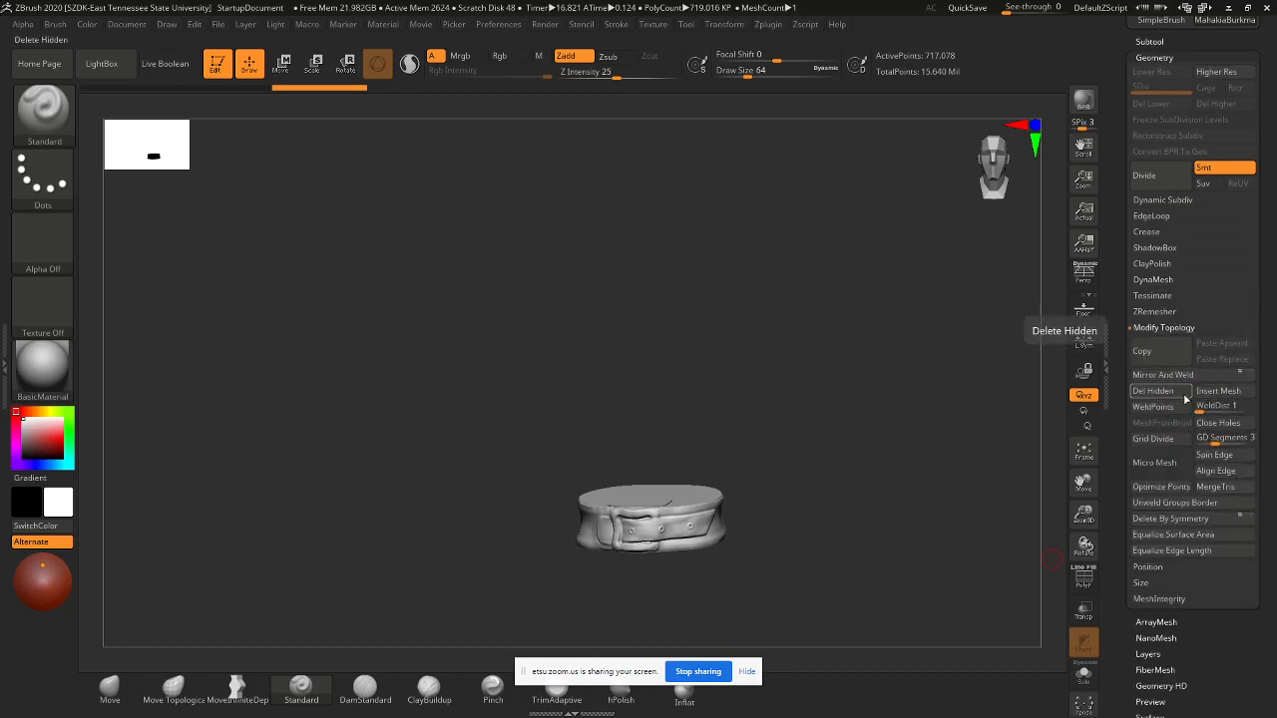
{"action": "left_click", "coordinate": [1182, 397]}
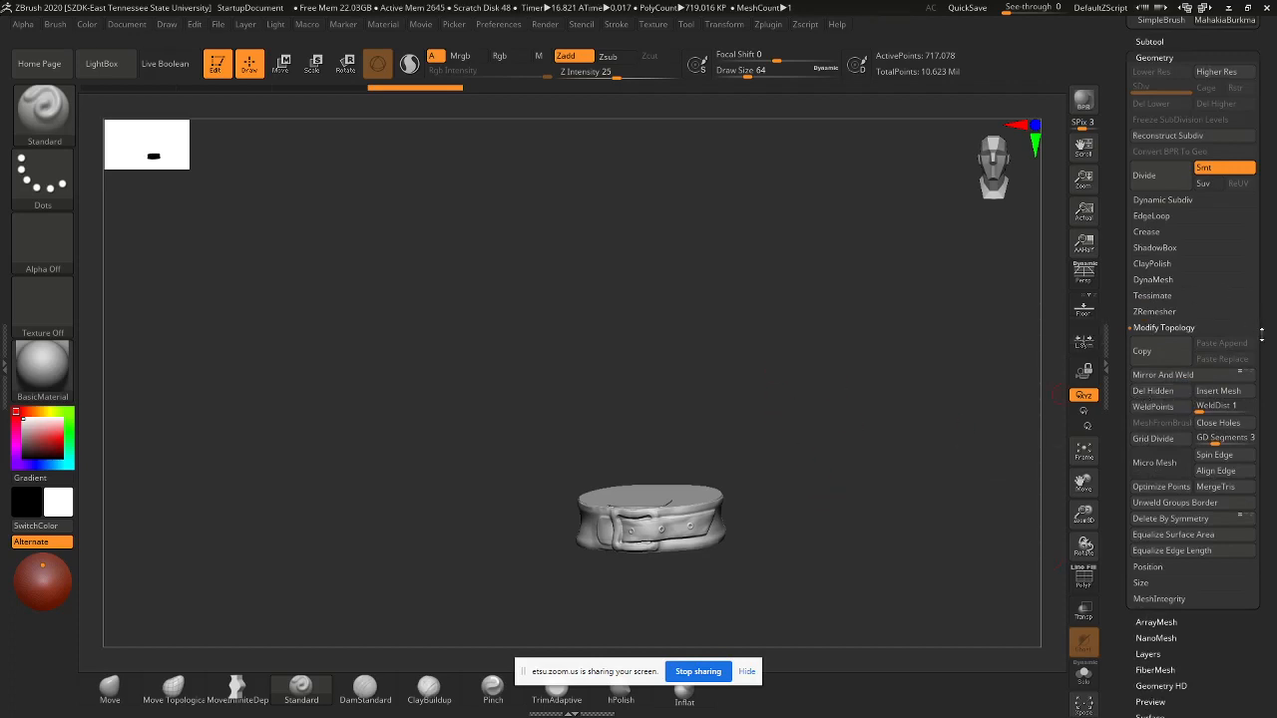
- Inspect the remaining belt base from several angles, briefly toggling see-through display
{"action": "scroll", "coordinate": [1263, 335], "scroll_direction": "up", "scroll_amount": 2}
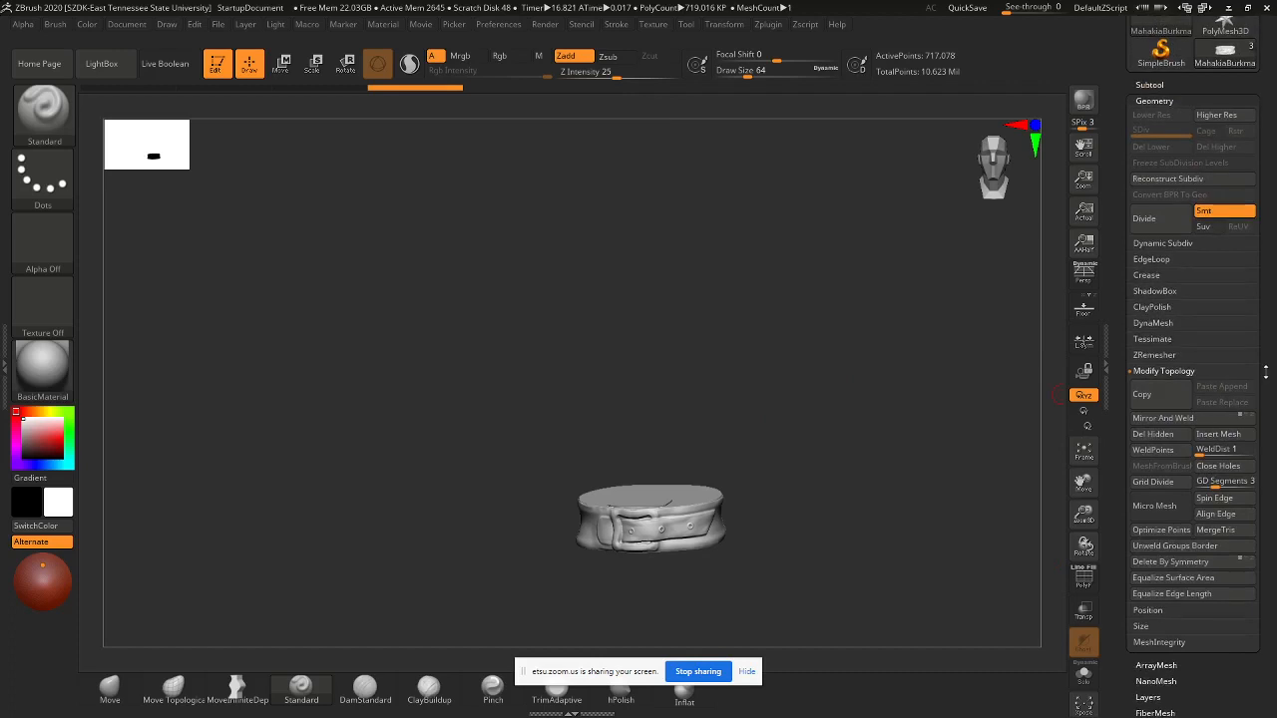
{"action": "left_click_drag", "start_coordinate": [868, 500], "coordinate": [773, 519]}
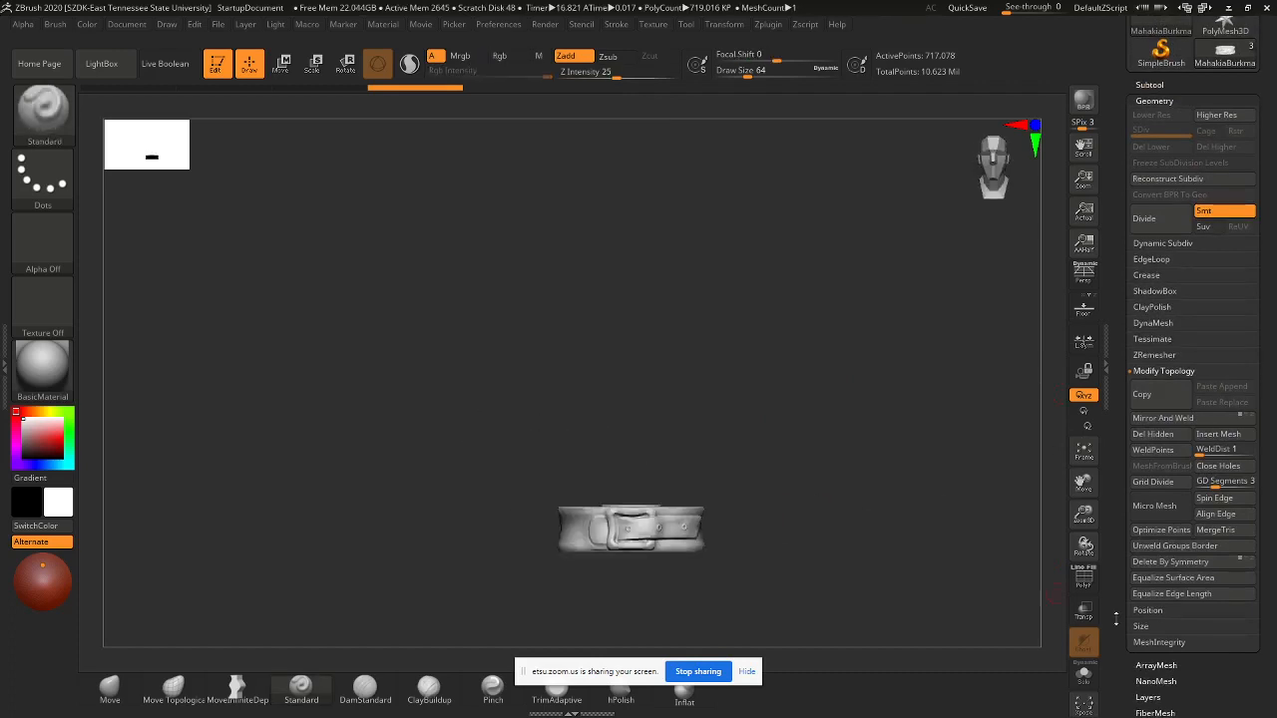
{"action": "left_click", "coordinate": [1089, 617]}
{"action": "left_click", "coordinate": [1090, 618]}
{"action": "left_click_drag", "start_coordinate": [887, 526], "coordinate": [717, 435]}
{"action": "left_click_drag", "start_coordinate": [714, 437], "coordinate": [796, 505]}
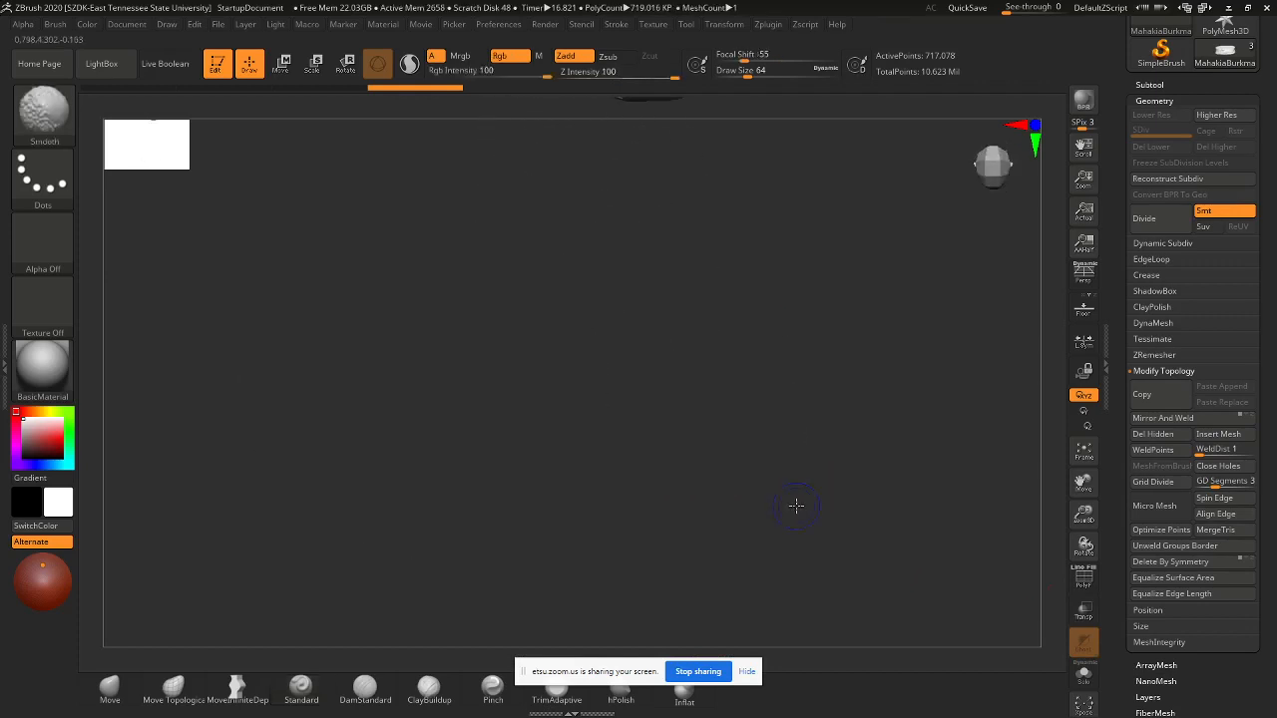
{"action": "key", "text": "f"}
{"action": "left_click_drag", "start_coordinate": [936, 481], "coordinate": [936, 385]}
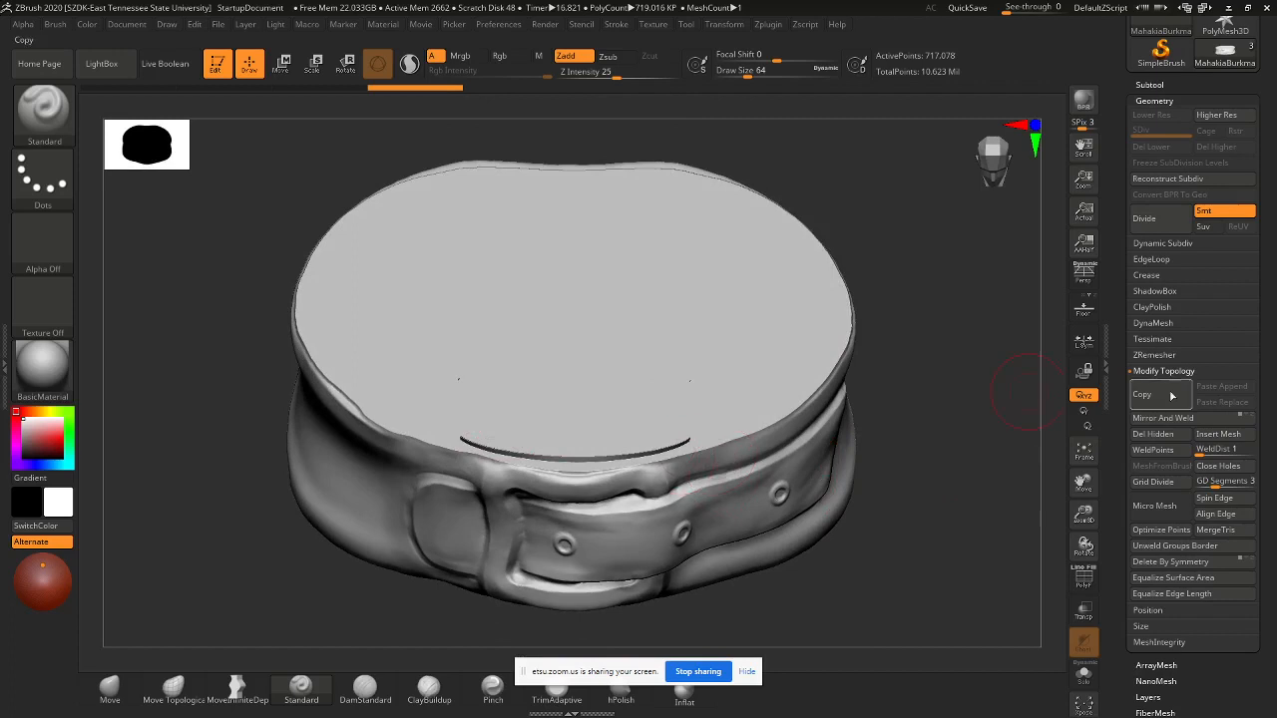
{"action": "left_click_drag", "start_coordinate": [1267, 372], "coordinate": [1255, 443]}
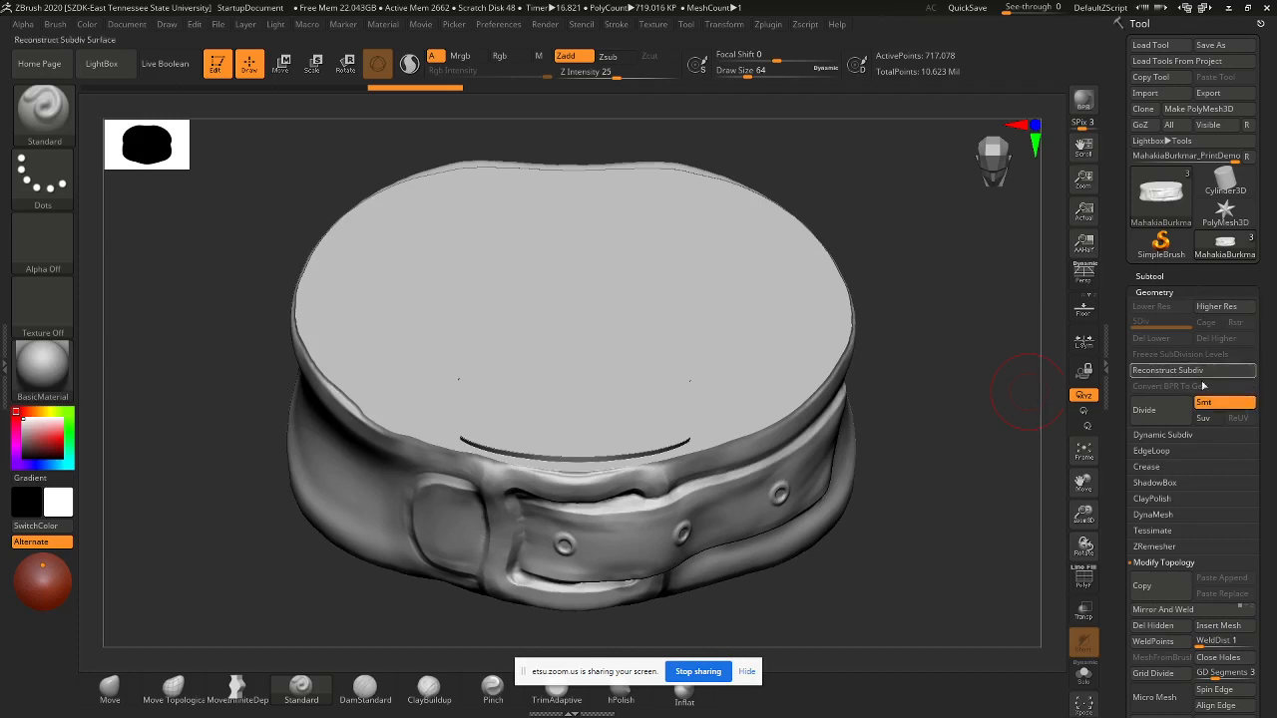
- Try a DynaMesh remesh on the belt base, inspect it, and undo it
{"action": "left_click", "coordinate": [1157, 515]}
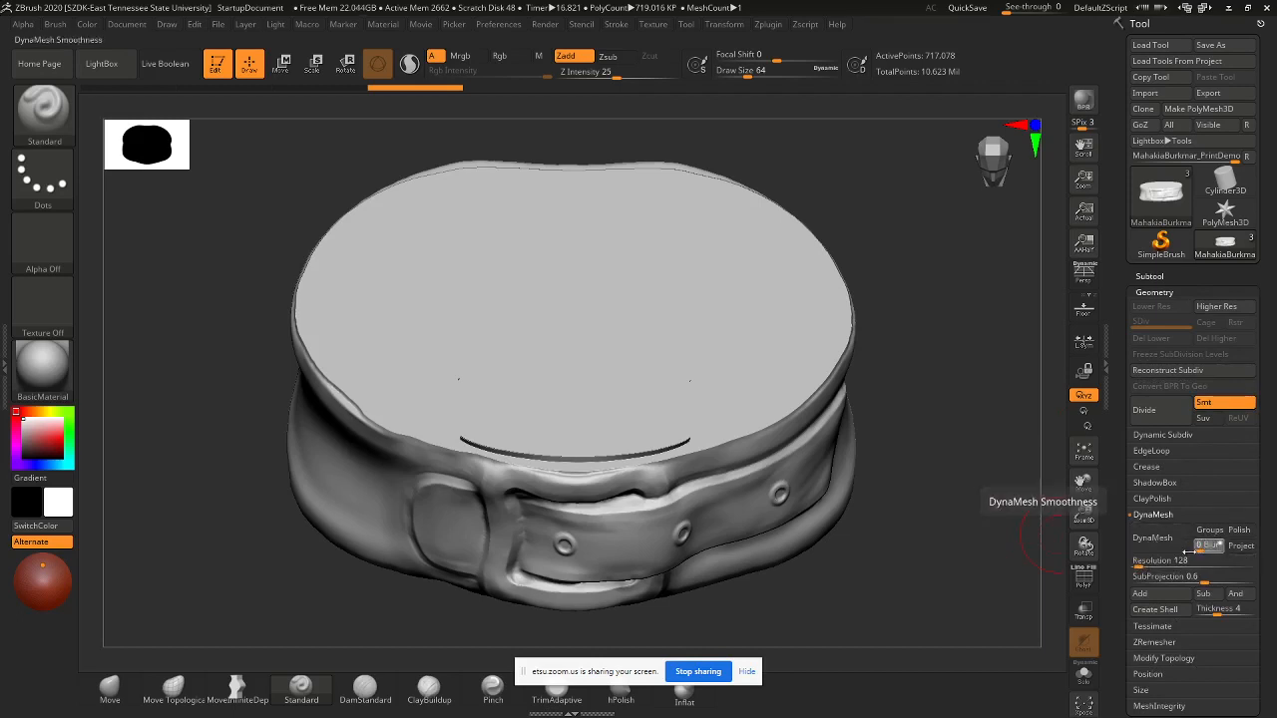
{"action": "left_click", "coordinate": [1152, 537]}
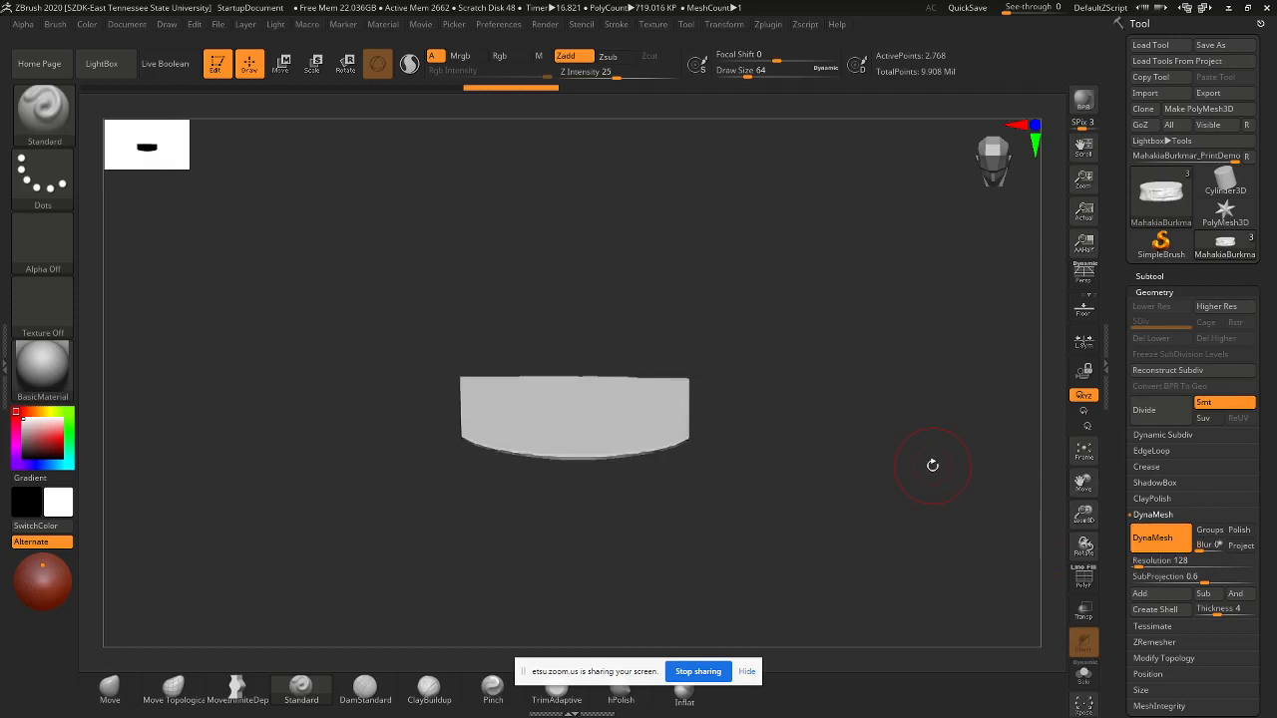
{"action": "left_click_drag", "start_coordinate": [793, 390], "coordinate": [815, 346]}
{"action": "key", "text": "ctrl+z"}
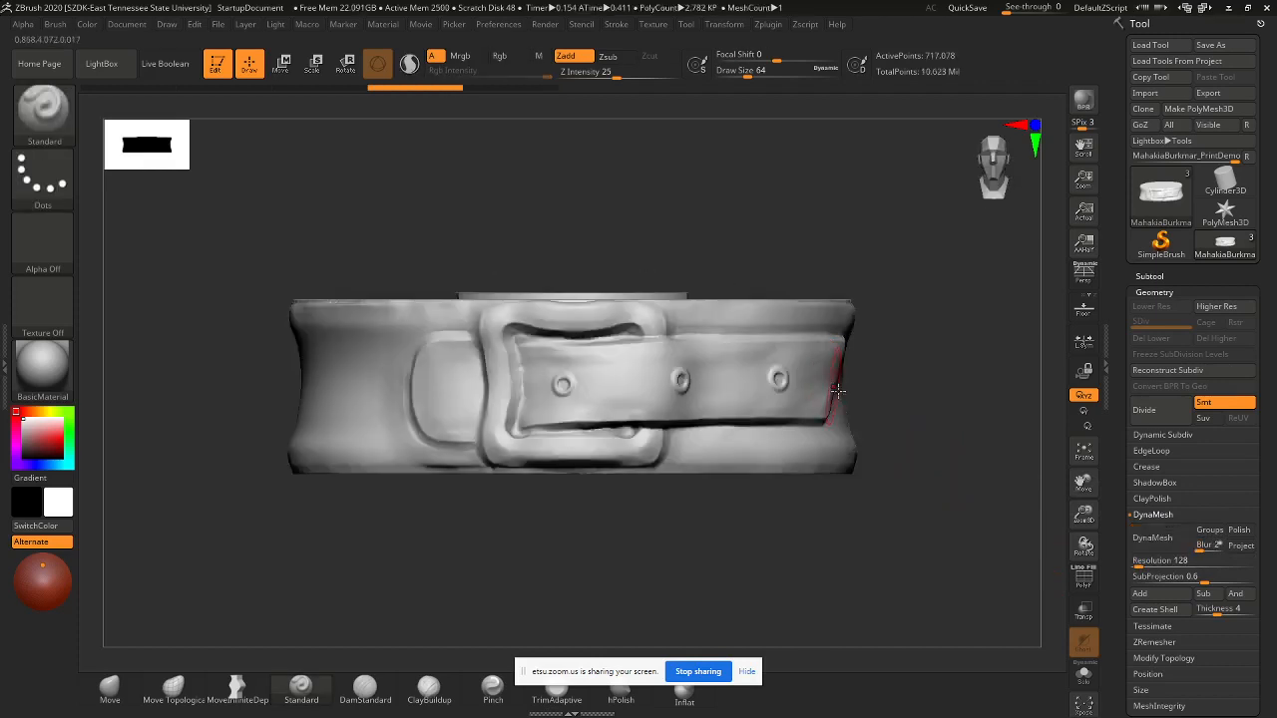
{"action": "left_click_drag", "start_coordinate": [906, 447], "coordinate": [906, 462]}
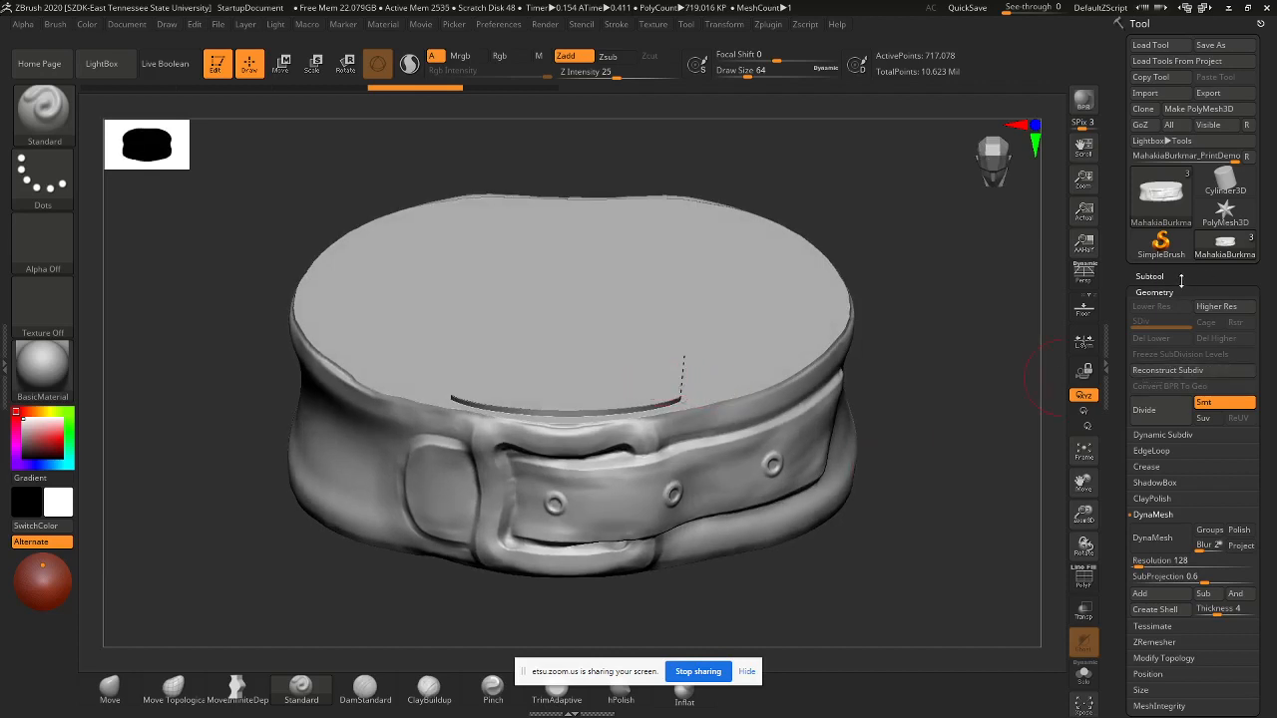
- Bring up the Subtool list in the Tool palette
{"action": "left_click", "coordinate": [1181, 280]}
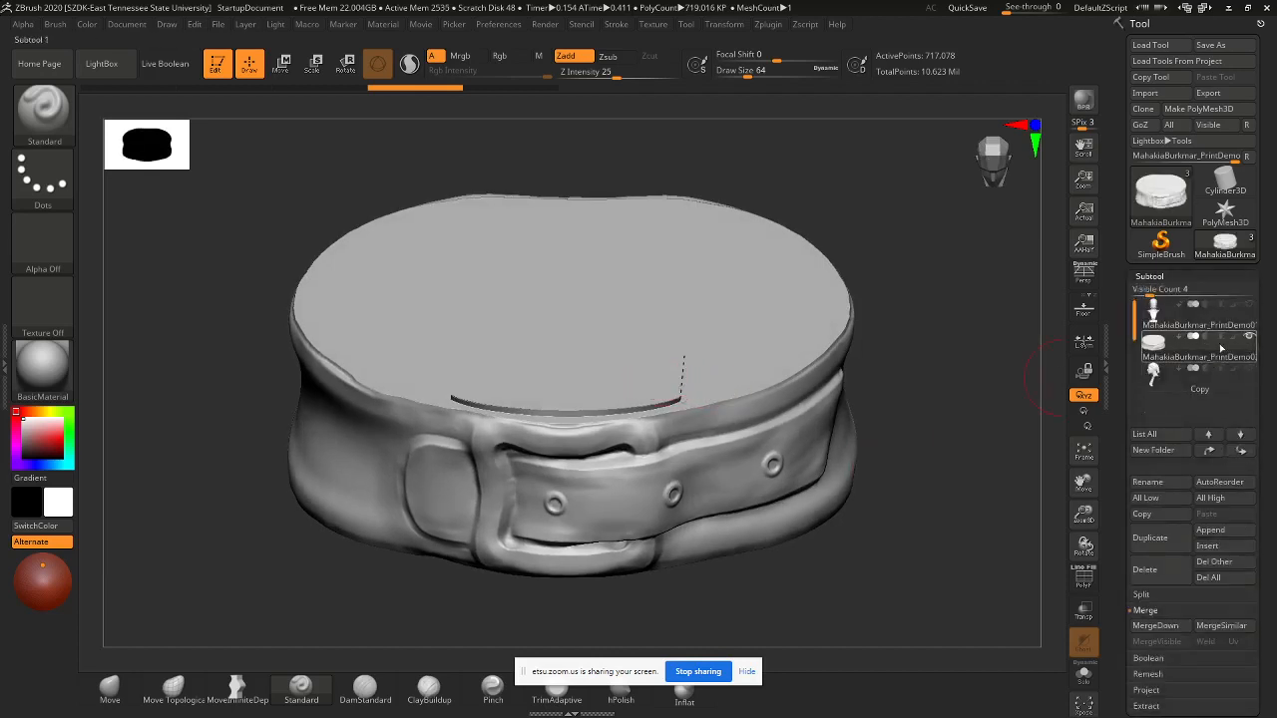
{"action": "mouse_move", "coordinate": [1222, 351]}
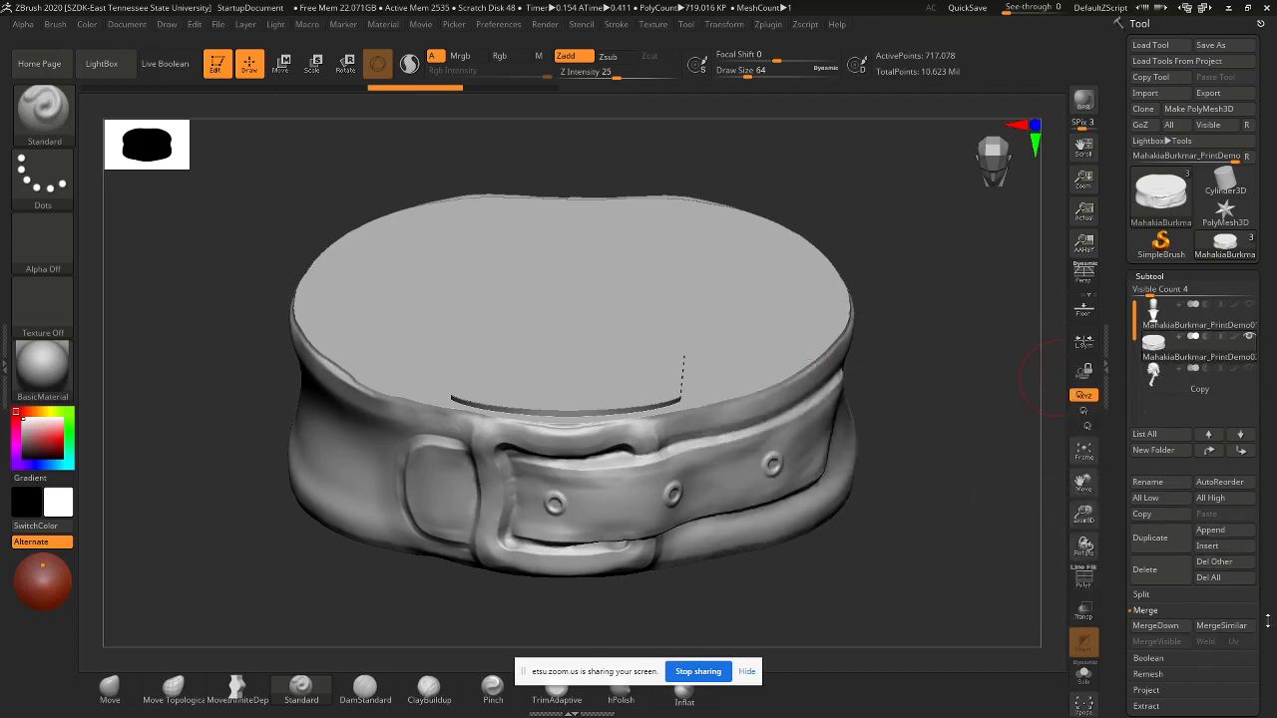
{"action": "scroll", "coordinate": [1265, 599], "scroll_direction": "down", "scroll_amount": 3}
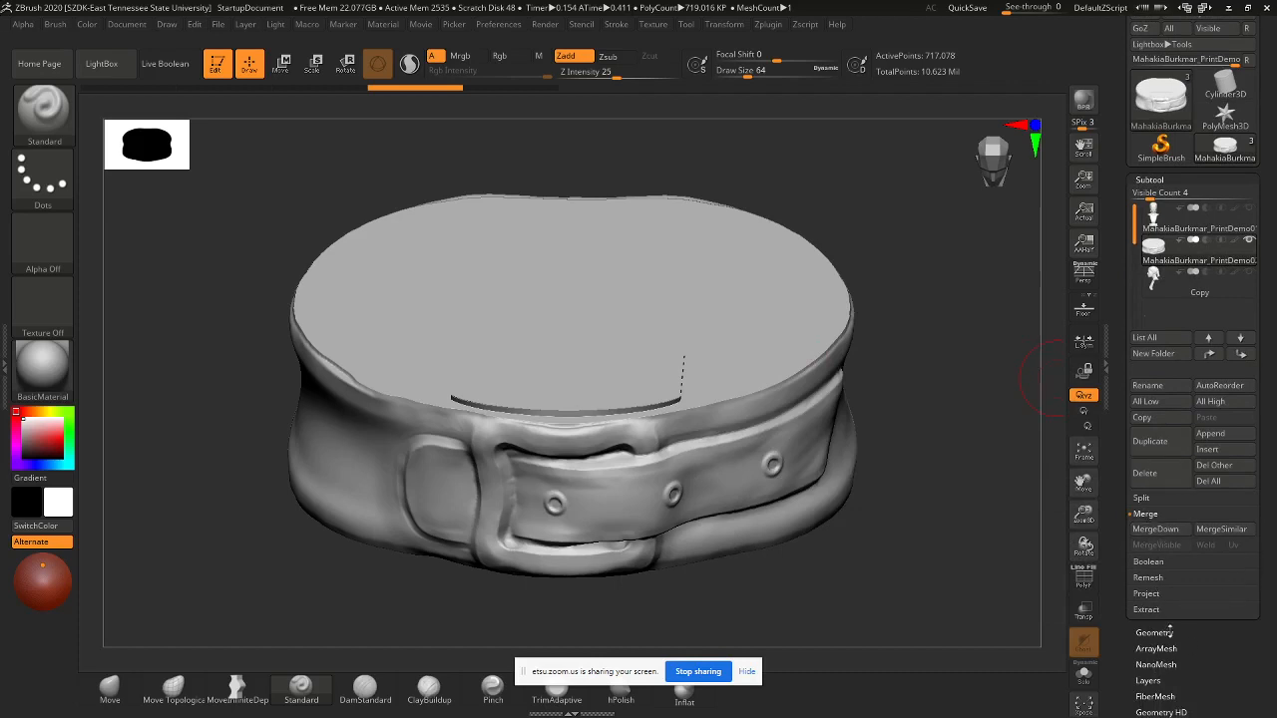
{"action": "left_click", "coordinate": [1157, 632]}
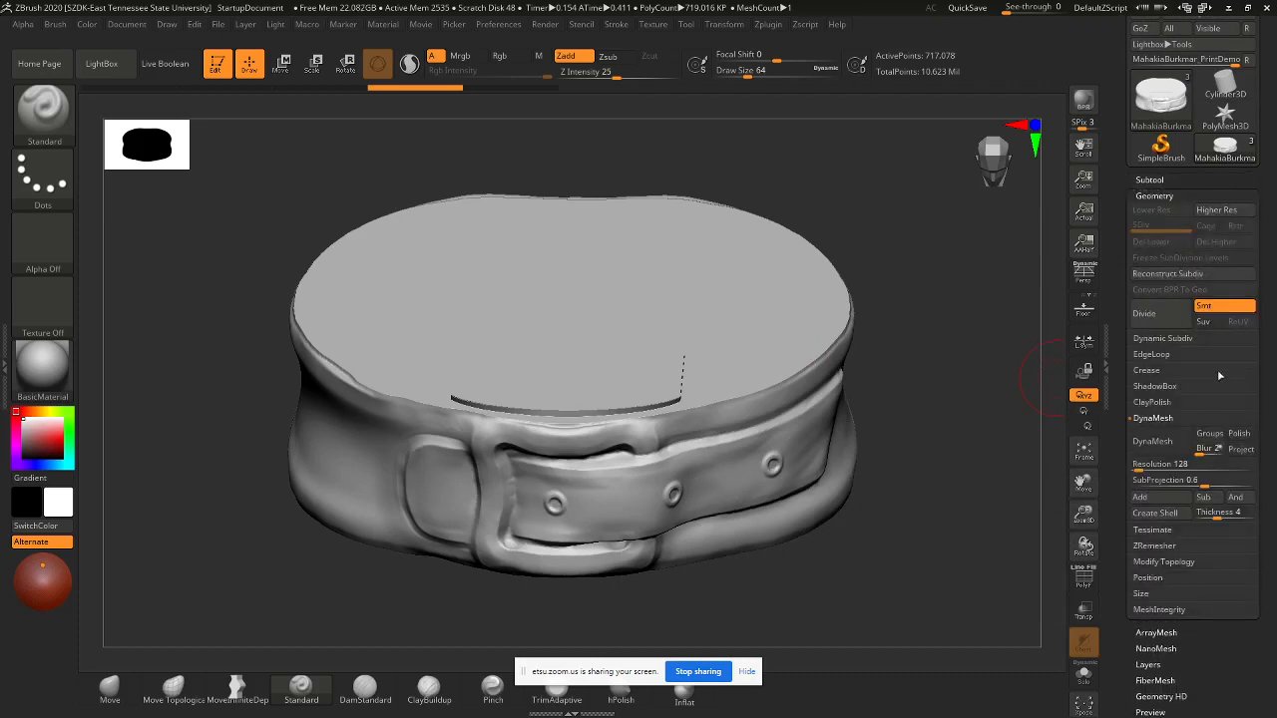
{"action": "left_click_drag", "start_coordinate": [1272, 353], "coordinate": [1270, 436]}
{"action": "left_click", "coordinate": [1152, 277]}
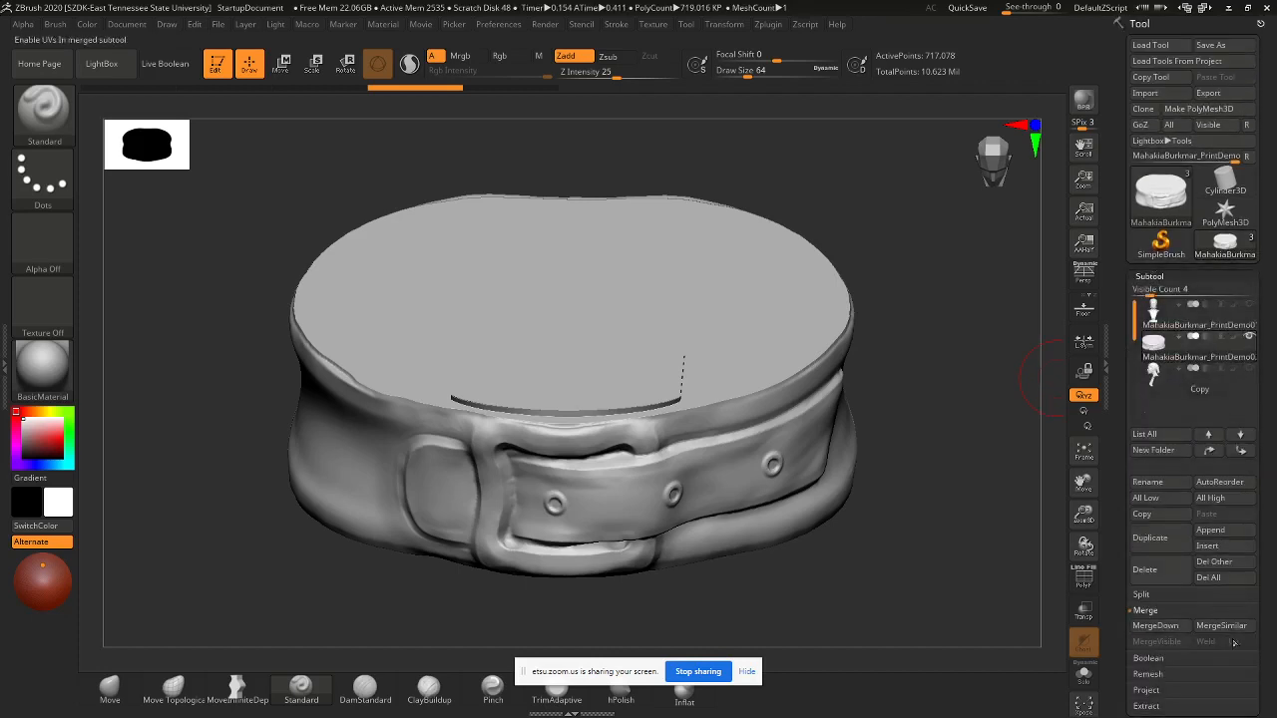
- Split the belt mesh into its separate parts
{"action": "left_click", "coordinate": [1177, 597]}
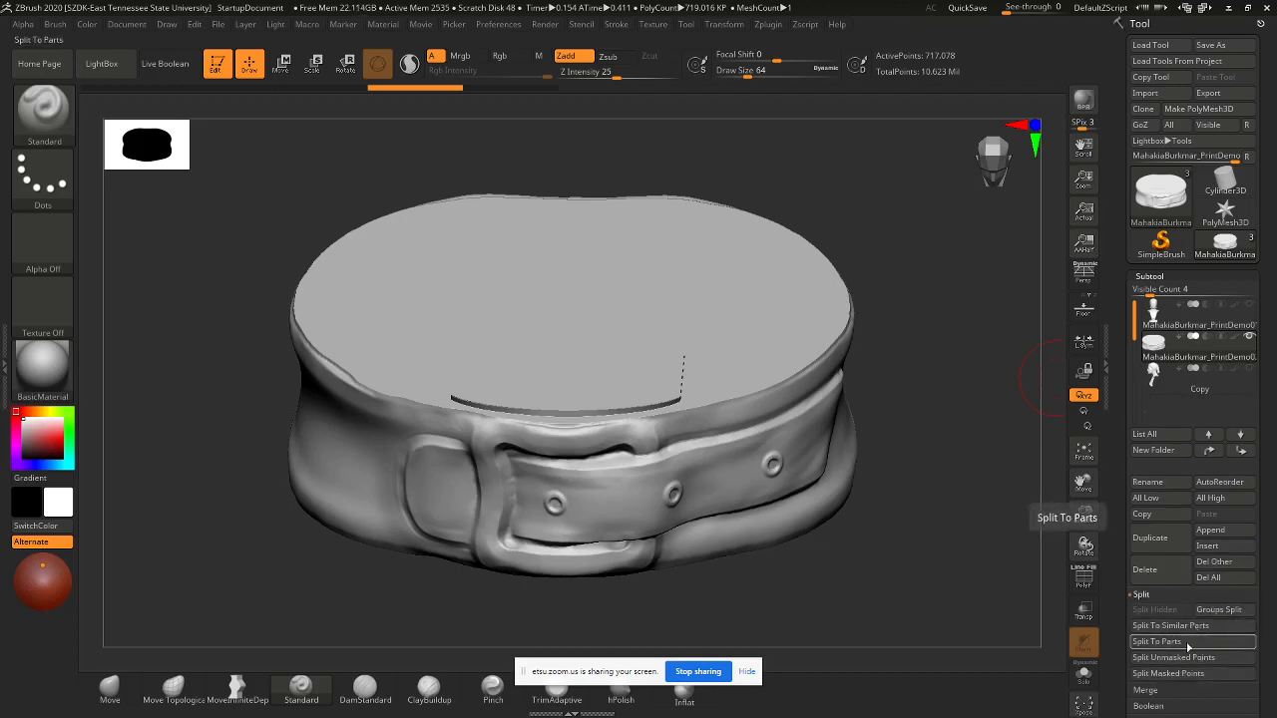
{"action": "left_click", "coordinate": [1187, 643]}
{"action": "left_click", "coordinate": [1039, 674]}
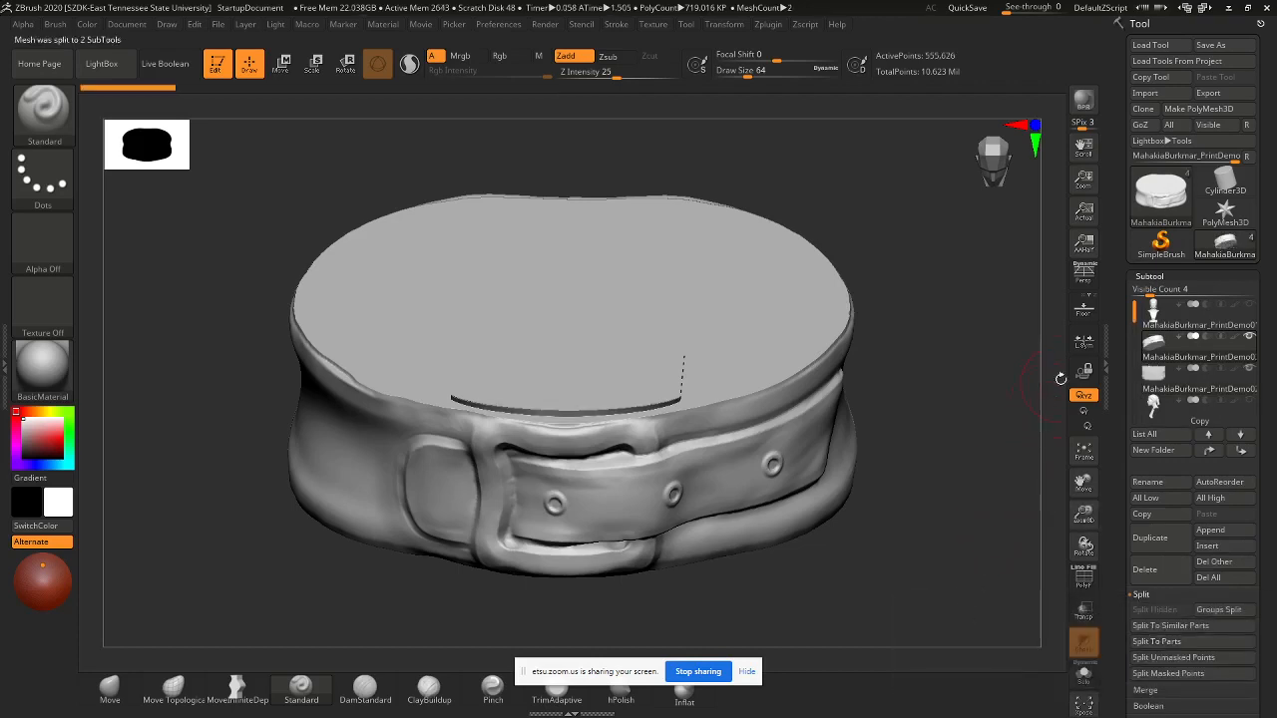
- Select the inner band piece, hide the outer belt, and delete the band subtool
{"action": "left_click", "coordinate": [1230, 385]}
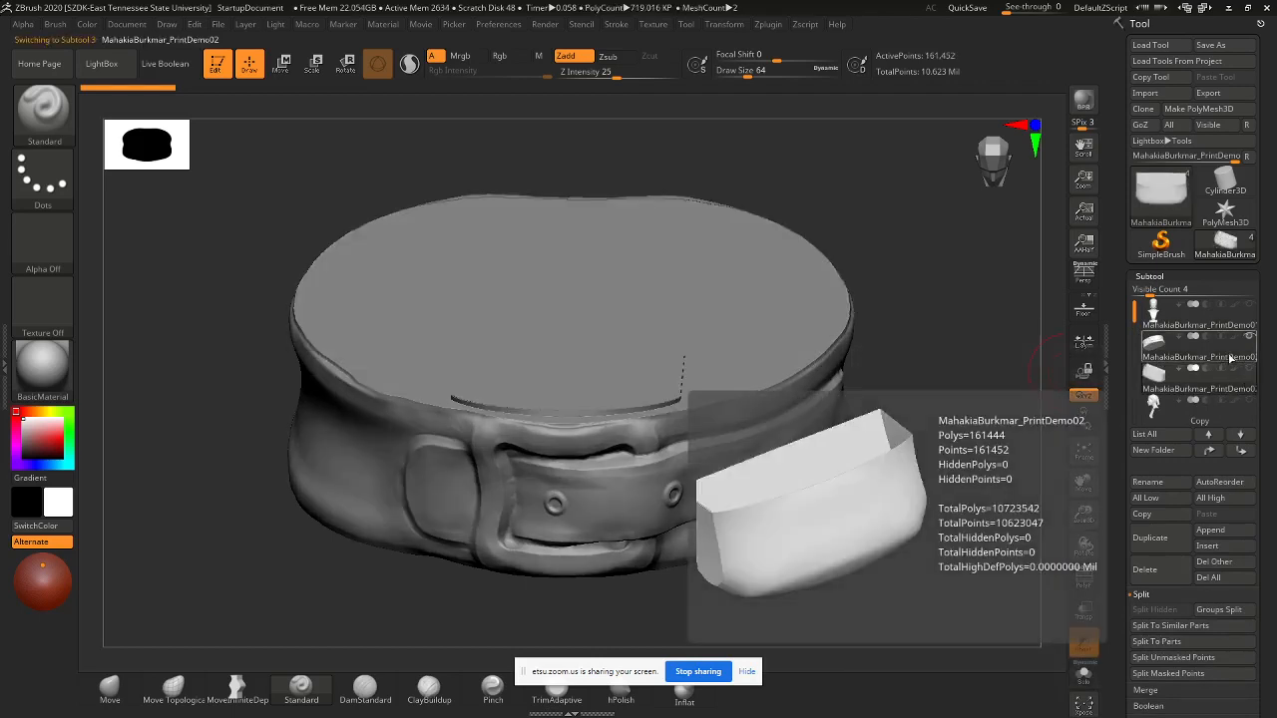
{"action": "left_click", "coordinate": [1230, 357]}
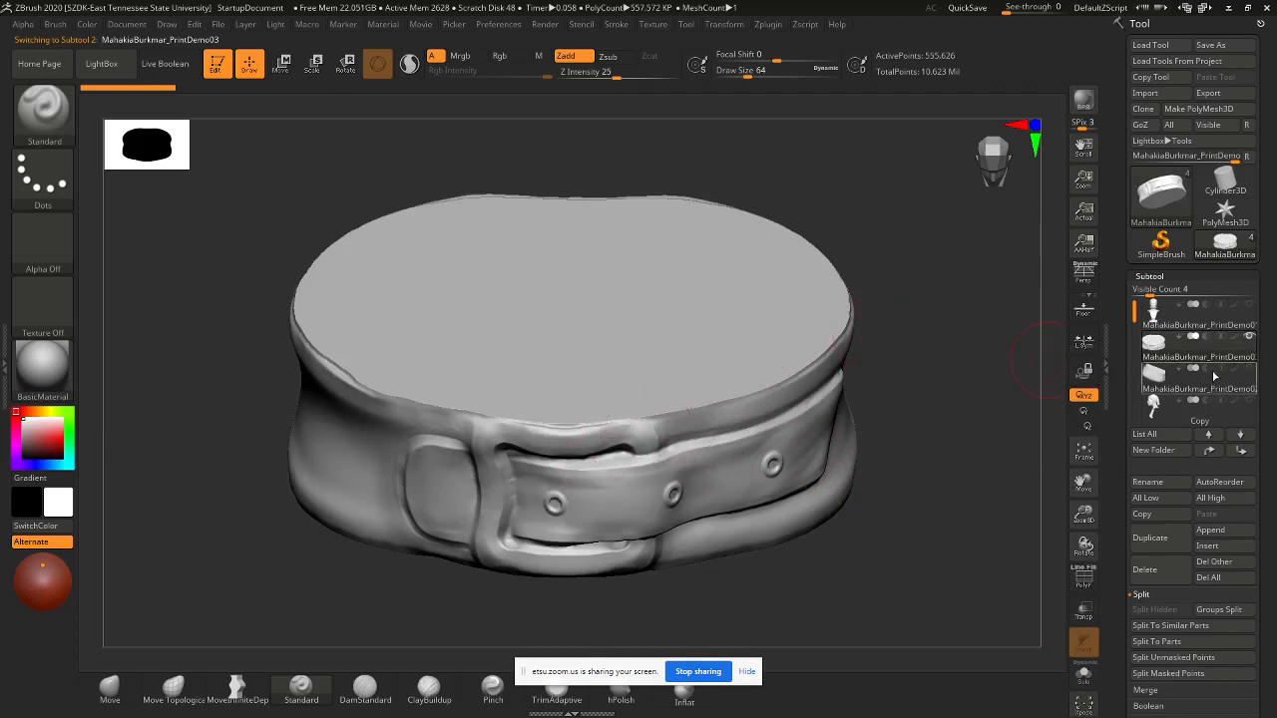
{"action": "mouse_move", "coordinate": [1227, 357]}
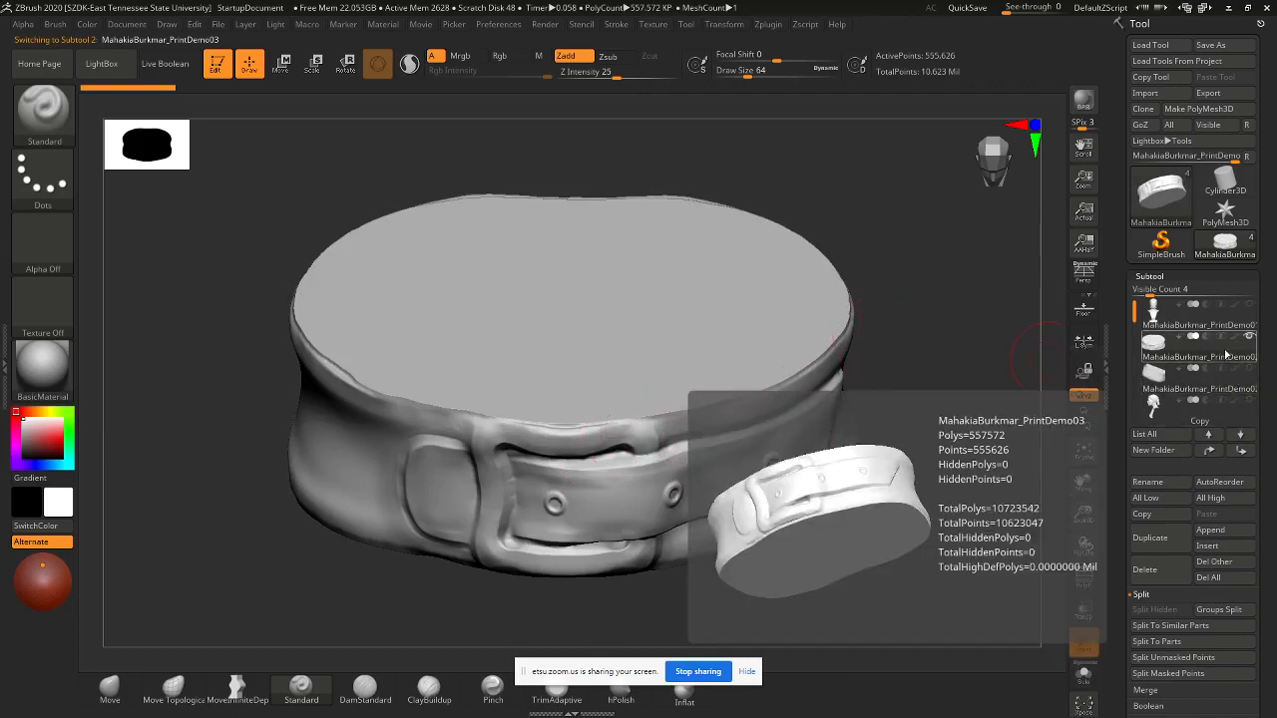
{"action": "mouse_move", "coordinate": [1228, 397]}
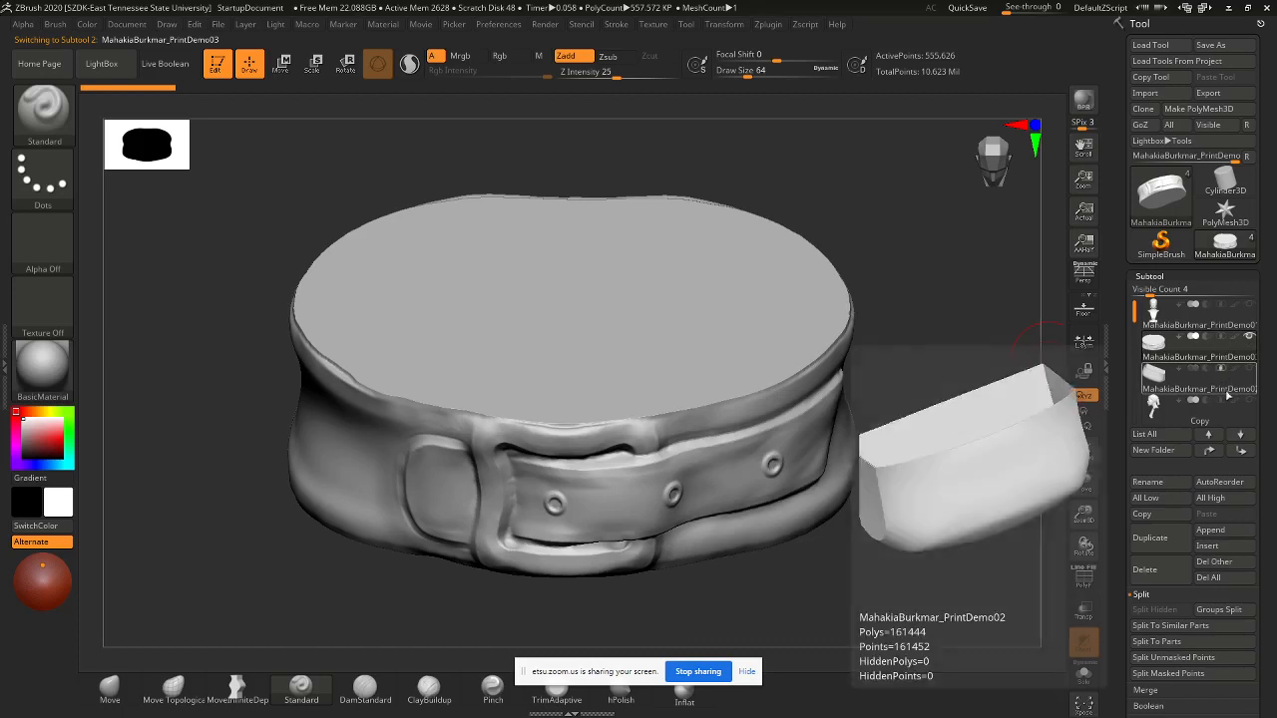
{"action": "left_click", "coordinate": [1237, 387]}
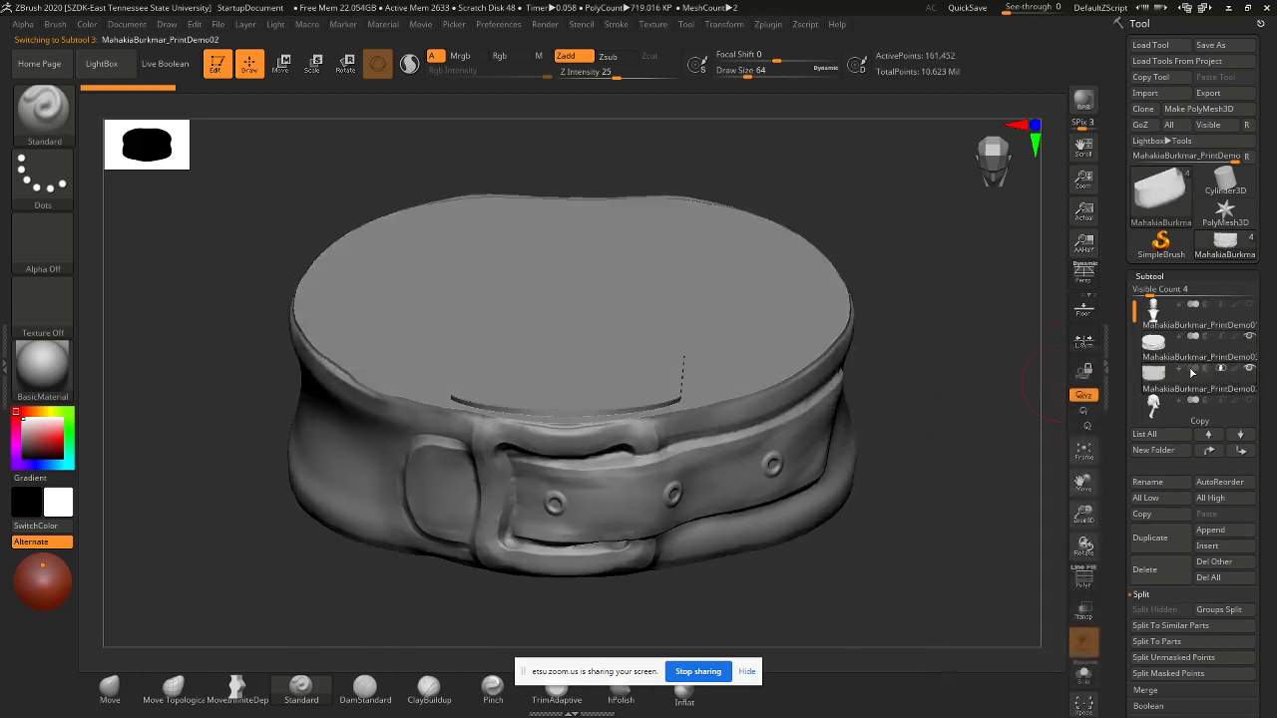
{"action": "left_click", "coordinate": [1249, 337]}
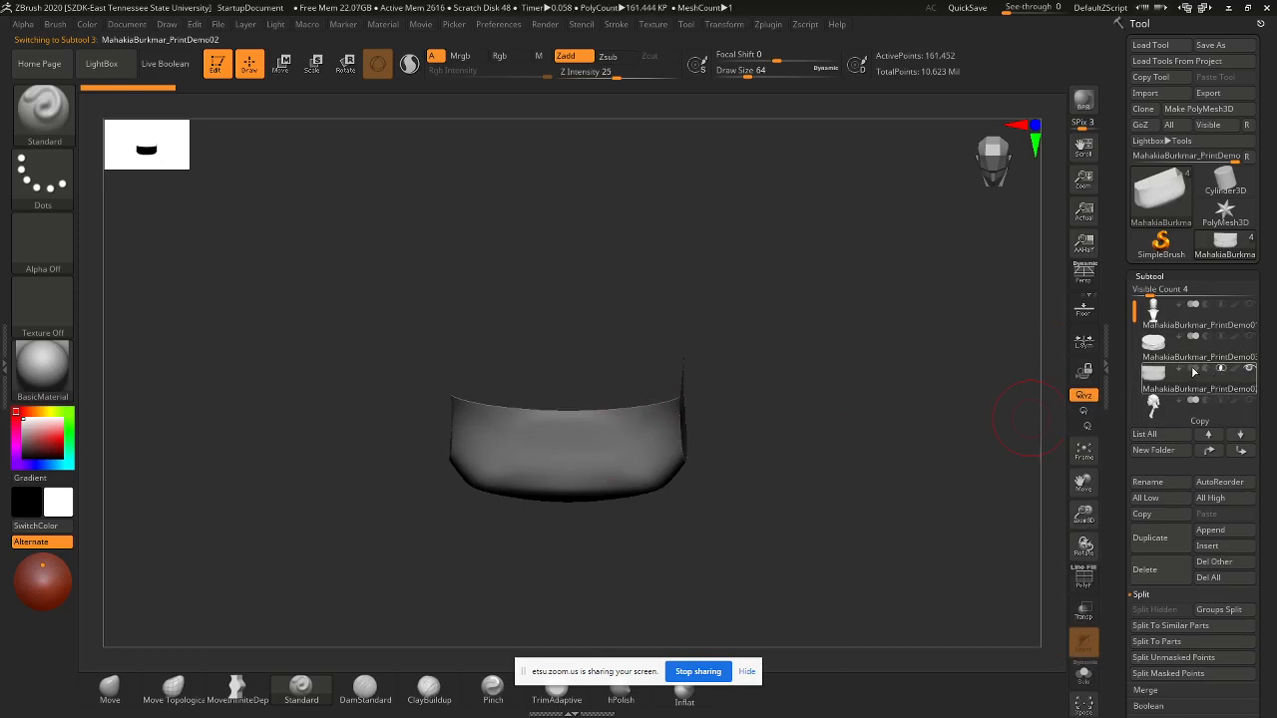
{"action": "left_click", "coordinate": [1148, 569]}
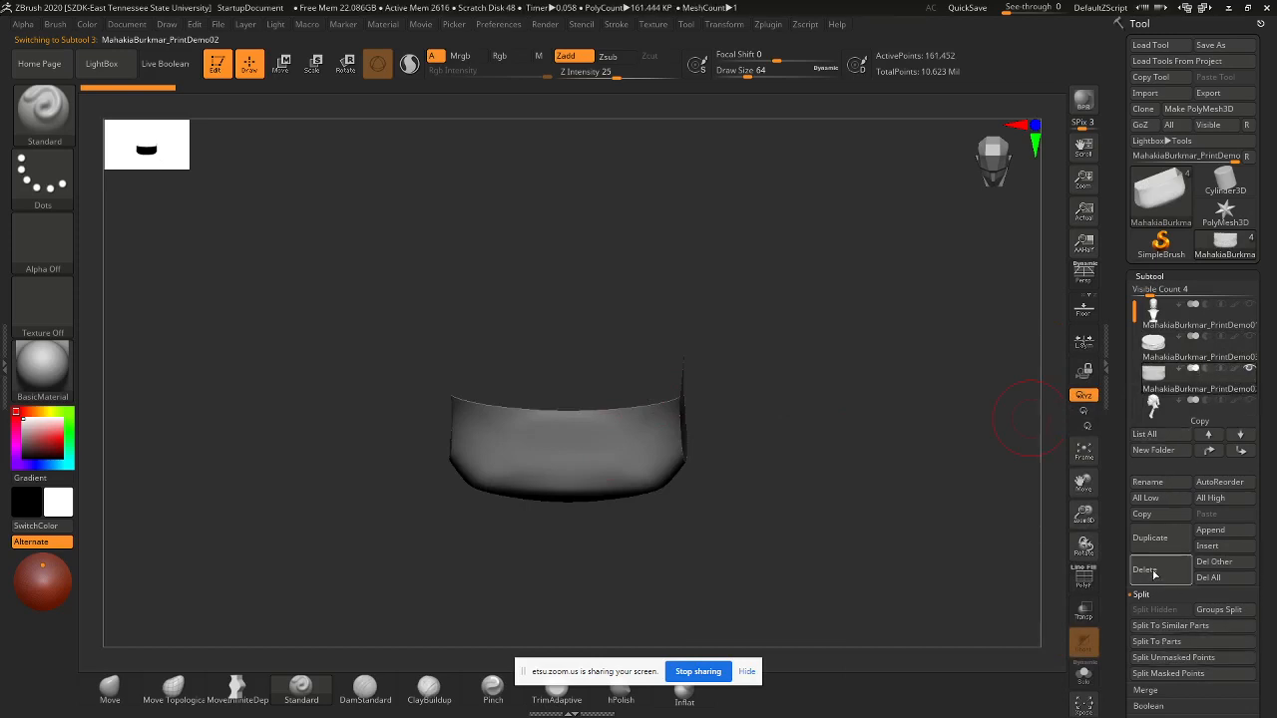
{"action": "left_click", "coordinate": [1037, 601]}
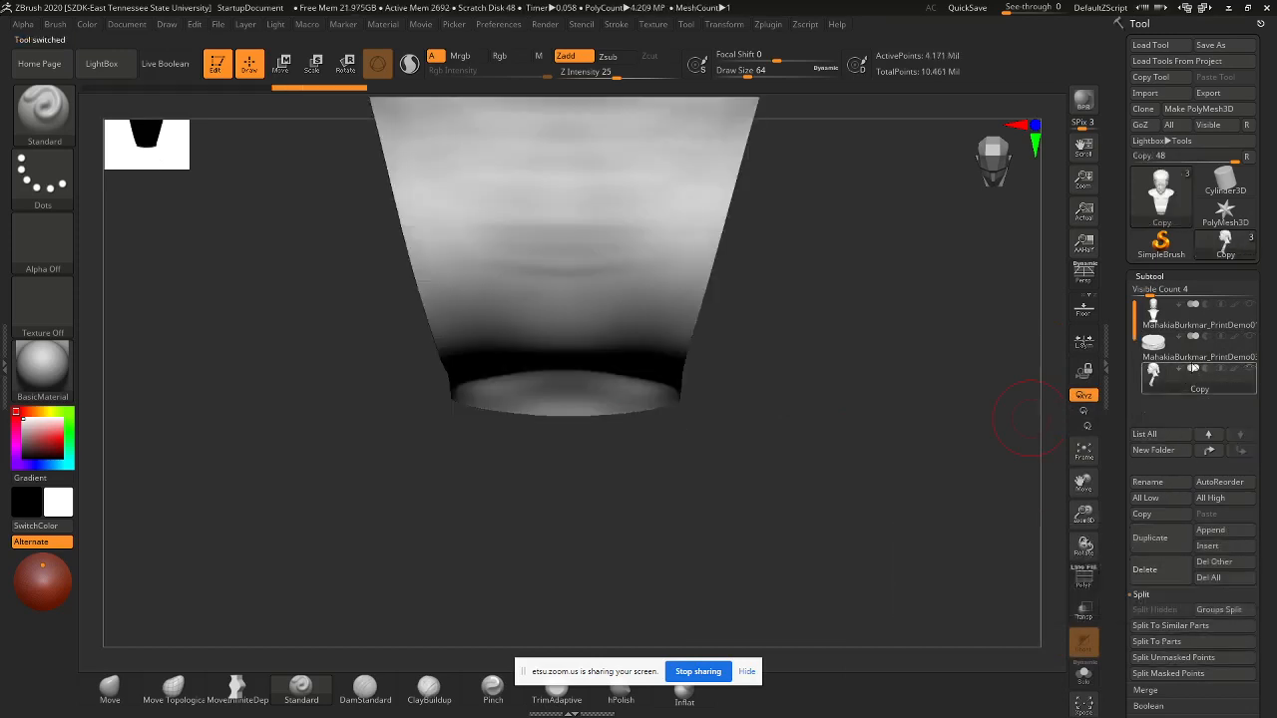
- Reveal the tall cone inside the belt and delete its subtool
{"action": "left_click", "coordinate": [1247, 368]}
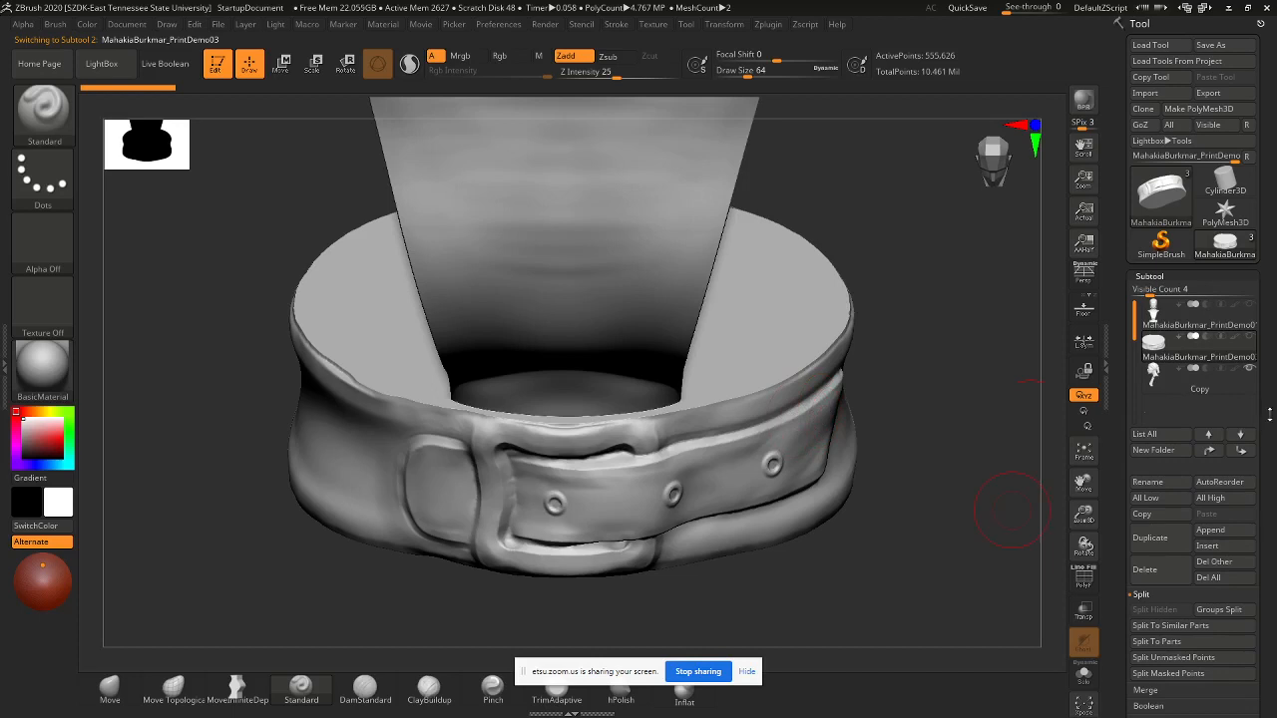
{"action": "scroll", "coordinate": [1219, 258], "scroll_direction": "down", "scroll_amount": 3}
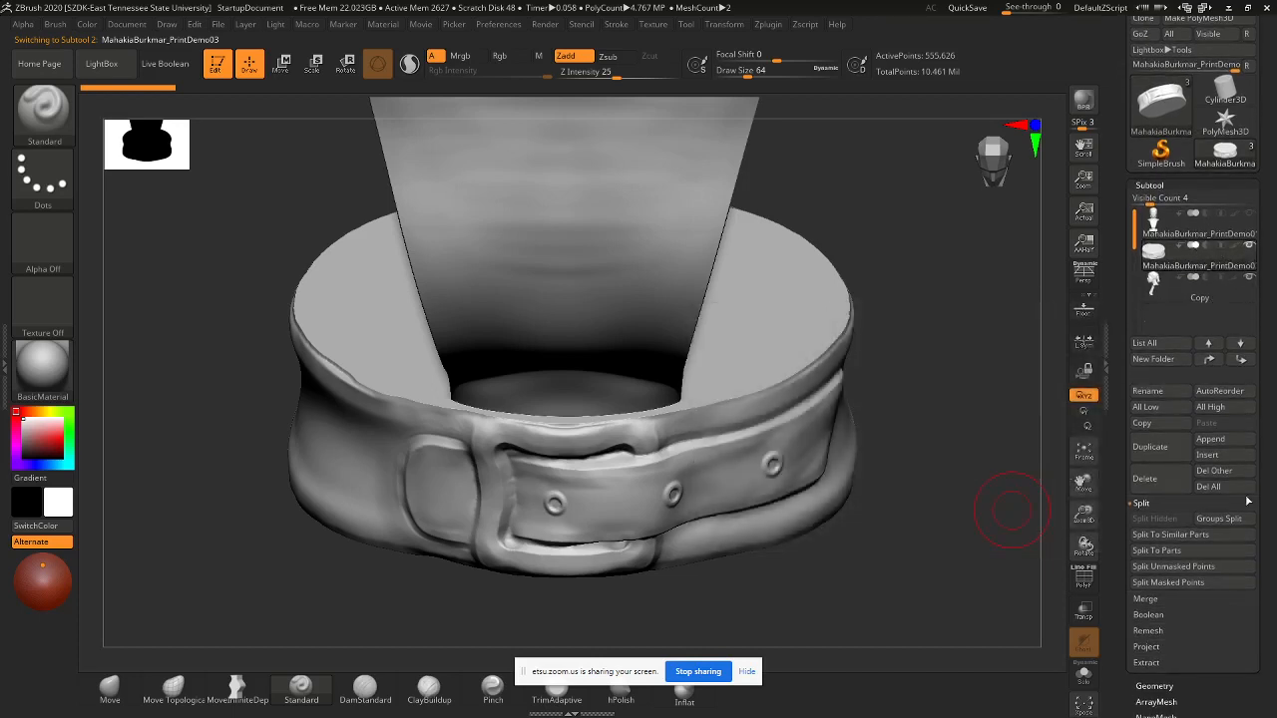
{"action": "left_click", "coordinate": [1146, 479]}
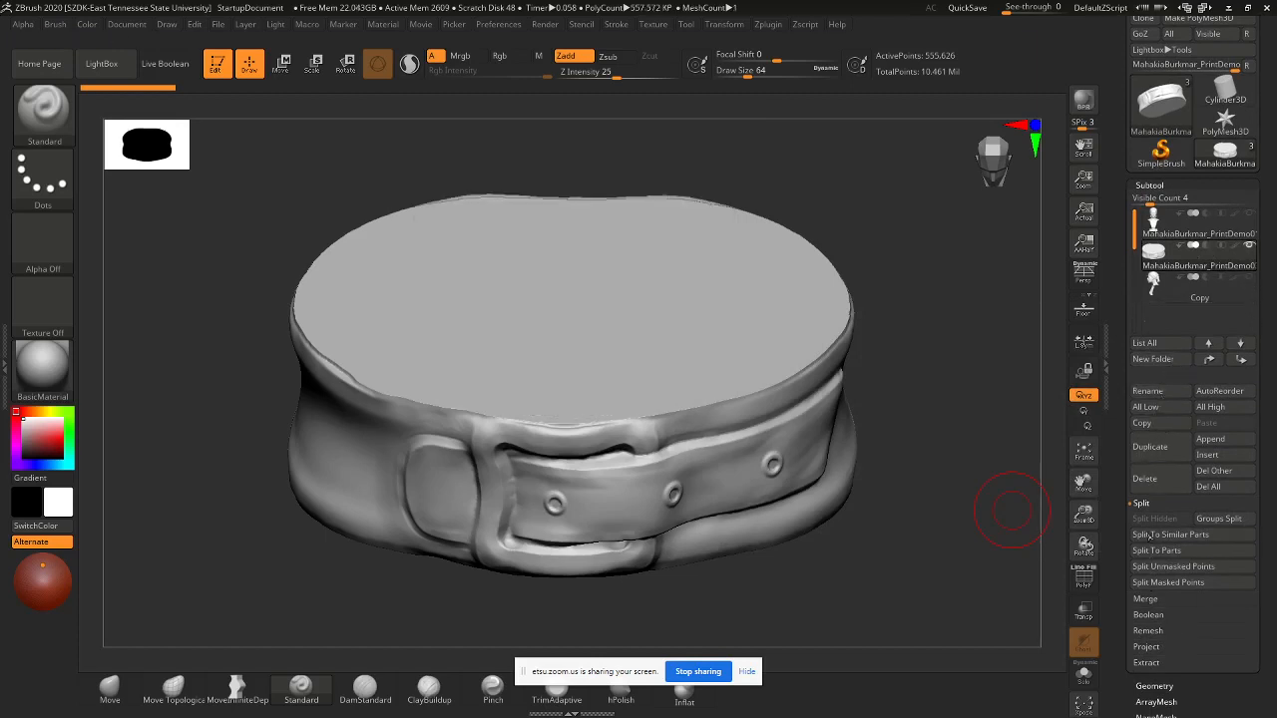
- DynaMesh the PrintDemo03 belt base at resolution 128
{"action": "left_click", "coordinate": [1181, 686]}
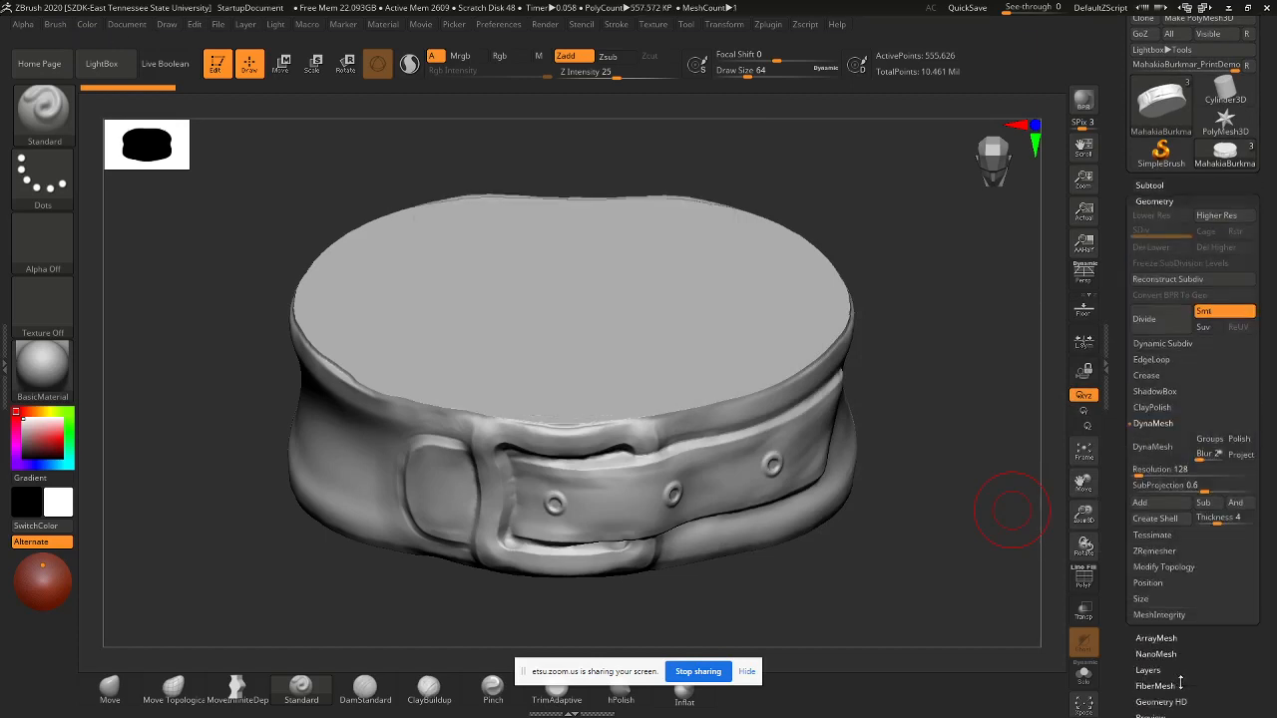
{"action": "left_click", "coordinate": [1152, 447]}
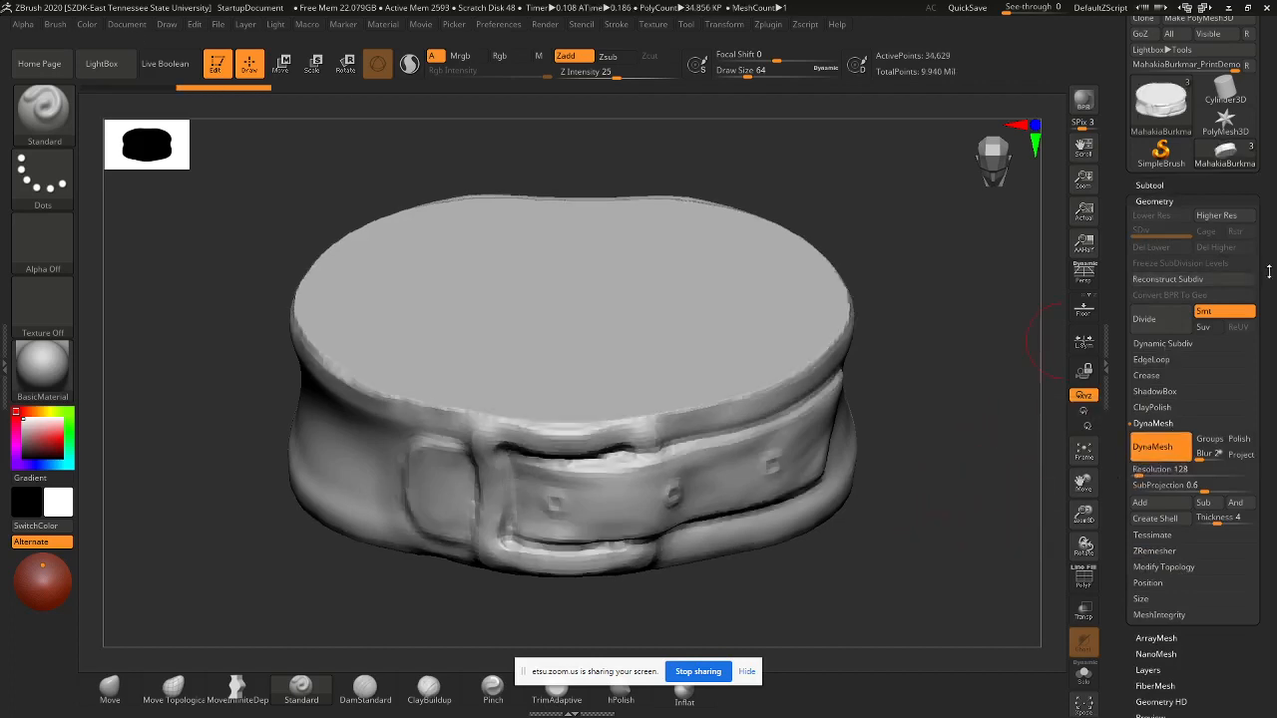
{"action": "left_click_drag", "start_coordinate": [1217, 295], "coordinate": [1219, 396]}
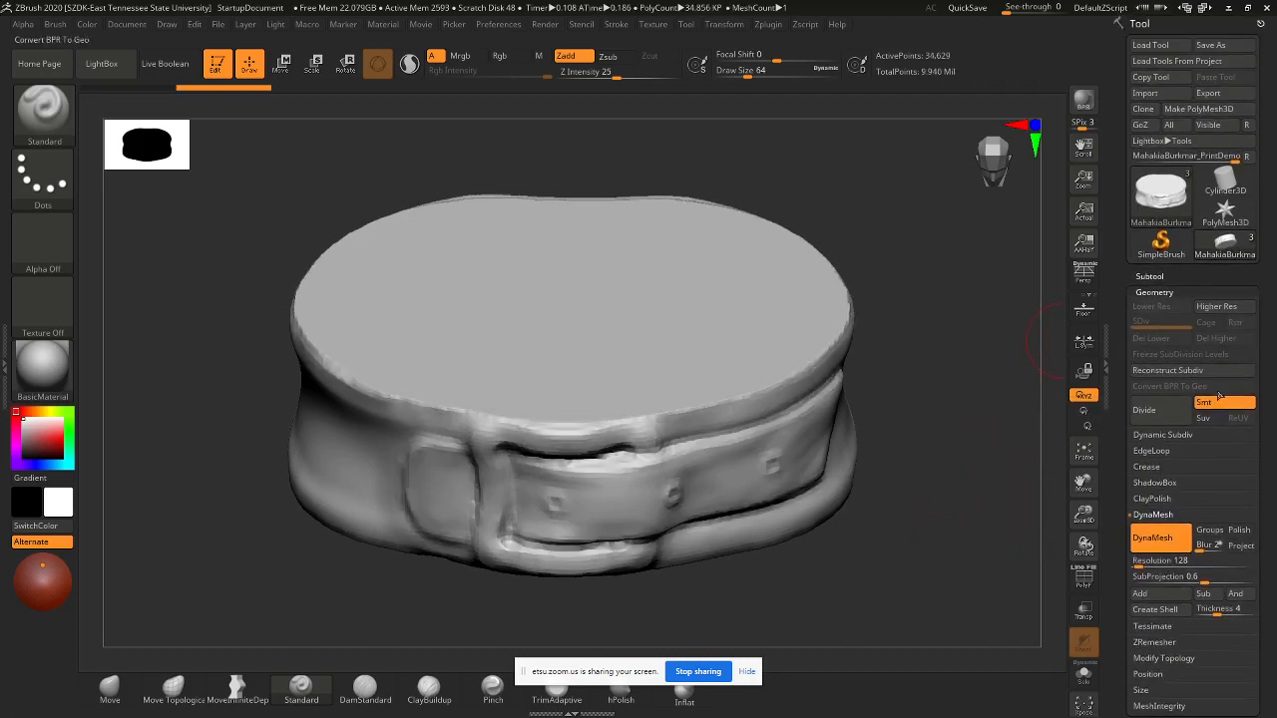
- Make the Copy bust subtool visible again
{"action": "left_click", "coordinate": [1145, 280]}
{"action": "mouse_move", "coordinate": [1173, 385]}
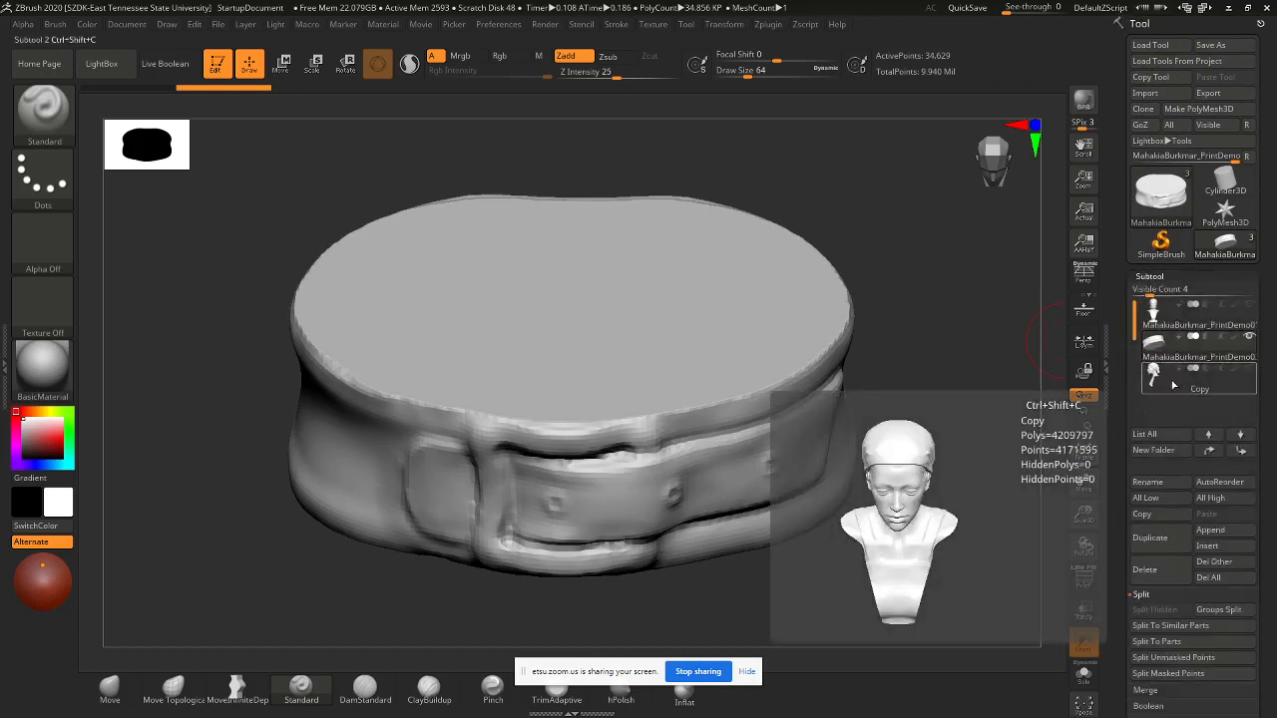
{"action": "left_click", "coordinate": [1251, 370]}
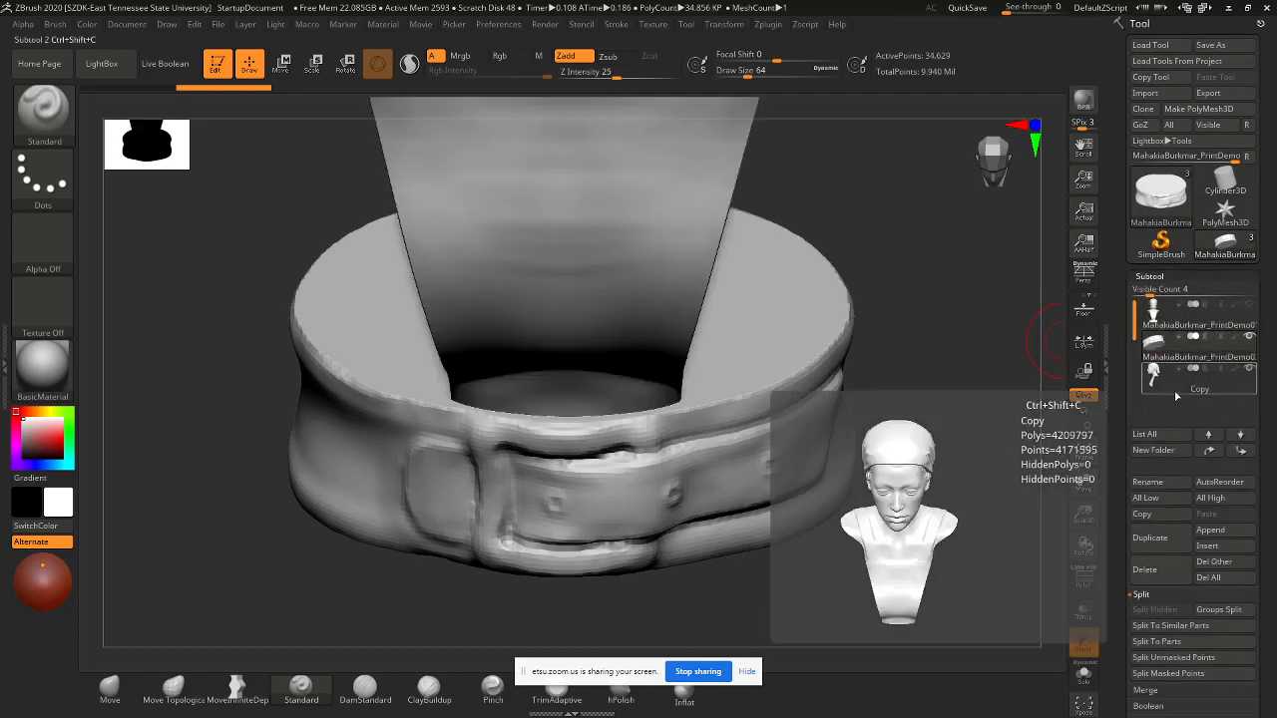
{"action": "mouse_move", "coordinate": [1186, 346]}
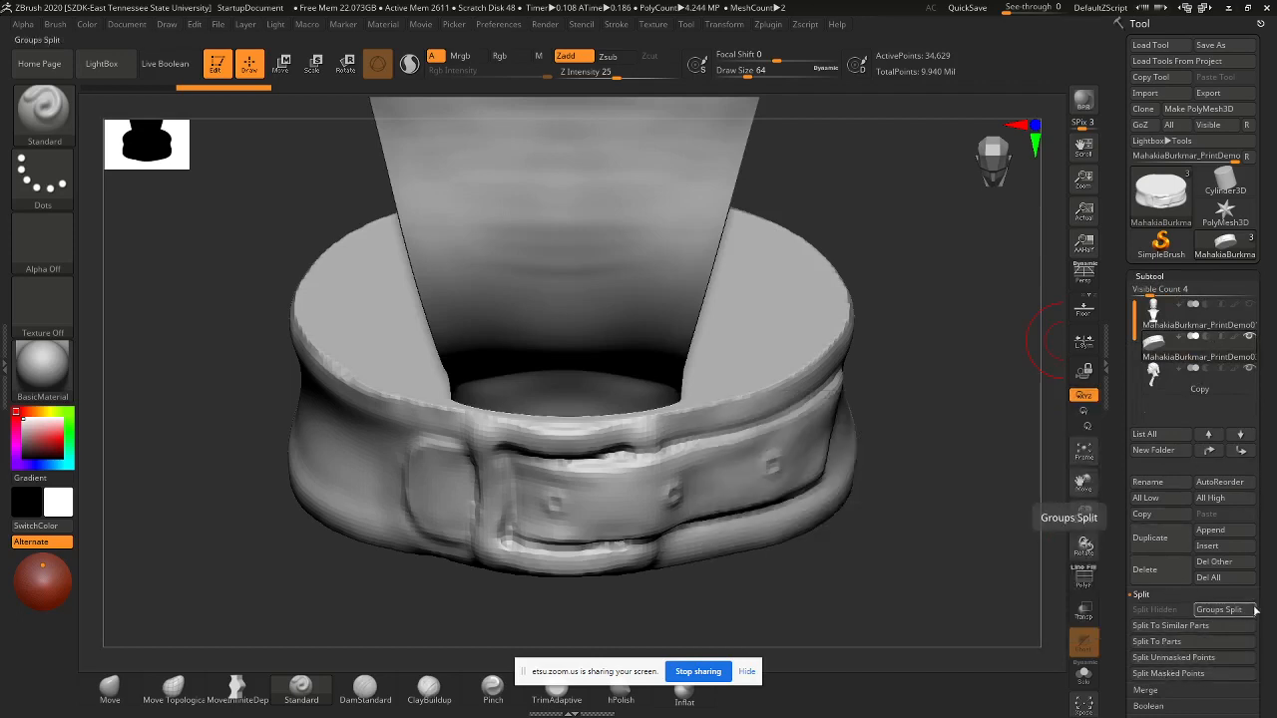
{"action": "left_click_drag", "start_coordinate": [1262, 609], "coordinate": [1261, 565]}
{"action": "scroll", "coordinate": [1257, 559], "scroll_direction": "down", "scroll_amount": 3}
- Merge the bust down into the belt base and re-DynaMesh them into one closed mesh
{"action": "left_click", "coordinate": [1160, 584]}
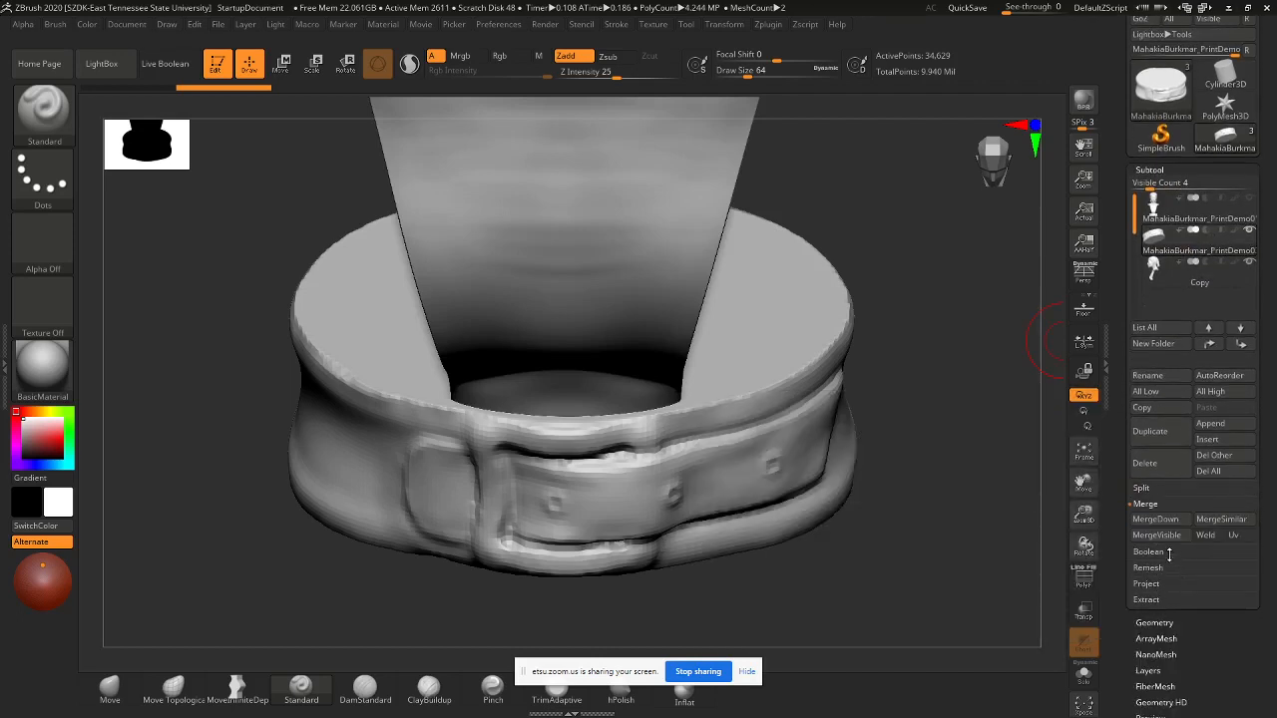
{"action": "left_click", "coordinate": [1153, 519]}
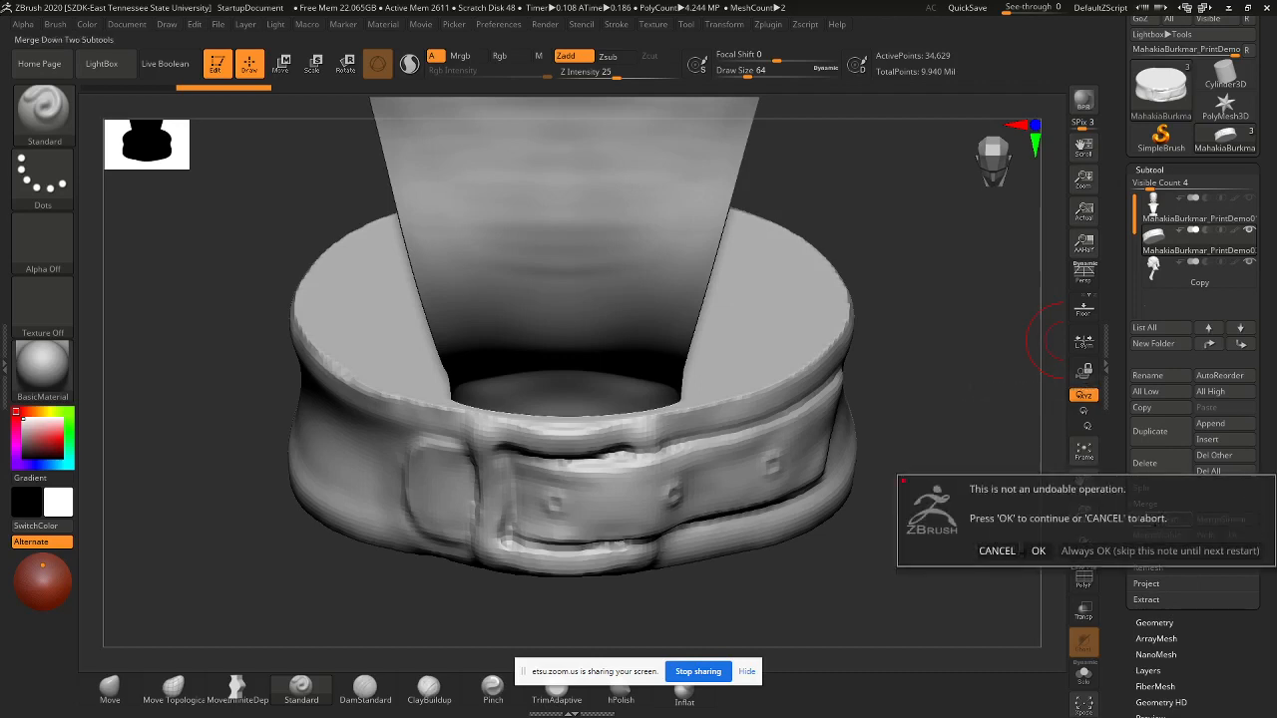
{"action": "left_click", "coordinate": [1039, 550]}
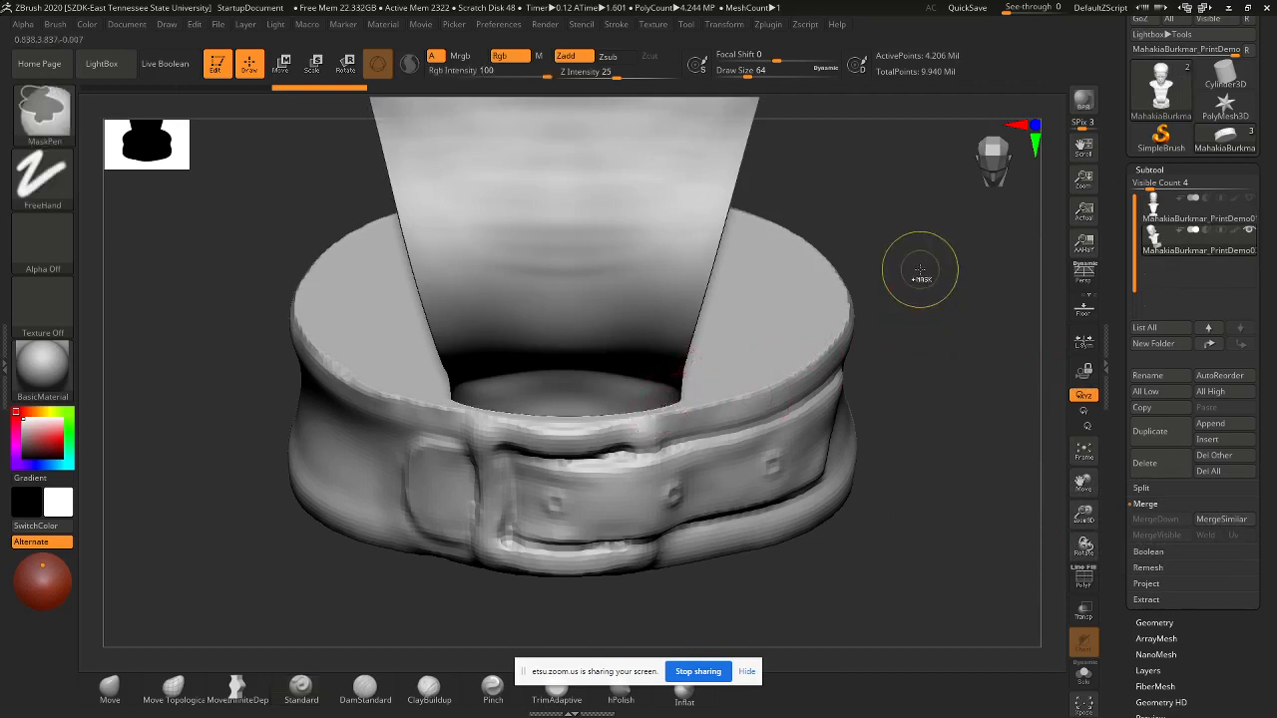
{"action": "left_click_drag", "start_coordinate": [919, 269], "coordinate": [919, 419], "text": "ctrl"}
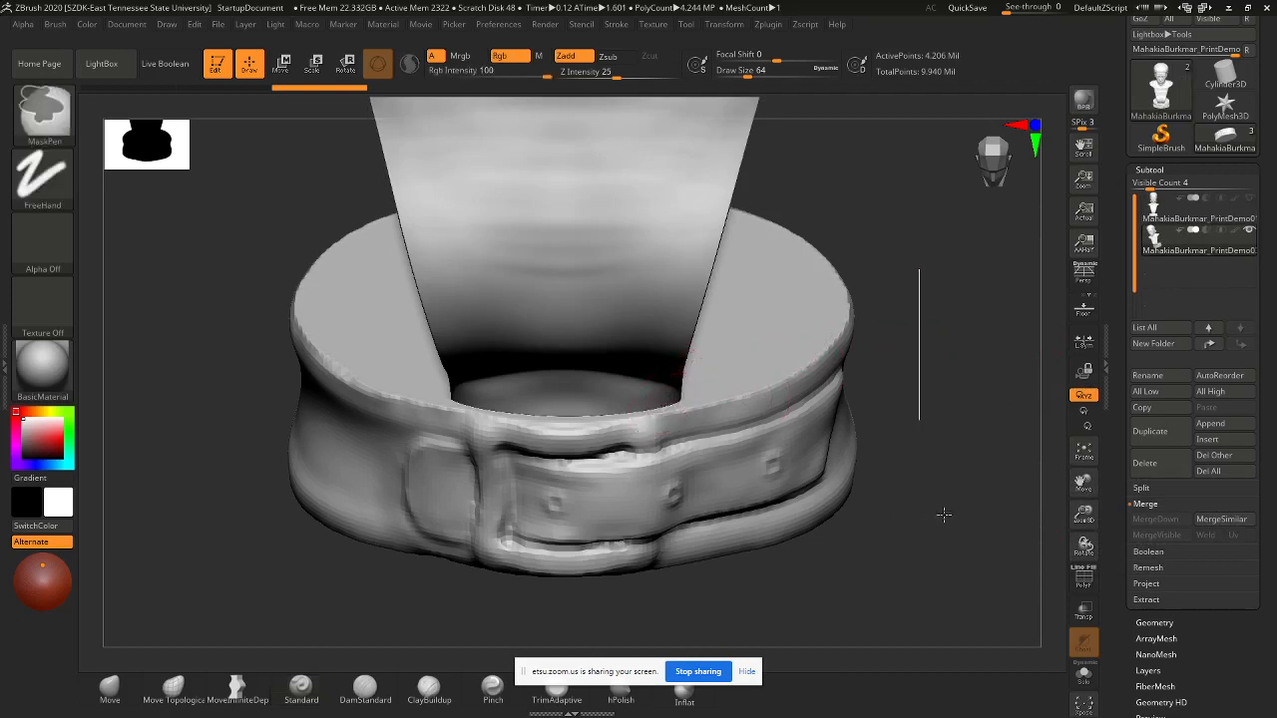
{"action": "left_click_drag", "start_coordinate": [930, 303], "coordinate": [824, 380], "text": "alt"}
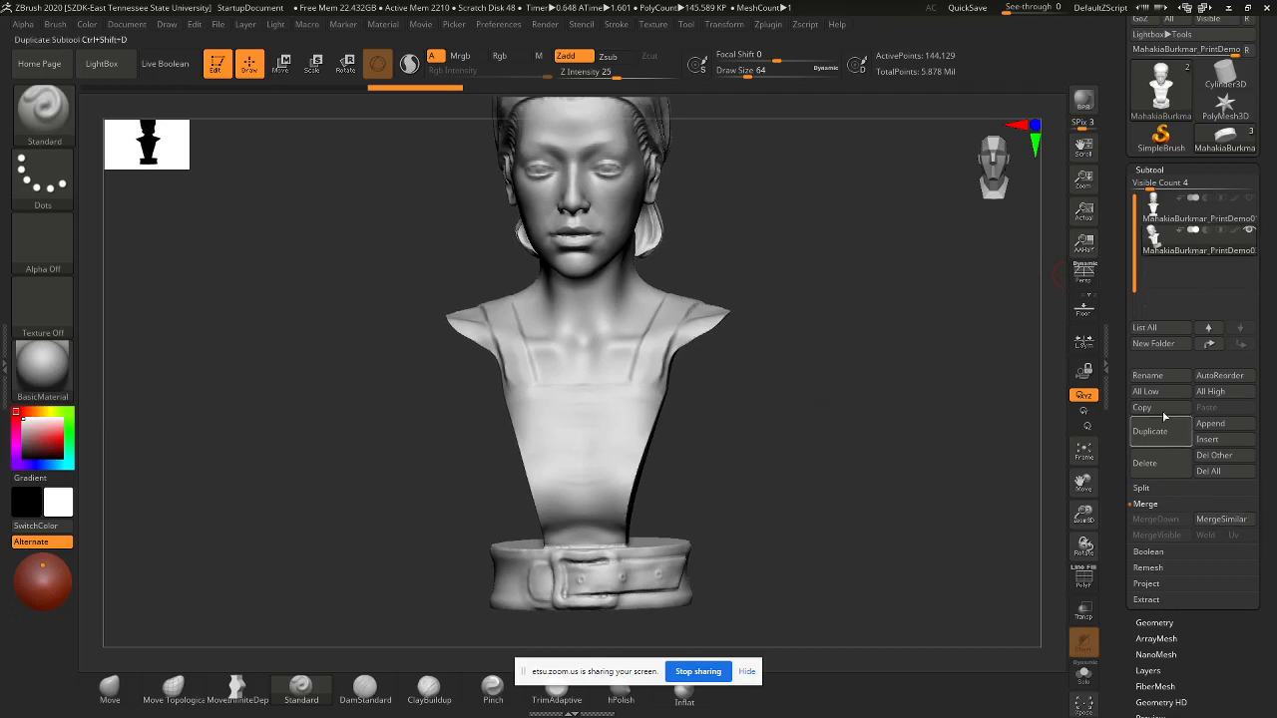
- Turn on PolyF to show polygroup colours and wireframe on the merged mesh
{"action": "left_click", "coordinate": [1155, 622]}
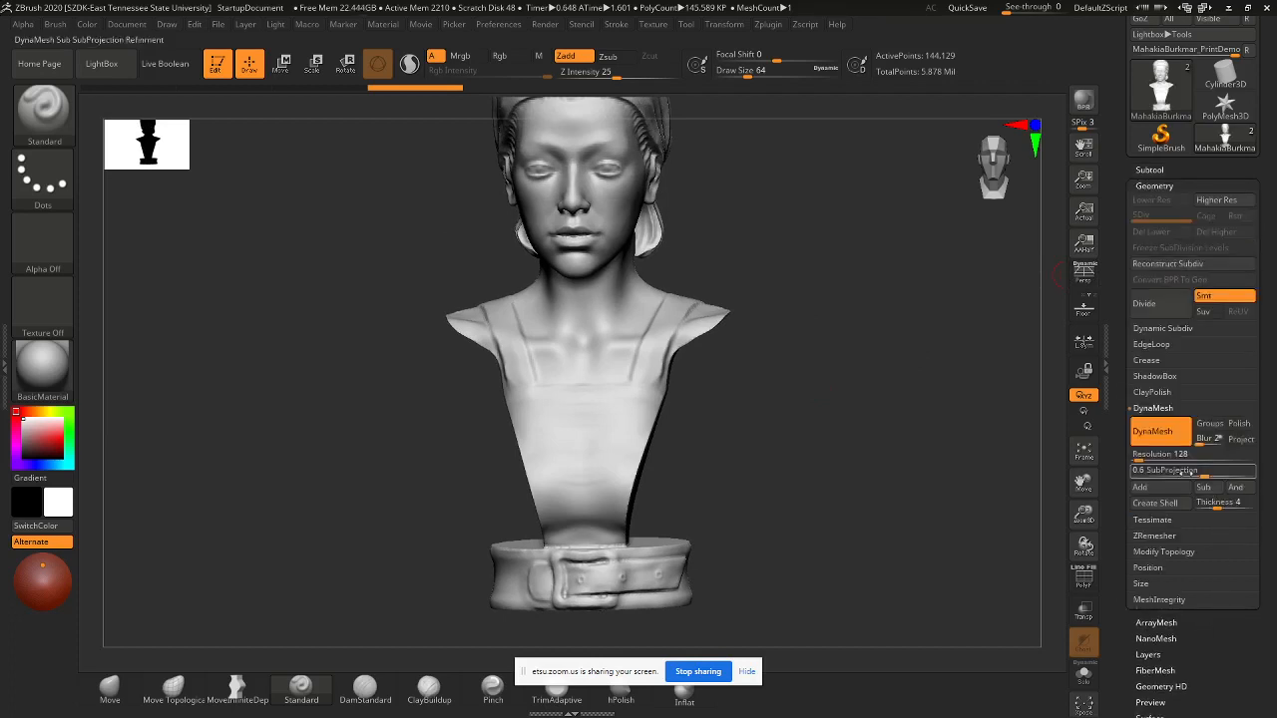
{"action": "left_click_drag", "start_coordinate": [926, 407], "coordinate": [801, 364]}
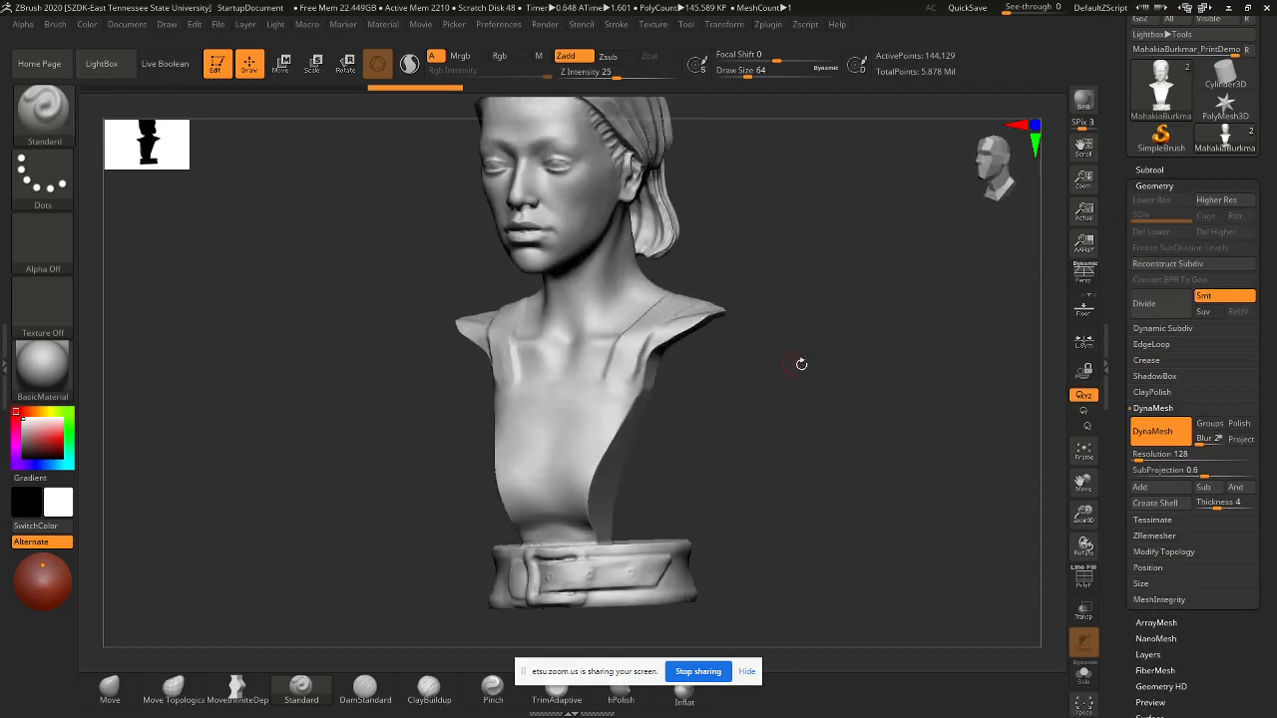
{"action": "left_click", "coordinate": [1085, 579]}
{"action": "left_click_drag", "start_coordinate": [812, 430], "coordinate": [815, 485]}
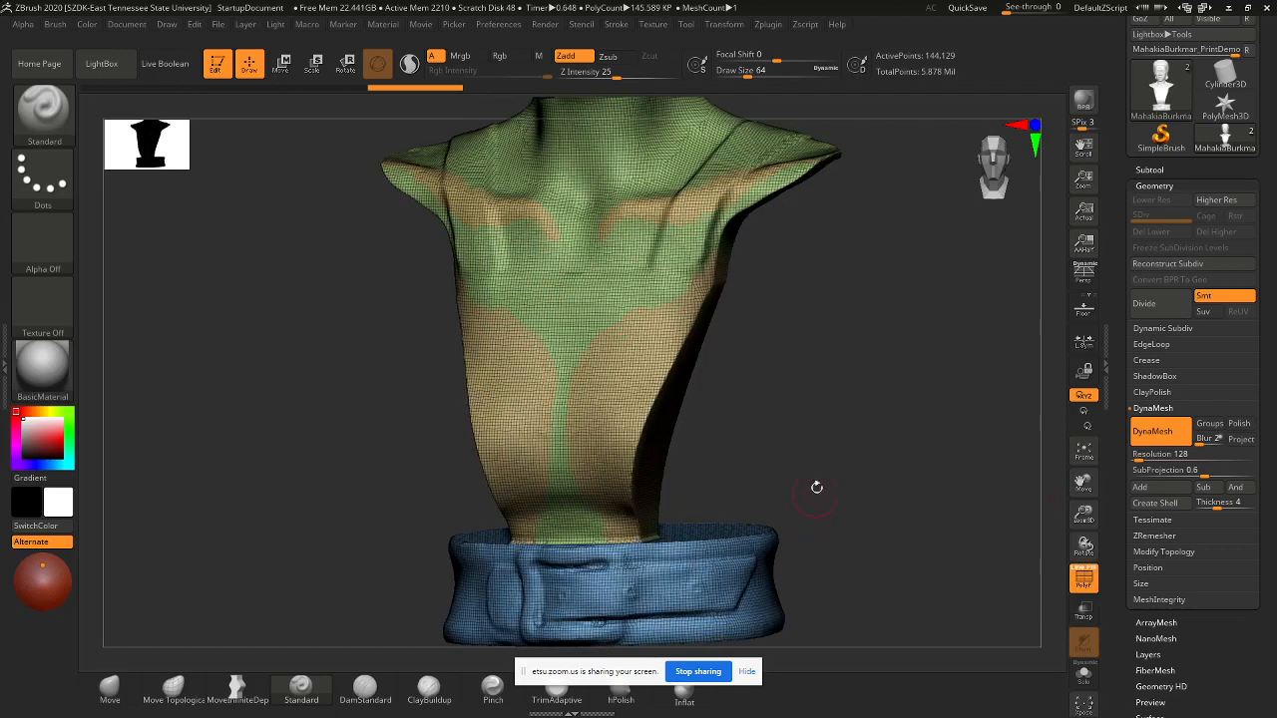
- Set the DynaMesh resolution to 56 and re-DynaMesh the bust and base
{"action": "left_click", "coordinate": [1160, 457]}
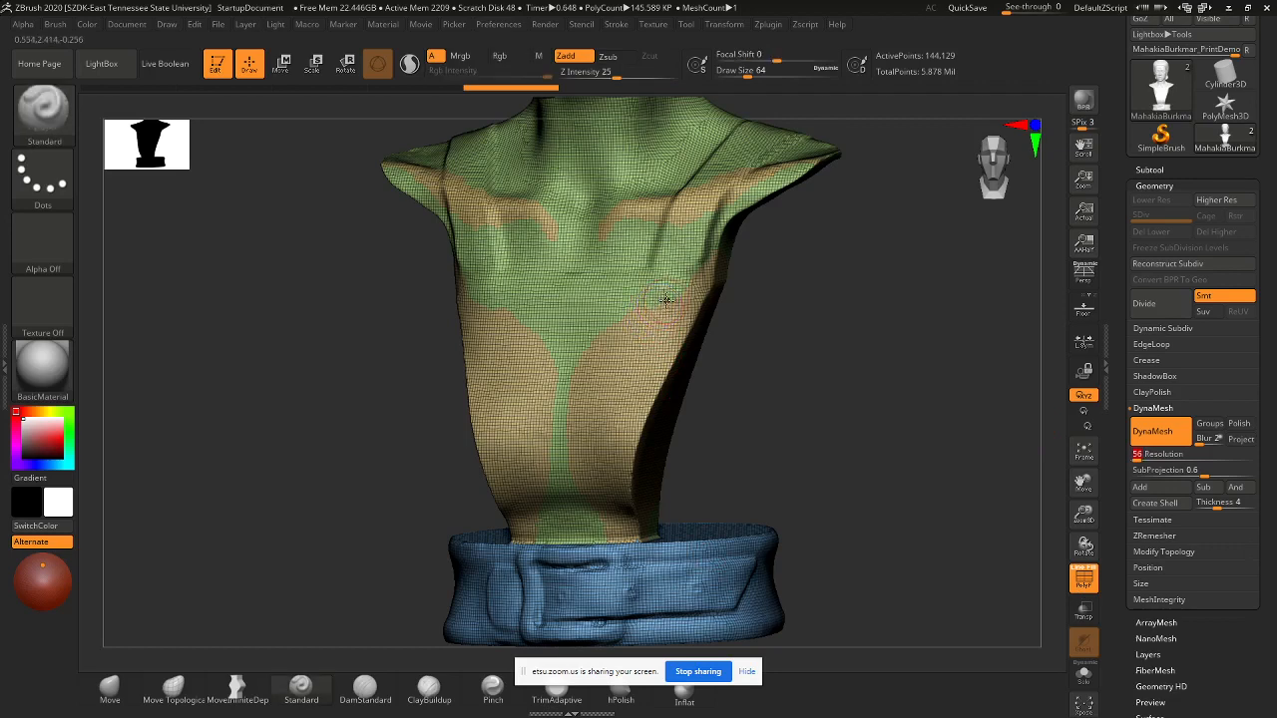
{"action": "key", "text": "shift"}
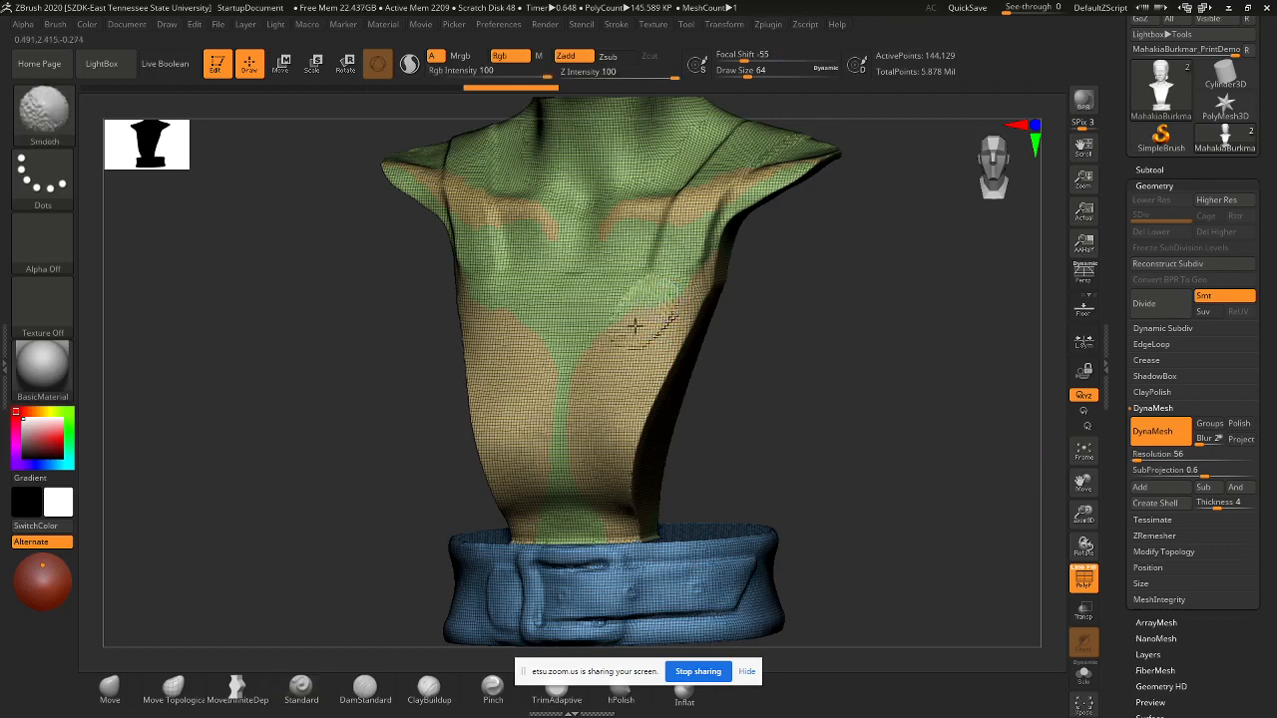
{"action": "left_click_drag", "start_coordinate": [801, 288], "coordinate": [792, 433], "text": "ctrl"}
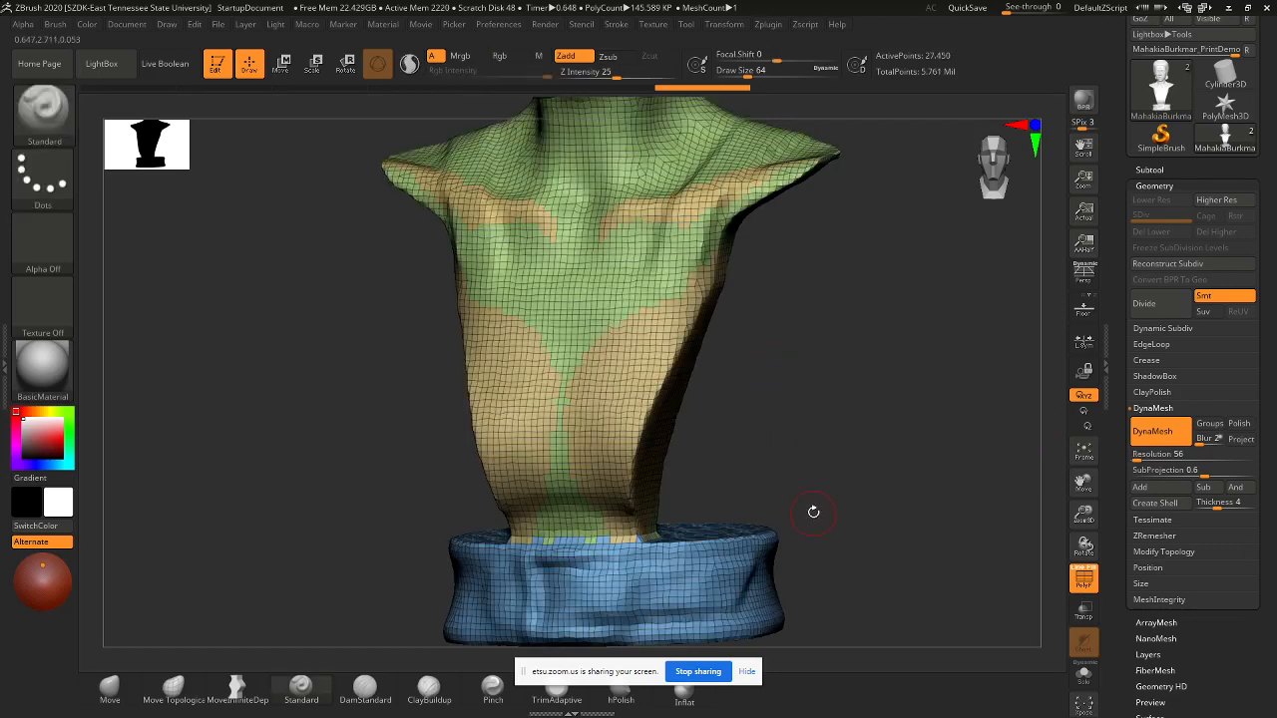
- Zoom out and tilt the view to look down on the whole bust and base
{"action": "left_click_drag", "start_coordinate": [830, 349], "coordinate": [798, 428], "text": "alt"}
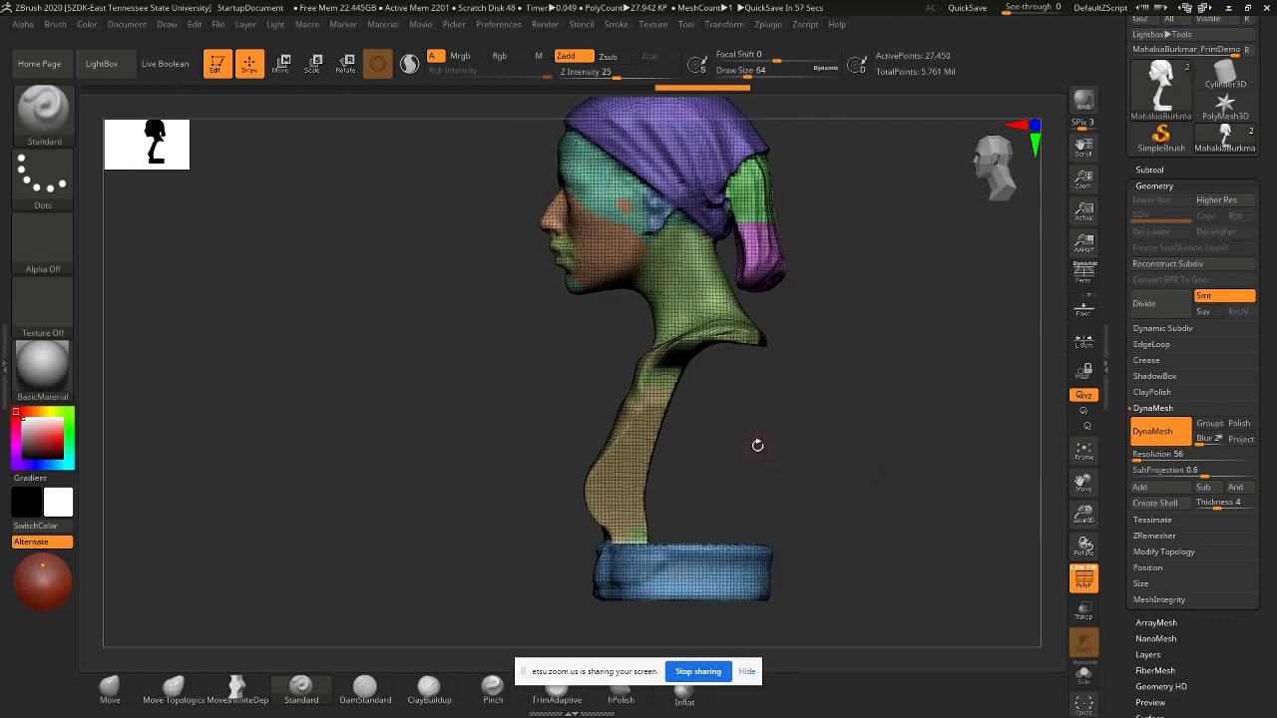
{"action": "mouse_move", "coordinate": [758, 445]}
{"action": "left_mouse_down"}
{"action": "mouse_move", "coordinate": [769, 490]}
{"action": "mouse_move", "coordinate": [767, 470]}
{"action": "mouse_move", "coordinate": [789, 490]}
{"action": "mouse_move", "coordinate": [820, 403]}
{"action": "mouse_move", "coordinate": [801, 379]}
{"action": "mouse_move", "coordinate": [830, 421]}
{"action": "mouse_move", "coordinate": [829, 365]}
{"action": "mouse_move", "coordinate": [806, 368]}
{"action": "mouse_move", "coordinate": [835, 280]}
{"action": "mouse_move", "coordinate": [818, 516]}
{"action": "mouse_move", "coordinate": [811, 470]}
{"action": "mouse_move", "coordinate": [841, 419]}
{"action": "mouse_move", "coordinate": [748, 440]}
{"action": "mouse_move", "coordinate": [569, 369]}
{"action": "mouse_move", "coordinate": [569, 357]}
{"action": "left_mouse_up"}
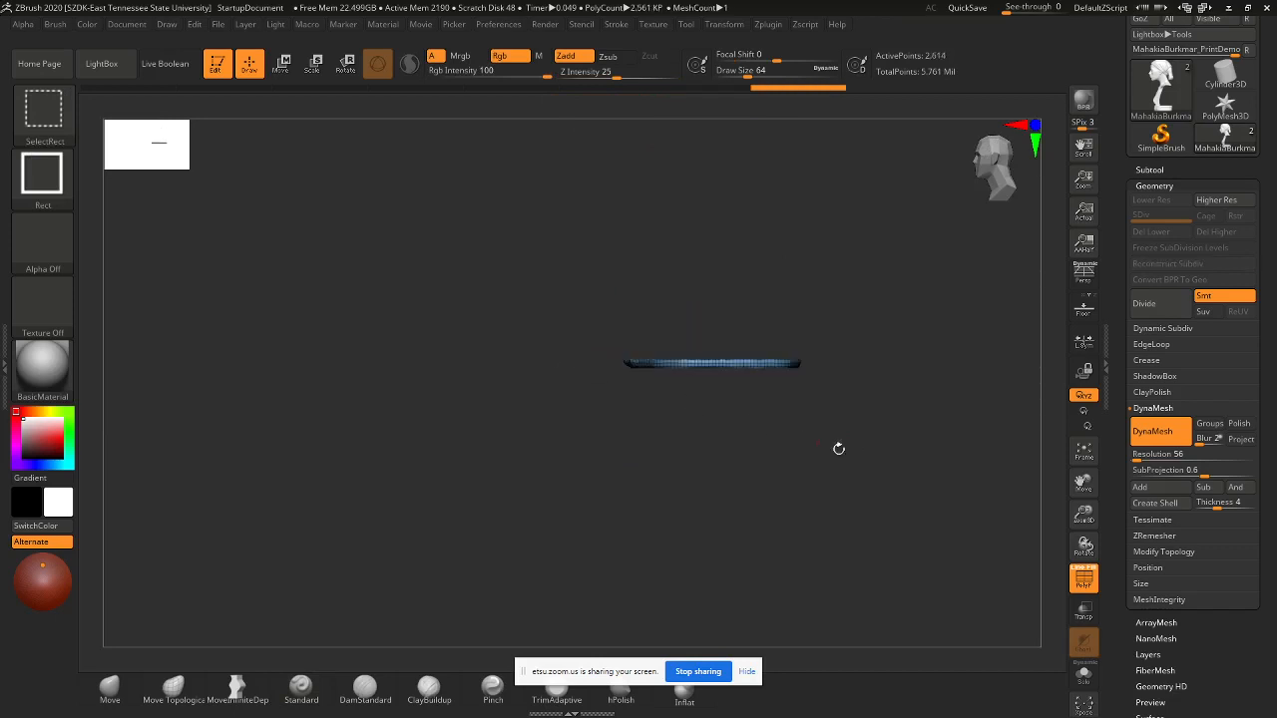
- Hide everything except the base slab and turn it to an edge-on side view
{"action": "left_click_drag", "start_coordinate": [838, 447], "coordinate": [895, 364]}
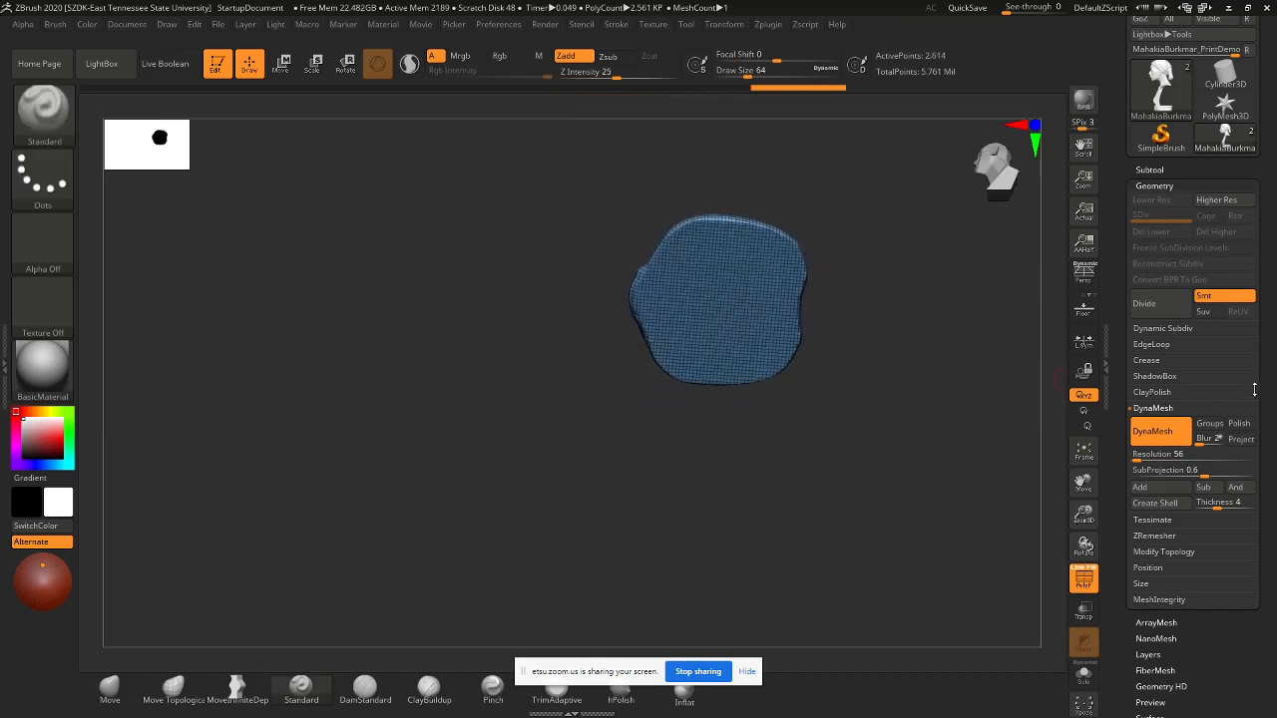
{"action": "scroll", "coordinate": [1259, 391], "scroll_direction": "down", "scroll_amount": 5}
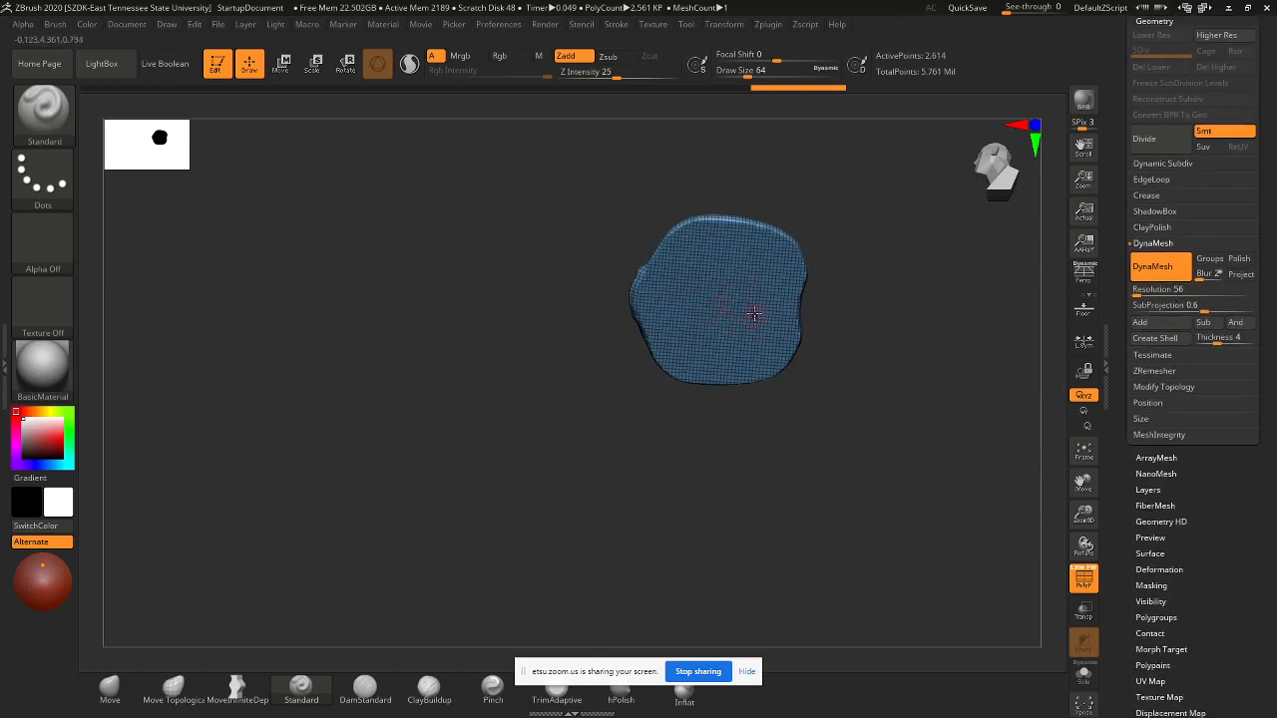
{"action": "left_click_drag", "start_coordinate": [858, 330], "coordinate": [786, 398]}
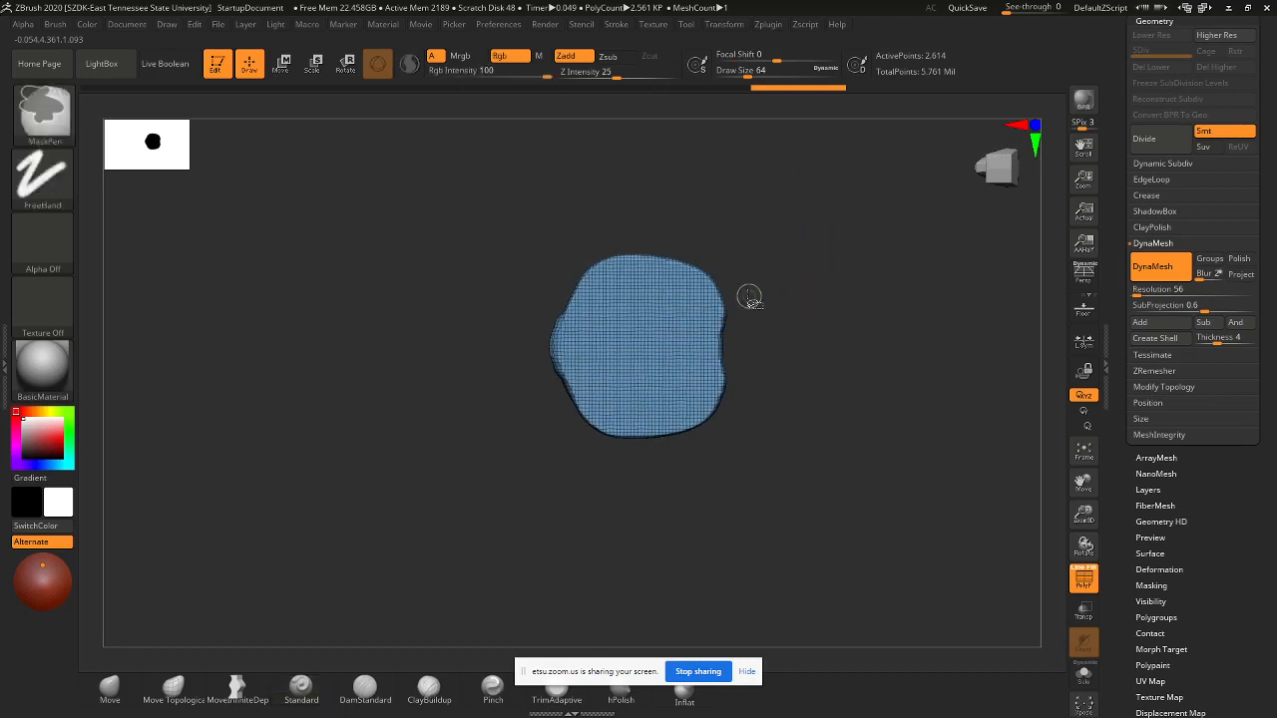
- Hide the slab's top, bottom and sides until only a small central square remains
{"action": "left_click_drag", "start_coordinate": [448, 212], "coordinate": [864, 317], "text": "ctrl+shift"}
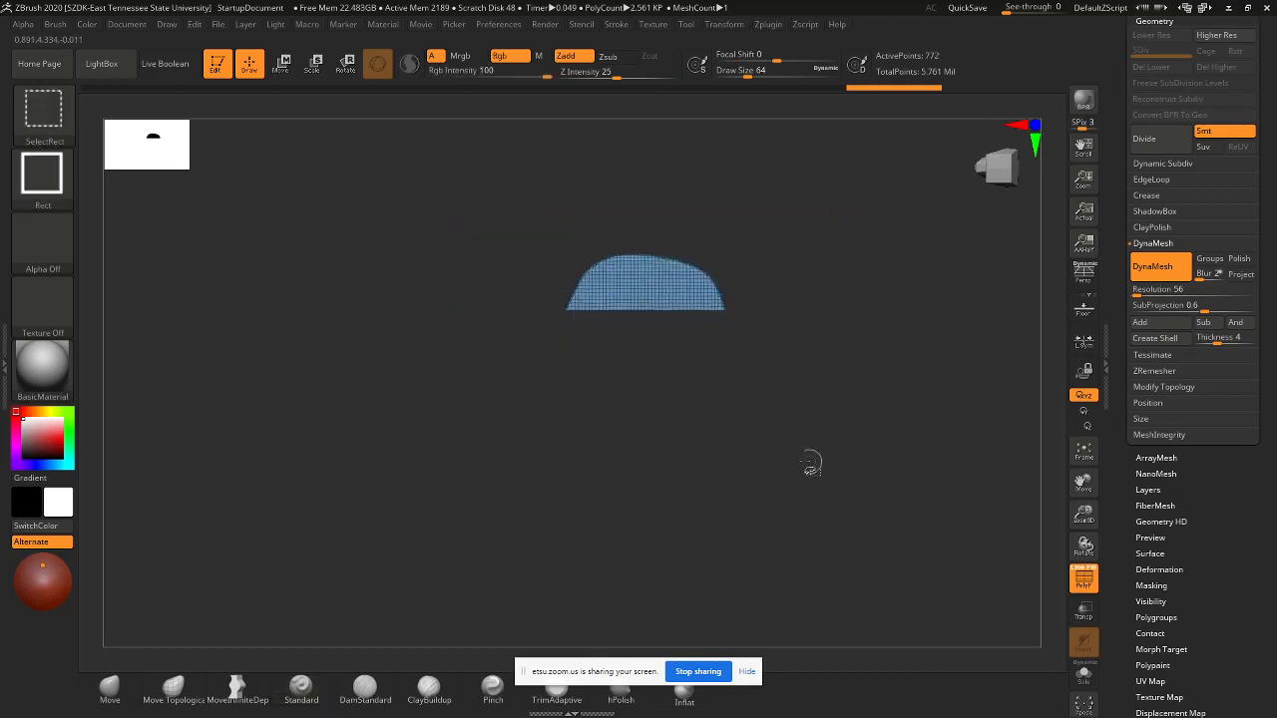
{"action": "left_click", "coordinate": [793, 439], "text": "ctrl+shift"}
{"action": "left_click_drag", "start_coordinate": [499, 200], "coordinate": [855, 316], "text": "ctrl+alt+shift"}
{"action": "left_click_drag", "start_coordinate": [820, 499], "coordinate": [483, 369], "text": "ctrl+alt+shift"}
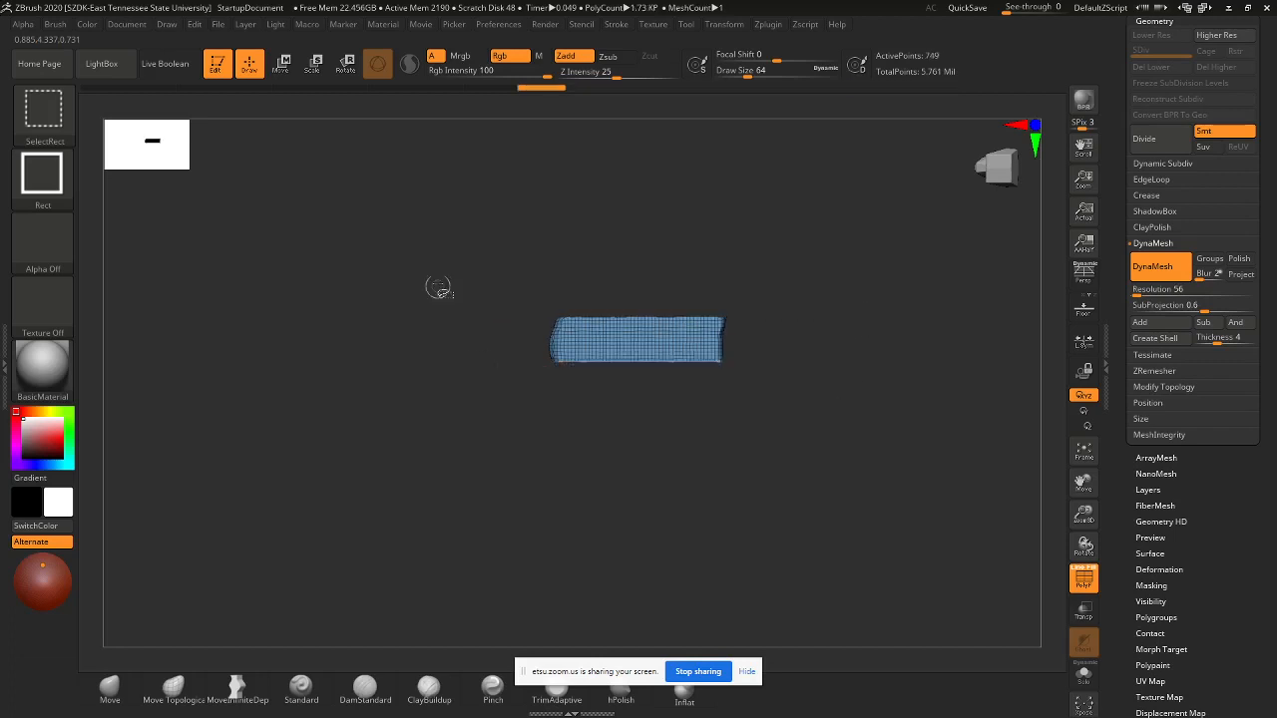
{"action": "left_click_drag", "start_coordinate": [452, 274], "coordinate": [611, 457], "text": "ctrl+alt+shift"}
{"action": "left_click_drag", "start_coordinate": [784, 431], "coordinate": [656, 266], "text": "ctrl+alt+shift"}
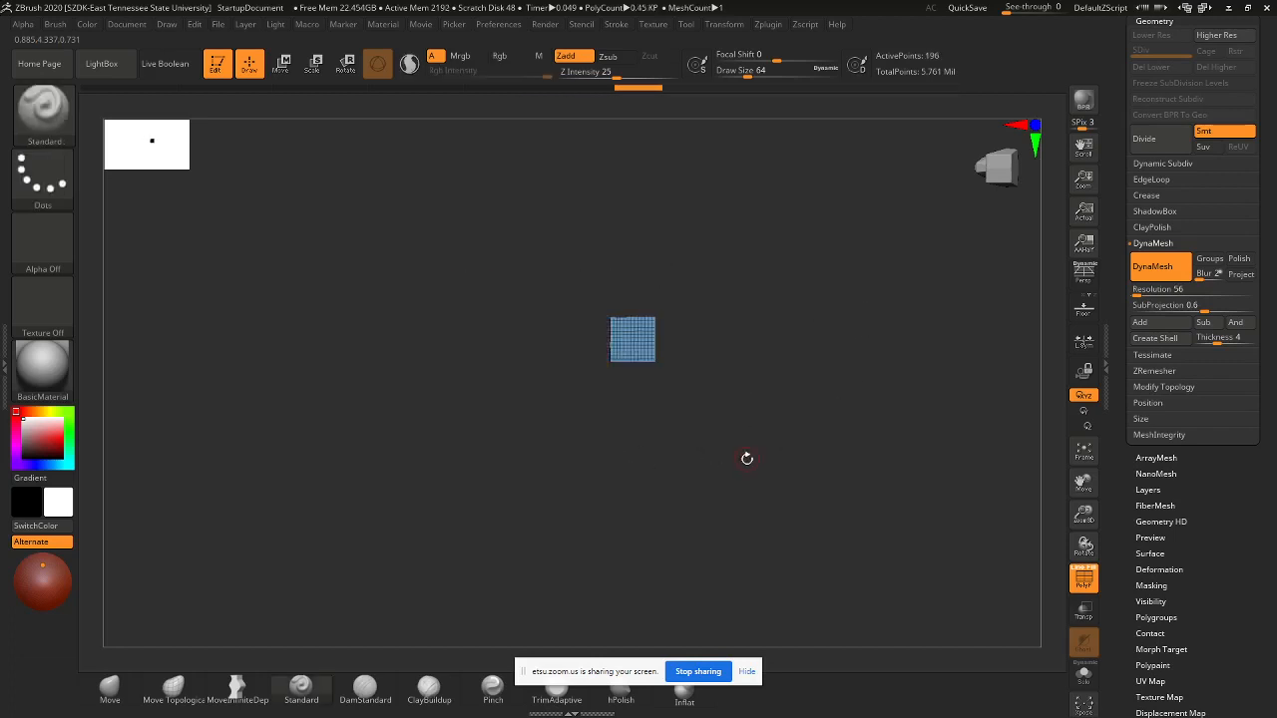
{"action": "left_click_drag", "start_coordinate": [747, 458], "coordinate": [747, 379]}
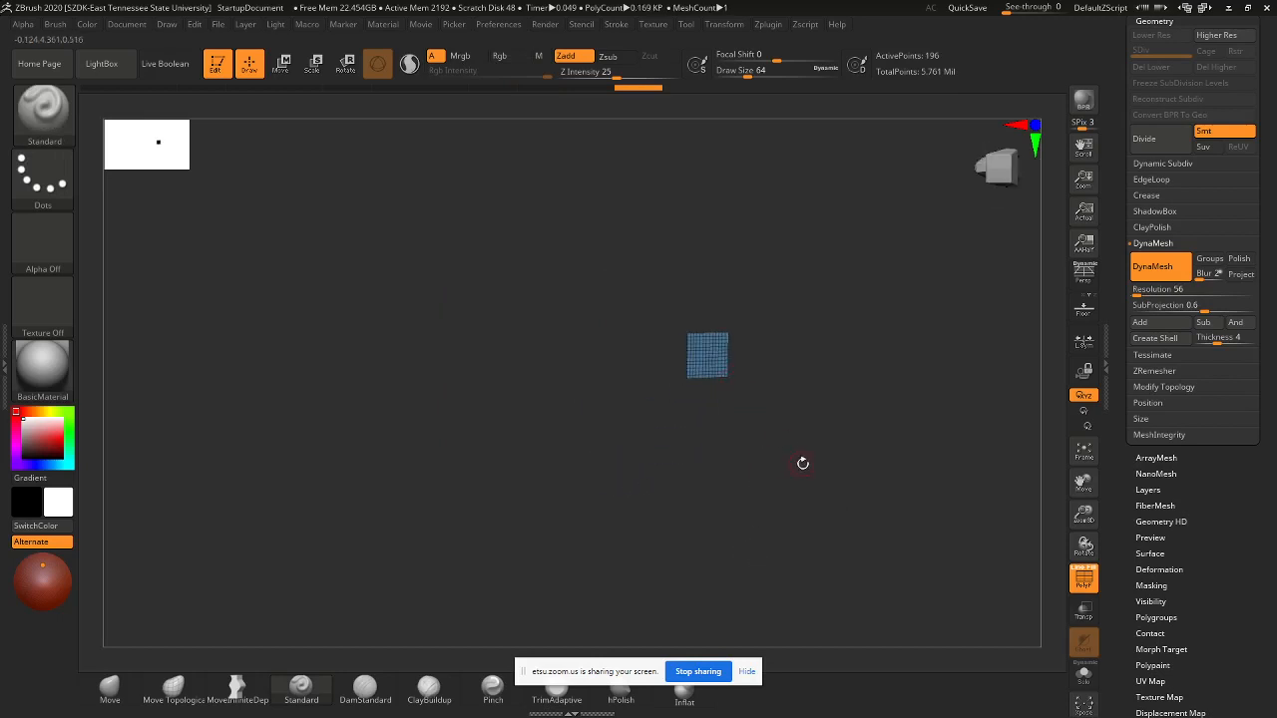
{"action": "scroll", "coordinate": [1245, 559], "scroll_direction": "down", "scroll_amount": 5}
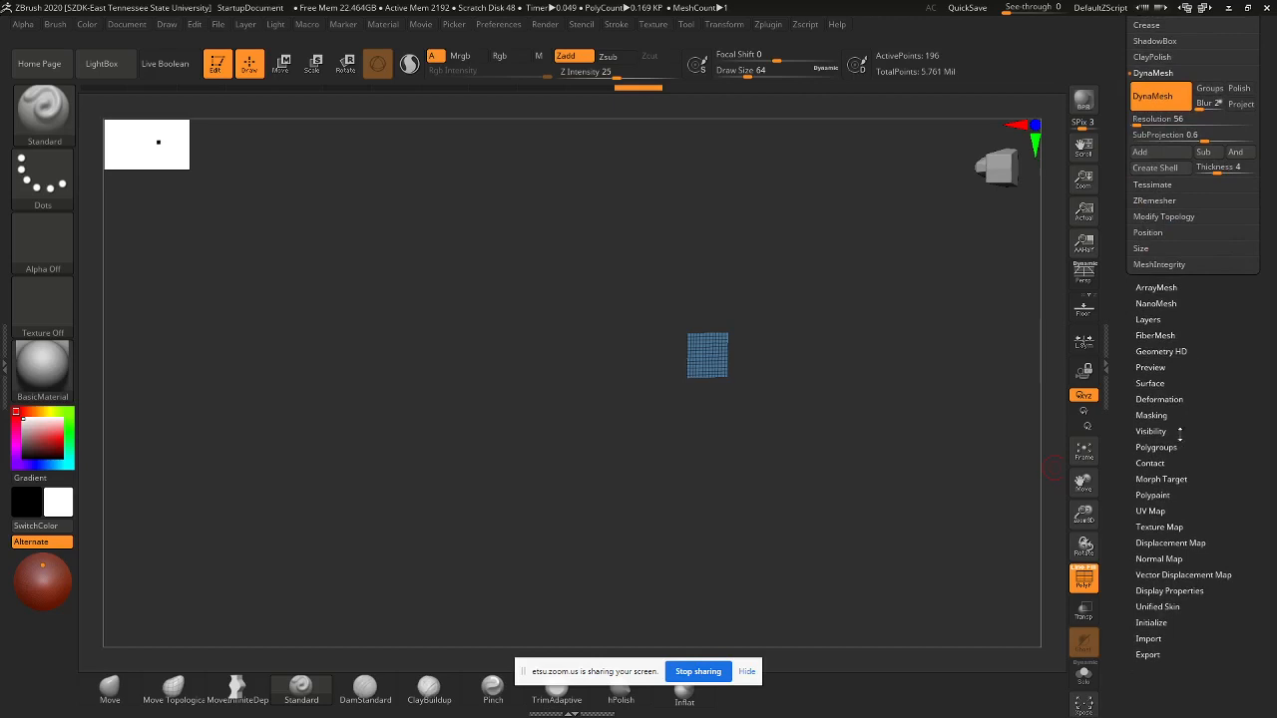
- Make the visible square its own polygroup with GroupVisible, then reveal the rest of the model
{"action": "left_click", "coordinate": [1157, 447]}
{"action": "scroll", "coordinate": [1238, 447], "scroll_direction": "up", "scroll_amount": 4}
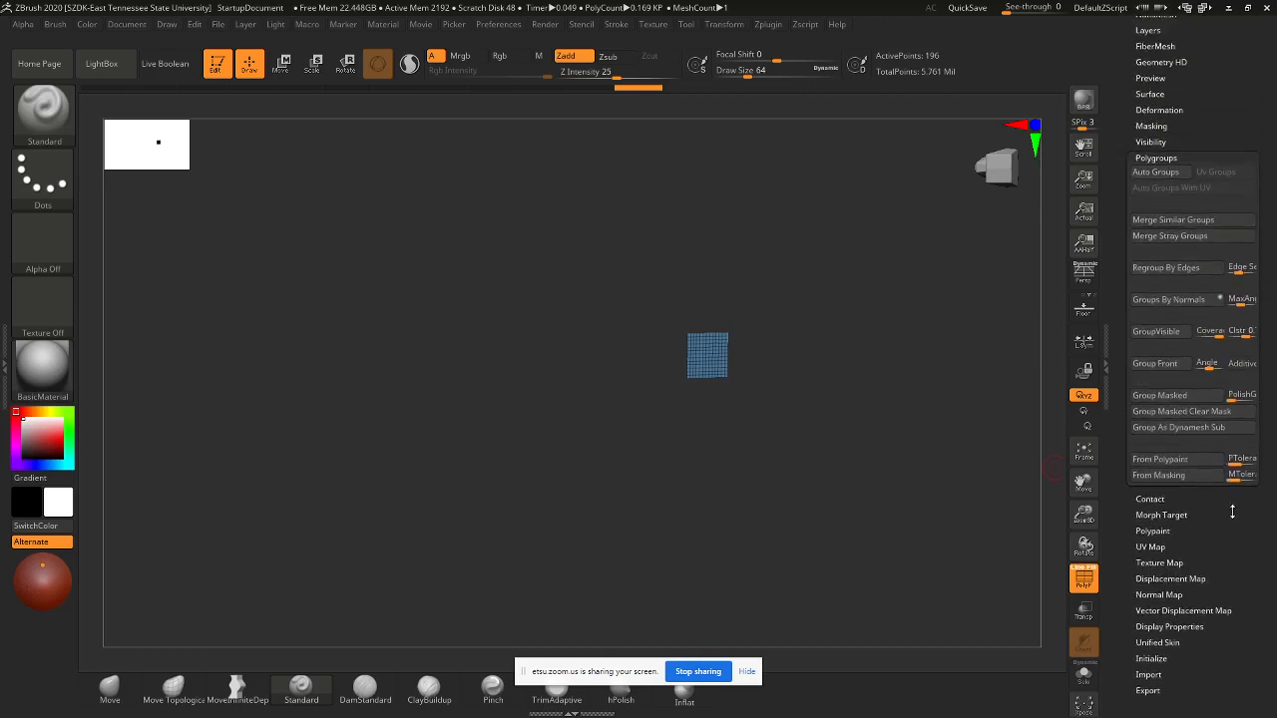
{"action": "left_click", "coordinate": [1155, 332]}
{"action": "key", "text": "ctrl+shift"}
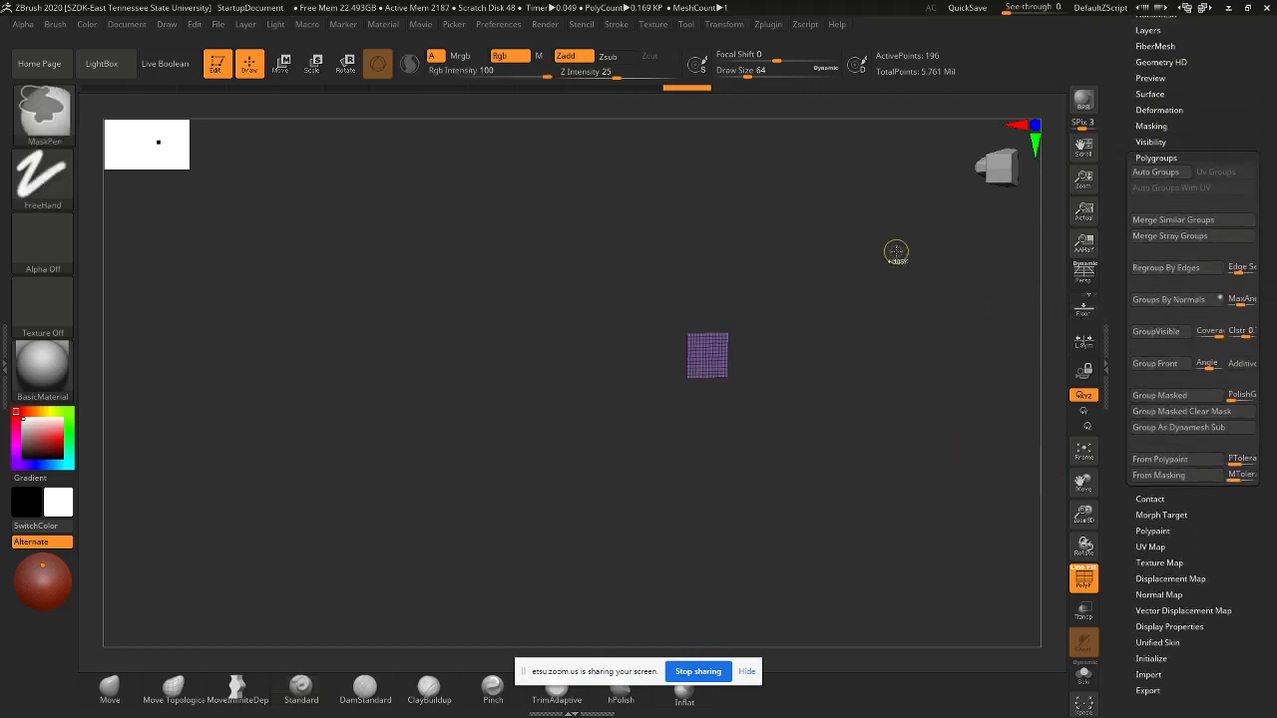
{"action": "left_click", "coordinate": [908, 249], "text": "ctrl+shift"}
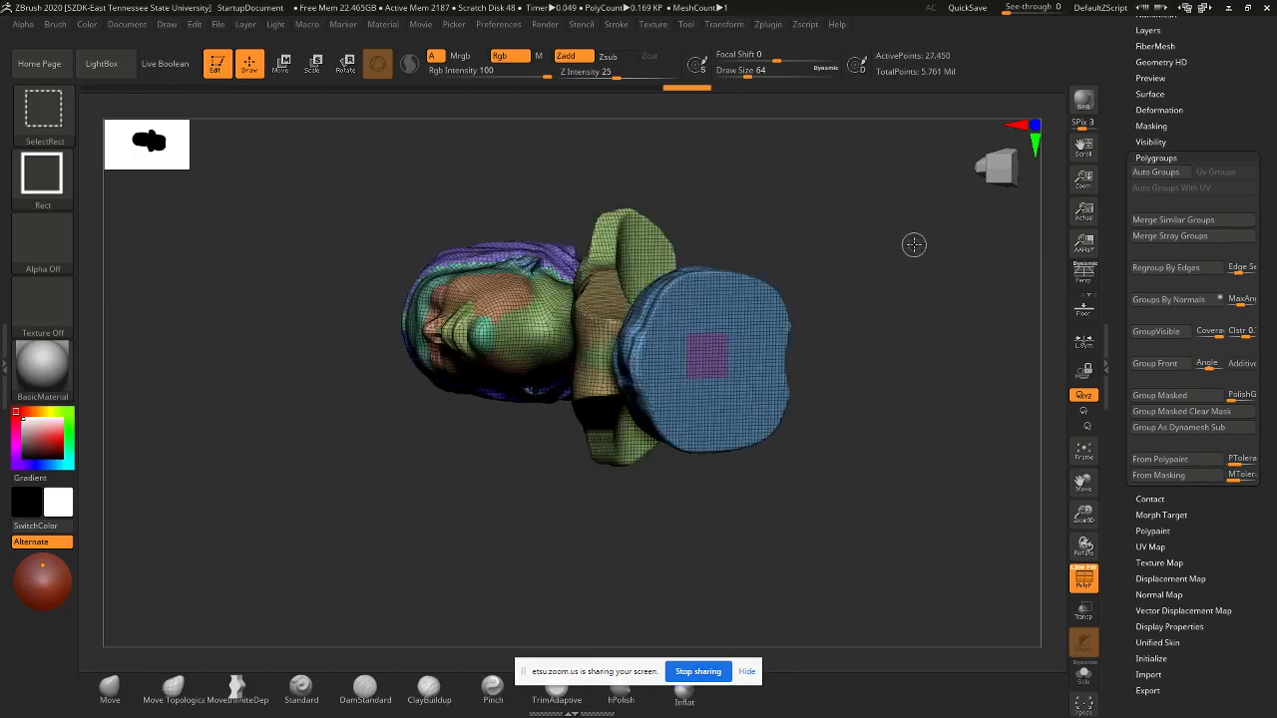
- Isolate the purple square patch, regroup it with Ctrl+W, and face it square to the camera
{"action": "mouse_move", "coordinate": [901, 338]}
{"action": "left_mouse_down"}
{"action": "mouse_move", "coordinate": [889, 419]}
{"action": "mouse_move", "coordinate": [688, 401]}
{"action": "left_mouse_up"}
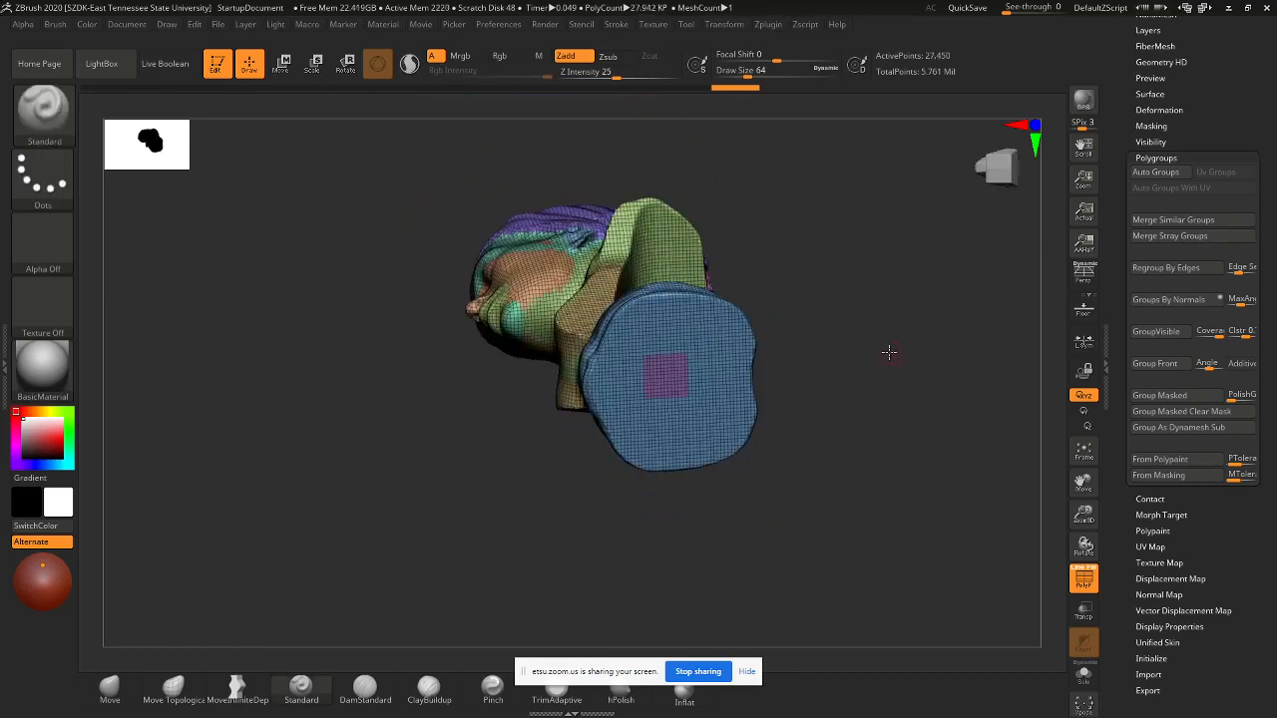
{"action": "key", "text": "ctrl+shift"}
{"action": "left_click", "coordinate": [661, 374], "text": "ctrl+shift"}
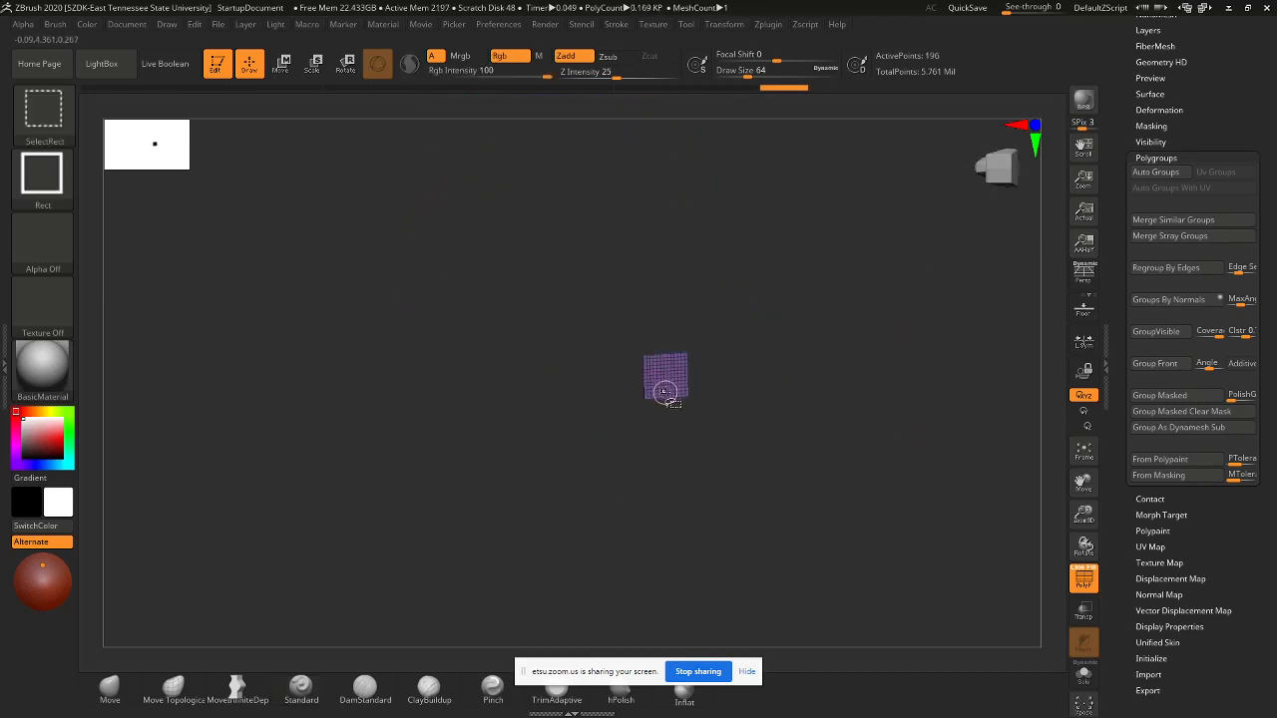
{"action": "left_click", "coordinate": [666, 378], "text": "ctrl+shift"}
{"action": "mouse_move", "coordinate": [819, 401]}
{"action": "left_mouse_down"}
{"action": "mouse_move", "coordinate": [827, 450]}
{"action": "mouse_move", "coordinate": [813, 561]}
{"action": "mouse_move", "coordinate": [848, 438]}
{"action": "mouse_move", "coordinate": [838, 452]}
{"action": "mouse_move", "coordinate": [832, 416]}
{"action": "left_mouse_up"}
{"action": "left_click", "coordinate": [836, 415], "text": "ctrl+shift"}
{"action": "left_click", "coordinate": [841, 422], "text": "ctrl+shift"}
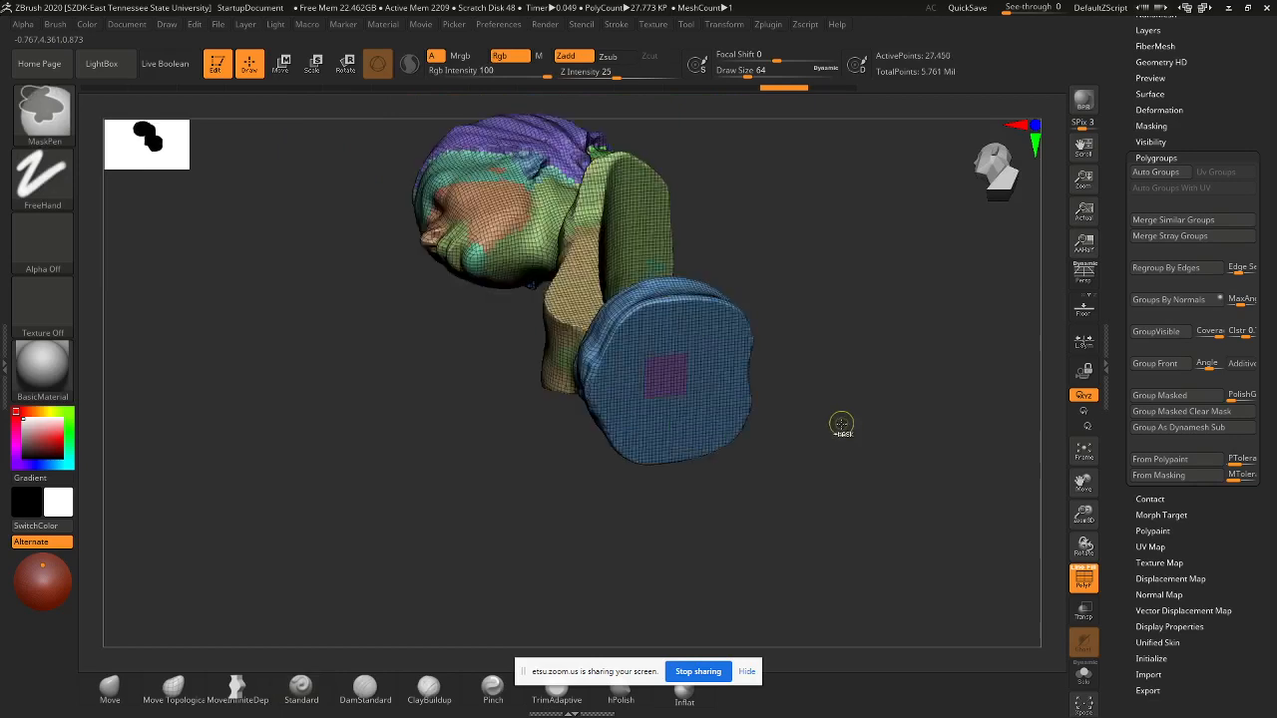
{"action": "left_click", "coordinate": [841, 427], "text": "ctrl+shift"}
{"action": "key", "text": "ctrl+w"}
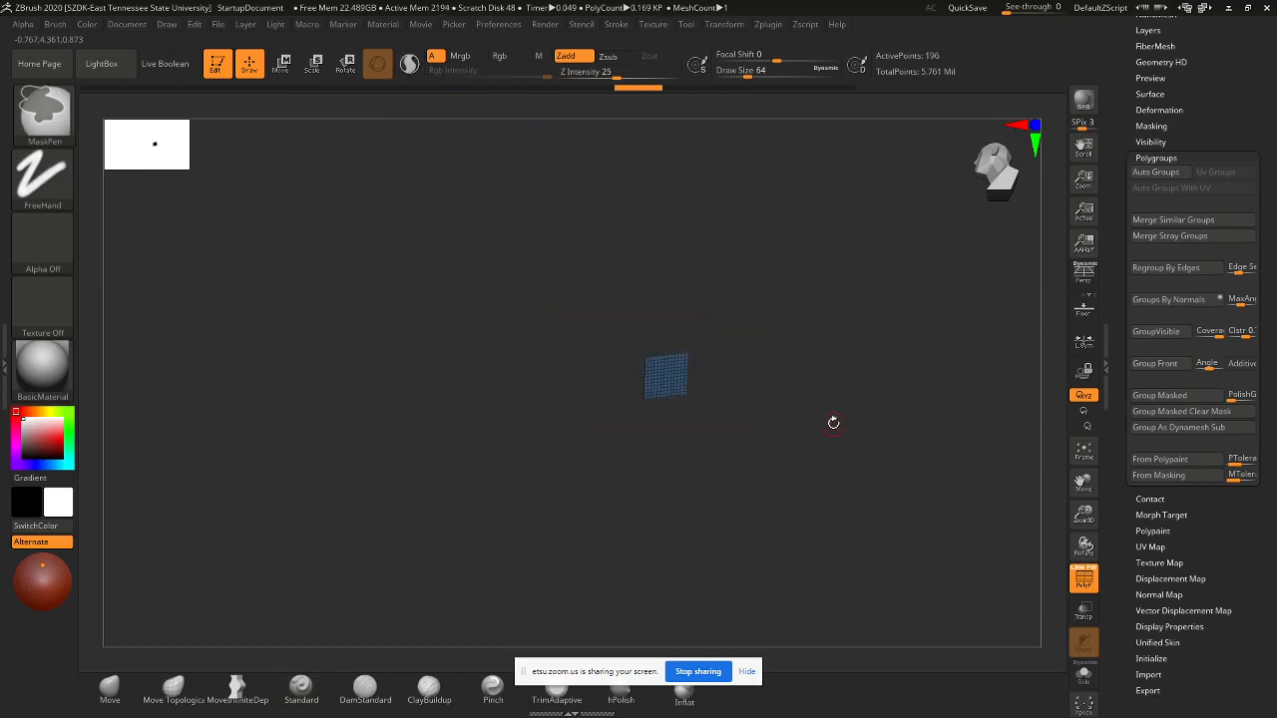
{"action": "left_click_drag", "start_coordinate": [813, 404], "coordinate": [798, 365], "text": "shift"}
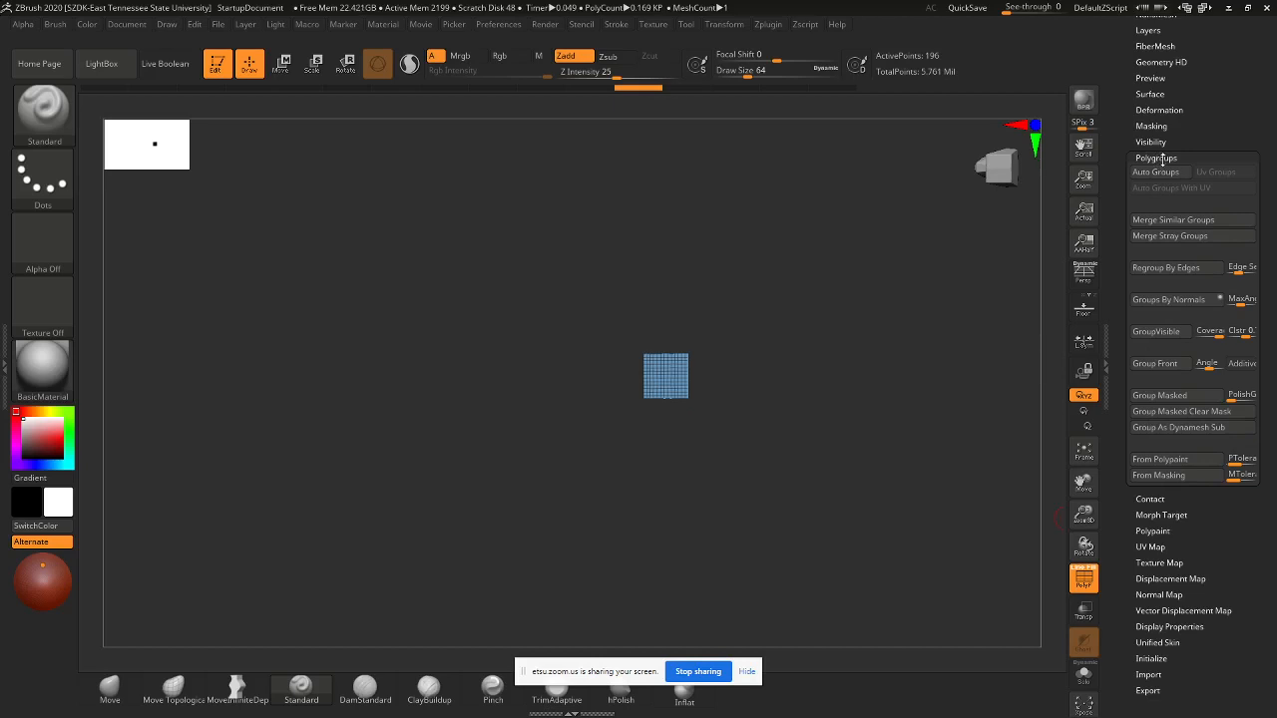
- Give the square a fresh polygroup with GroupVisible and reveal the full model
{"action": "left_click", "coordinate": [1152, 333]}
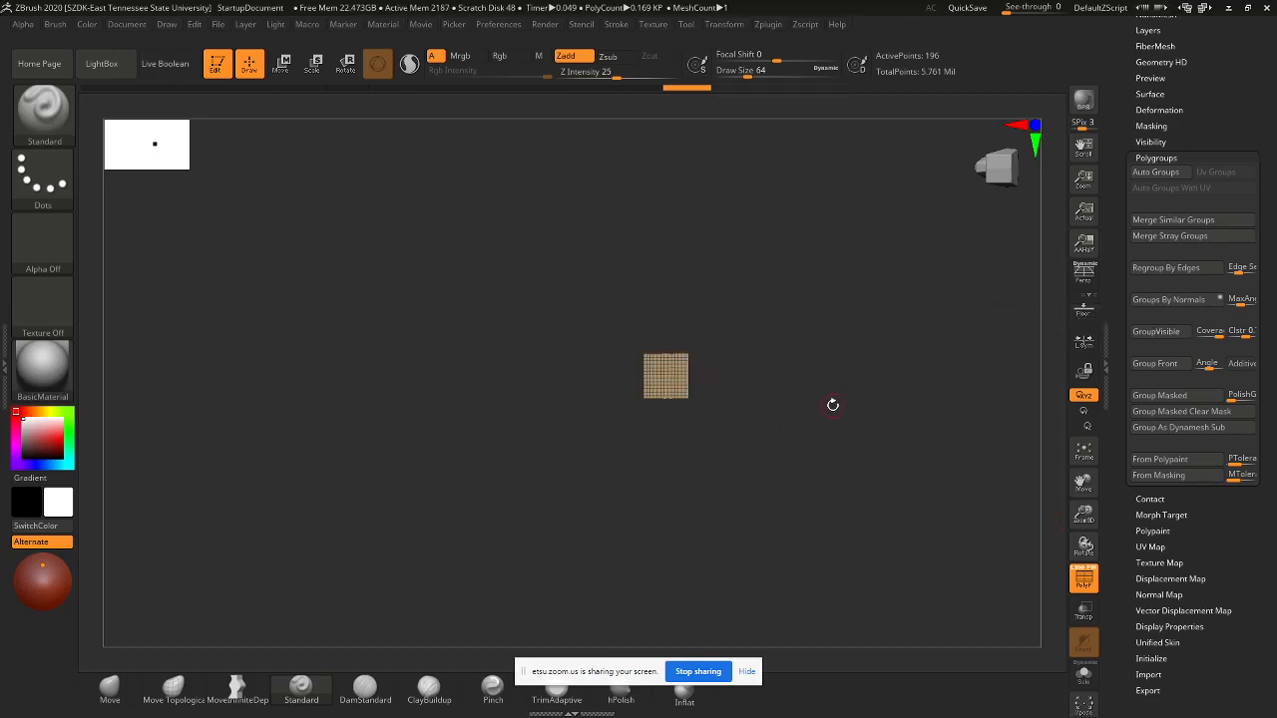
{"action": "key", "text": "ctrl+shift"}
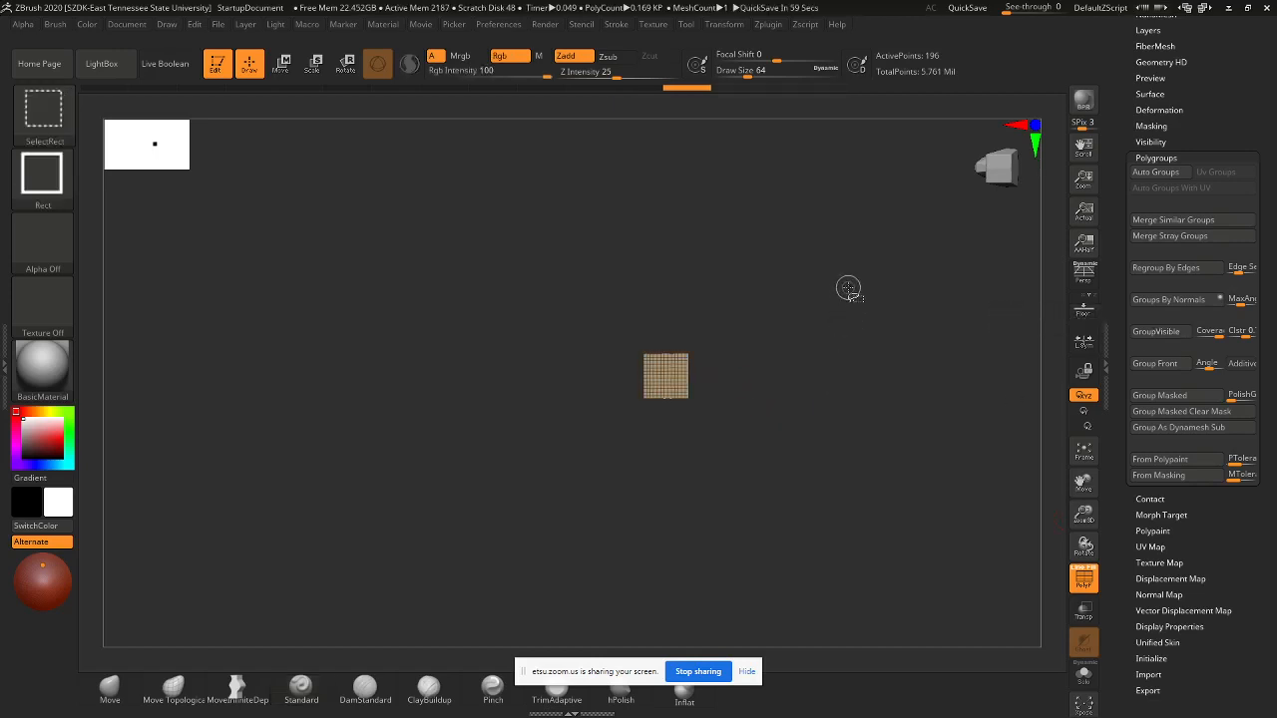
{"action": "left_click", "coordinate": [917, 283], "text": "ctrl+shift"}
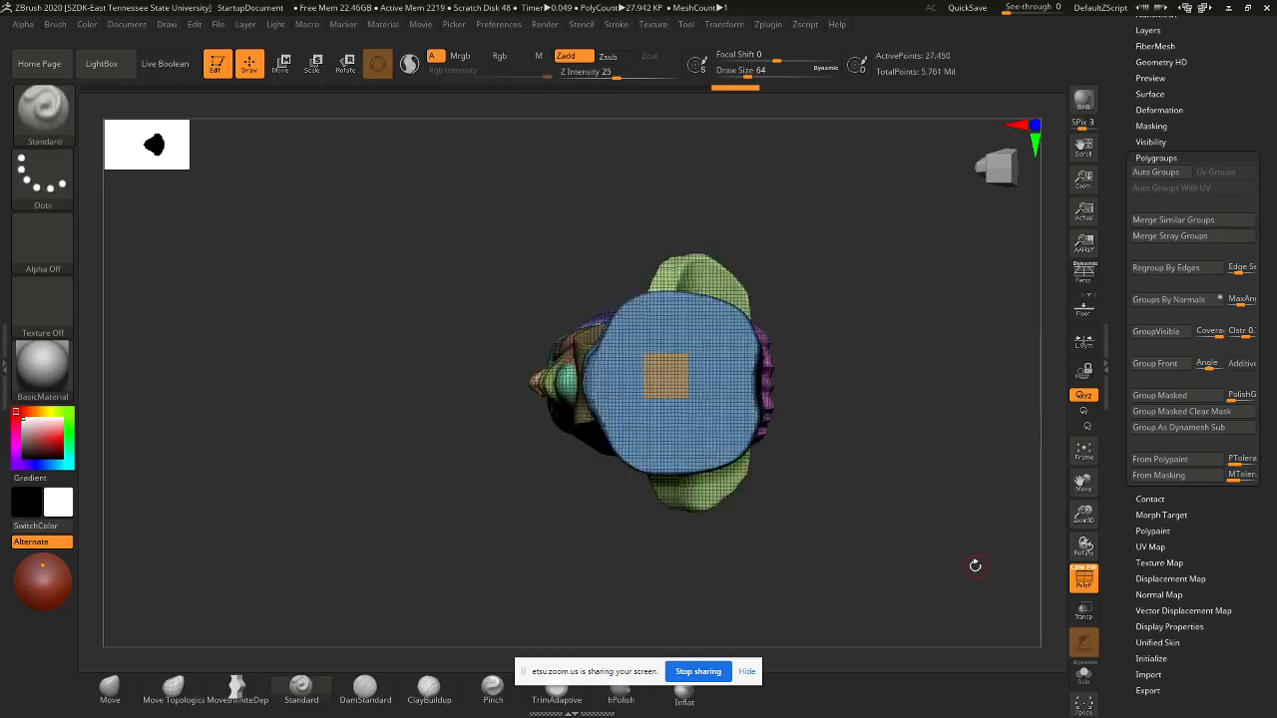
- Isolate the square, invert visibility to show the model without it, and inspect the opening
{"action": "key", "text": "ctrl+shift"}
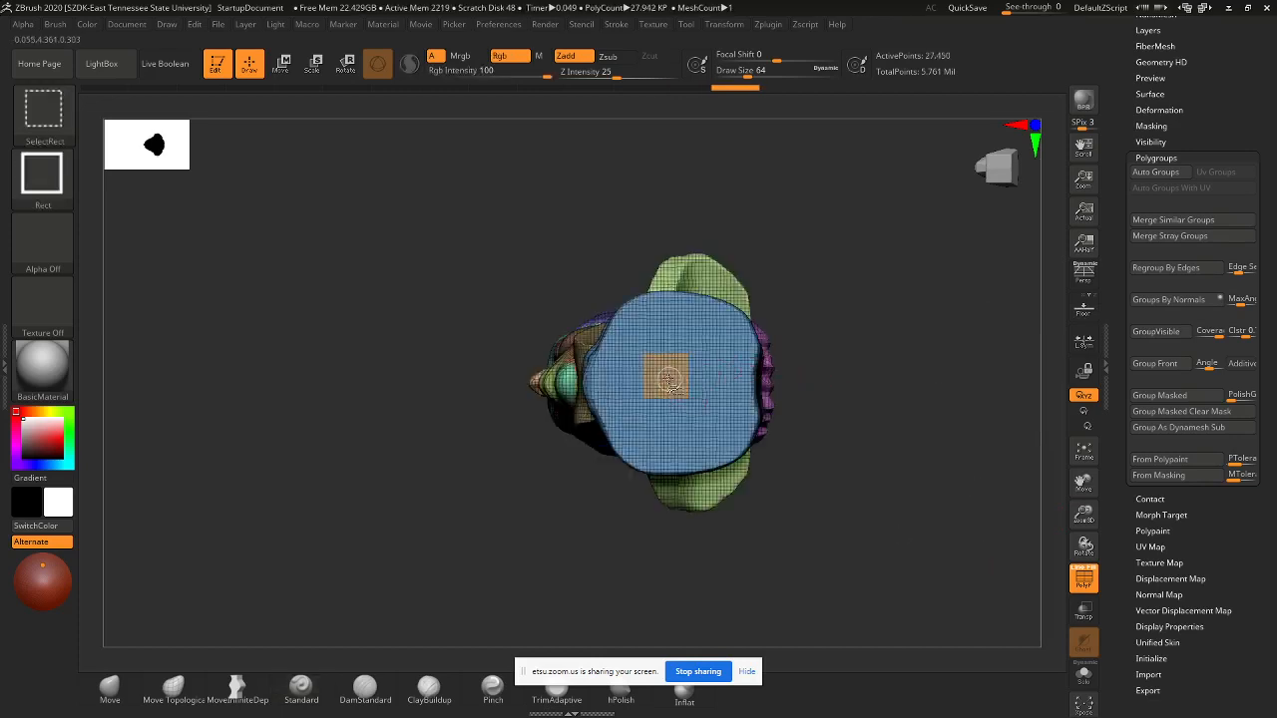
{"action": "left_click_drag", "start_coordinate": [1048, 285], "coordinate": [1038, 325]}
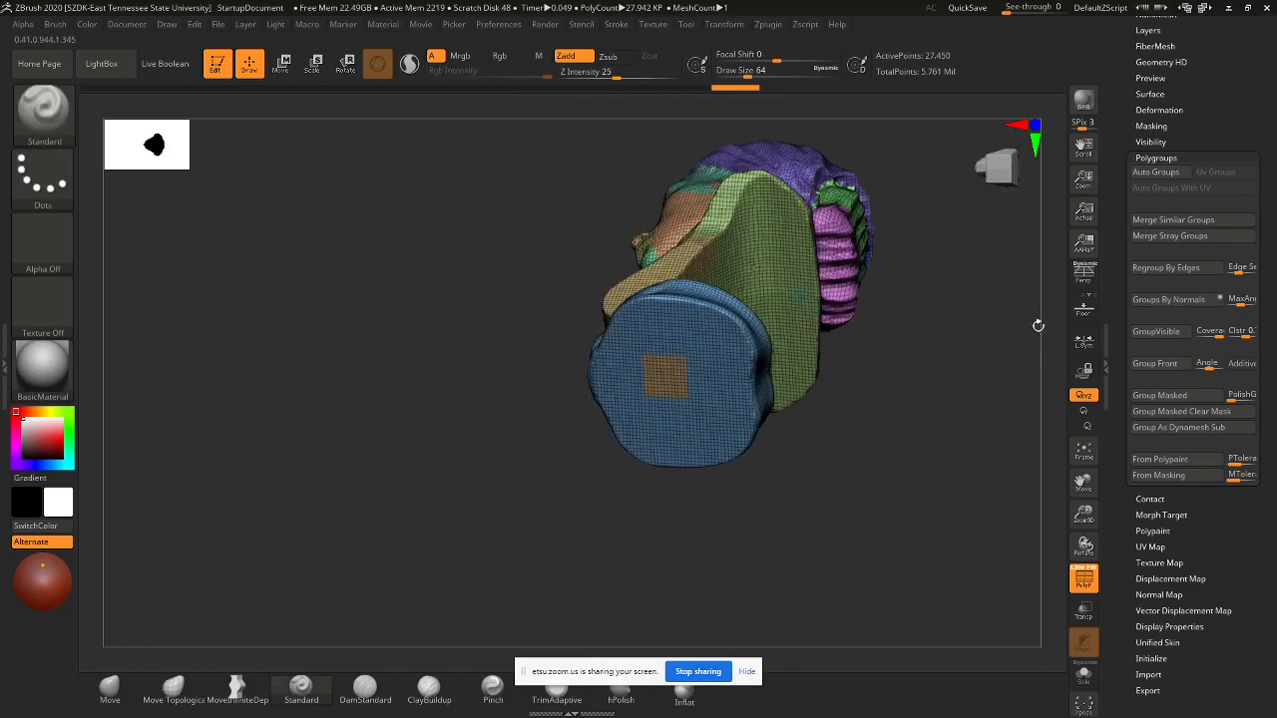
{"action": "left_click", "coordinate": [665, 376], "text": "ctrl+shift"}
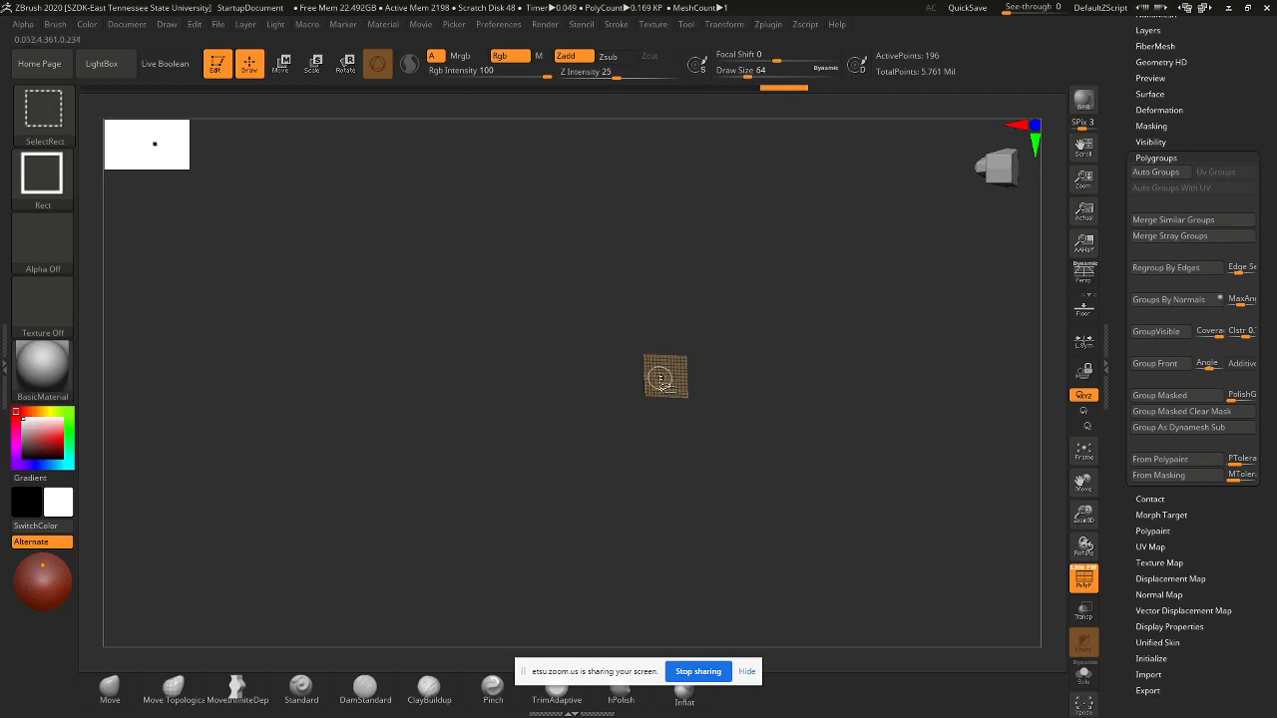
{"action": "left_click", "coordinate": [660, 380], "text": "ctrl+shift"}
{"action": "mouse_move", "coordinate": [841, 479]}
{"action": "left_mouse_down"}
{"action": "mouse_move", "coordinate": [847, 521]}
{"action": "mouse_move", "coordinate": [920, 556]}
{"action": "mouse_move", "coordinate": [809, 582]}
{"action": "mouse_move", "coordinate": [850, 530]}
{"action": "mouse_move", "coordinate": [858, 465]}
{"action": "mouse_move", "coordinate": [869, 478]}
{"action": "mouse_move", "coordinate": [818, 451]}
{"action": "left_mouse_up"}
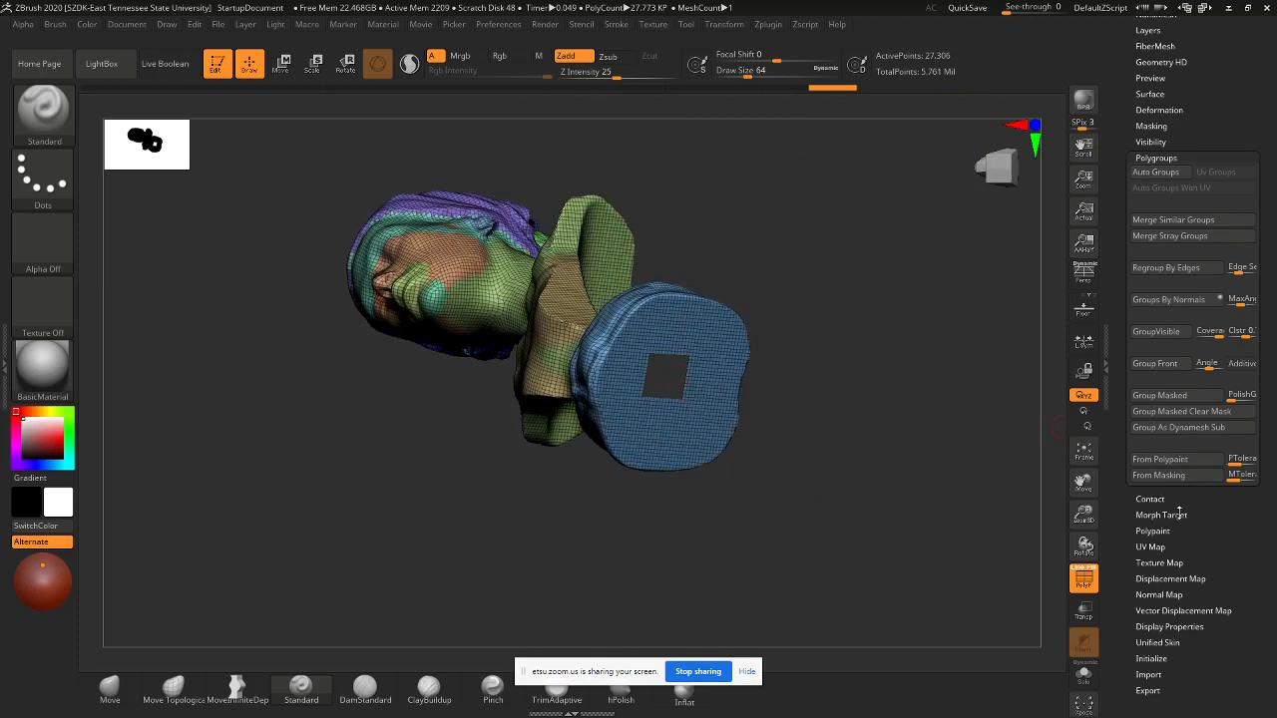
- Turn on Double in Tool > Display Properties and orbit to see the opening's inner walls
{"action": "left_click_drag", "start_coordinate": [1242, 532], "coordinate": [1260, 412]}
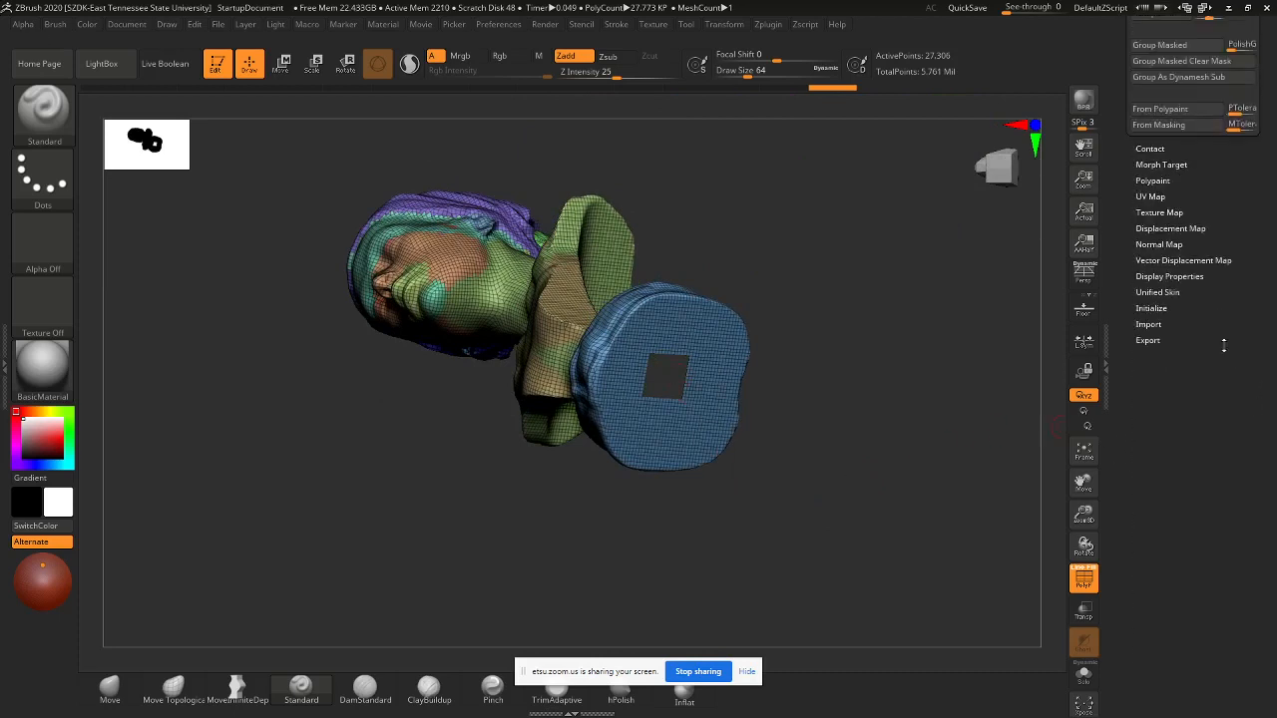
{"action": "left_click", "coordinate": [1157, 277]}
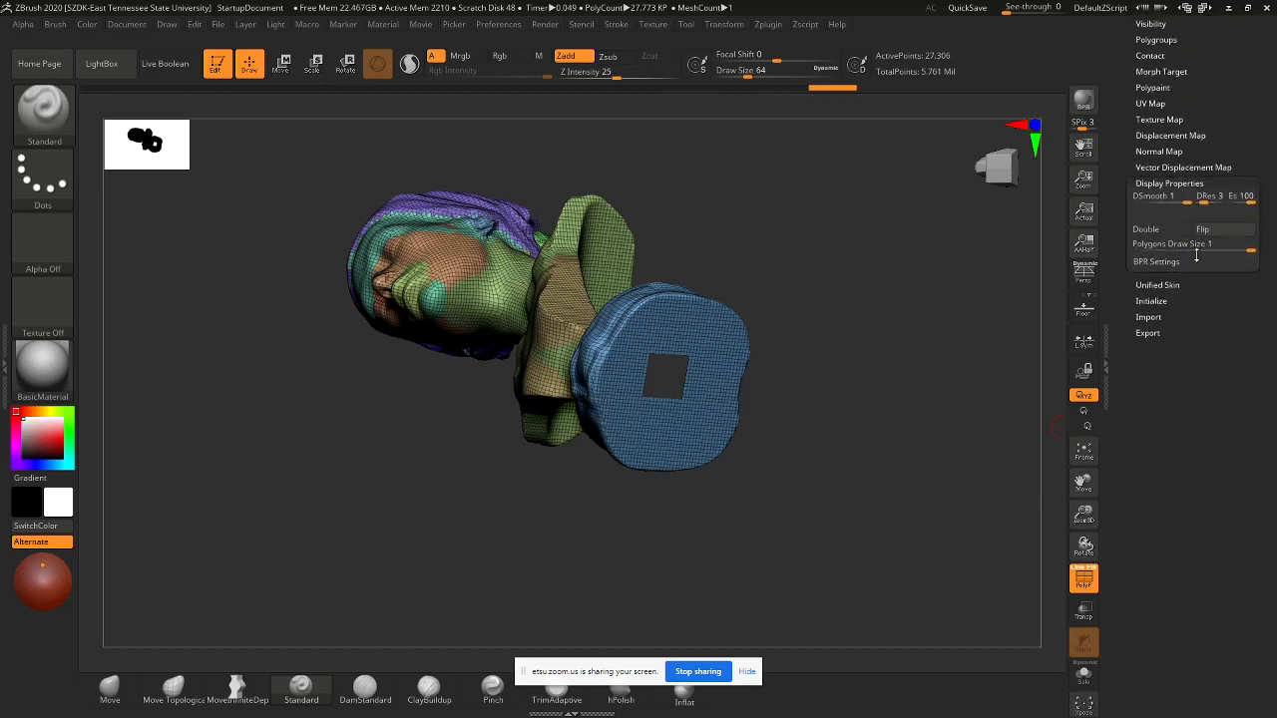
{"action": "left_click", "coordinate": [1147, 229]}
{"action": "left_click_drag", "start_coordinate": [831, 324], "coordinate": [810, 397]}
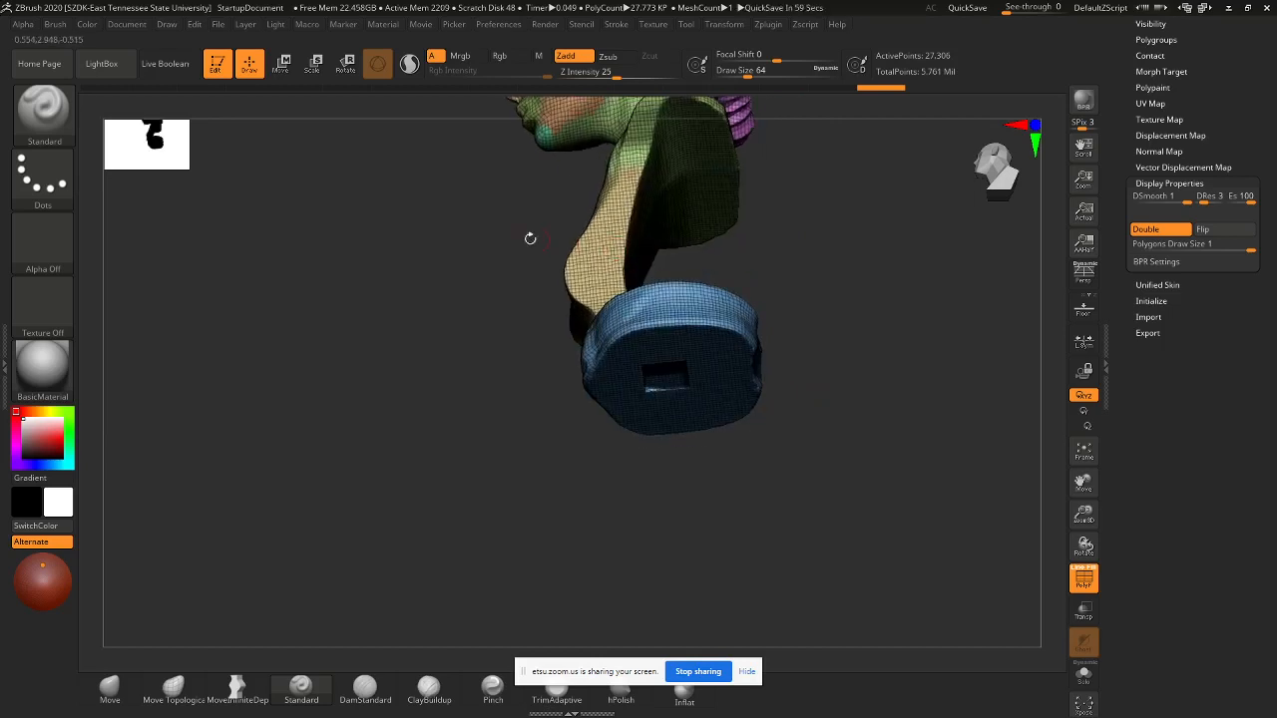
- Choose the ZModeler brush from the Z-filtered brush library and zoom in on the blue base
{"action": "left_click", "coordinate": [48, 127]}
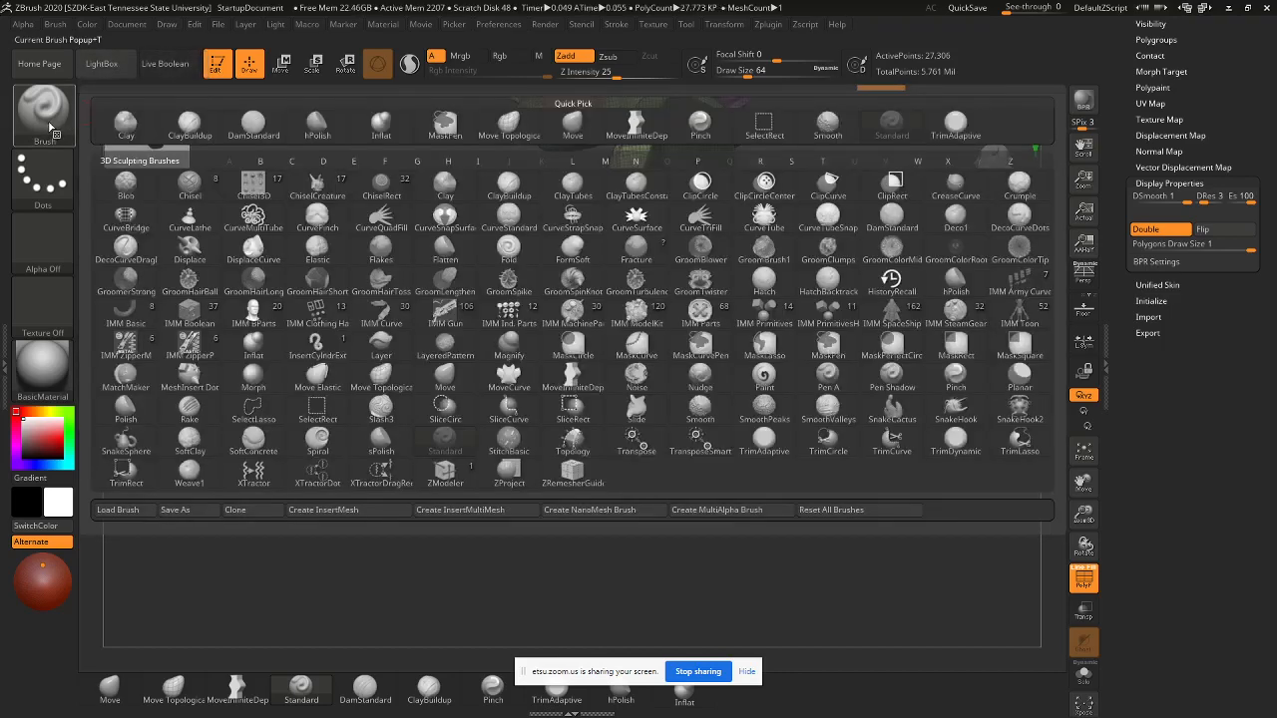
{"action": "key", "text": "z"}
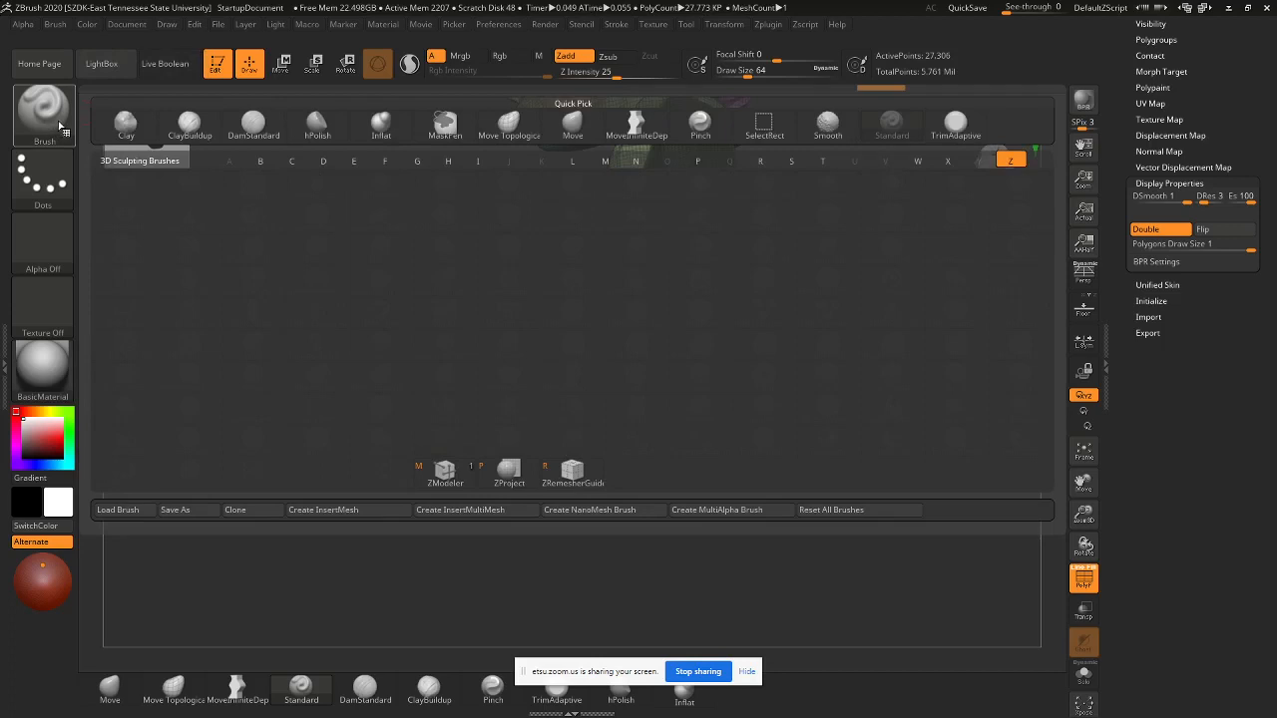
{"action": "left_click", "coordinate": [456, 483]}
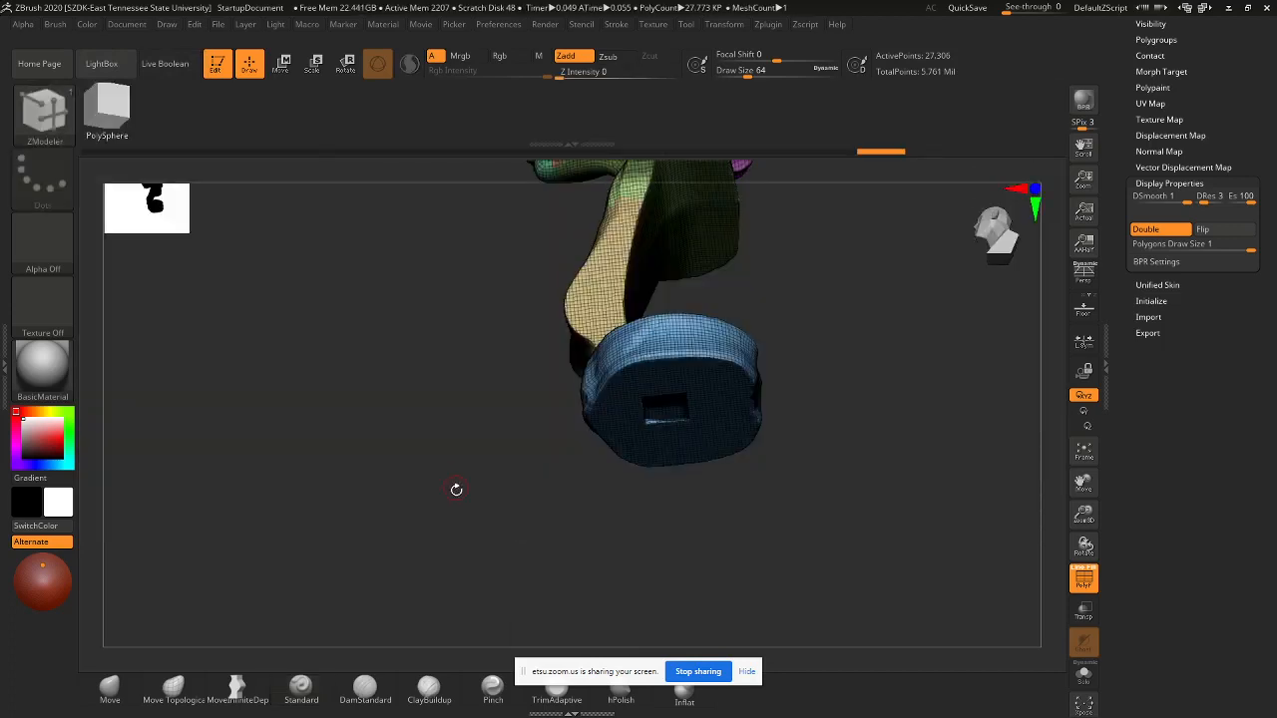
{"action": "right_click_drag", "start_coordinate": [786, 389], "coordinate": [903, 541], "text": "ctrl"}
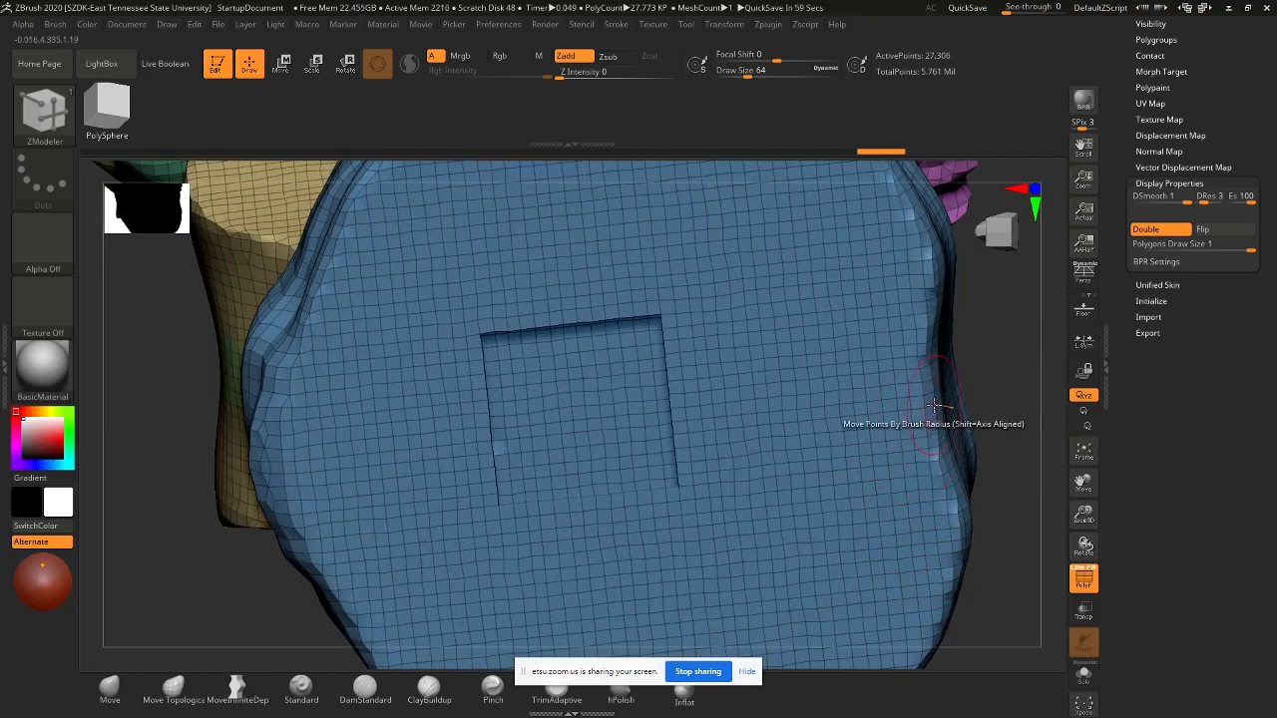
- Set the brush Draw Size to 7 and zoom in to look into the square opening
{"action": "right_click_drag", "start_coordinate": [973, 377], "coordinate": [675, 427]}
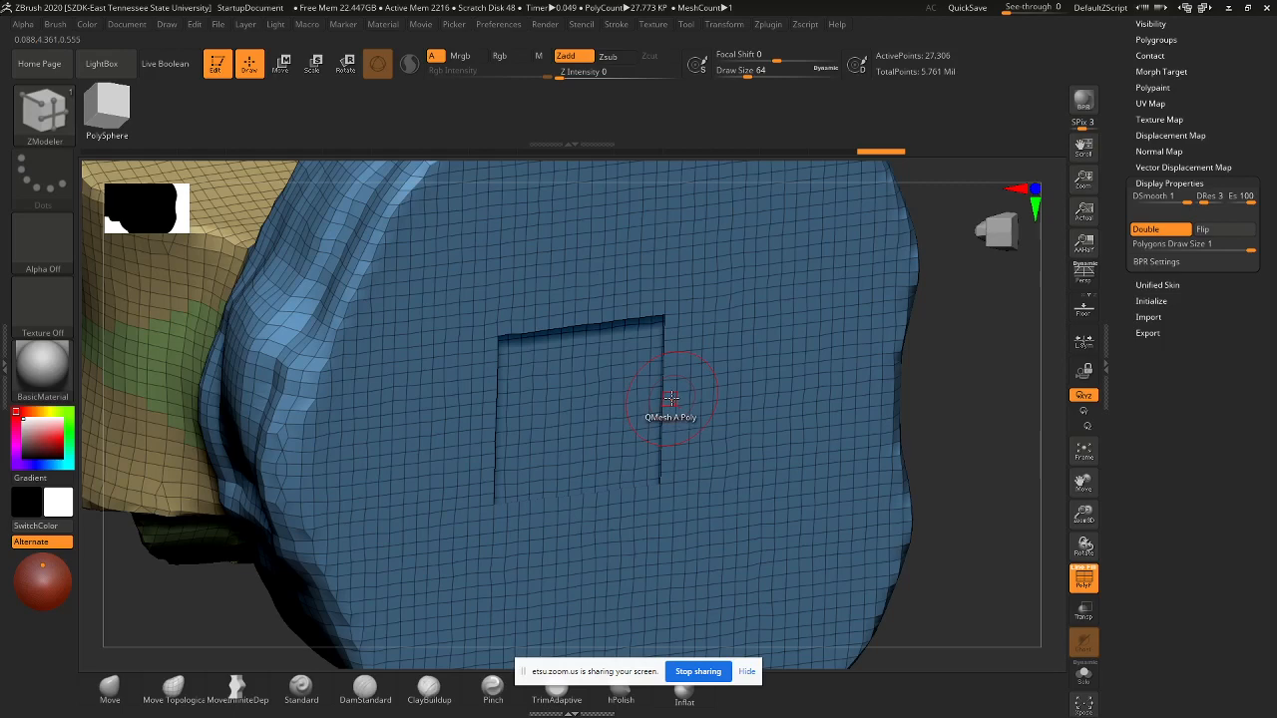
{"action": "key", "text": "s"}
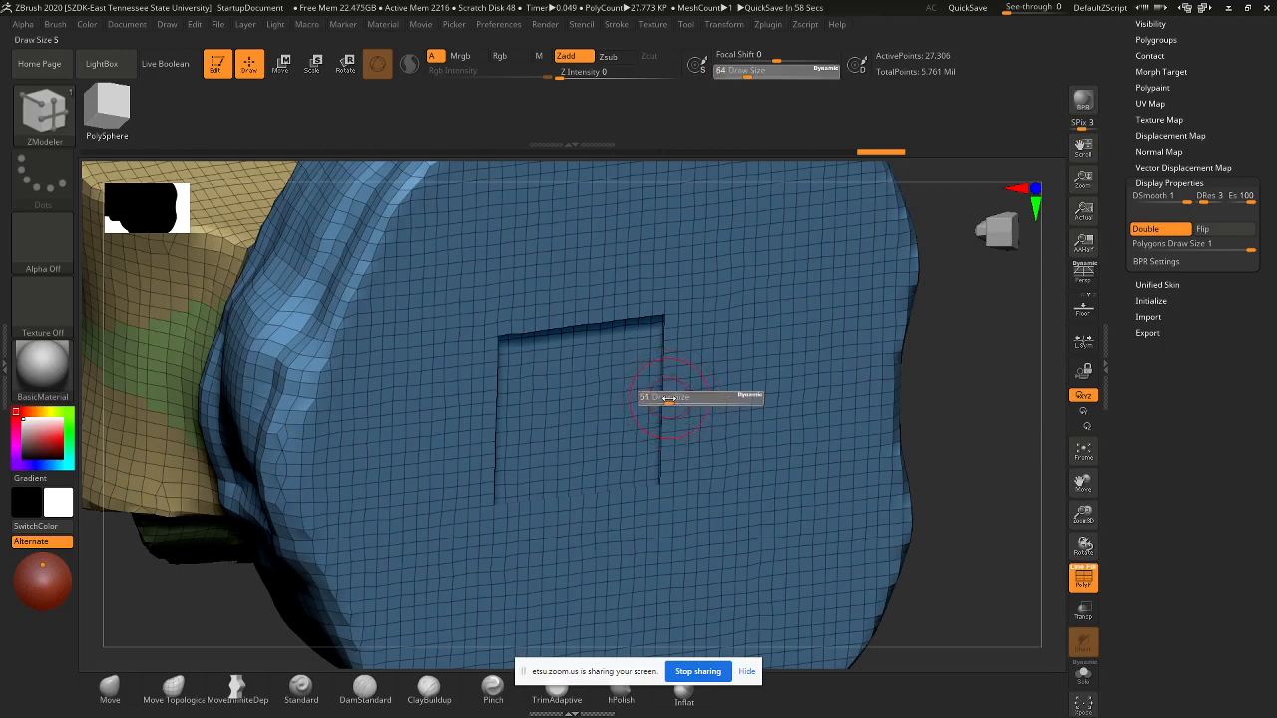
{"action": "key", "text": "Return"}
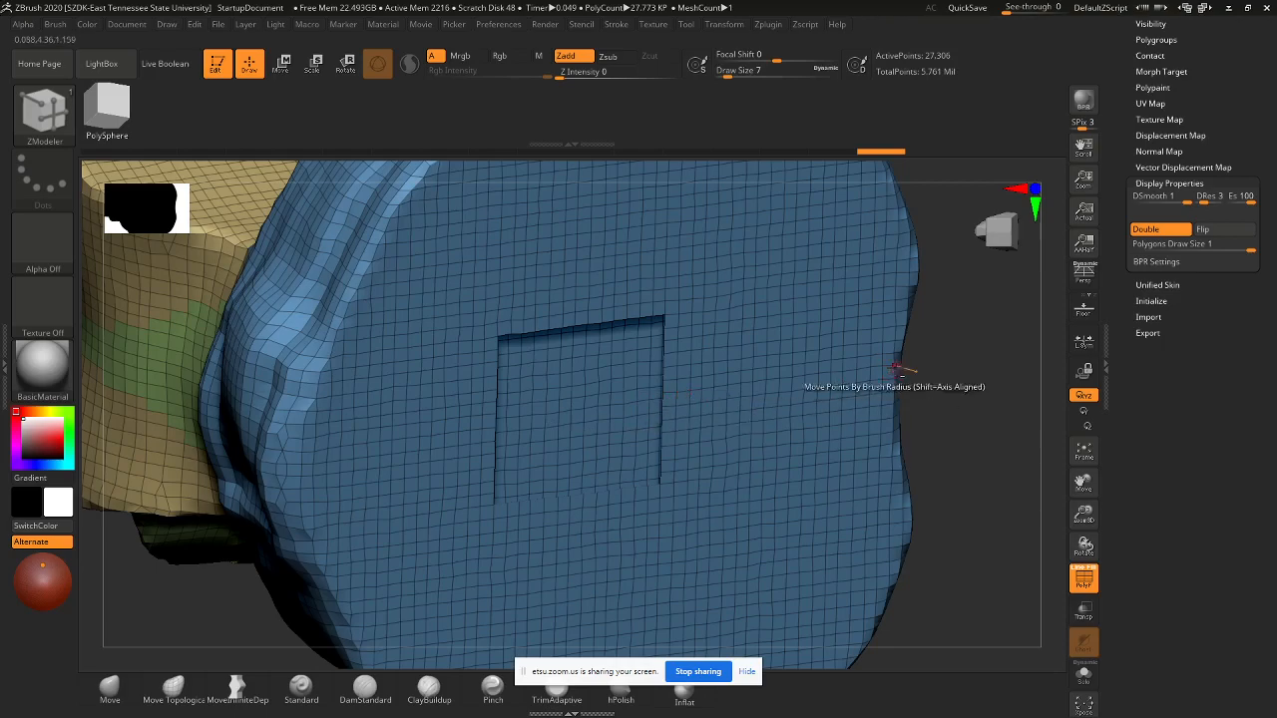
{"action": "left_click_drag", "start_coordinate": [930, 373], "coordinate": [916, 540], "text": "alt"}
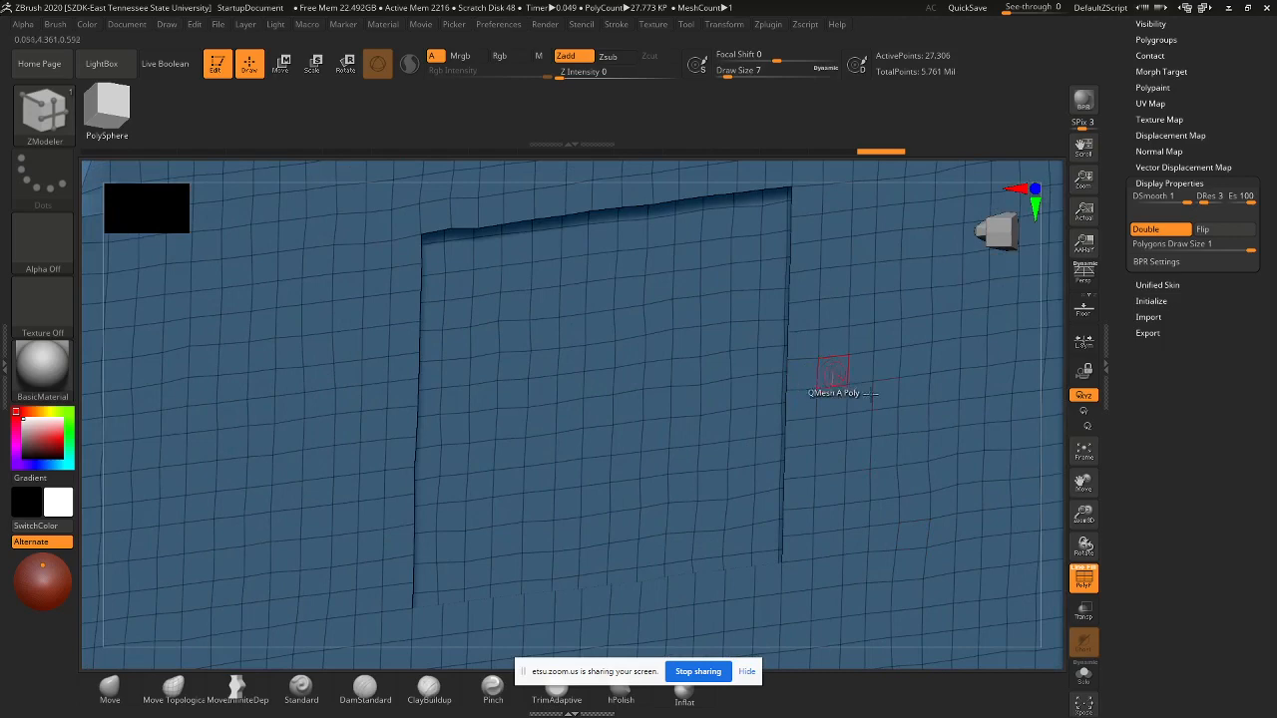
{"action": "mouse_move", "coordinate": [885, 461]}
{"action": "right_mouse_down", "text": "alt"}
{"action": "mouse_move", "coordinate": [901, 470]}
{"action": "mouse_move", "coordinate": [823, 414]}
{"action": "mouse_move", "coordinate": [850, 443]}
{"action": "mouse_move", "coordinate": [787, 420]}
{"action": "right_mouse_up", "text": "alt"}
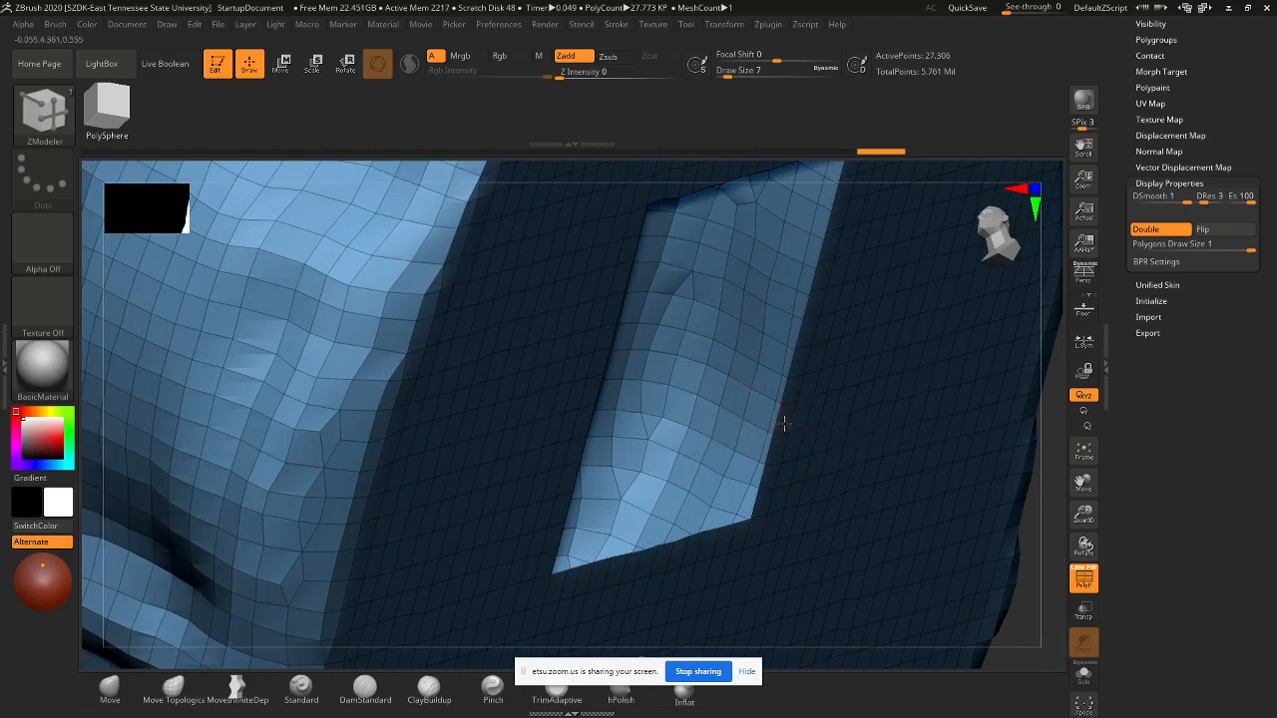
- Undo a test single-polygon extrusion and bring up the ZModeler polygon action options
{"action": "left_click_drag", "start_coordinate": [784, 424], "coordinate": [774, 414]}
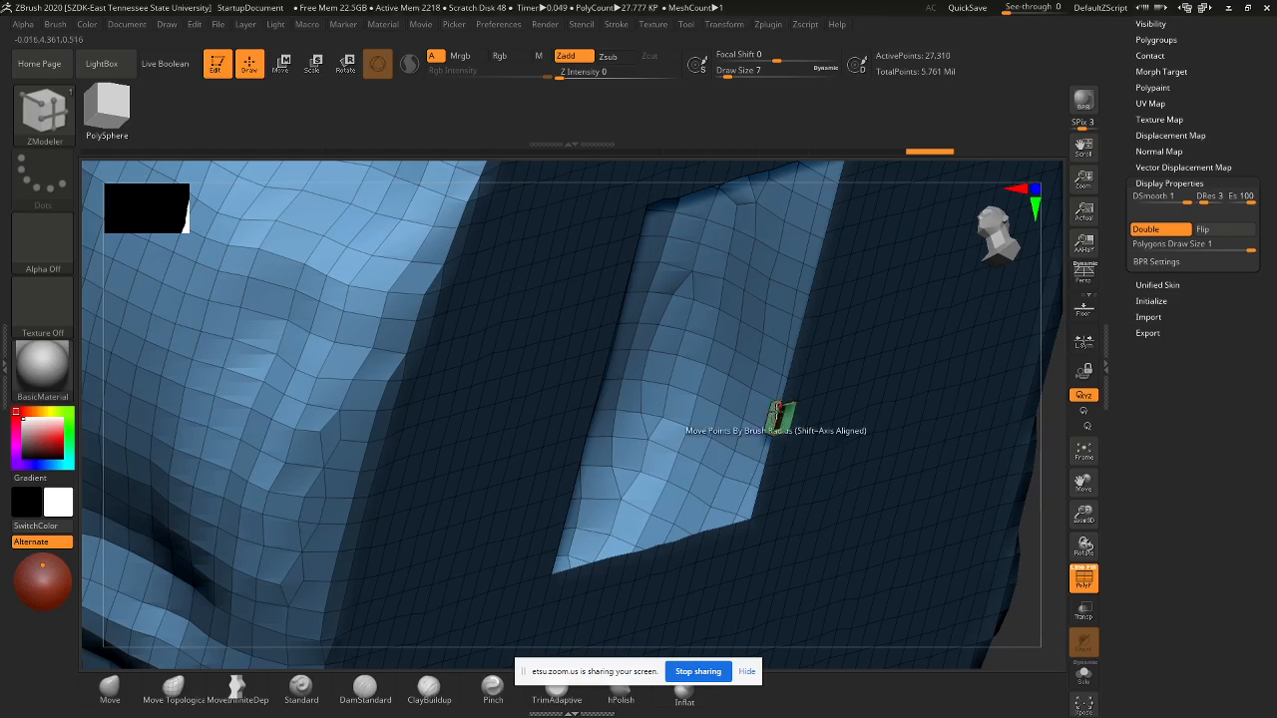
{"action": "key", "text": "ctrl+z"}
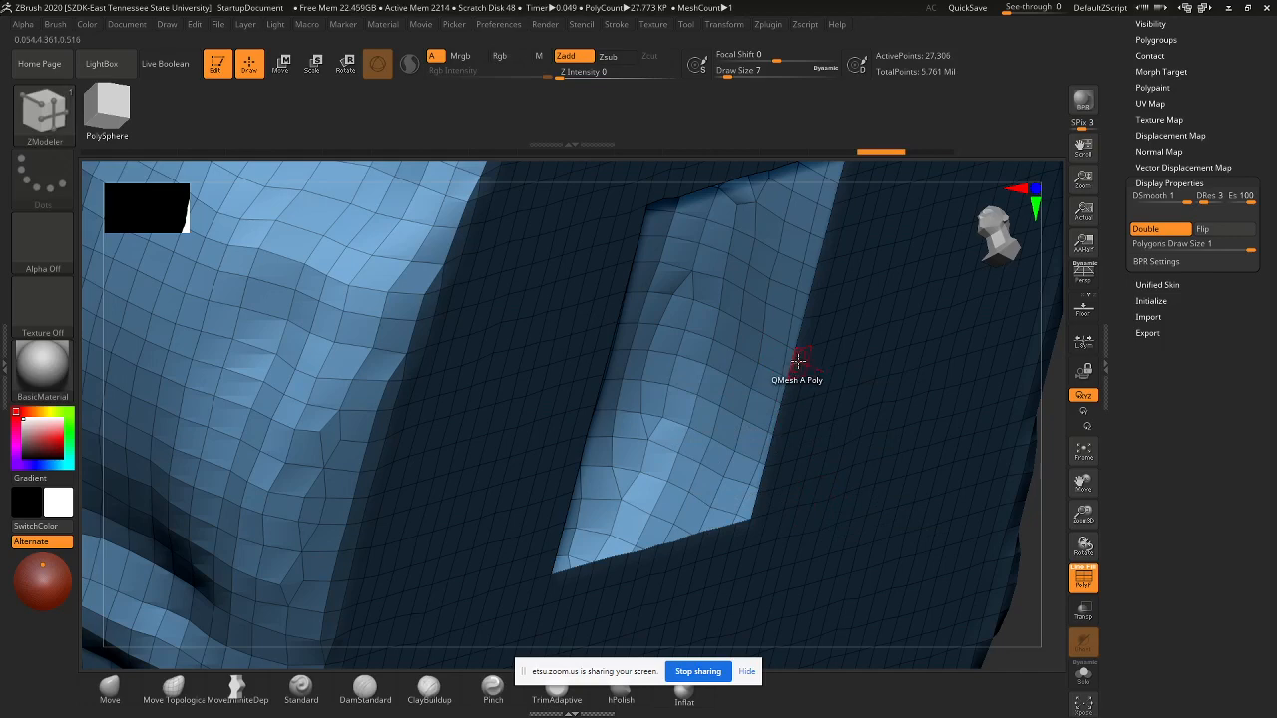
{"action": "key", "text": "space"}
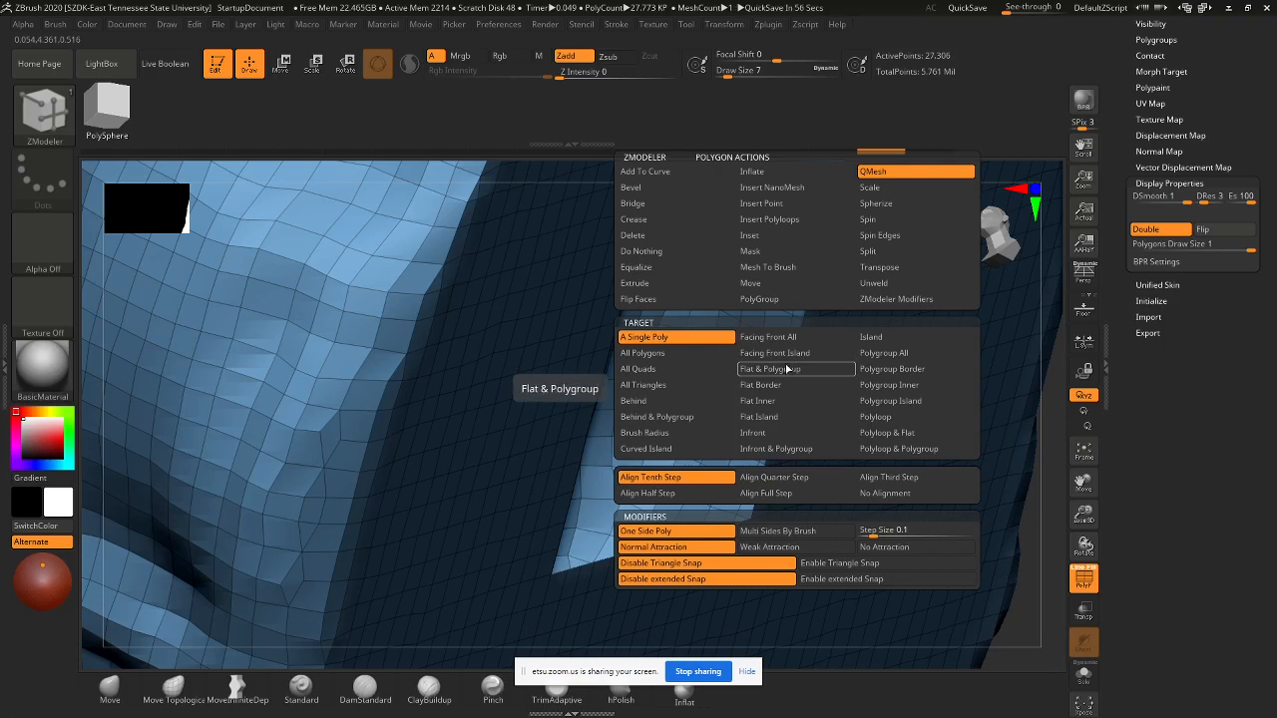
- Change the QMesh target from A Single Poly to All Polygons
{"action": "left_click", "coordinate": [670, 344]}
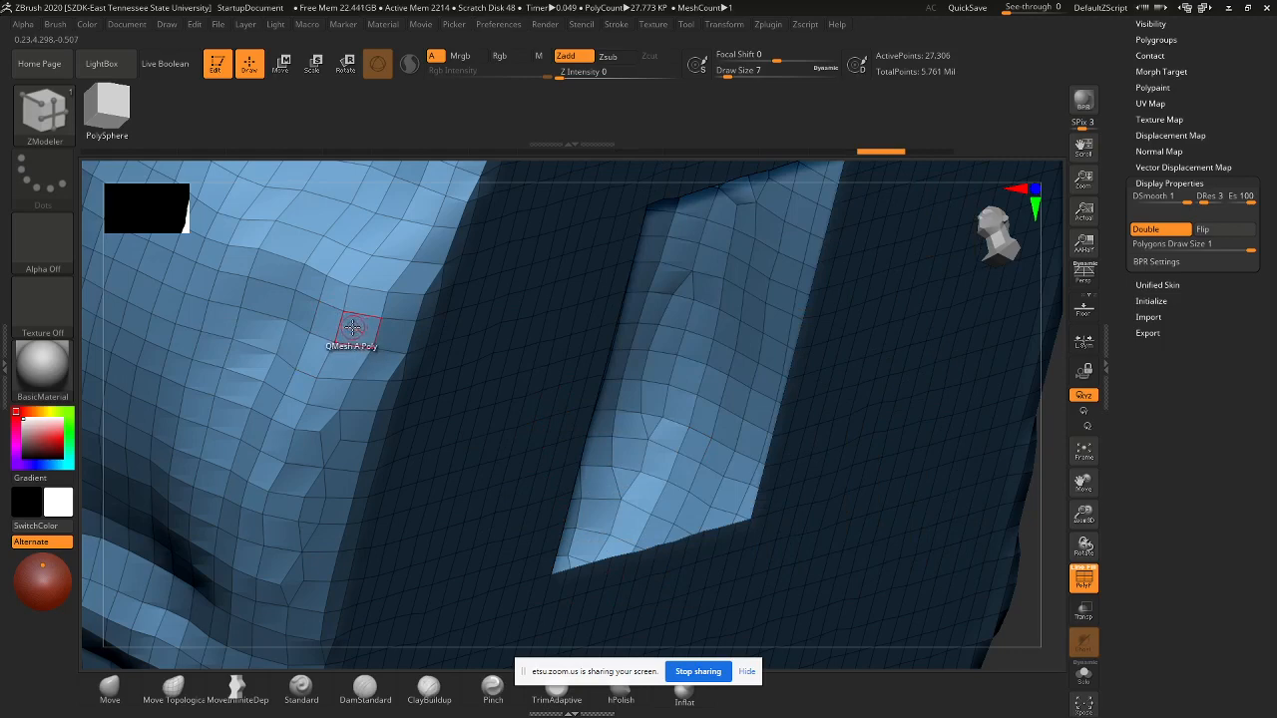
{"action": "right_click", "coordinate": [355, 327]}
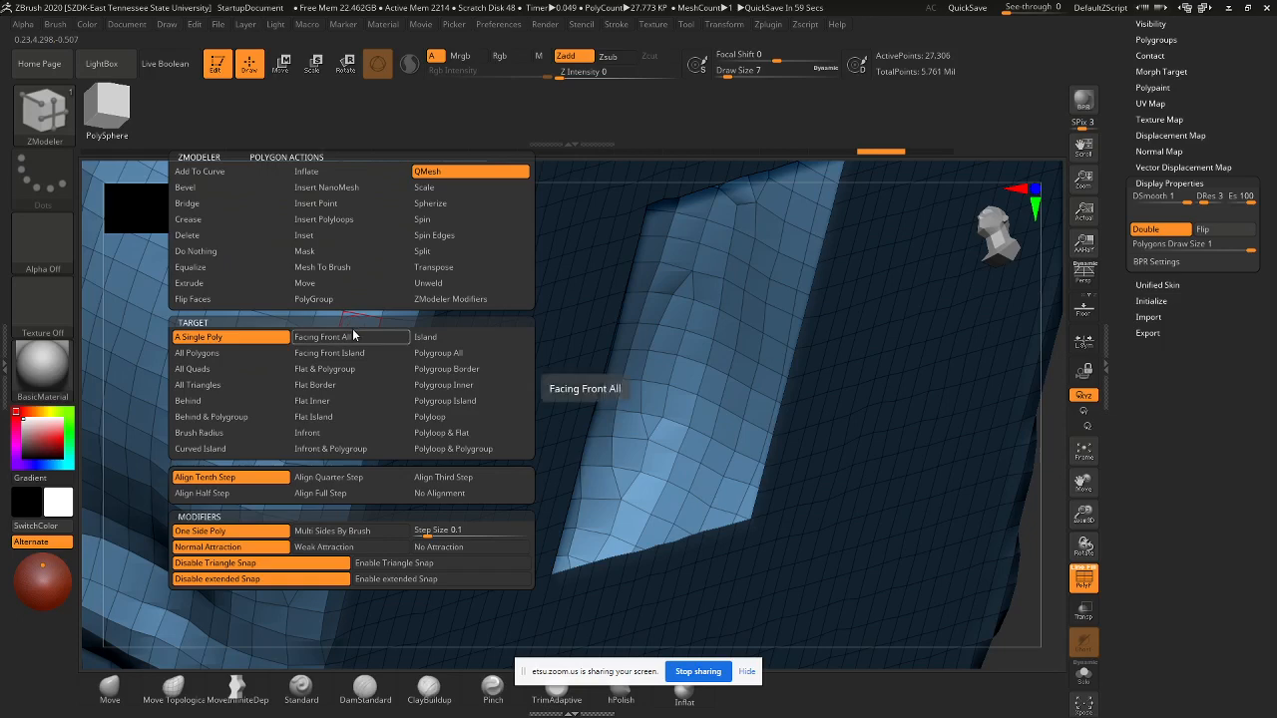
{"action": "left_click", "coordinate": [227, 355]}
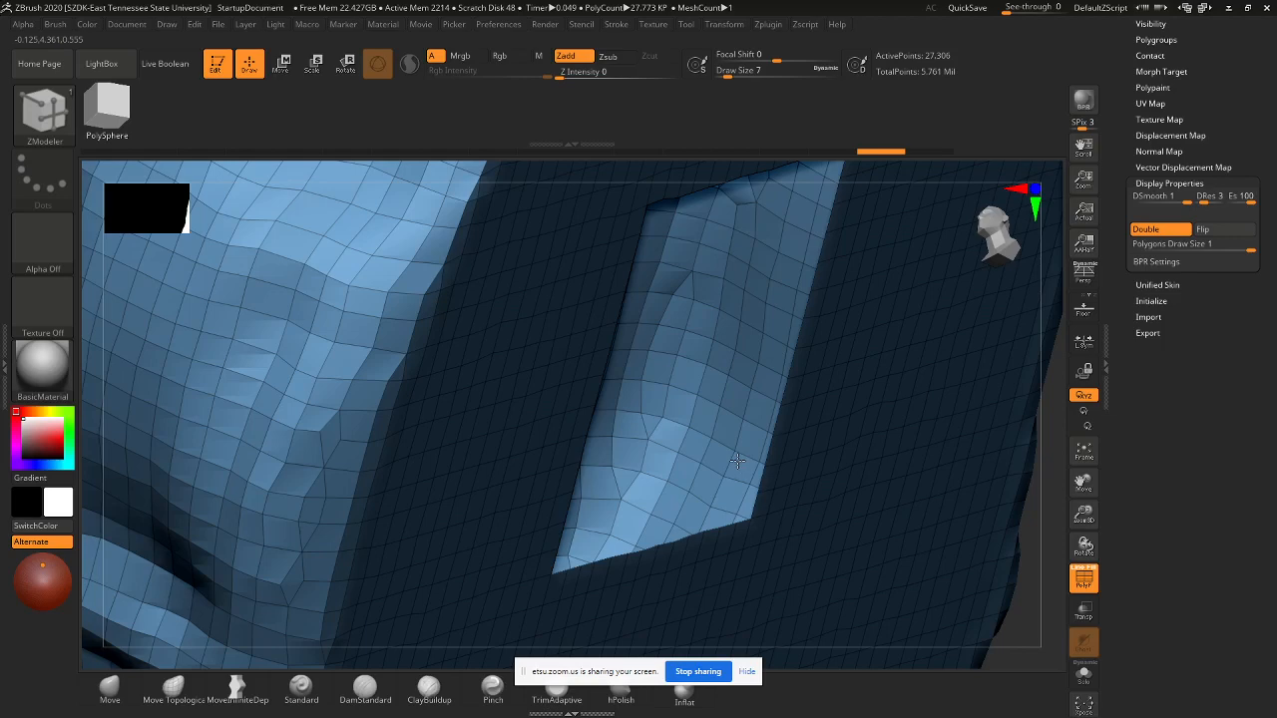
{"action": "key", "text": "ctrl+w"}
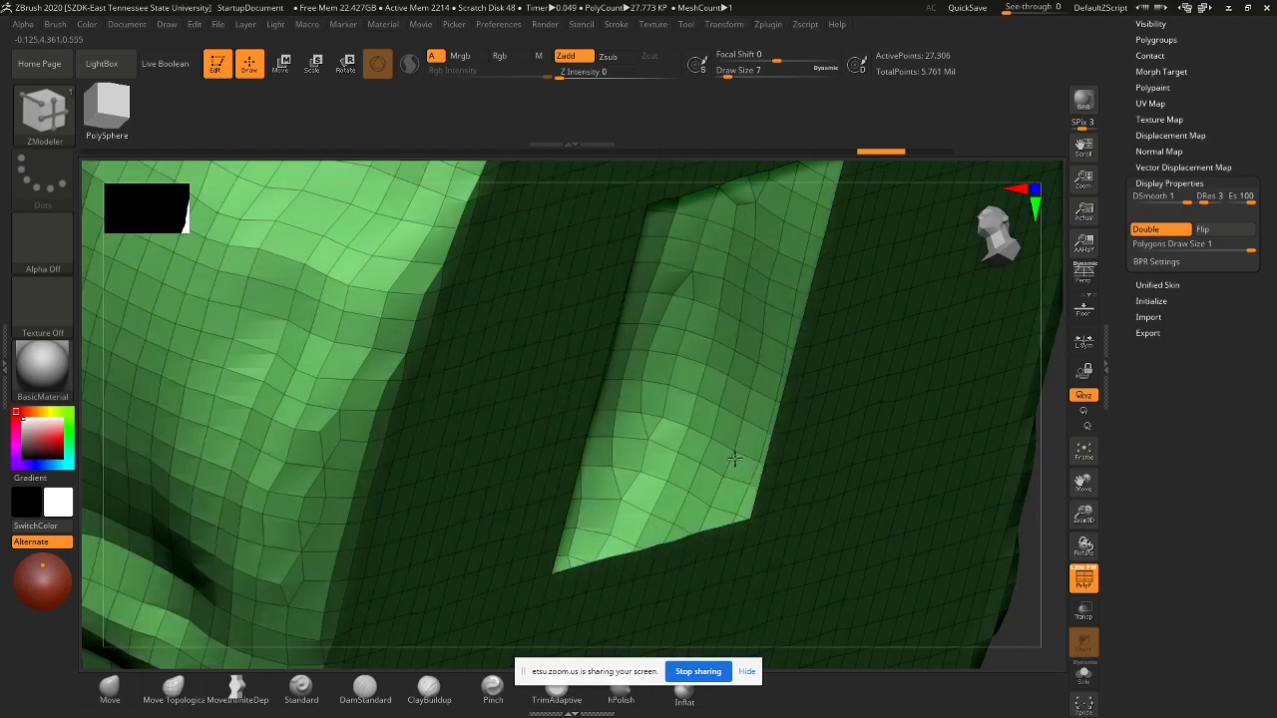
- Extrude a thick raised rim around the square opening with QMesh All Polygons
{"action": "left_click", "coordinate": [734, 457]}
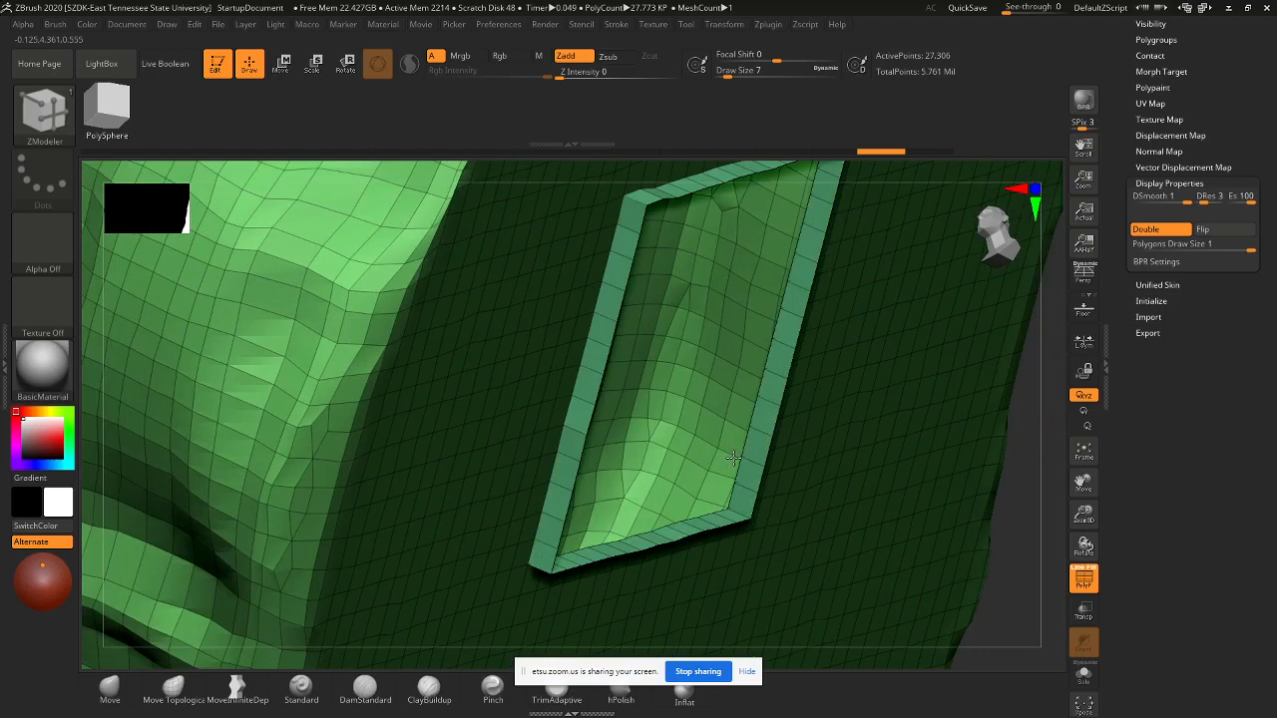
{"action": "left_click_drag", "start_coordinate": [733, 457], "coordinate": [726, 455]}
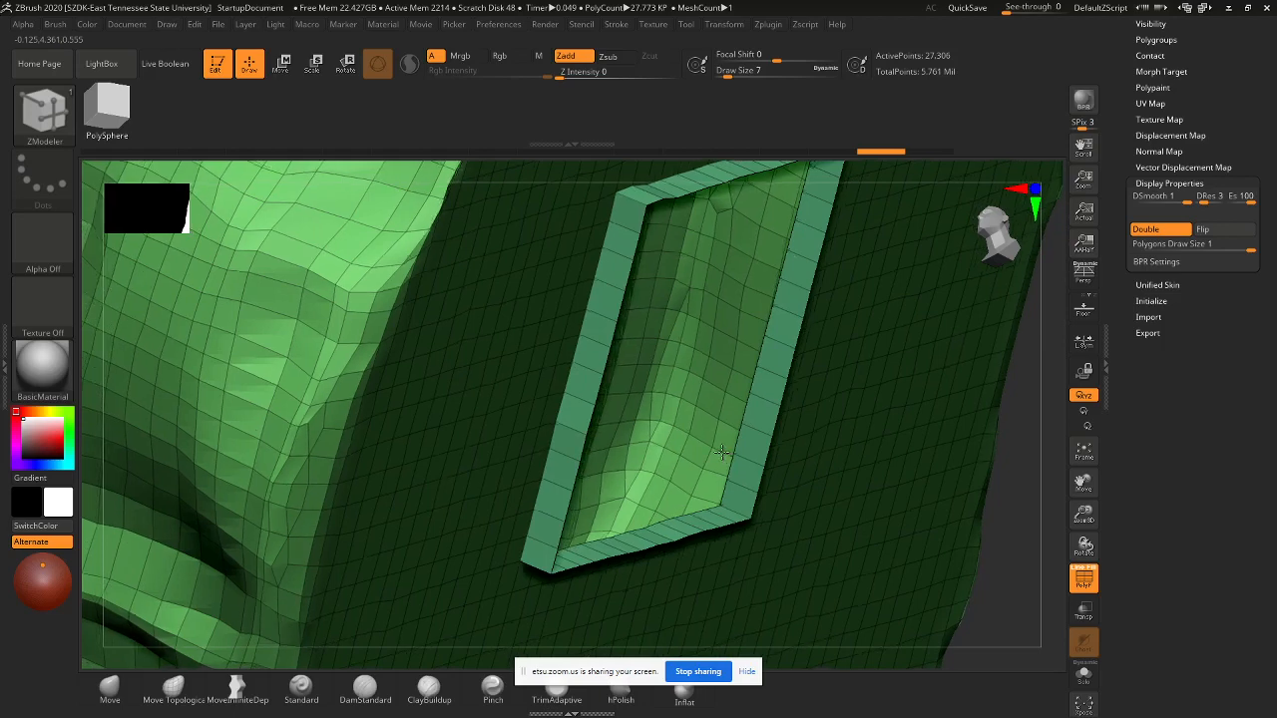
{"action": "left_click_drag", "start_coordinate": [720, 451], "coordinate": [704, 445]}
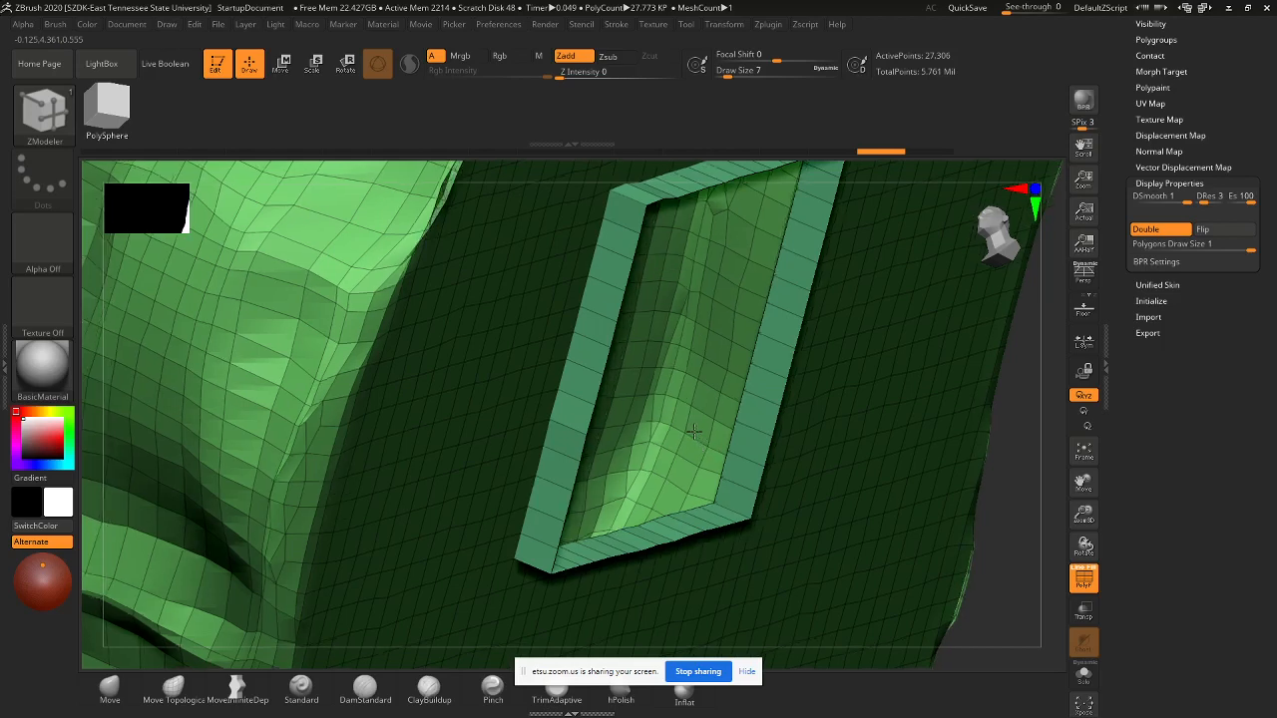
{"action": "left_click_drag", "start_coordinate": [693, 431], "coordinate": [691, 430]}
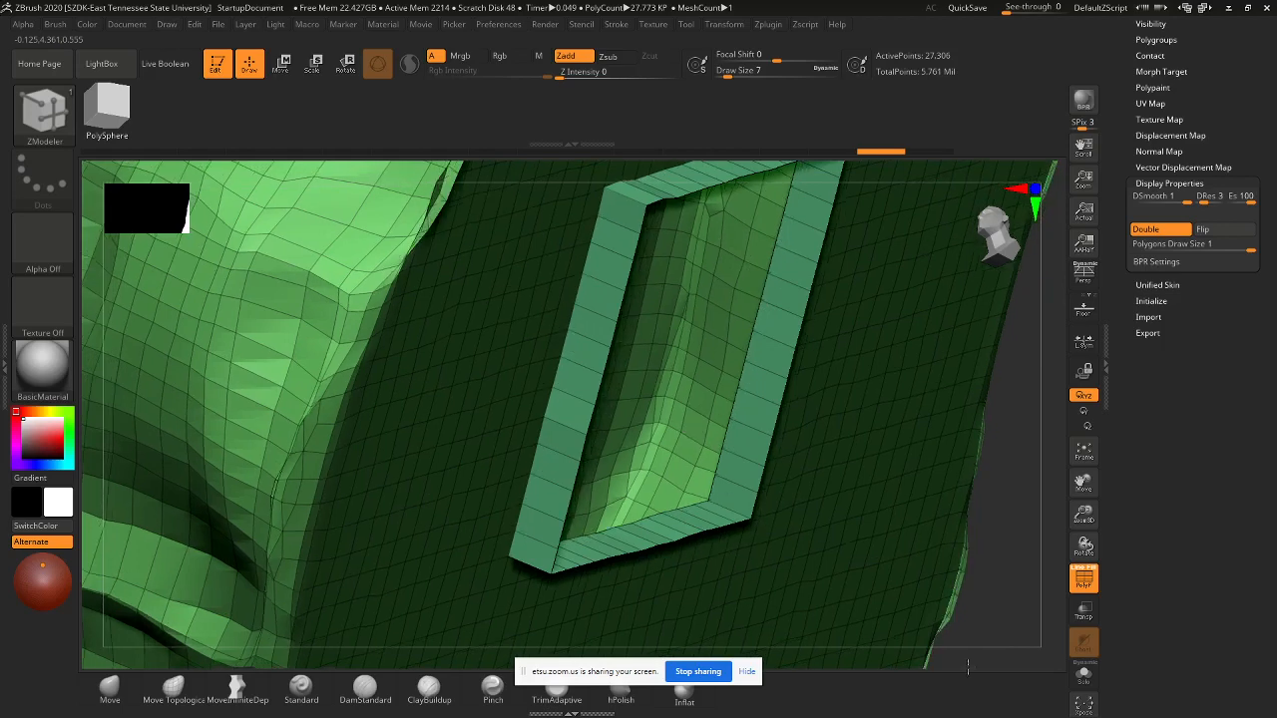
- Zoom out and orbit to inspect the new rim on the base from below
{"action": "left_click_drag", "start_coordinate": [967, 667], "coordinate": [961, 668]}
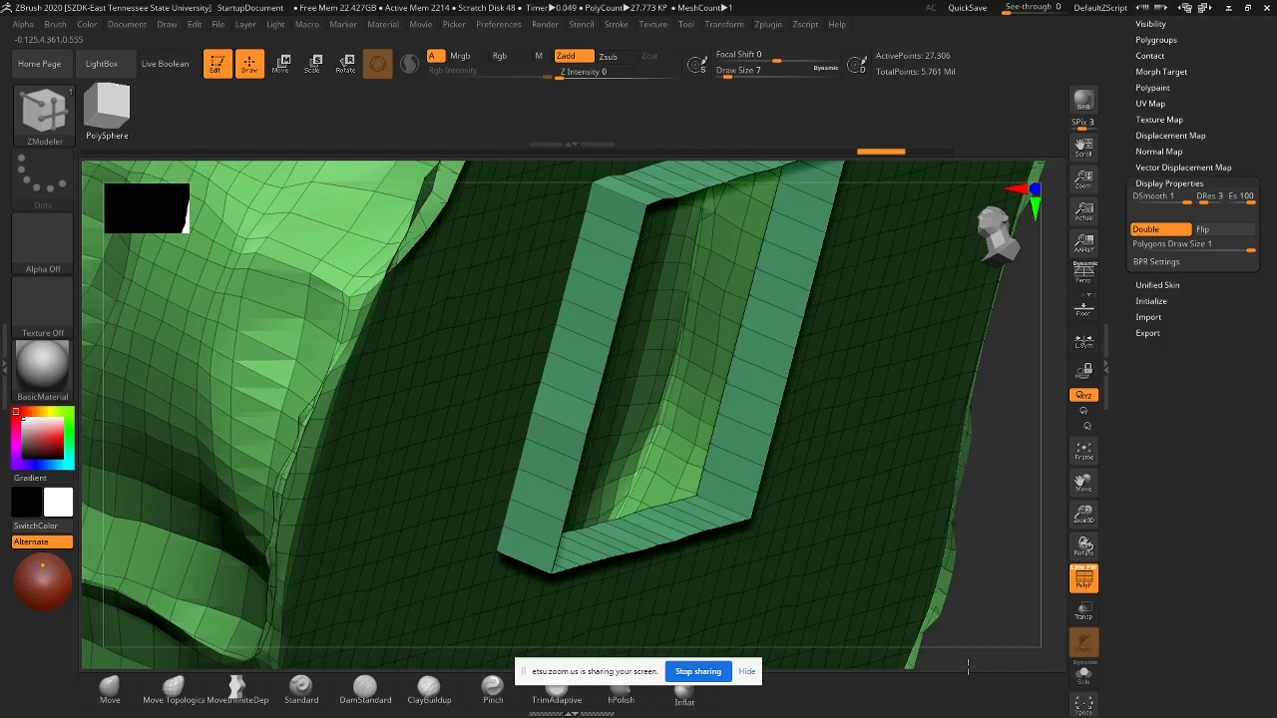
{"action": "left_click_drag", "start_coordinate": [967, 666], "coordinate": [968, 665]}
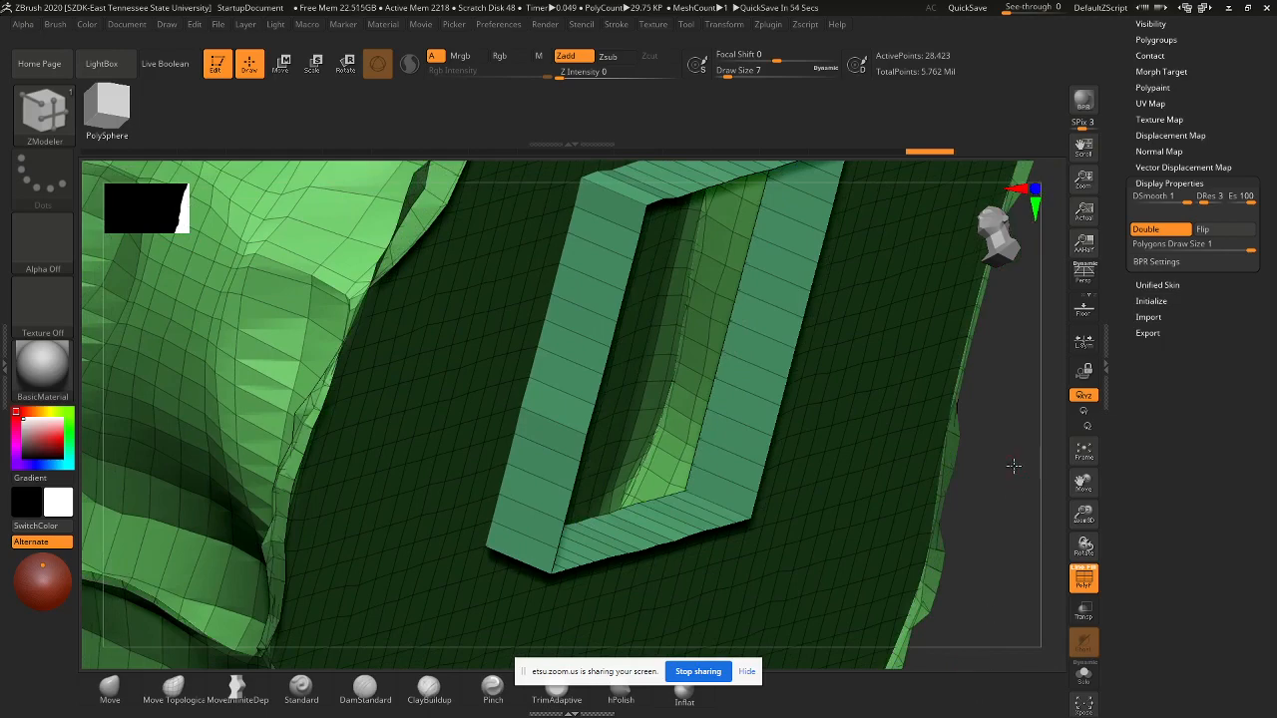
{"action": "mouse_move", "coordinate": [1013, 465]}
{"action": "left_mouse_down", "text": "alt"}
{"action": "mouse_move", "coordinate": [961, 430]}
{"action": "mouse_move", "coordinate": [858, 437]}
{"action": "mouse_move", "coordinate": [873, 526]}
{"action": "mouse_move", "coordinate": [848, 592]}
{"action": "mouse_move", "coordinate": [860, 613]}
{"action": "mouse_move", "coordinate": [855, 604]}
{"action": "left_mouse_up", "text": "alt"}
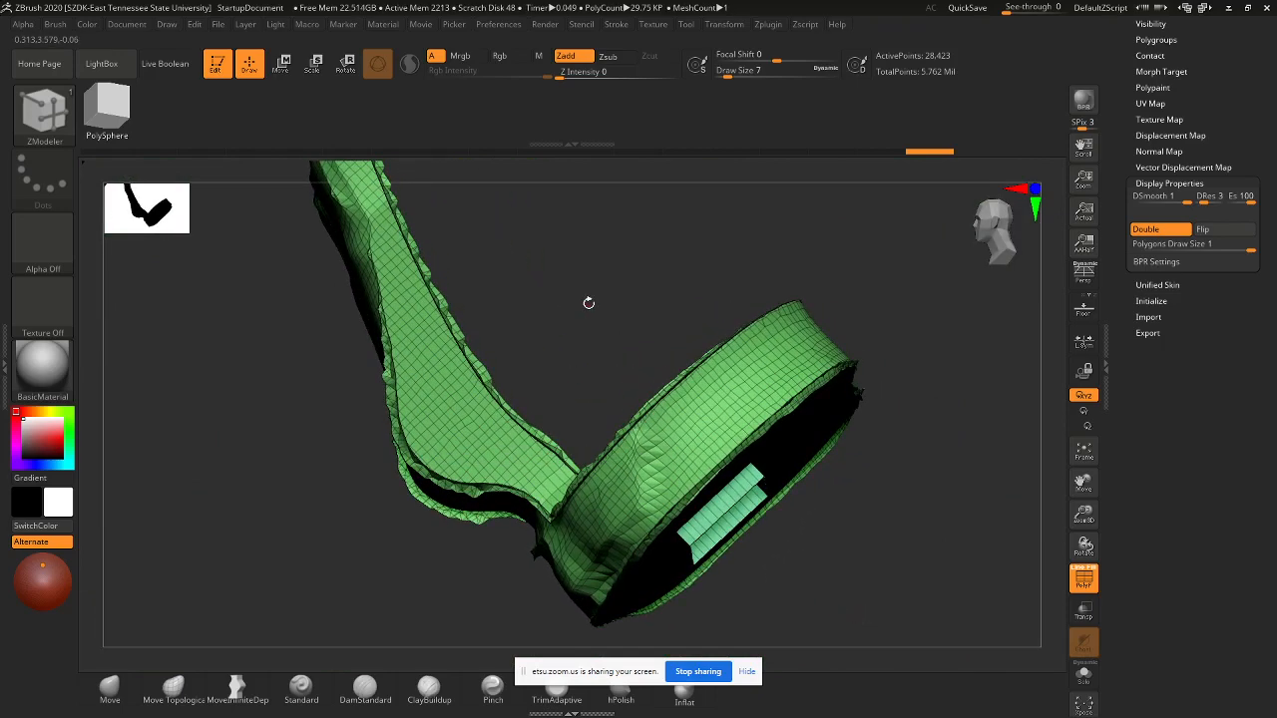
{"action": "left_click_drag", "start_coordinate": [587, 303], "coordinate": [594, 356]}
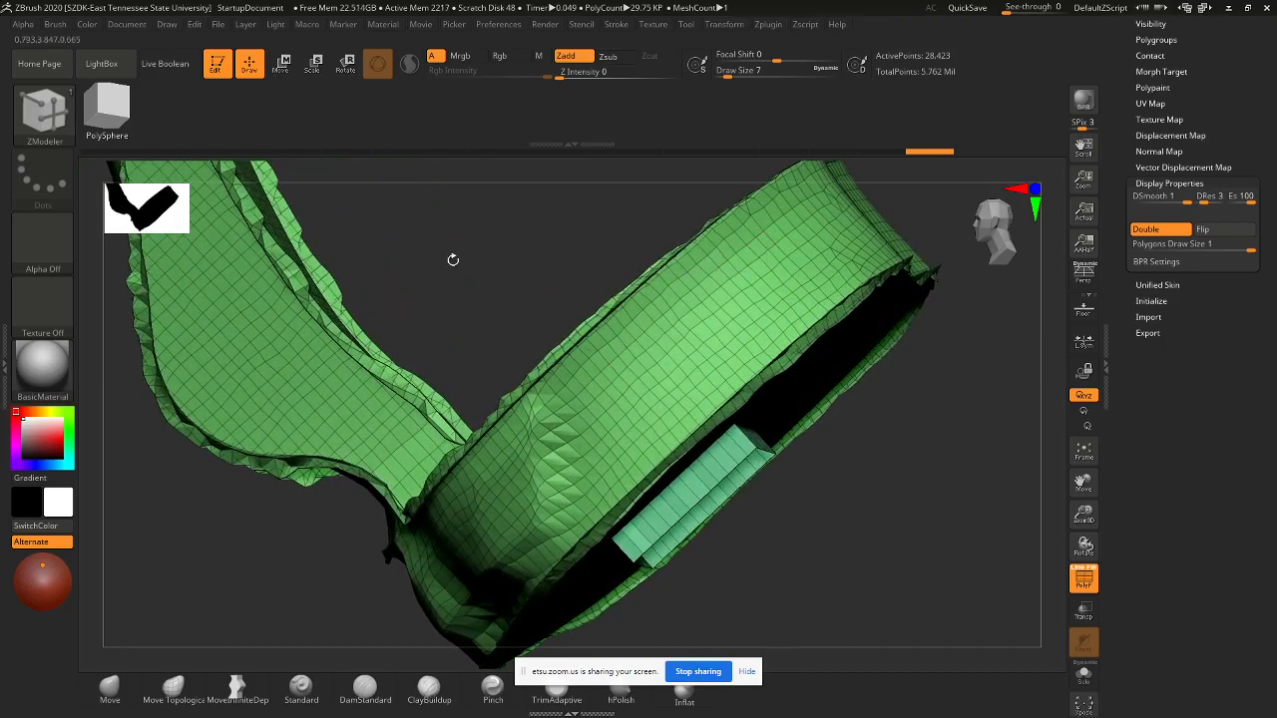
{"action": "left_click_drag", "start_coordinate": [450, 259], "coordinate": [513, 459]}
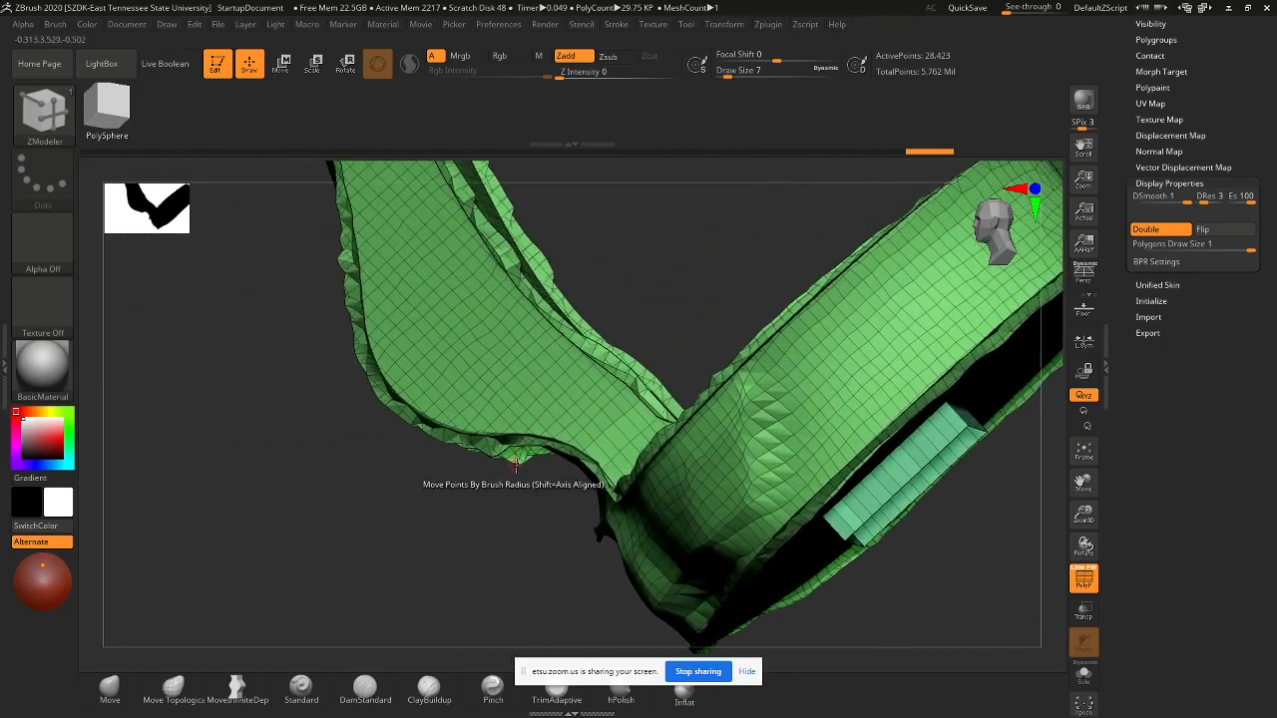
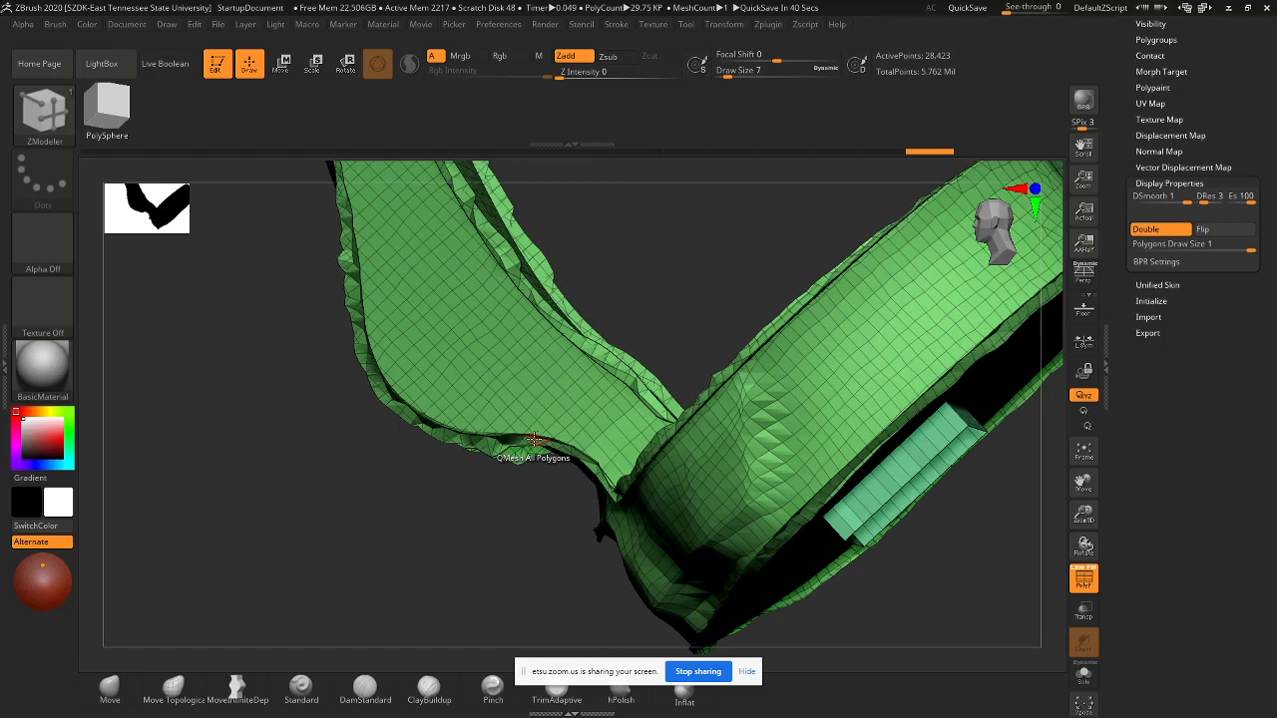
- Re-extrude the slot face after an undo, discarding the extra edge loops added across it
{"action": "key", "text": "ctrl+z"}
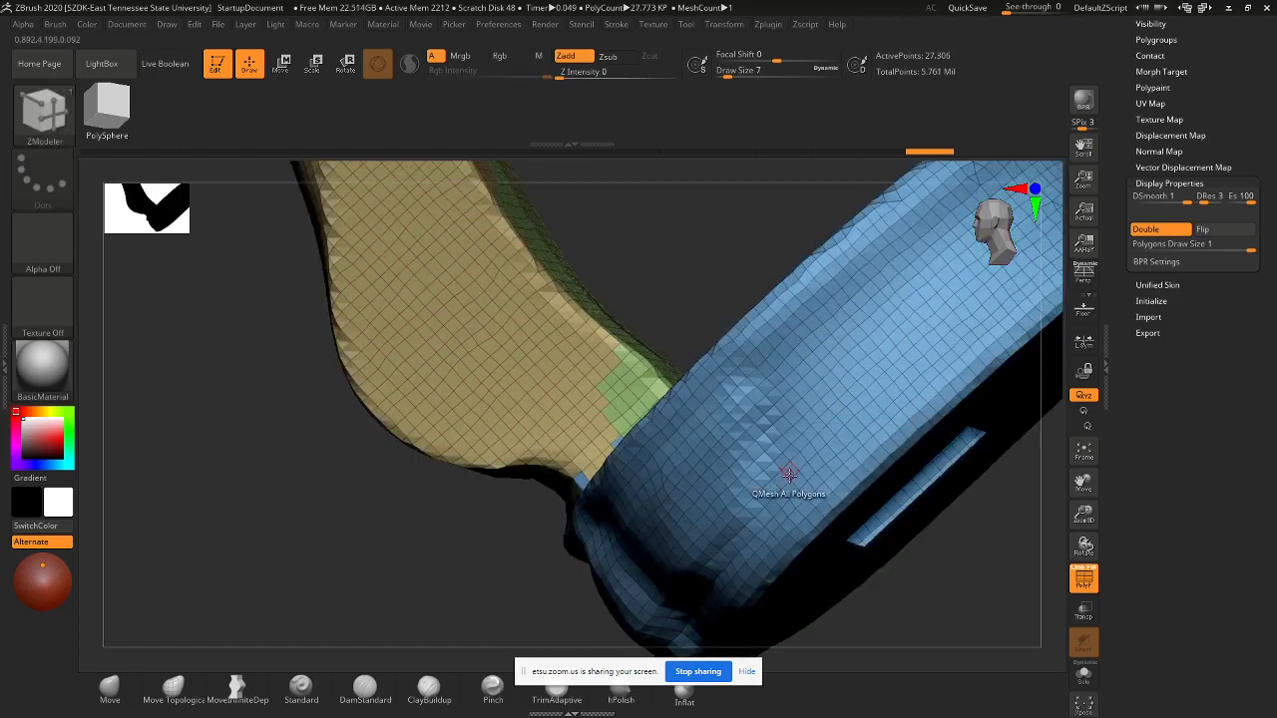
{"action": "mouse_move", "coordinate": [907, 536]}
{"action": "left_mouse_down", "text": "ctrl"}
{"action": "mouse_move", "coordinate": [968, 549]}
{"action": "mouse_move", "coordinate": [949, 529]}
{"action": "mouse_move", "coordinate": [970, 629]}
{"action": "mouse_move", "coordinate": [973, 588]}
{"action": "mouse_move", "coordinate": [977, 600]}
{"action": "mouse_move", "coordinate": [963, 582]}
{"action": "left_mouse_up", "text": "ctrl"}
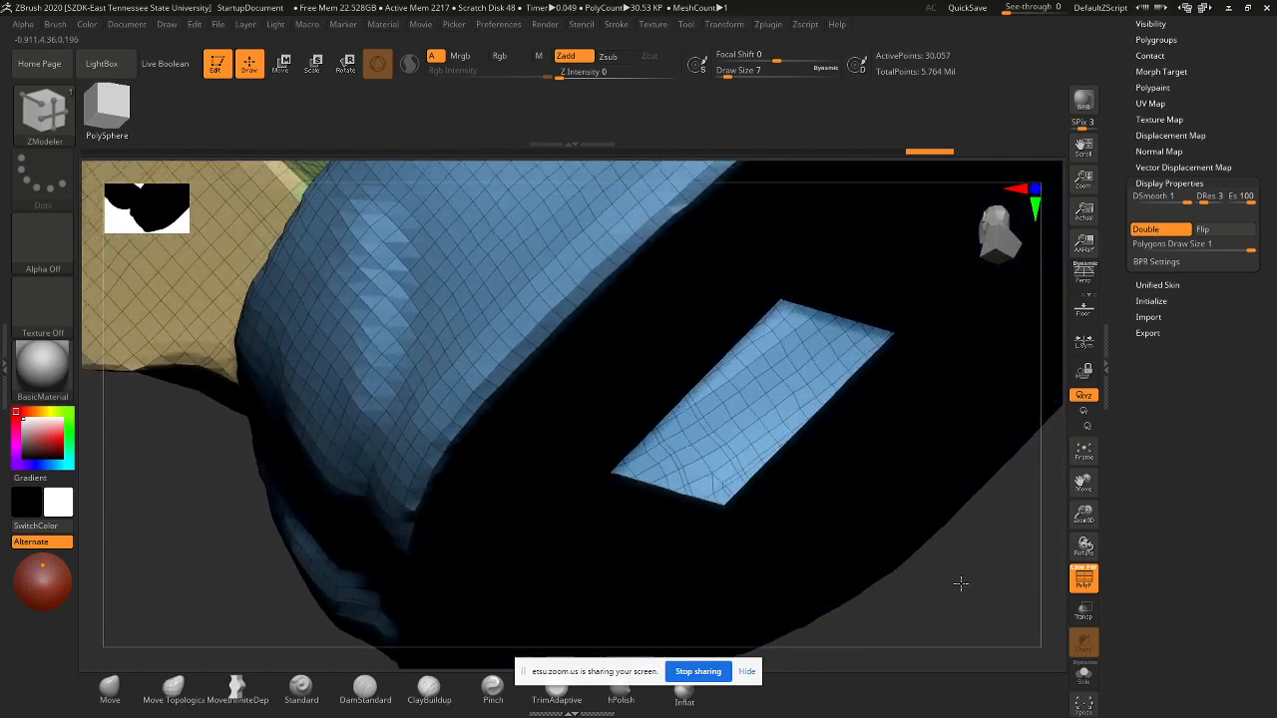
{"action": "left_click", "coordinate": [760, 475]}
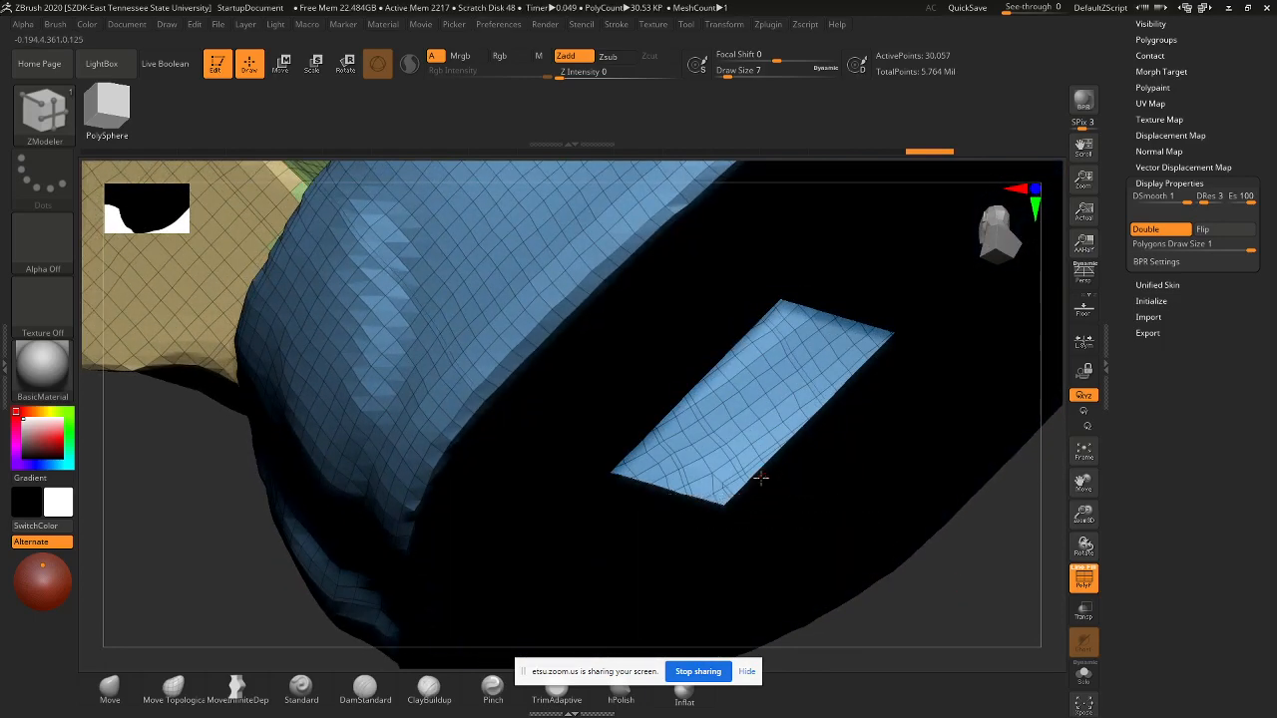
{"action": "key", "text": "ctrl+z"}
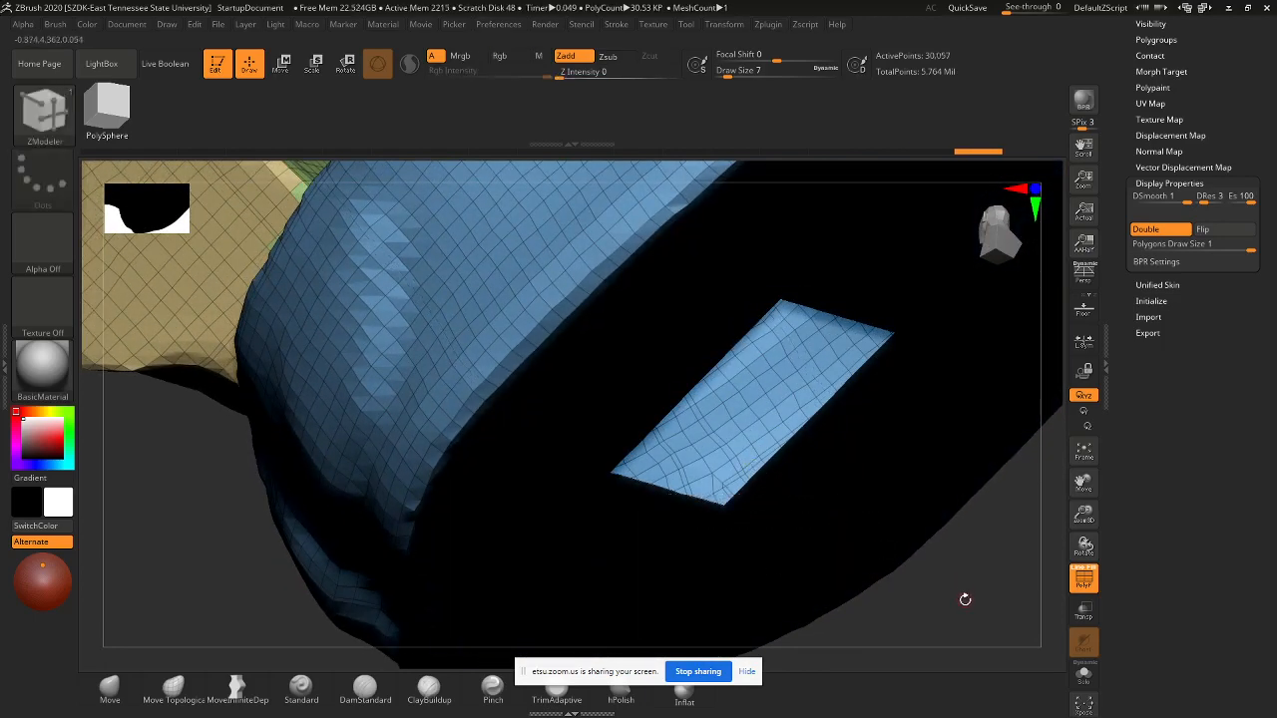
{"action": "mouse_move", "coordinate": [964, 598]}
{"action": "left_mouse_down"}
{"action": "mouse_move", "coordinate": [956, 579]}
{"action": "mouse_move", "coordinate": [955, 591]}
{"action": "left_mouse_up"}
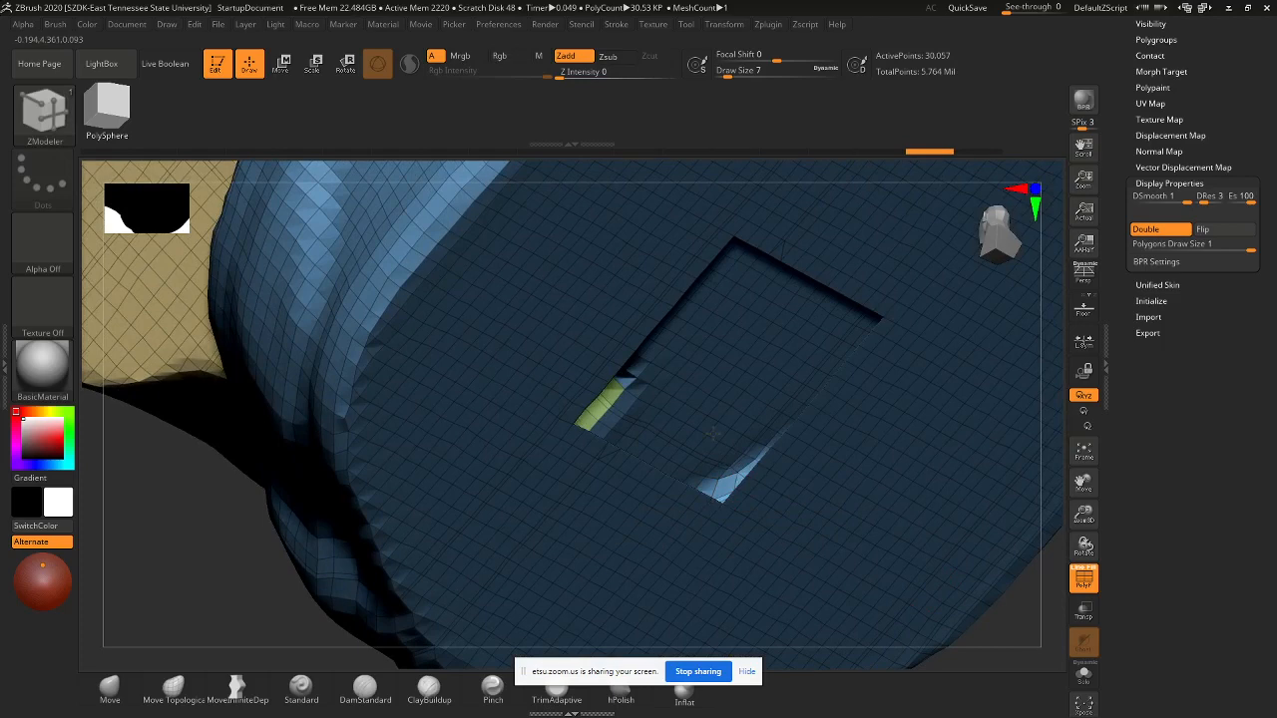
- Extrude walls around the rectangular slot and orbit to inspect the resulting frame
{"action": "left_click_drag", "start_coordinate": [713, 434], "coordinate": [702, 421]}
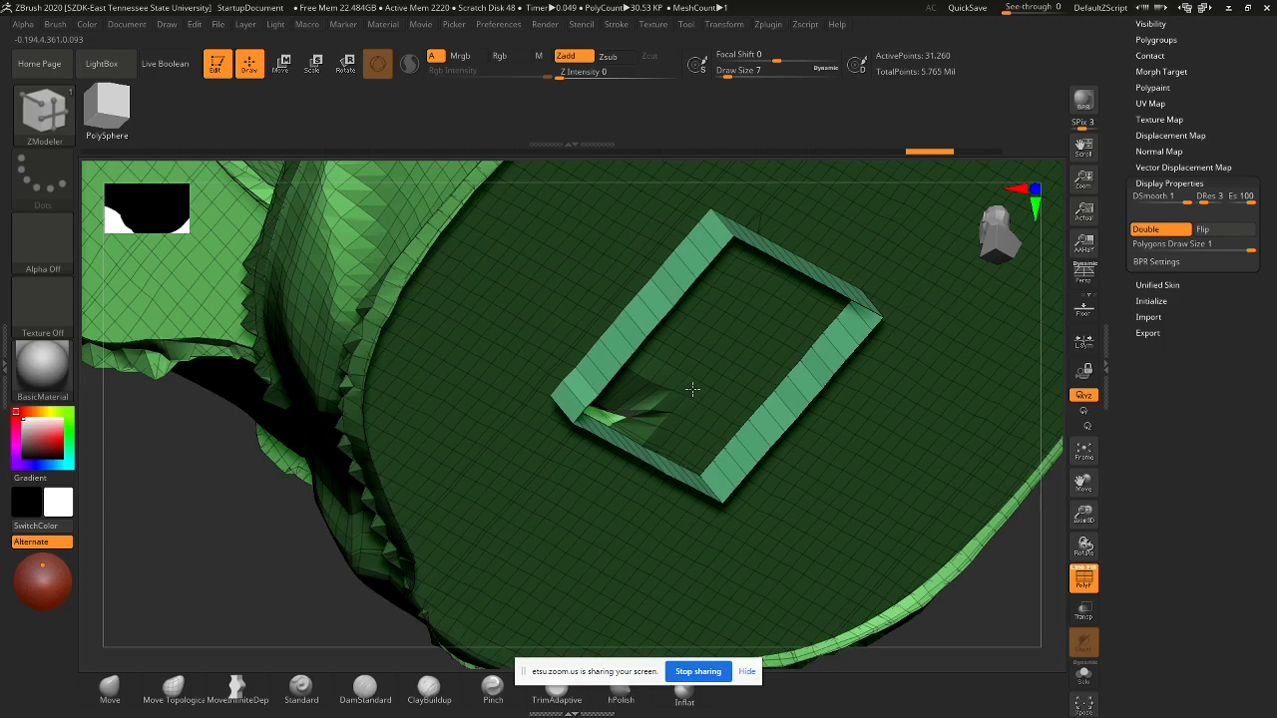
{"action": "right_click_drag", "start_coordinate": [691, 380], "coordinate": [692, 382]}
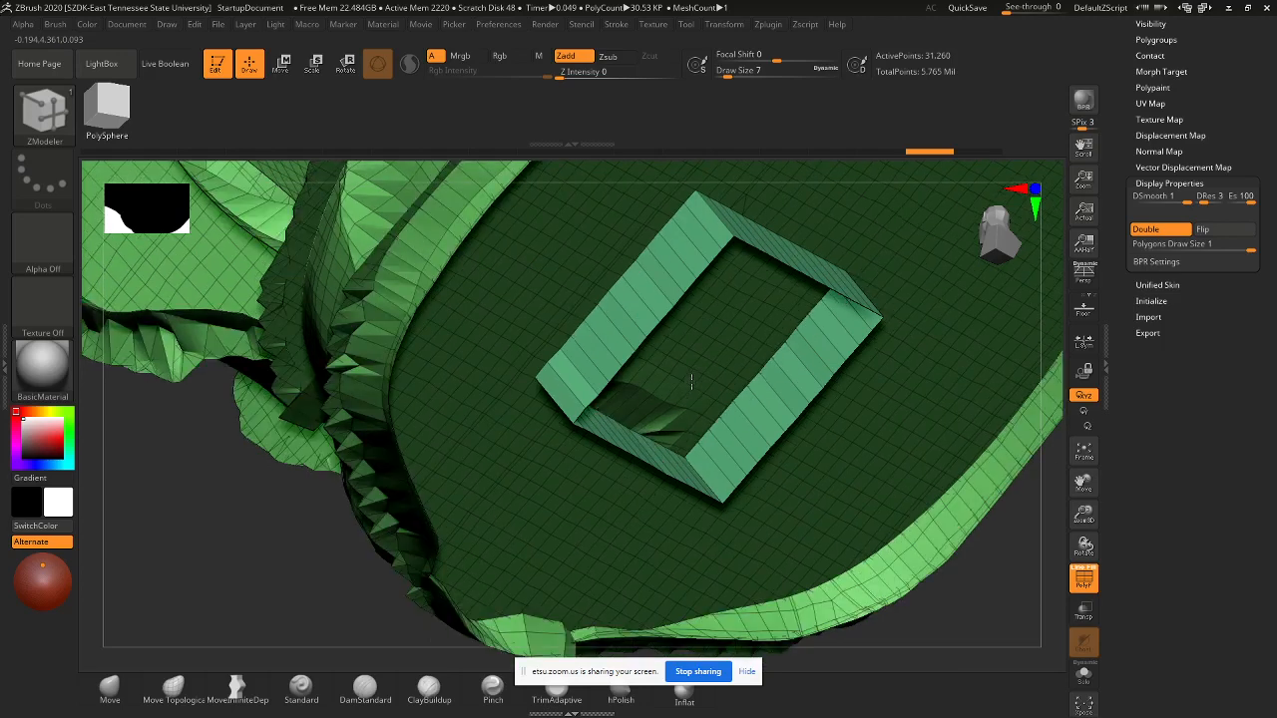
{"action": "right_click_drag", "start_coordinate": [690, 374], "coordinate": [687, 372]}
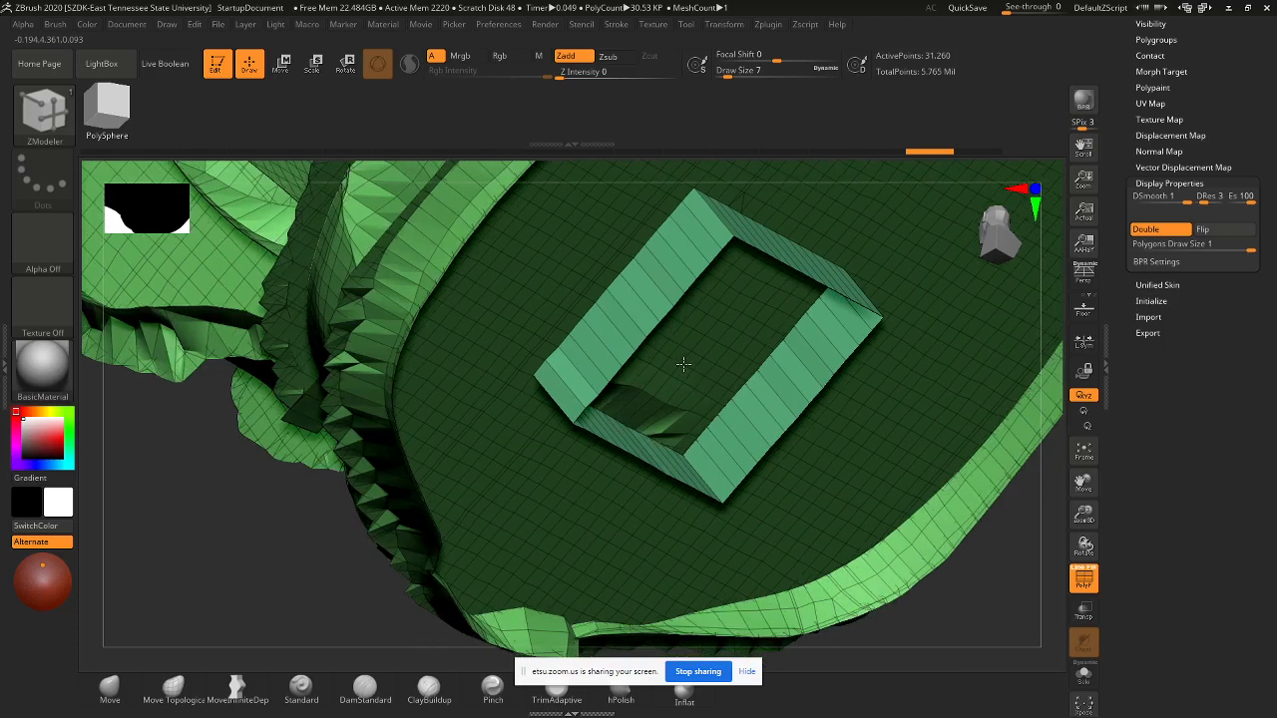
{"action": "right_click_drag", "start_coordinate": [685, 361], "coordinate": [681, 358]}
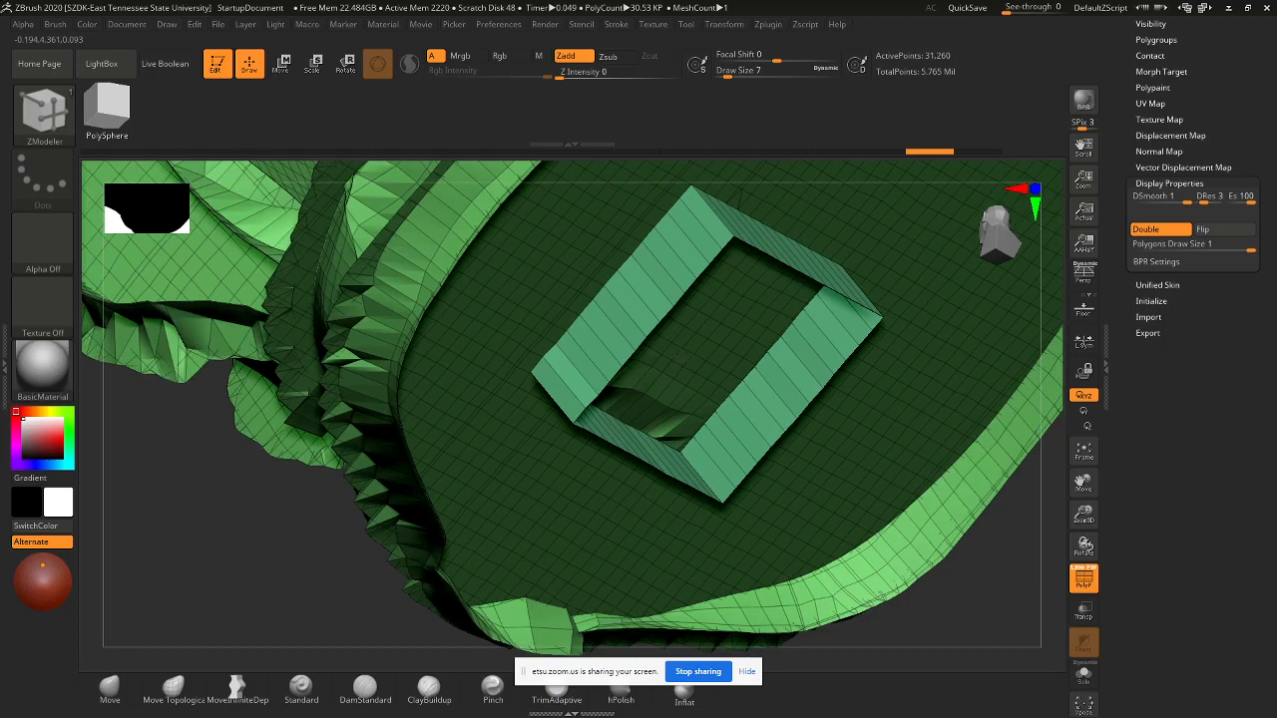
{"action": "right_click_drag", "start_coordinate": [679, 358], "coordinate": [675, 353]}
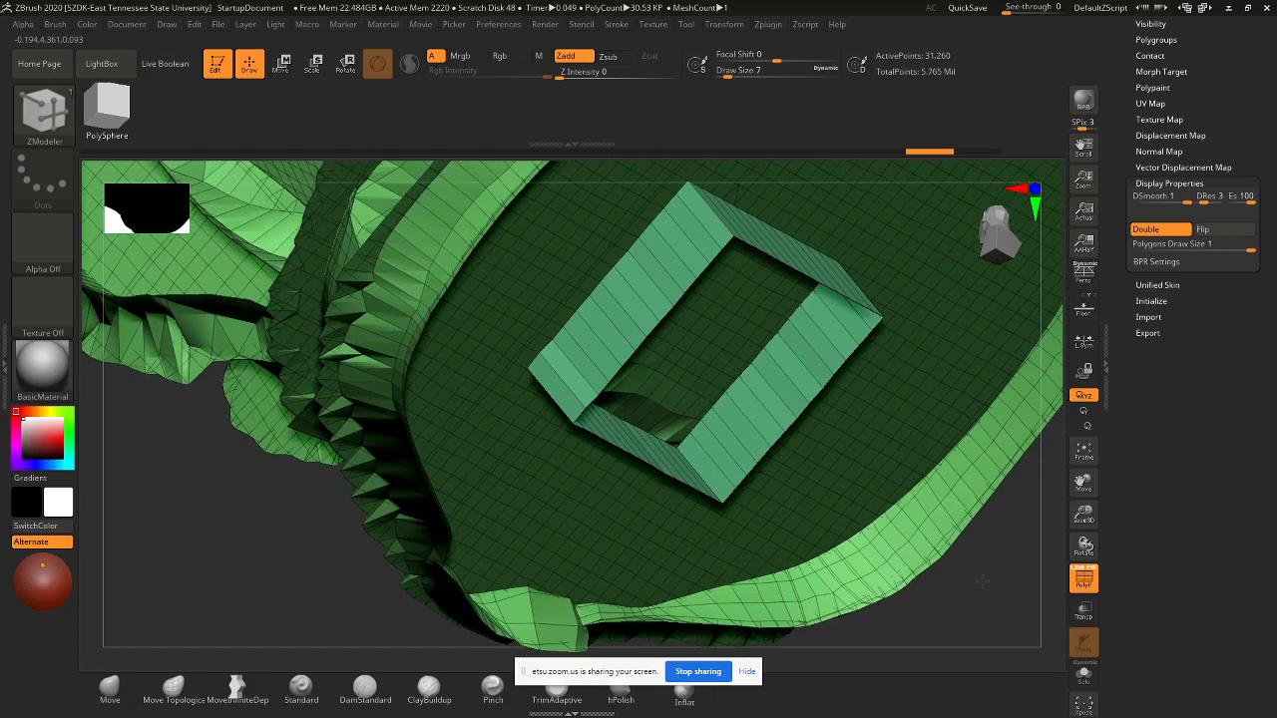
{"action": "left_click_drag", "start_coordinate": [983, 582], "coordinate": [979, 577]}
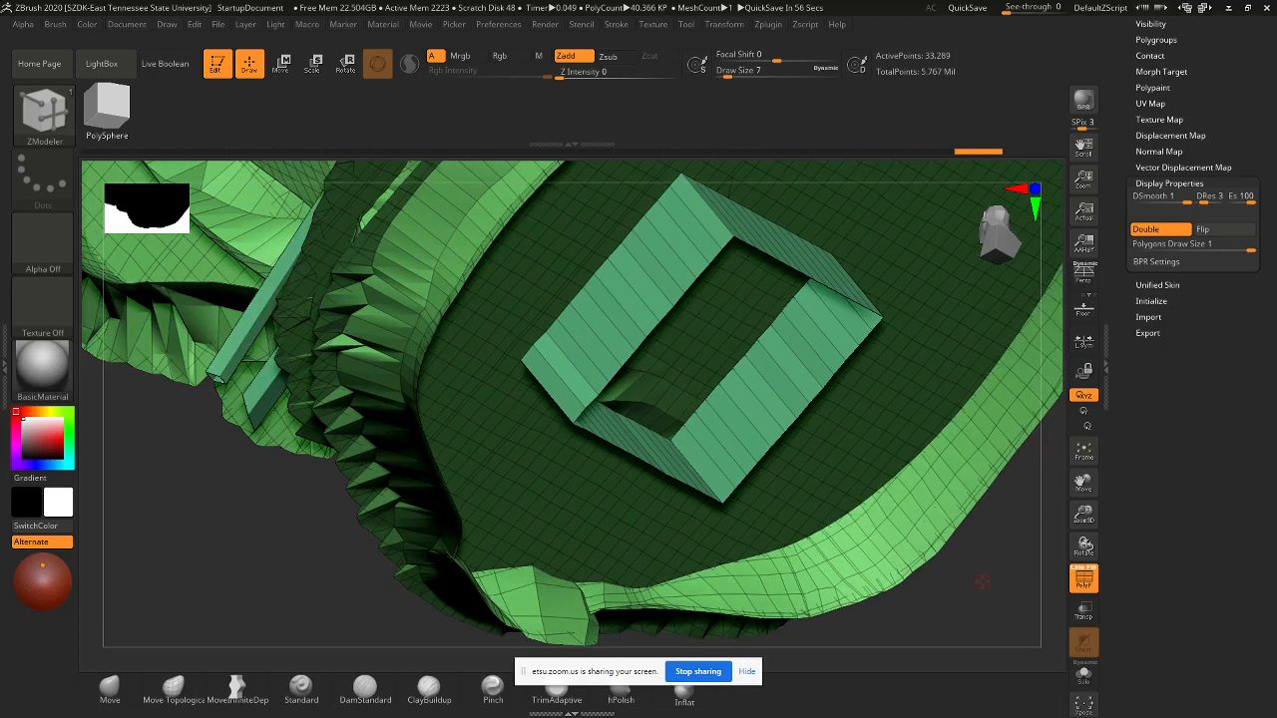
{"action": "left_click_drag", "start_coordinate": [997, 576], "coordinate": [673, 337]}
{"action": "mouse_move", "coordinate": [662, 285]}
{"action": "left_mouse_down"}
{"action": "mouse_move", "coordinate": [773, 463]}
{"action": "mouse_move", "coordinate": [755, 436]}
{"action": "mouse_move", "coordinate": [758, 393]}
{"action": "mouse_move", "coordinate": [708, 465]}
{"action": "mouse_move", "coordinate": [676, 442]}
{"action": "mouse_move", "coordinate": [653, 459]}
{"action": "mouse_move", "coordinate": [643, 420]}
{"action": "mouse_move", "coordinate": [555, 435]}
{"action": "left_mouse_up"}
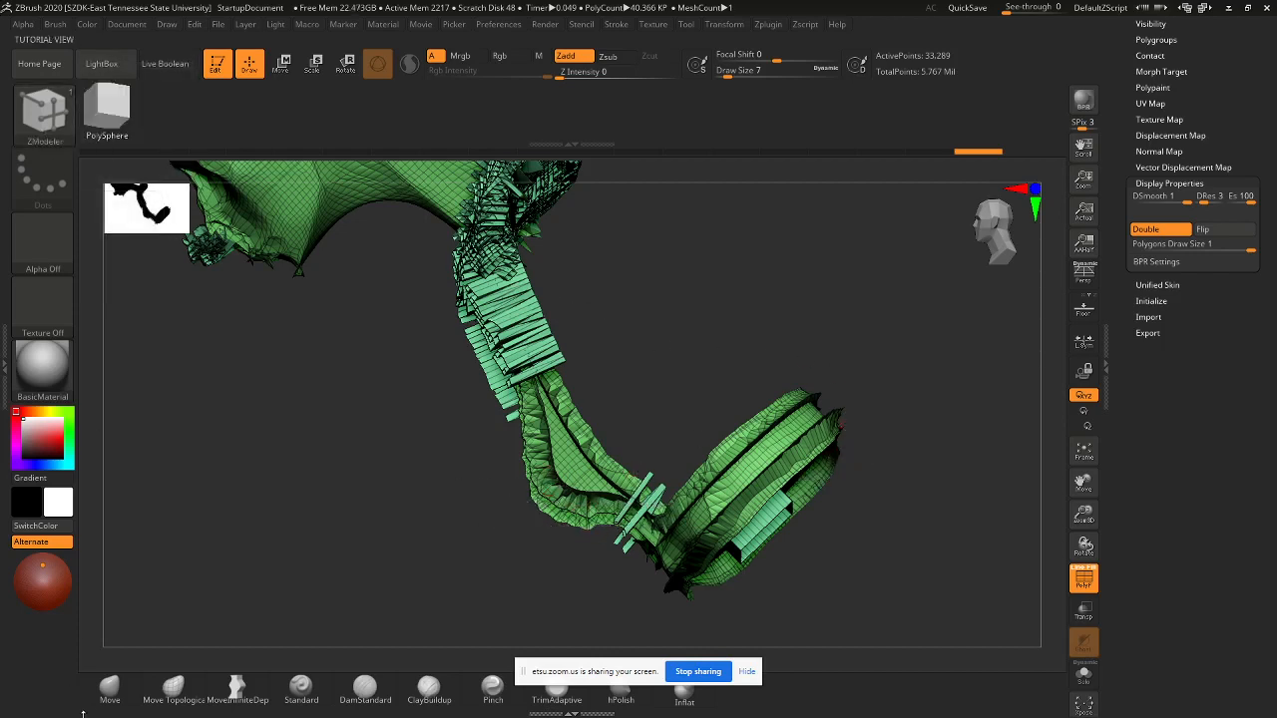
- Switch to the Move brush and orbit the model to a new angle
{"action": "left_click", "coordinate": [118, 698]}
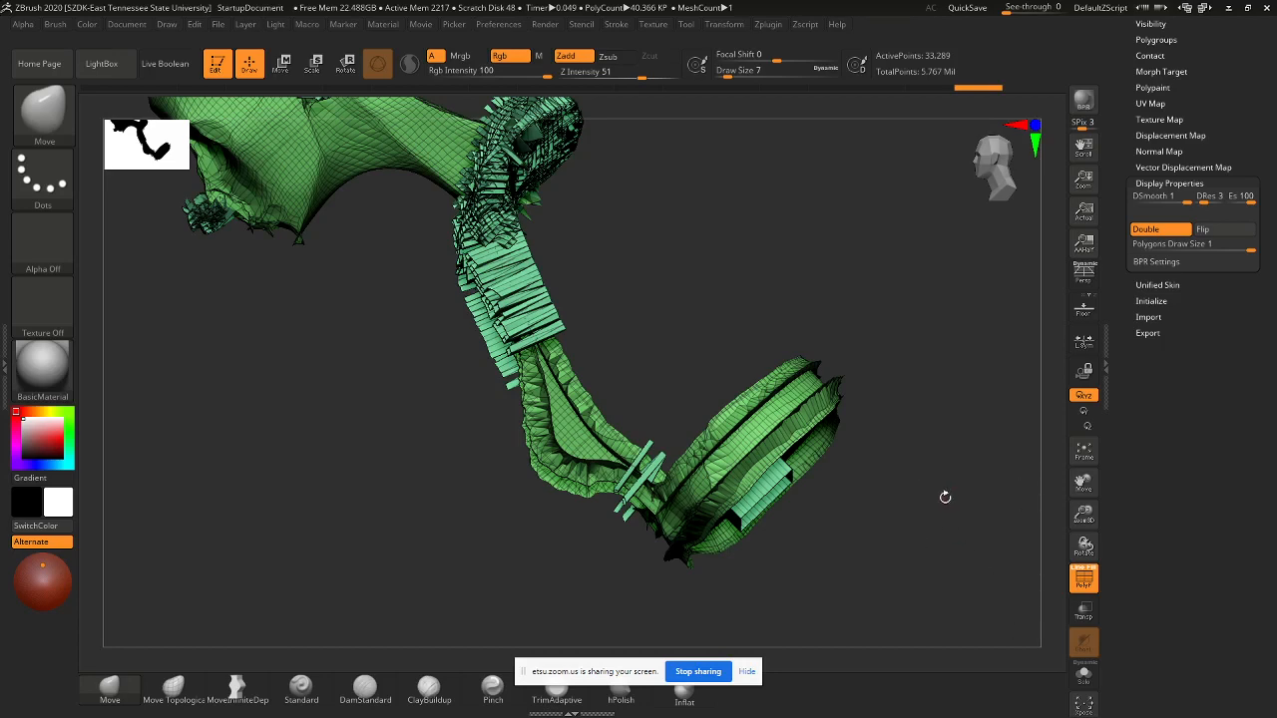
{"action": "left_click_drag", "start_coordinate": [901, 509], "coordinate": [880, 507]}
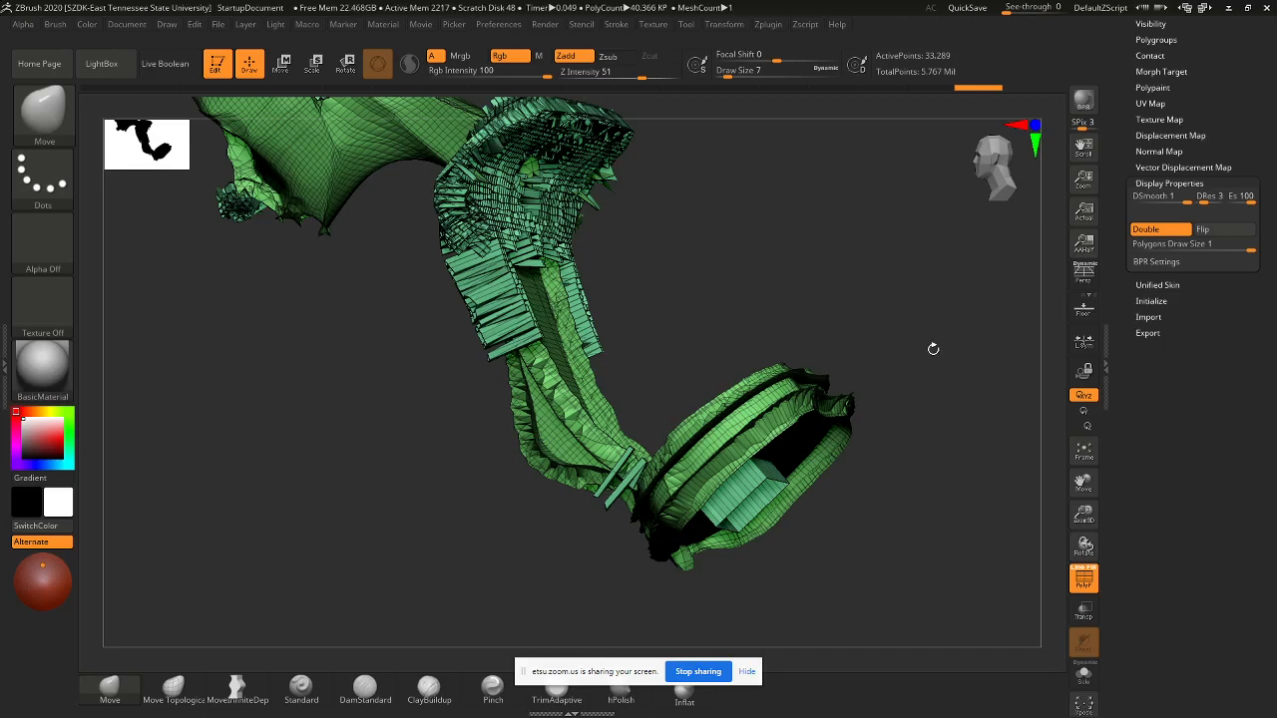
{"action": "left_click_drag", "start_coordinate": [931, 348], "coordinate": [1003, 279]}
{"action": "scroll", "coordinate": [1202, 182], "scroll_direction": "up", "scroll_amount": 5}
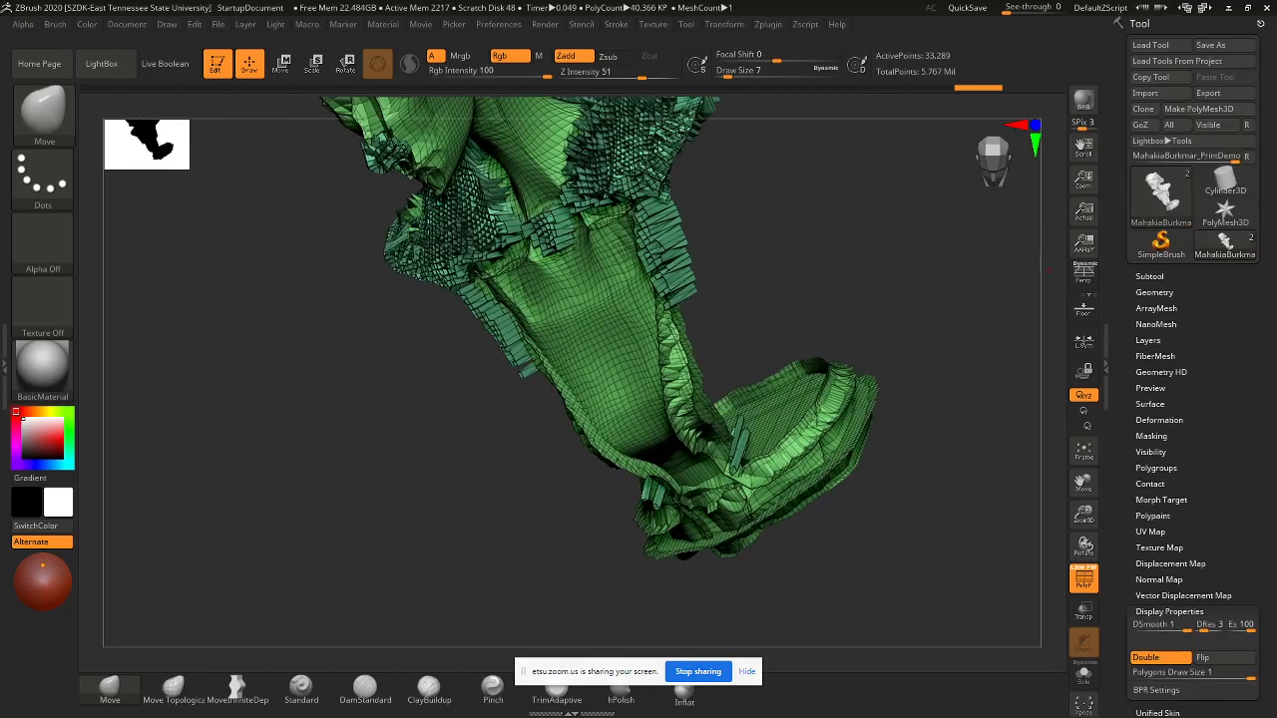
- Save the model as an incremented PrintDemo .ztl file in the ZTools folder
{"action": "left_click", "coordinate": [1210, 45]}
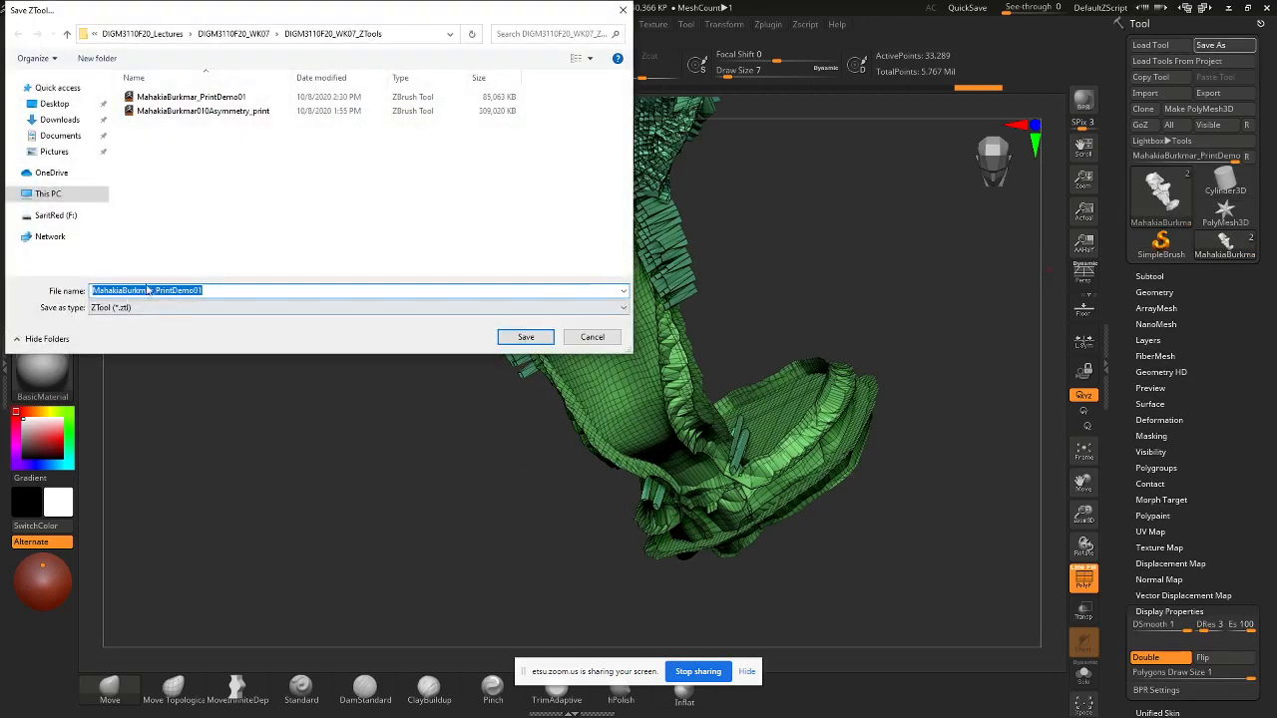
{"action": "left_click", "coordinate": [210, 288]}
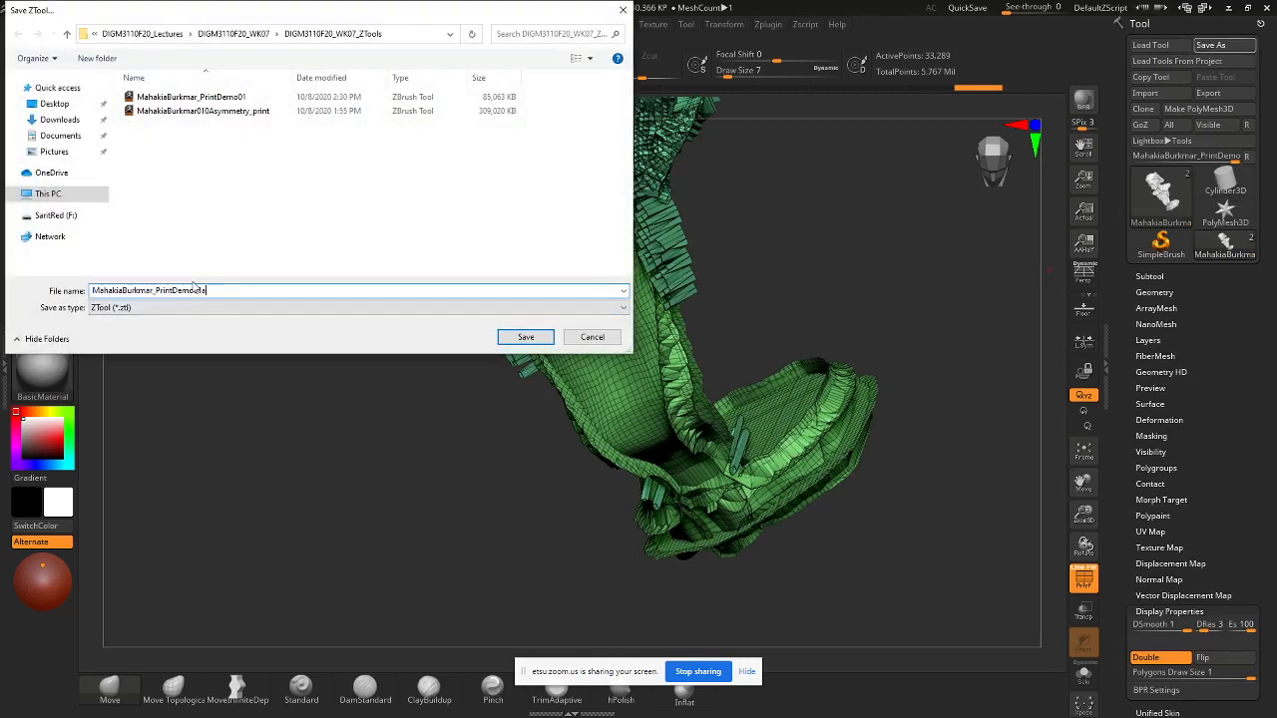
{"action": "key", "text": "Return"}
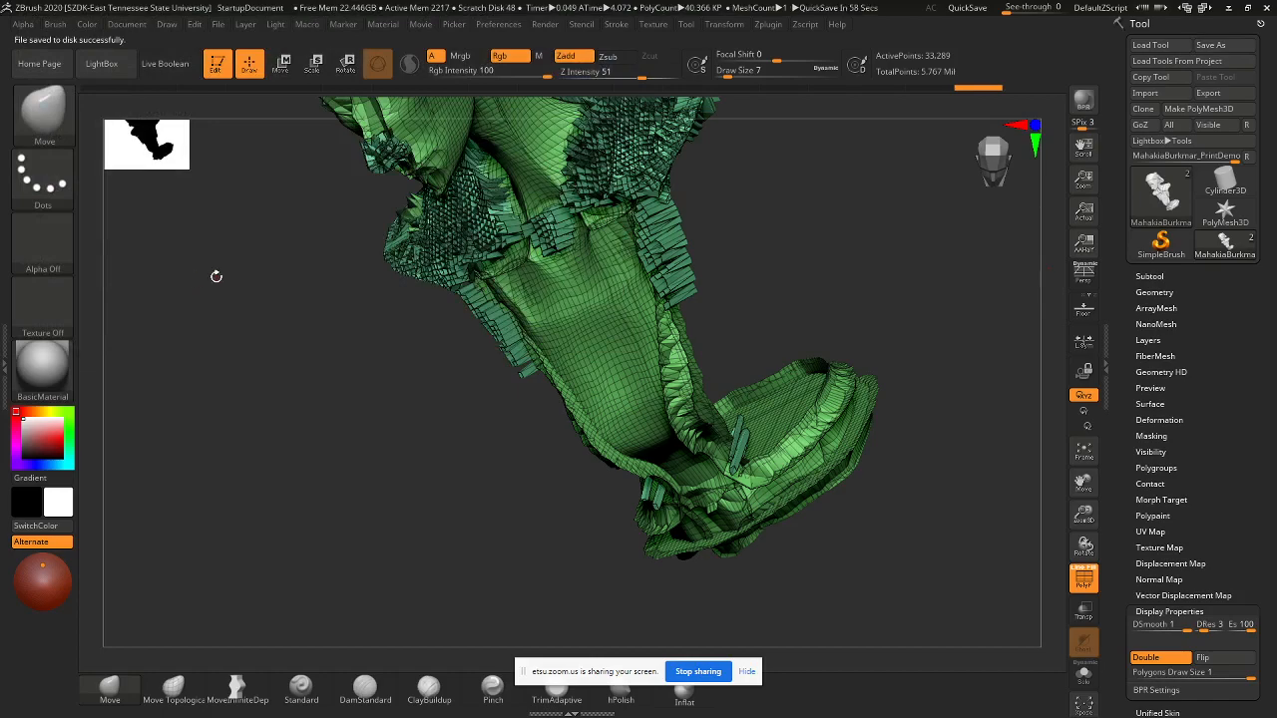
- Hide the raised square walls polygroup and view the remaining mesh from the side
{"action": "left_click_drag", "start_coordinate": [887, 298], "coordinate": [825, 407]}
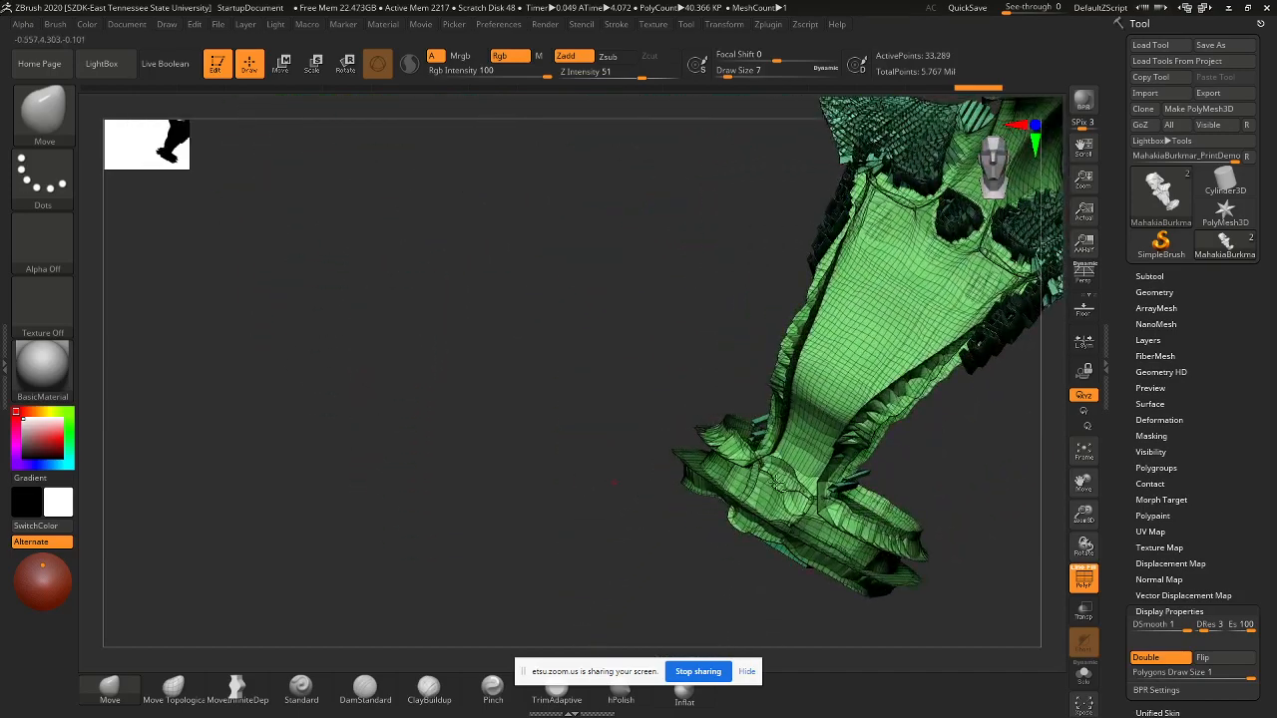
{"action": "left_click_drag", "start_coordinate": [997, 466], "coordinate": [897, 430]}
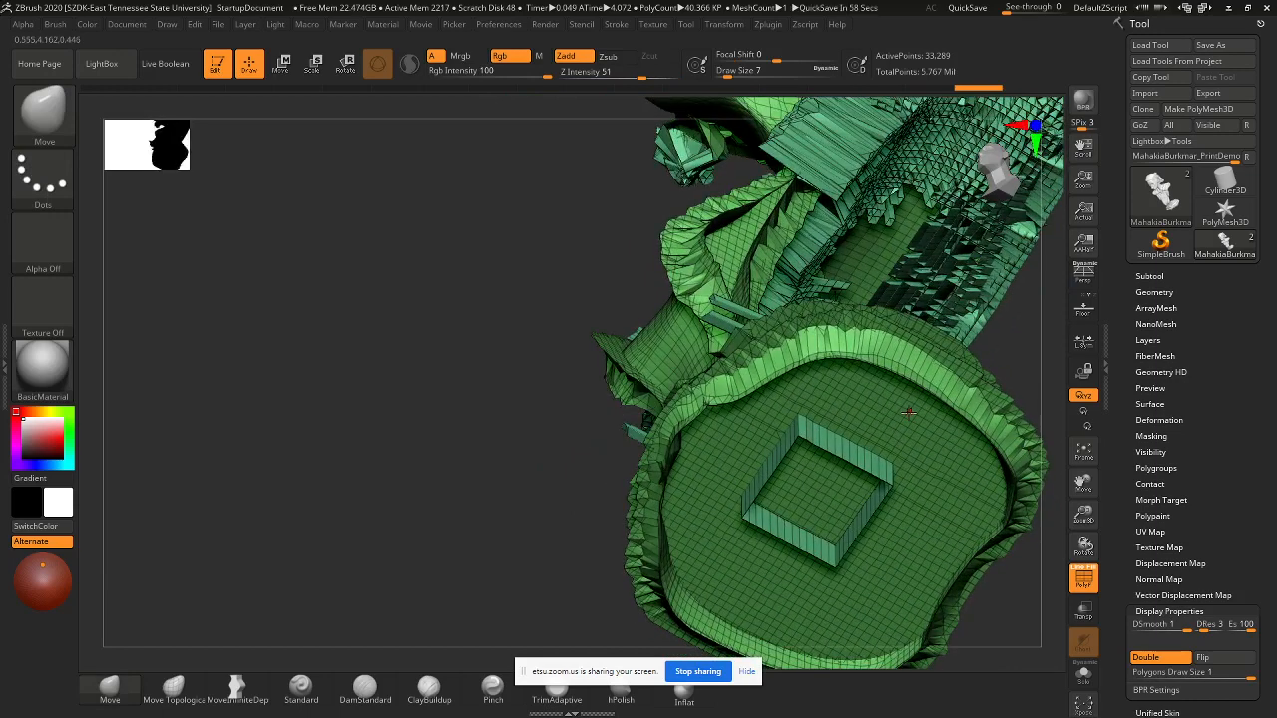
{"action": "key", "text": "ctrl+shift"}
{"action": "key", "text": "ctrl+shift"}
{"action": "left_click", "coordinate": [838, 449], "text": "ctrl+shift"}
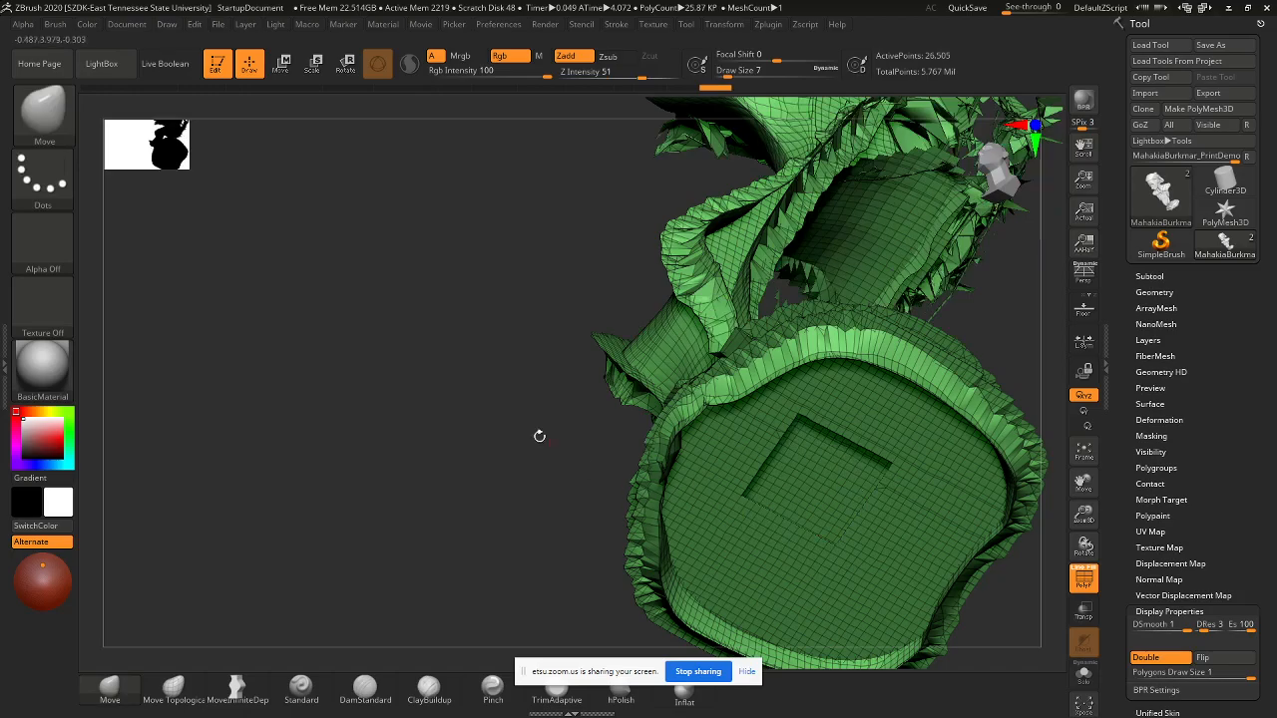
{"action": "left_click_drag", "start_coordinate": [539, 436], "coordinate": [630, 233]}
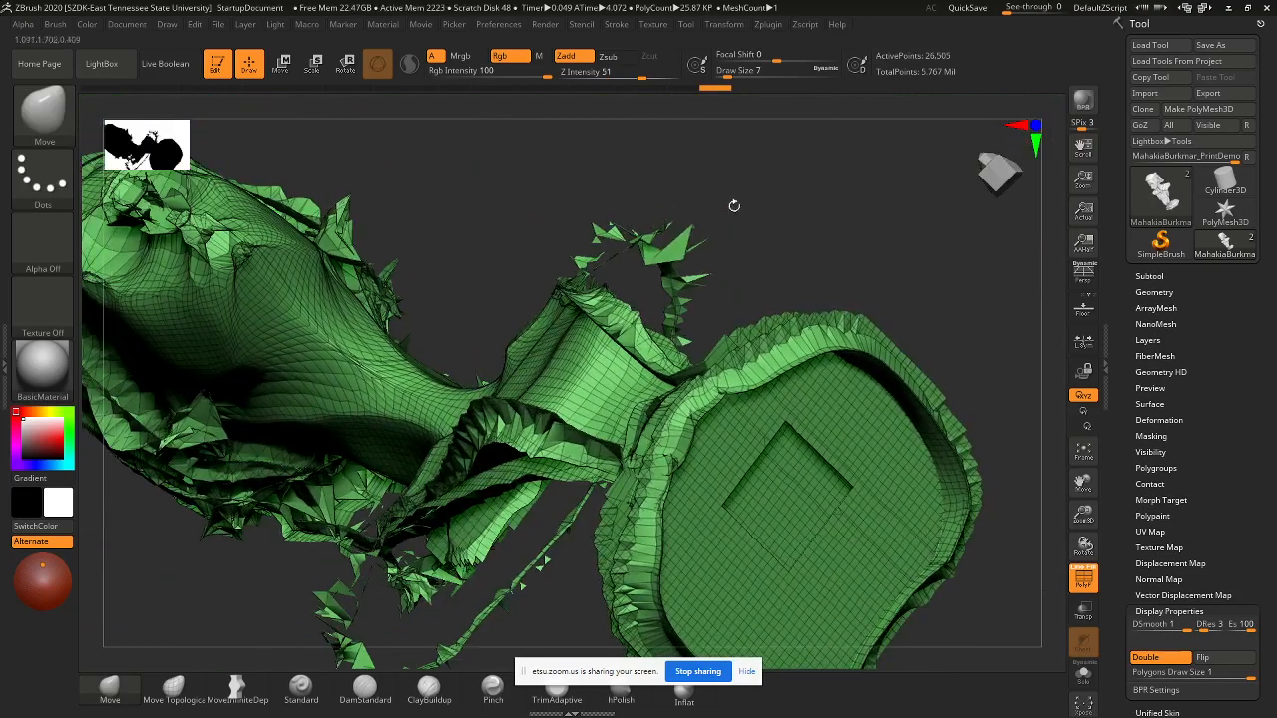
{"action": "left_click_drag", "start_coordinate": [734, 205], "coordinate": [602, 331]}
- Briefly isolate one polygroup, restore the full model, and expand the Geometry settings
{"action": "key", "text": "ctrl+shift"}
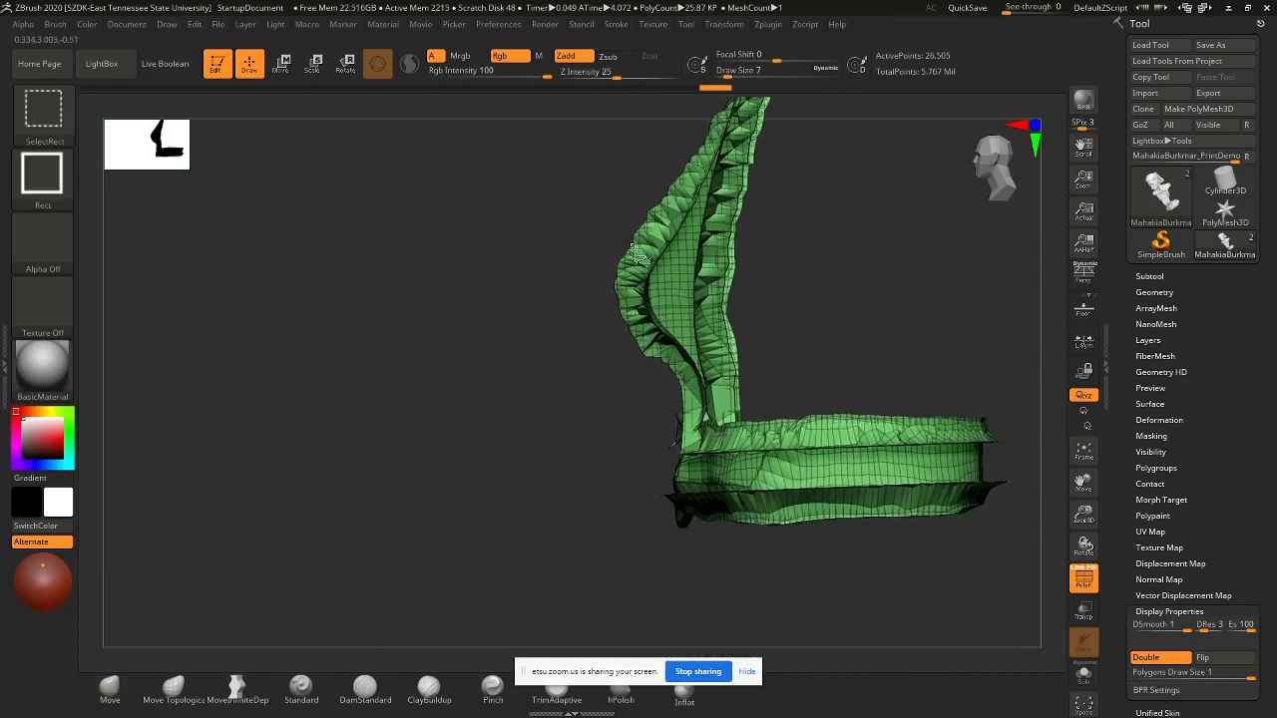
{"action": "left_click", "coordinate": [641, 257], "text": "ctrl+shift"}
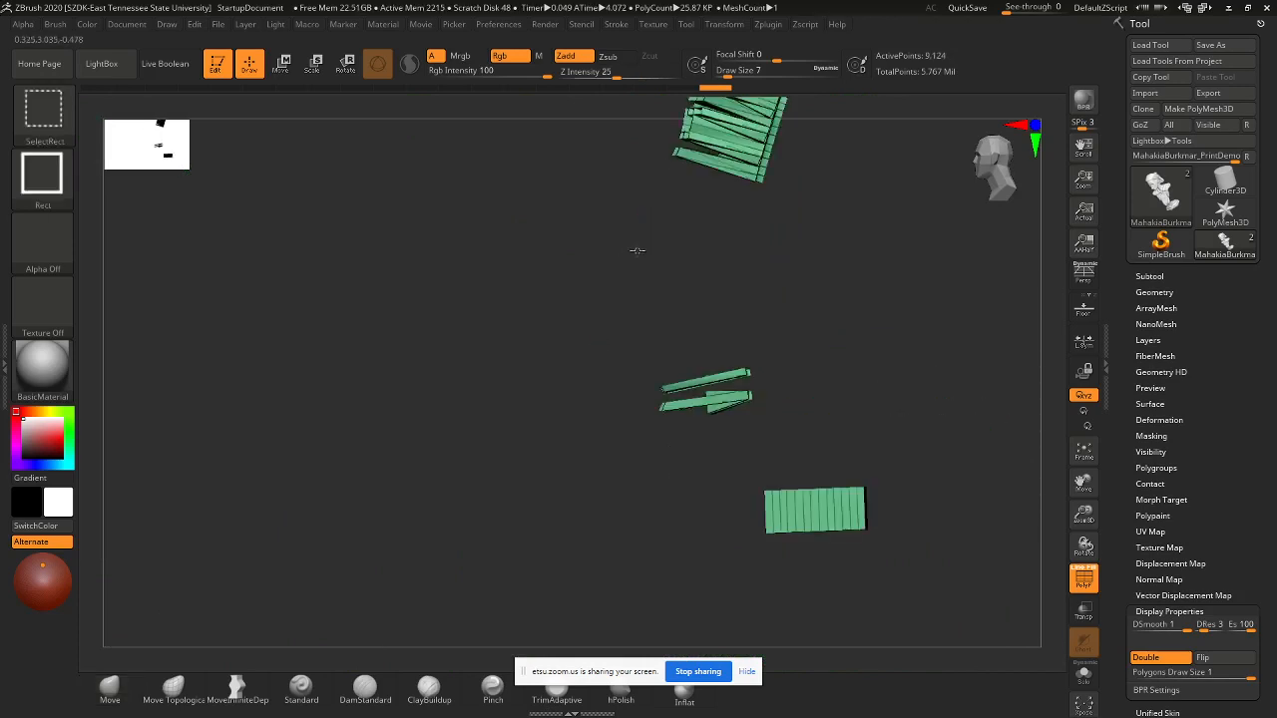
{"action": "mouse_move", "coordinate": [867, 315]}
{"action": "left_mouse_down"}
{"action": "mouse_move", "coordinate": [939, 303]}
{"action": "mouse_move", "coordinate": [917, 247]}
{"action": "mouse_move", "coordinate": [958, 295]}
{"action": "left_mouse_up"}
{"action": "left_click", "coordinate": [903, 330], "text": "ctrl+shift"}
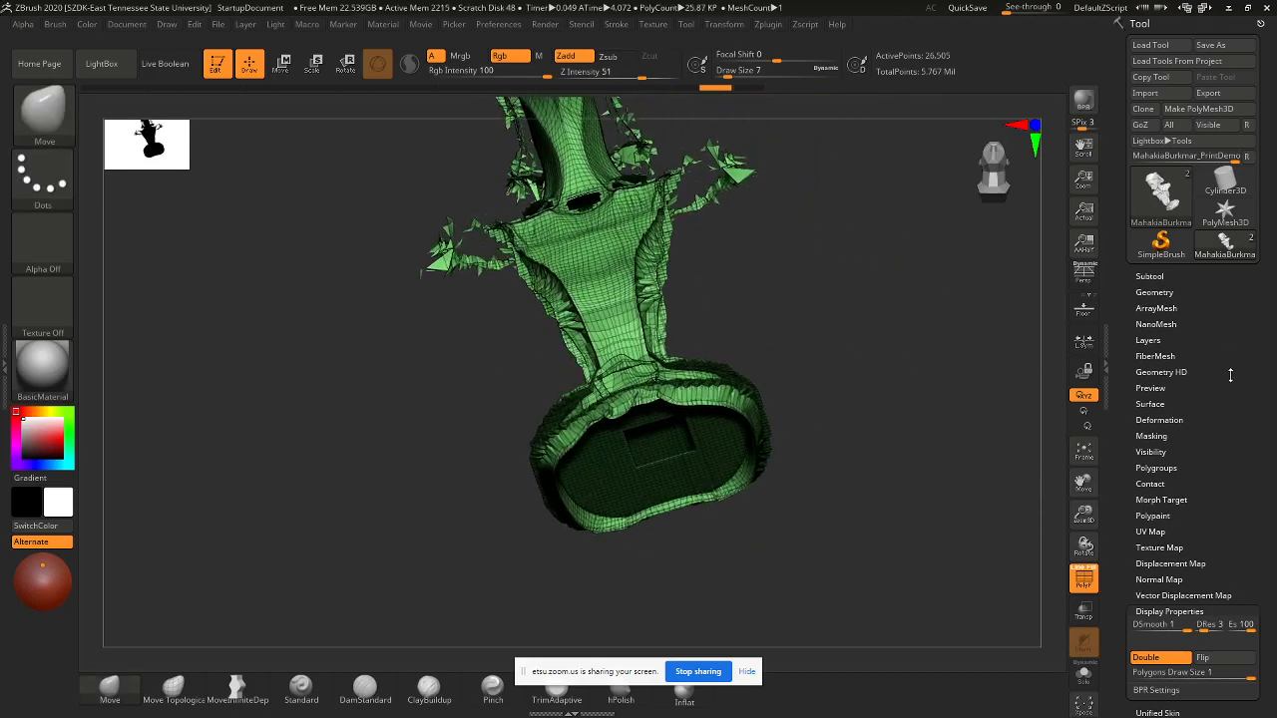
{"action": "left_click_drag", "start_coordinate": [771, 521], "coordinate": [848, 531]}
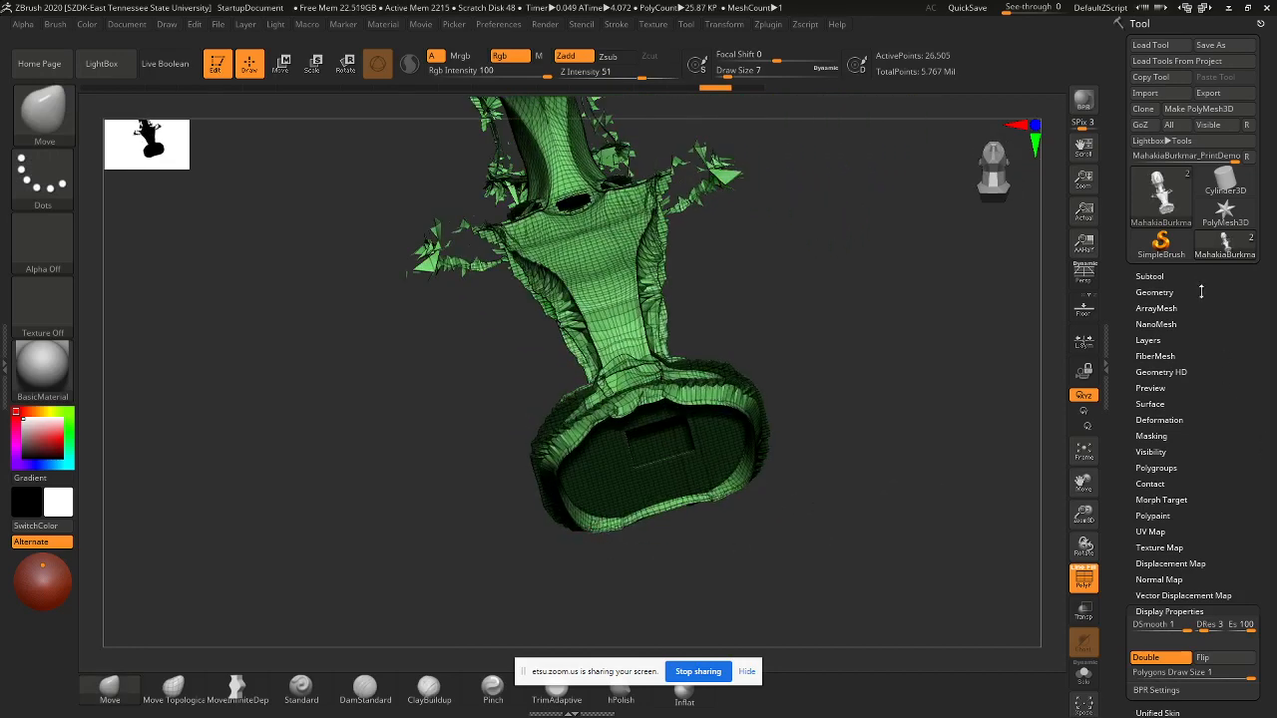
{"action": "left_click", "coordinate": [1150, 291]}
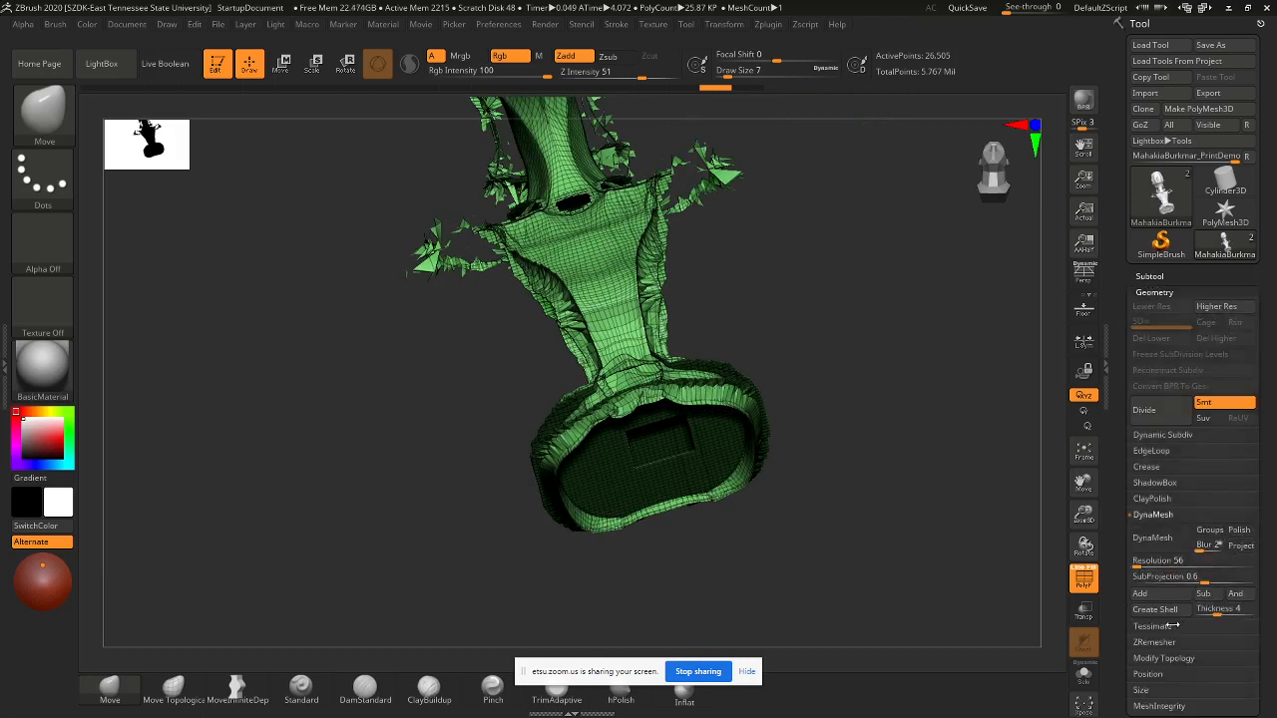
- Delete the hidden parts of the mesh with Modify Topology's Del Hidden
{"action": "left_click", "coordinate": [1163, 658]}
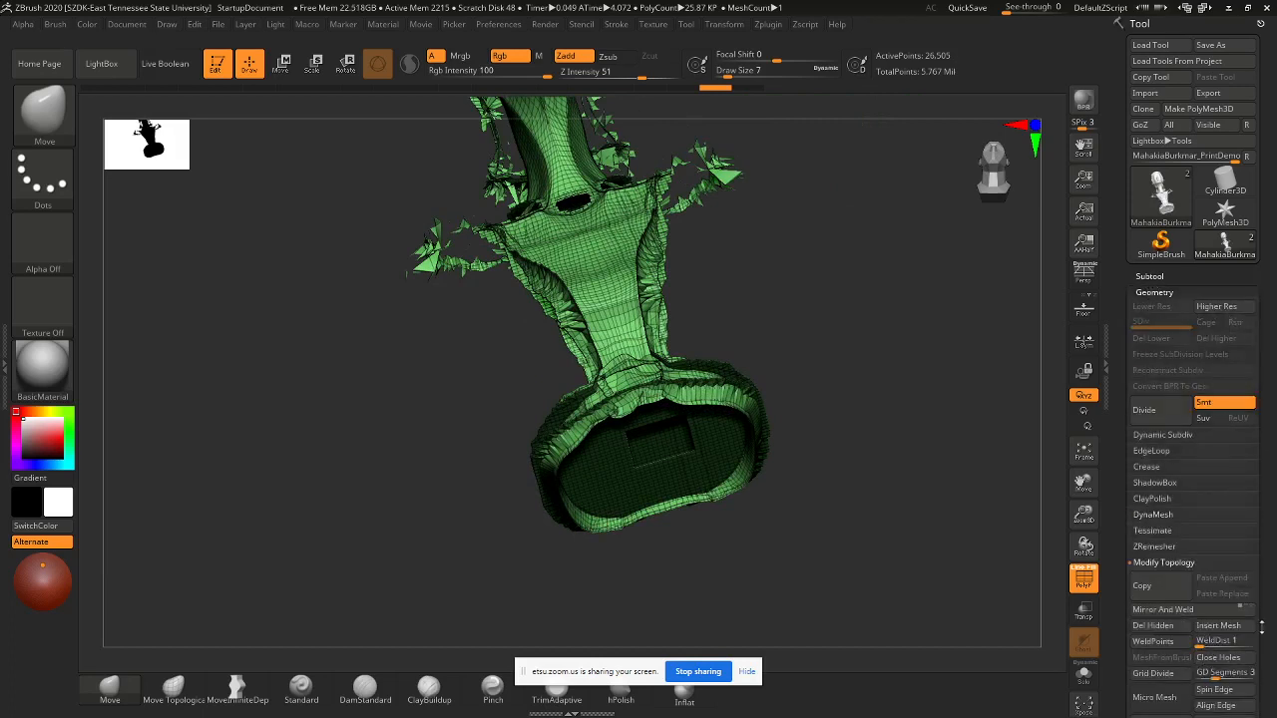
{"action": "left_click_drag", "start_coordinate": [1271, 566], "coordinate": [1261, 425]}
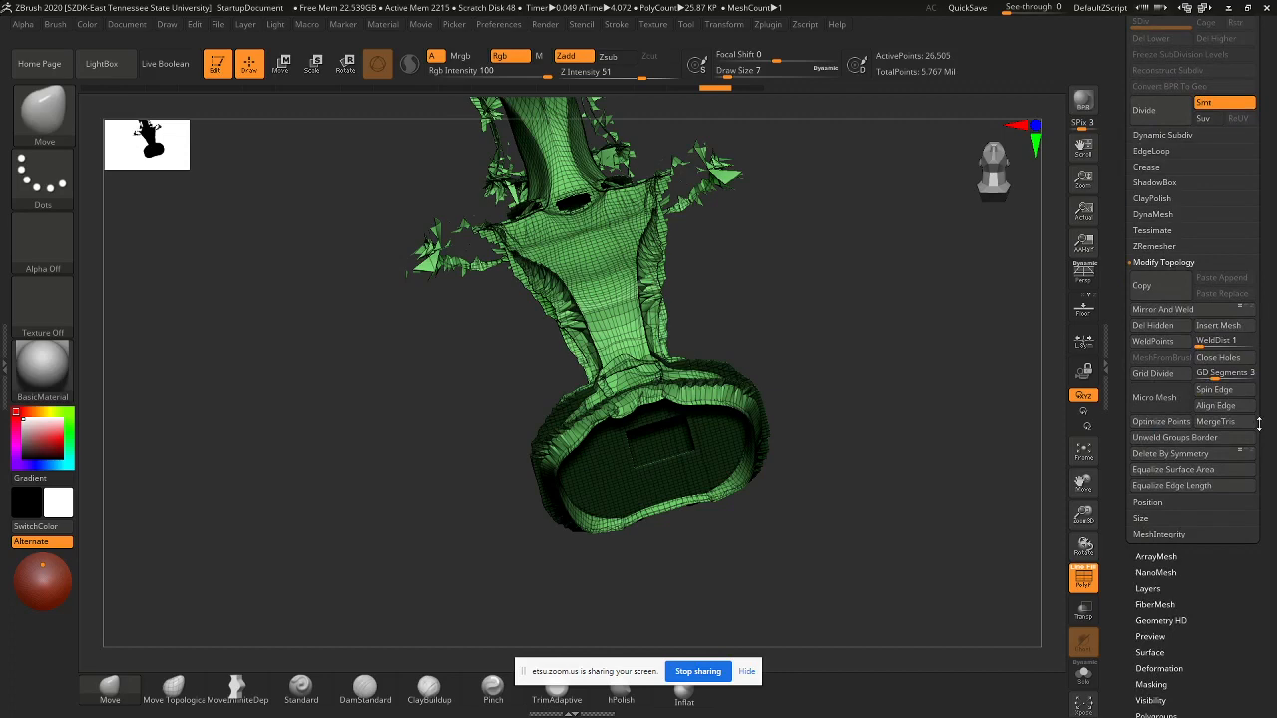
{"action": "left_click", "coordinate": [1154, 327]}
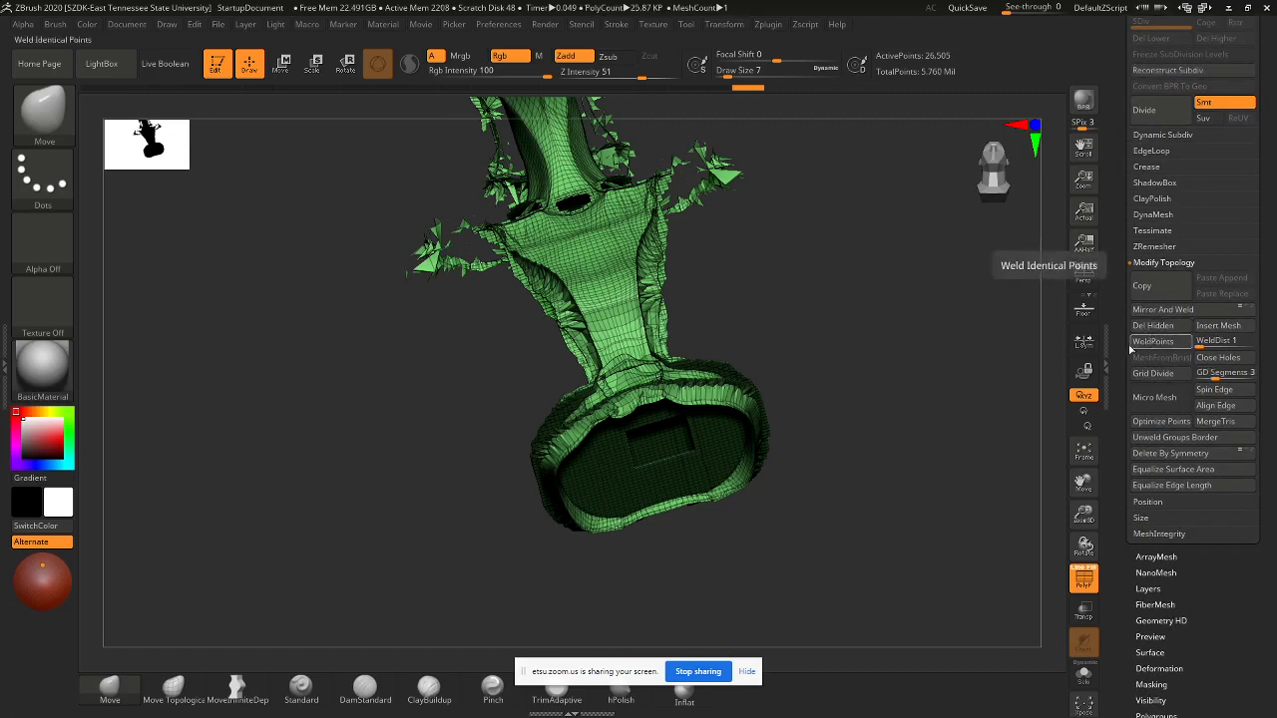
{"action": "mouse_move", "coordinate": [811, 312]}
{"action": "left_mouse_down"}
{"action": "mouse_move", "coordinate": [808, 354]}
{"action": "mouse_move", "coordinate": [736, 335]}
{"action": "mouse_move", "coordinate": [739, 377]}
{"action": "mouse_move", "coordinate": [739, 360]}
{"action": "left_mouse_up"}
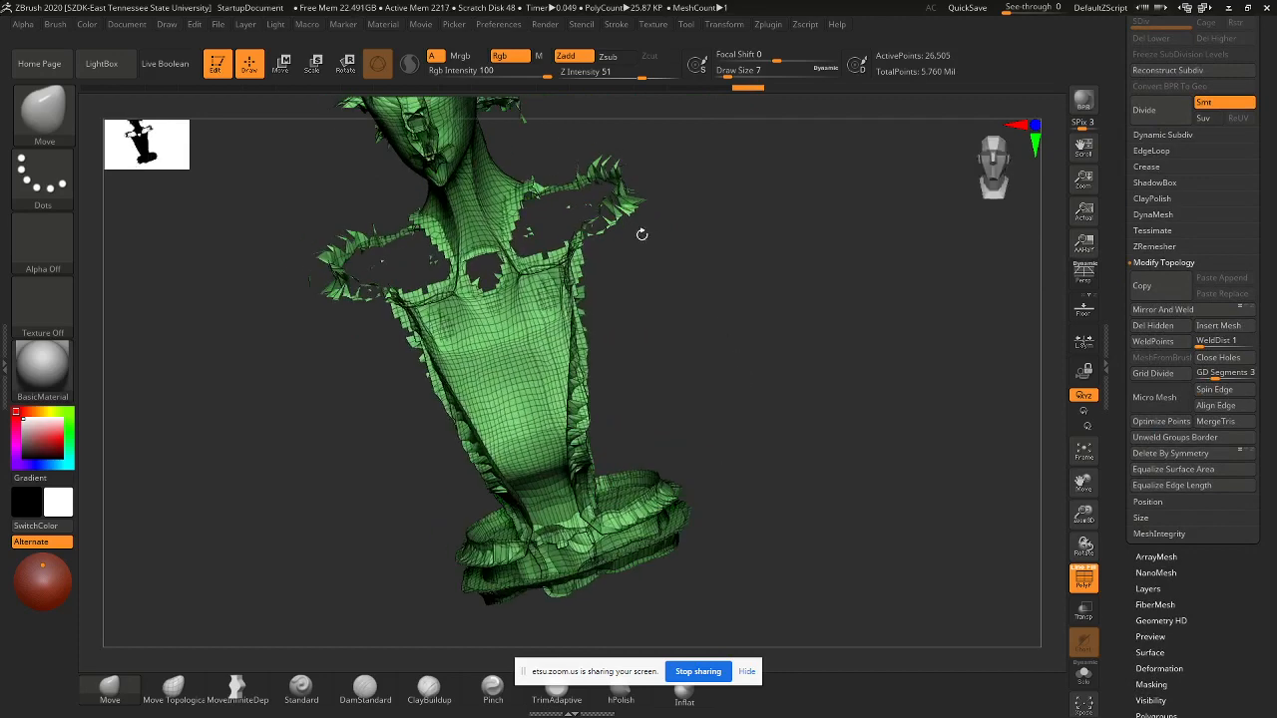
- Inspect the crumpled result, then roll Undo History back to the smooth polygrouped bust
{"action": "key", "text": "ctrl+shift"}
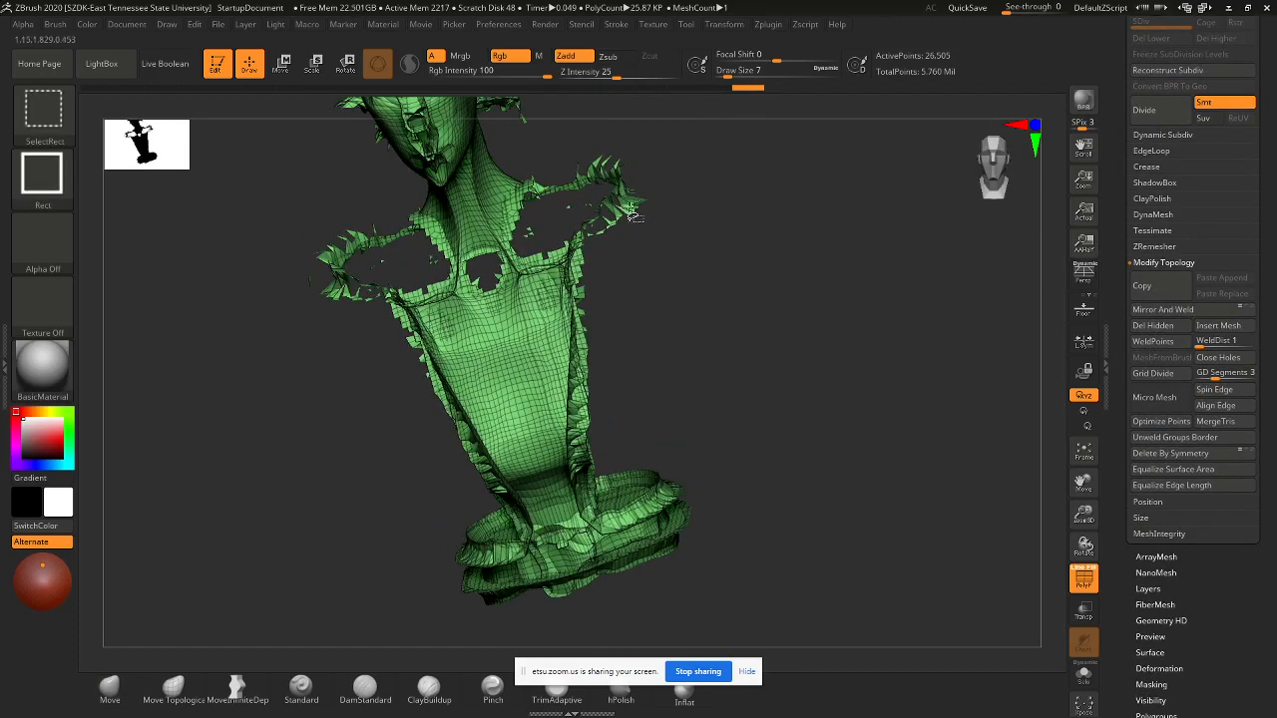
{"action": "left_click_drag", "start_coordinate": [642, 219], "coordinate": [640, 372], "text": "alt"}
{"action": "left_click_drag", "start_coordinate": [708, 328], "coordinate": [629, 357]}
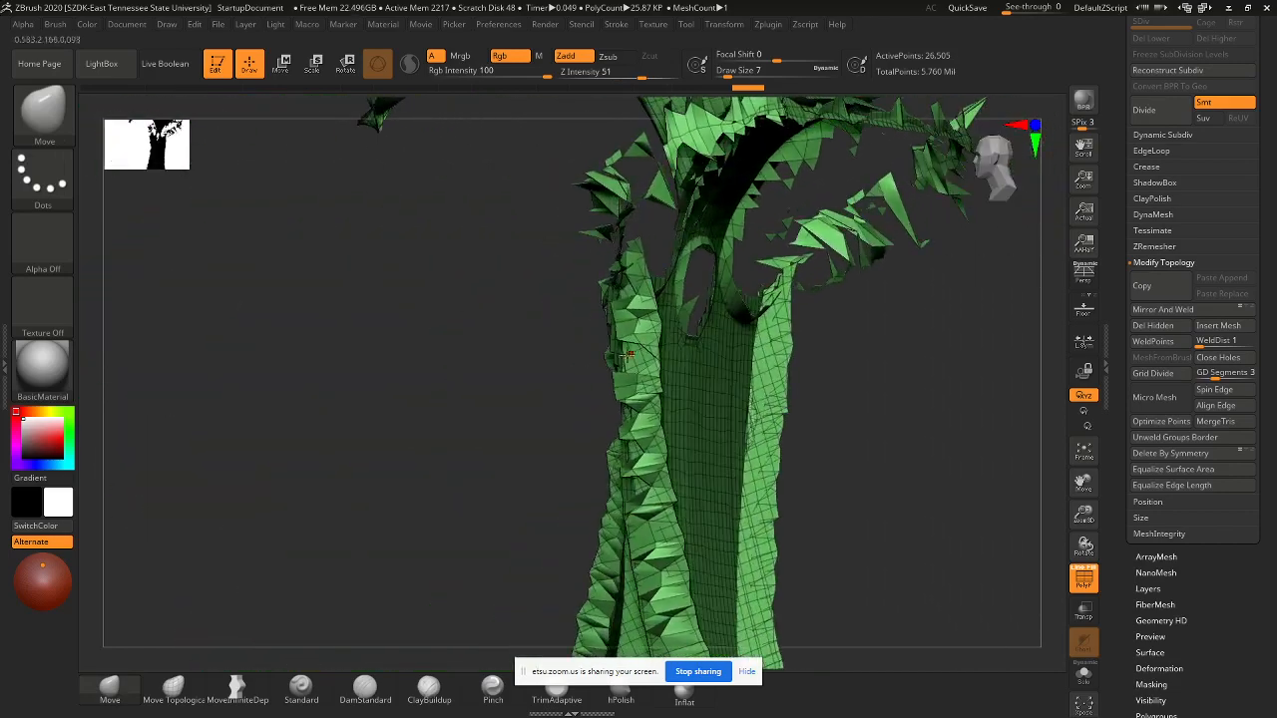
{"action": "left_click_drag", "start_coordinate": [853, 371], "coordinate": [755, 340]}
{"action": "key", "text": "ctrl+shift"}
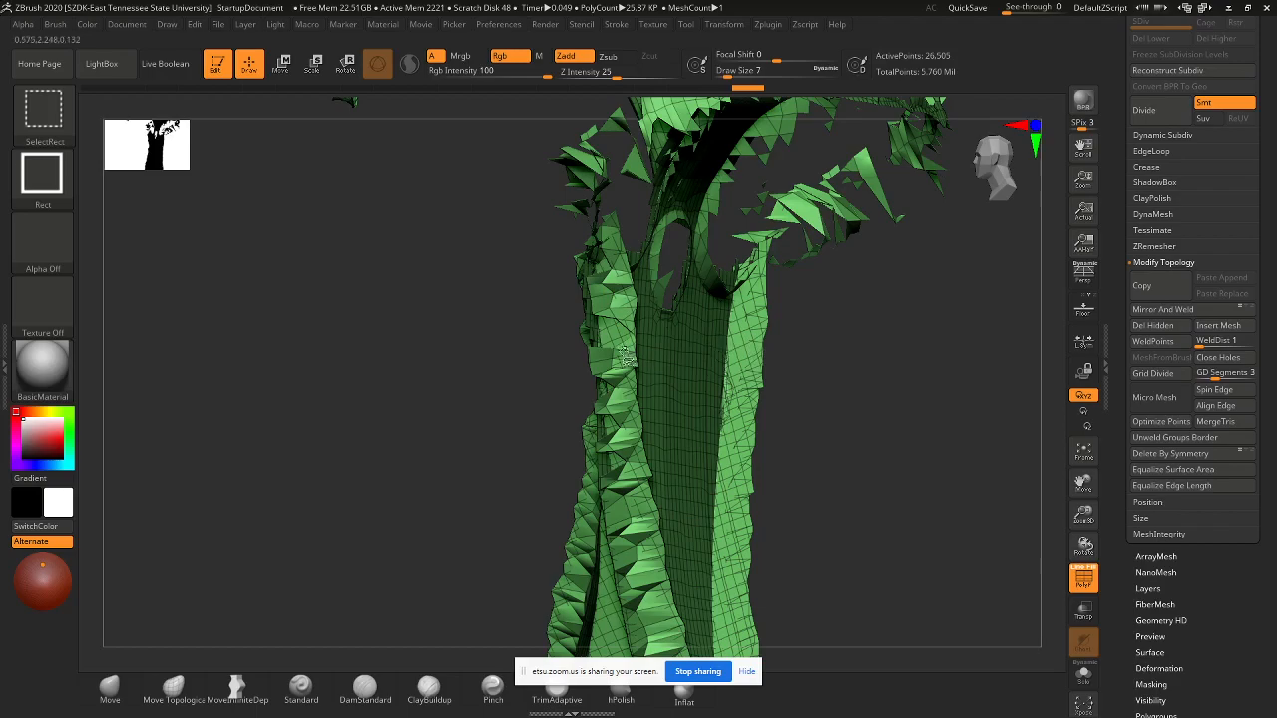
{"action": "mouse_move", "coordinate": [812, 308]}
{"action": "left_mouse_down"}
{"action": "mouse_move", "coordinate": [858, 323]}
{"action": "mouse_move", "coordinate": [747, 288]}
{"action": "mouse_move", "coordinate": [796, 401]}
{"action": "mouse_move", "coordinate": [847, 205]}
{"action": "mouse_move", "coordinate": [806, 174]}
{"action": "mouse_move", "coordinate": [878, 189]}
{"action": "mouse_move", "coordinate": [903, 217]}
{"action": "mouse_move", "coordinate": [781, 217]}
{"action": "mouse_move", "coordinate": [785, 231]}
{"action": "left_mouse_up"}
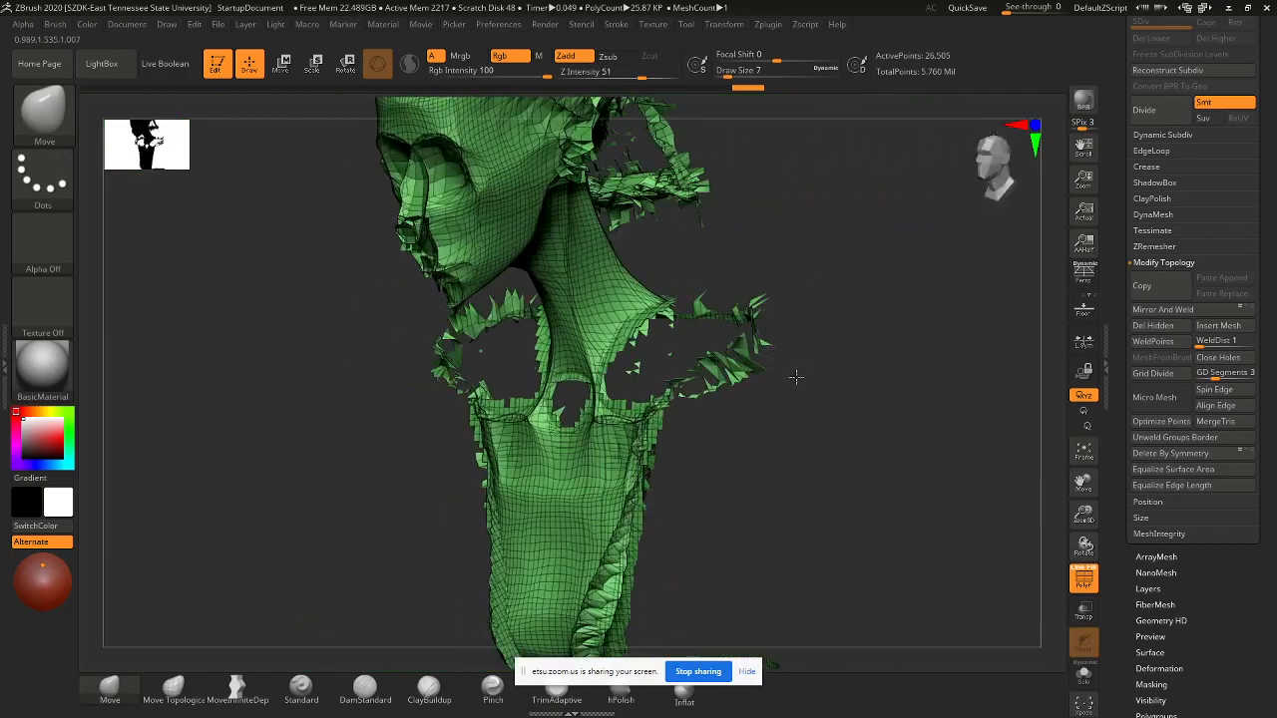
{"action": "left_click_drag", "start_coordinate": [792, 373], "coordinate": [663, 301]}
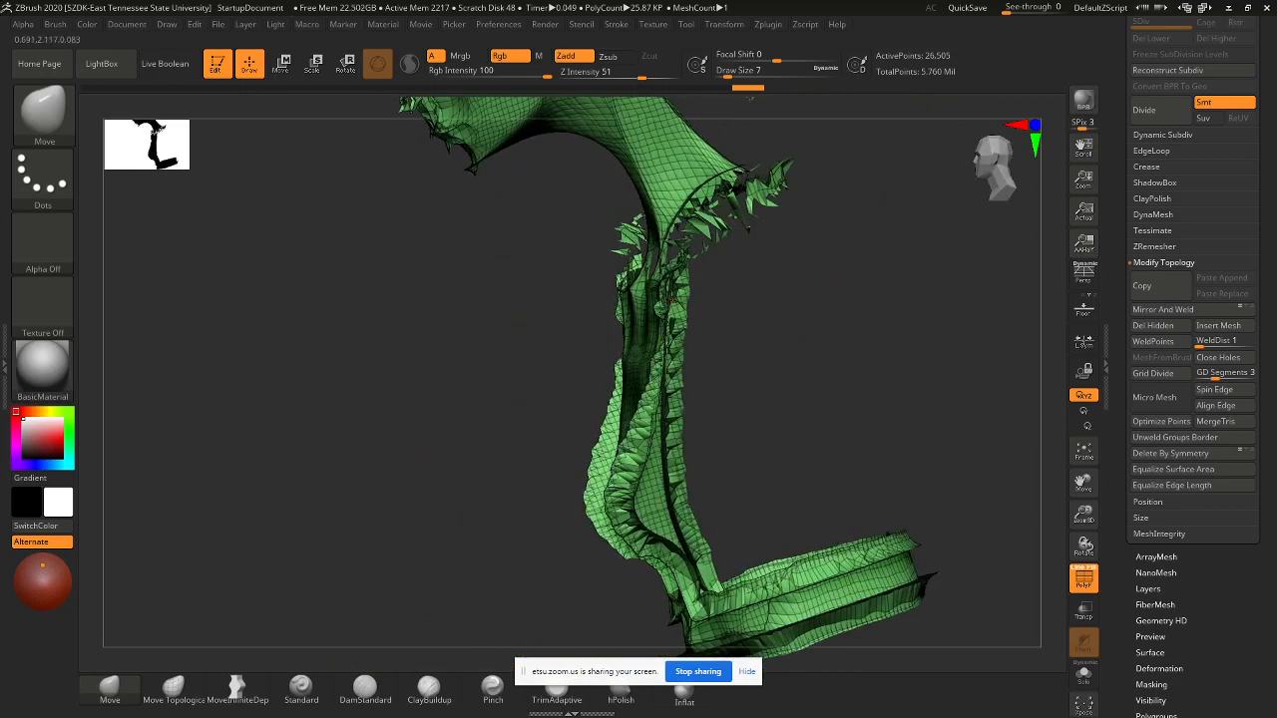
{"action": "left_click_drag", "start_coordinate": [807, 328], "coordinate": [801, 197]}
{"action": "left_click_drag", "start_coordinate": [744, 94], "coordinate": [661, 87]}
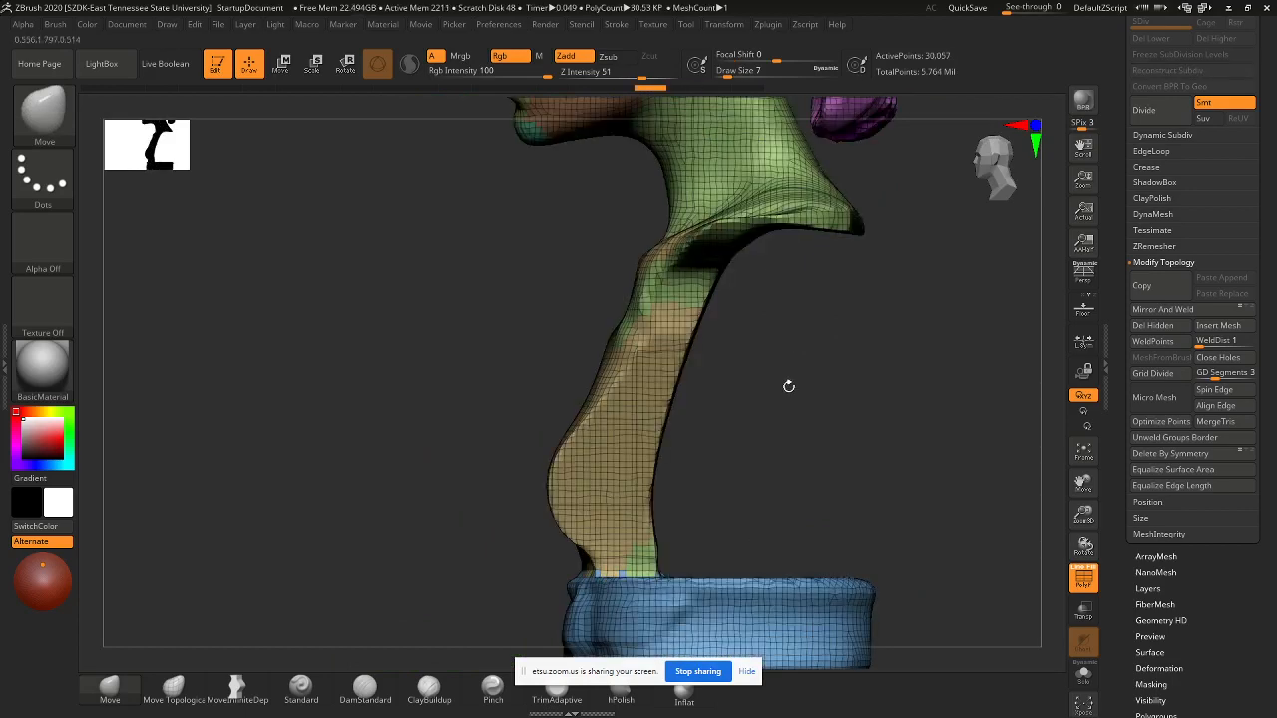
- Pick the ZModeler brush and set its QMesh action to target All Polygons
{"action": "left_click_drag", "start_coordinate": [789, 386], "coordinate": [762, 261]}
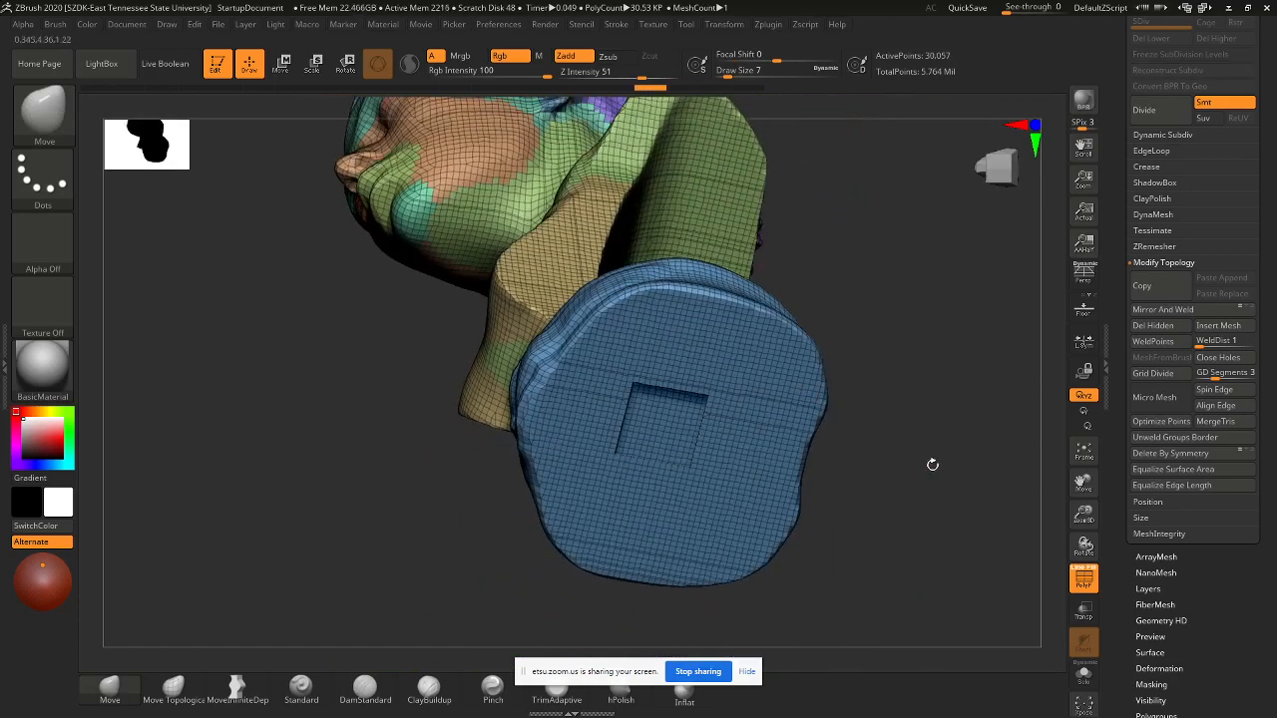
{"action": "left_click_drag", "start_coordinate": [932, 462], "coordinate": [817, 415]}
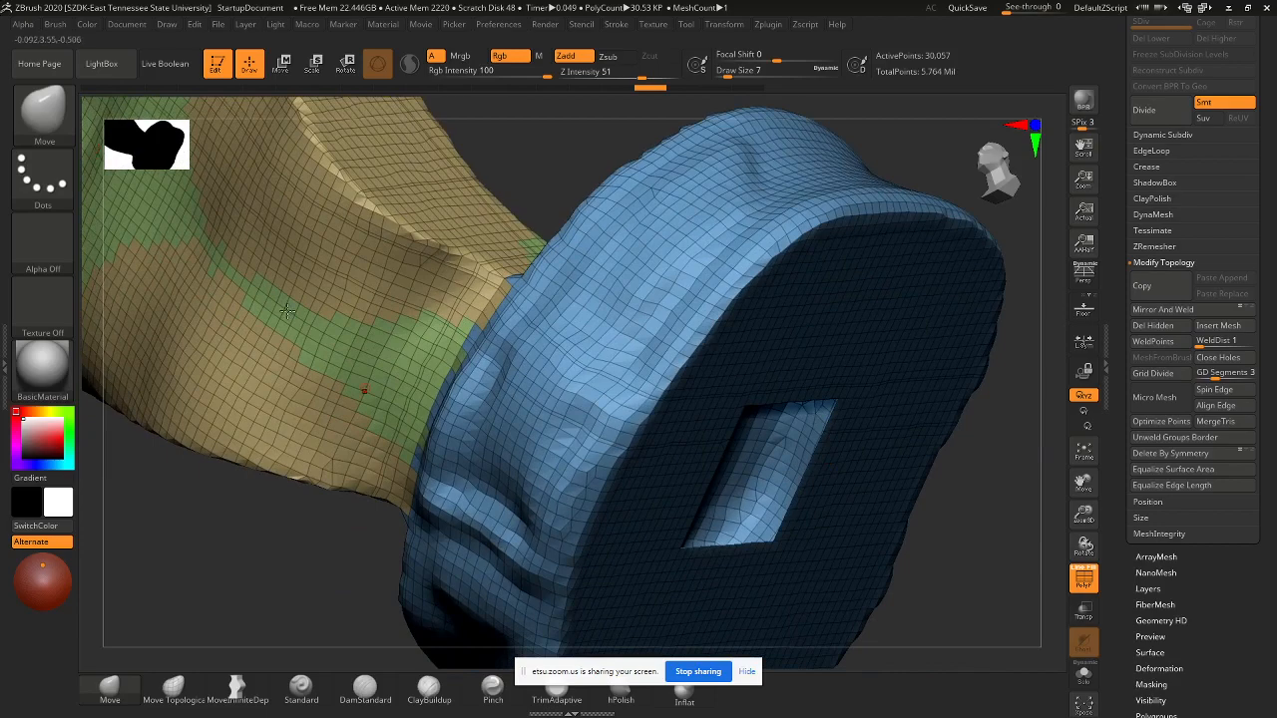
{"action": "left_click", "coordinate": [44, 128]}
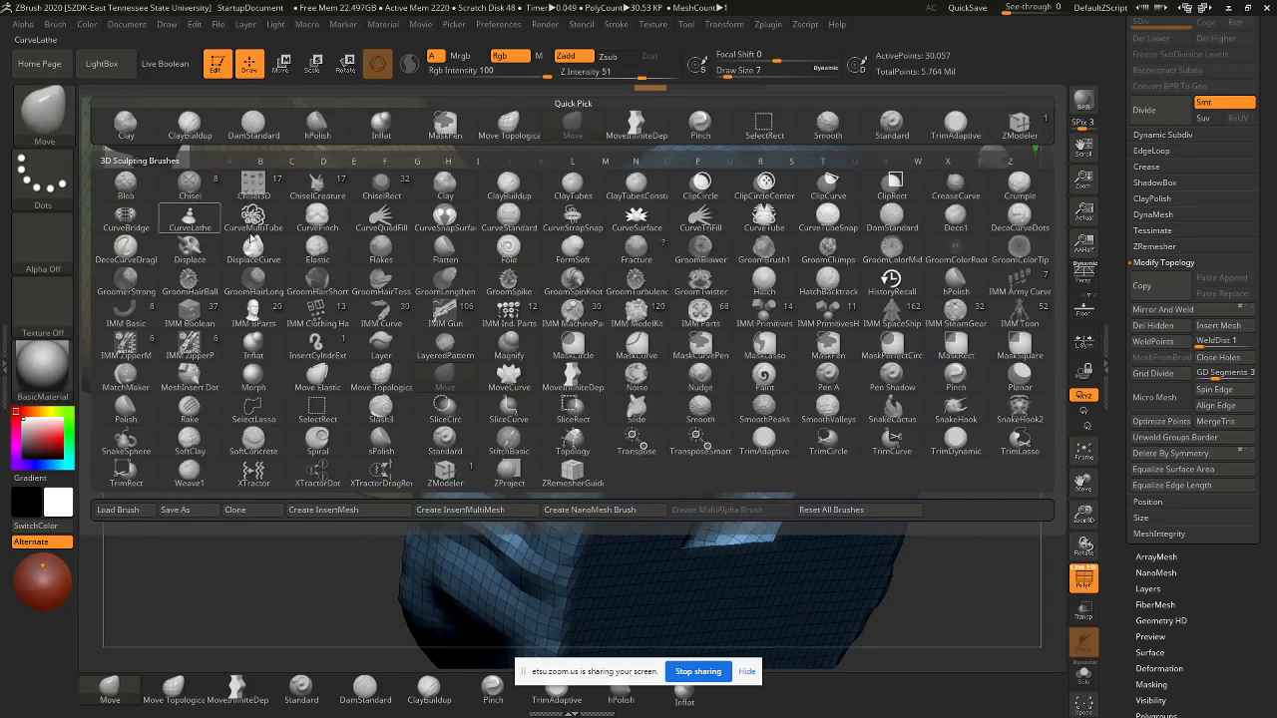
{"action": "key", "text": "z"}
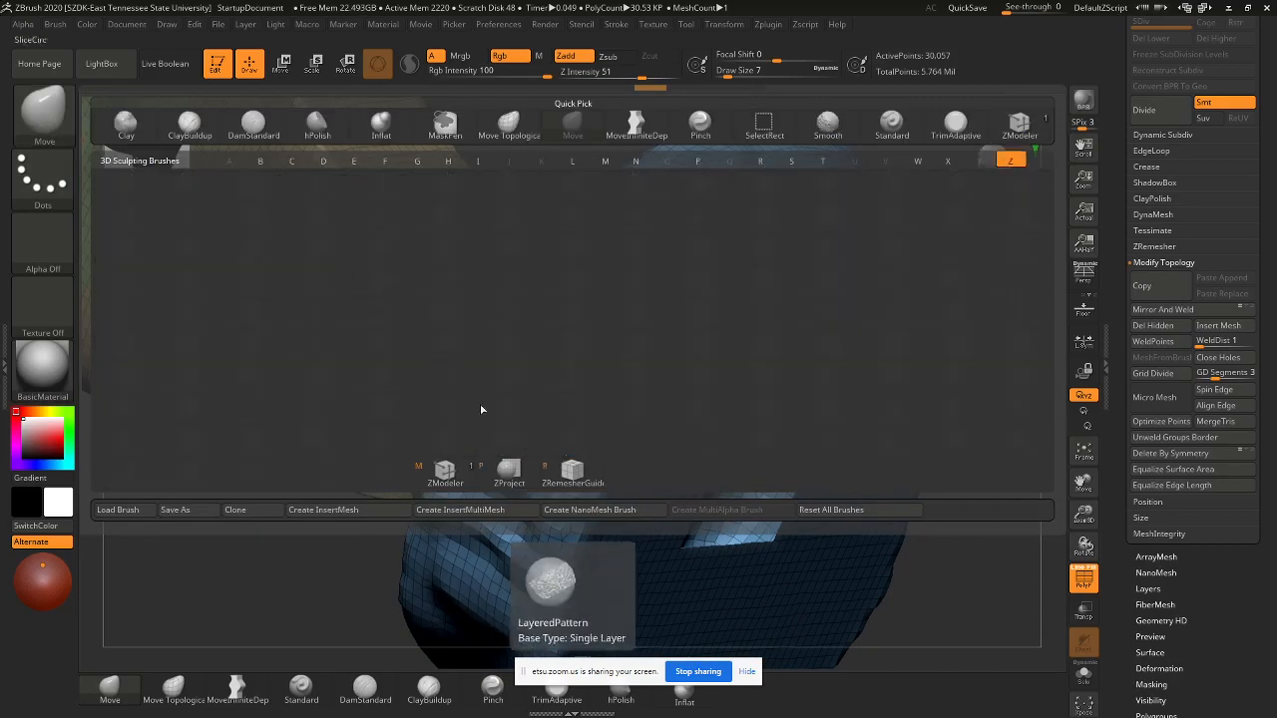
{"action": "left_click", "coordinate": [445, 474]}
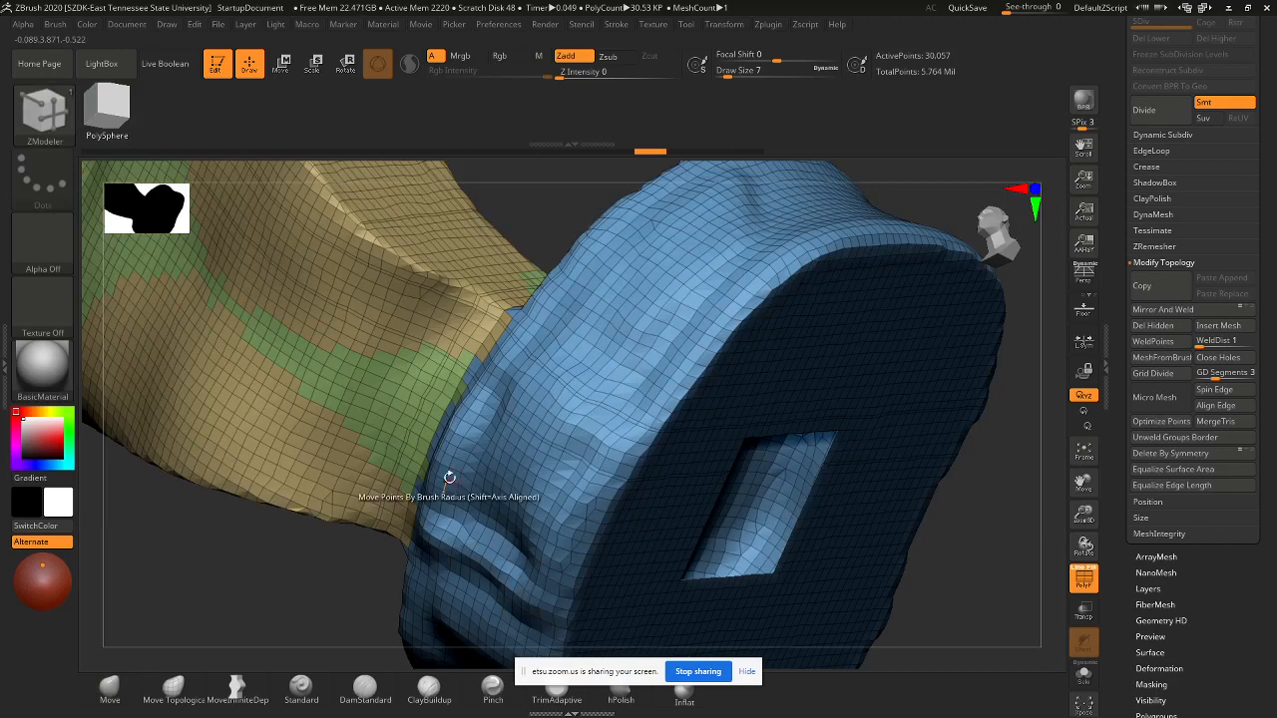
{"action": "right_click", "coordinate": [819, 415]}
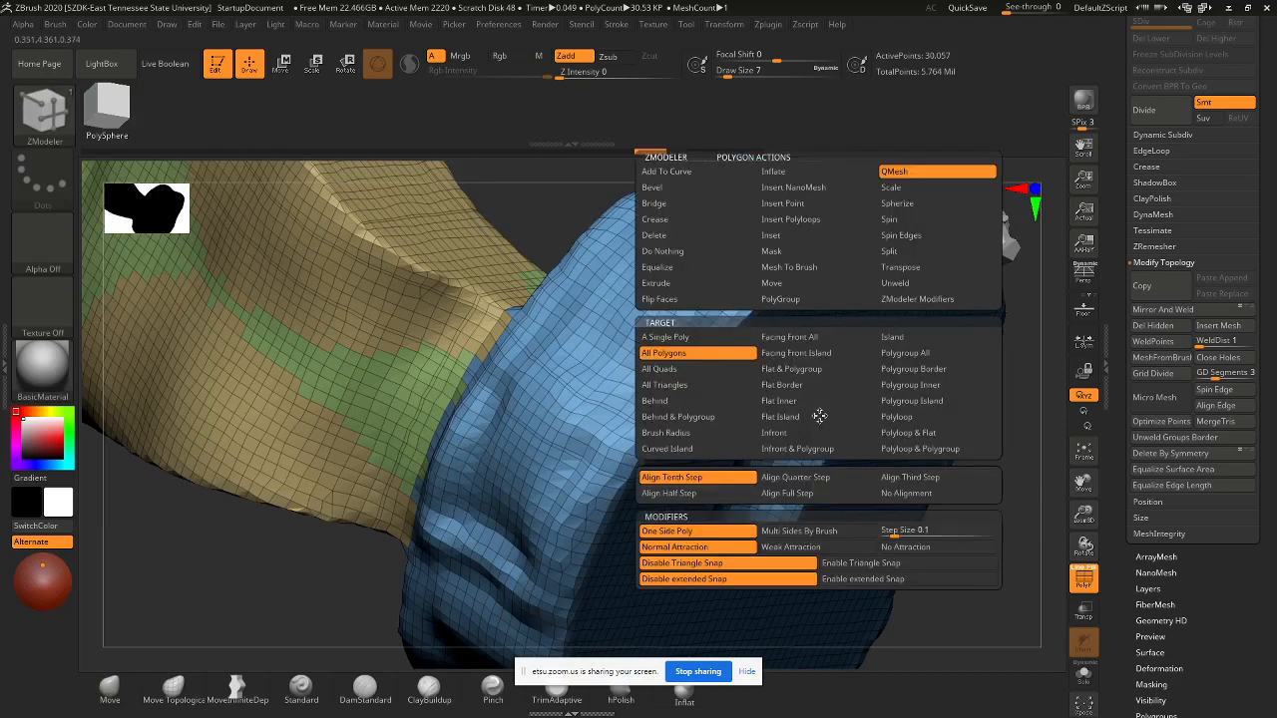
{"action": "left_click", "coordinate": [691, 359]}
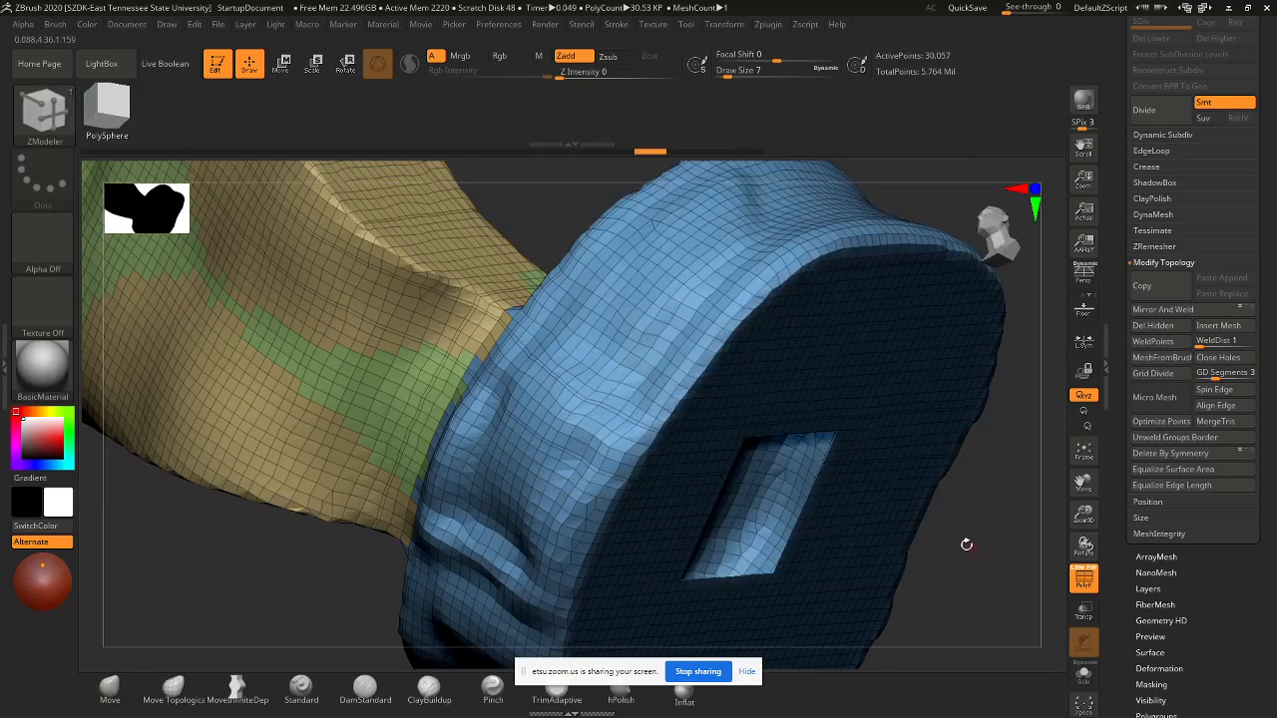
- Merge the mesh into one polygroup with Ctrl+W and extrude a rim around the base hole
{"action": "left_click_drag", "start_coordinate": [966, 543], "coordinate": [892, 526], "text": "alt"}
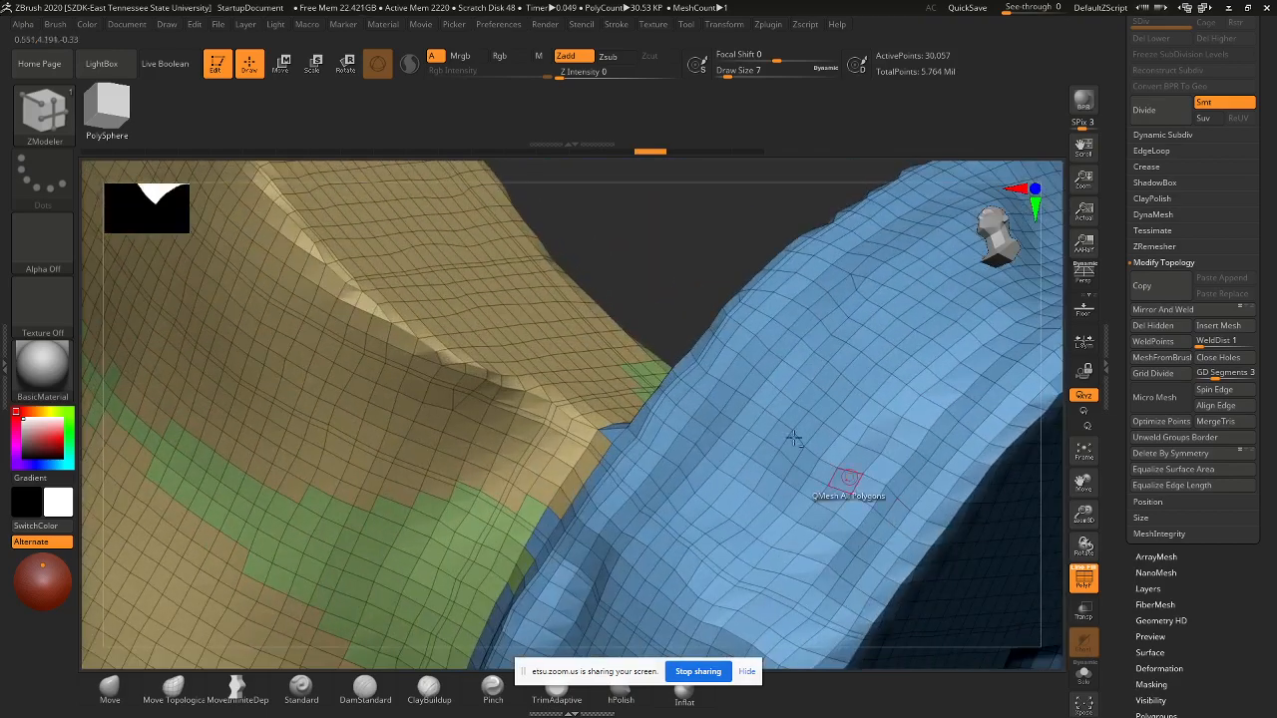
{"action": "left_click_drag", "start_coordinate": [592, 236], "coordinate": [392, 135], "text": "alt"}
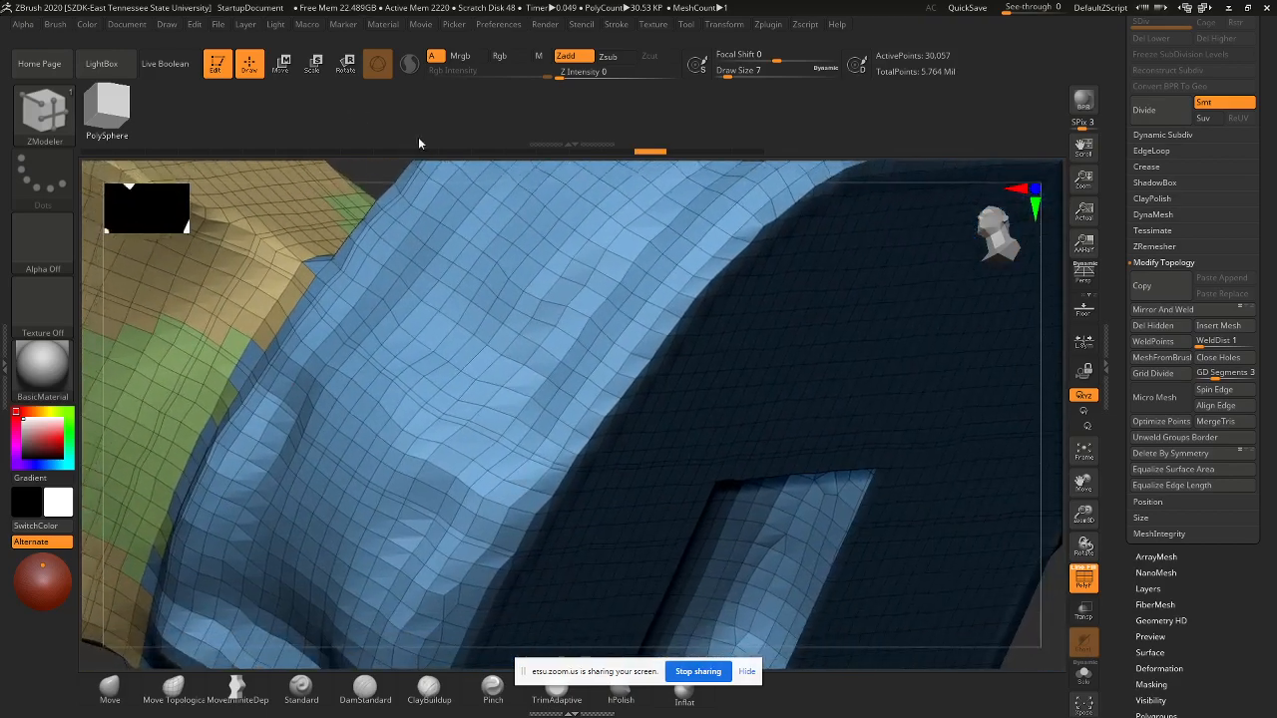
{"action": "left_click_drag", "start_coordinate": [1038, 626], "coordinate": [805, 473], "text": "alt"}
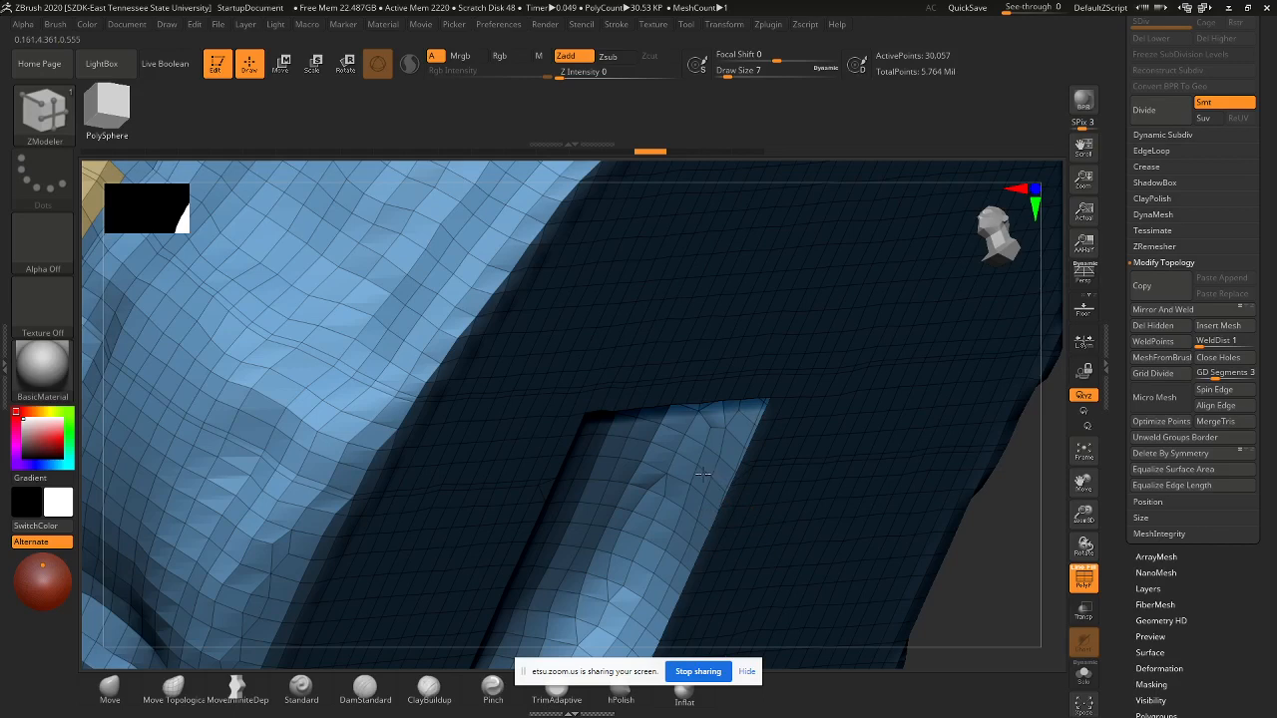
{"action": "key", "text": "ctrl+w"}
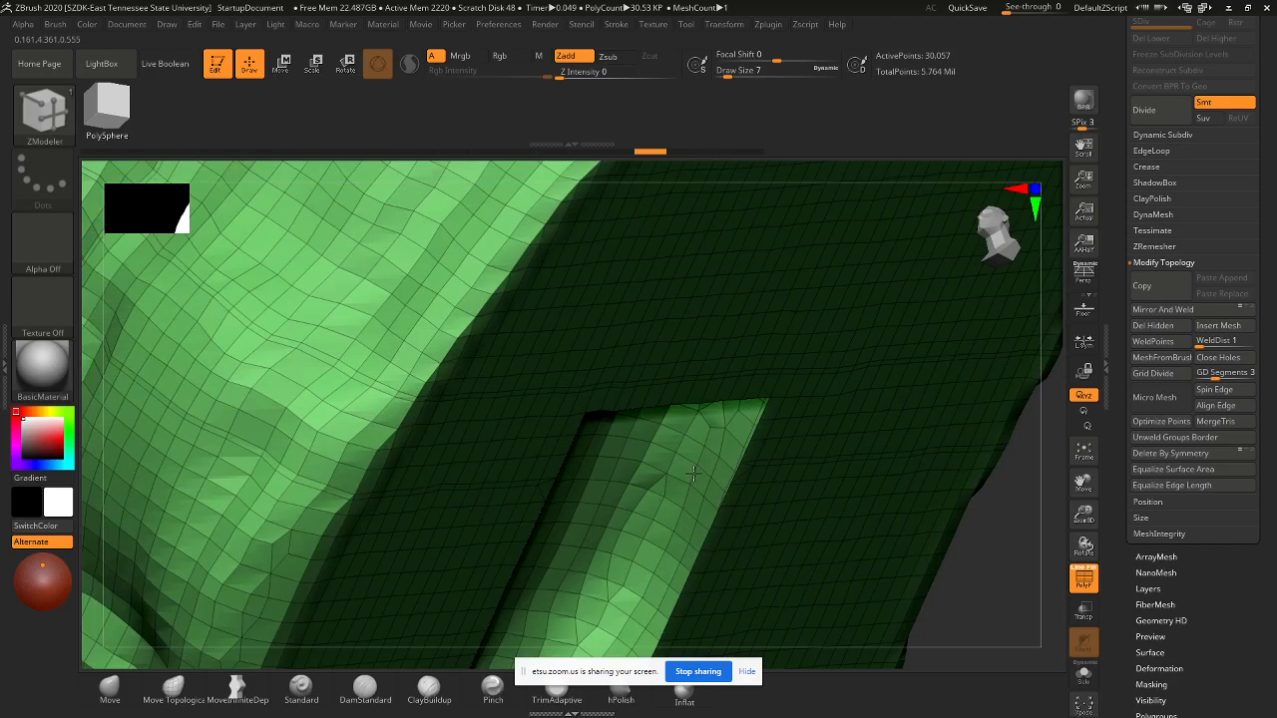
{"action": "left_click", "coordinate": [695, 473]}
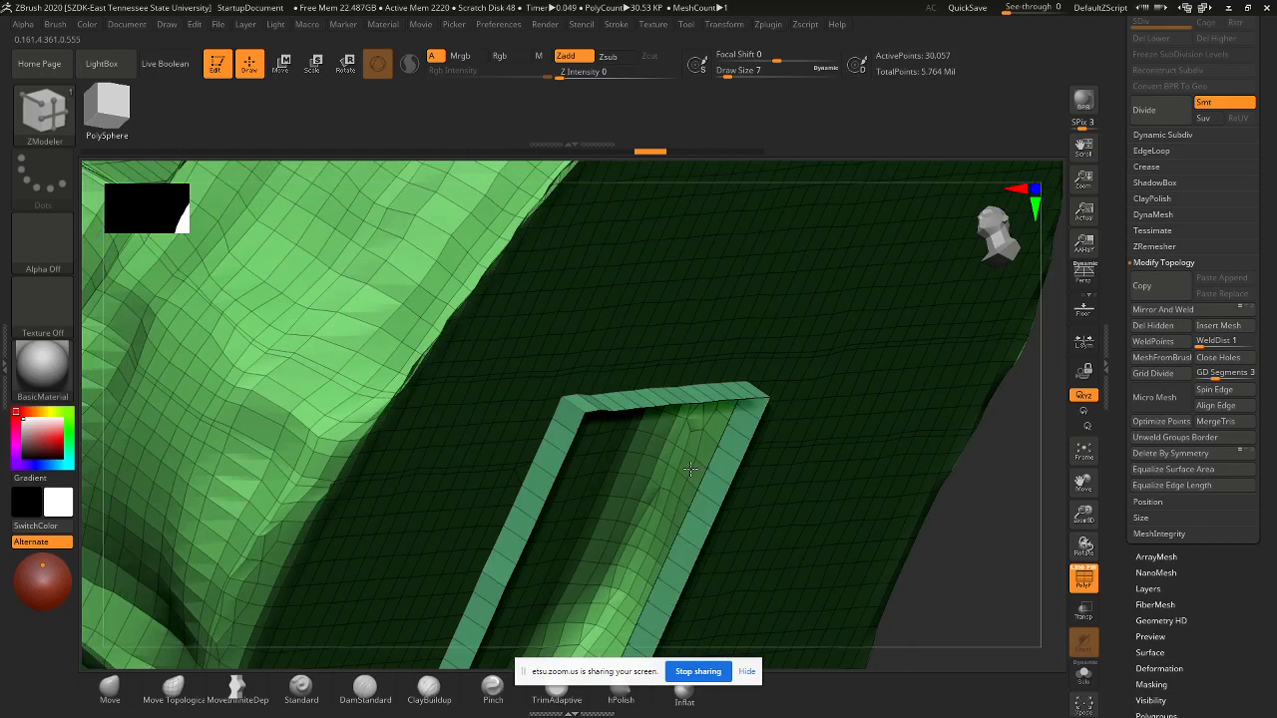
{"action": "left_click_drag", "start_coordinate": [854, 686], "coordinate": [840, 681]}
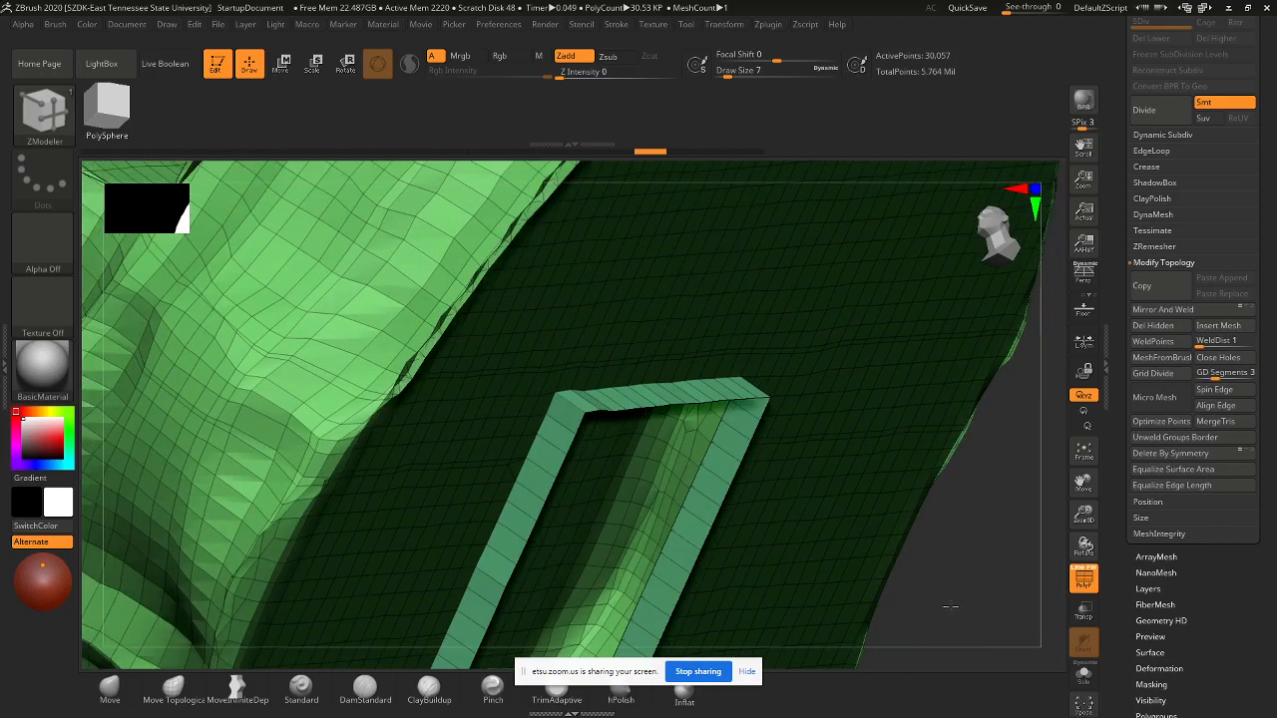
{"action": "mouse_move", "coordinate": [1003, 504]}
{"action": "left_mouse_down"}
{"action": "mouse_move", "coordinate": [945, 432]}
{"action": "mouse_move", "coordinate": [963, 483]}
{"action": "mouse_move", "coordinate": [1001, 510]}
{"action": "mouse_move", "coordinate": [981, 513]}
{"action": "mouse_move", "coordinate": [835, 362]}
{"action": "mouse_move", "coordinate": [867, 456]}
{"action": "mouse_move", "coordinate": [890, 340]}
{"action": "mouse_move", "coordinate": [875, 330]}
{"action": "mouse_move", "coordinate": [873, 385]}
{"action": "mouse_move", "coordinate": [855, 322]}
{"action": "mouse_move", "coordinate": [829, 485]}
{"action": "left_mouse_up"}
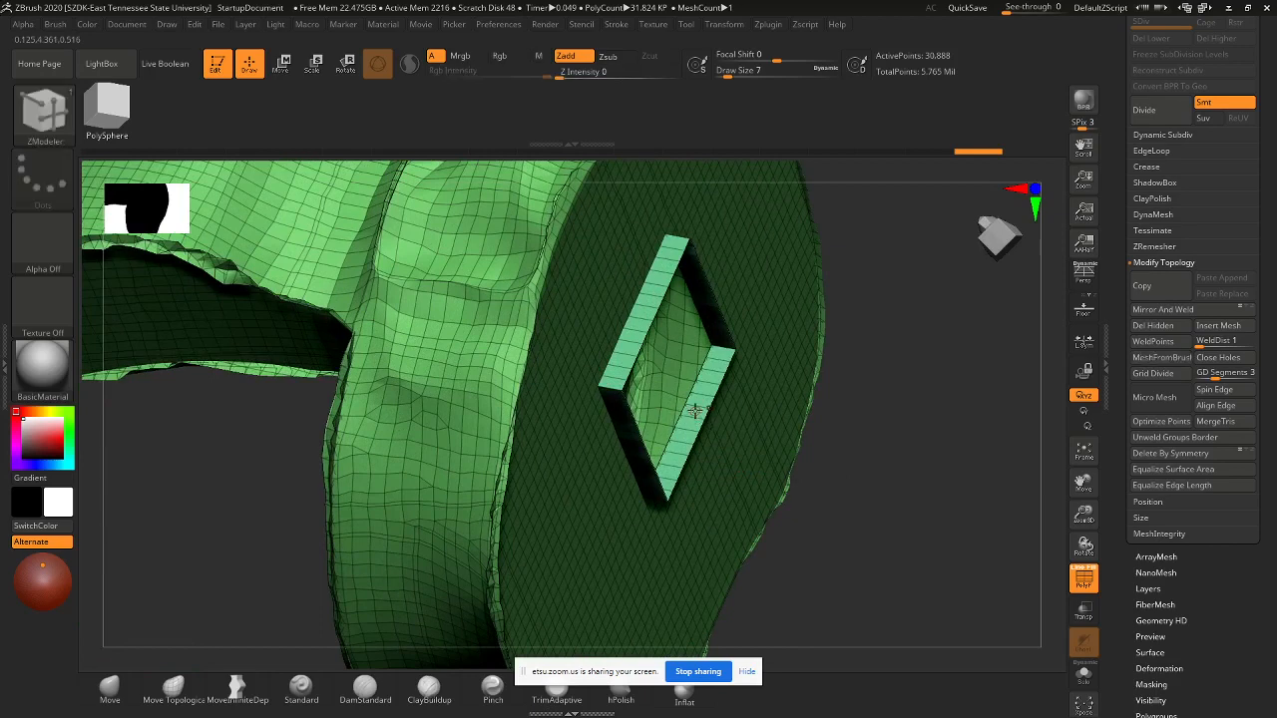
{"action": "left_click", "coordinate": [43, 114]}
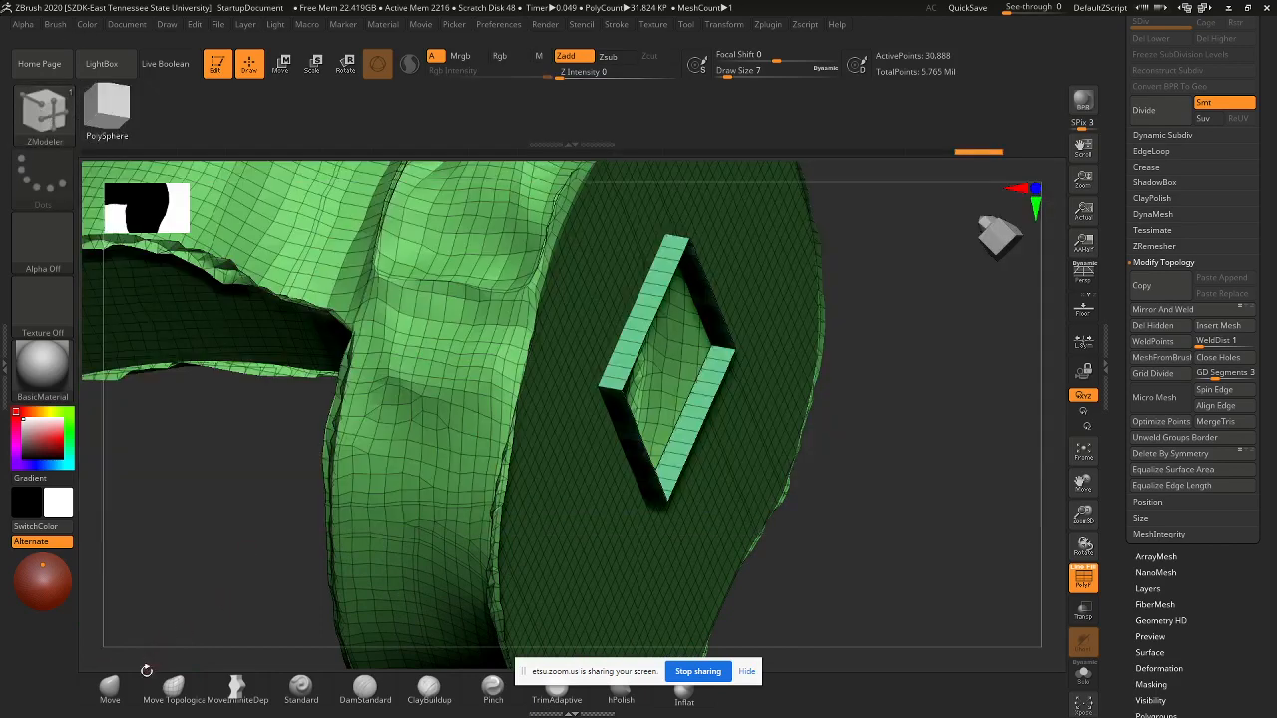
{"action": "left_click", "coordinate": [110, 686]}
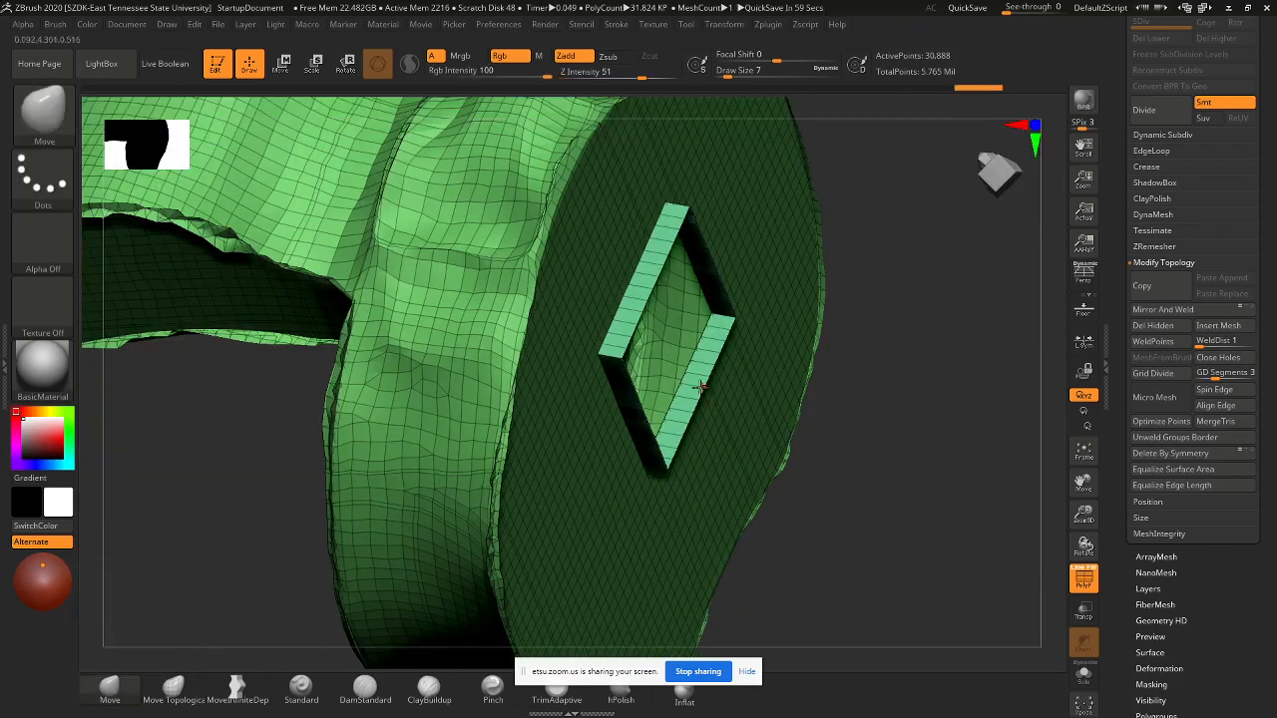
{"action": "key", "text": "ctrl+shift"}
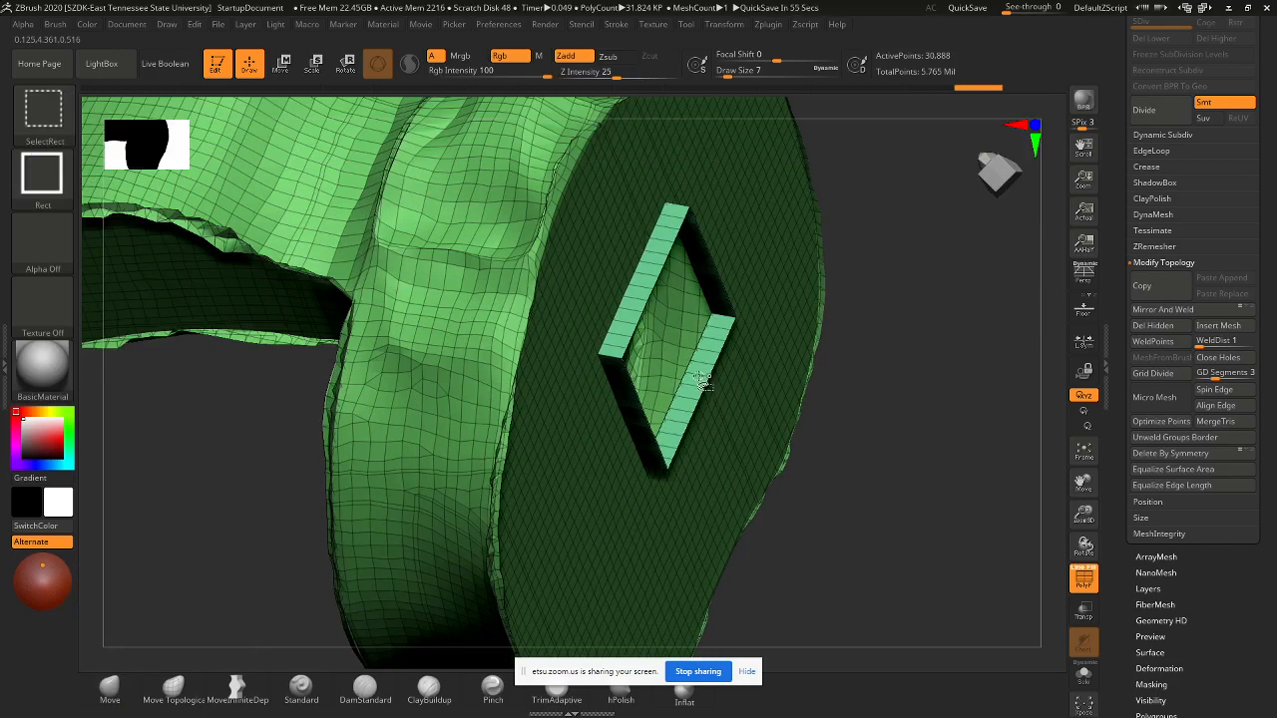
{"action": "left_click", "coordinate": [696, 380], "text": "ctrl+alt+shift"}
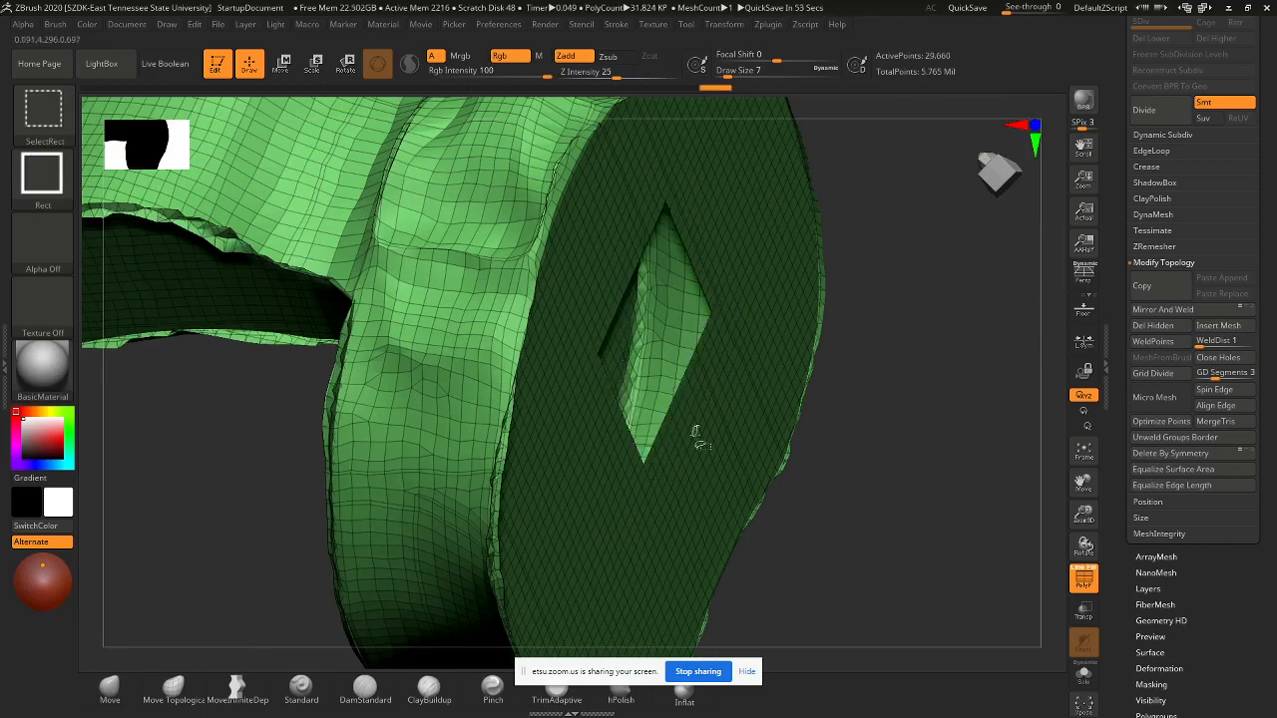
{"action": "scroll", "coordinate": [1212, 469], "scroll_direction": "down", "scroll_amount": 1}
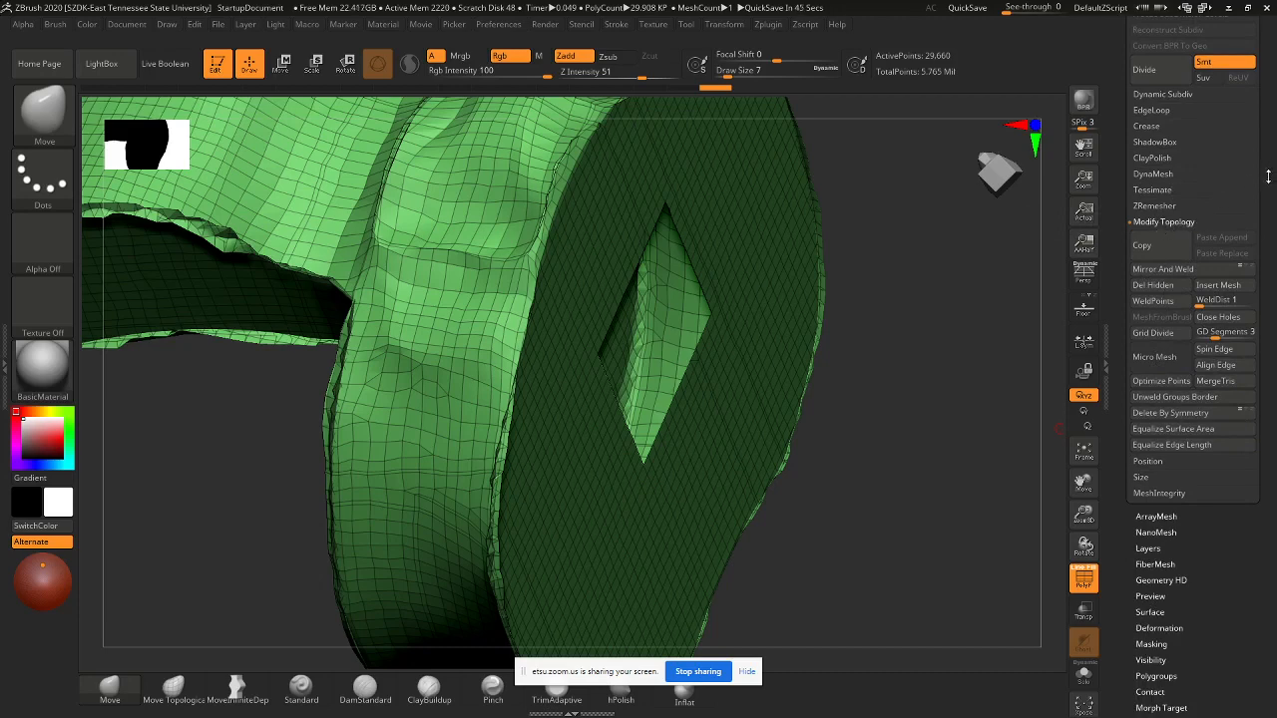
{"action": "scroll", "coordinate": [1268, 177], "scroll_direction": "up", "scroll_amount": 6}
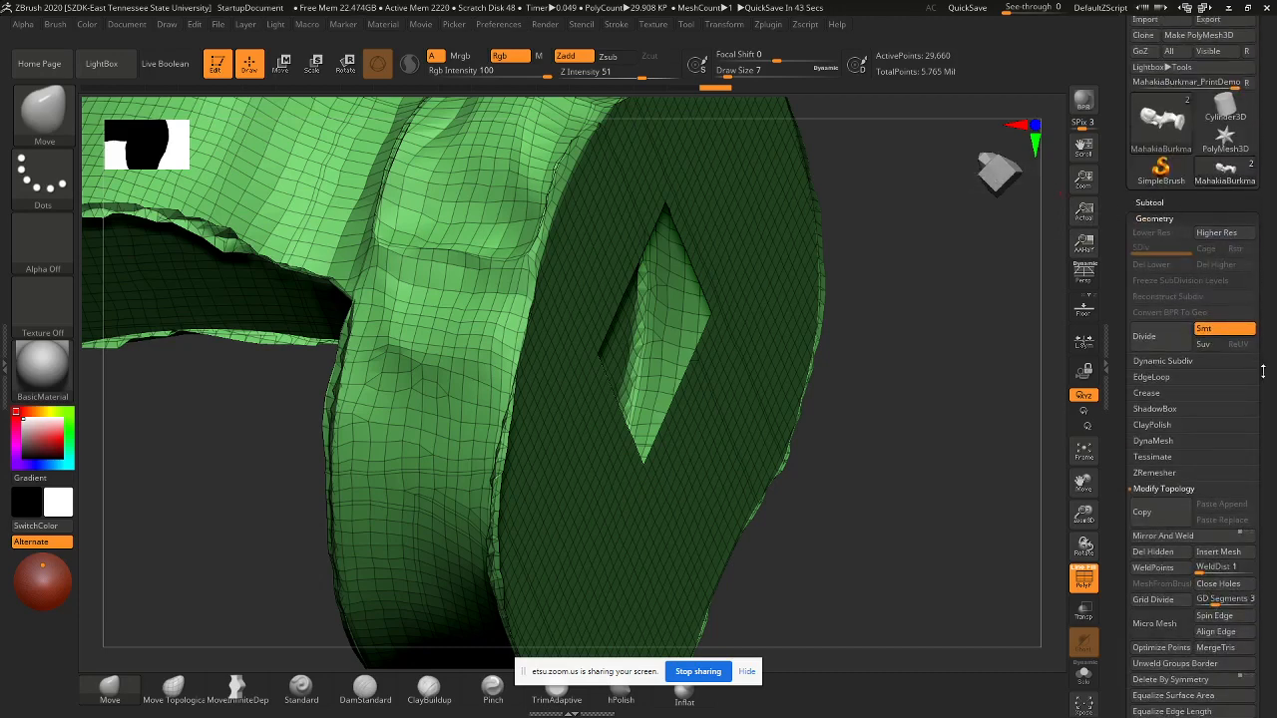
{"action": "scroll", "coordinate": [1262, 371], "scroll_direction": "down", "scroll_amount": 6}
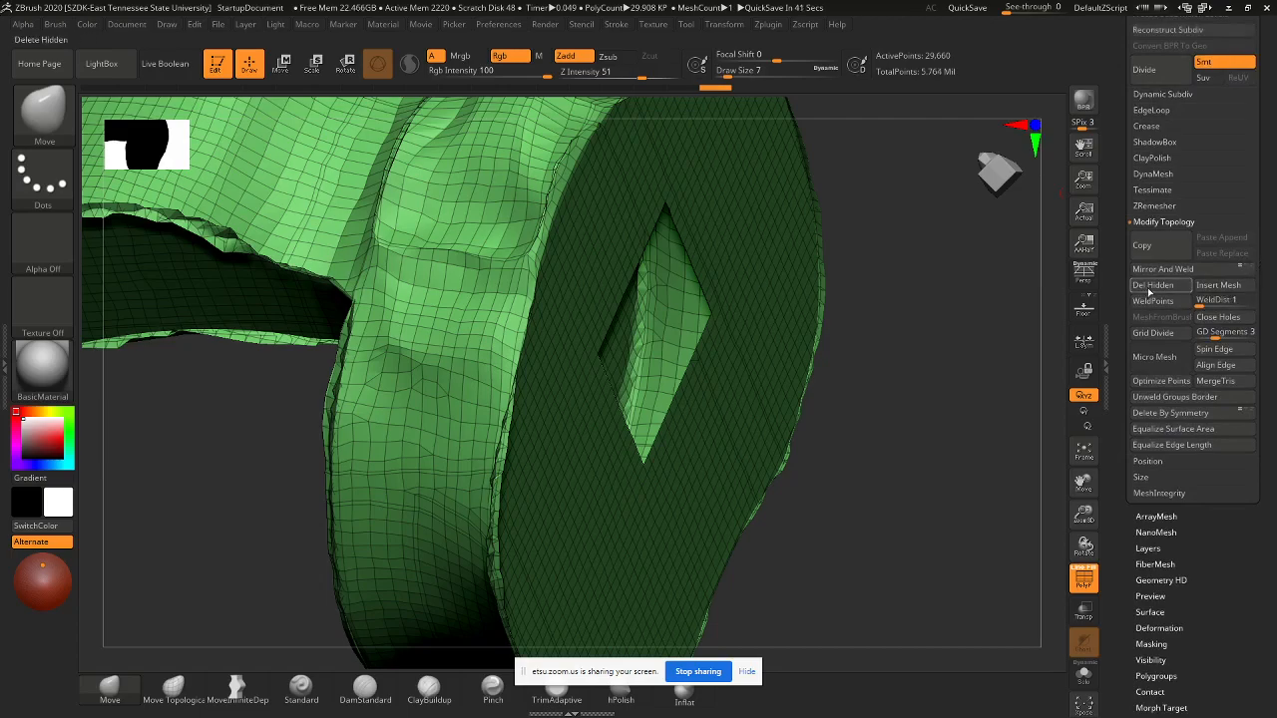
{"action": "left_click_drag", "start_coordinate": [832, 393], "coordinate": [844, 351]}
{"action": "left_click_drag", "start_coordinate": [820, 462], "coordinate": [689, 399]}
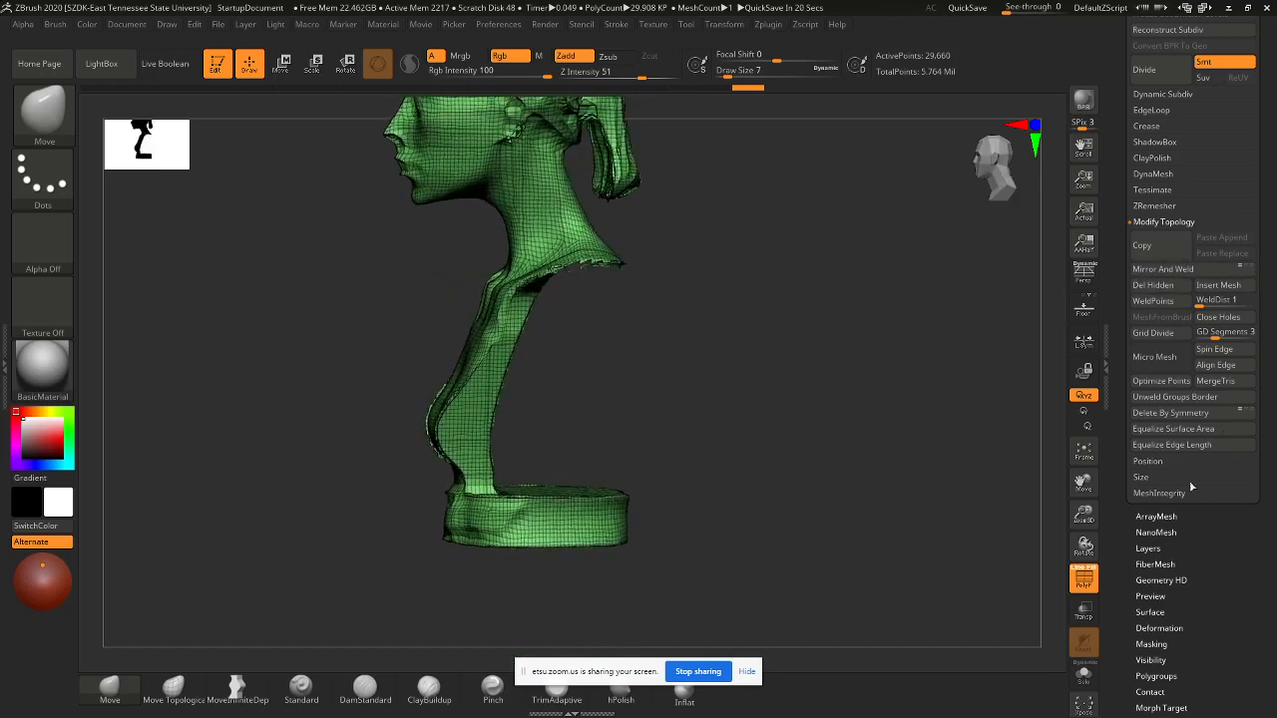
- Open DynaMesh settings, set Draw Size to 83, and smooth the neck and torso sides
{"action": "left_click", "coordinate": [1154, 173]}
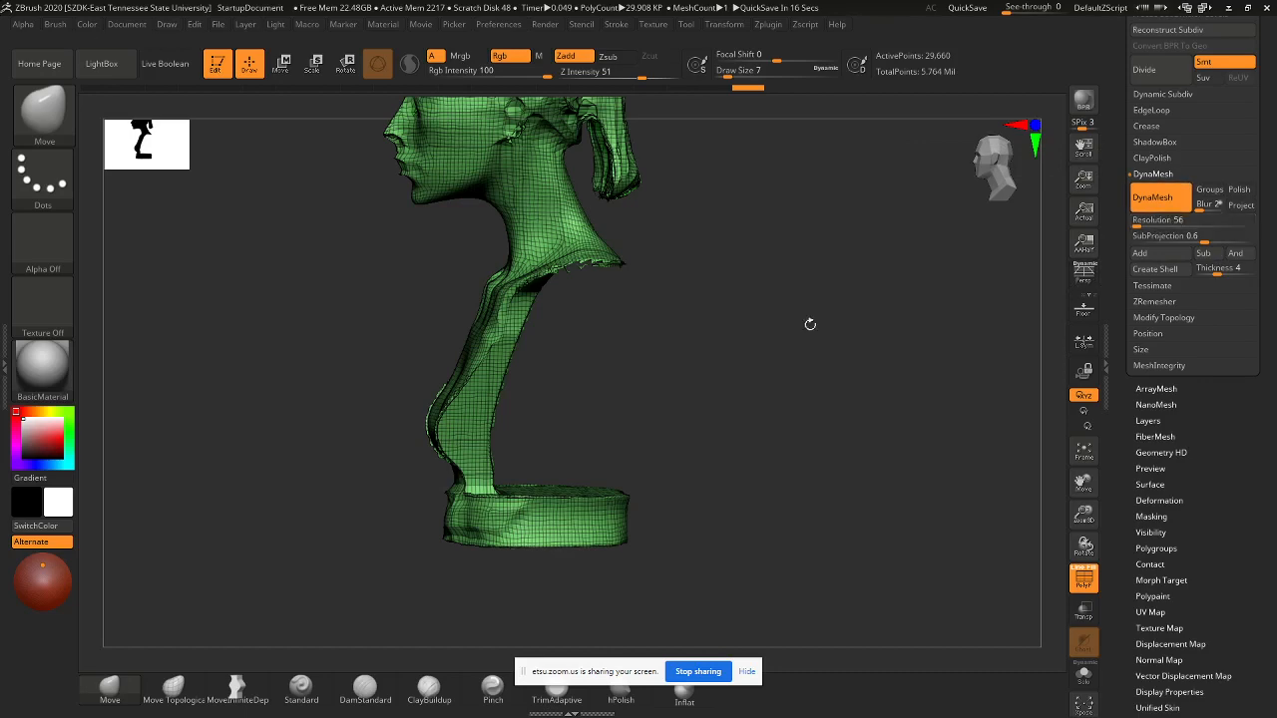
{"action": "left_click_drag", "start_coordinate": [540, 365], "coordinate": [531, 451], "text": "alt"}
{"action": "left_click_drag", "start_coordinate": [499, 285], "coordinate": [543, 424], "text": "alt"}
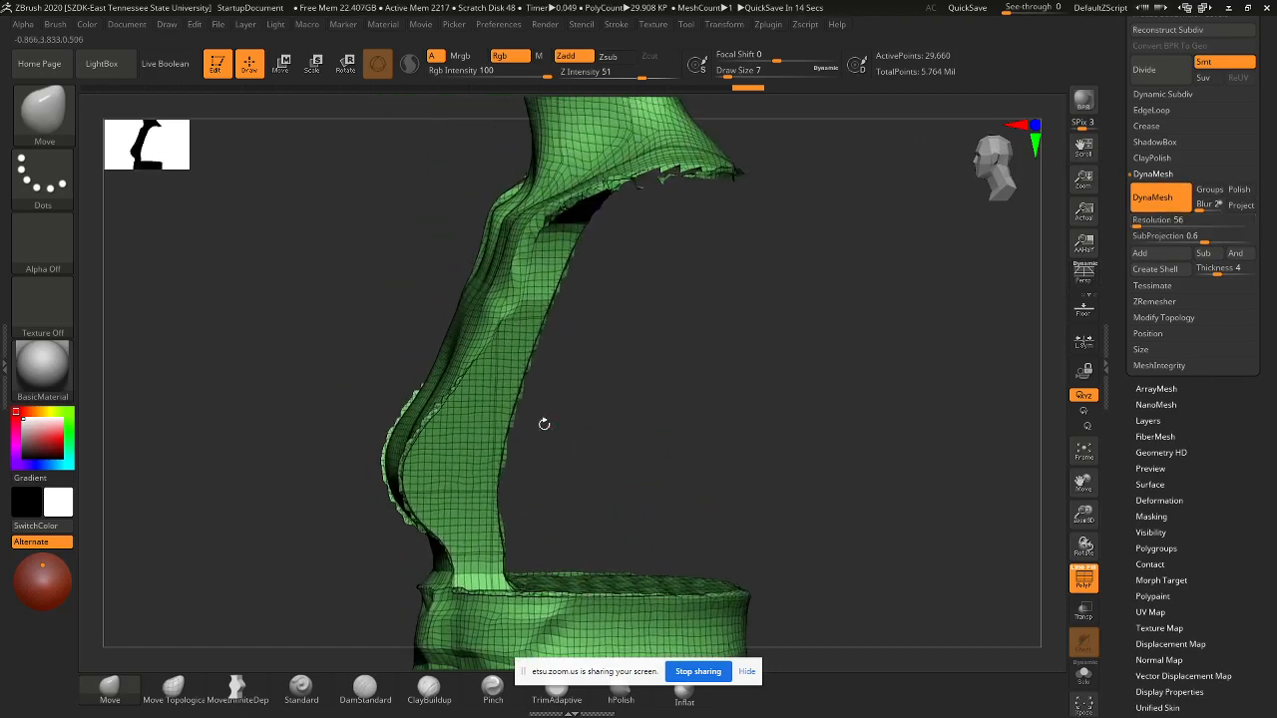
{"action": "key", "text": "s"}
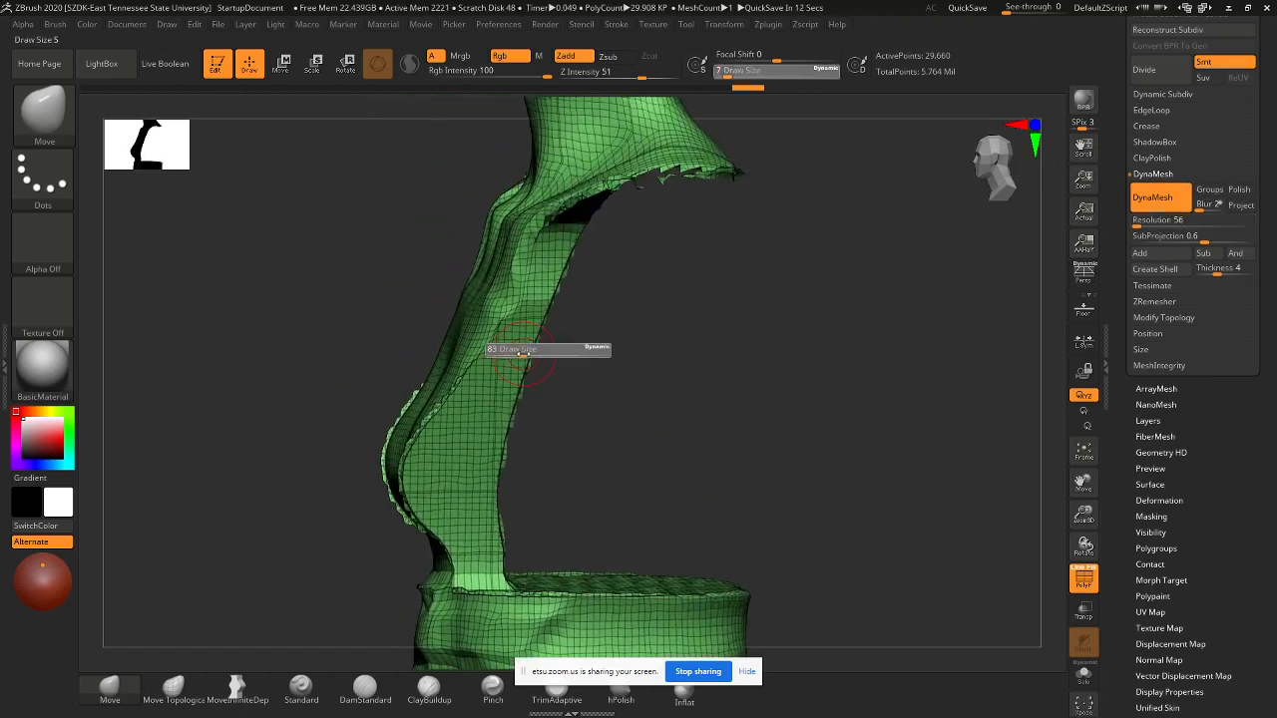
{"action": "left_click_drag", "start_coordinate": [484, 363], "coordinate": [448, 403], "text": "shift"}
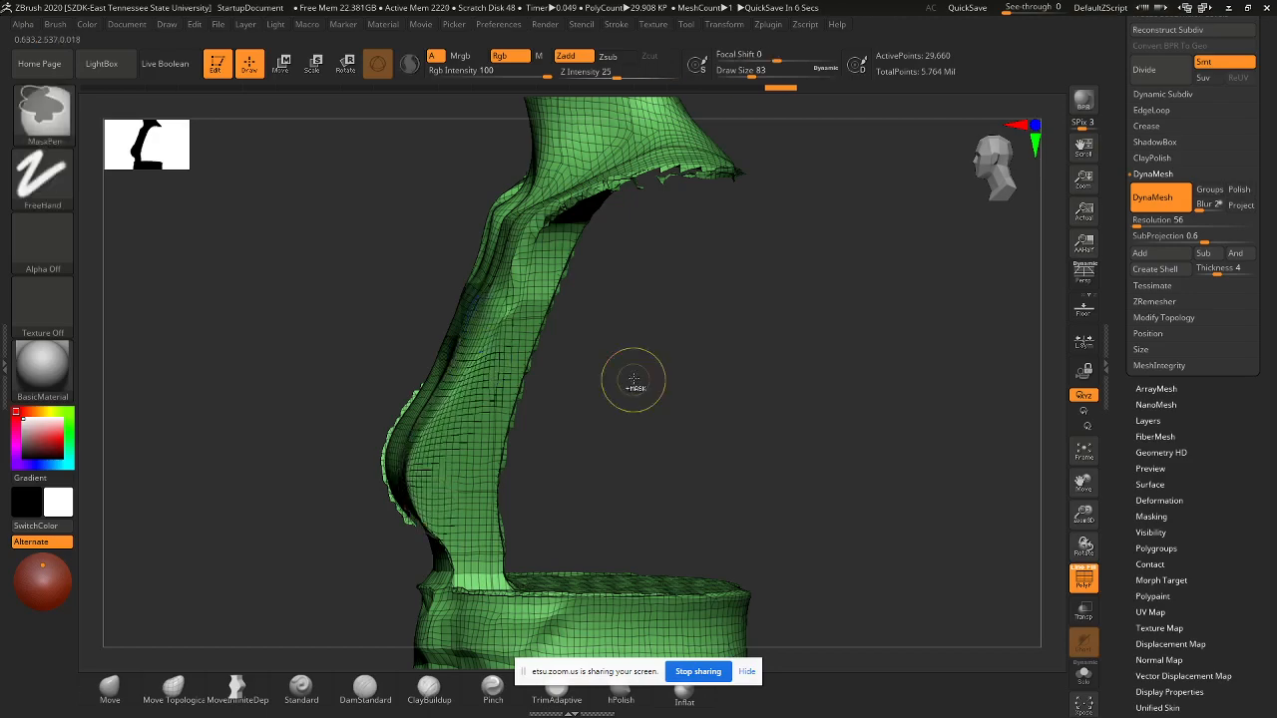
{"action": "mouse_move", "coordinate": [632, 380]}
{"action": "left_mouse_down"}
{"action": "mouse_move", "coordinate": [724, 383]}
{"action": "mouse_move", "coordinate": [694, 385]}
{"action": "left_mouse_up"}
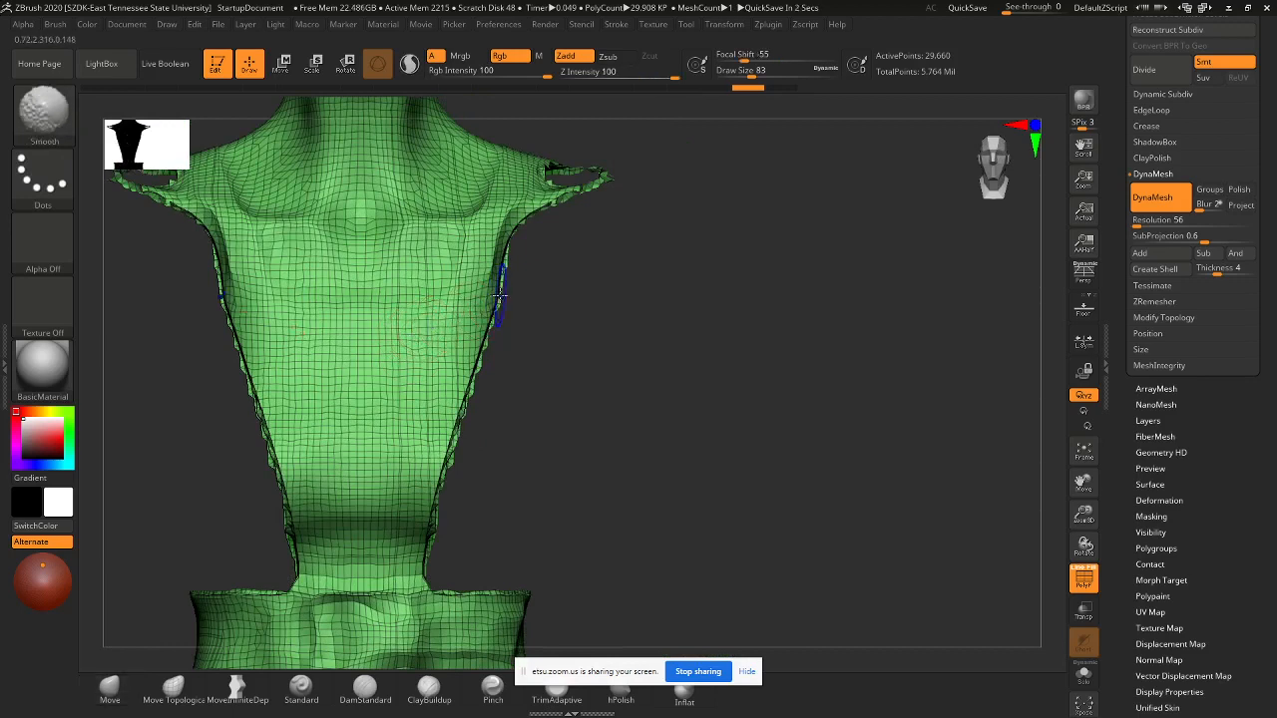
{"action": "mouse_move", "coordinate": [498, 285]}
{"action": "left_mouse_down", "text": "shift"}
{"action": "mouse_move", "coordinate": [430, 523]}
{"action": "mouse_move", "coordinate": [489, 299]}
{"action": "mouse_move", "coordinate": [534, 215]}
{"action": "mouse_move", "coordinate": [576, 179]}
{"action": "left_mouse_up", "text": "shift"}
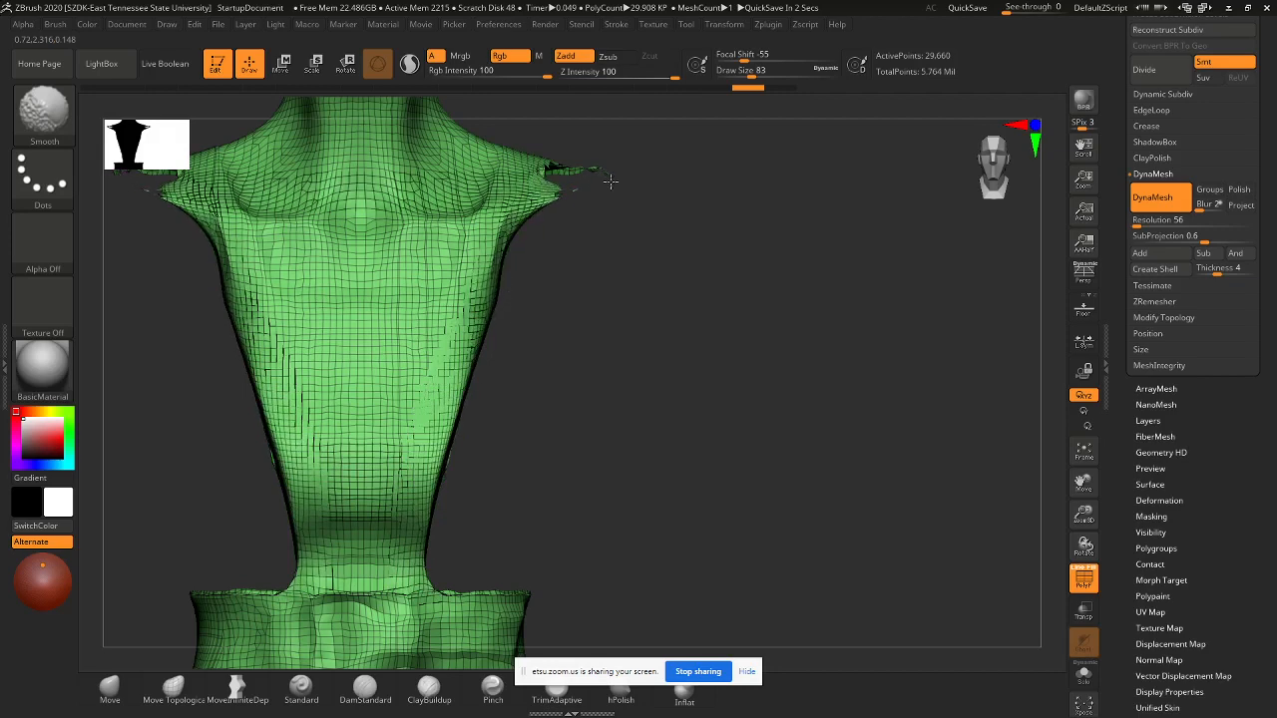
- Smooth the jagged shoulder edges and the rough area near the ear
{"action": "mouse_move", "coordinate": [671, 269]}
{"action": "left_mouse_down", "text": "alt"}
{"action": "mouse_move", "coordinate": [662, 374]}
{"action": "mouse_move", "coordinate": [628, 397]}
{"action": "left_mouse_up", "text": "alt"}
{"action": "left_click_drag", "start_coordinate": [766, 207], "coordinate": [773, 525], "text": "ctrl"}
{"action": "left_click_drag", "start_coordinate": [586, 362], "coordinate": [570, 356], "text": "shift"}
{"action": "left_click_drag", "start_coordinate": [656, 329], "coordinate": [619, 440], "text": "ctrl"}
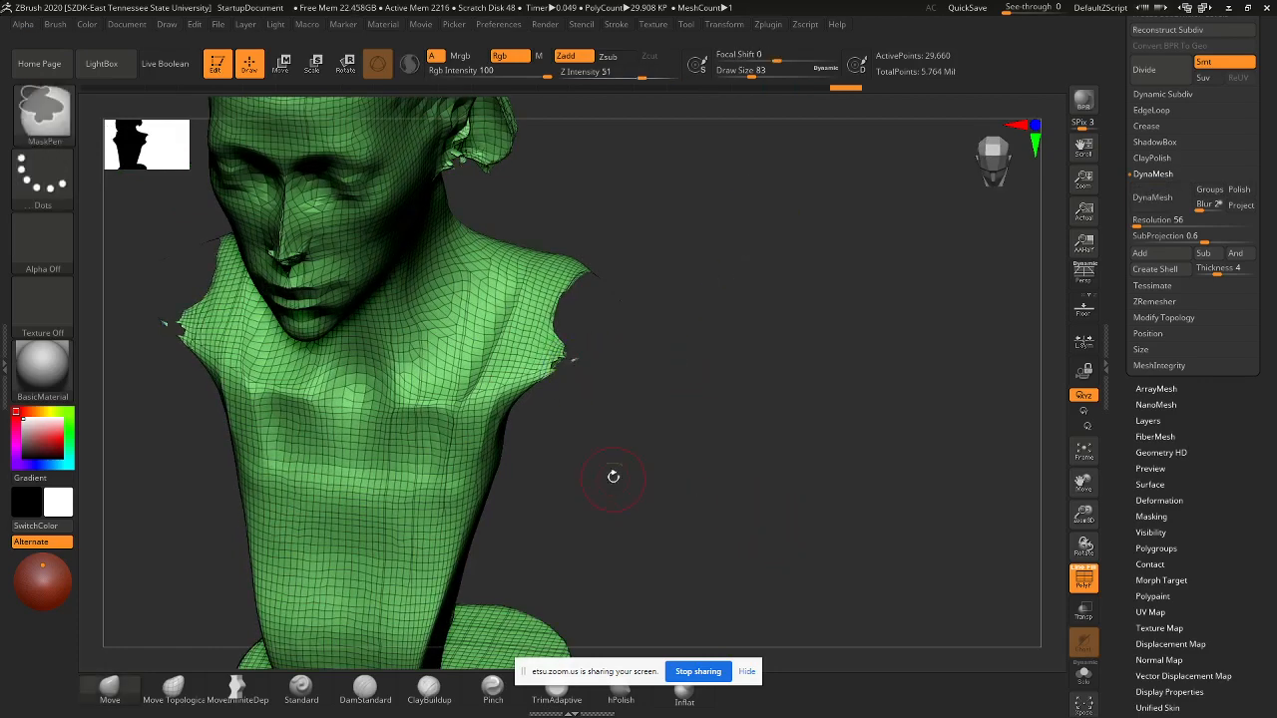
{"action": "mouse_move", "coordinate": [595, 375]}
{"action": "left_mouse_down"}
{"action": "mouse_move", "coordinate": [601, 301]}
{"action": "mouse_move", "coordinate": [628, 329]}
{"action": "mouse_move", "coordinate": [588, 336]}
{"action": "left_mouse_up"}
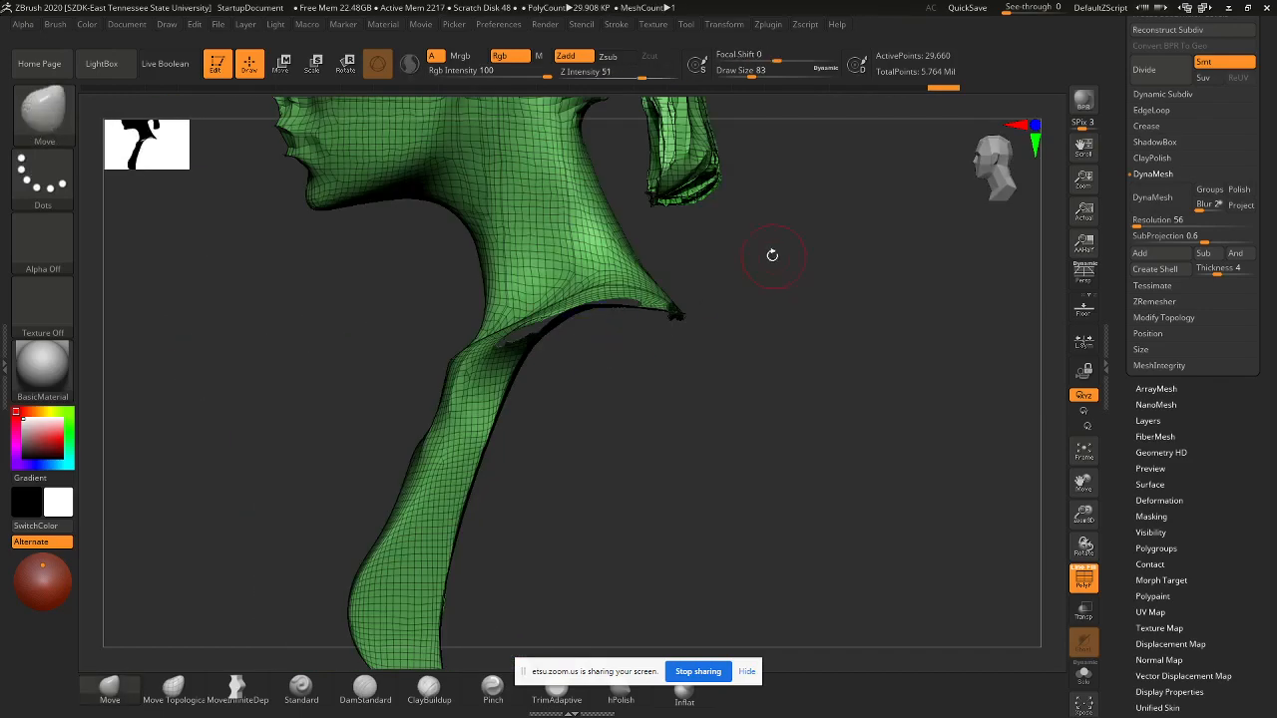
{"action": "left_click_drag", "start_coordinate": [770, 254], "coordinate": [742, 457], "text": "alt"}
{"action": "left_click_drag", "start_coordinate": [444, 287], "coordinate": [459, 274], "text": "shift"}
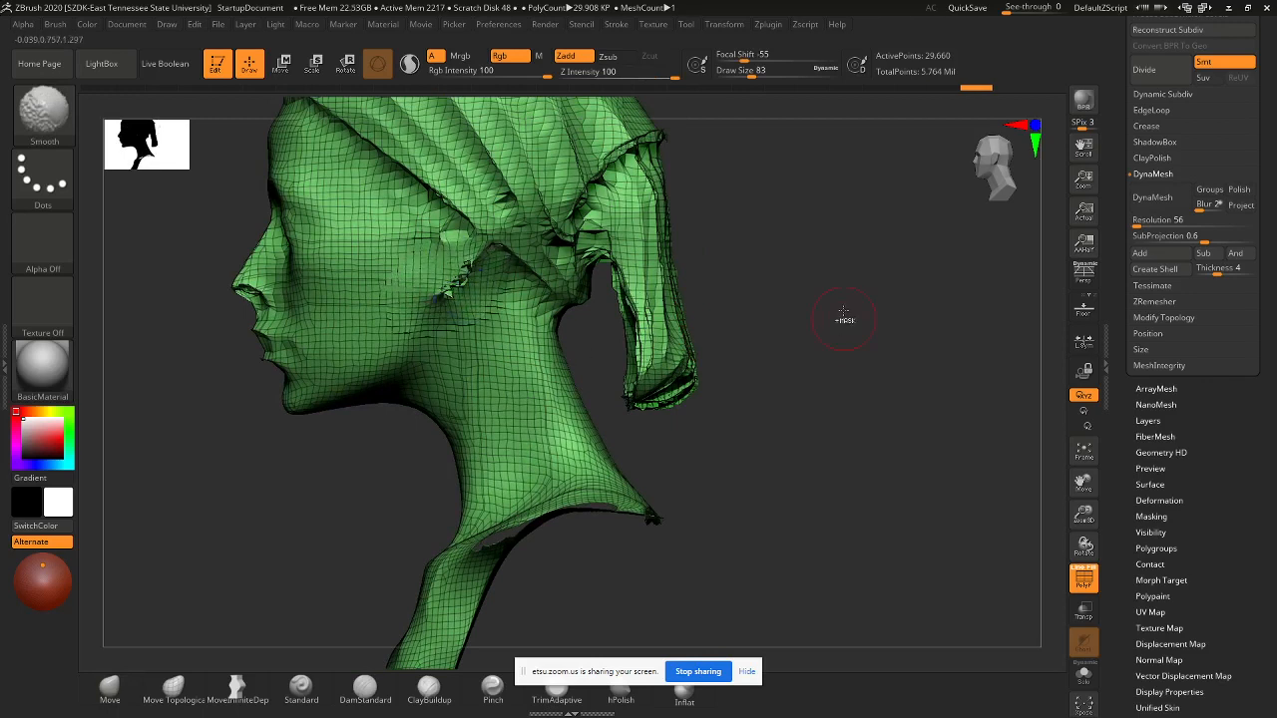
{"action": "left_click_drag", "start_coordinate": [844, 267], "coordinate": [844, 452], "text": "ctrl"}
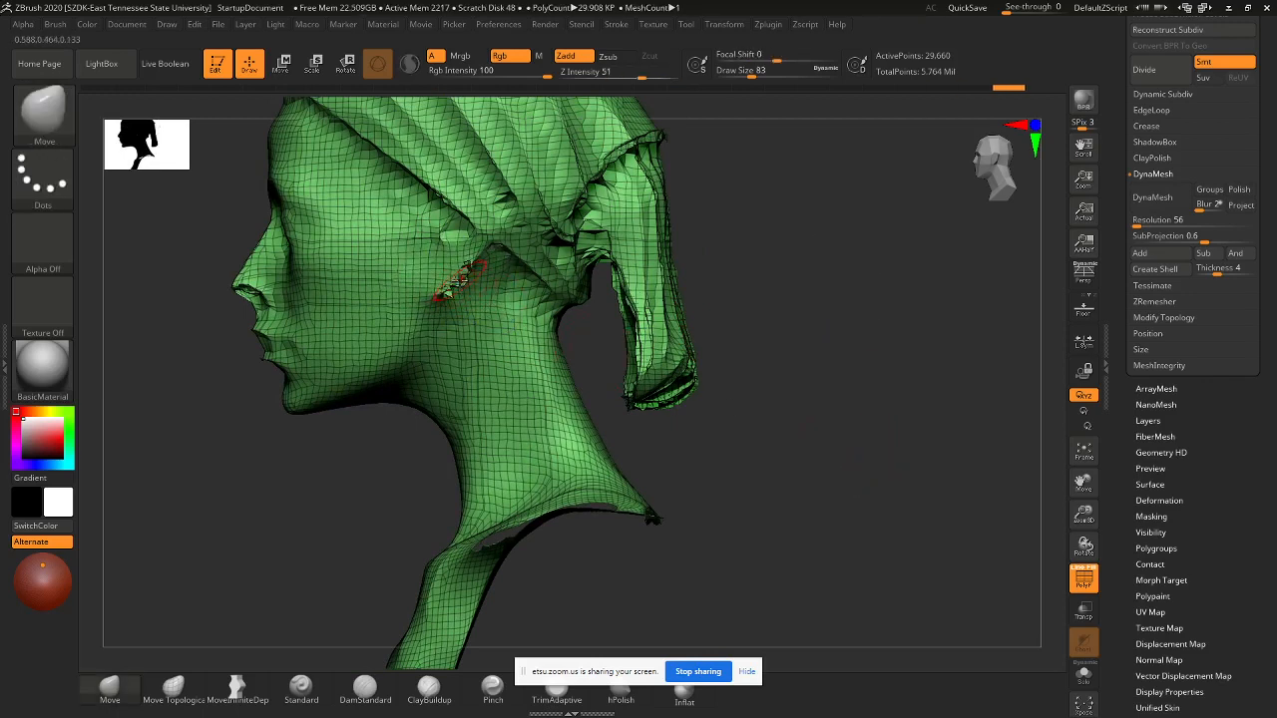
- Switch to the Standard brush and smooth the nose, eye and brow areas
{"action": "left_click", "coordinate": [302, 690]}
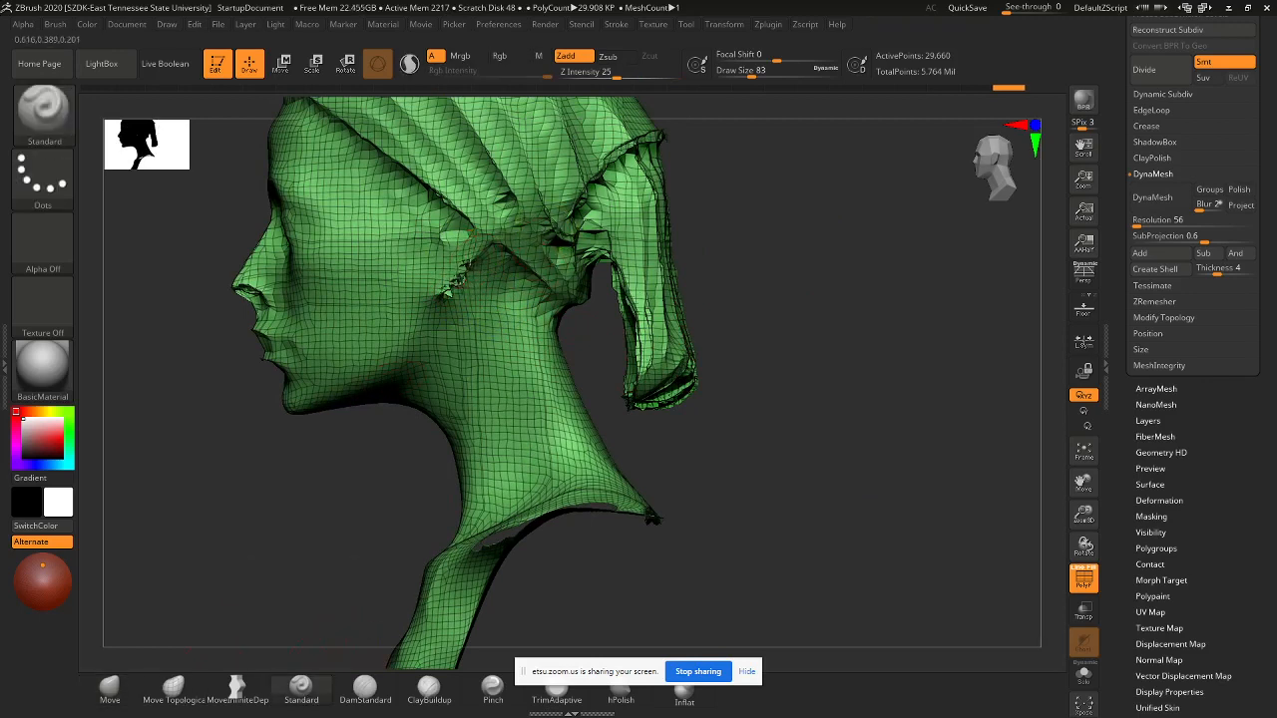
{"action": "key", "text": "shift"}
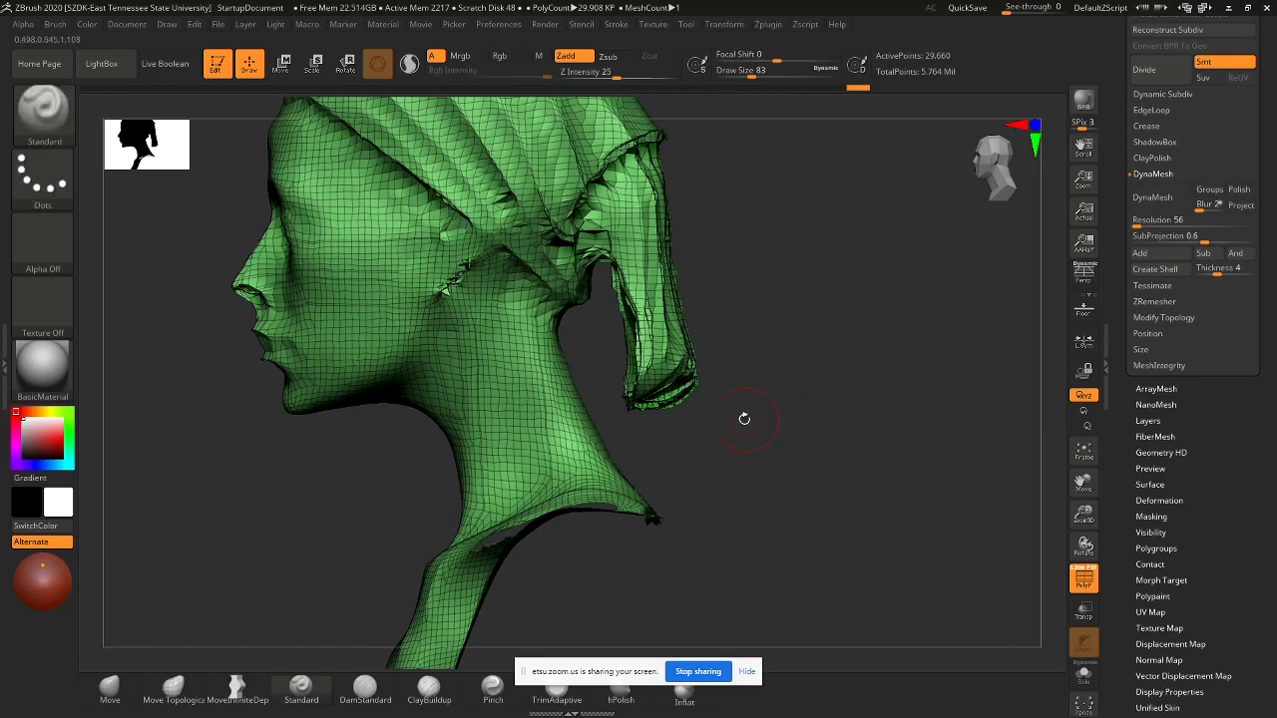
{"action": "left_click_drag", "start_coordinate": [741, 419], "coordinate": [818, 416]}
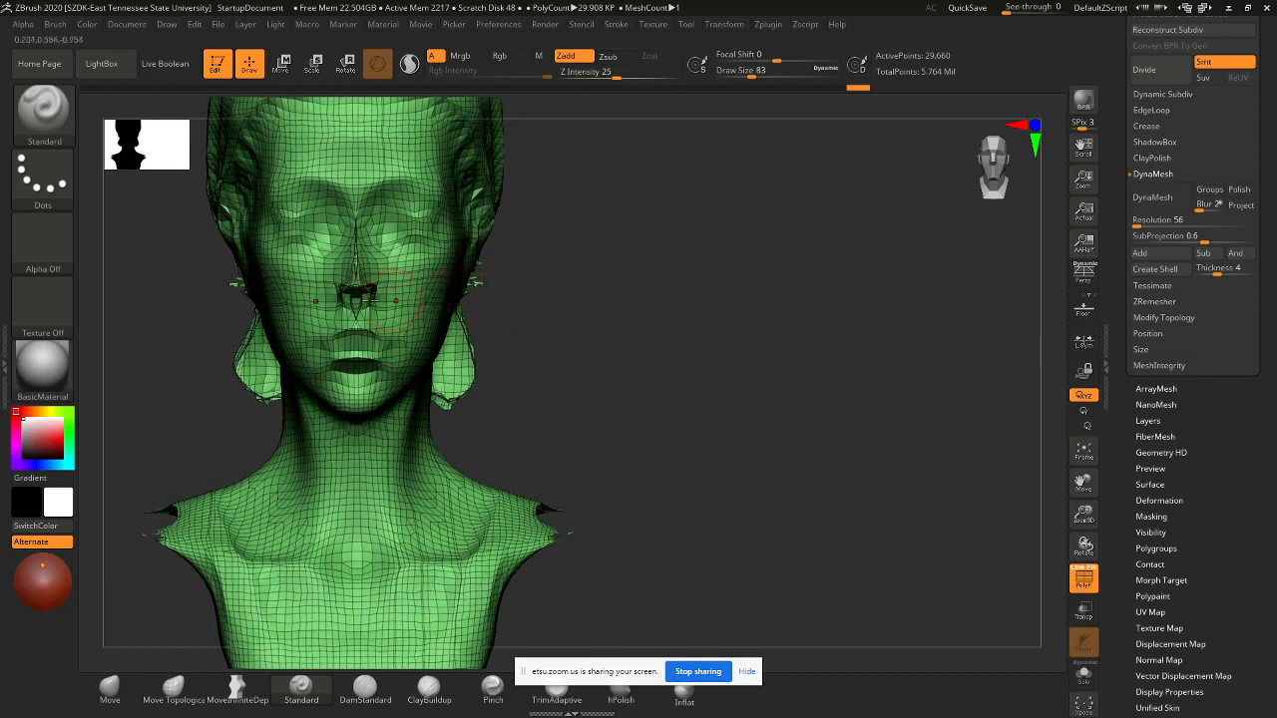
{"action": "mouse_move", "coordinate": [396, 299]}
{"action": "left_mouse_down", "text": "shift"}
{"action": "mouse_move", "coordinate": [359, 299]}
{"action": "mouse_move", "coordinate": [339, 211]}
{"action": "mouse_move", "coordinate": [367, 364]}
{"action": "mouse_move", "coordinate": [373, 291]}
{"action": "mouse_move", "coordinate": [393, 300]}
{"action": "left_mouse_up", "text": "shift"}
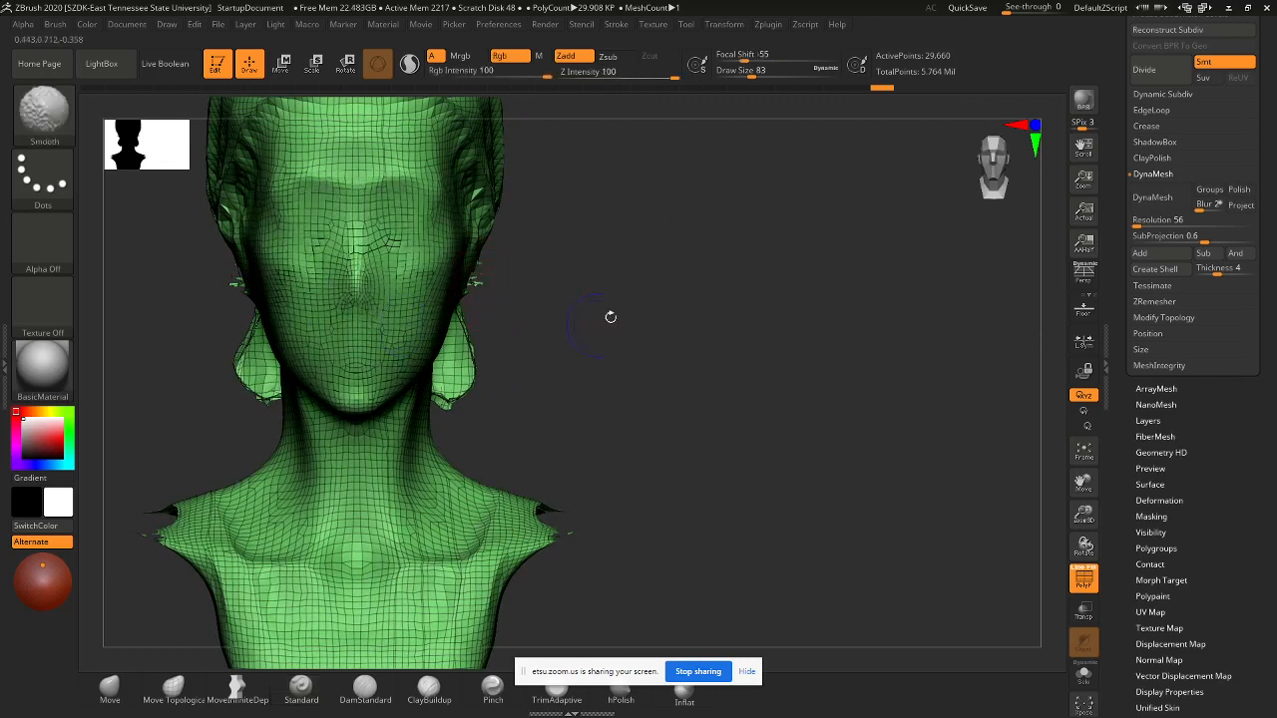
- Smooth the bandana folds and its hanging tail, then recentre the head front-on
{"action": "mouse_move", "coordinate": [585, 441]}
{"action": "left_mouse_down"}
{"action": "mouse_move", "coordinate": [619, 399]}
{"action": "mouse_move", "coordinate": [872, 465]}
{"action": "mouse_move", "coordinate": [808, 454]}
{"action": "left_mouse_up"}
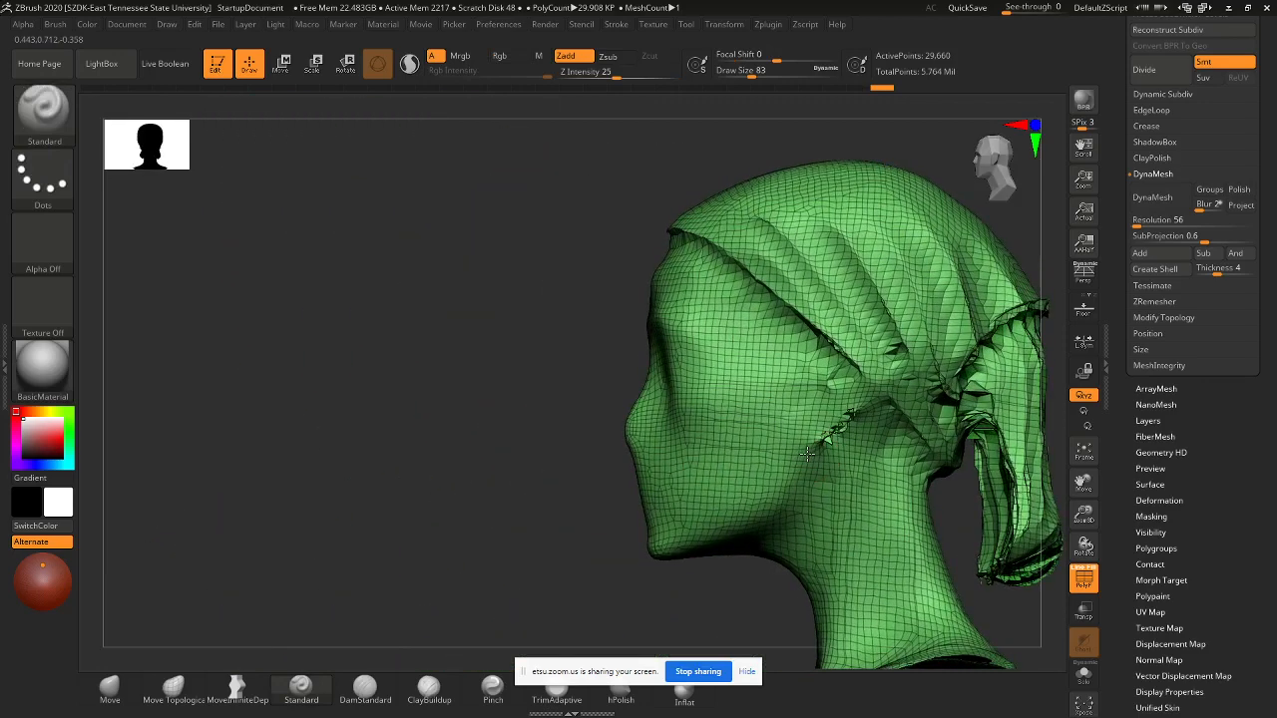
{"action": "mouse_move", "coordinate": [848, 399]}
{"action": "left_mouse_down", "text": "shift"}
{"action": "mouse_move", "coordinate": [877, 369]}
{"action": "mouse_move", "coordinate": [688, 239]}
{"action": "left_mouse_up", "text": "shift"}
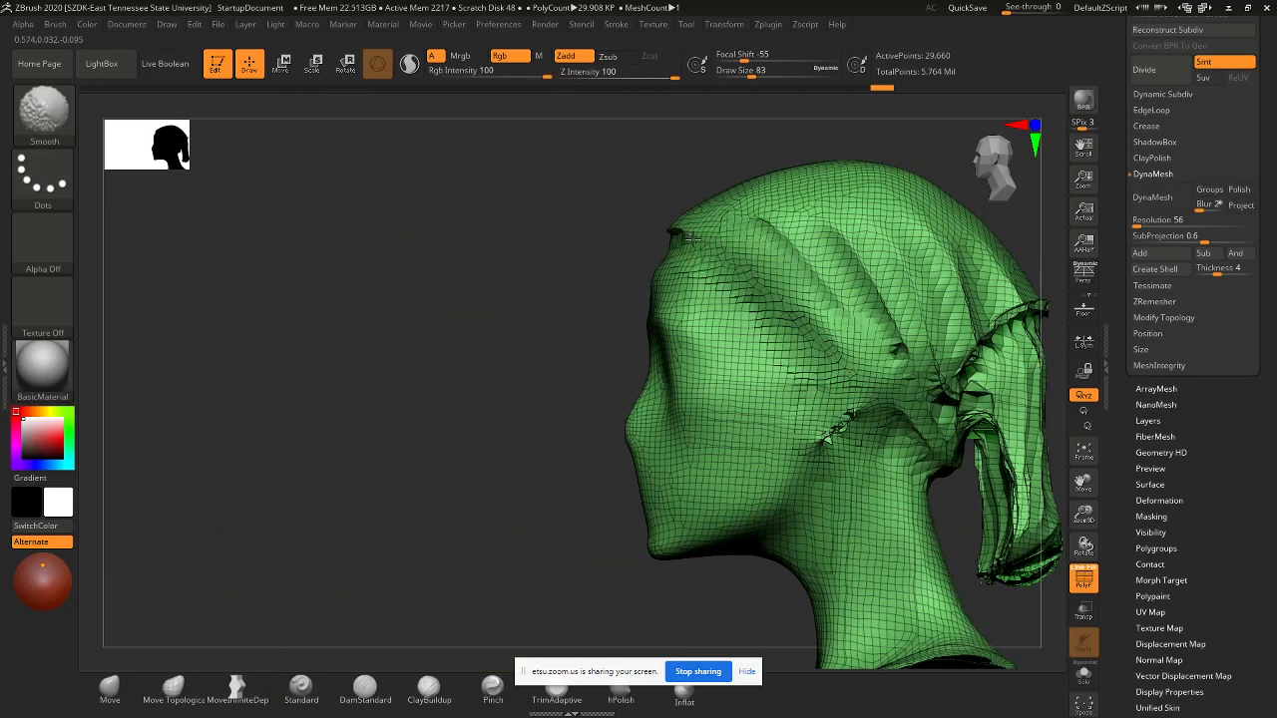
{"action": "mouse_move", "coordinate": [830, 284]}
{"action": "left_mouse_down", "text": "shift"}
{"action": "mouse_move", "coordinate": [942, 374]}
{"action": "mouse_move", "coordinate": [890, 354]}
{"action": "left_mouse_up", "text": "shift"}
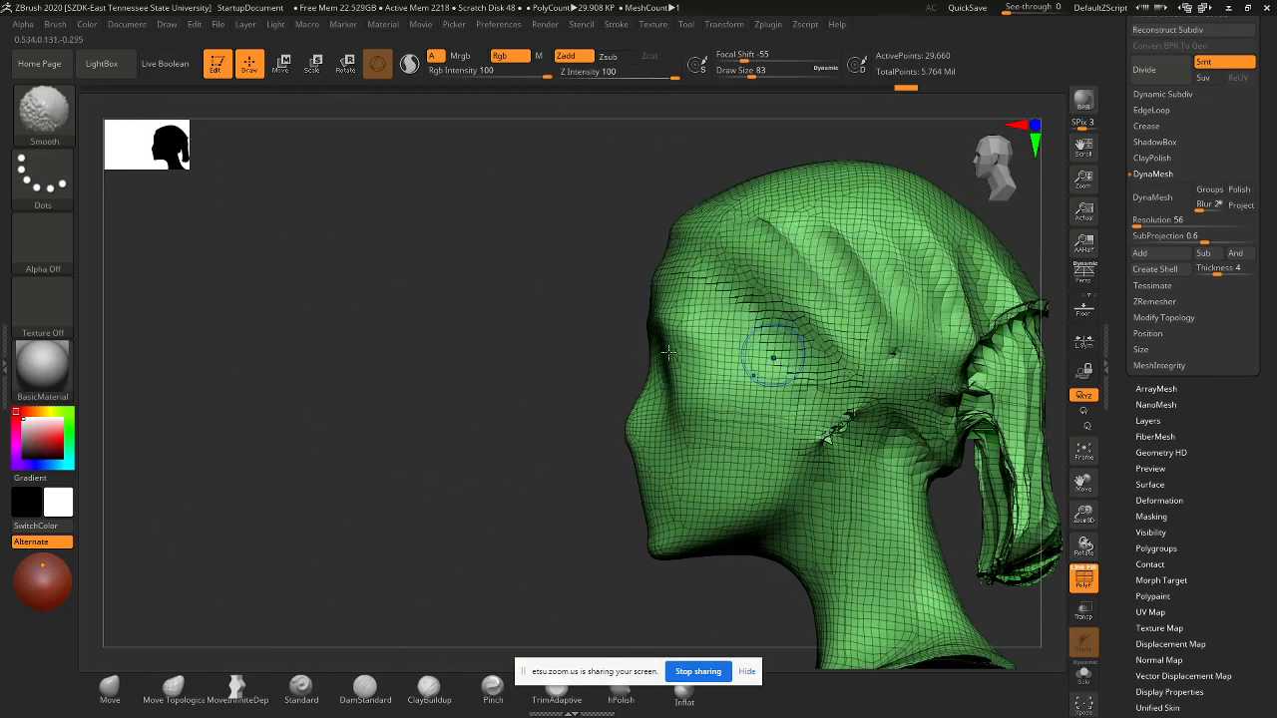
{"action": "mouse_move", "coordinate": [303, 265]}
{"action": "left_mouse_down", "text": "ctrl"}
{"action": "mouse_move", "coordinate": [319, 427]}
{"action": "mouse_move", "coordinate": [142, 324]}
{"action": "left_mouse_up", "text": "ctrl"}
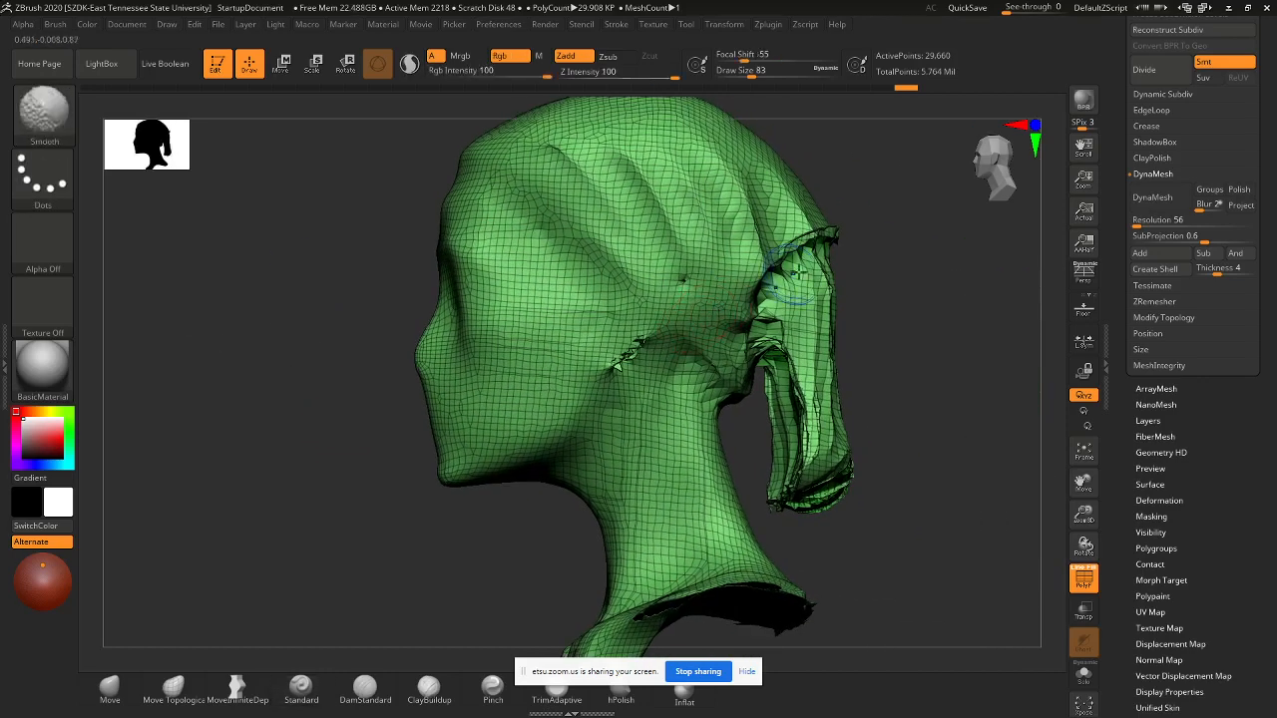
{"action": "mouse_move", "coordinate": [806, 267]}
{"action": "left_mouse_down", "text": "shift"}
{"action": "mouse_move", "coordinate": [740, 291]}
{"action": "mouse_move", "coordinate": [804, 260]}
{"action": "mouse_move", "coordinate": [798, 494]}
{"action": "mouse_move", "coordinate": [832, 462]}
{"action": "left_mouse_up", "text": "shift"}
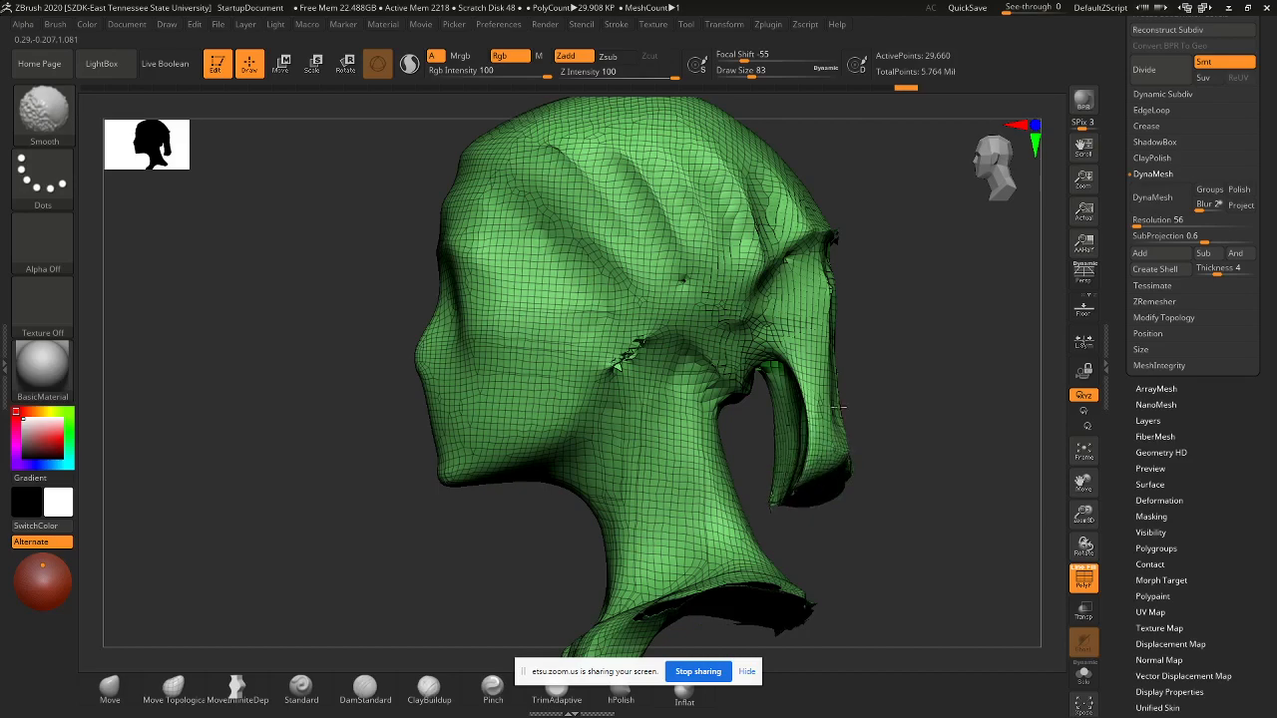
{"action": "left_click_drag", "start_coordinate": [838, 407], "coordinate": [836, 401], "text": "shift"}
{"action": "left_click_drag", "start_coordinate": [933, 399], "coordinate": [768, 387]}
{"action": "mouse_move", "coordinate": [821, 248]}
{"action": "left_mouse_down", "text": "shift"}
{"action": "mouse_move", "coordinate": [822, 424]}
{"action": "mouse_move", "coordinate": [846, 289]}
{"action": "mouse_move", "coordinate": [876, 439]}
{"action": "mouse_move", "coordinate": [883, 250]}
{"action": "mouse_move", "coordinate": [928, 244]}
{"action": "mouse_move", "coordinate": [748, 240]}
{"action": "left_mouse_up", "text": "shift"}
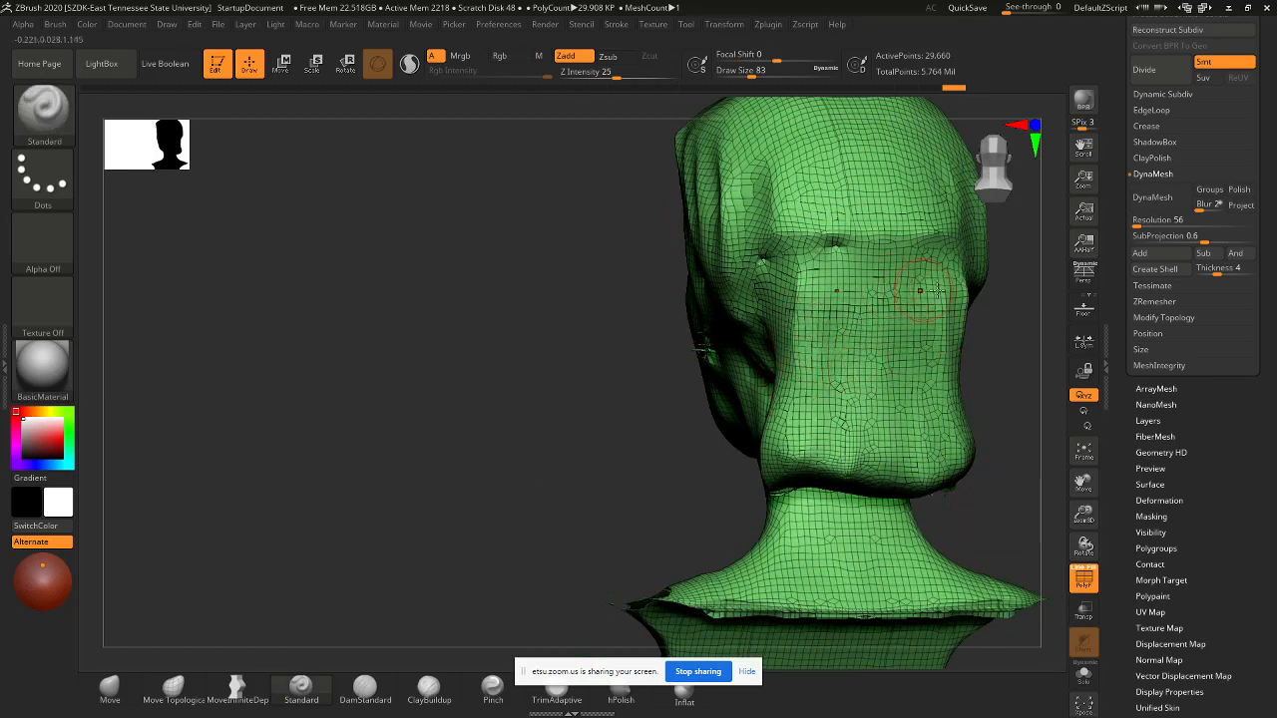
{"action": "left_click_drag", "start_coordinate": [504, 242], "coordinate": [451, 424], "text": "ctrl"}
{"action": "left_click_drag", "start_coordinate": [455, 377], "coordinate": [658, 349]}
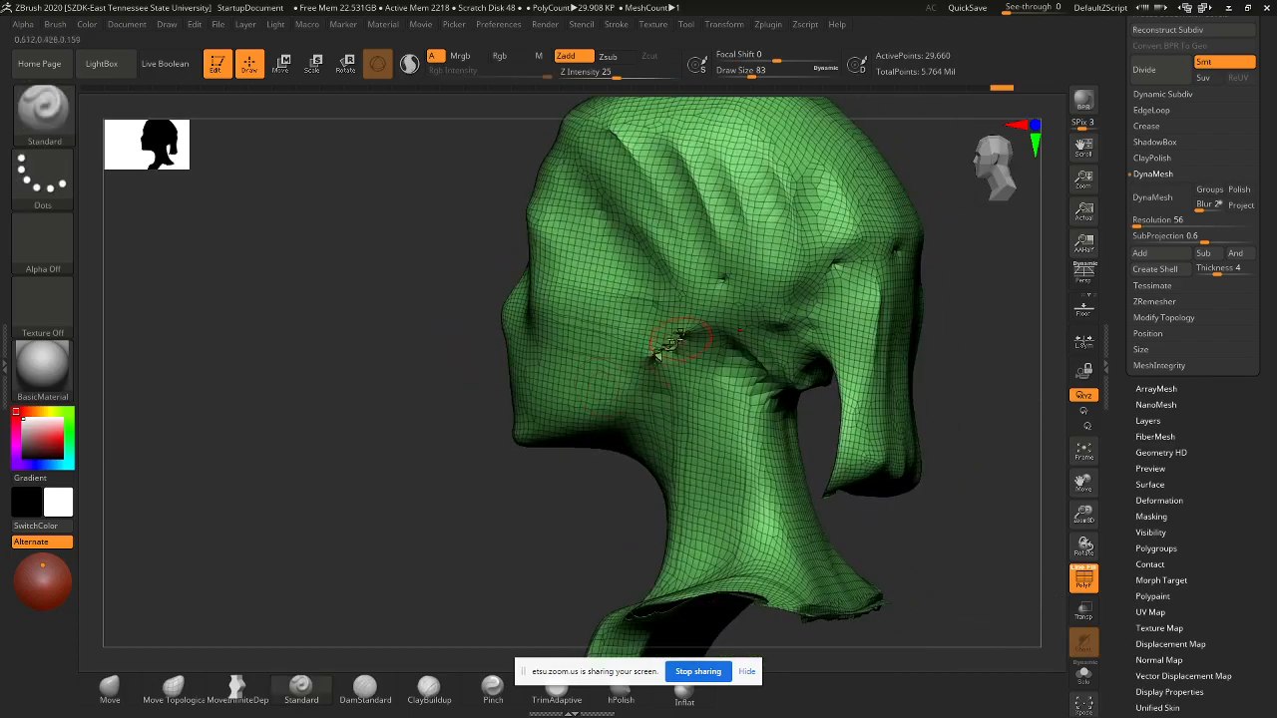
{"action": "left_click_drag", "start_coordinate": [967, 563], "coordinate": [1003, 637]}
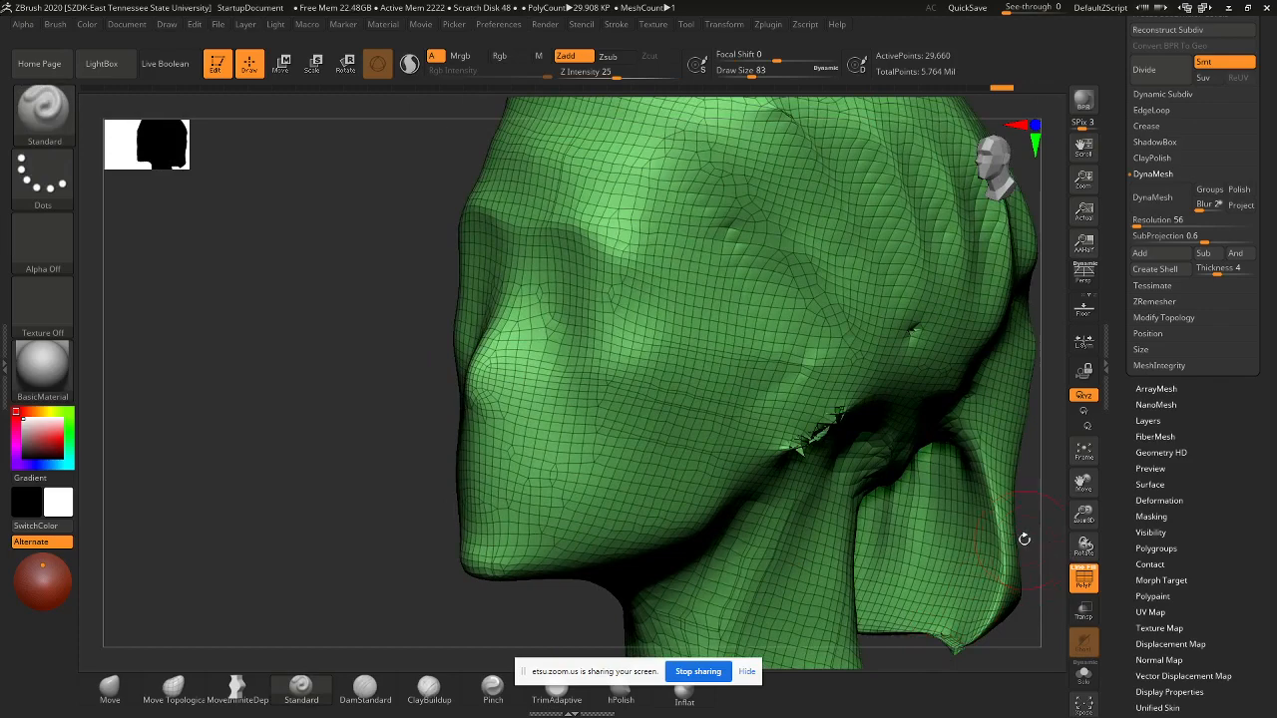
{"action": "left_click_drag", "start_coordinate": [1025, 539], "coordinate": [1042, 554], "text": "shift"}
{"action": "left_click_drag", "start_coordinate": [712, 527], "coordinate": [185, 356], "text": "alt"}
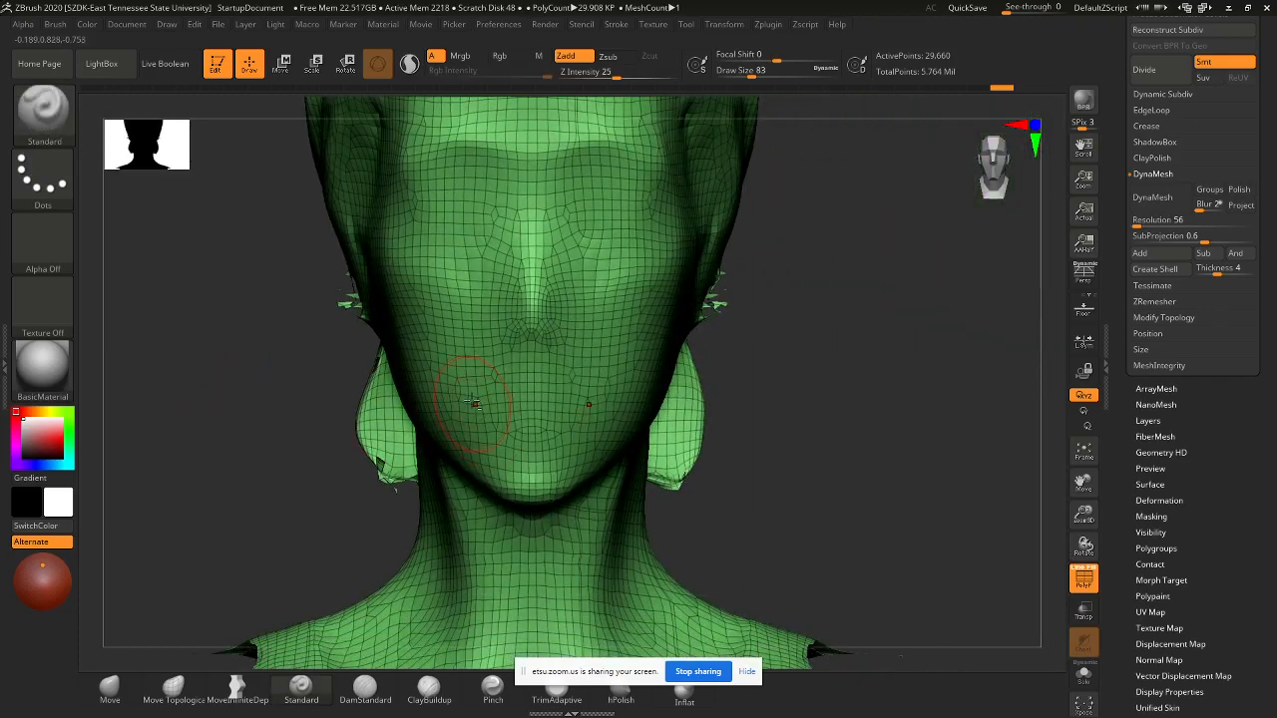
{"action": "key", "text": "ctrl+shift"}
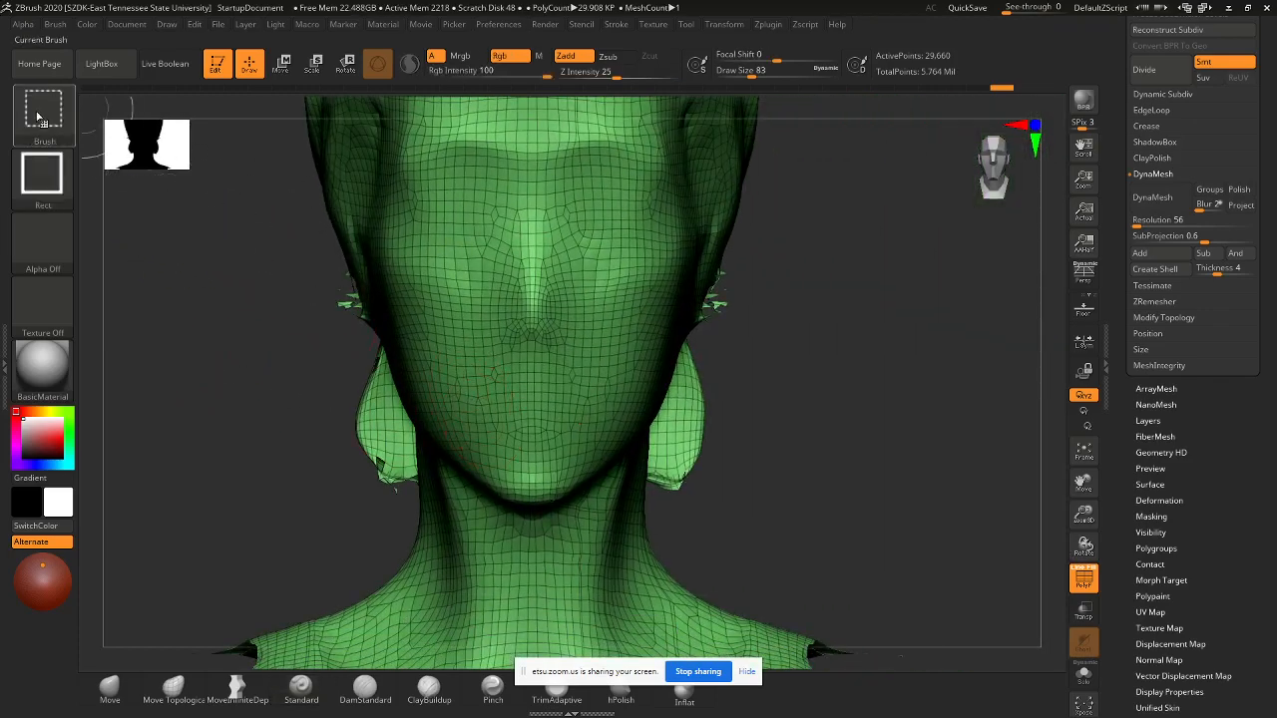
- Cut away the side of the head near the ear with a ClipCurve stroke
{"action": "left_click", "coordinate": [40, 118]}
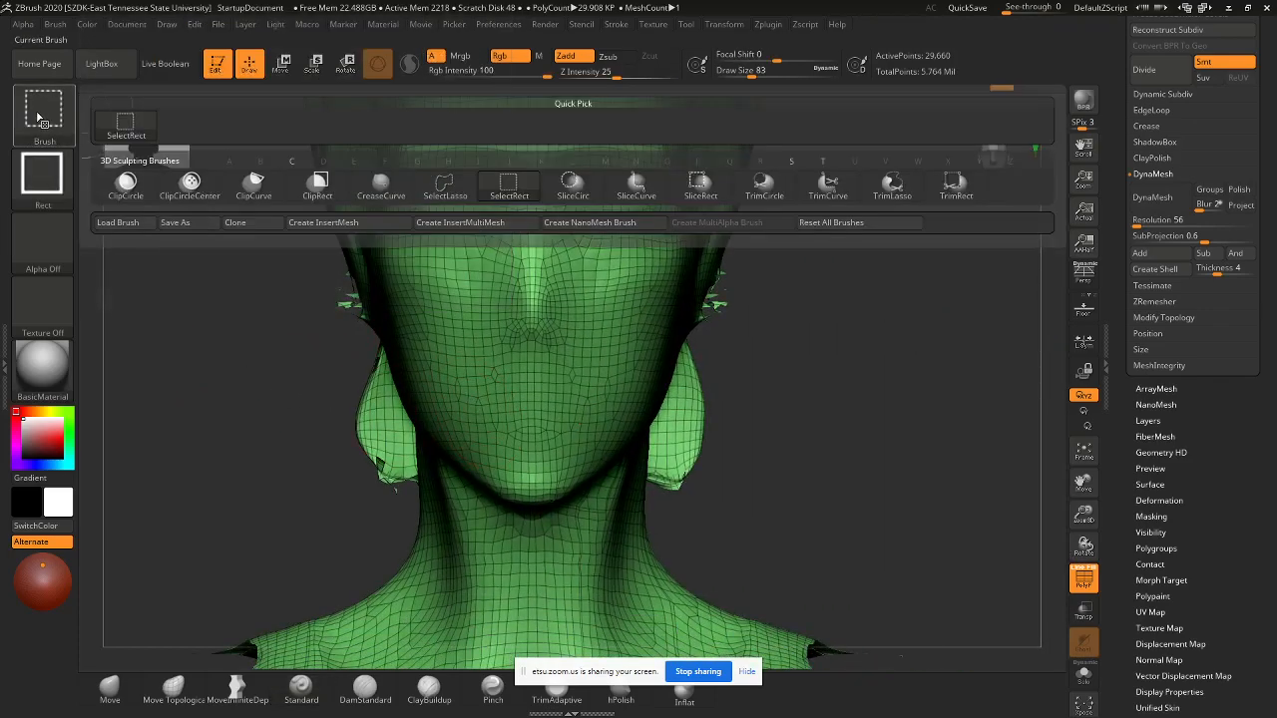
{"action": "left_click", "coordinate": [255, 187]}
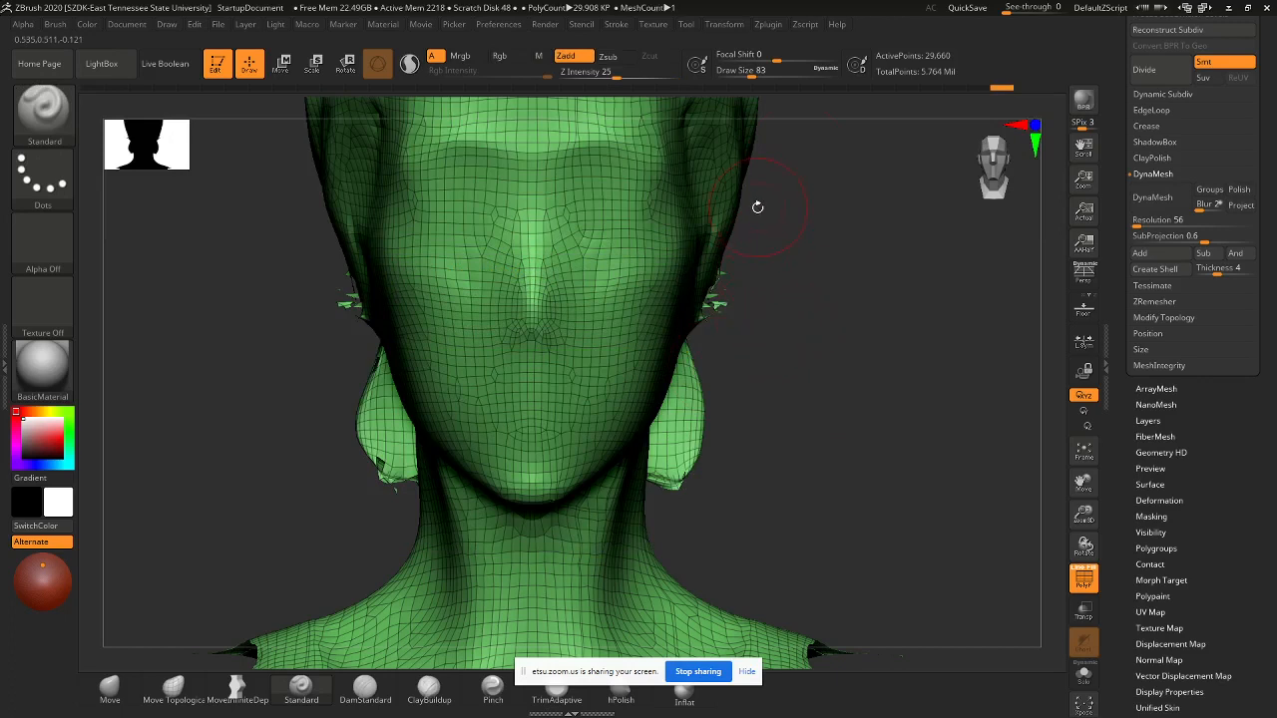
{"action": "key", "text": "ctrl+shift"}
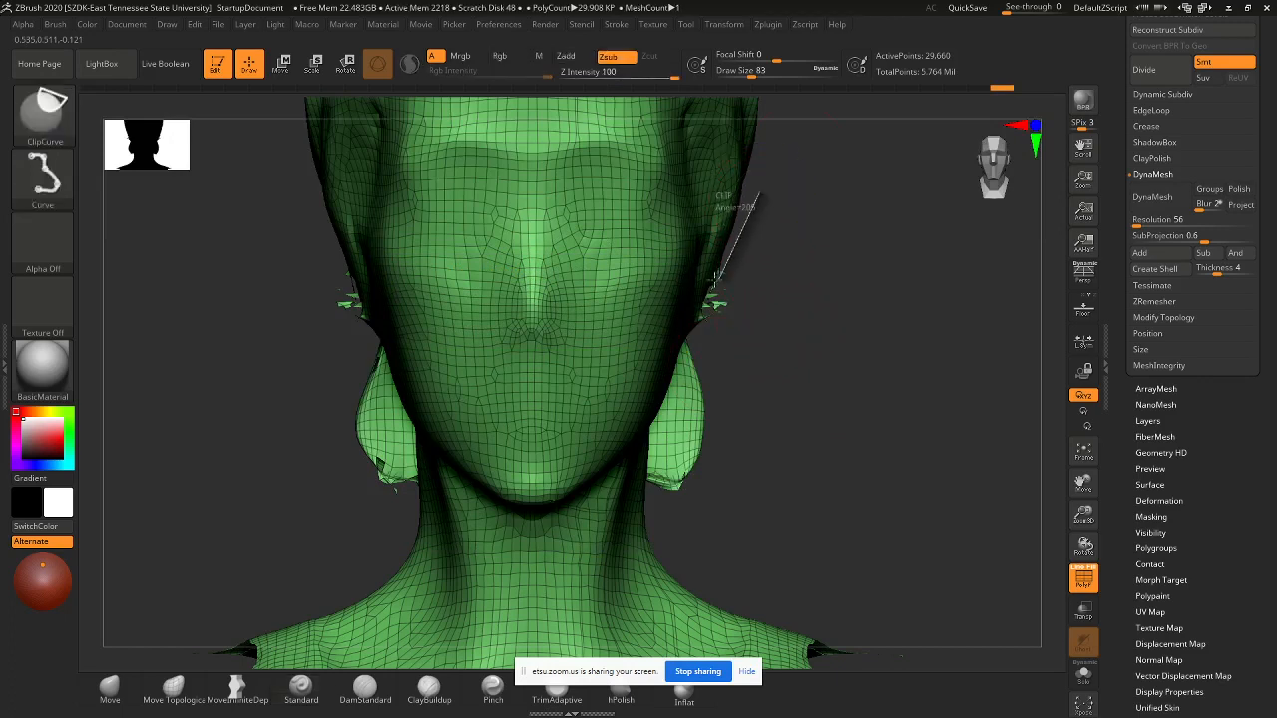
{"action": "left_click_drag", "start_coordinate": [716, 276], "coordinate": [699, 284], "text": "ctrl+shift"}
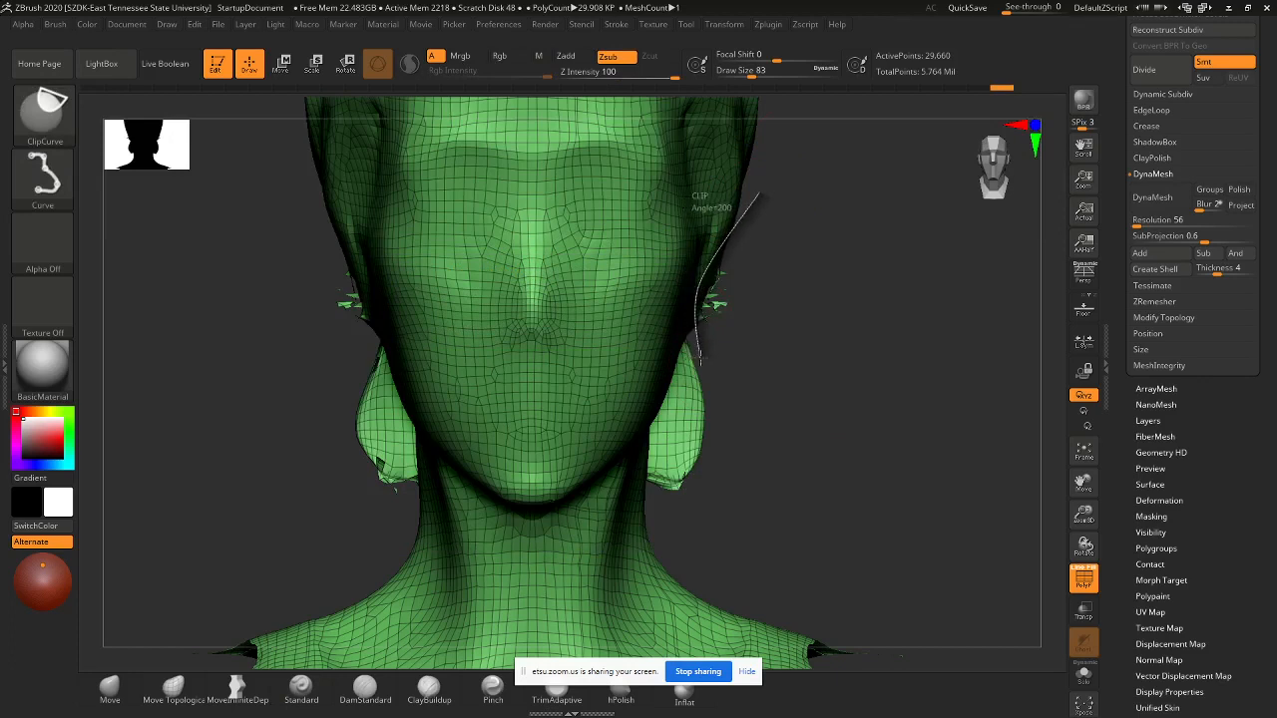
{"action": "left_click_drag", "start_coordinate": [700, 357], "coordinate": [703, 359], "text": "ctrl+shift"}
{"action": "mouse_move", "coordinate": [804, 408]}
{"action": "left_mouse_down"}
{"action": "mouse_move", "coordinate": [732, 362]}
{"action": "mouse_move", "coordinate": [733, 326]}
{"action": "mouse_move", "coordinate": [755, 320]}
{"action": "left_mouse_up"}
- Smooth the uneven mesh along the jaw and turn the neck upright to check it
{"action": "left_click_drag", "start_coordinate": [375, 285], "coordinate": [387, 299], "text": "shift"}
{"action": "left_click_drag", "start_coordinate": [796, 238], "coordinate": [786, 489], "text": "ctrl+shift"}
{"action": "left_click_drag", "start_coordinate": [367, 301], "coordinate": [420, 275], "text": "shift"}
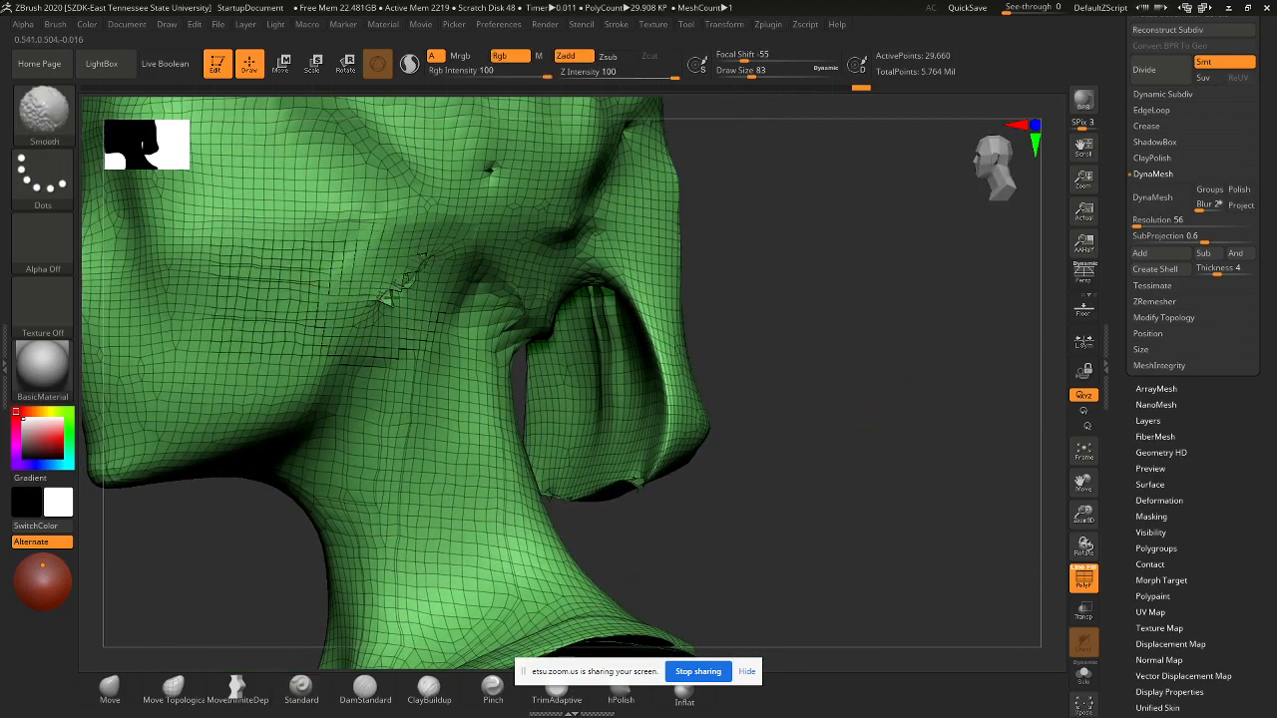
{"action": "left_click_drag", "start_coordinate": [829, 263], "coordinate": [796, 456], "text": "ctrl"}
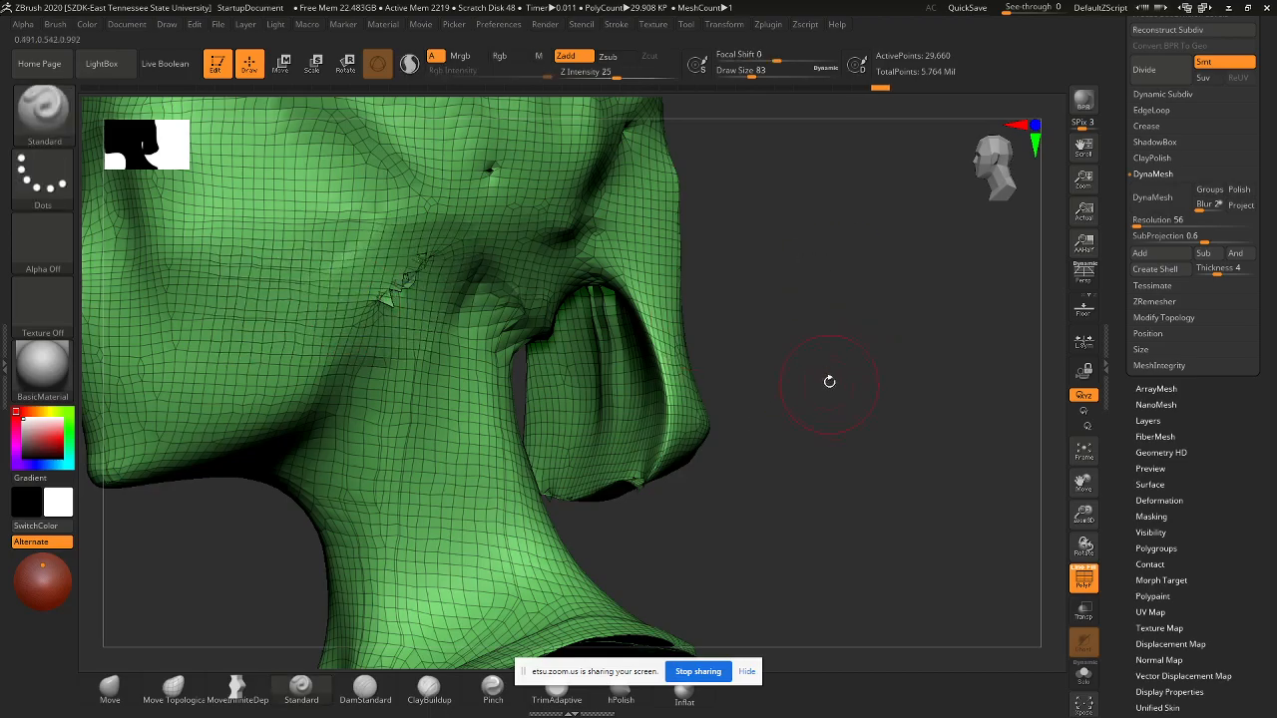
{"action": "mouse_move", "coordinate": [829, 381]}
{"action": "left_mouse_down"}
{"action": "mouse_move", "coordinate": [752, 274]}
{"action": "mouse_move", "coordinate": [689, 274]}
{"action": "left_mouse_up"}
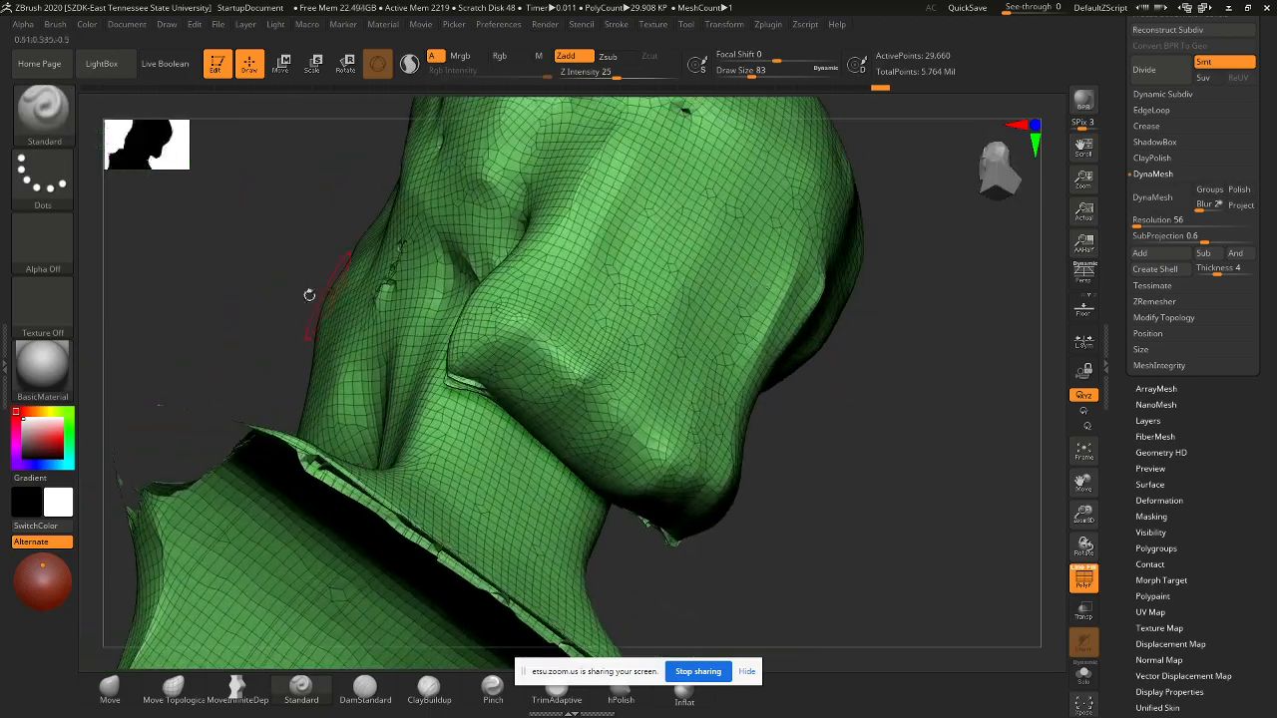
{"action": "mouse_move", "coordinate": [304, 289]}
{"action": "left_mouse_down"}
{"action": "mouse_move", "coordinate": [286, 338]}
{"action": "mouse_move", "coordinate": [334, 320]}
{"action": "left_mouse_up"}
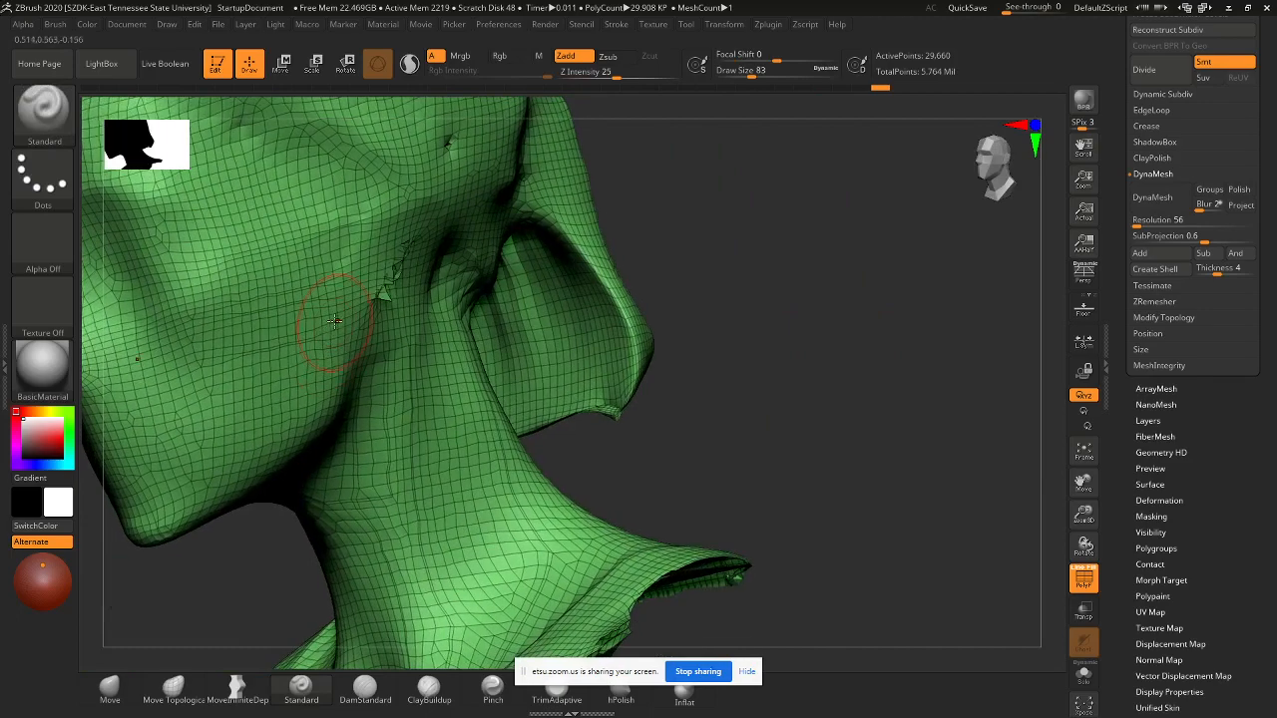
- Smooth the creased, jagged mesh behind the jaw
{"action": "key", "text": "shift"}
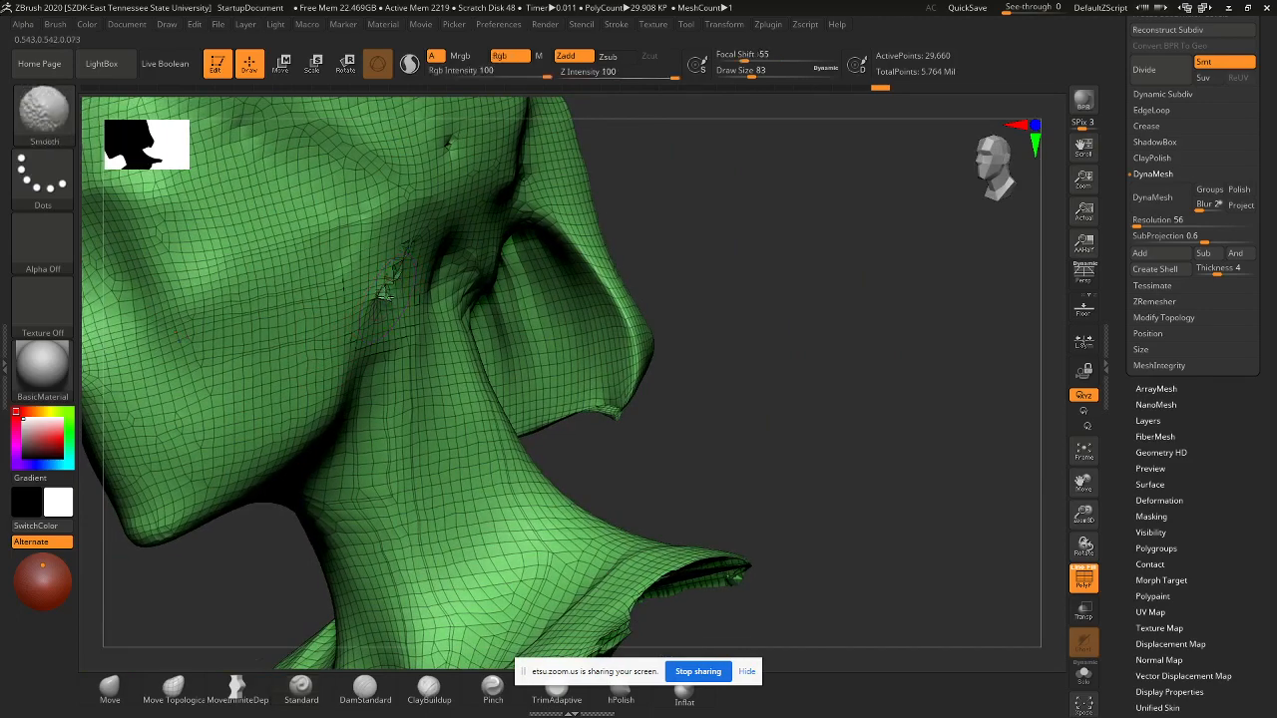
{"action": "left_click_drag", "start_coordinate": [685, 322], "coordinate": [691, 497], "text": "alt"}
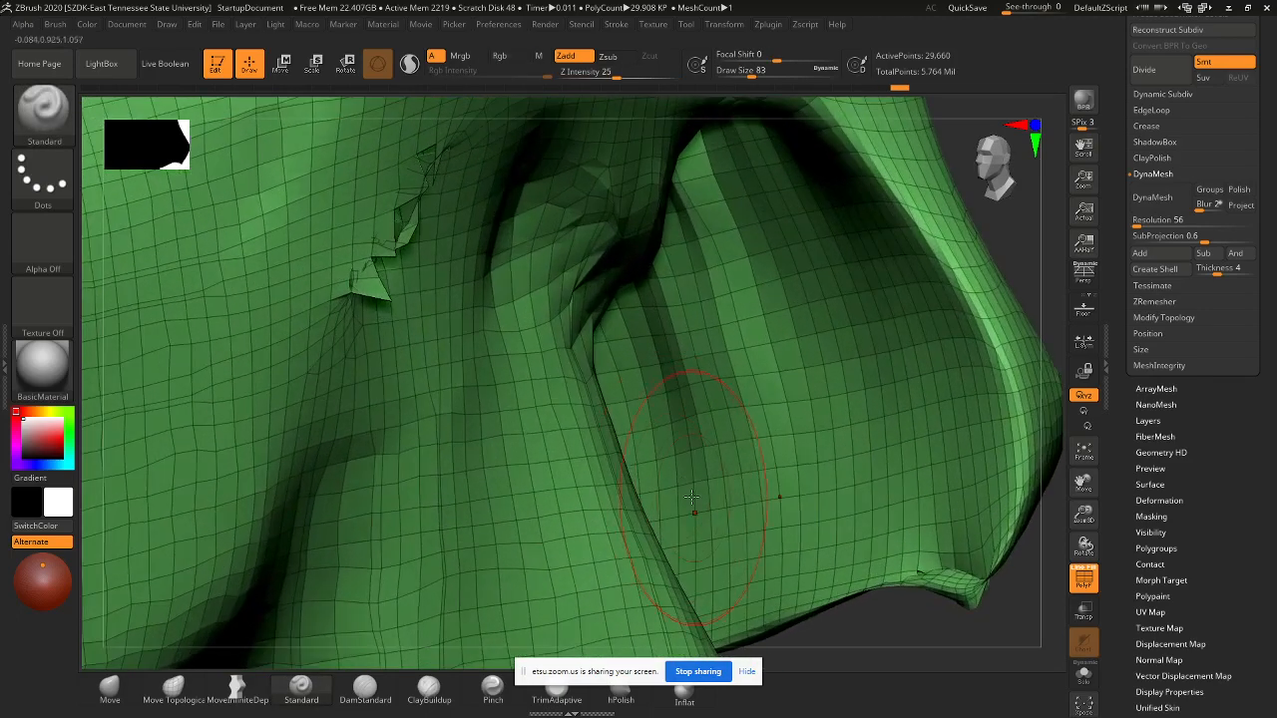
{"action": "key", "text": "shift"}
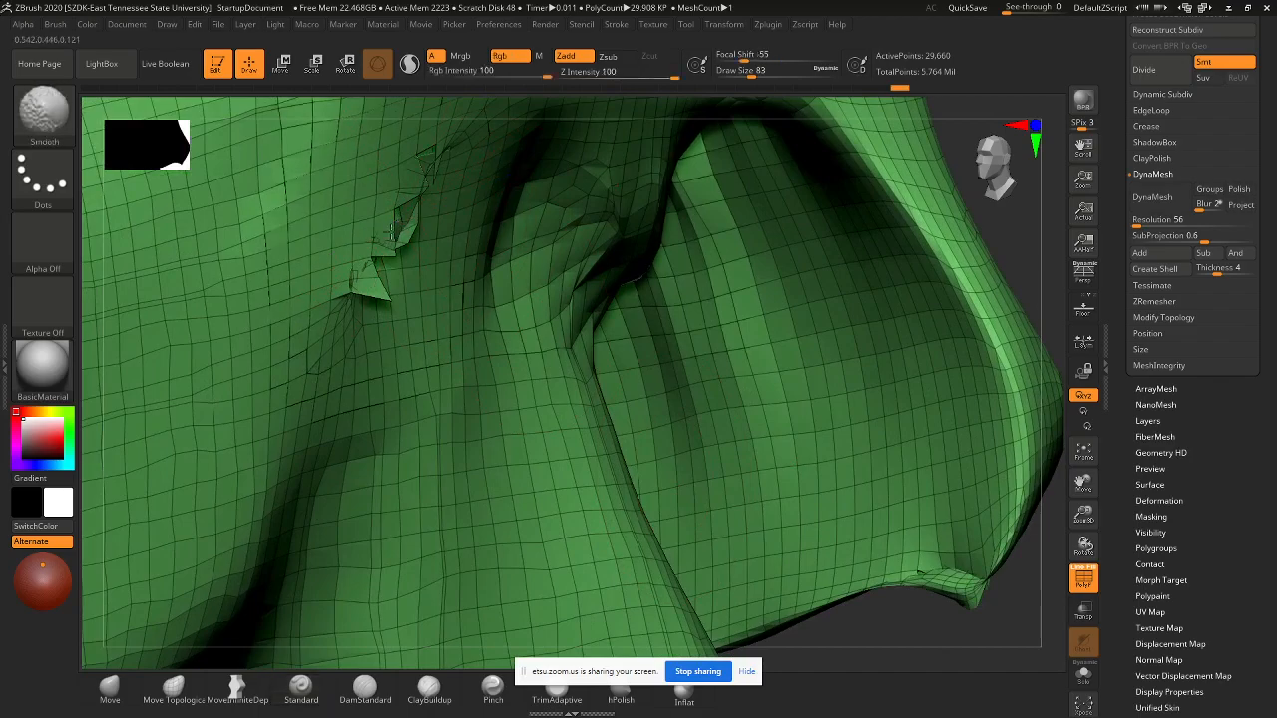
{"action": "left_click_drag", "start_coordinate": [431, 182], "coordinate": [399, 237], "text": "shift"}
{"action": "mouse_move", "coordinate": [874, 616]}
{"action": "left_mouse_down"}
{"action": "mouse_move", "coordinate": [896, 469]}
{"action": "mouse_move", "coordinate": [868, 434]}
{"action": "mouse_move", "coordinate": [836, 449]}
{"action": "left_mouse_up"}
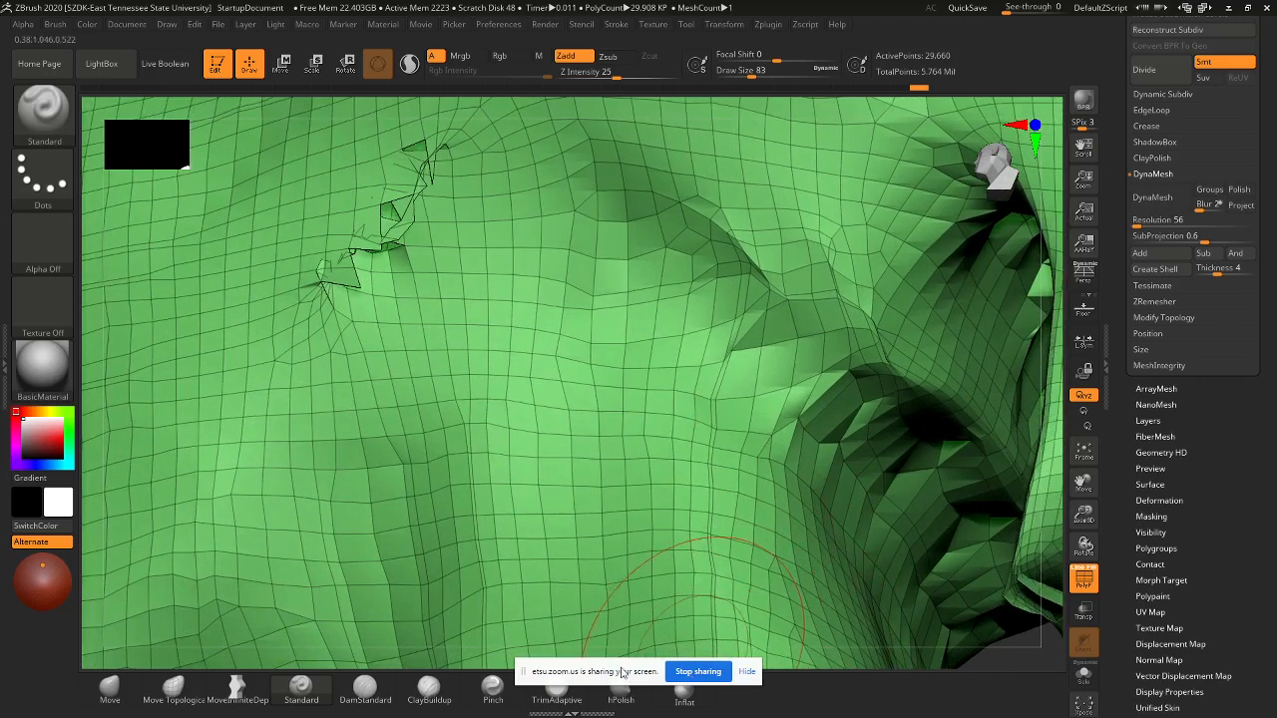
- Pinch the remaining spikes behind the jaw into a tight crease with the Pinch brush
{"action": "left_click", "coordinate": [746, 671]}
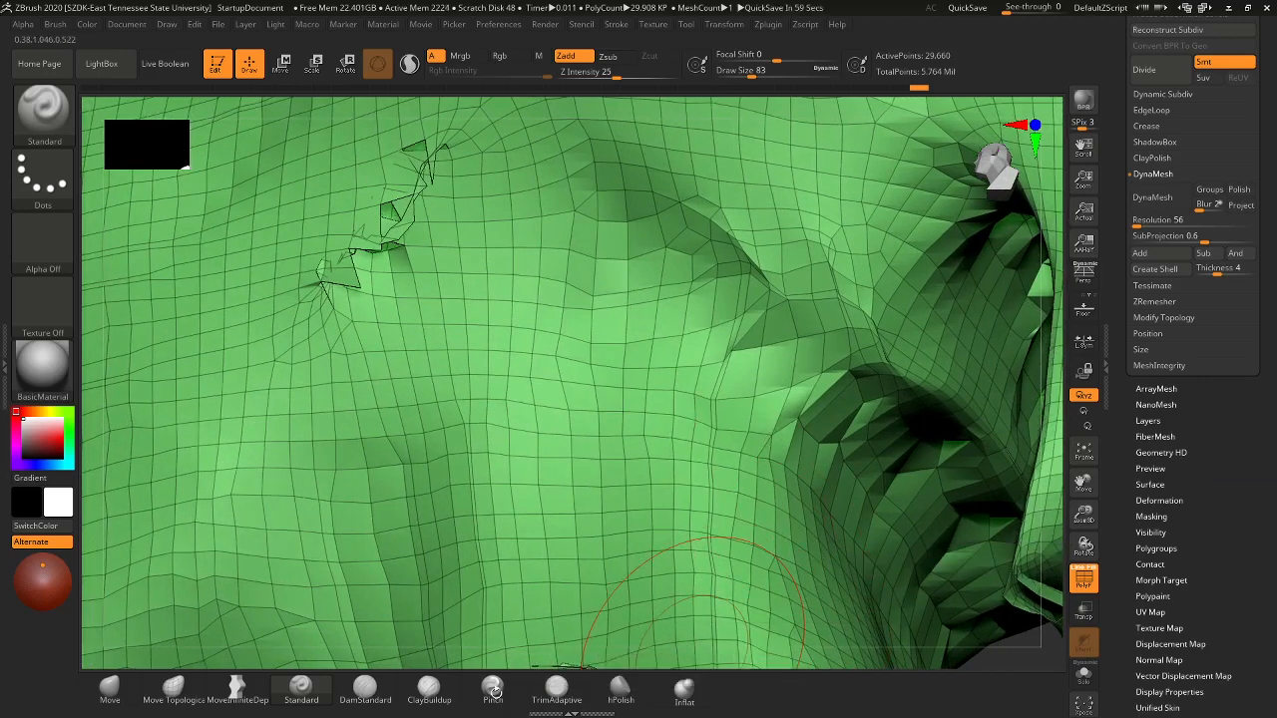
{"action": "left_click", "coordinate": [493, 689]}
{"action": "mouse_move", "coordinate": [370, 250]}
{"action": "left_mouse_down"}
{"action": "mouse_move", "coordinate": [422, 177]}
{"action": "mouse_move", "coordinate": [367, 244]}
{"action": "left_mouse_up"}
{"action": "right_click_drag", "start_coordinate": [731, 352], "coordinate": [520, 251], "text": "ctrl"}
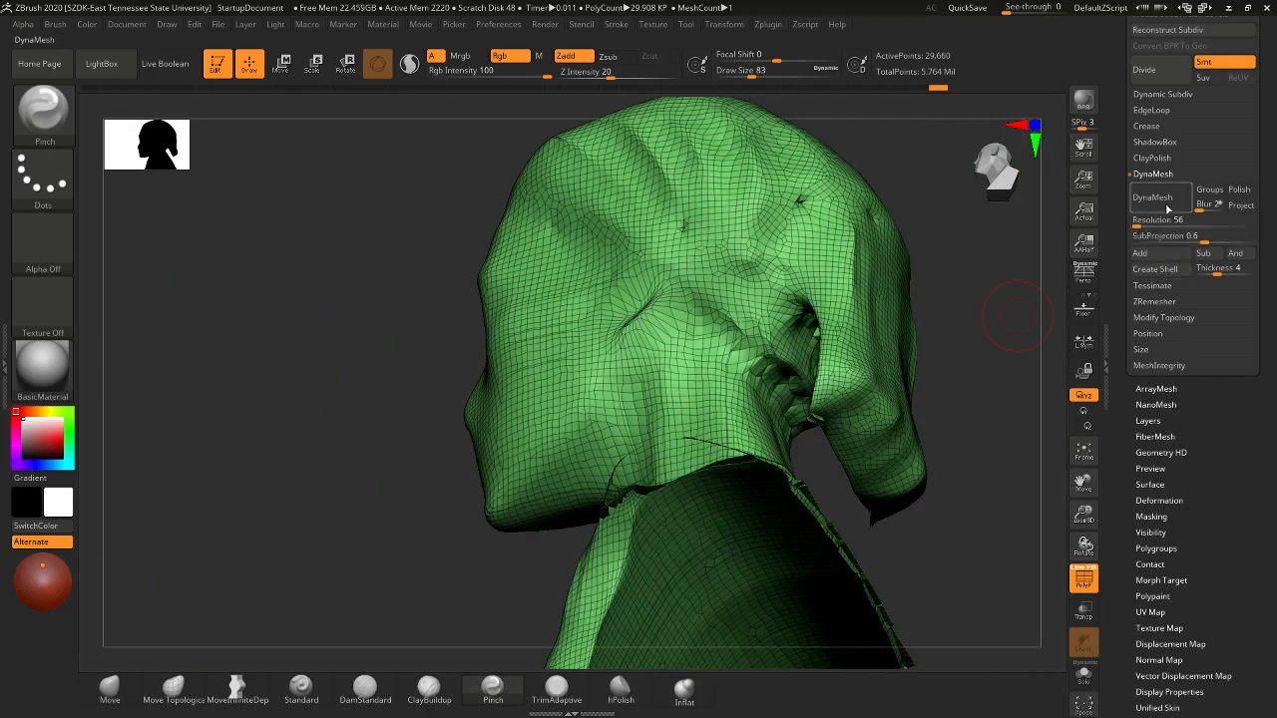
- DynaMesh the head shell and smooth the neck's lower edge up to the jaw
{"action": "left_click", "coordinate": [1163, 200]}
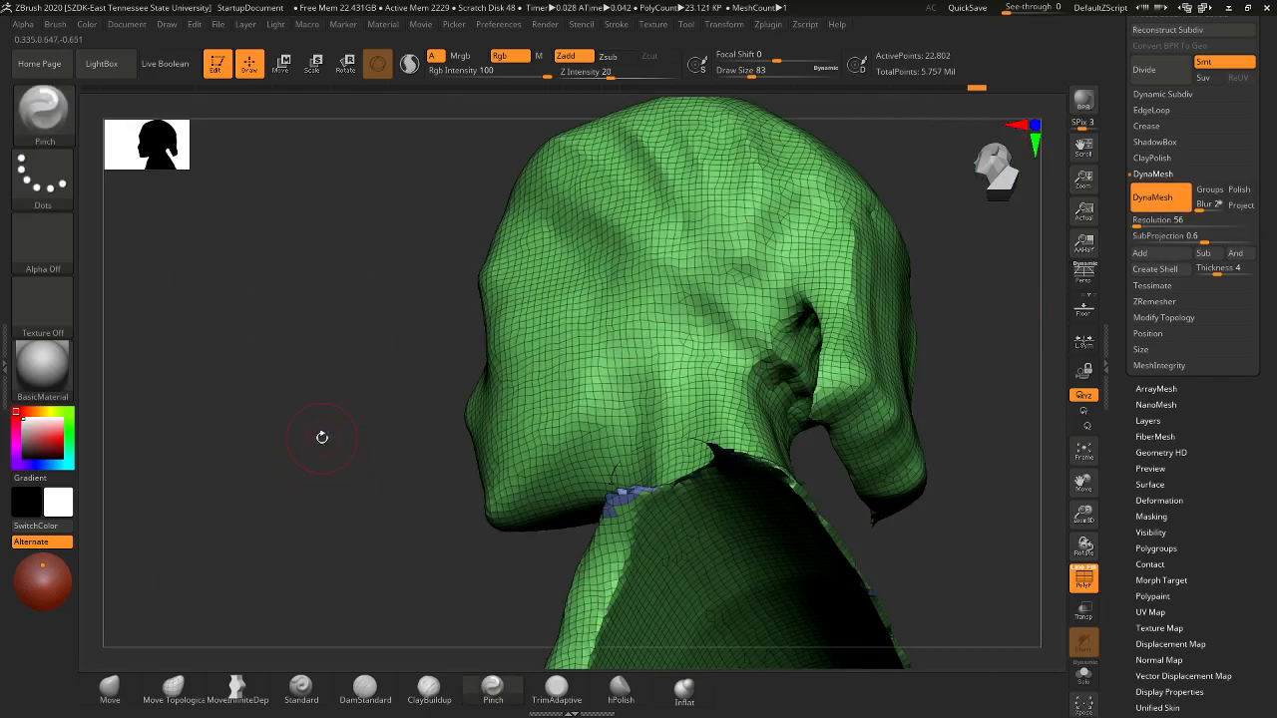
{"action": "mouse_move", "coordinate": [335, 407]}
{"action": "left_mouse_down"}
{"action": "mouse_move", "coordinate": [375, 465]}
{"action": "mouse_move", "coordinate": [290, 469]}
{"action": "left_mouse_up"}
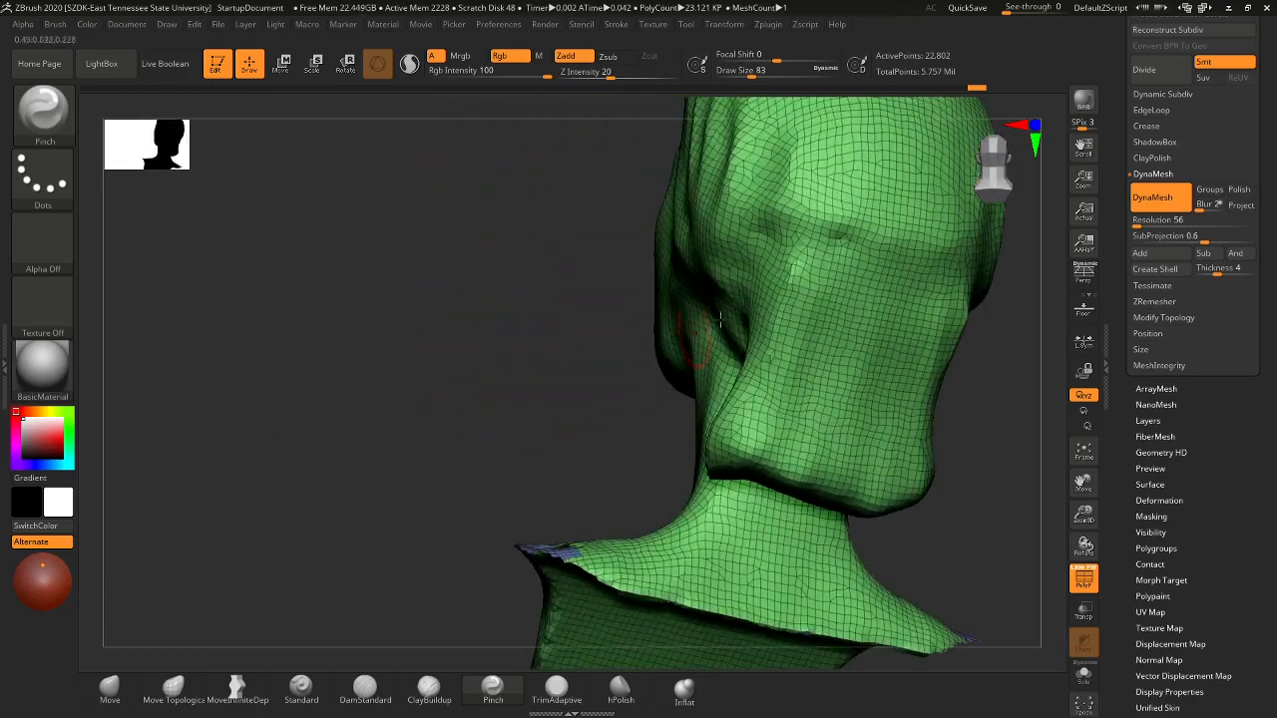
{"action": "mouse_move", "coordinate": [941, 518]}
{"action": "left_mouse_down"}
{"action": "mouse_move", "coordinate": [956, 550]}
{"action": "mouse_move", "coordinate": [891, 530]}
{"action": "mouse_move", "coordinate": [907, 522]}
{"action": "mouse_move", "coordinate": [930, 558]}
{"action": "mouse_move", "coordinate": [923, 427]}
{"action": "mouse_move", "coordinate": [867, 433]}
{"action": "left_mouse_up"}
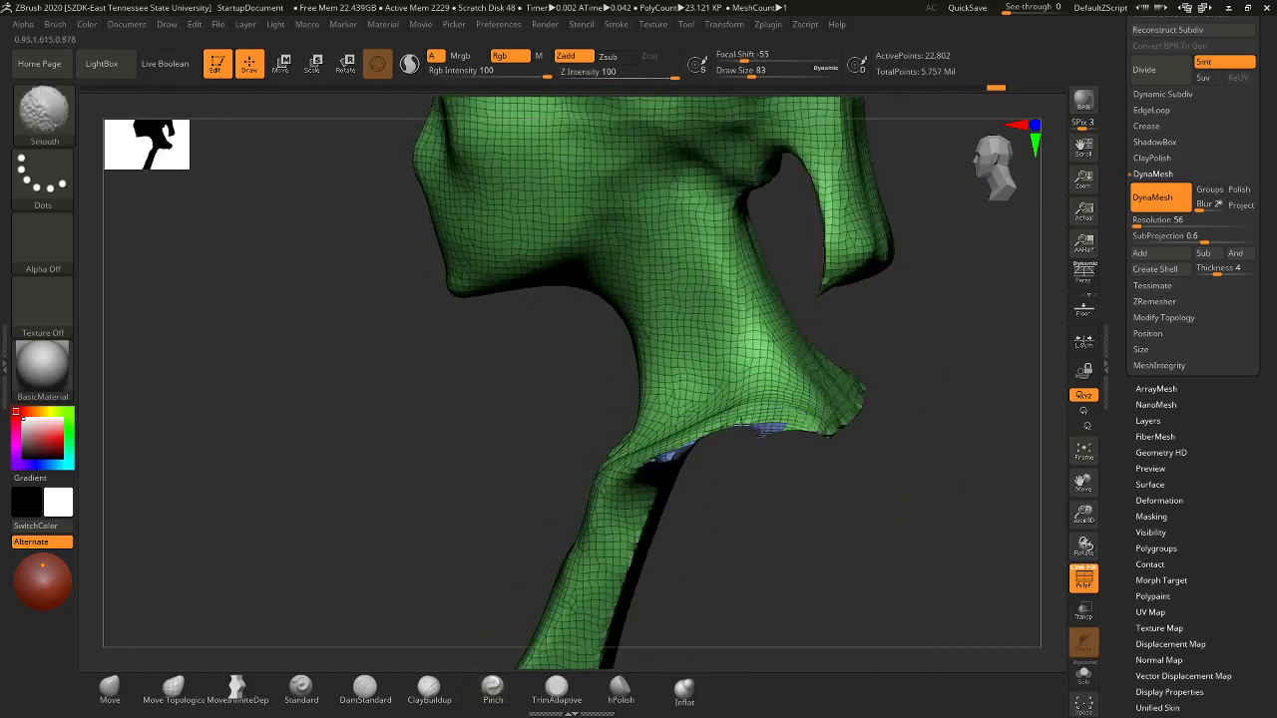
{"action": "left_click_drag", "start_coordinate": [707, 440], "coordinate": [674, 451], "text": "shift"}
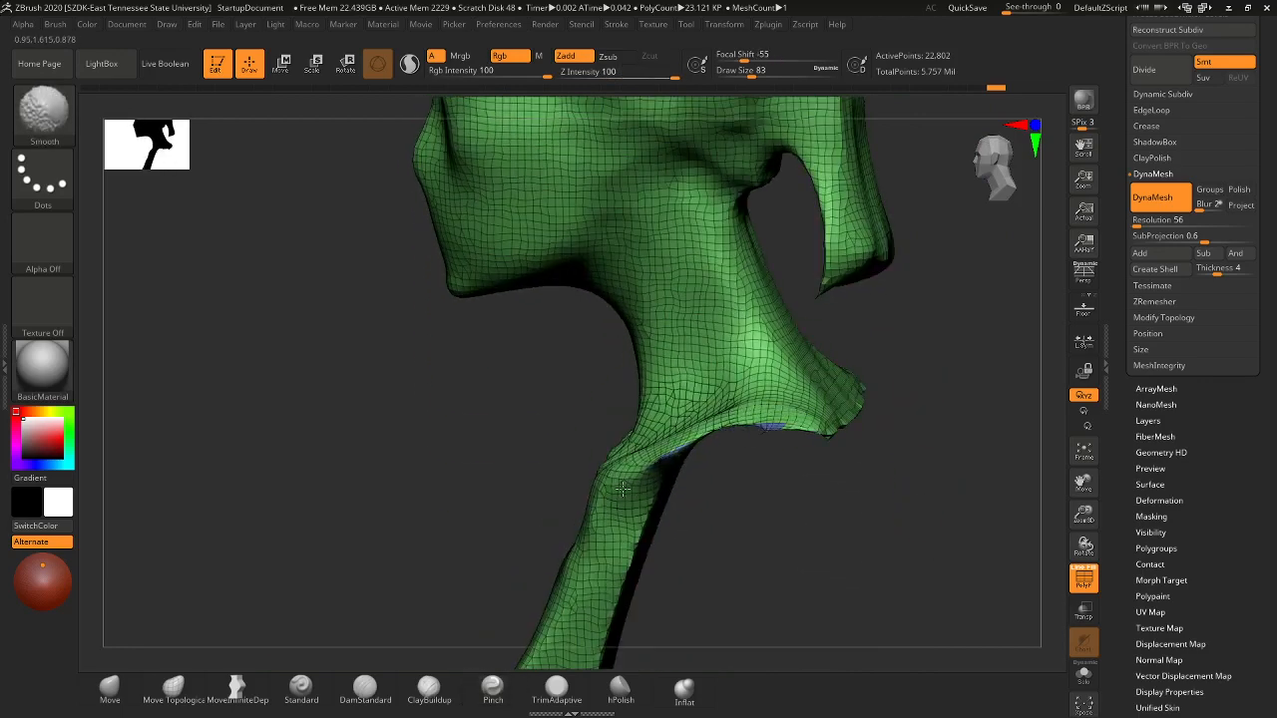
{"action": "mouse_move", "coordinate": [622, 488]}
{"action": "left_mouse_down", "text": "shift"}
{"action": "mouse_move", "coordinate": [809, 414]}
{"action": "mouse_move", "coordinate": [736, 429]}
{"action": "left_mouse_up", "text": "shift"}
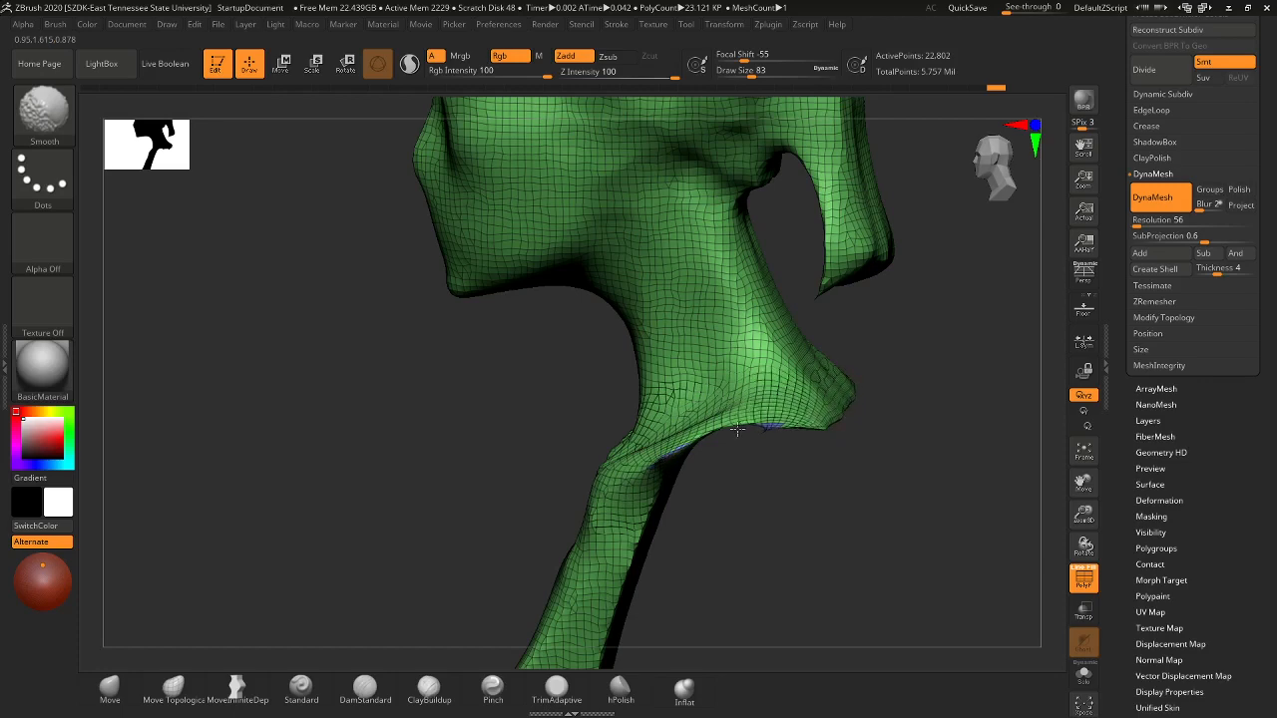
- Smooth the front and right rim of the round base, then frame the whole head
{"action": "mouse_move", "coordinate": [887, 549]}
{"action": "left_mouse_down"}
{"action": "mouse_move", "coordinate": [806, 402]}
{"action": "mouse_move", "coordinate": [849, 473]}
{"action": "mouse_move", "coordinate": [835, 485]}
{"action": "left_mouse_up"}
{"action": "mouse_move", "coordinate": [752, 507]}
{"action": "left_mouse_down", "text": "shift"}
{"action": "mouse_move", "coordinate": [602, 511]}
{"action": "mouse_move", "coordinate": [642, 496]}
{"action": "mouse_move", "coordinate": [628, 464]}
{"action": "mouse_move", "coordinate": [773, 479]}
{"action": "mouse_move", "coordinate": [719, 469]}
{"action": "mouse_move", "coordinate": [737, 533]}
{"action": "mouse_move", "coordinate": [598, 524]}
{"action": "mouse_move", "coordinate": [552, 481]}
{"action": "left_mouse_up", "text": "shift"}
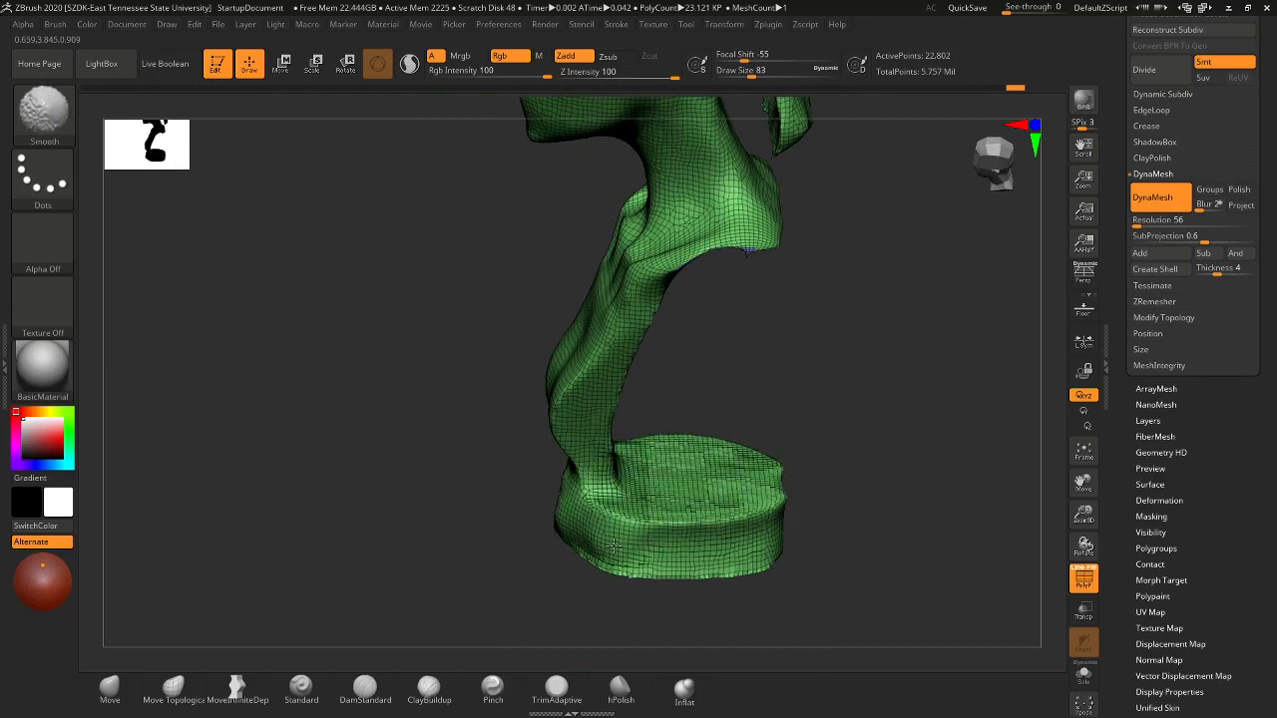
{"action": "left_click_drag", "start_coordinate": [787, 503], "coordinate": [783, 473], "text": "shift"}
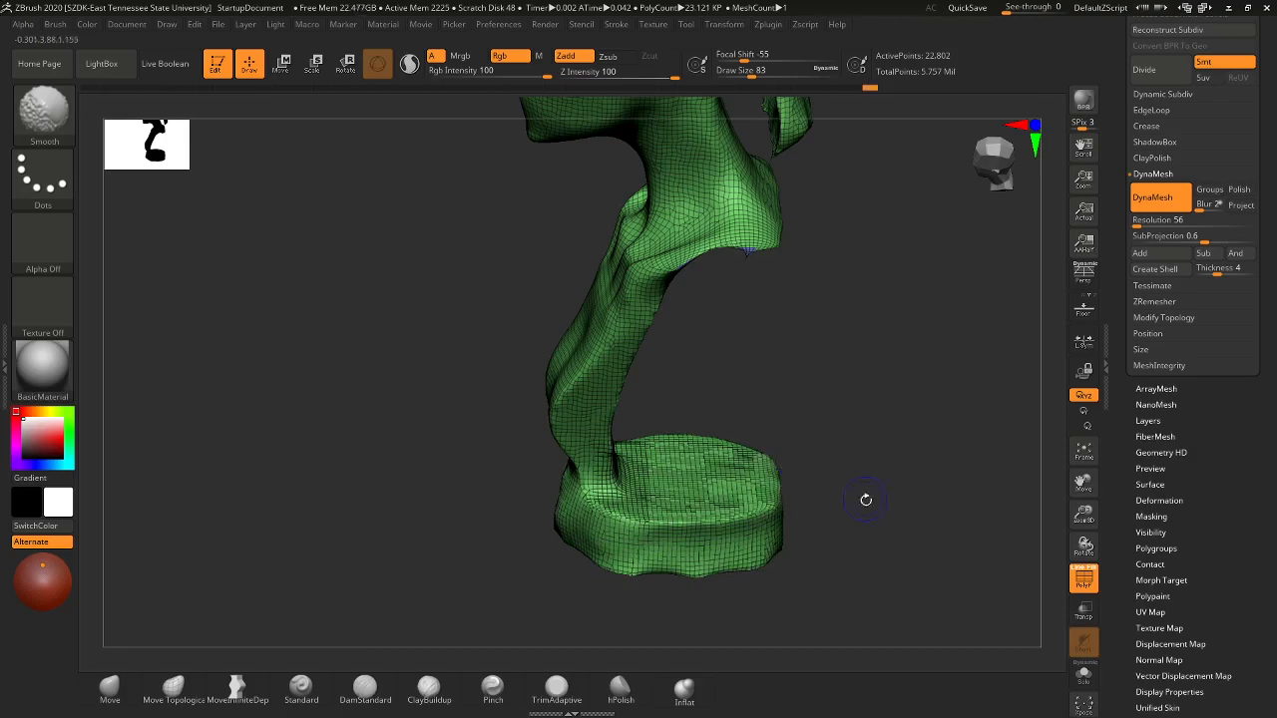
{"action": "mouse_move", "coordinate": [864, 498]}
{"action": "left_mouse_down"}
{"action": "mouse_move", "coordinate": [746, 533]}
{"action": "mouse_move", "coordinate": [645, 461]}
{"action": "mouse_move", "coordinate": [650, 430]}
{"action": "mouse_move", "coordinate": [749, 399]}
{"action": "left_mouse_up"}
{"action": "left_click_drag", "start_coordinate": [805, 336], "coordinate": [799, 483], "text": "alt"}
{"action": "left_click_drag", "start_coordinate": [794, 378], "coordinate": [803, 464], "text": "alt"}
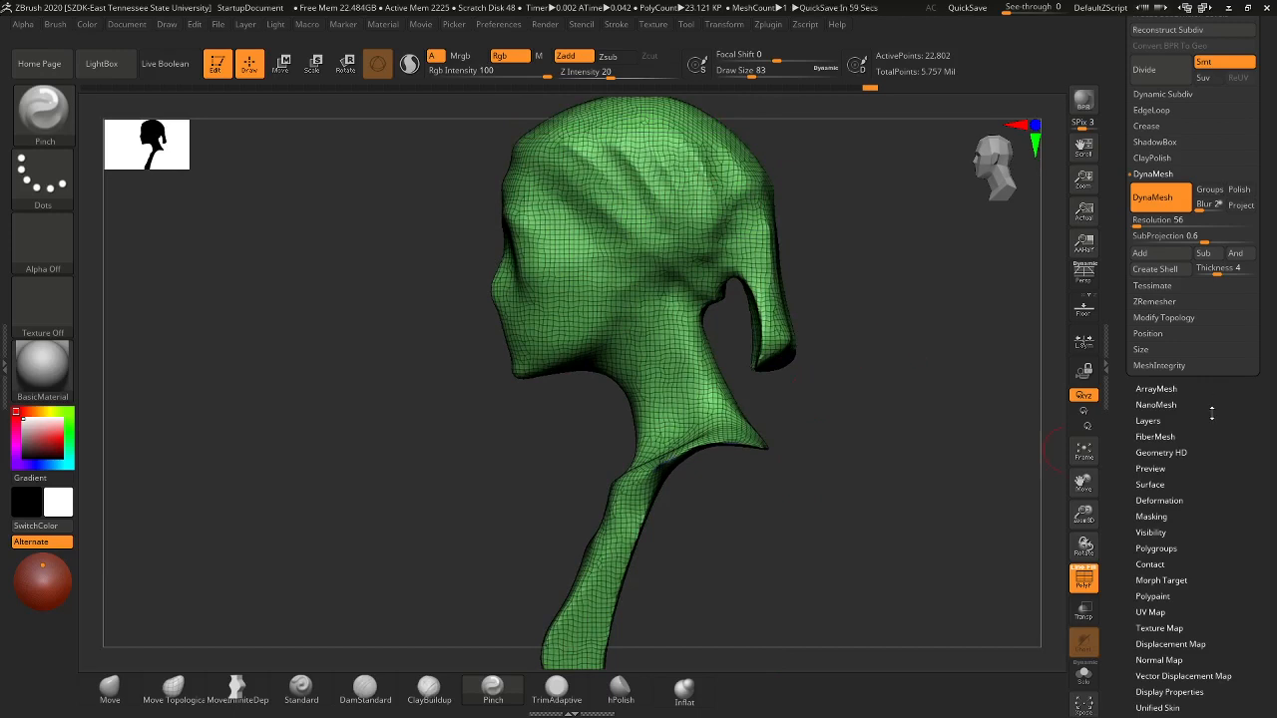
- Scroll the tray up and expand the Subtool palette to list the four PrintDemo subtools
{"action": "scroll", "coordinate": [1226, 420], "scroll_direction": "up", "scroll_amount": 5}
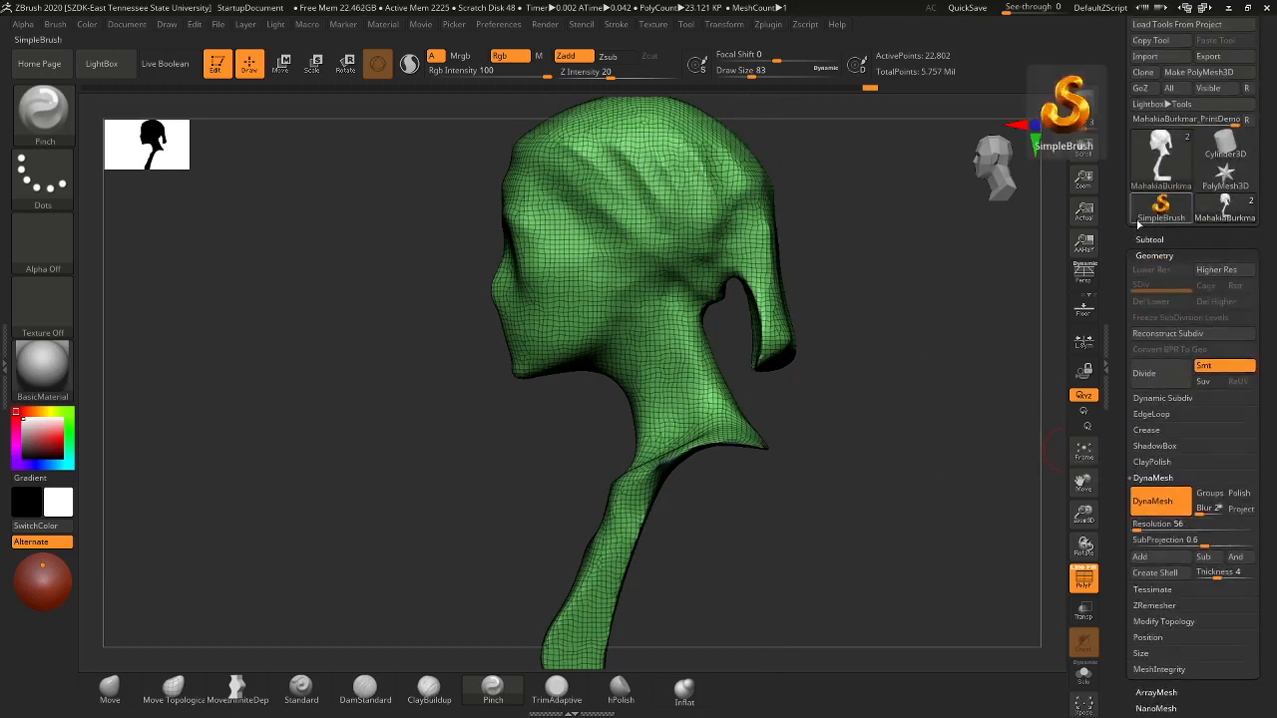
{"action": "left_click", "coordinate": [1149, 240]}
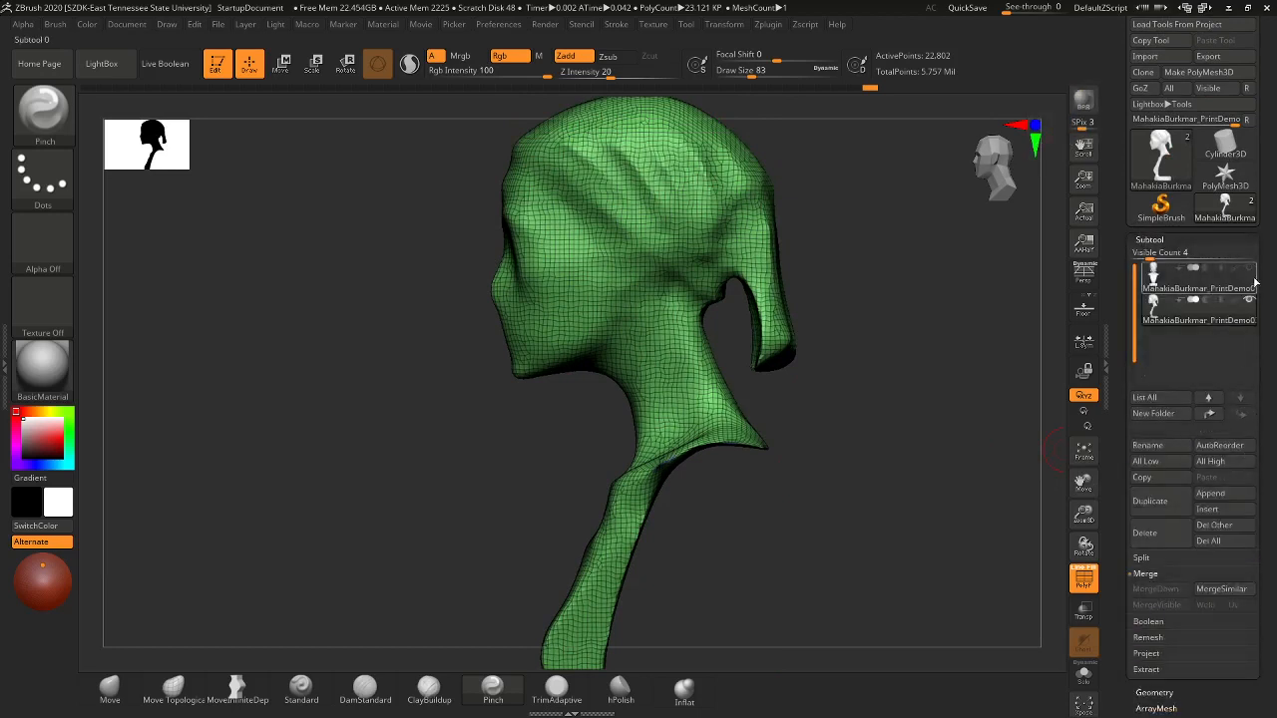
{"action": "mouse_move", "coordinate": [1249, 274]}
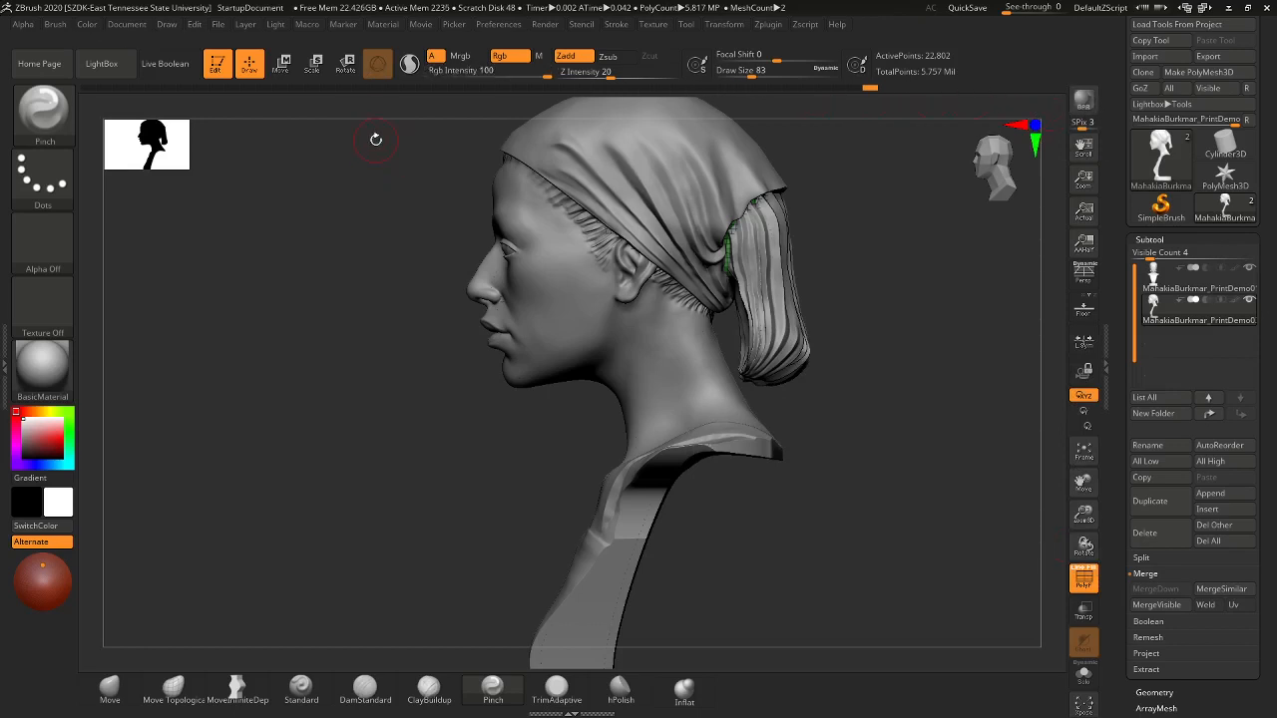
- Enable Live Boolean and set the second subtool to boolean subtract, viewing the bust three-quarter front
{"action": "left_click", "coordinate": [177, 71]}
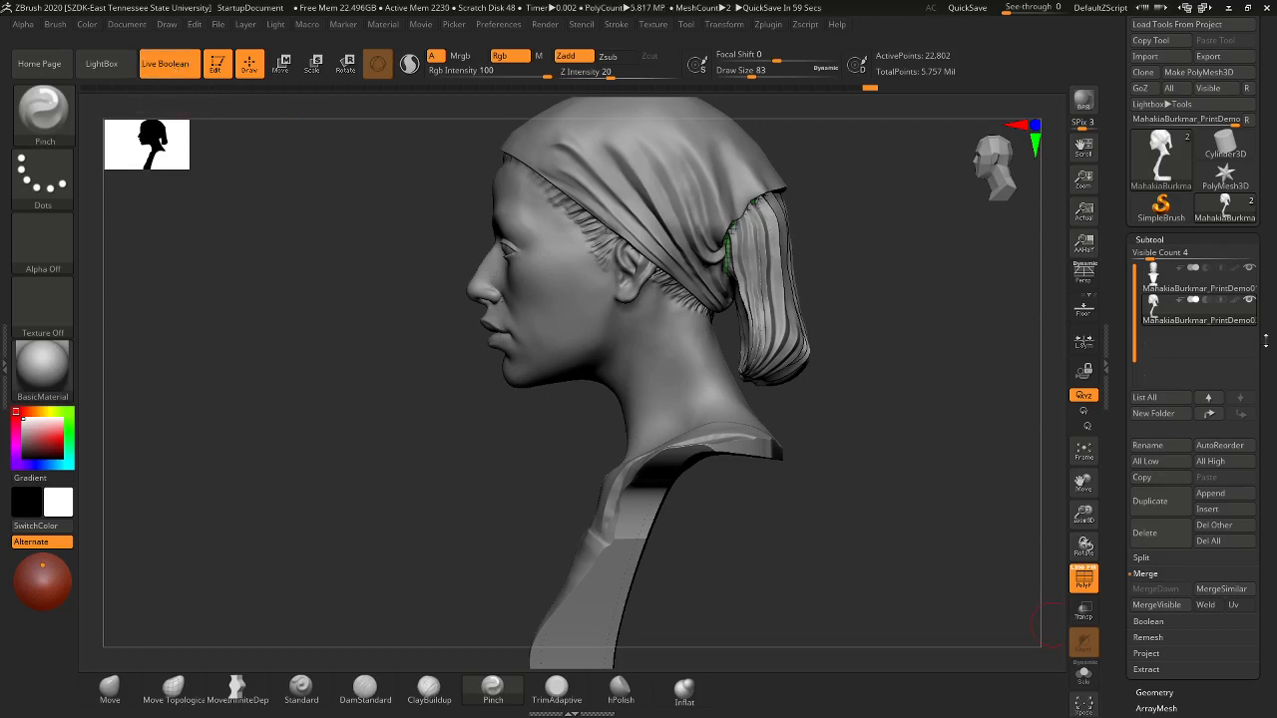
{"action": "mouse_move", "coordinate": [1194, 304]}
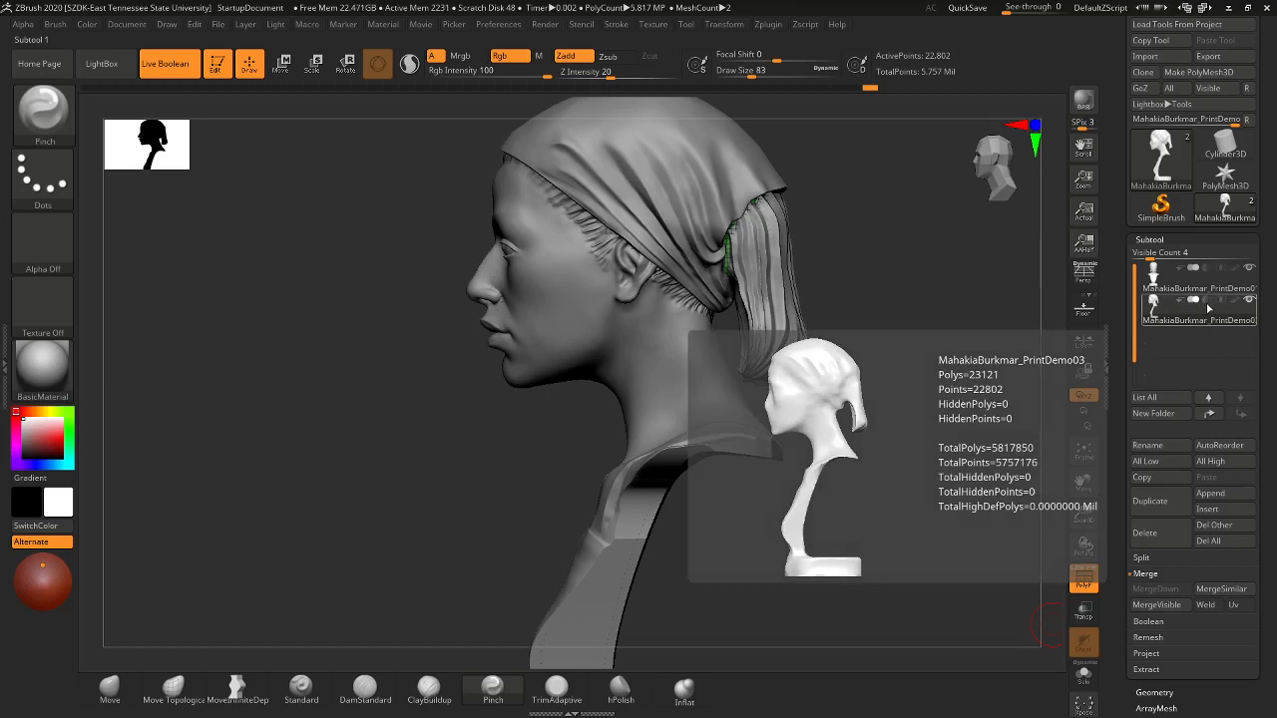
{"action": "left_click", "coordinate": [1208, 300]}
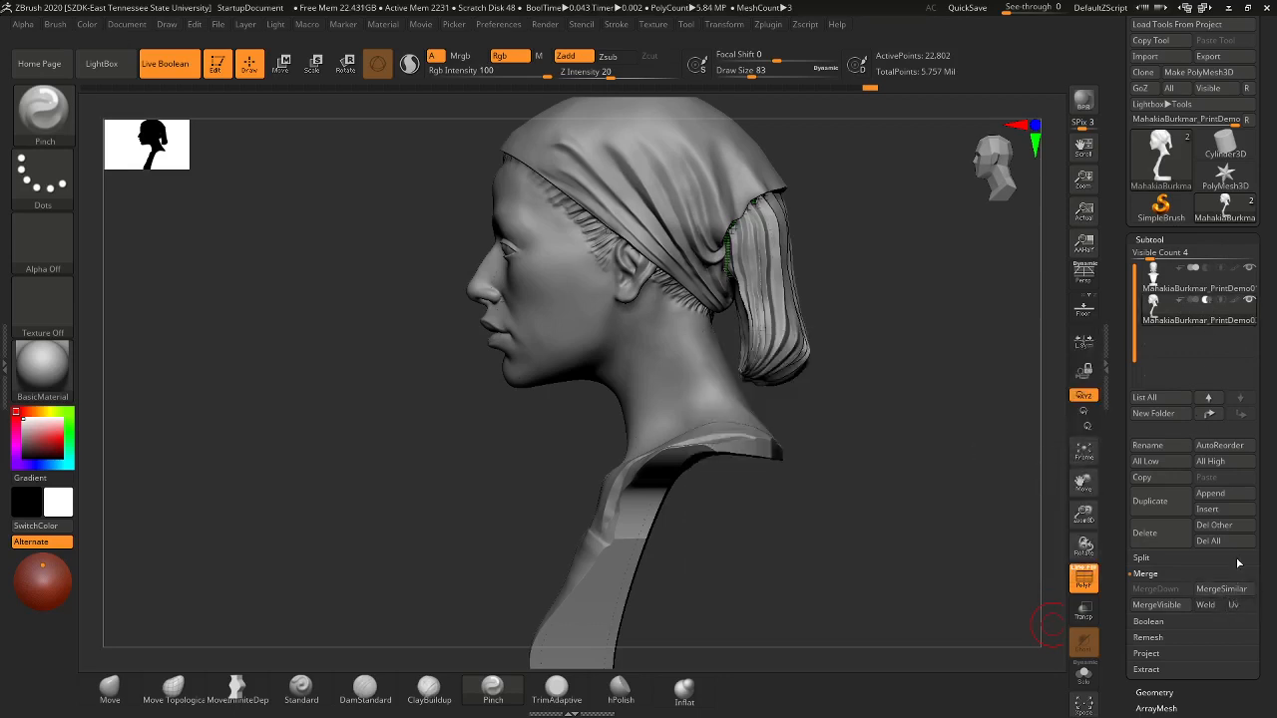
{"action": "mouse_move", "coordinate": [1221, 305]}
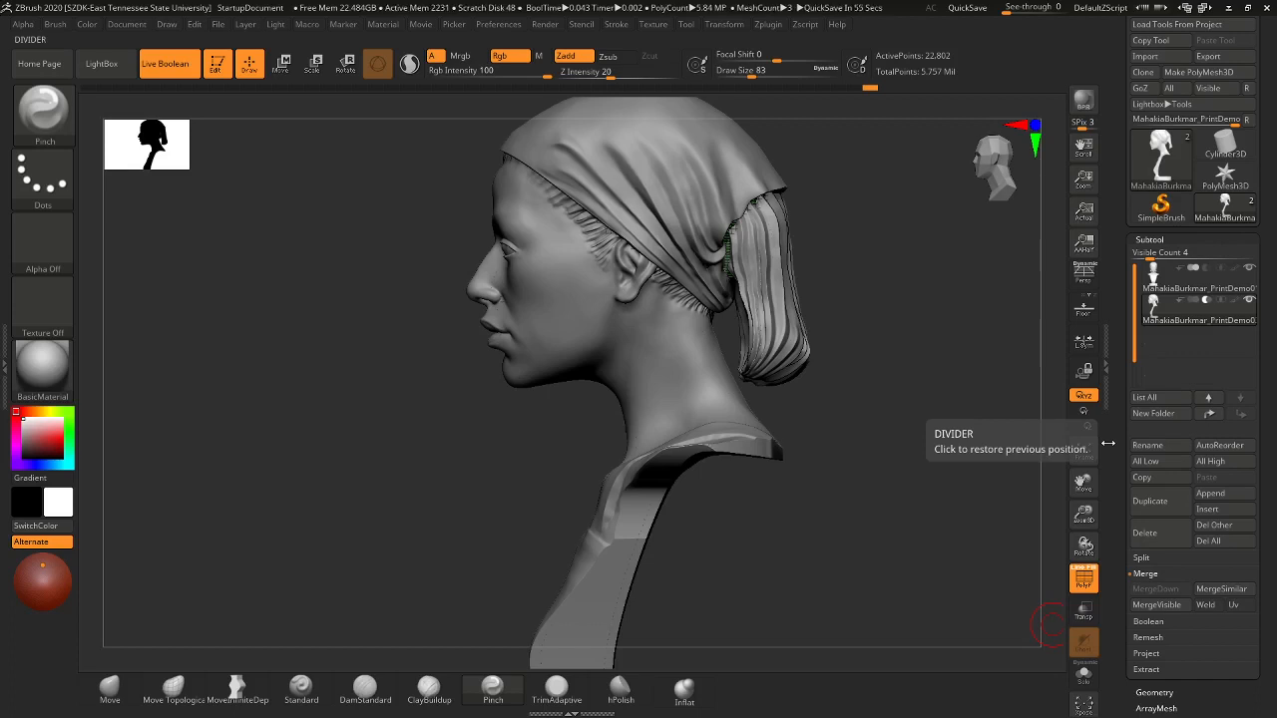
{"action": "mouse_move", "coordinate": [909, 406]}
{"action": "left_mouse_down"}
{"action": "mouse_move", "coordinate": [952, 407]}
{"action": "mouse_move", "coordinate": [924, 465]}
{"action": "mouse_move", "coordinate": [905, 414]}
{"action": "mouse_move", "coordinate": [861, 419]}
{"action": "left_mouse_up"}
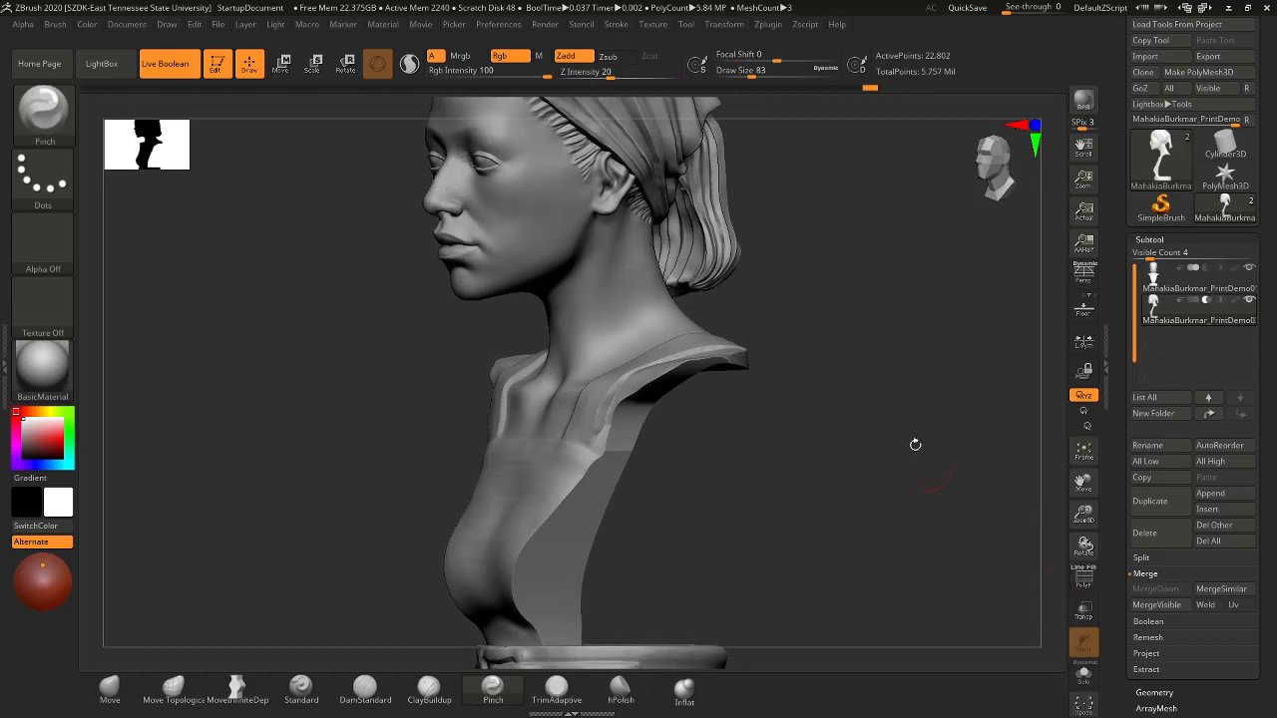
- Zoom in on the head in side profile and toggle the PolyF wireframe on then off
{"action": "mouse_move", "coordinate": [912, 442]}
{"action": "left_mouse_down"}
{"action": "mouse_move", "coordinate": [860, 341]}
{"action": "mouse_move", "coordinate": [876, 290]}
{"action": "mouse_move", "coordinate": [872, 373]}
{"action": "left_mouse_up"}
{"action": "left_click_drag", "start_coordinate": [968, 263], "coordinate": [895, 672], "text": "alt"}
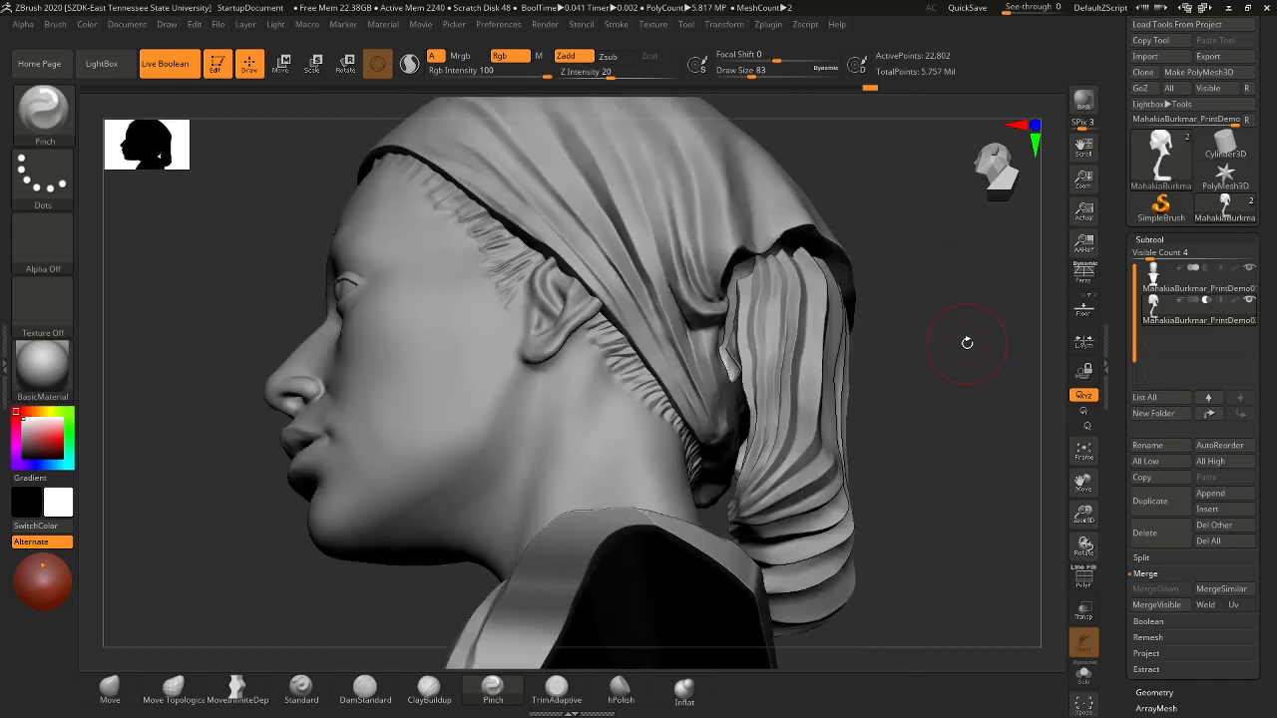
{"action": "left_click_drag", "start_coordinate": [756, 462], "coordinate": [756, 490], "text": "alt"}
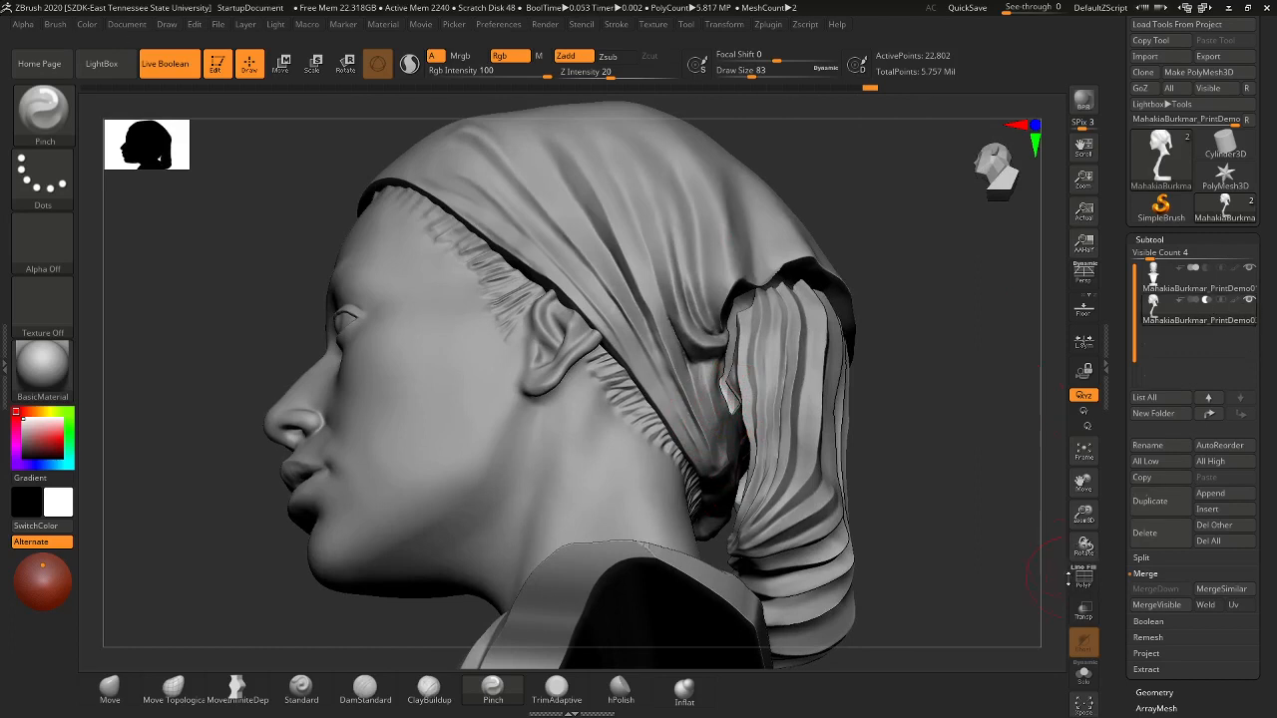
{"action": "left_click", "coordinate": [1084, 576]}
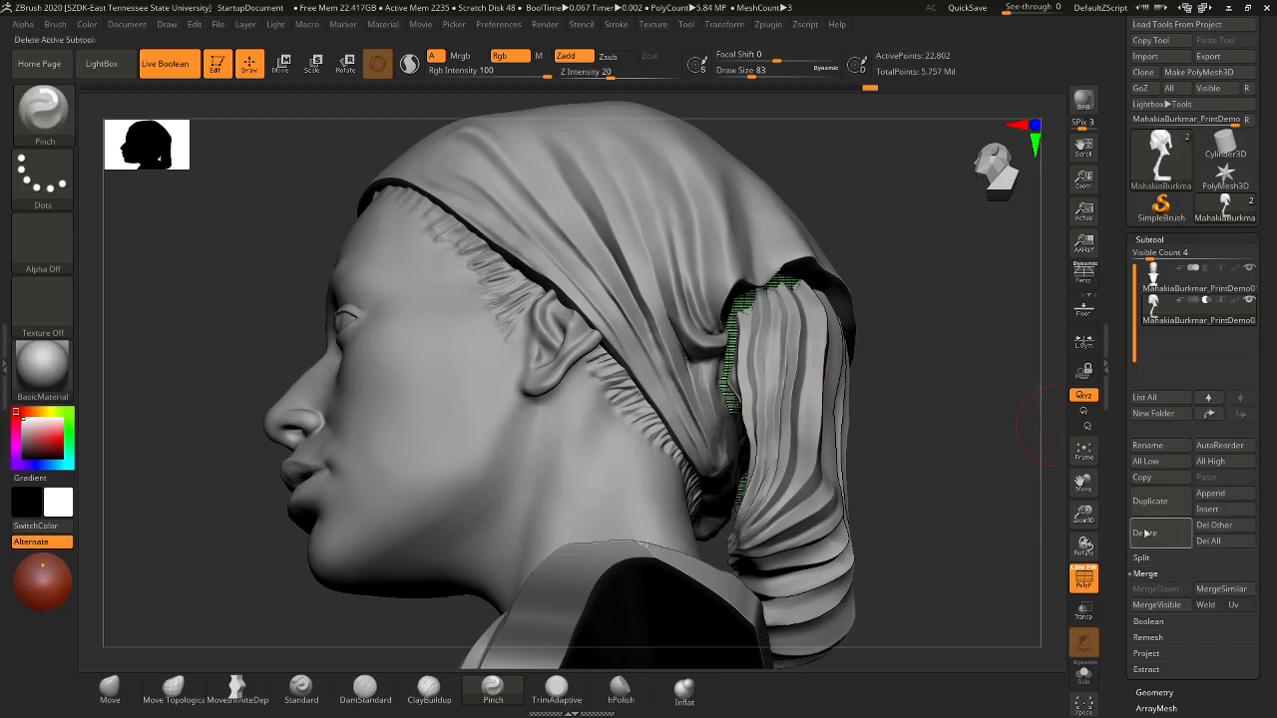
{"action": "left_click", "coordinate": [1081, 588]}
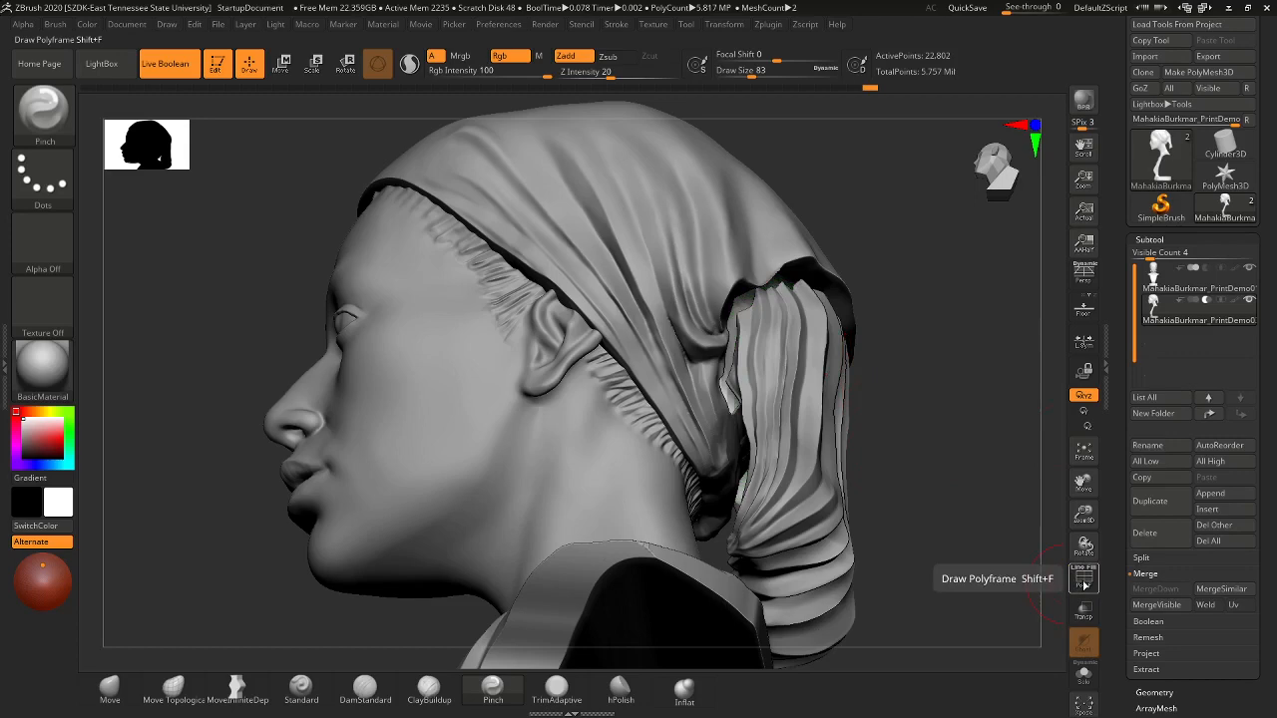
- Hide the first subtool and orbit to inspect the inner mesh from above, below and the base
{"action": "left_click", "coordinate": [1250, 269]}
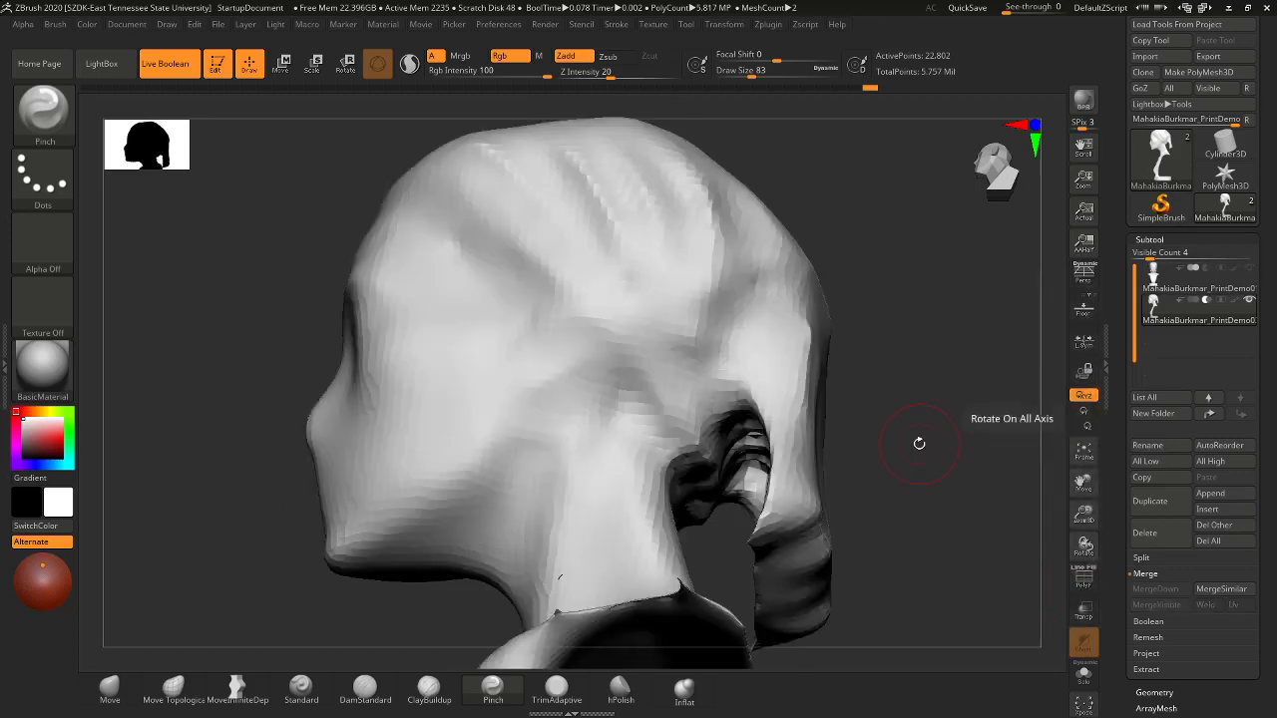
{"action": "left_click_drag", "start_coordinate": [918, 443], "coordinate": [801, 225]}
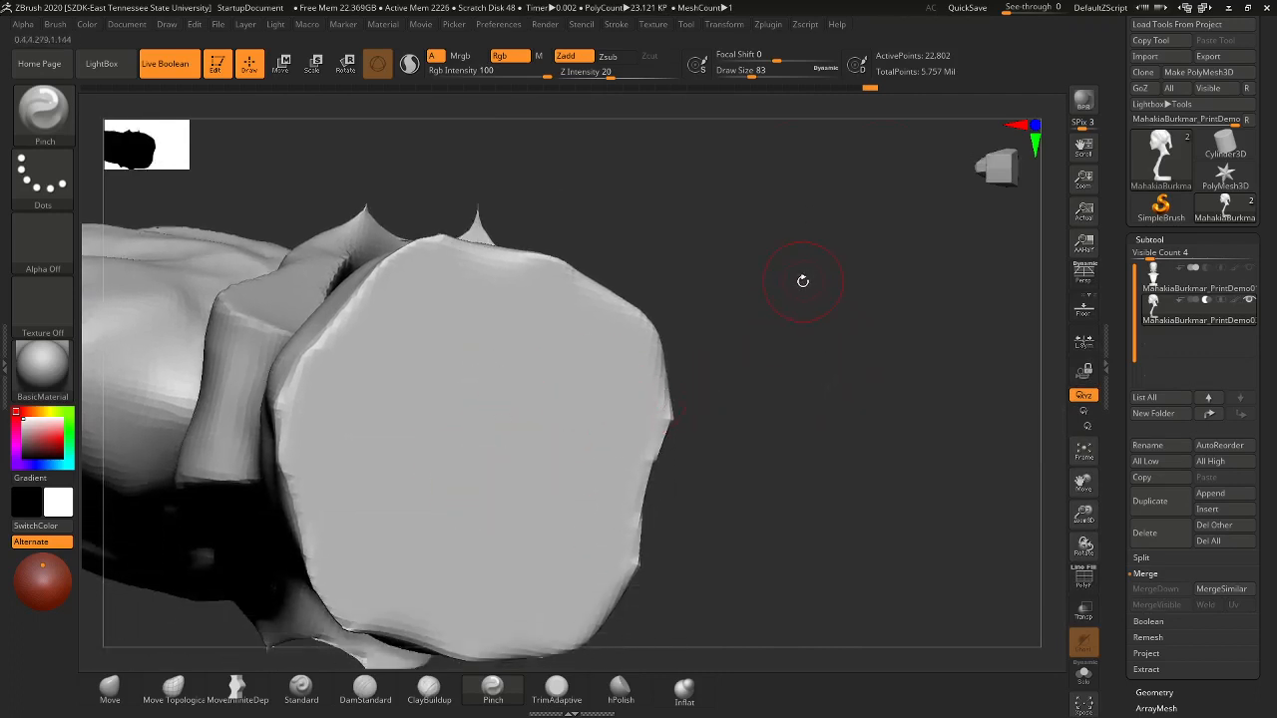
{"action": "left_click_drag", "start_coordinate": [801, 283], "coordinate": [751, 397]}
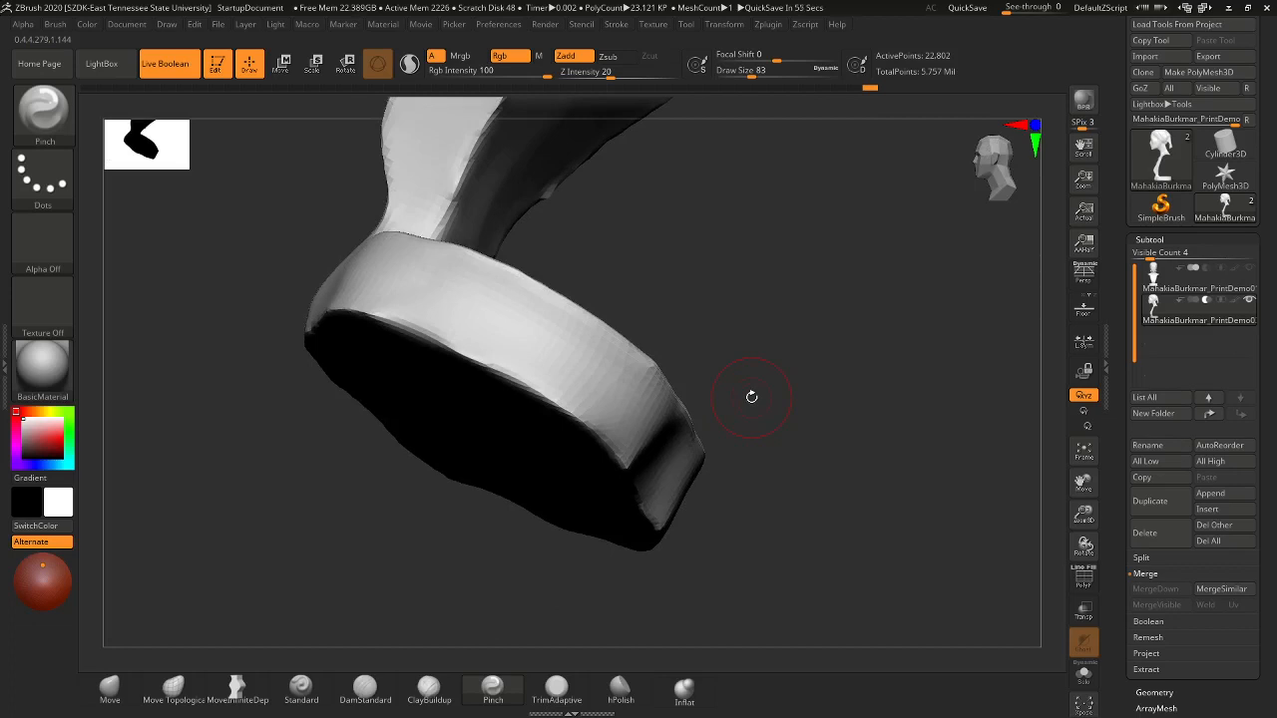
{"action": "mouse_move", "coordinate": [787, 399]}
{"action": "left_mouse_down"}
{"action": "mouse_move", "coordinate": [821, 336]}
{"action": "mouse_move", "coordinate": [815, 307]}
{"action": "left_mouse_up"}
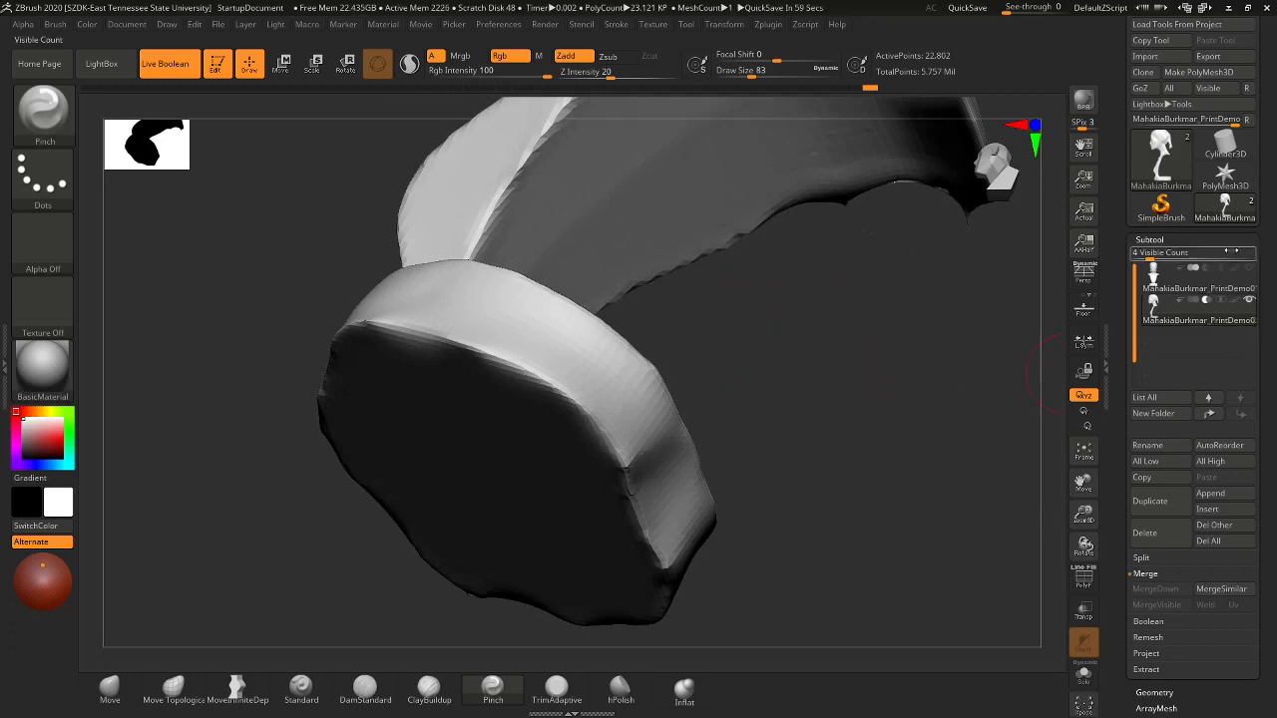
{"action": "left_click_drag", "start_coordinate": [833, 352], "coordinate": [765, 438]}
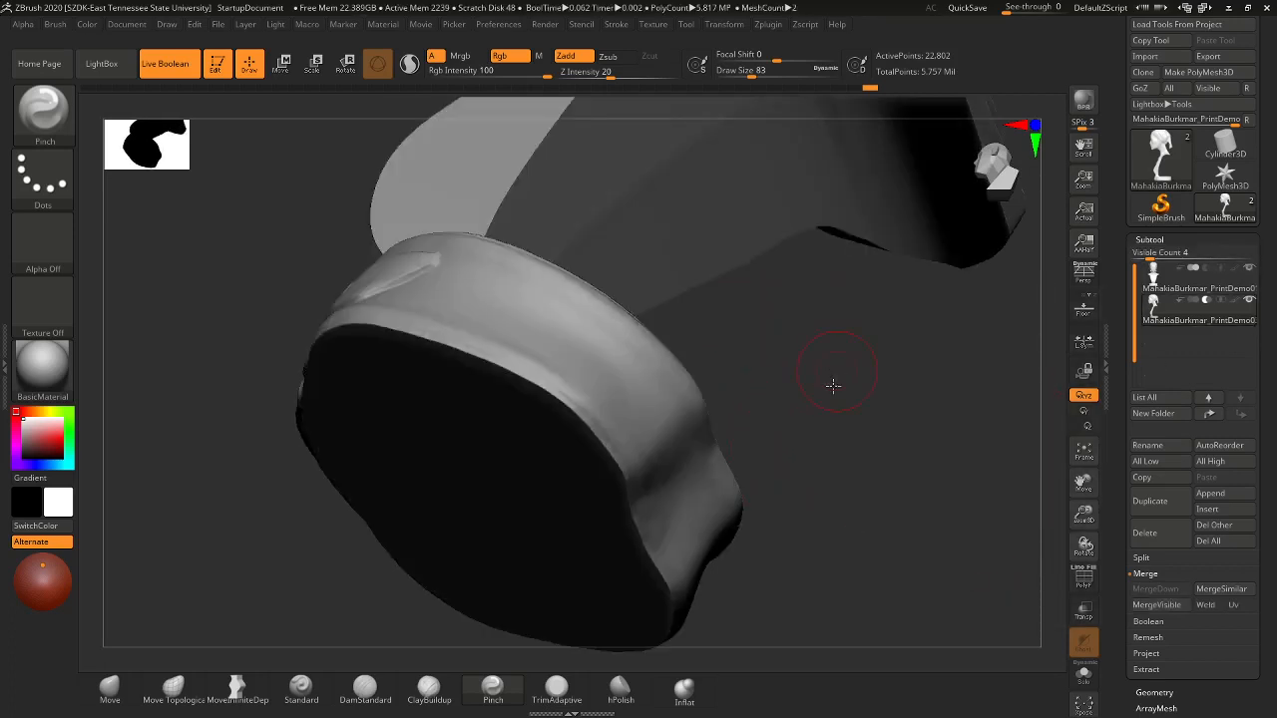
{"action": "mouse_move", "coordinate": [833, 385]}
{"action": "left_mouse_down"}
{"action": "mouse_move", "coordinate": [835, 450]}
{"action": "mouse_move", "coordinate": [801, 342]}
{"action": "mouse_move", "coordinate": [801, 403]}
{"action": "mouse_move", "coordinate": [854, 499]}
{"action": "left_mouse_up"}
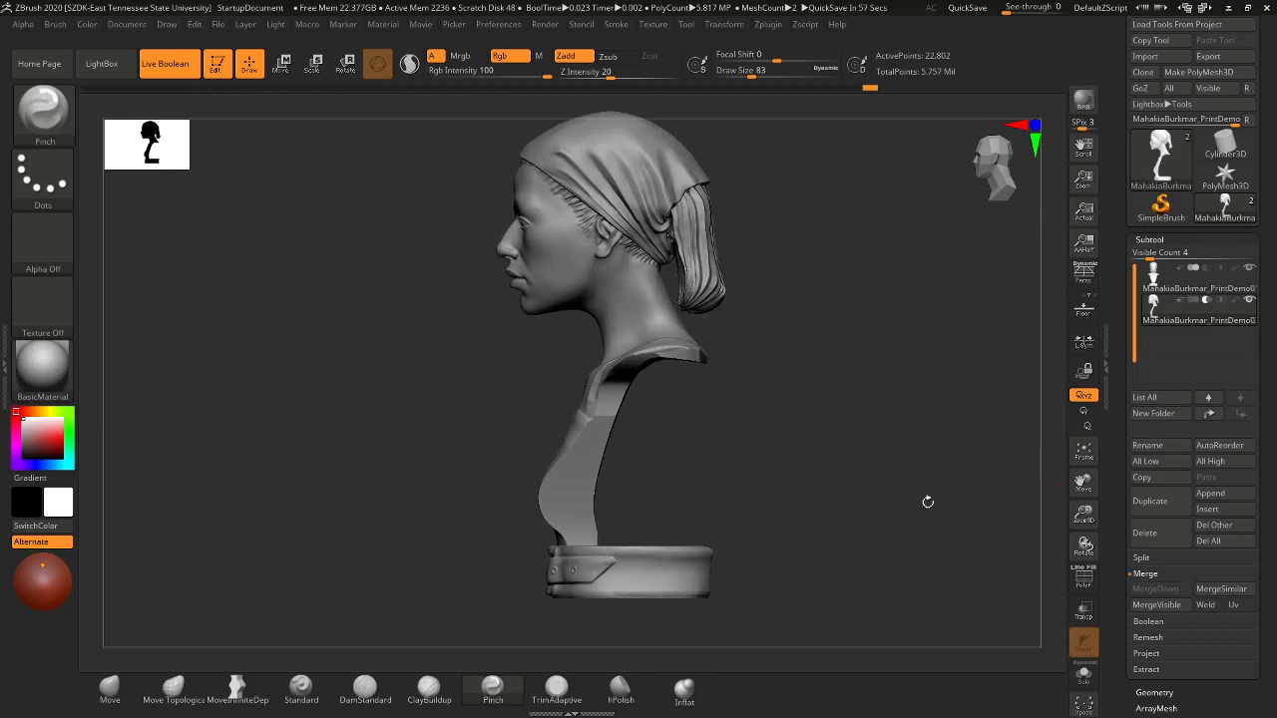
- Check the neck, ponytail and top of the head up close, then frame the whole bust
{"action": "left_click_drag", "start_coordinate": [739, 262], "coordinate": [781, 399]}
{"action": "left_click_drag", "start_coordinate": [775, 290], "coordinate": [797, 651], "text": "alt"}
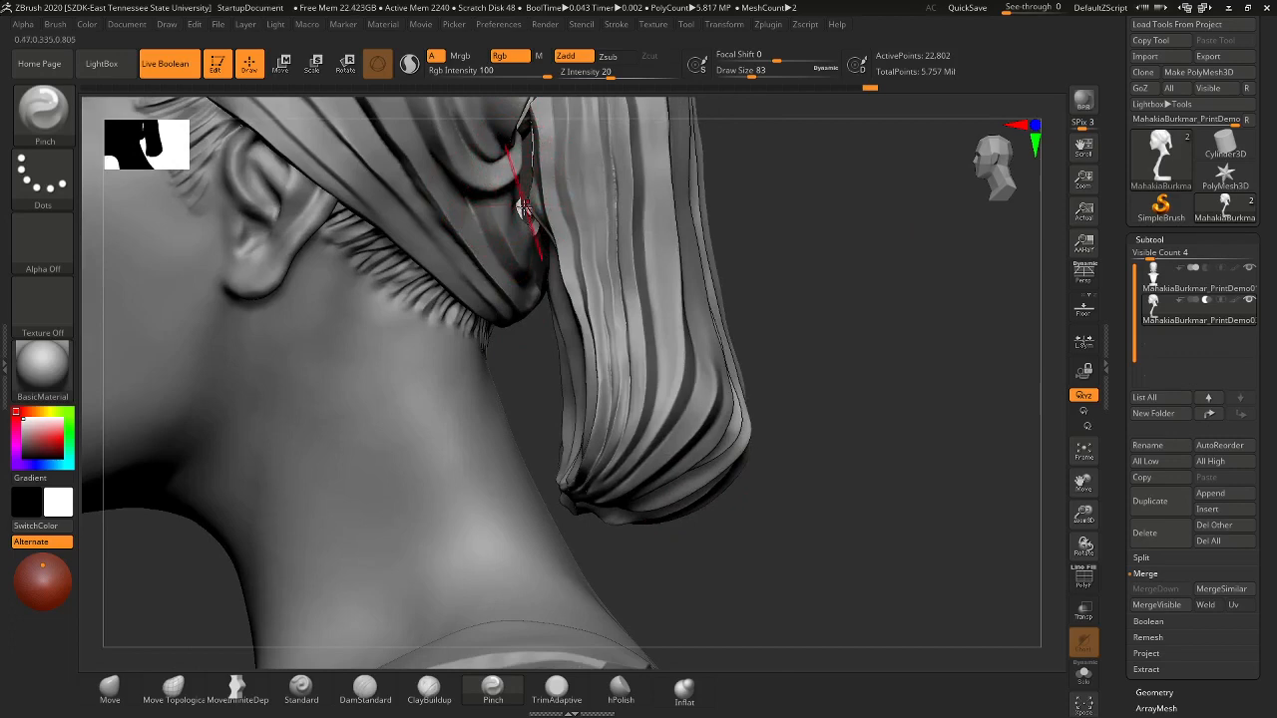
{"action": "left_click_drag", "start_coordinate": [835, 406], "coordinate": [821, 315]}
{"action": "key", "text": "f"}
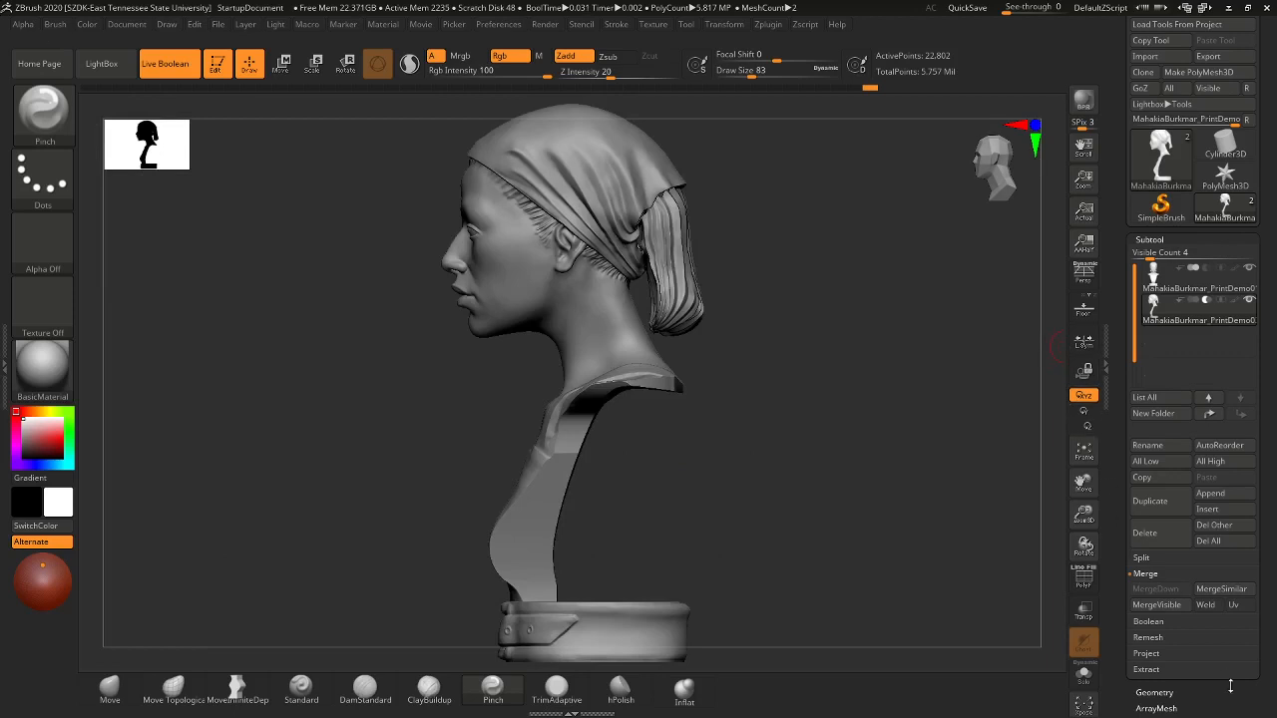
- Insert a Cube3D mesh as the new subtool PM3D_Cube3D1 over the bust
{"action": "left_click_drag", "start_coordinate": [1239, 702], "coordinate": [1243, 648]}
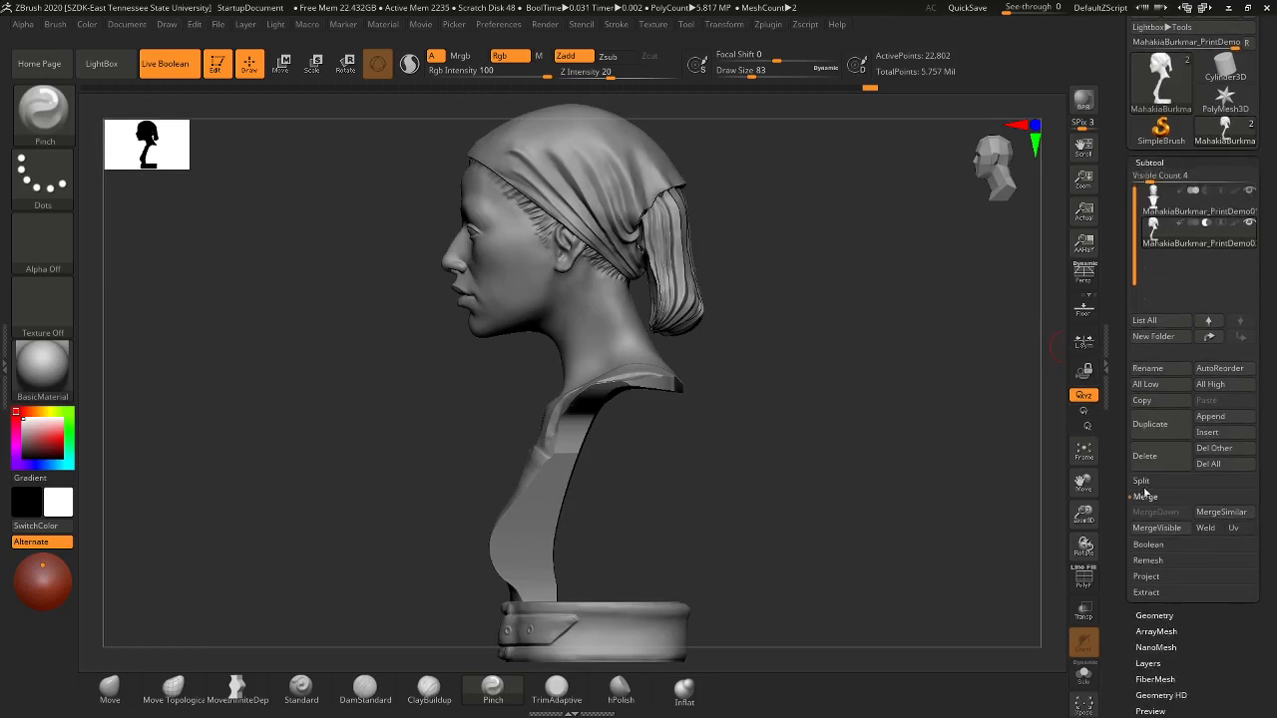
{"action": "left_click", "coordinate": [1207, 432]}
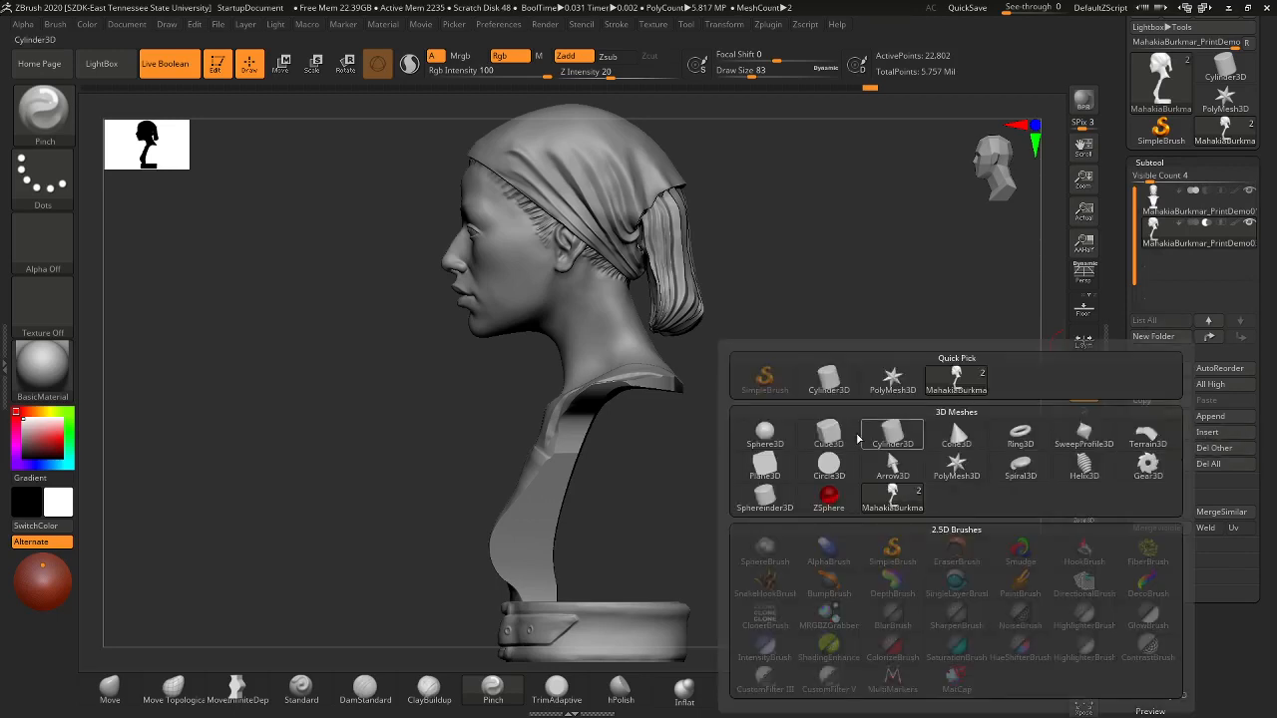
{"action": "left_click", "coordinate": [824, 435]}
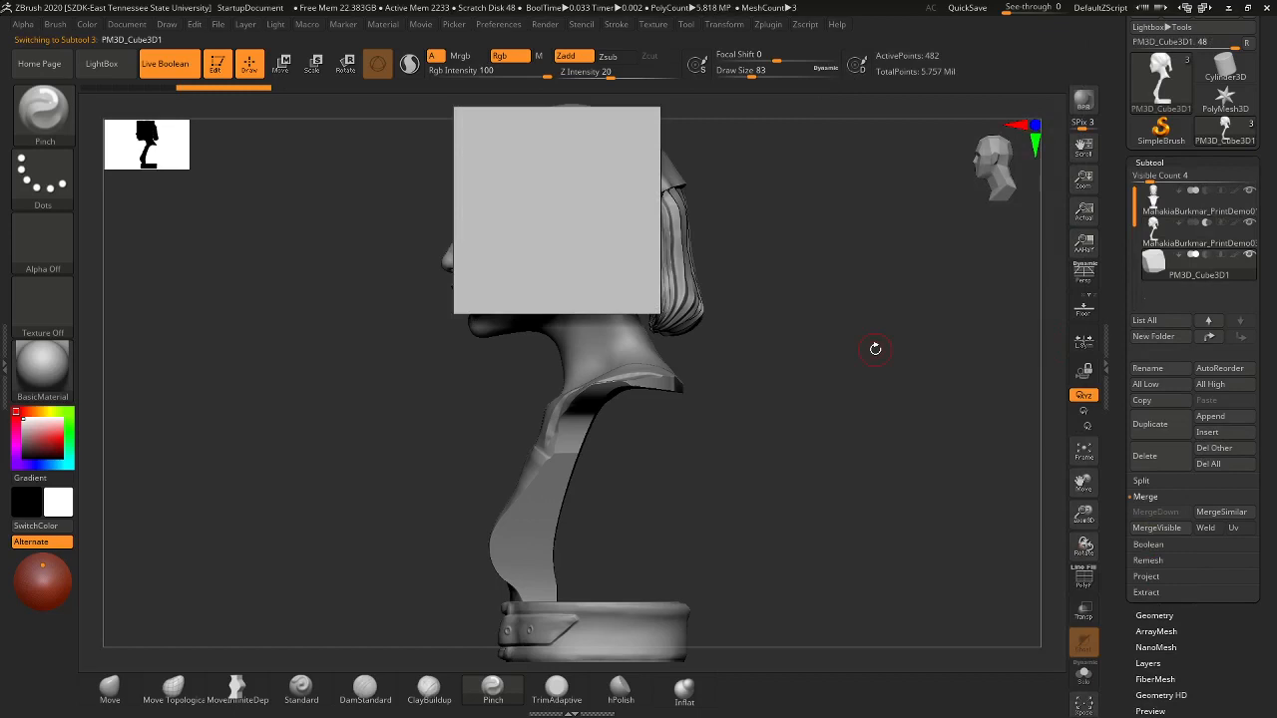
{"action": "left_click_drag", "start_coordinate": [774, 249], "coordinate": [787, 375]}
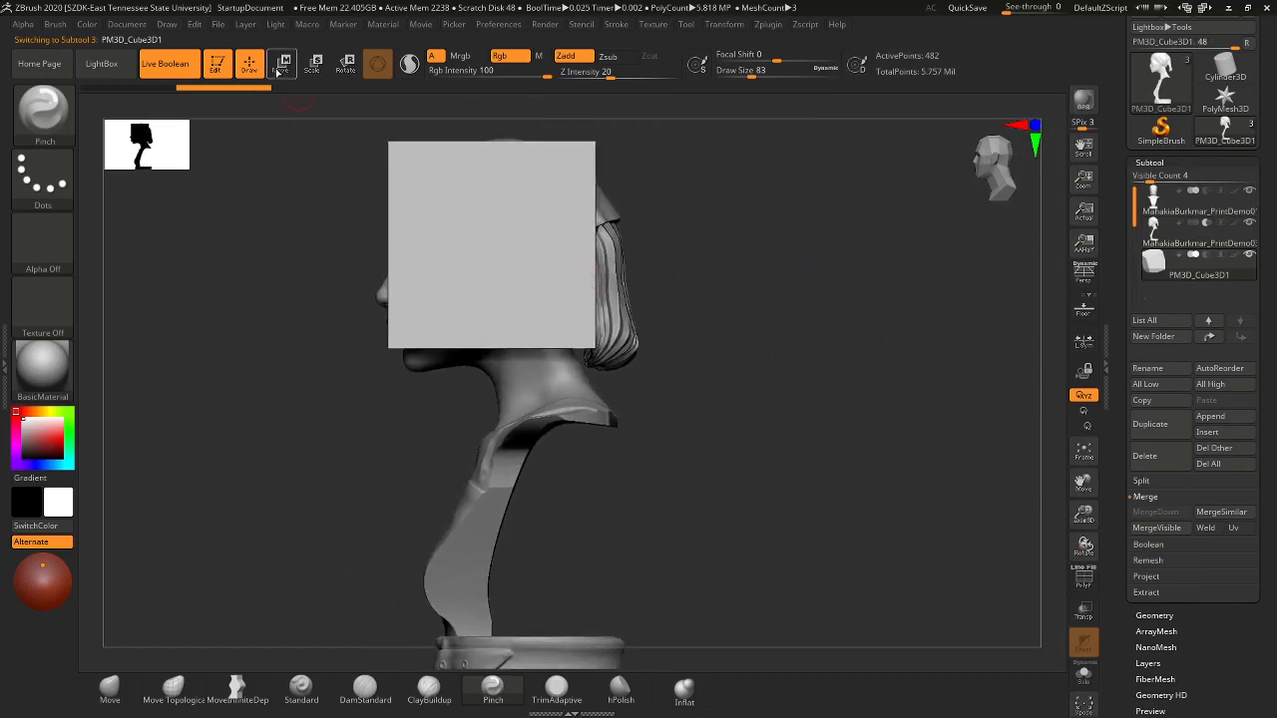
- Use the Transpose gizmo to stretch the cube wider across the head
{"action": "left_click", "coordinate": [281, 63]}
{"action": "left_click_drag", "start_coordinate": [447, 245], "coordinate": [339, 248]}
{"action": "left_click_drag", "start_coordinate": [728, 427], "coordinate": [771, 425]}
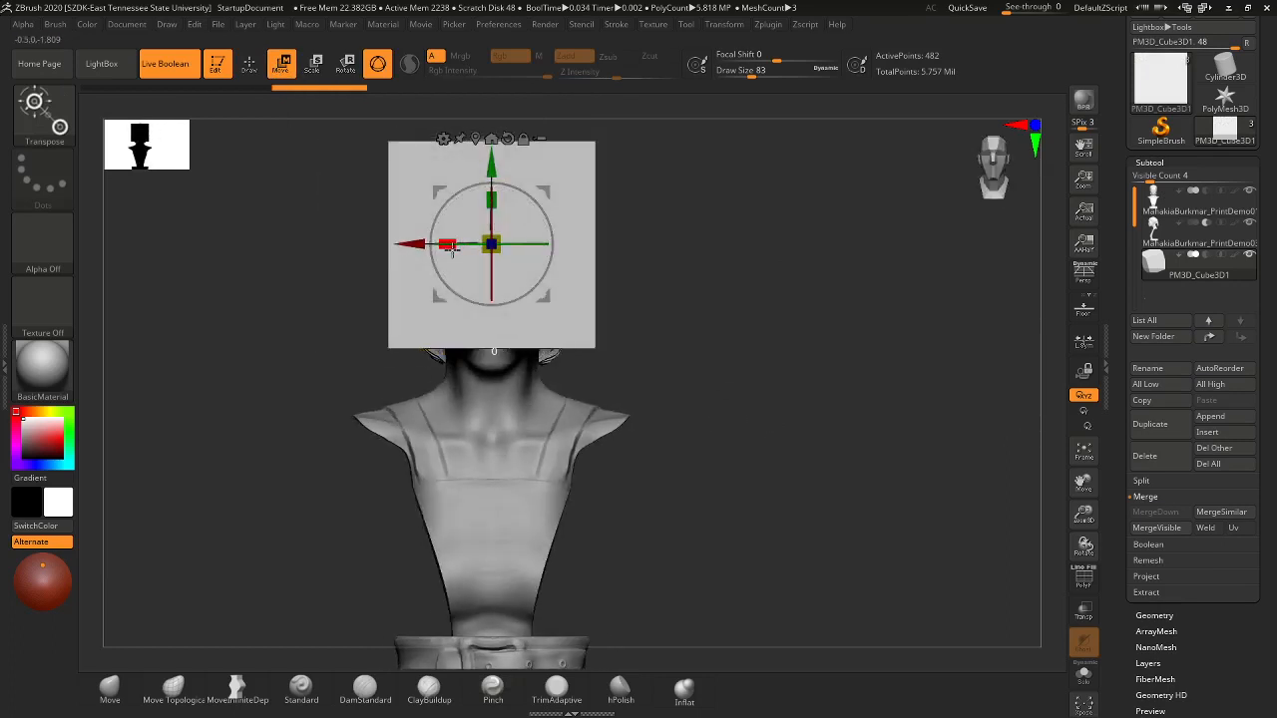
{"action": "left_click_drag", "start_coordinate": [447, 245], "coordinate": [353, 239]}
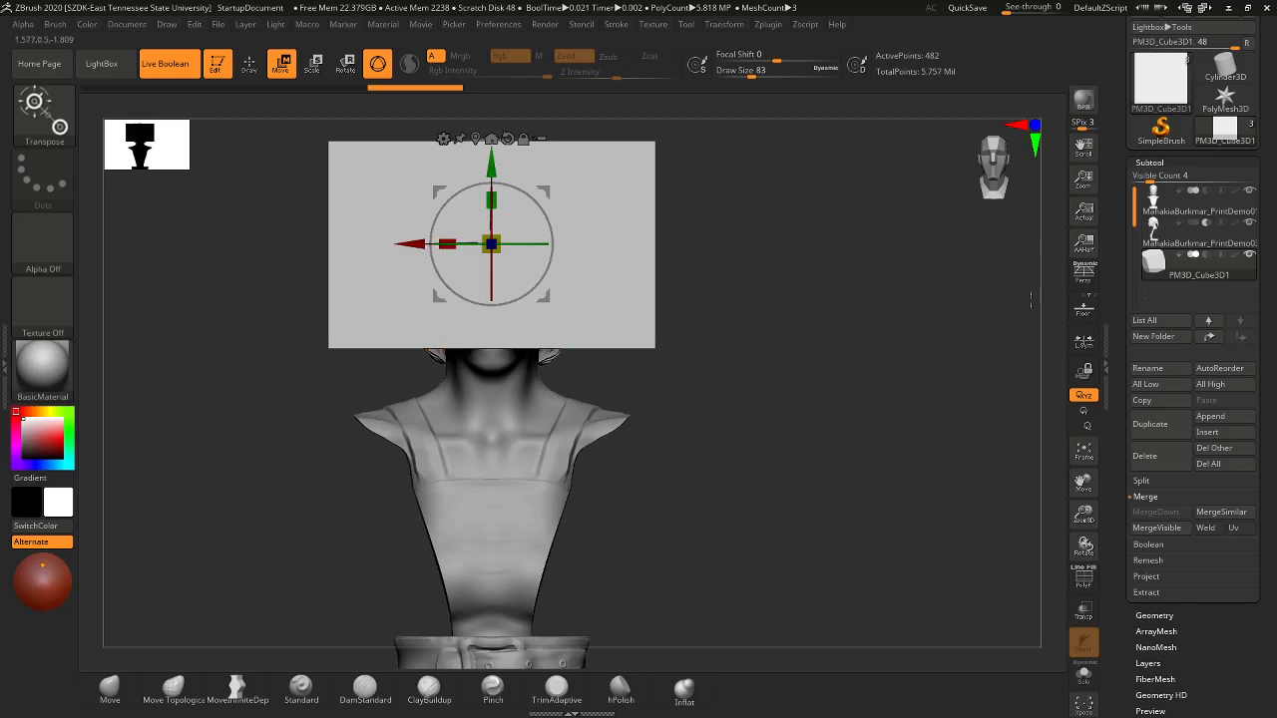
- Set the cube to Boolean subtract, move it up and left into the head, then select subtool 2
{"action": "mouse_move", "coordinate": [1223, 259]}
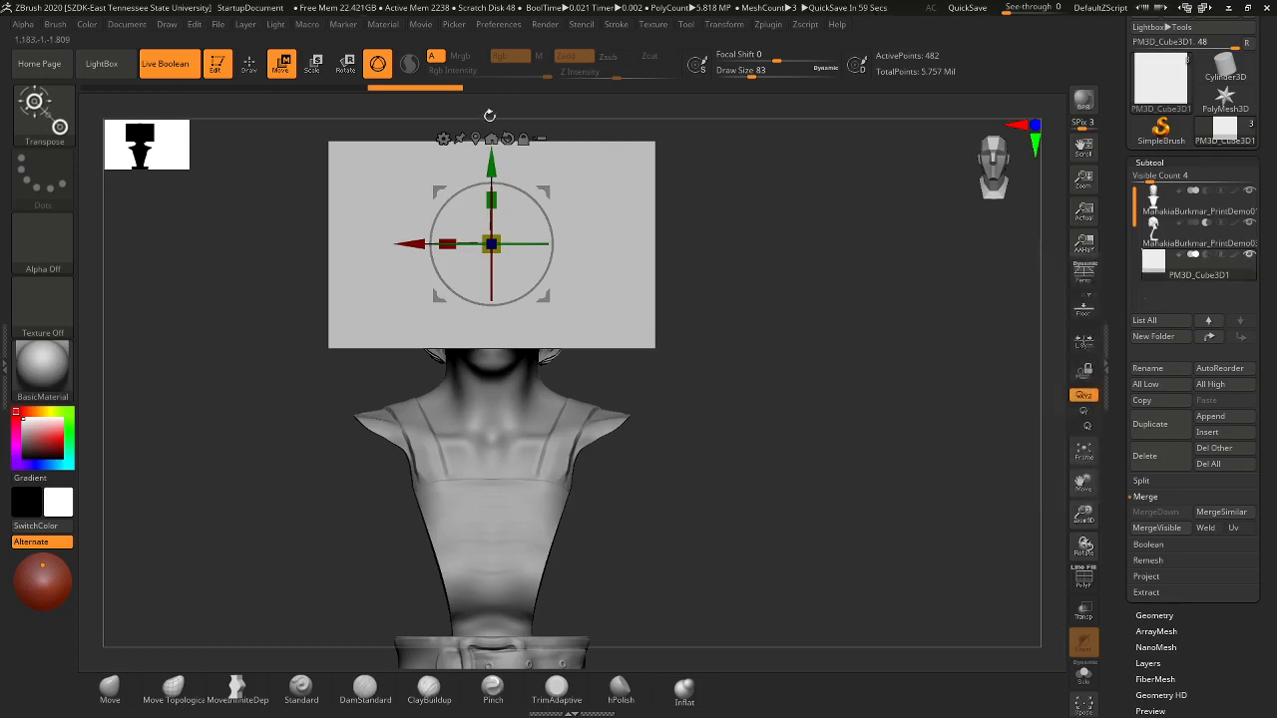
{"action": "left_click", "coordinate": [1209, 256]}
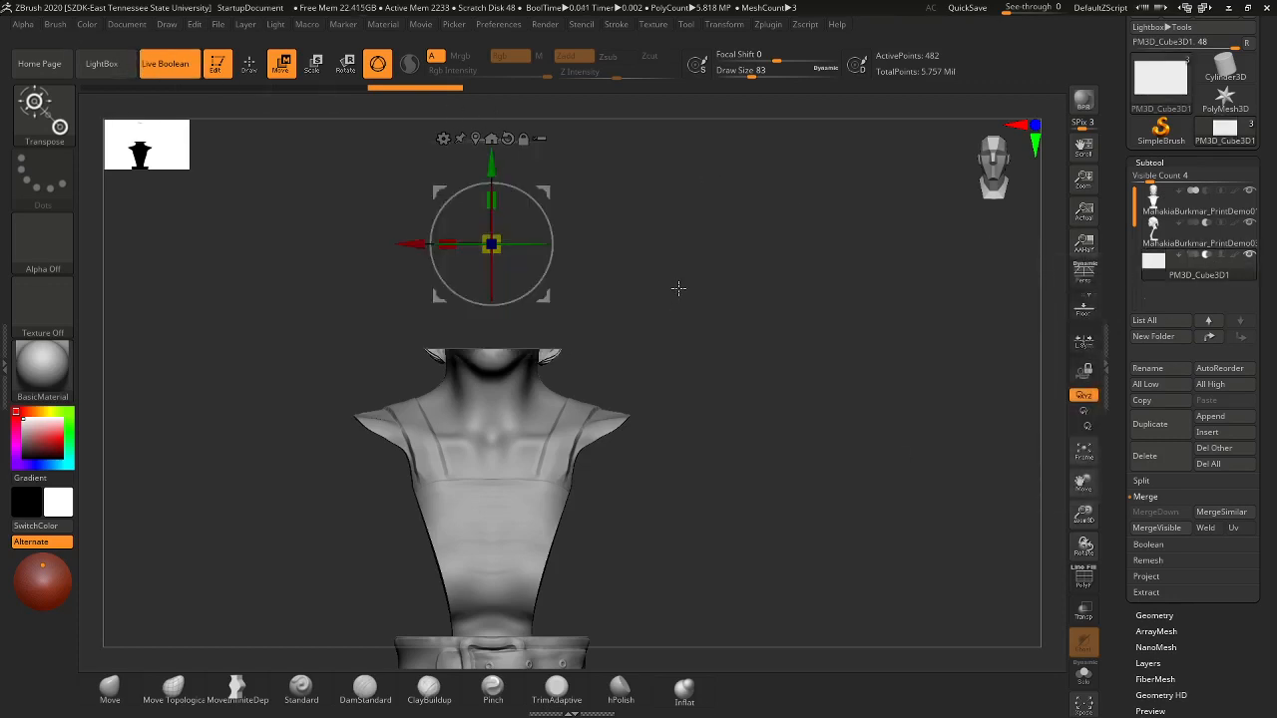
{"action": "left_click_drag", "start_coordinate": [672, 328], "coordinate": [668, 365]}
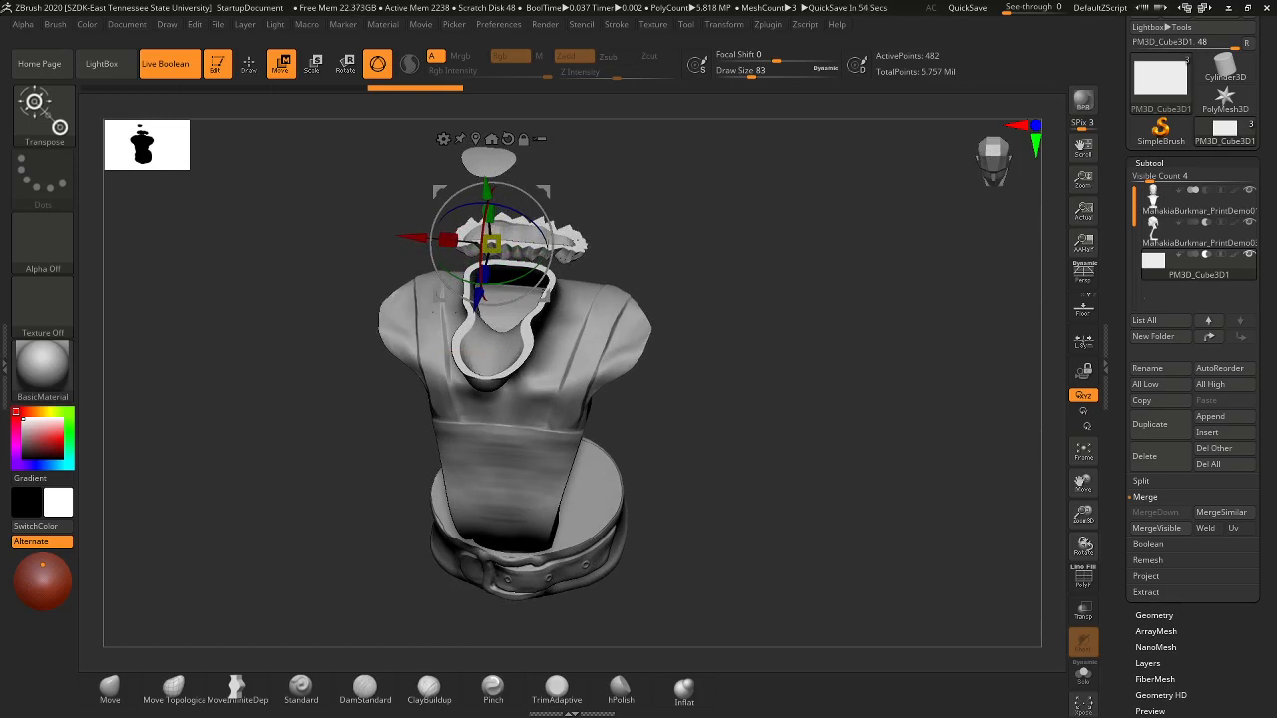
{"action": "left_click_drag", "start_coordinate": [641, 206], "coordinate": [628, 176]}
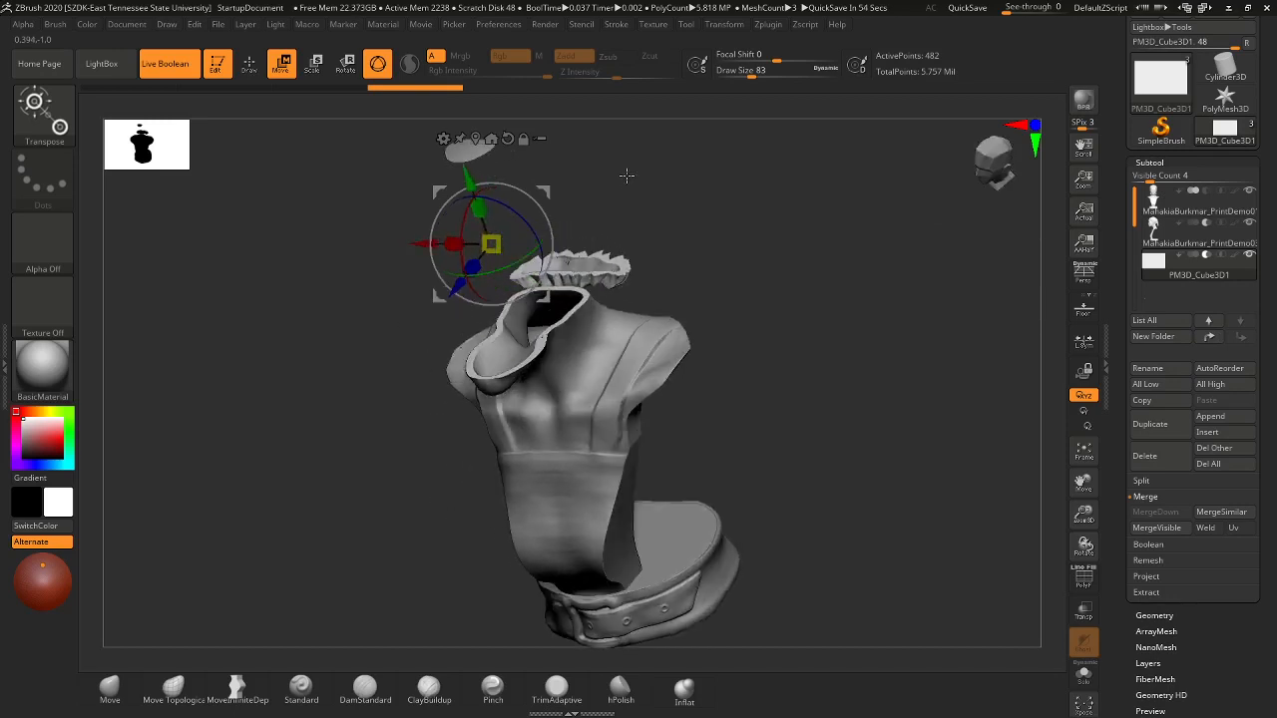
{"action": "left_click_drag", "start_coordinate": [469, 177], "coordinate": [465, 119]}
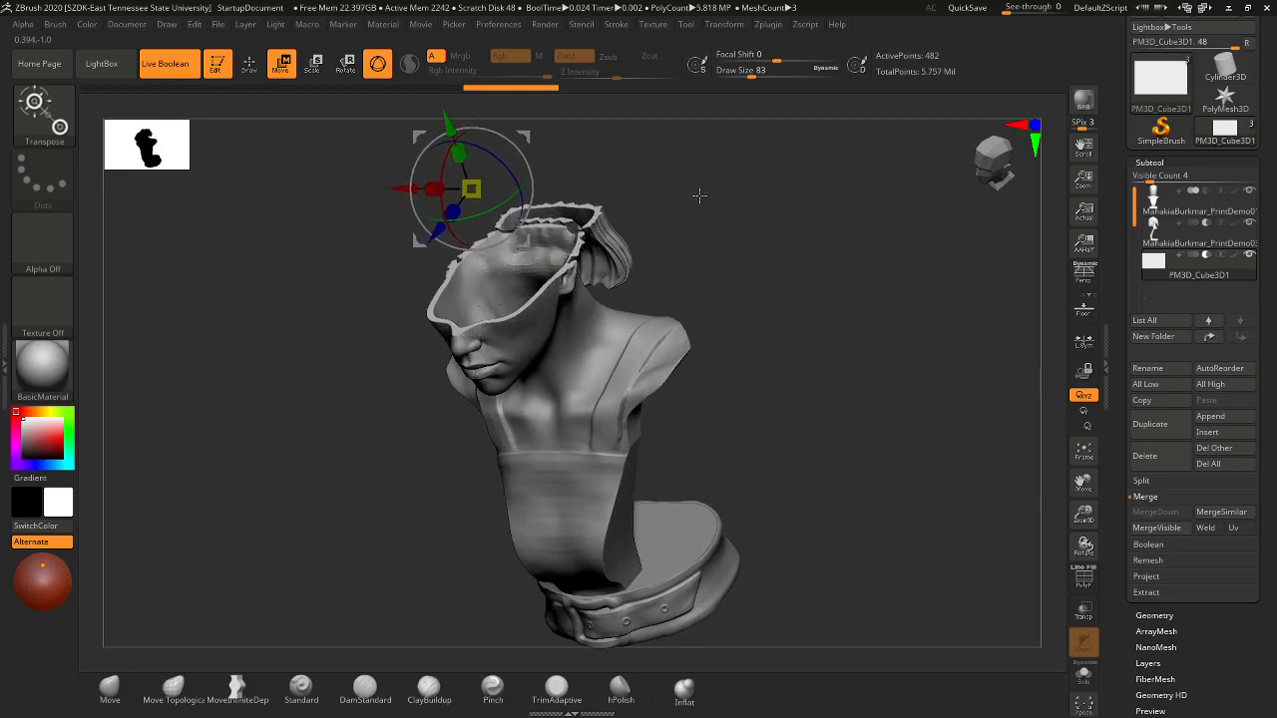
{"action": "left_click_drag", "start_coordinate": [700, 199], "coordinate": [686, 357]}
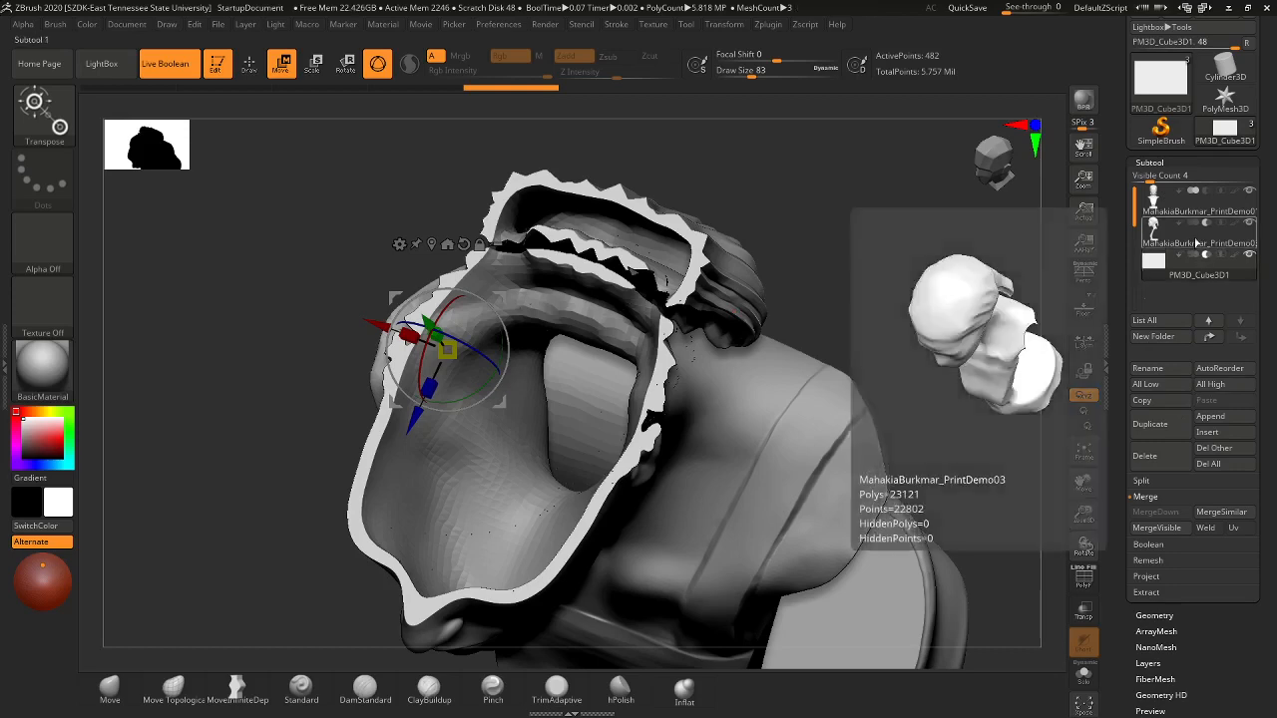
{"action": "left_click", "coordinate": [1197, 244]}
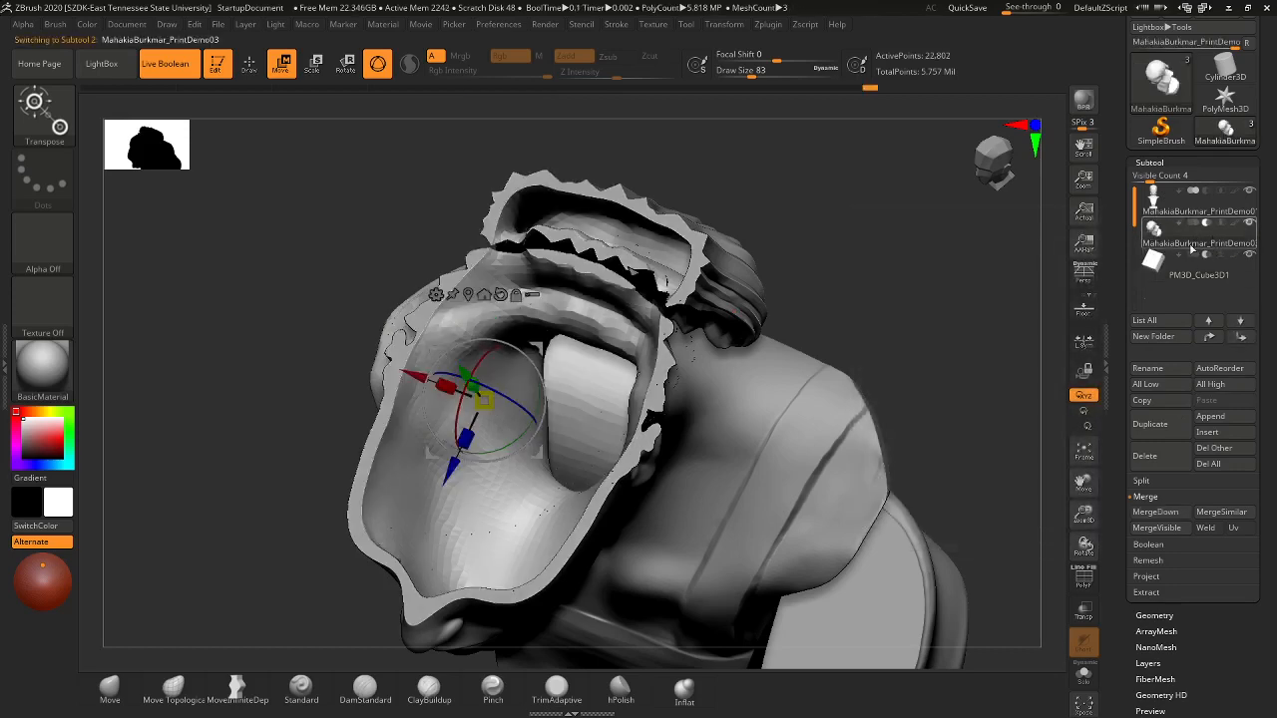
- Turn on PolyF for the inner head mesh, zoom in on the head in profile, and return to Draw mode
{"action": "mouse_move", "coordinate": [1195, 240]}
{"action": "left_click", "coordinate": [1084, 579]}
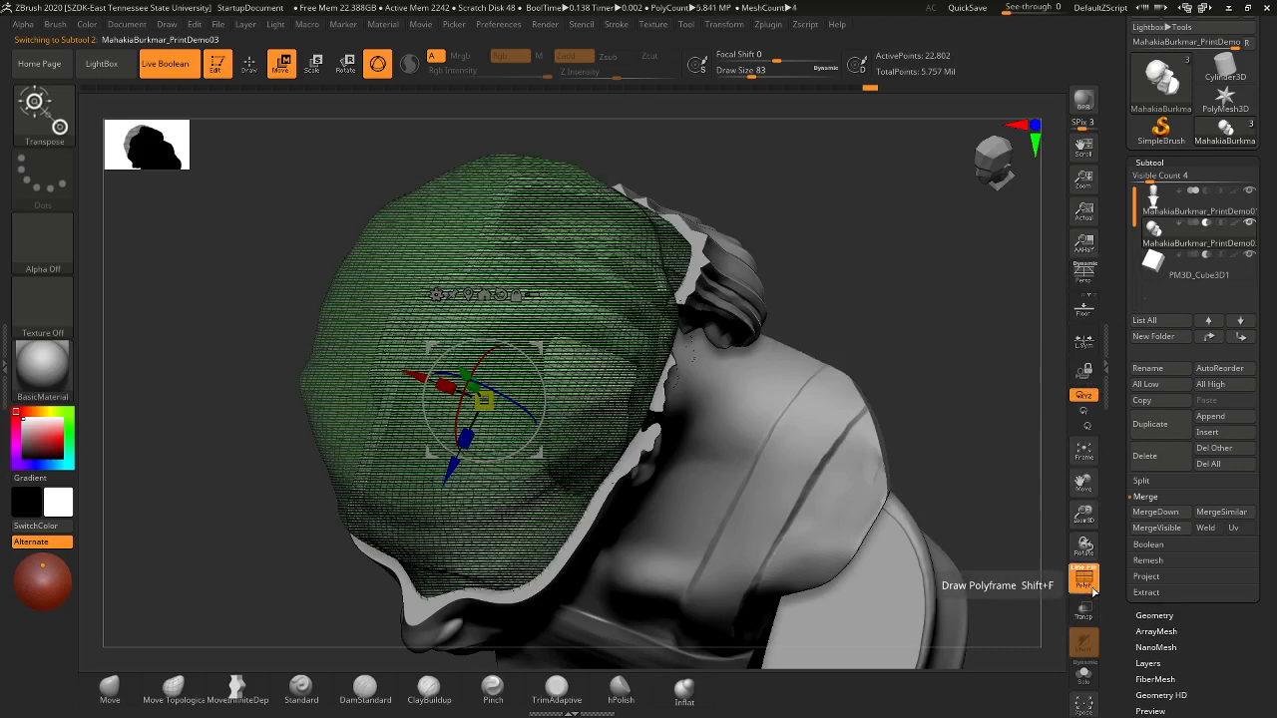
{"action": "mouse_move", "coordinate": [818, 299]}
{"action": "left_mouse_down"}
{"action": "mouse_move", "coordinate": [788, 270]}
{"action": "mouse_move", "coordinate": [994, 484]}
{"action": "left_mouse_up"}
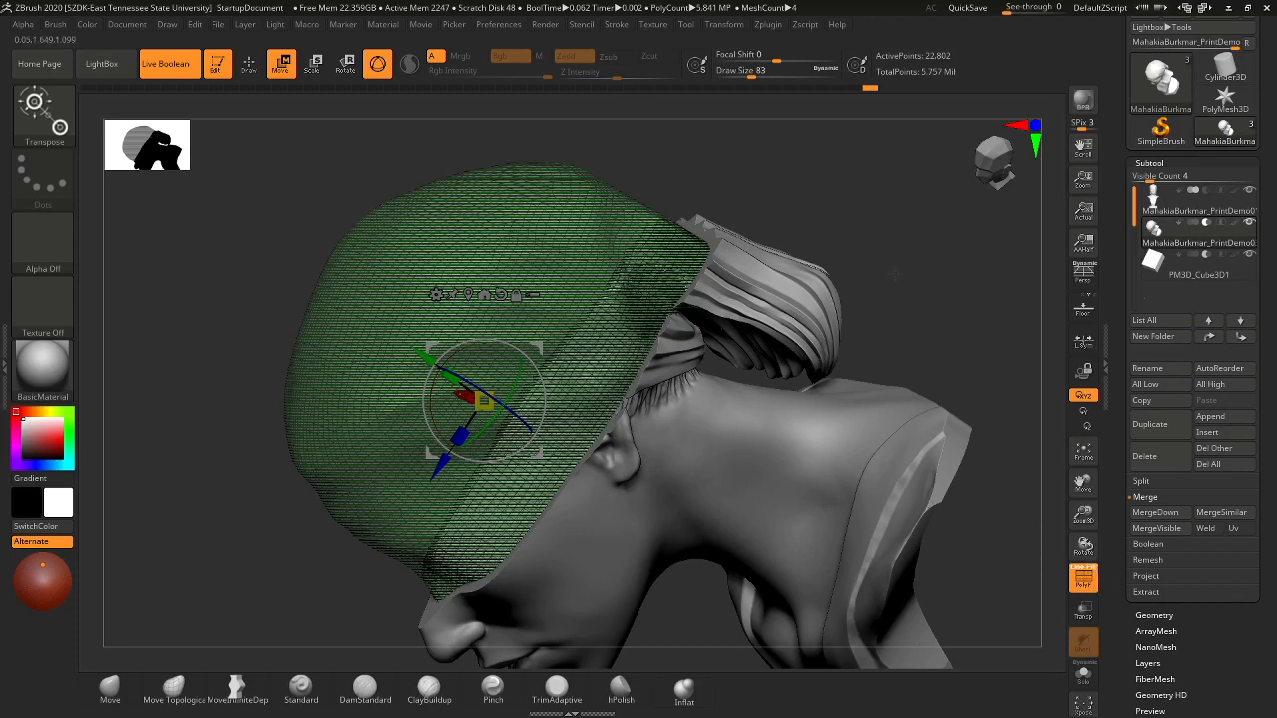
{"action": "left_click_drag", "start_coordinate": [894, 273], "coordinate": [702, 286]}
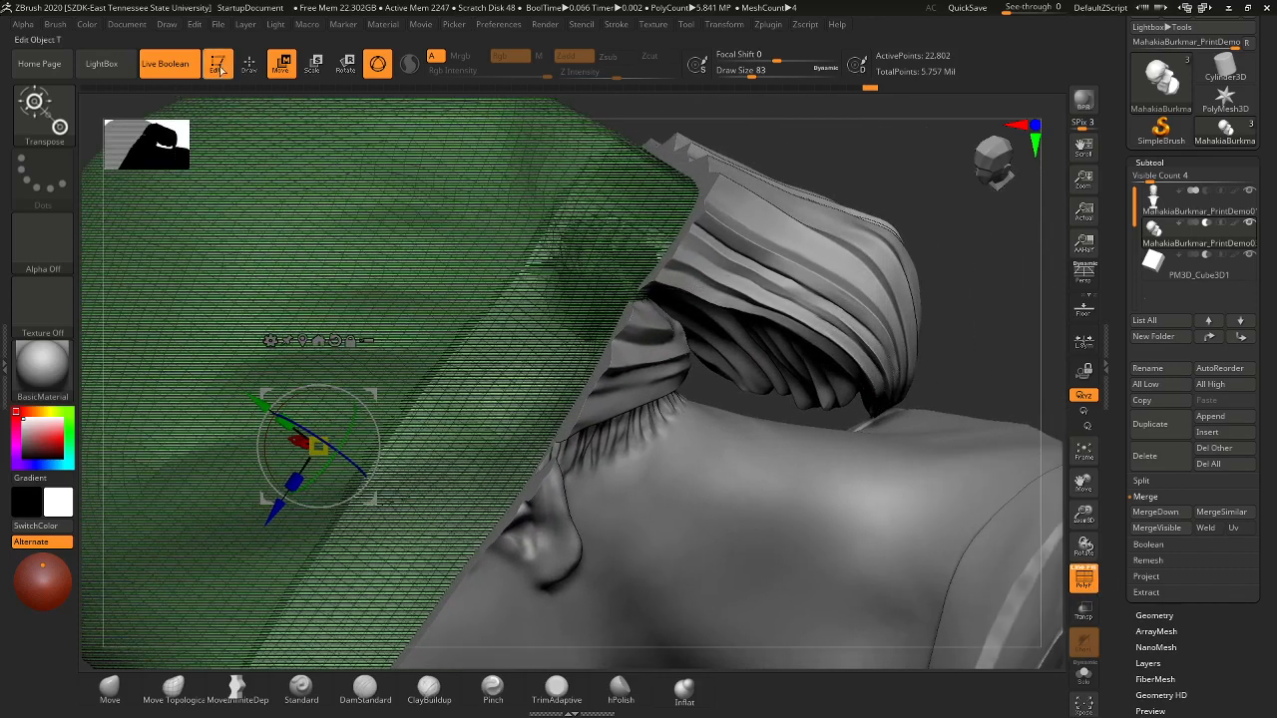
{"action": "left_click", "coordinate": [248, 63]}
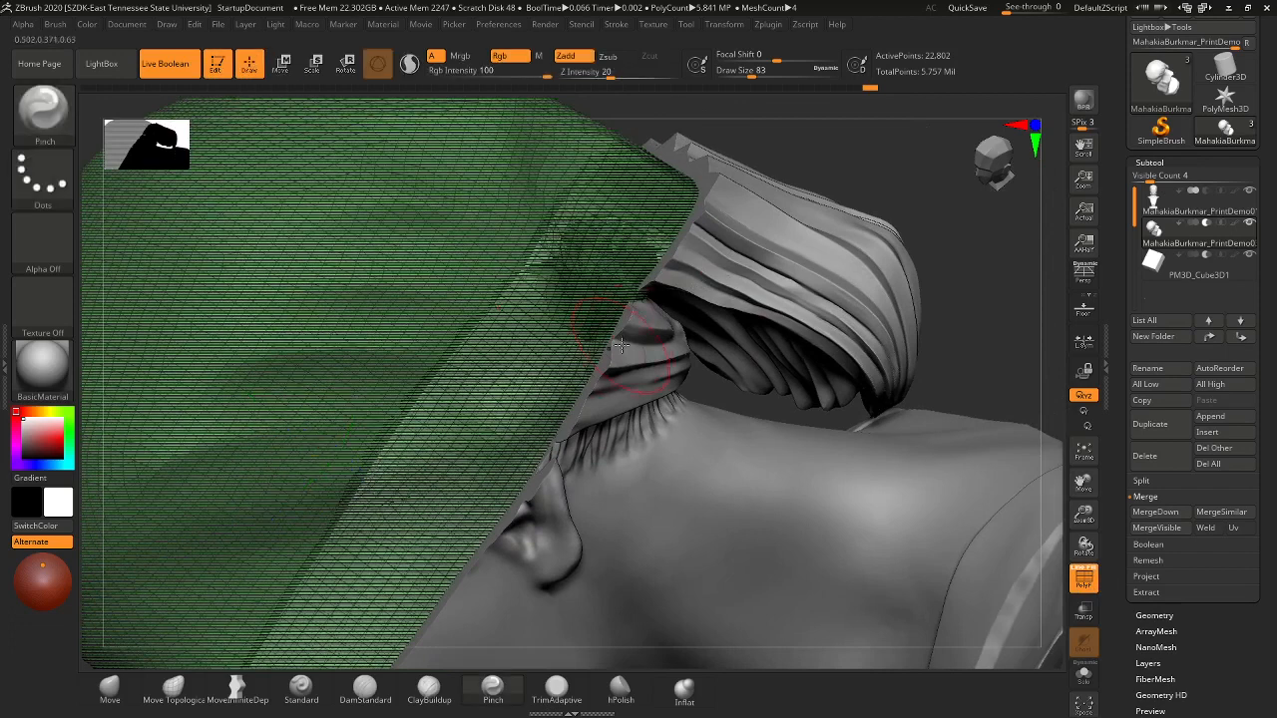
- Pick the Move brush, pull the inner mesh edge toward the hair, then view the back of the head
{"action": "left_click", "coordinate": [110, 687]}
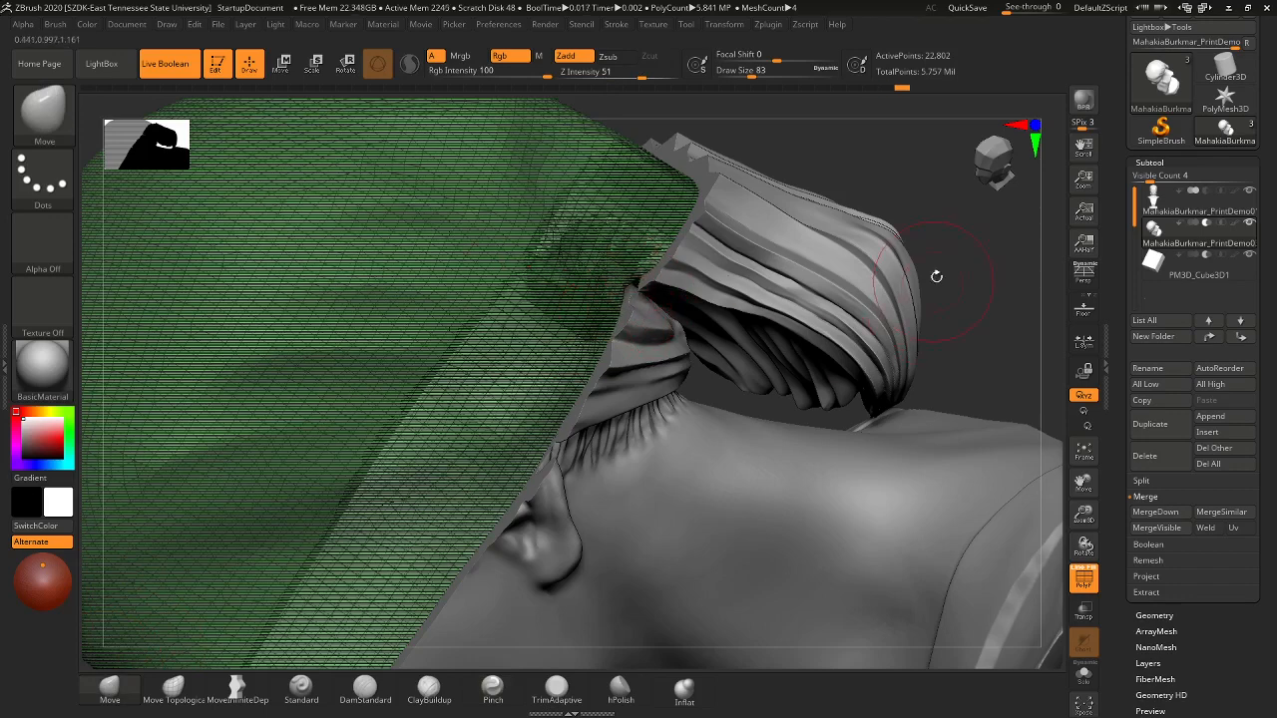
{"action": "left_click_drag", "start_coordinate": [964, 277], "coordinate": [955, 332]}
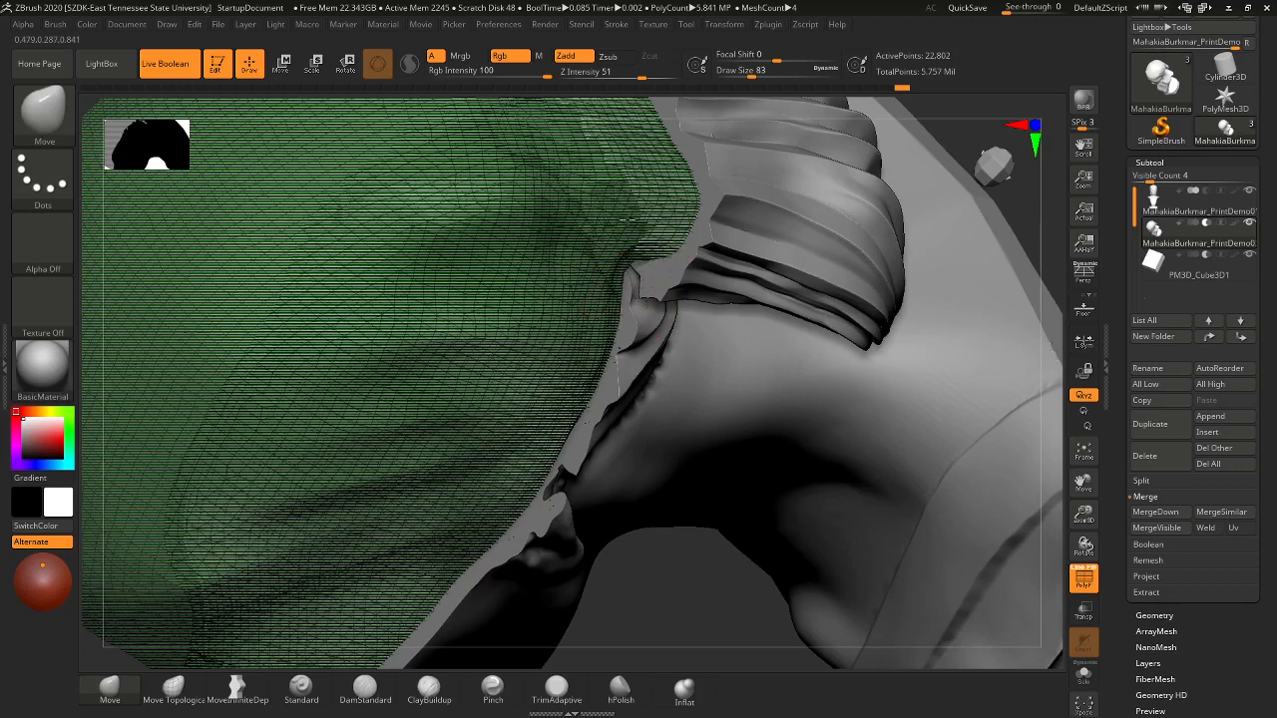
{"action": "left_click_drag", "start_coordinate": [631, 221], "coordinate": [682, 242]}
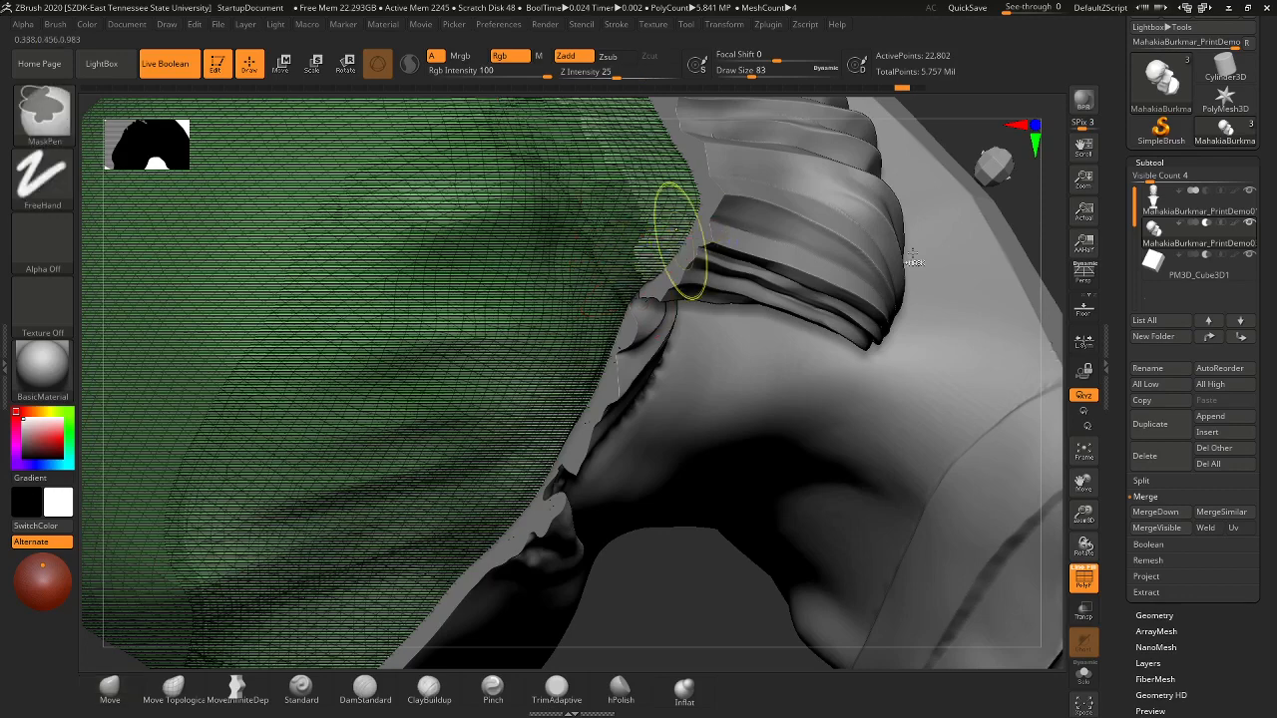
{"action": "key", "text": "f"}
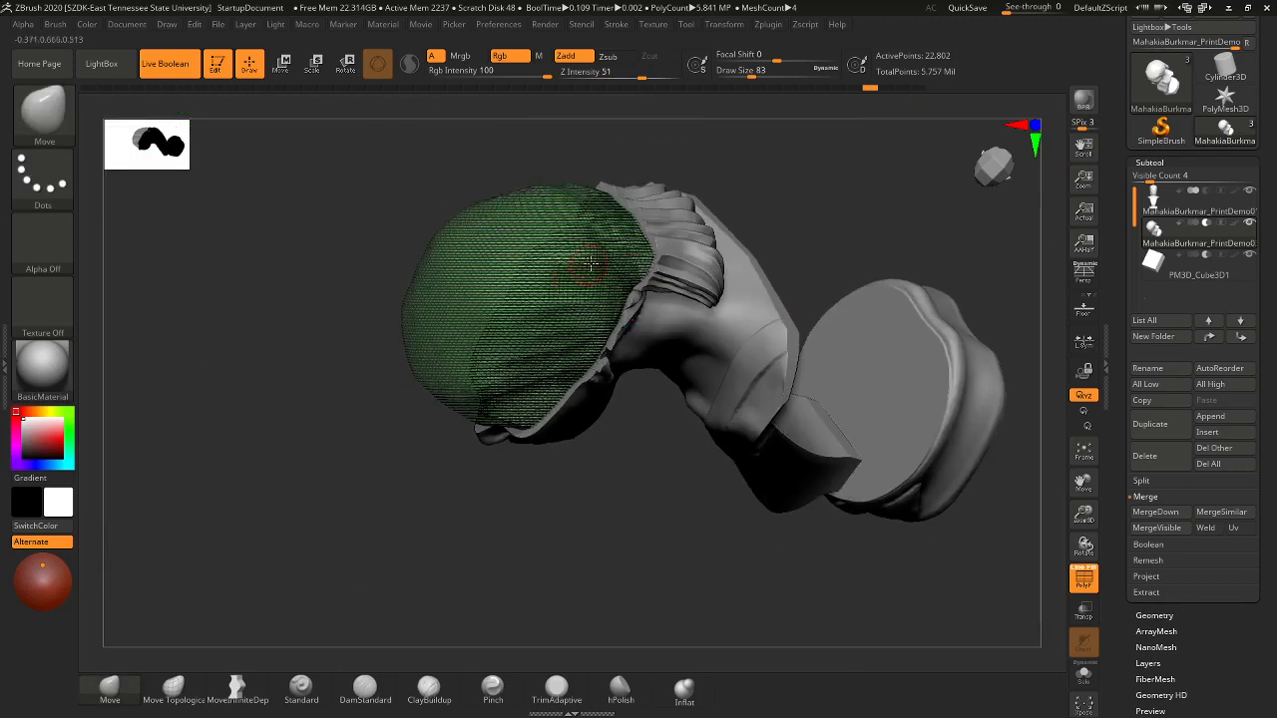
{"action": "left_click_drag", "start_coordinate": [836, 227], "coordinate": [892, 249], "text": "alt"}
{"action": "left_click_drag", "start_coordinate": [942, 170], "coordinate": [1029, 127]}
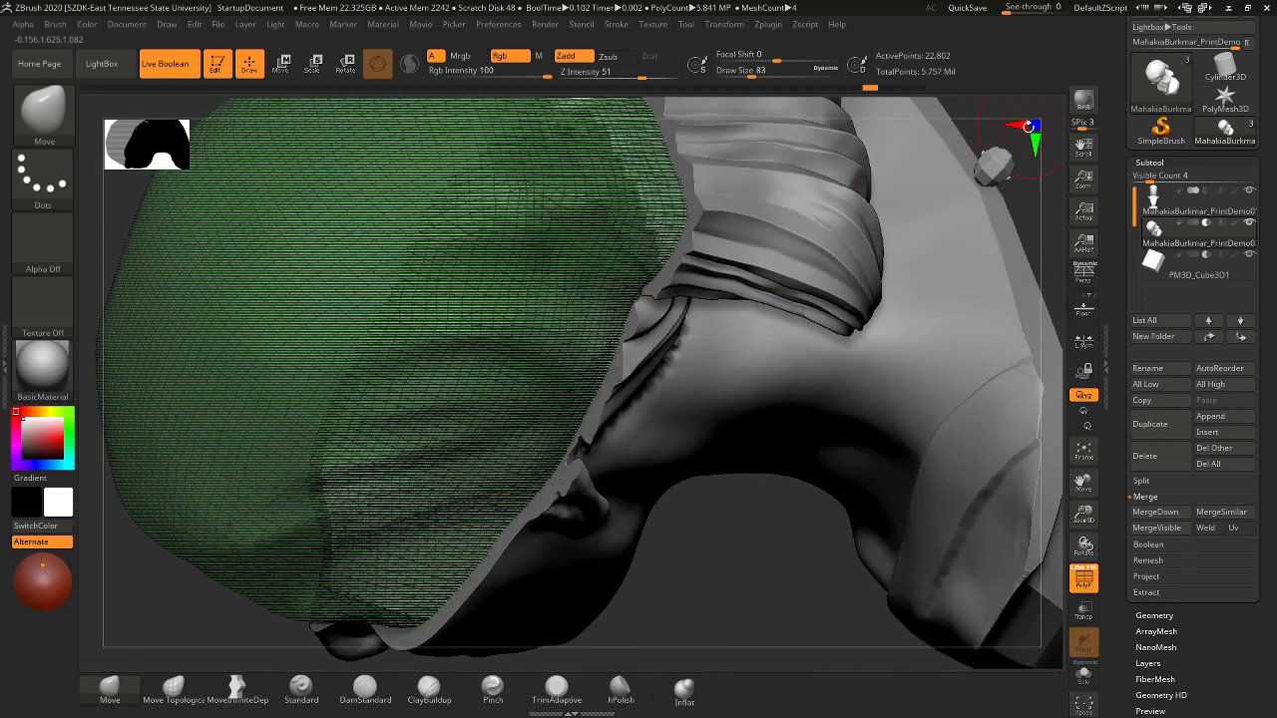
{"action": "left_click", "coordinate": [1034, 124]}
{"action": "left_click", "coordinate": [1035, 125]}
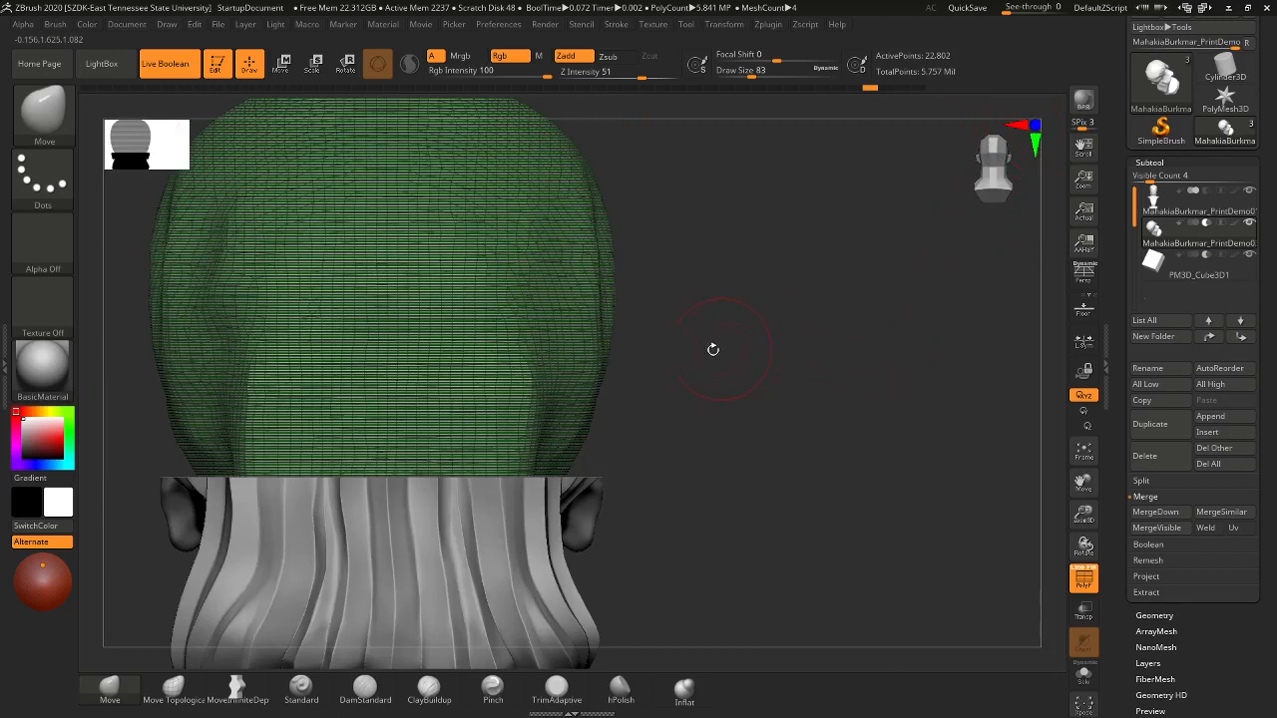
{"action": "left_click_drag", "start_coordinate": [712, 349], "coordinate": [330, 324]}
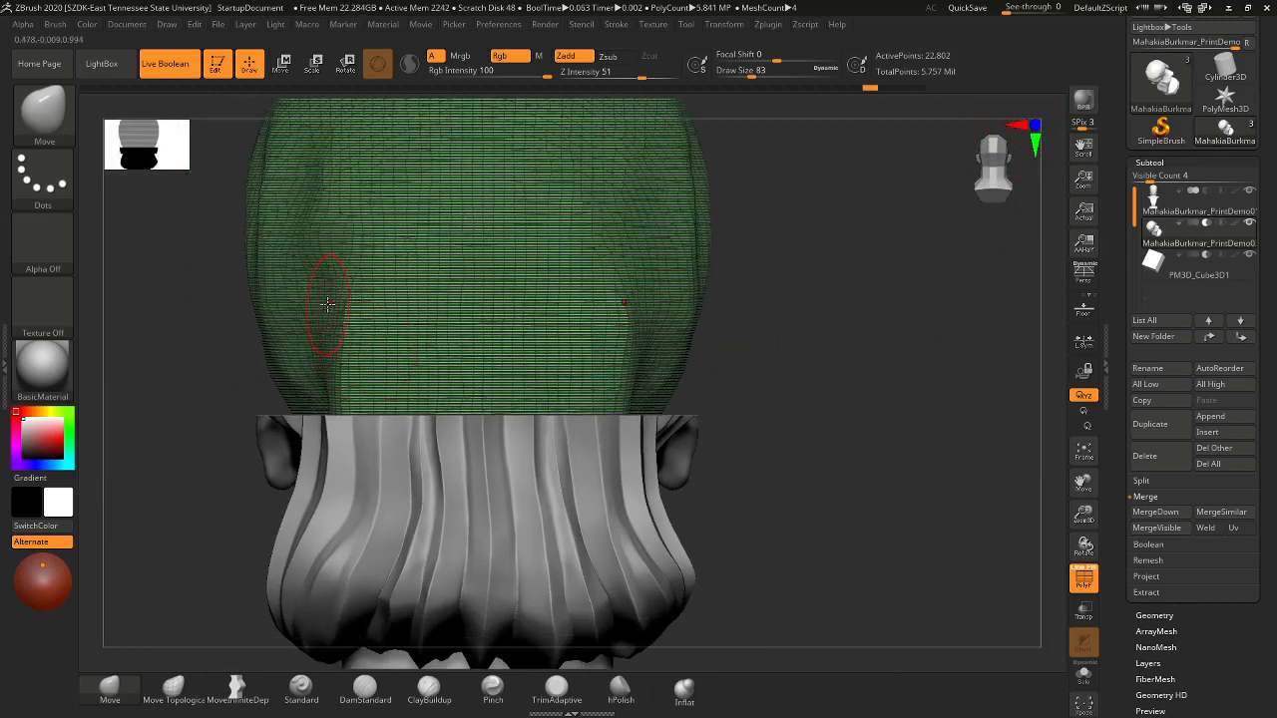
- Set Draw Size to 124 and pull the green mesh's side creases inward
{"action": "key", "text": "s"}
{"action": "left_click", "coordinate": [334, 303]}
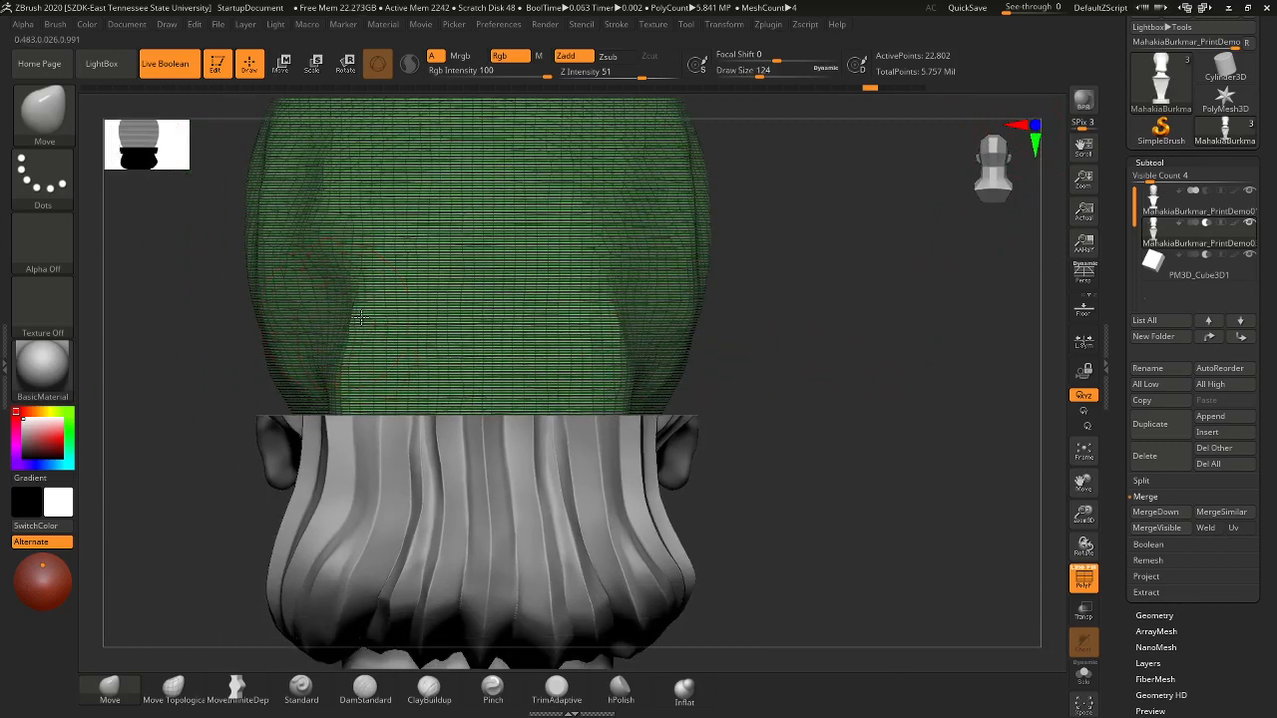
{"action": "left_click_drag", "start_coordinate": [368, 322], "coordinate": [373, 323]}
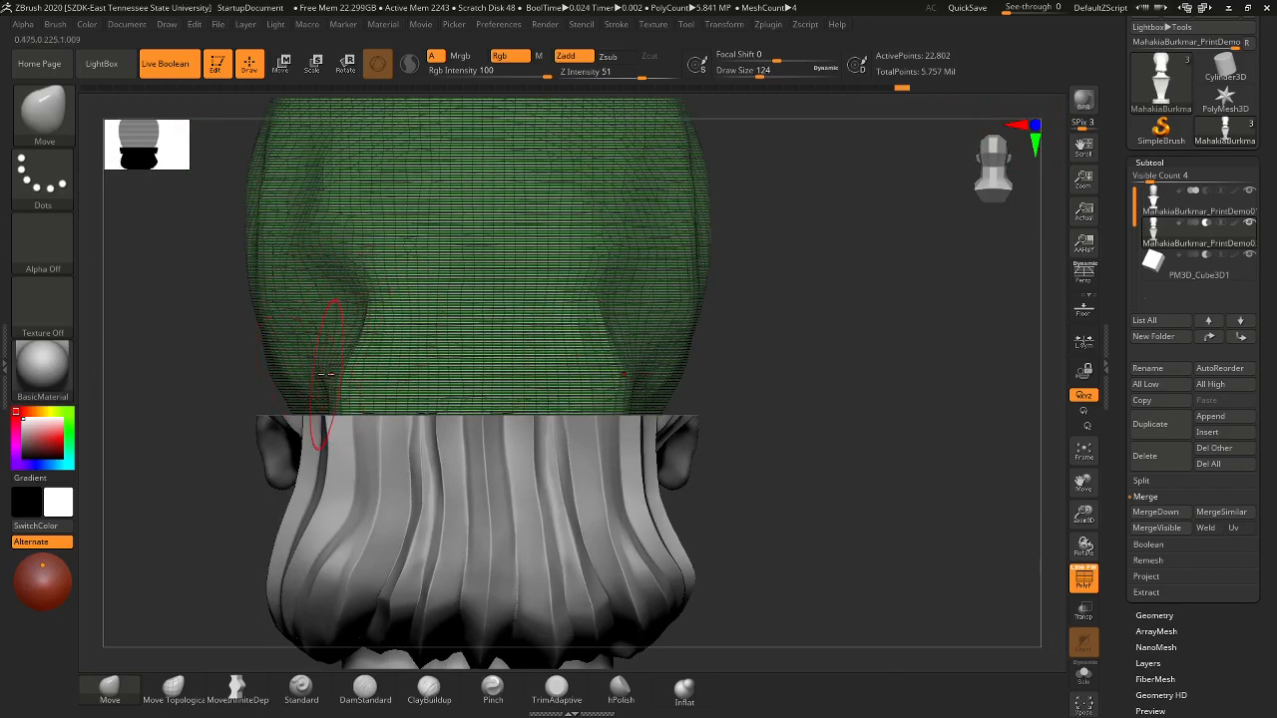
{"action": "mouse_move", "coordinate": [340, 380]}
{"action": "left_mouse_down"}
{"action": "mouse_move", "coordinate": [376, 381]}
{"action": "mouse_move", "coordinate": [381, 348]}
{"action": "left_mouse_up"}
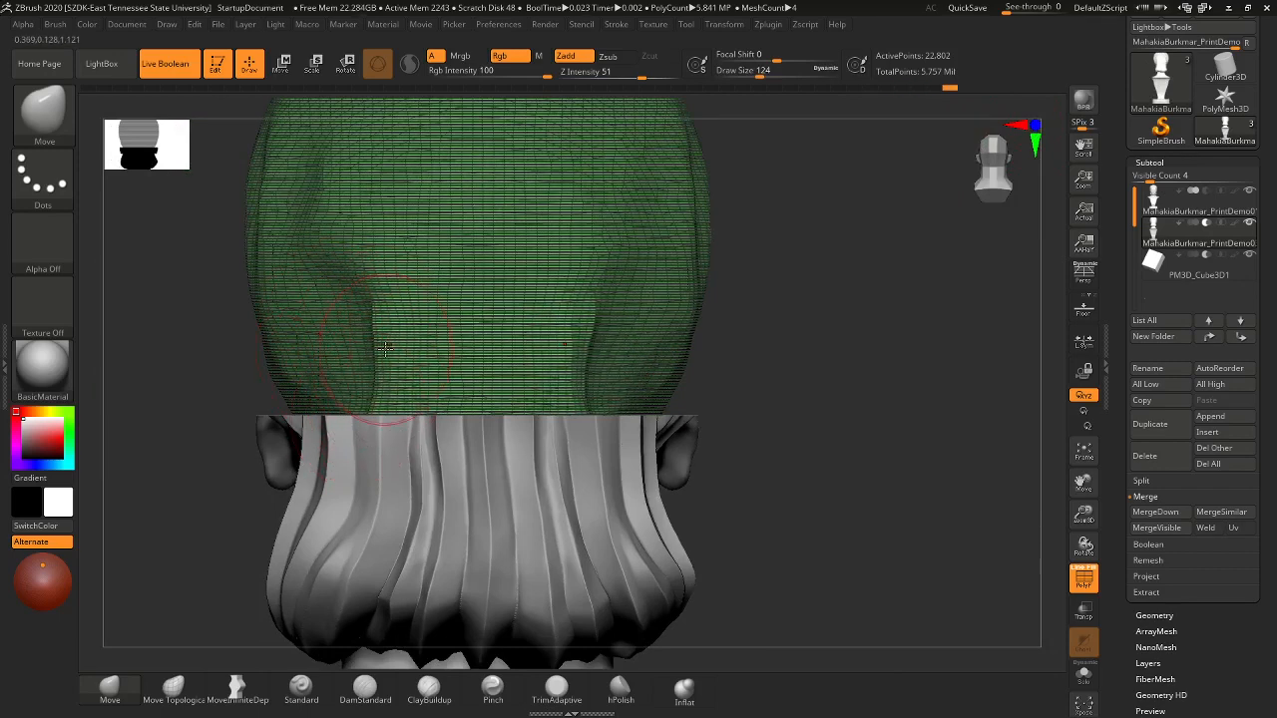
{"action": "left_click_drag", "start_coordinate": [321, 241], "coordinate": [363, 241]}
- From below the hair, nudge the green mesh edge against the hair and reshape its lower edge
{"action": "left_click_drag", "start_coordinate": [757, 451], "coordinate": [788, 522]}
{"action": "left_click_drag", "start_coordinate": [675, 448], "coordinate": [526, 404]}
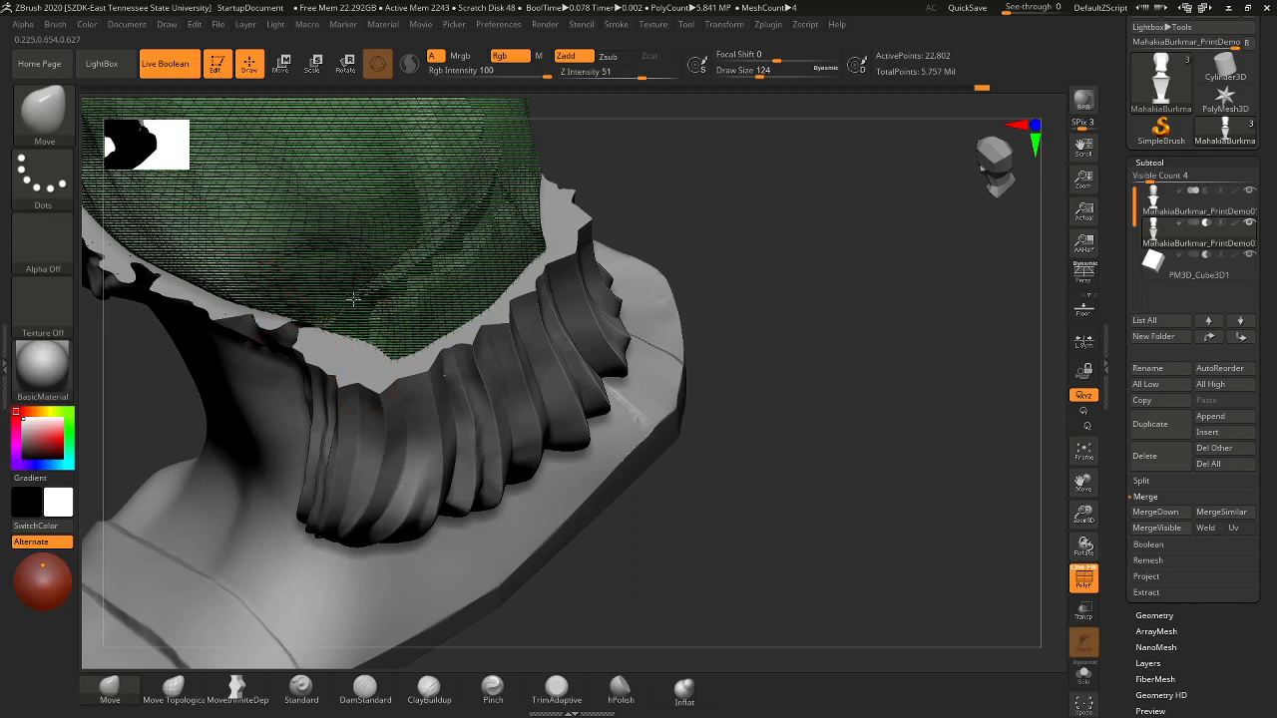
{"action": "left_click_drag", "start_coordinate": [353, 298], "coordinate": [321, 321]}
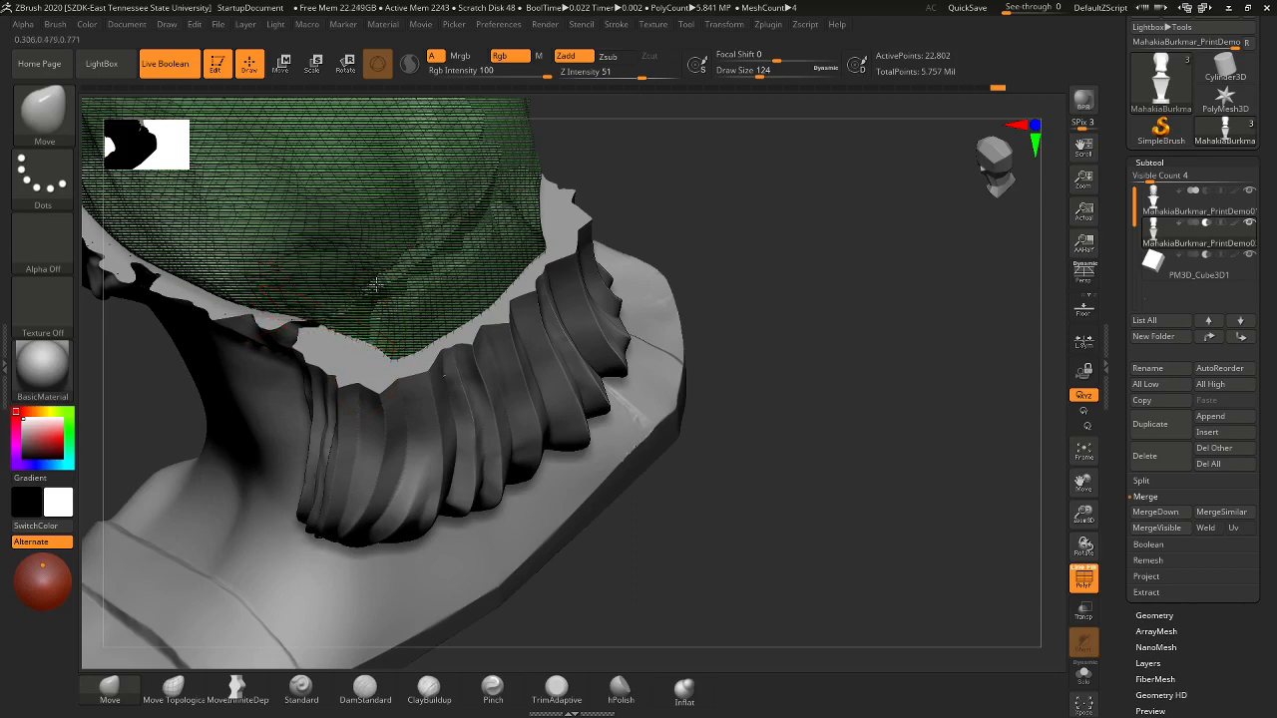
{"action": "mouse_move", "coordinate": [374, 287]}
{"action": "left_mouse_down"}
{"action": "mouse_move", "coordinate": [347, 313]}
{"action": "mouse_move", "coordinate": [423, 263]}
{"action": "mouse_move", "coordinate": [372, 286]}
{"action": "left_mouse_up"}
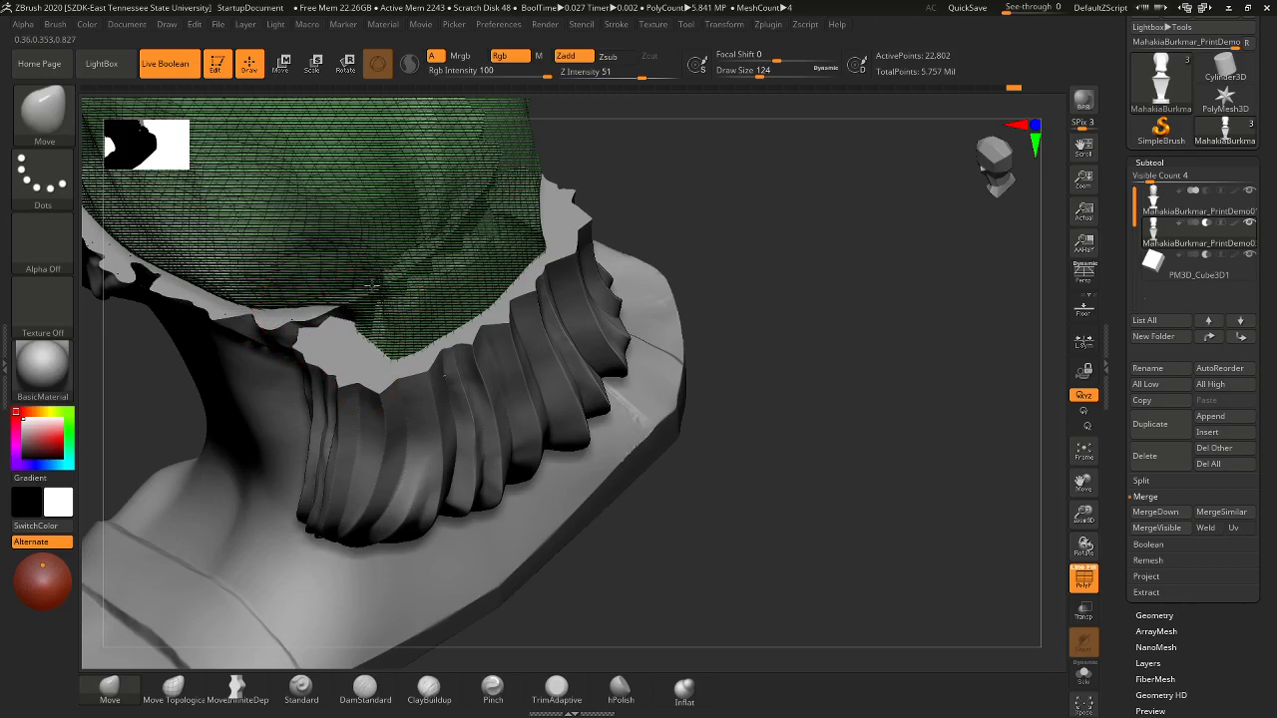
{"action": "left_click_drag", "start_coordinate": [712, 548], "coordinate": [638, 390]}
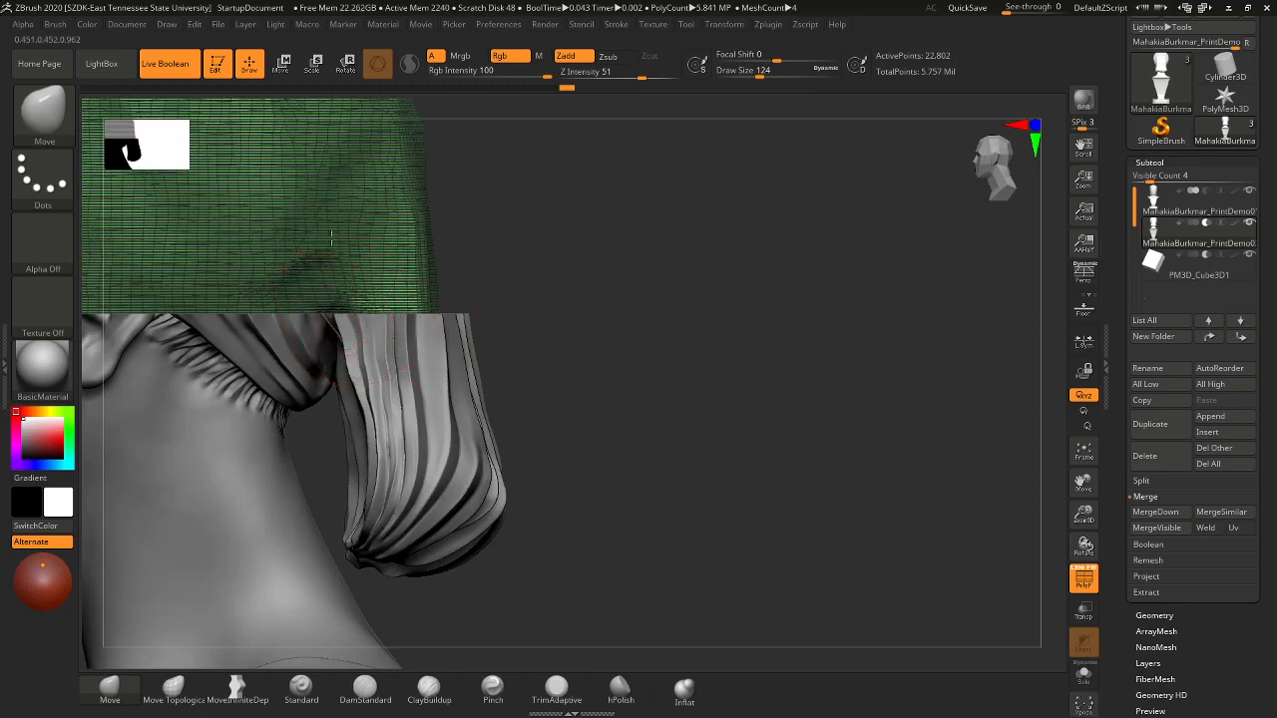
{"action": "mouse_move", "coordinate": [338, 258]}
{"action": "left_mouse_down"}
{"action": "mouse_move", "coordinate": [337, 233]}
{"action": "mouse_move", "coordinate": [335, 264]}
{"action": "left_mouse_up"}
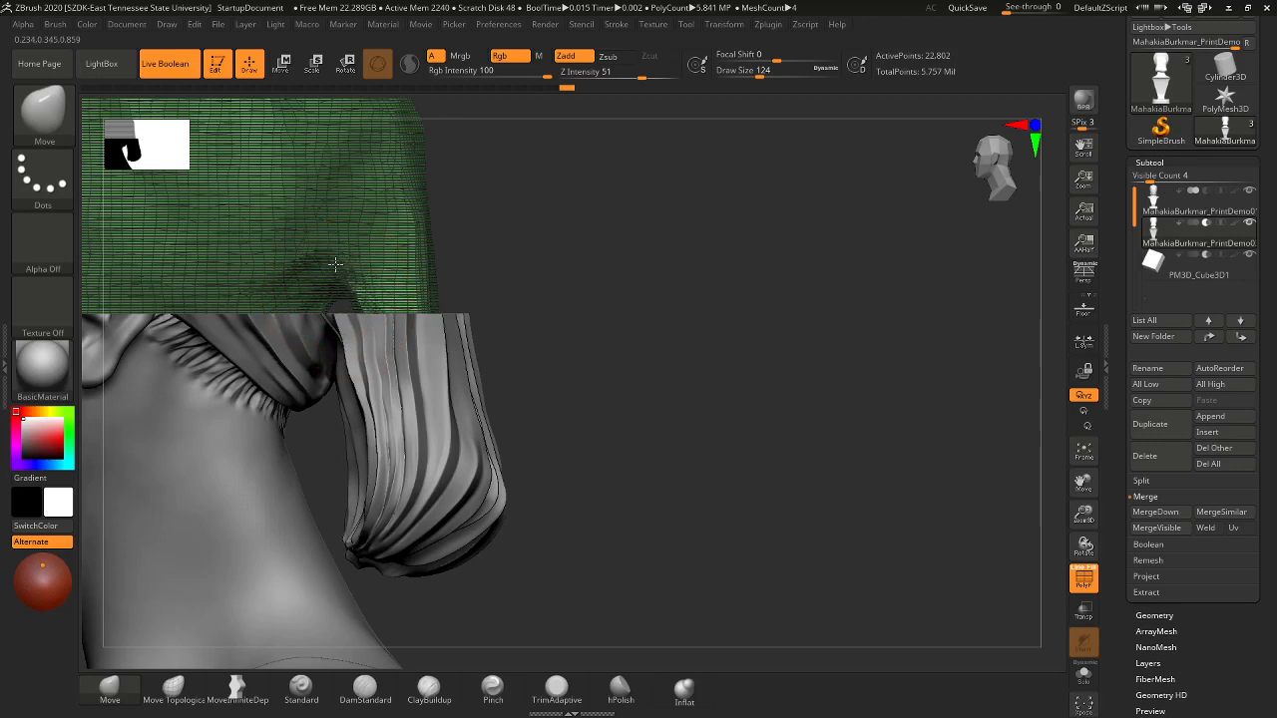
{"action": "left_click_drag", "start_coordinate": [723, 365], "coordinate": [751, 456]}
{"action": "left_click_drag", "start_coordinate": [959, 465], "coordinate": [524, 448]}
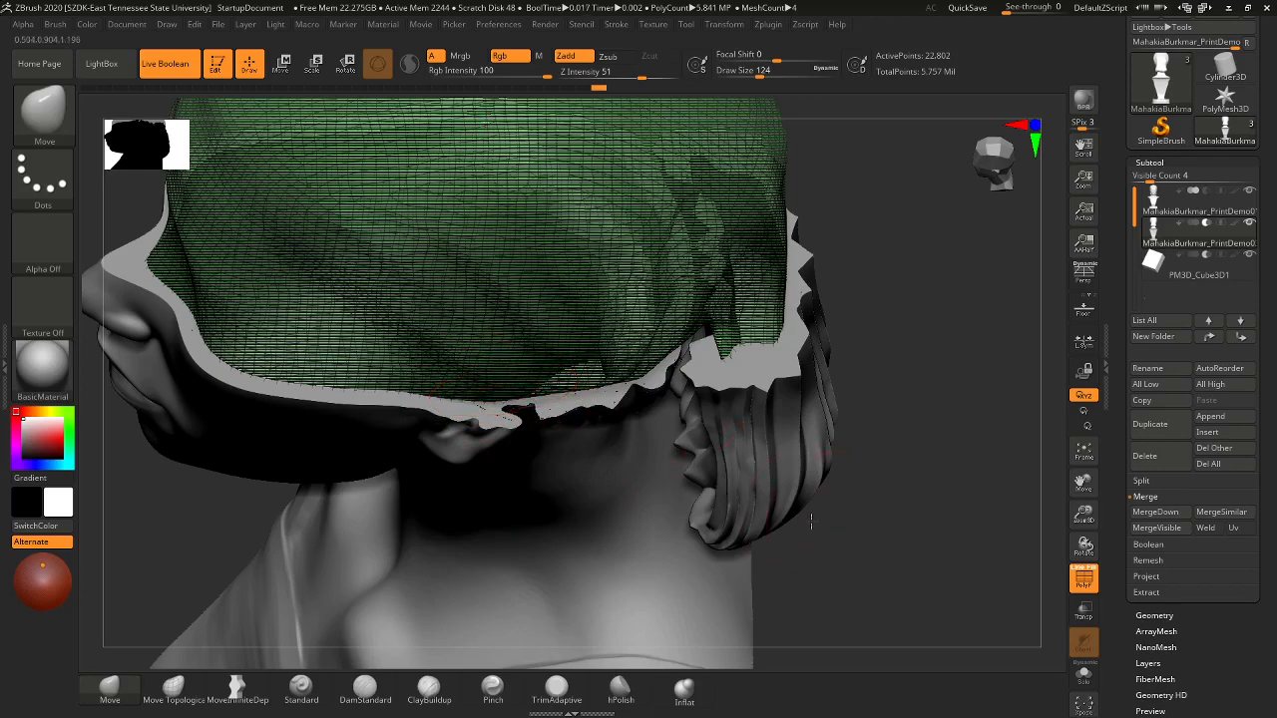
- Orbit around the head and lift the green mesh's lower edge above the ear
{"action": "left_click_drag", "start_coordinate": [811, 521], "coordinate": [780, 487]}
{"action": "left_click_drag", "start_coordinate": [926, 330], "coordinate": [559, 354]}
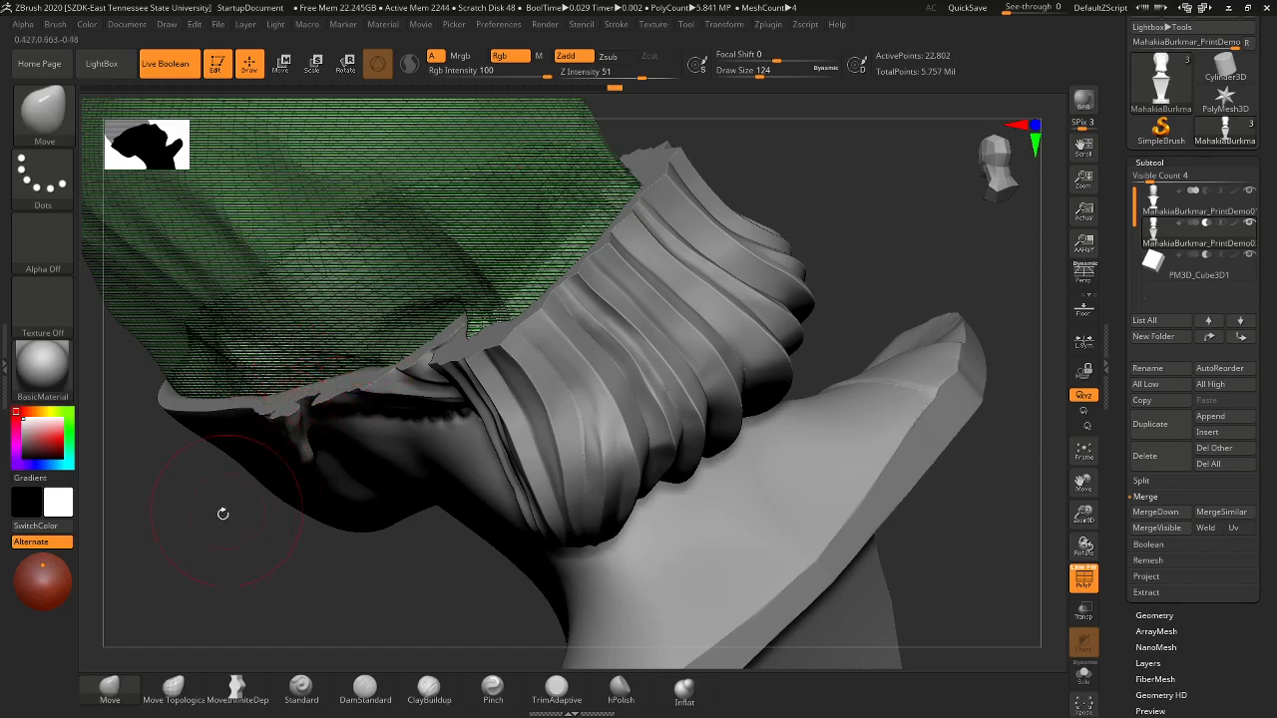
{"action": "mouse_move", "coordinate": [242, 524]}
{"action": "left_mouse_down"}
{"action": "mouse_move", "coordinate": [268, 536]}
{"action": "mouse_move", "coordinate": [259, 549]}
{"action": "mouse_move", "coordinate": [269, 529]}
{"action": "left_mouse_up"}
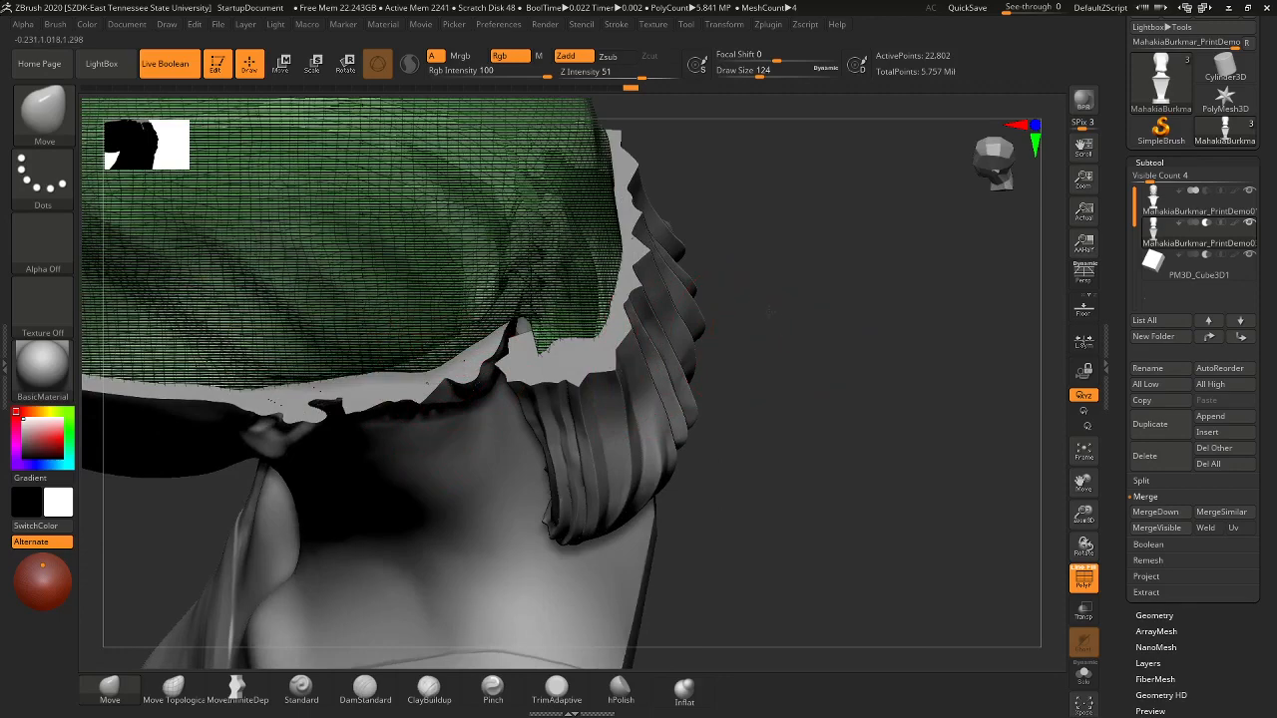
{"action": "left_click_drag", "start_coordinate": [771, 312], "coordinate": [795, 296]}
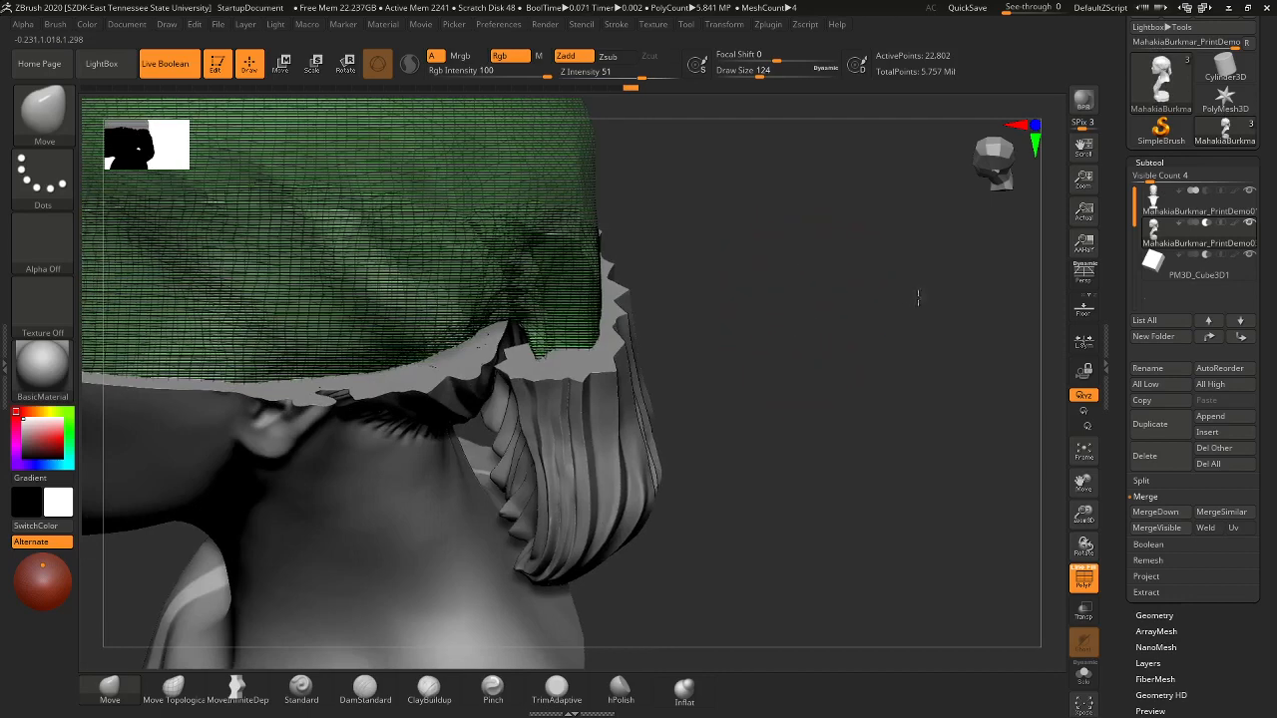
{"action": "left_click_drag", "start_coordinate": [773, 321], "coordinate": [642, 460]}
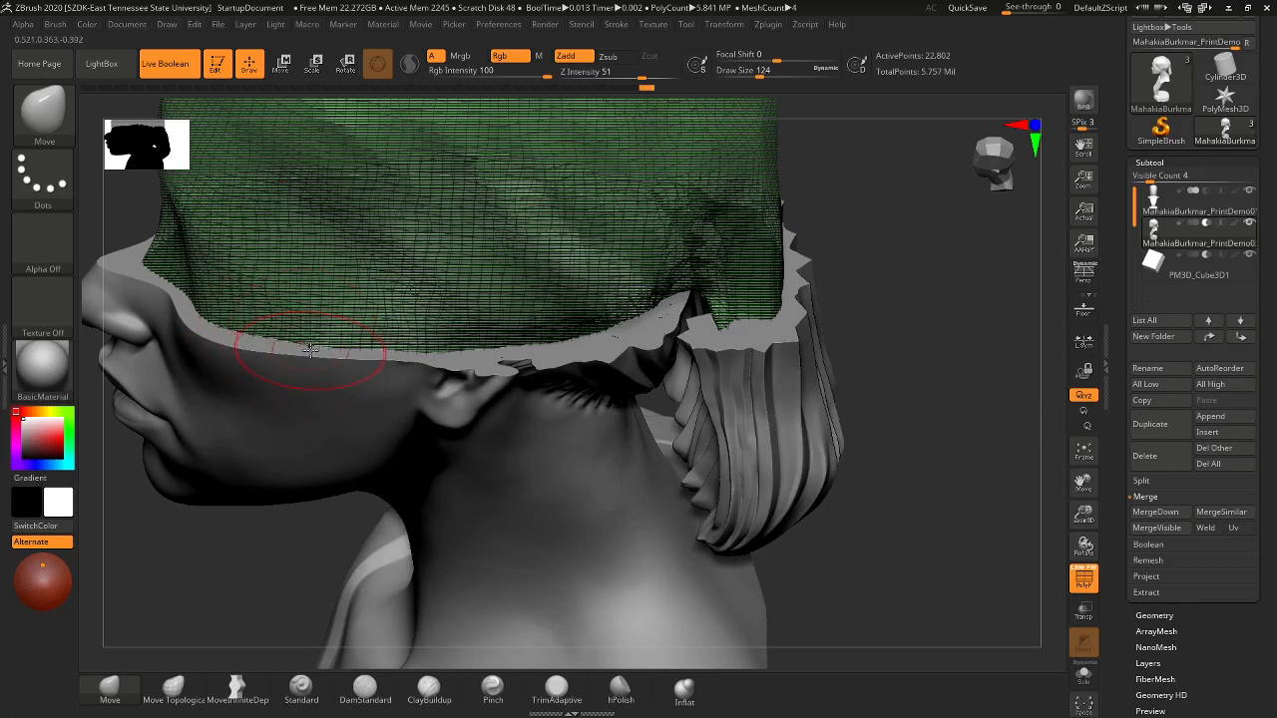
{"action": "mouse_move", "coordinate": [379, 355]}
{"action": "left_mouse_down"}
{"action": "mouse_move", "coordinate": [381, 344]}
{"action": "mouse_move", "coordinate": [440, 349]}
{"action": "mouse_move", "coordinate": [238, 335]}
{"action": "left_mouse_up"}
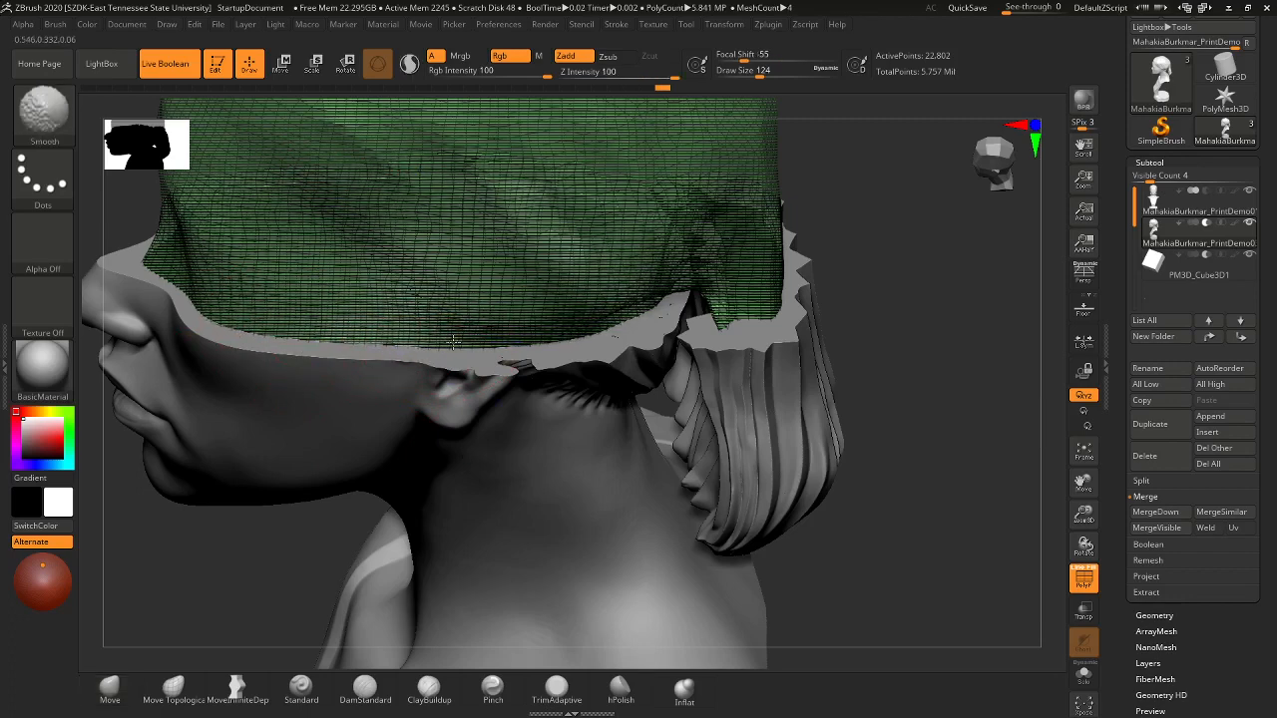
- Push the mesh edge up at the hair peak, resize the brush to 59, and frame the bust in profile
{"action": "mouse_move", "coordinate": [867, 521]}
{"action": "left_mouse_down"}
{"action": "mouse_move", "coordinate": [864, 485]}
{"action": "mouse_move", "coordinate": [876, 487]}
{"action": "mouse_move", "coordinate": [835, 380]}
{"action": "mouse_move", "coordinate": [858, 475]}
{"action": "left_mouse_up"}
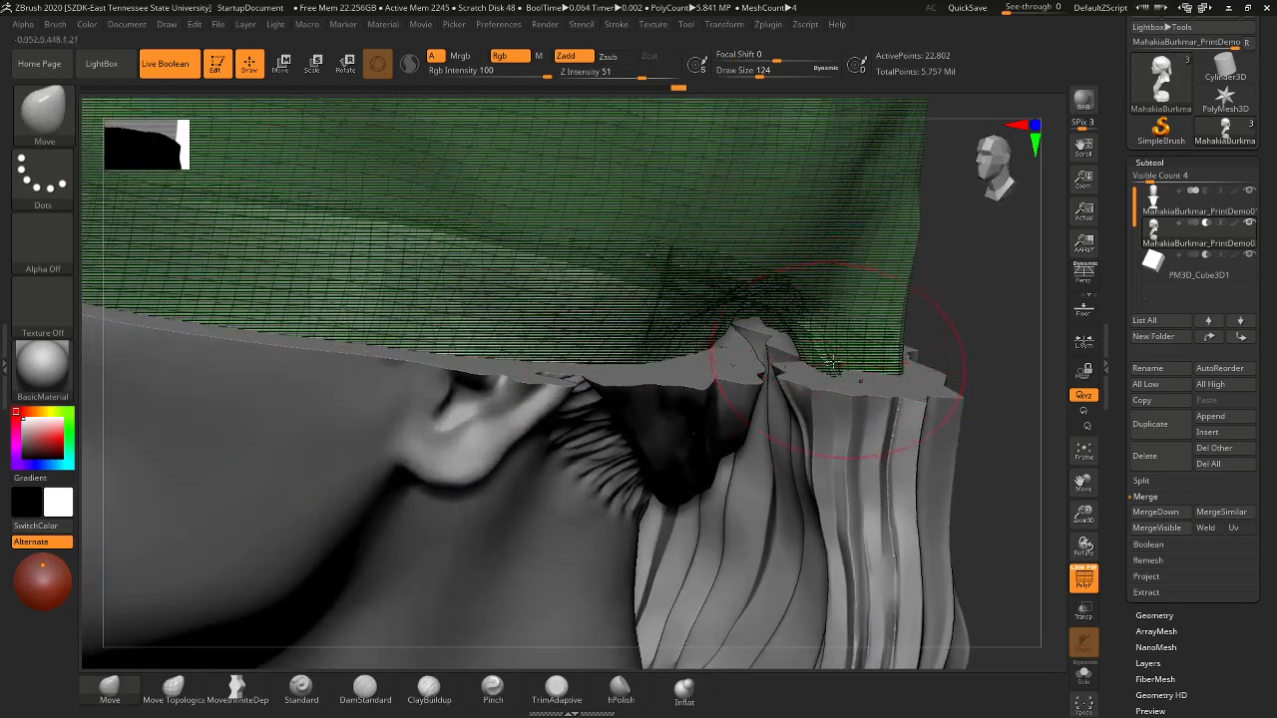
{"action": "left_click_drag", "start_coordinate": [801, 361], "coordinate": [827, 352]}
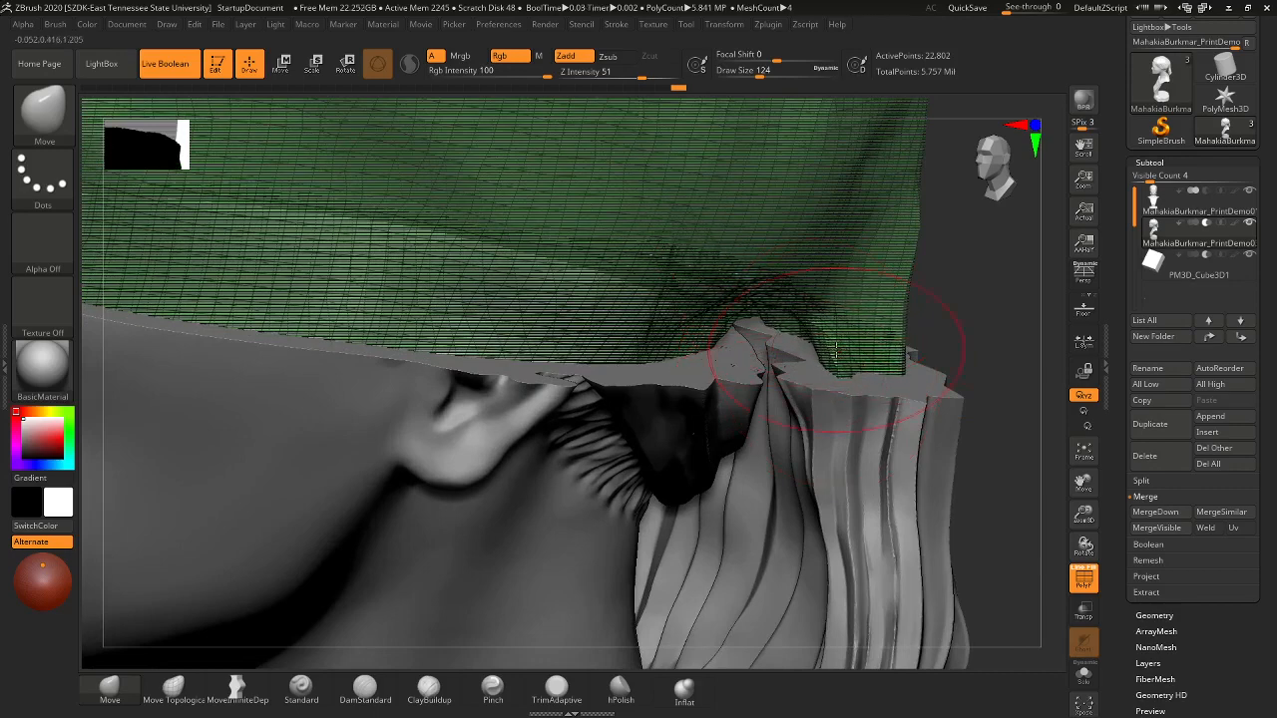
{"action": "mouse_move", "coordinate": [1006, 353]}
{"action": "left_mouse_down"}
{"action": "mouse_move", "coordinate": [966, 377]}
{"action": "mouse_move", "coordinate": [982, 457]}
{"action": "mouse_move", "coordinate": [827, 440]}
{"action": "left_mouse_up"}
{"action": "key", "text": "s"}
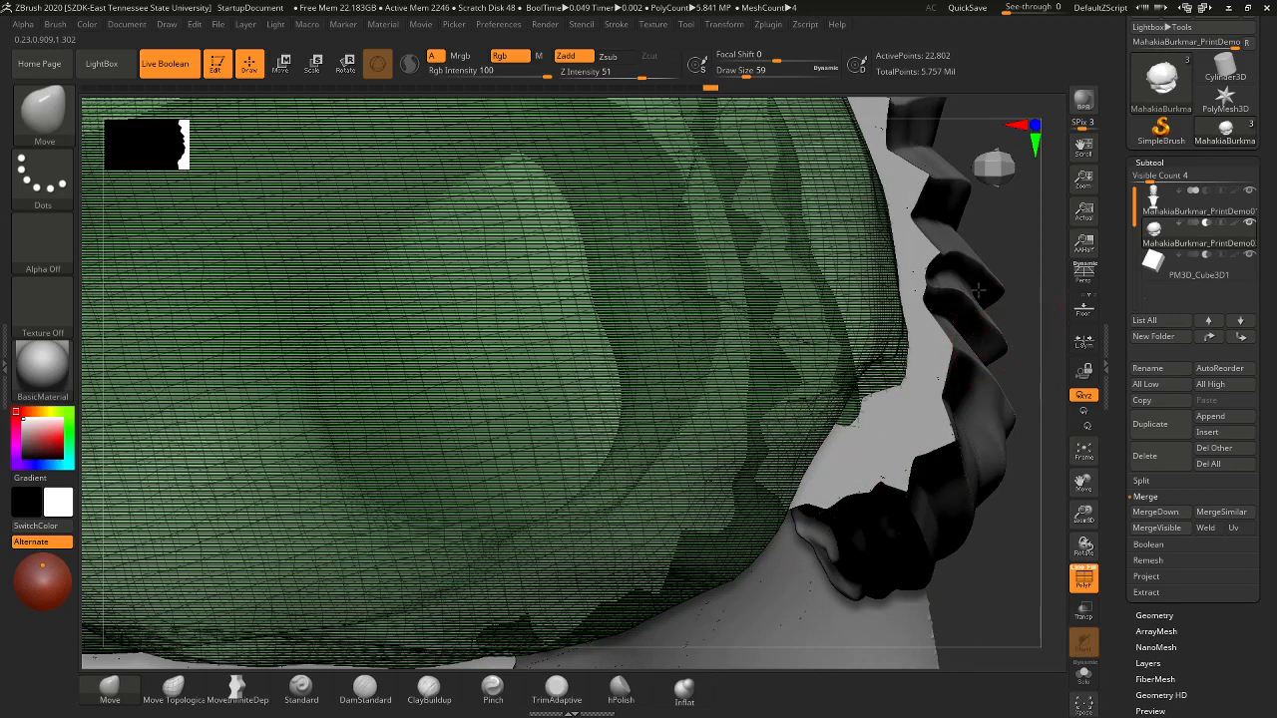
{"action": "key", "text": "f"}
{"action": "left_click_drag", "start_coordinate": [921, 442], "coordinate": [894, 247]}
- Select PM3D_Cube3D1, nudge it down with the Move gizmo, and hide the wireframe to see the cut
{"action": "left_click", "coordinate": [1209, 272]}
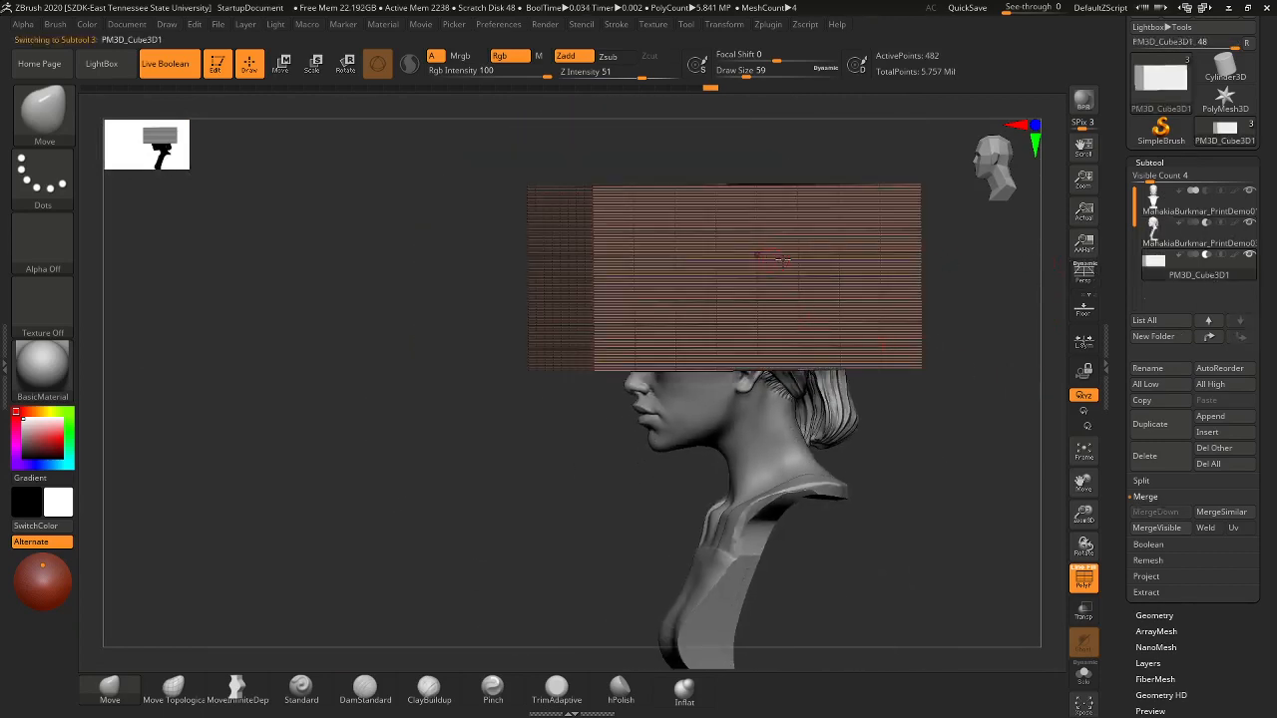
{"action": "key", "text": "w"}
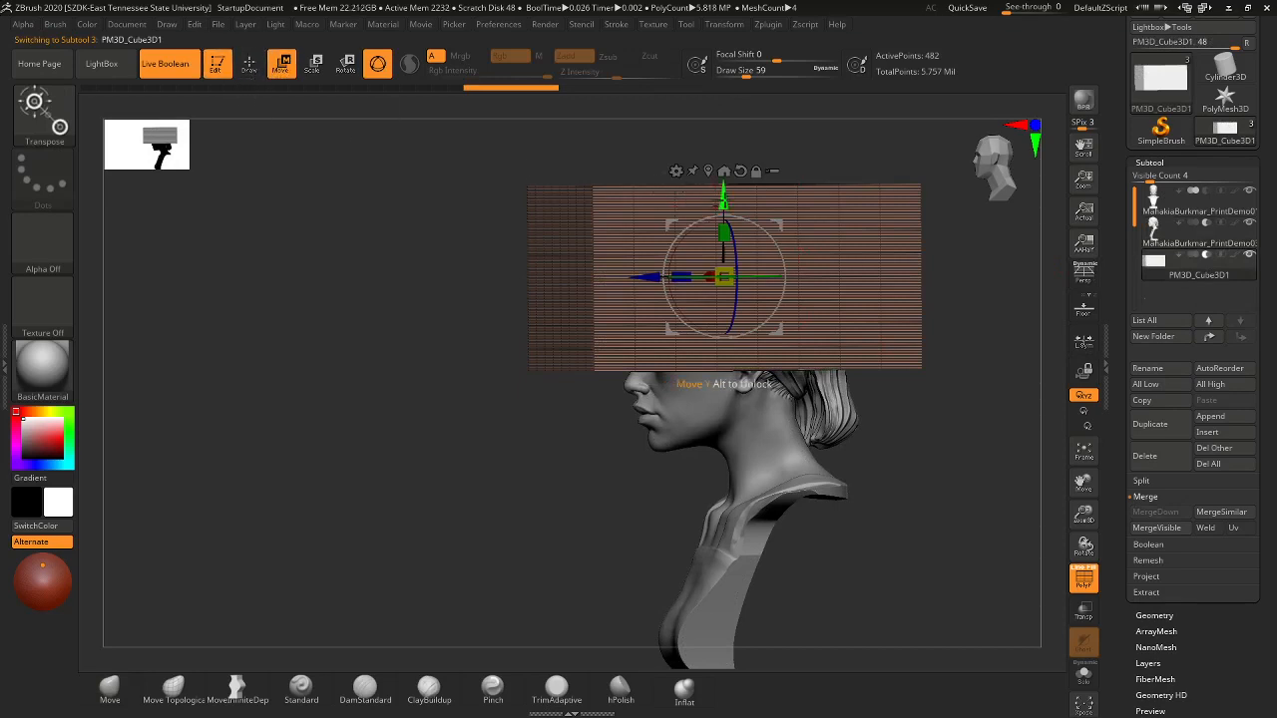
{"action": "left_click_drag", "start_coordinate": [723, 200], "coordinate": [723, 224]}
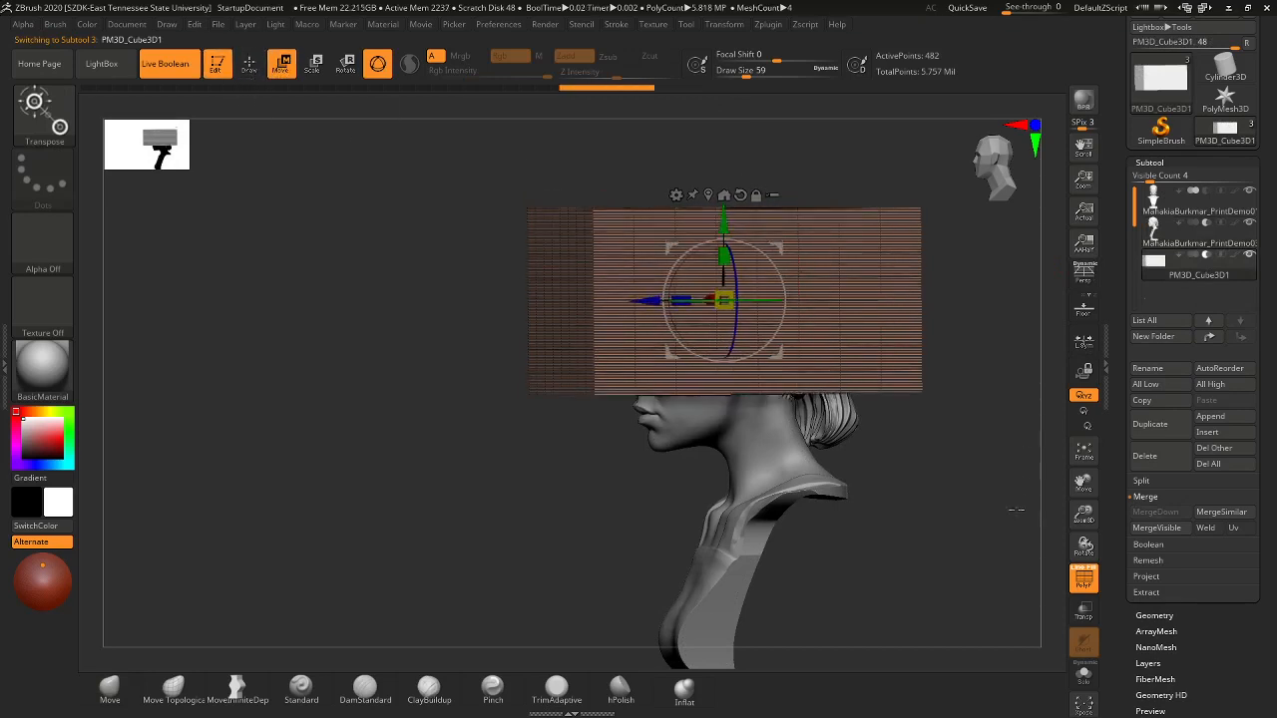
{"action": "left_click", "coordinate": [1084, 581]}
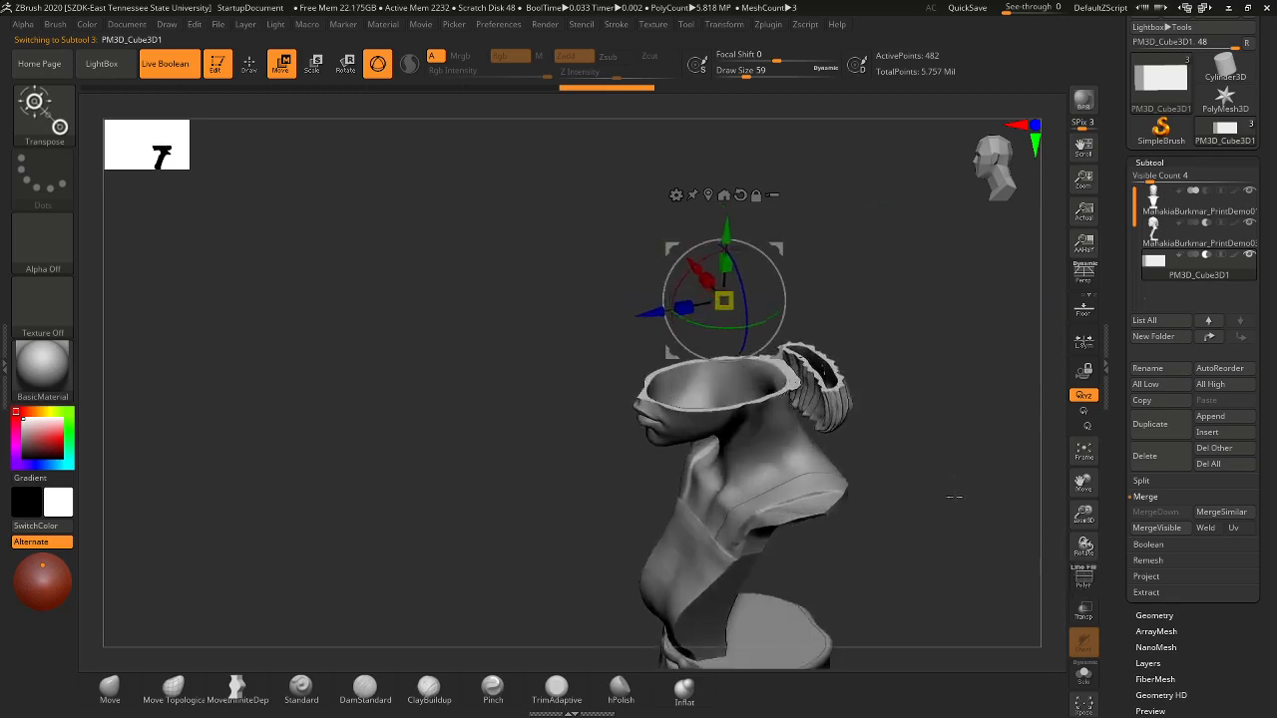
{"action": "left_click_drag", "start_coordinate": [955, 497], "coordinate": [935, 543]}
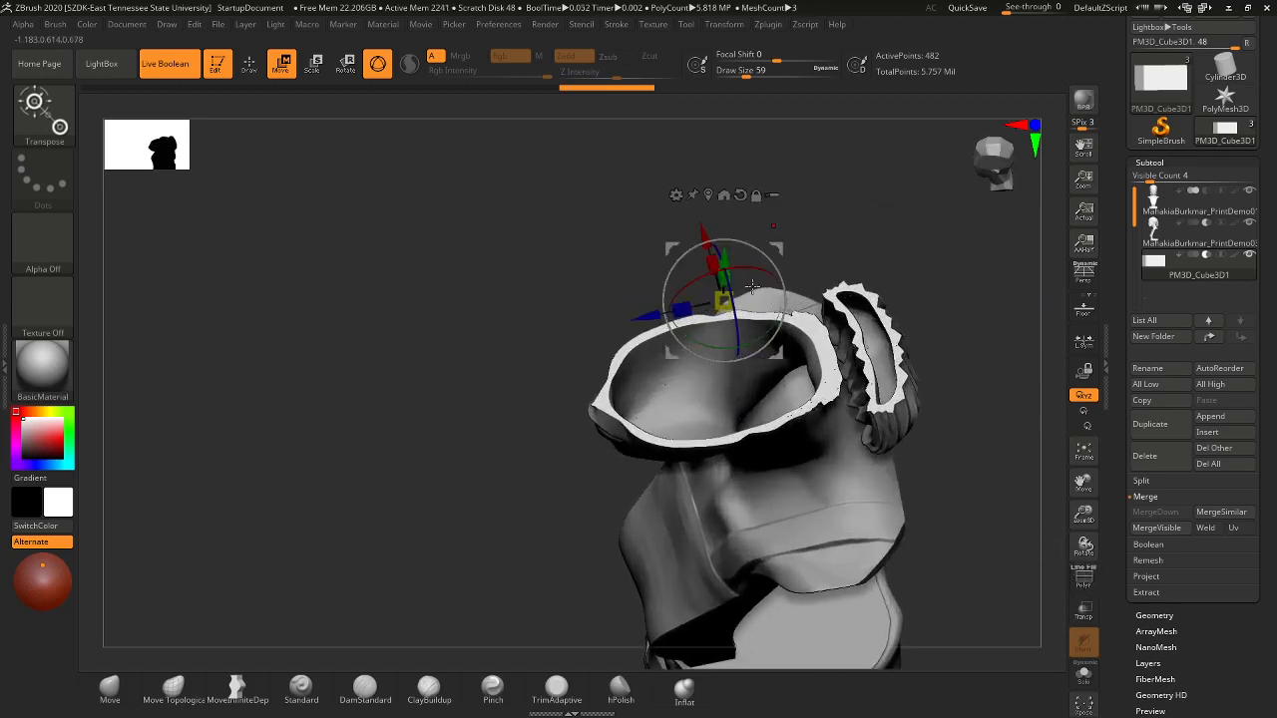
- Lower the cutter further into the head to widen the hollow rim and turn PolyF back on
{"action": "left_click_drag", "start_coordinate": [725, 265], "coordinate": [727, 263]}
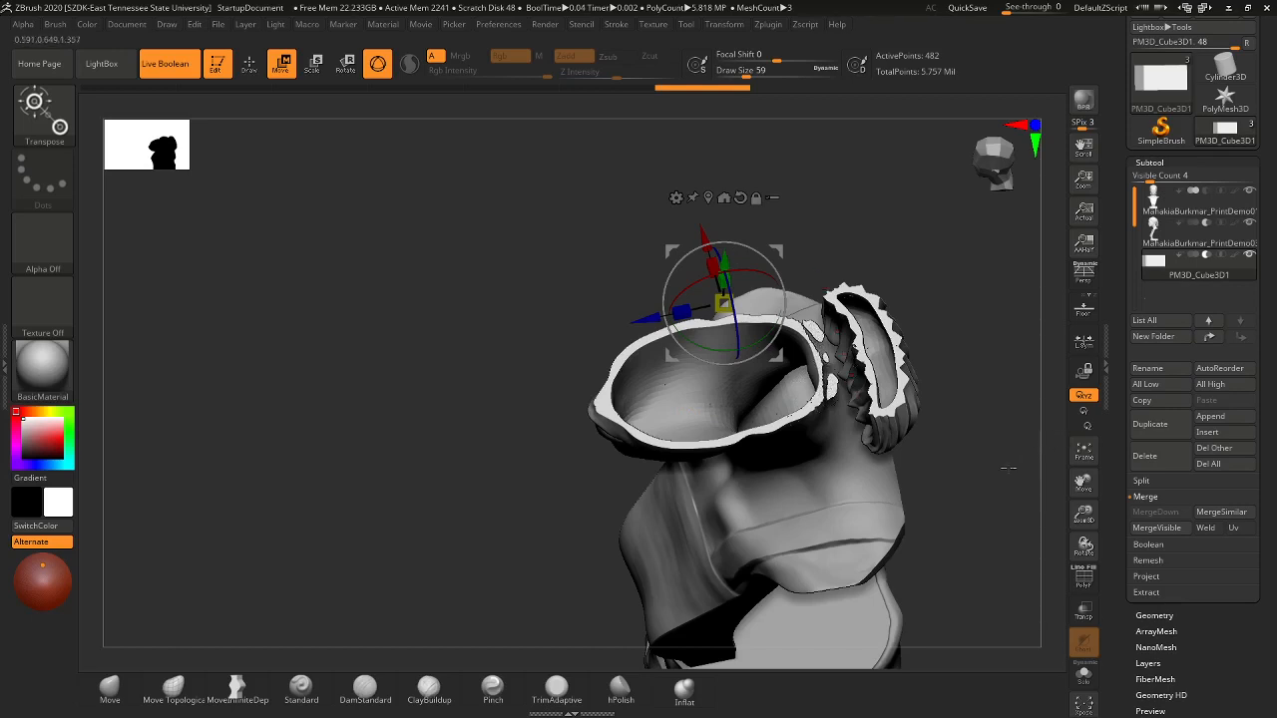
{"action": "left_click_drag", "start_coordinate": [1008, 467], "coordinate": [862, 392]}
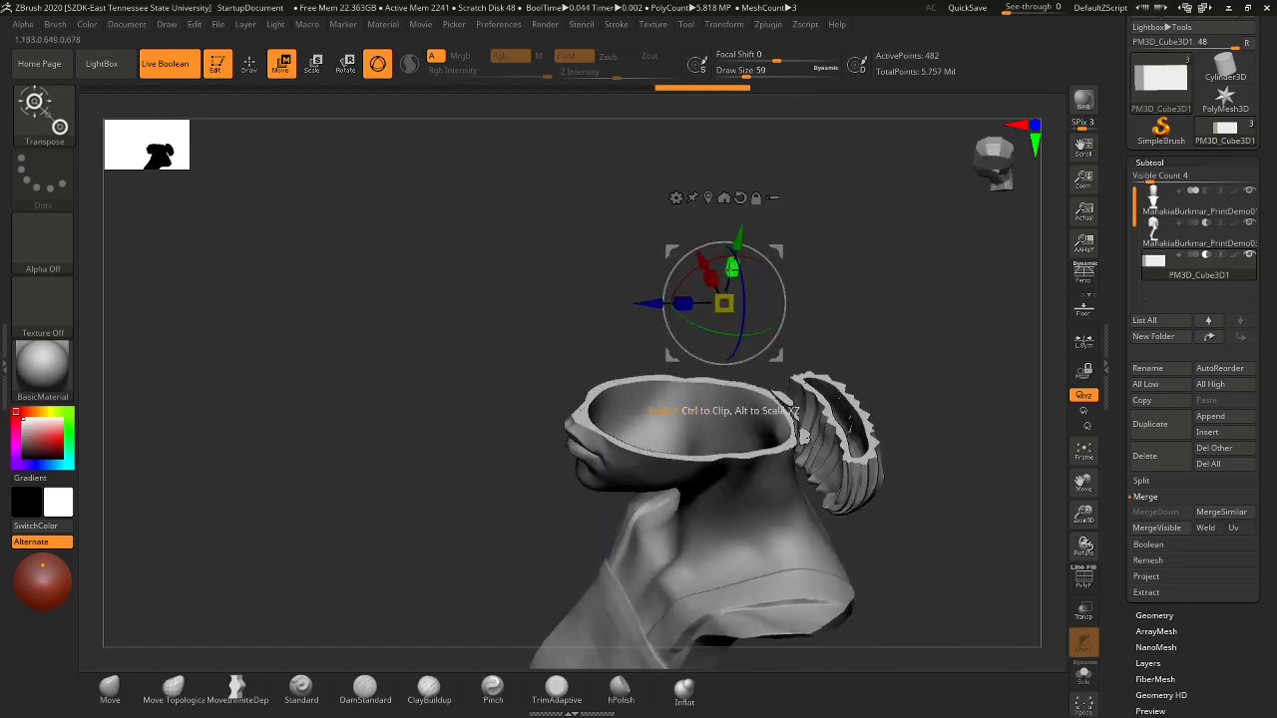
{"action": "left_click_drag", "start_coordinate": [738, 244], "coordinate": [727, 290]}
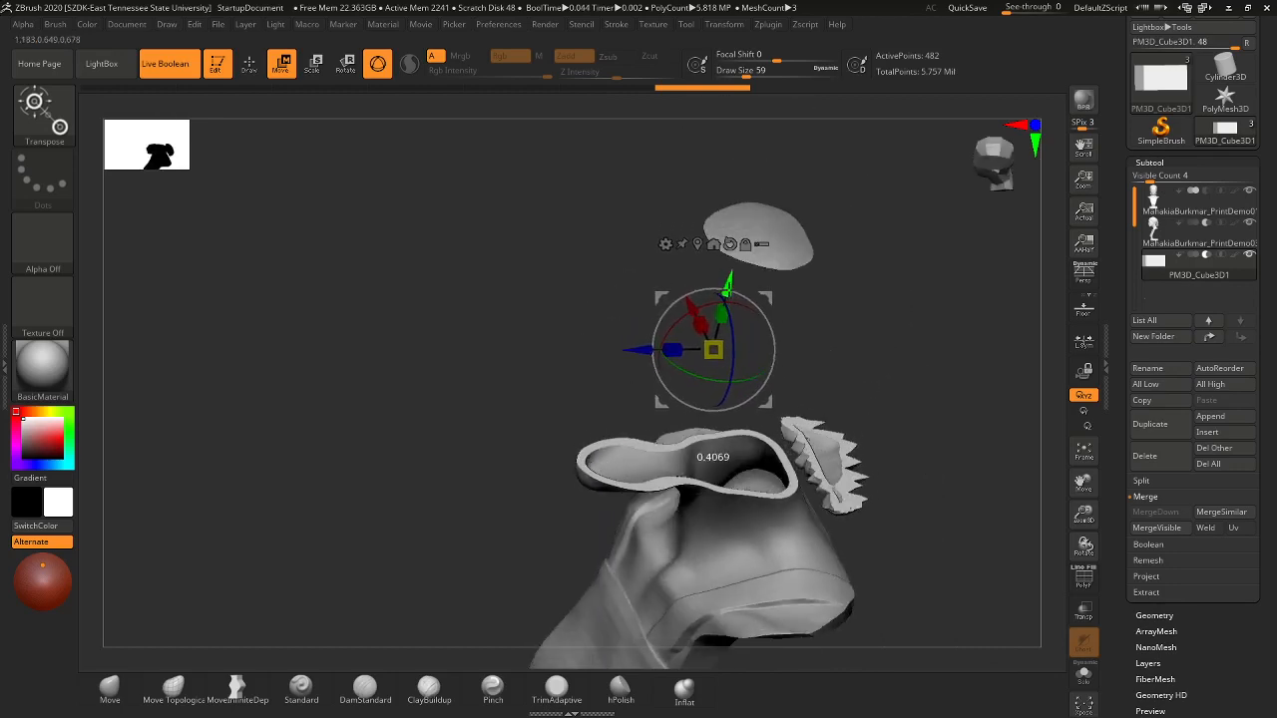
{"action": "left_click_drag", "start_coordinate": [864, 350], "coordinate": [894, 413]}
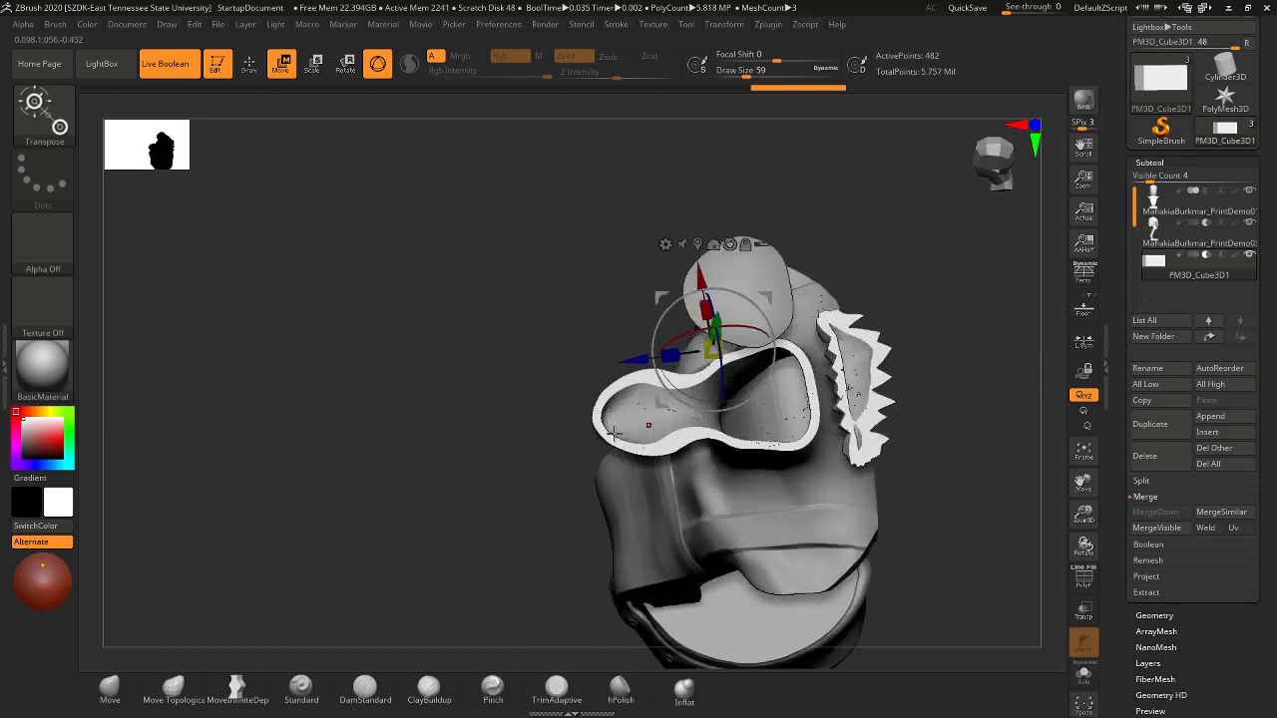
{"action": "left_click_drag", "start_coordinate": [547, 489], "coordinate": [550, 564], "text": "alt"}
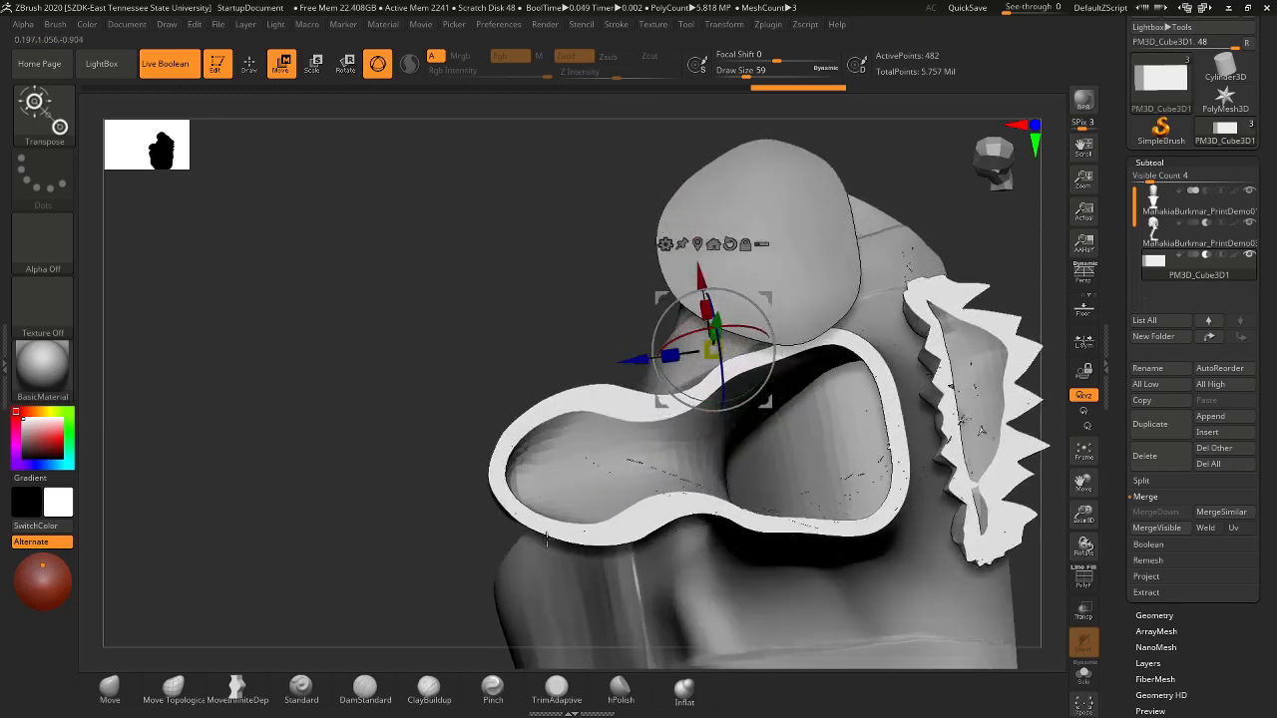
{"action": "left_click", "coordinate": [1085, 577]}
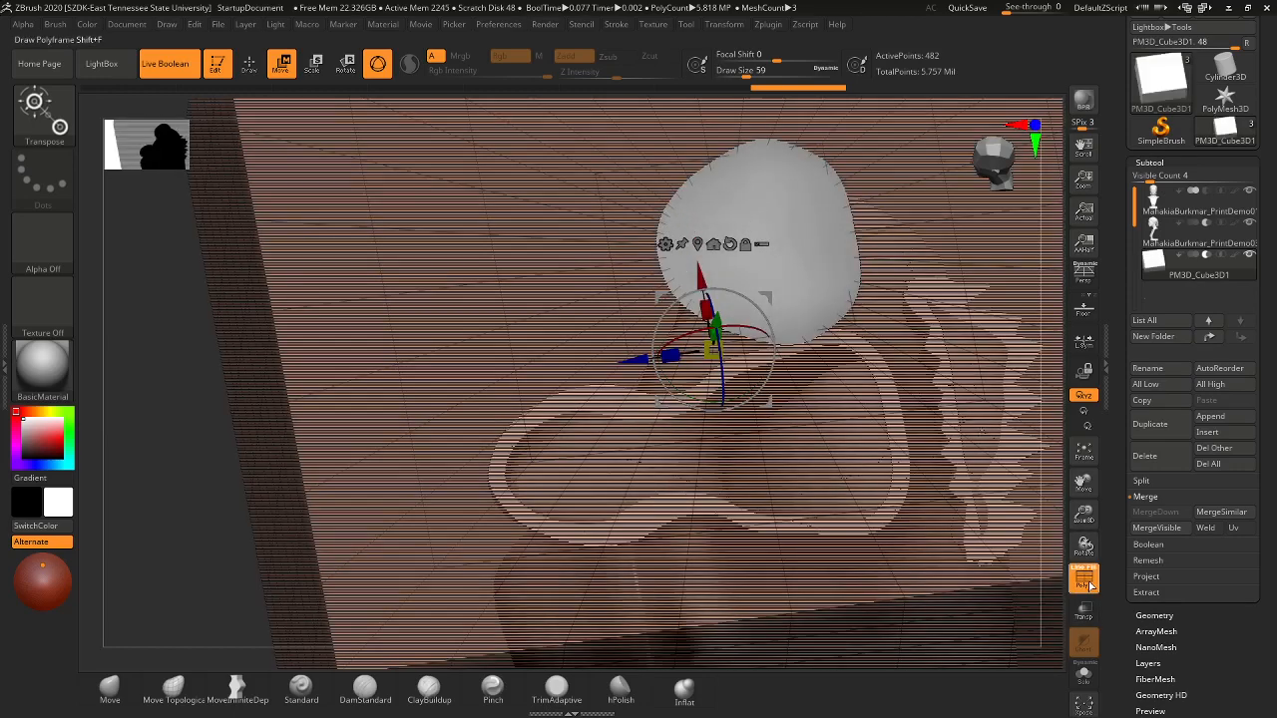
- Select subtool 2, set Draw Size to 167, and lift the bandana's lower front edge
{"action": "left_click", "coordinate": [1210, 238]}
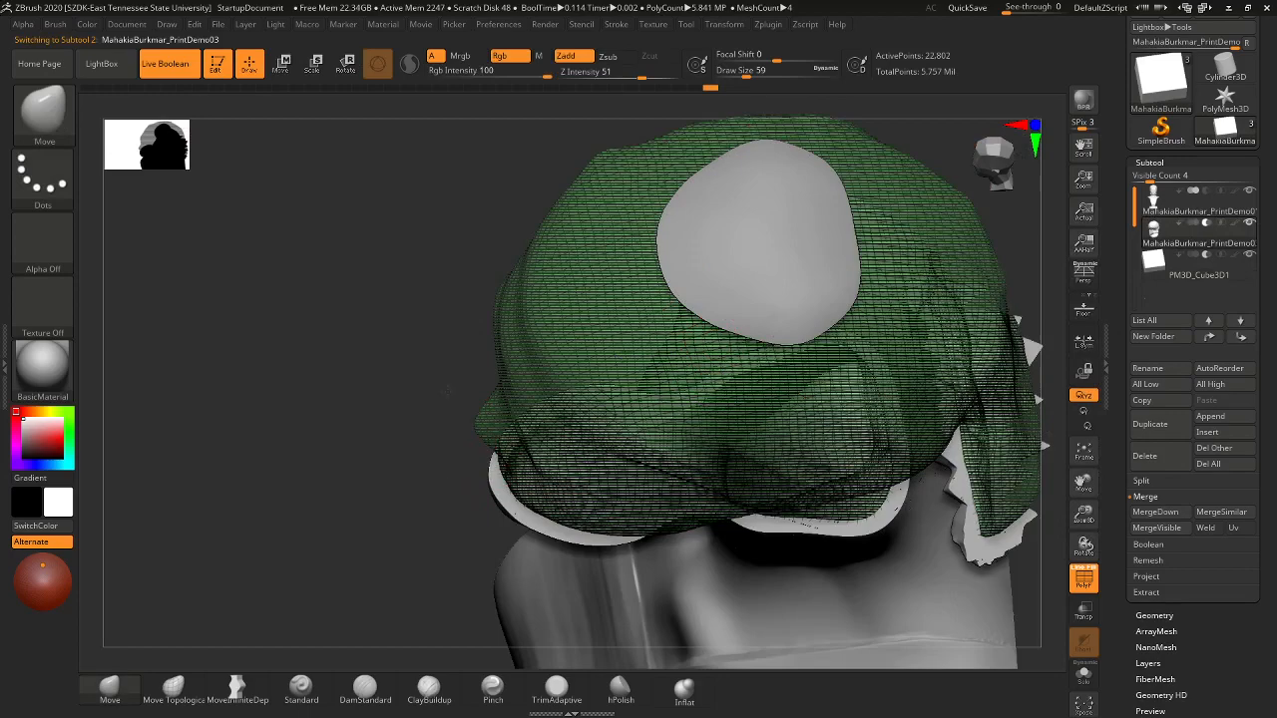
{"action": "left_click_drag", "start_coordinate": [413, 576], "coordinate": [412, 441], "text": "alt"}
{"action": "left_click_drag", "start_coordinate": [408, 396], "coordinate": [410, 529], "text": "alt"}
{"action": "left_click_drag", "start_coordinate": [412, 439], "coordinate": [452, 431]}
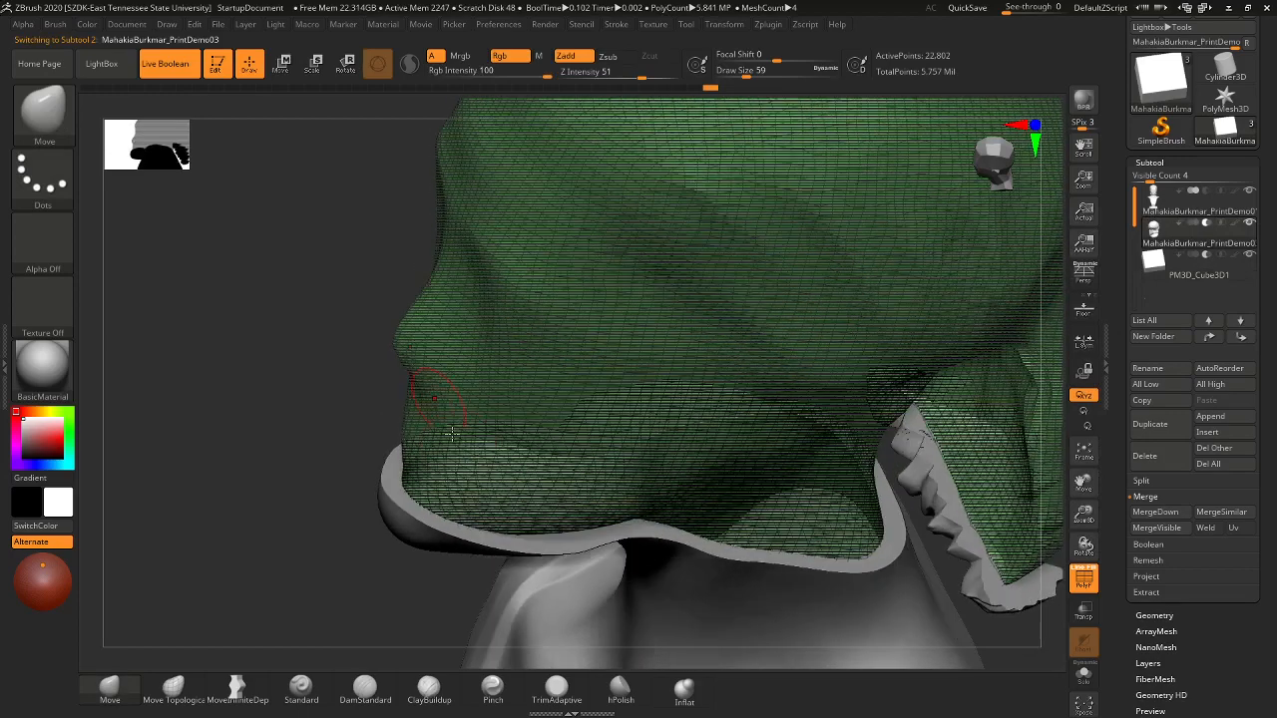
{"action": "key", "text": "s"}
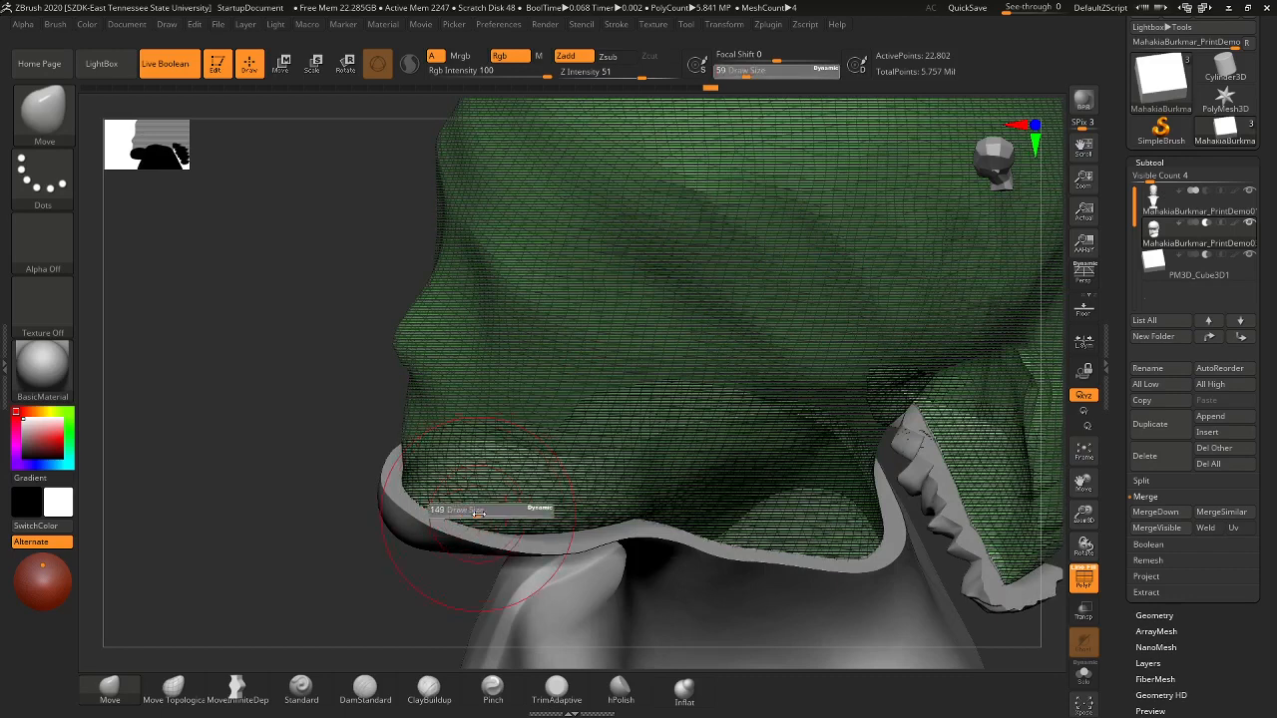
{"action": "left_click", "coordinate": [479, 513]}
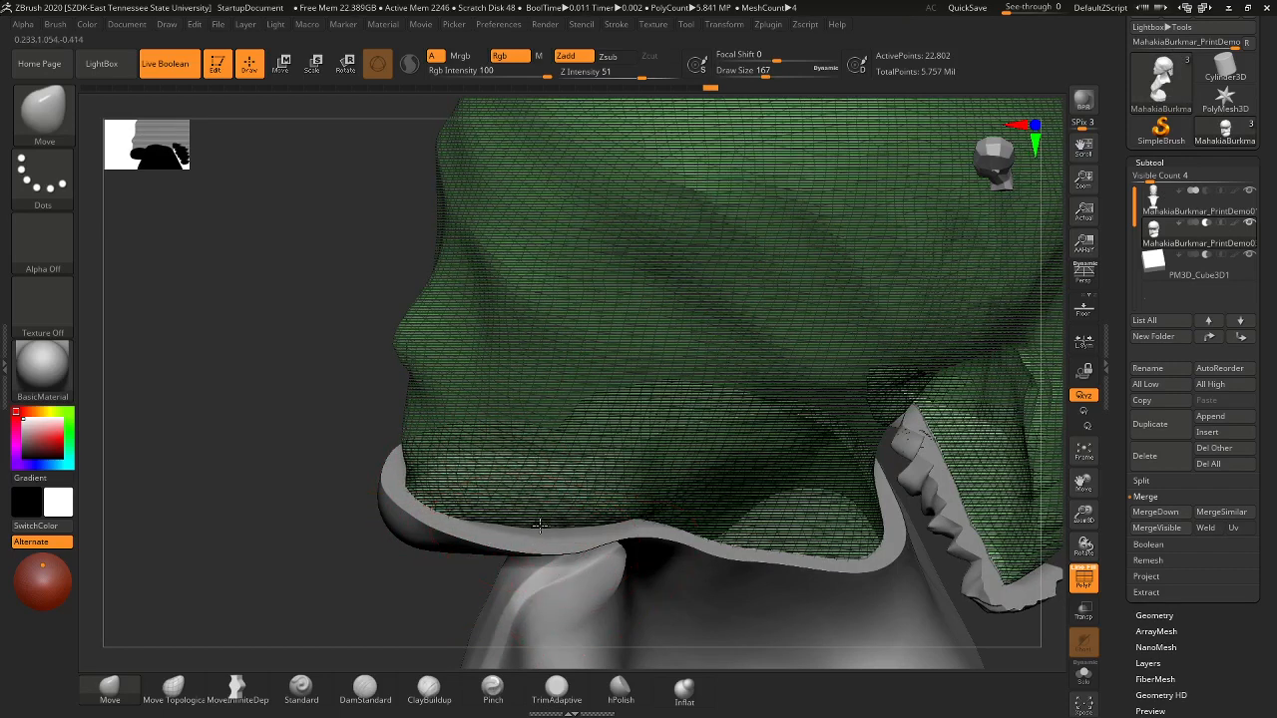
{"action": "left_click_drag", "start_coordinate": [446, 515], "coordinate": [457, 500]}
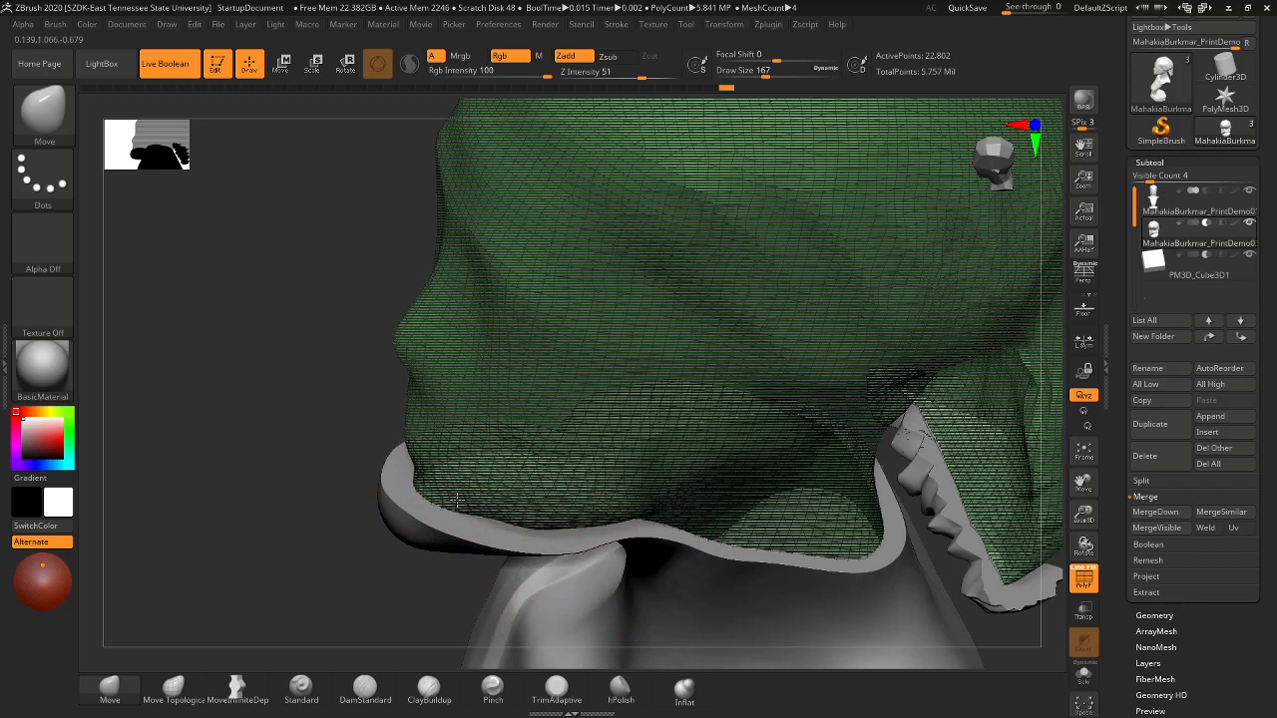
{"action": "left_click_drag", "start_coordinate": [722, 534], "coordinate": [725, 516]}
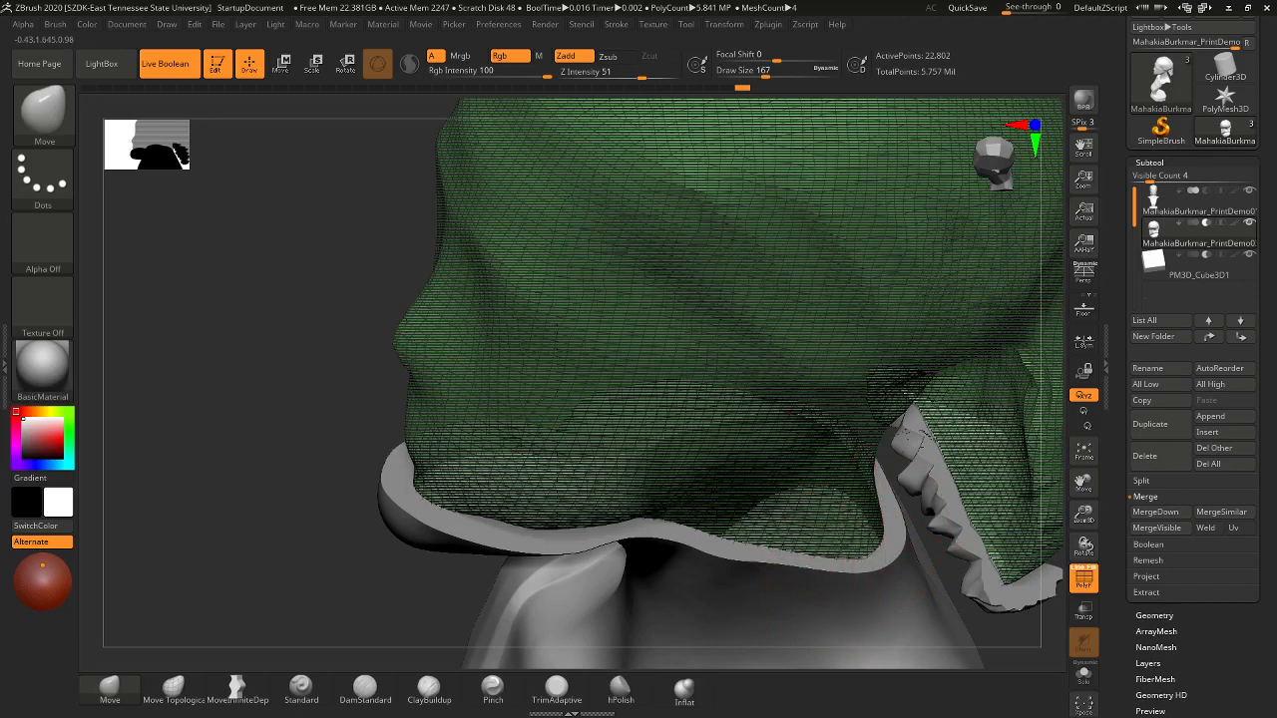
- Check the bandana from several angles and reshape the shoulder so its groove is continuous
{"action": "mouse_move", "coordinate": [906, 643]}
{"action": "left_mouse_down"}
{"action": "mouse_move", "coordinate": [972, 599]}
{"action": "mouse_move", "coordinate": [959, 623]}
{"action": "left_mouse_up"}
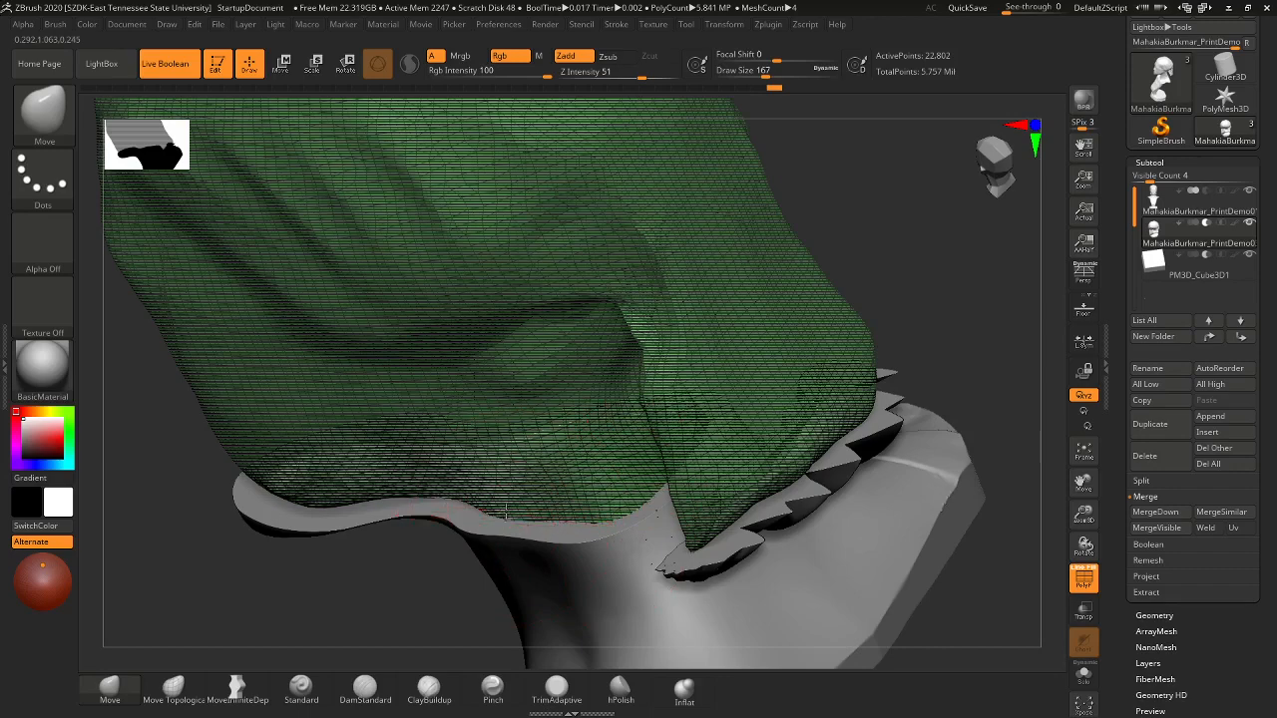
{"action": "left_click_drag", "start_coordinate": [972, 615], "coordinate": [1000, 567]}
{"action": "left_click_drag", "start_coordinate": [855, 465], "coordinate": [818, 509], "text": "alt"}
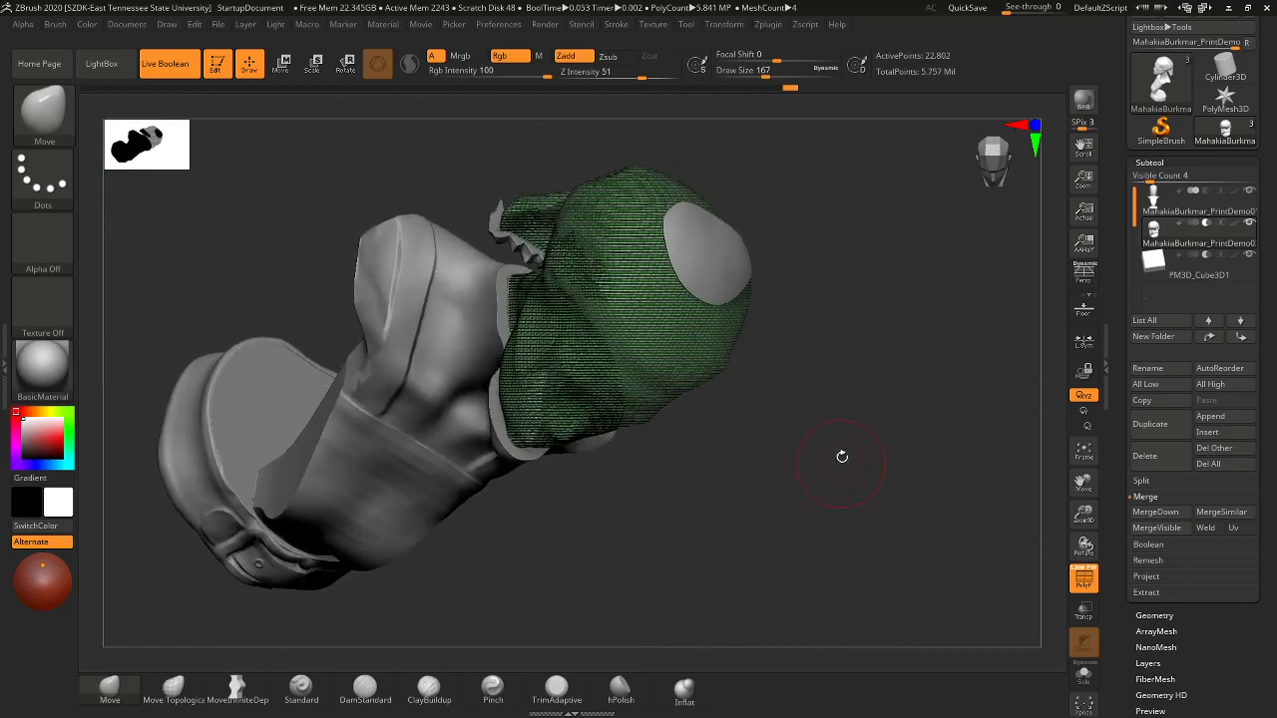
{"action": "left_click_drag", "start_coordinate": [821, 438], "coordinate": [777, 536]}
{"action": "left_click_drag", "start_coordinate": [842, 314], "coordinate": [799, 340]}
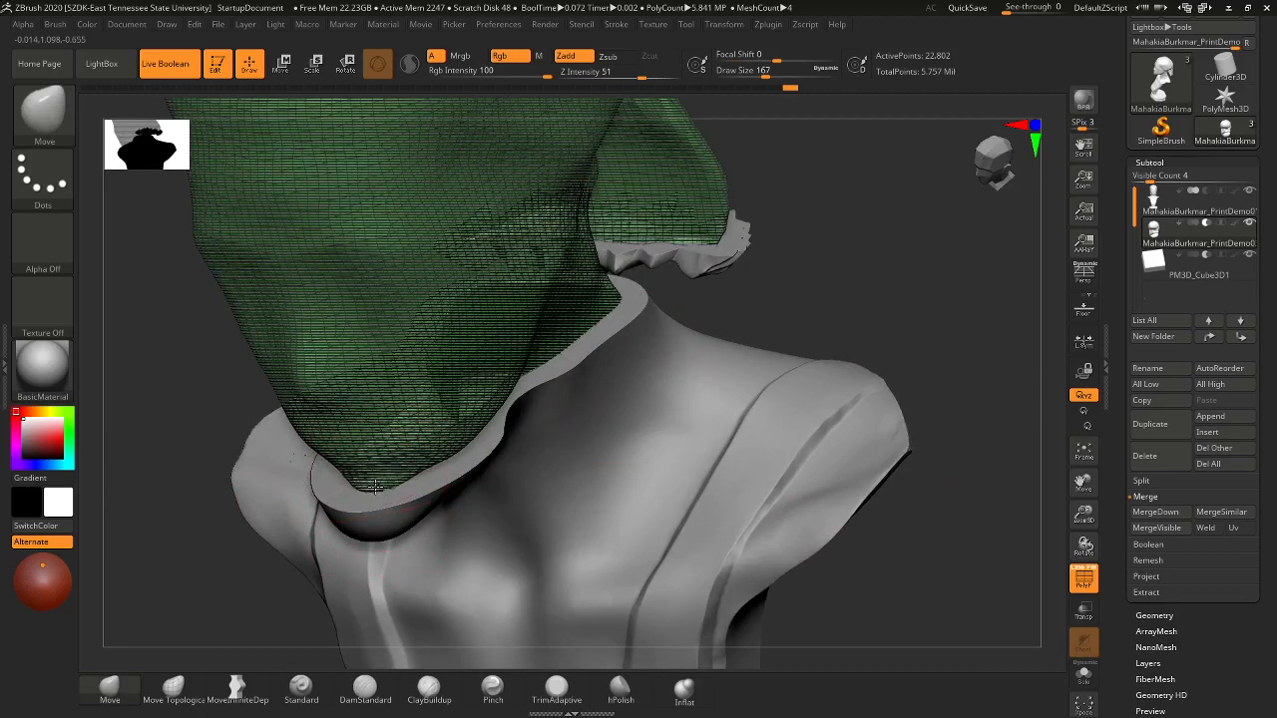
{"action": "mouse_move", "coordinate": [854, 311]}
{"action": "left_mouse_down"}
{"action": "mouse_move", "coordinate": [849, 205]}
{"action": "mouse_move", "coordinate": [849, 370]}
{"action": "mouse_move", "coordinate": [870, 190]}
{"action": "mouse_move", "coordinate": [878, 331]}
{"action": "mouse_move", "coordinate": [845, 382]}
{"action": "left_mouse_up"}
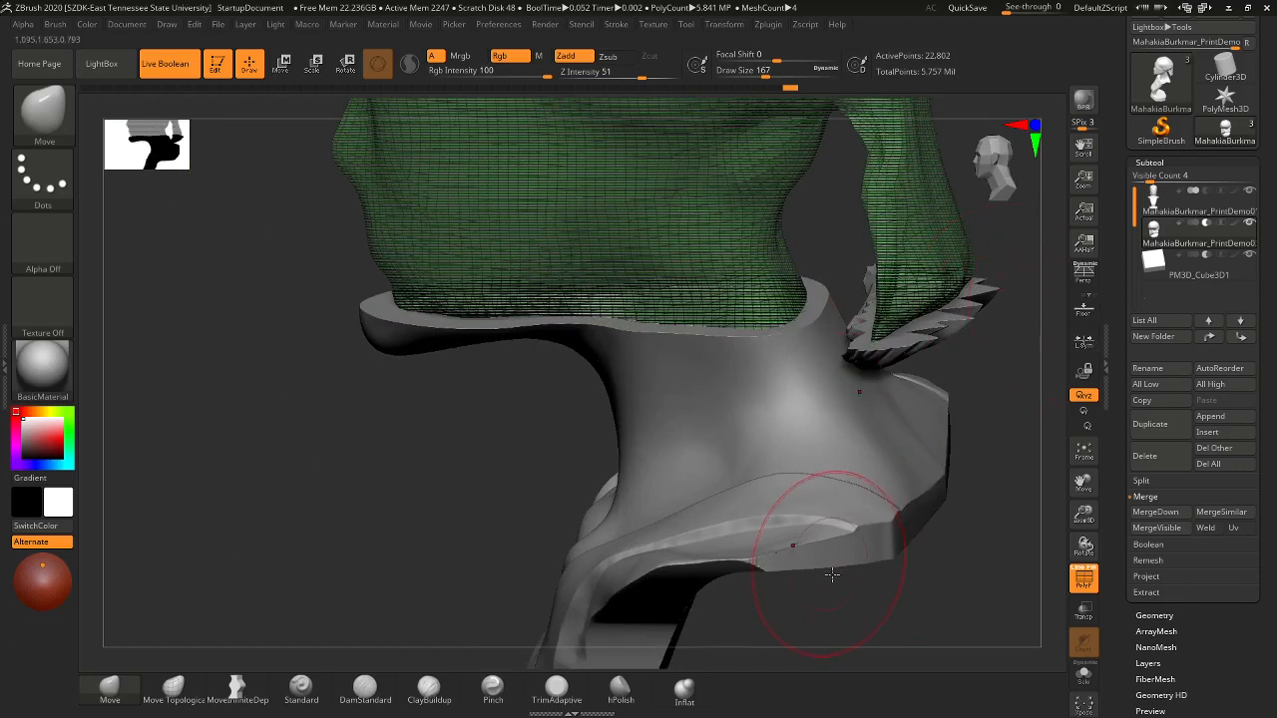
{"action": "mouse_move", "coordinate": [882, 596]}
{"action": "left_mouse_down", "text": "alt"}
{"action": "mouse_move", "coordinate": [823, 423]}
{"action": "mouse_move", "coordinate": [787, 534]}
{"action": "mouse_move", "coordinate": [700, 519]}
{"action": "left_mouse_up", "text": "alt"}
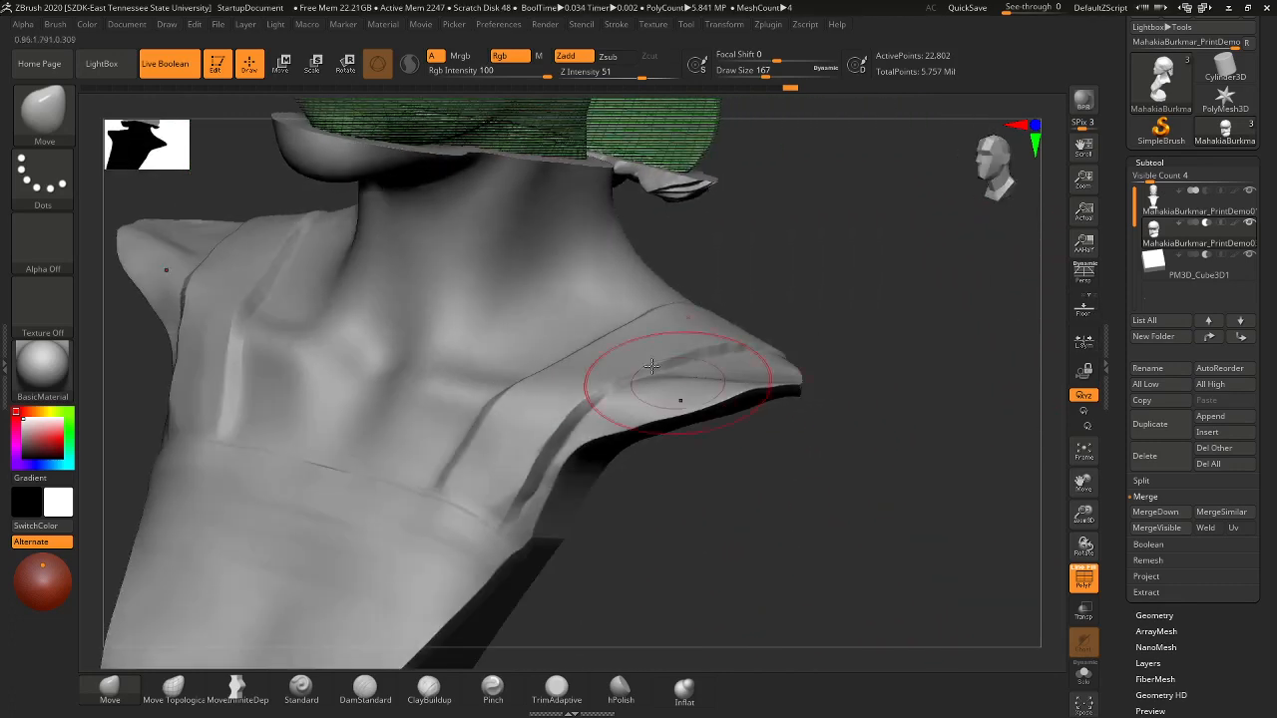
{"action": "left_click_drag", "start_coordinate": [619, 397], "coordinate": [644, 382]}
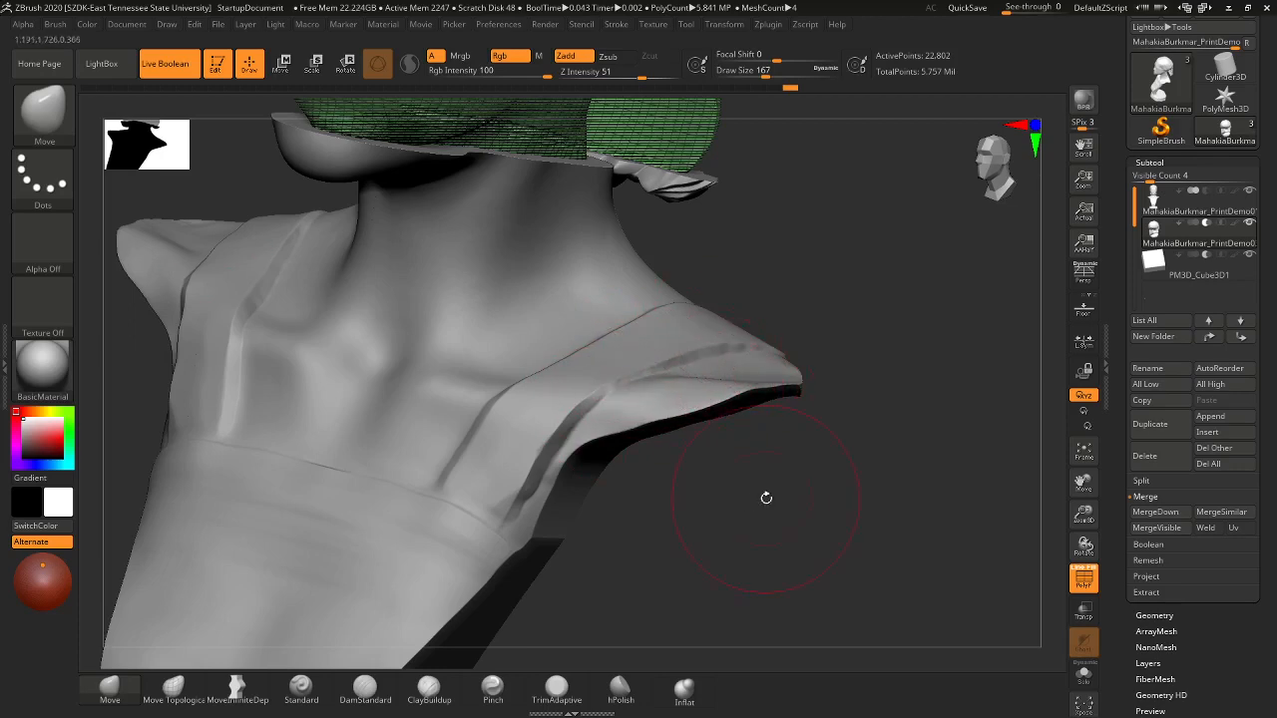
- Select the PM3D_Cube3D1 cutter, turn off PolyF, and inspect the top opening and base
{"action": "mouse_move", "coordinate": [764, 496]}
{"action": "left_mouse_down", "text": "shift"}
{"action": "mouse_move", "coordinate": [735, 496]}
{"action": "mouse_move", "coordinate": [718, 470]}
{"action": "mouse_move", "coordinate": [798, 442]}
{"action": "mouse_move", "coordinate": [795, 493]}
{"action": "mouse_move", "coordinate": [829, 550]}
{"action": "mouse_move", "coordinate": [1008, 489]}
{"action": "left_mouse_up", "text": "shift"}
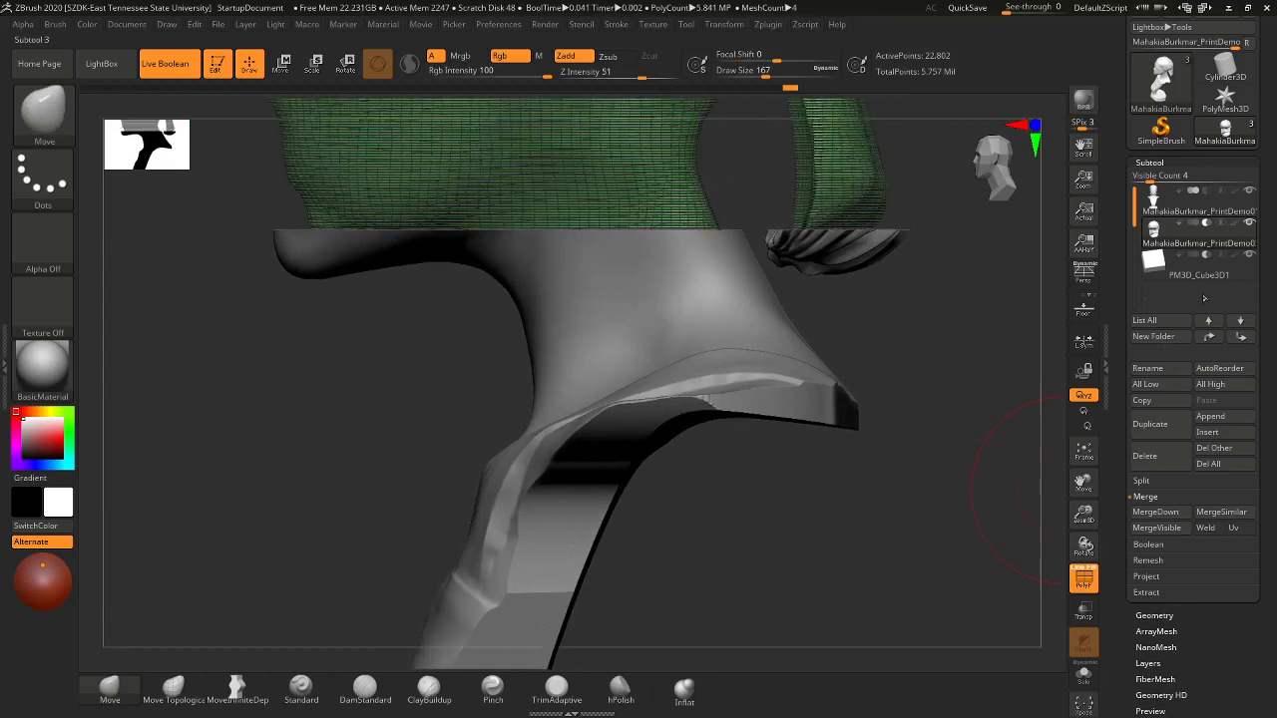
{"action": "left_click", "coordinate": [1213, 271]}
{"action": "left_click_drag", "start_coordinate": [921, 423], "coordinate": [658, 379], "text": "shift"}
{"action": "left_click", "coordinate": [1085, 578]}
{"action": "left_click_drag", "start_coordinate": [838, 440], "coordinate": [680, 385]}
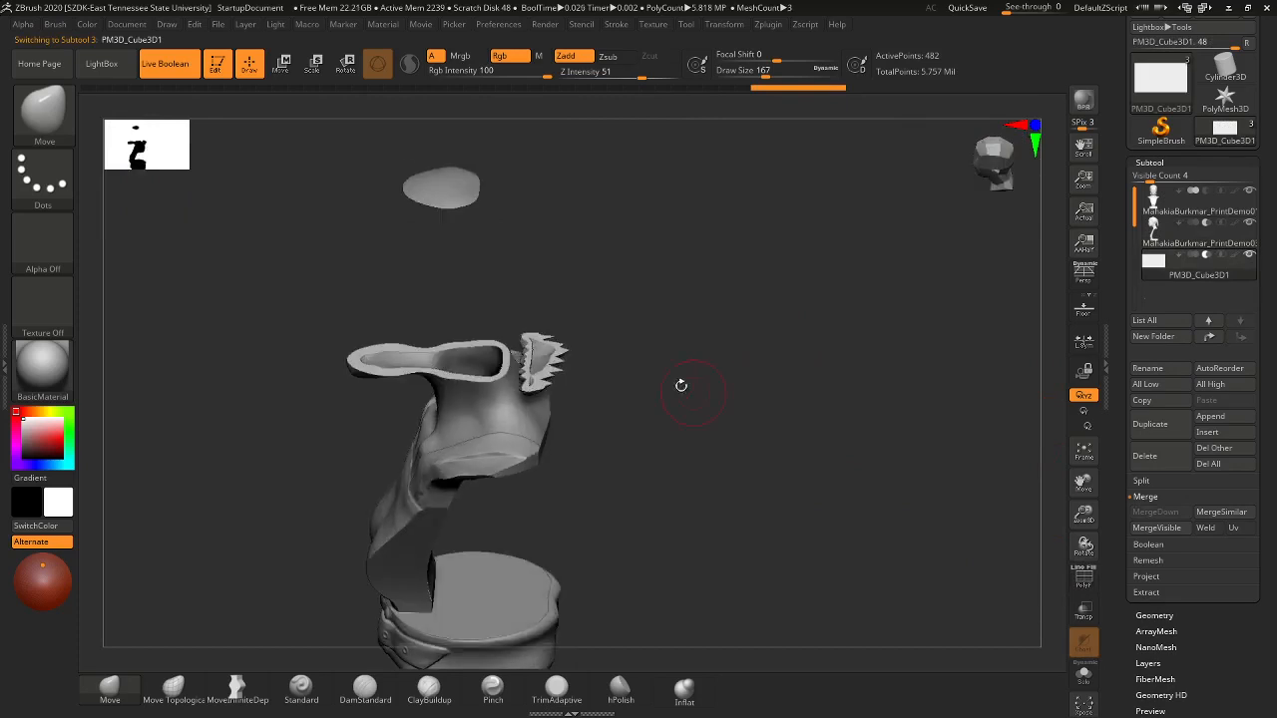
- Lower the cube cutter with the Move gizmo's green arrow to widen the head opening, then re-enable PolyF
{"action": "left_click", "coordinate": [283, 64]}
{"action": "mouse_move", "coordinate": [429, 224]}
{"action": "left_mouse_down"}
{"action": "mouse_move", "coordinate": [429, 212]}
{"action": "mouse_move", "coordinate": [429, 238]}
{"action": "left_mouse_up"}
{"action": "left_click_drag", "start_coordinate": [631, 324], "coordinate": [644, 539]}
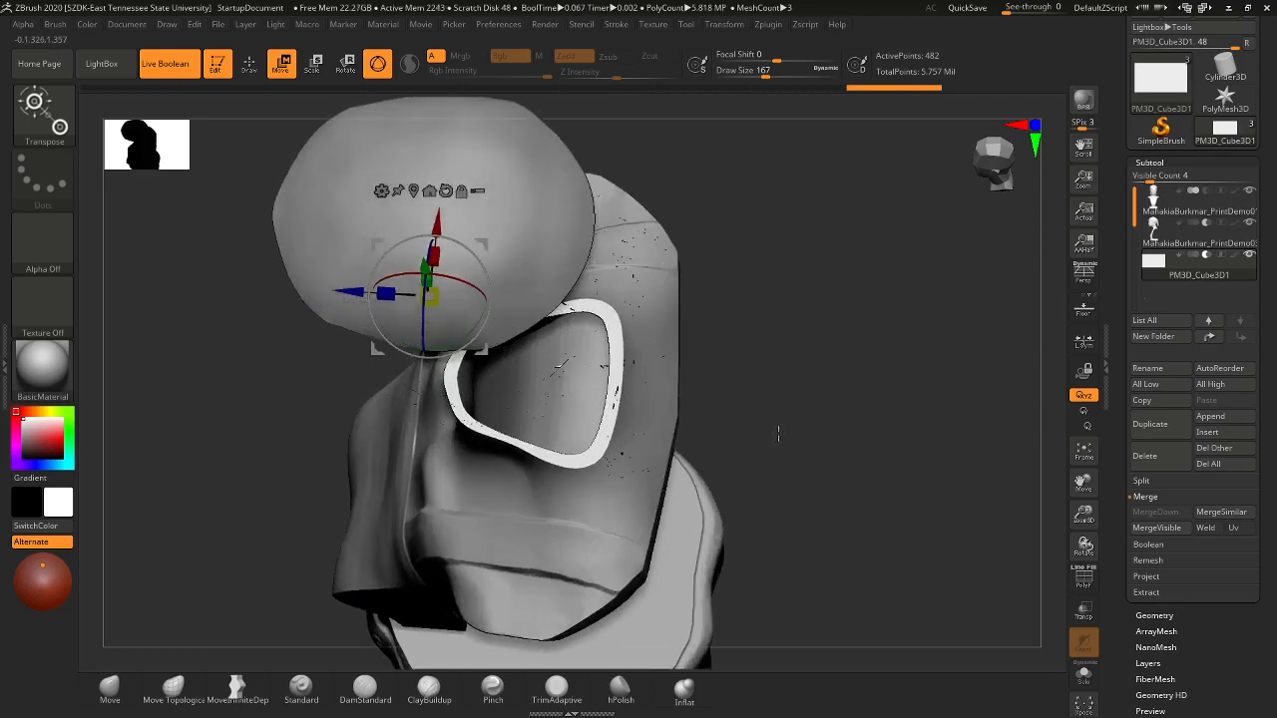
{"action": "left_click_drag", "start_coordinate": [771, 390], "coordinate": [772, 333]}
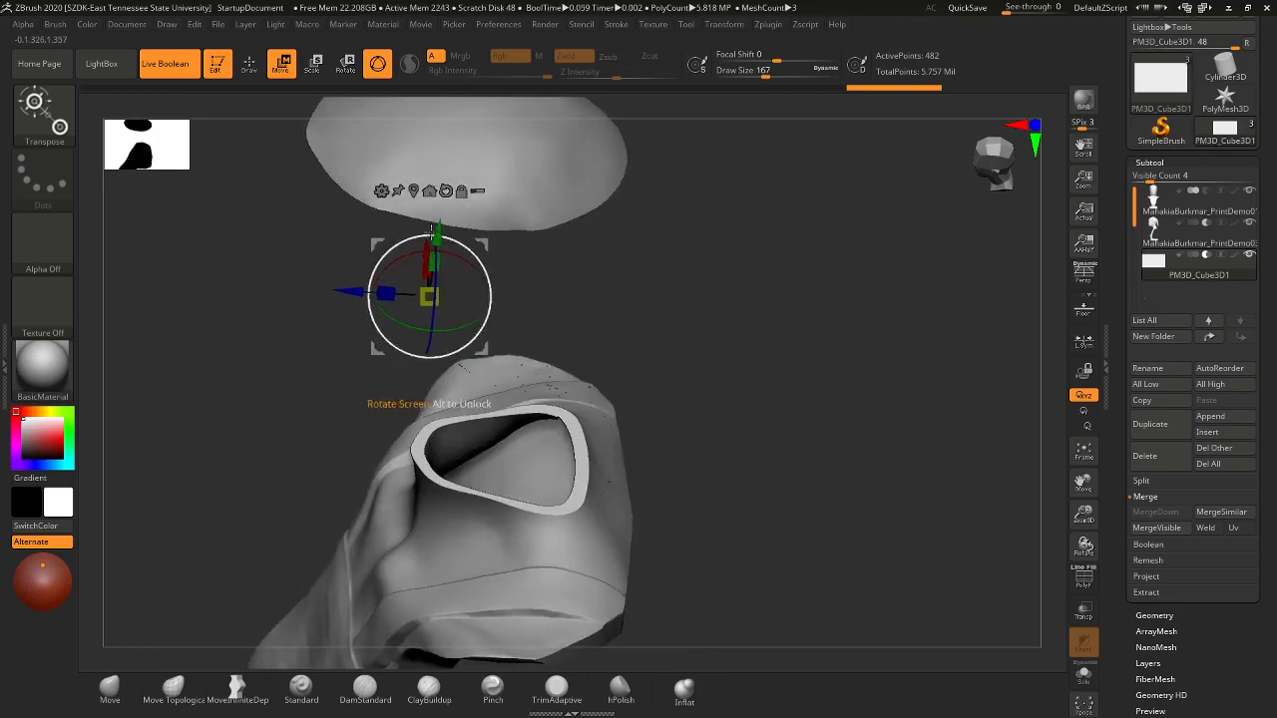
{"action": "mouse_move", "coordinate": [439, 235]}
{"action": "left_mouse_down"}
{"action": "mouse_move", "coordinate": [435, 265]}
{"action": "mouse_move", "coordinate": [439, 232]}
{"action": "left_mouse_up"}
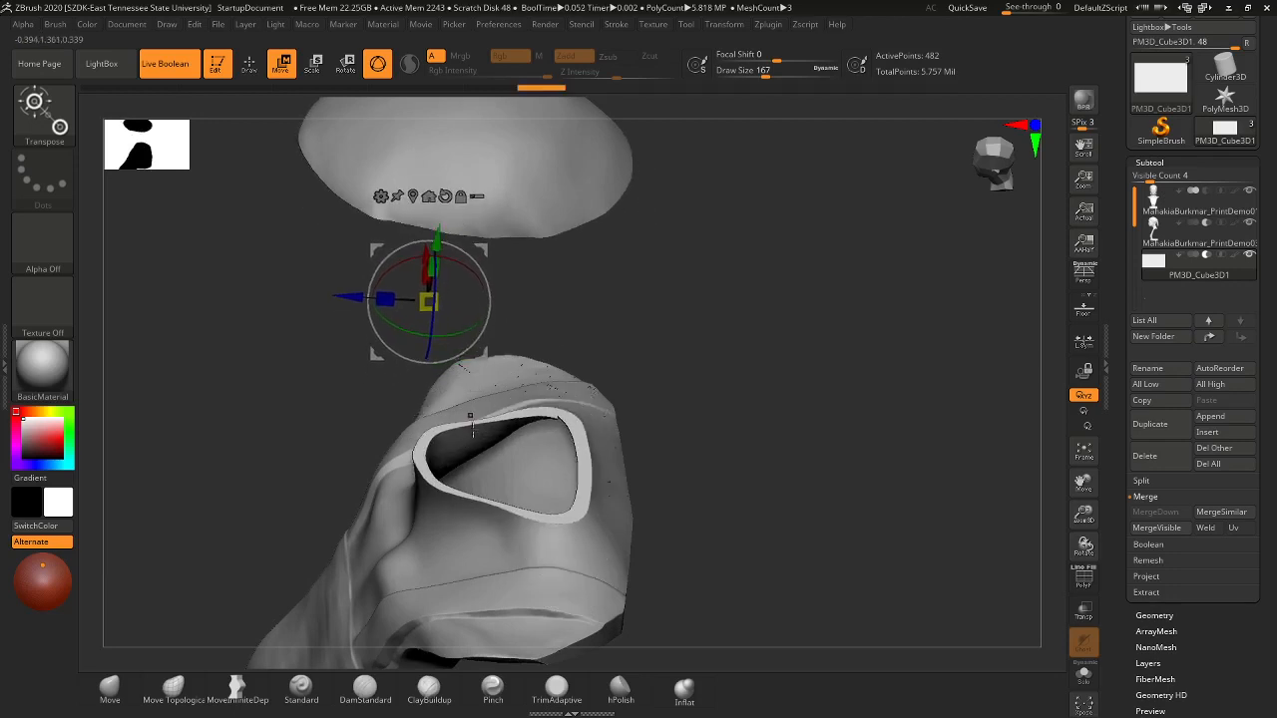
{"action": "left_click_drag", "start_coordinate": [677, 338], "coordinate": [632, 445]}
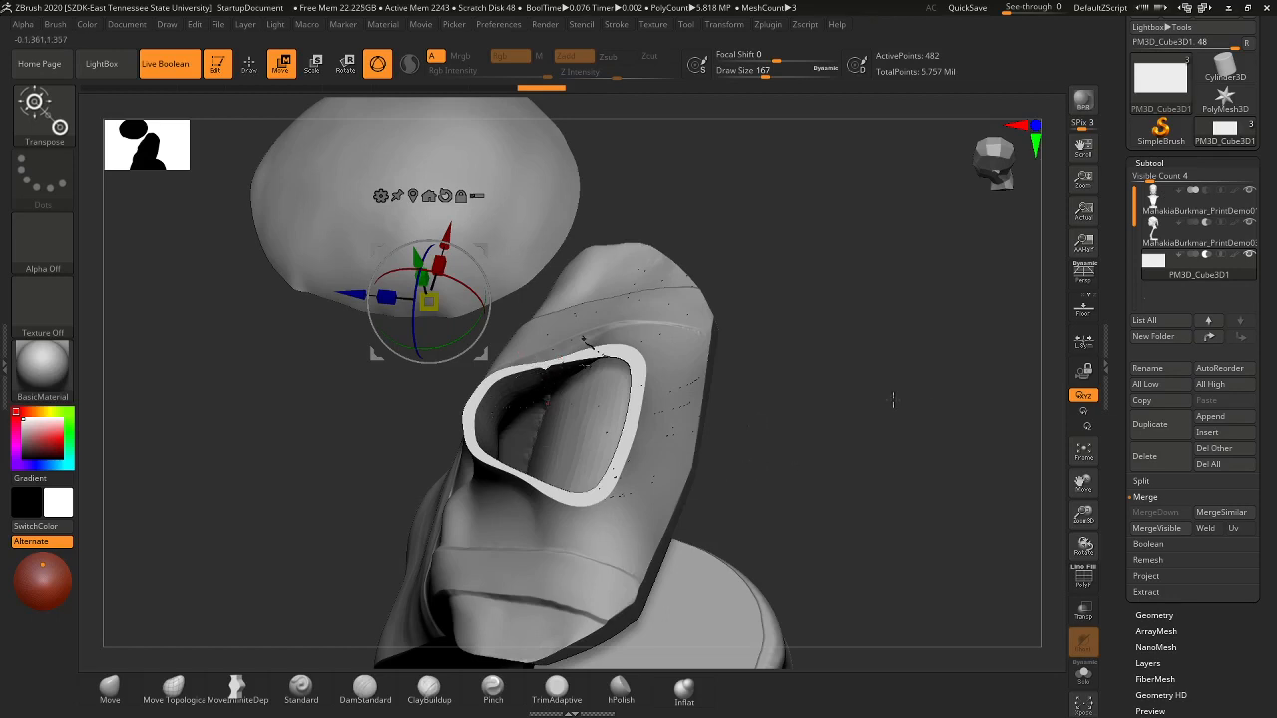
{"action": "left_click", "coordinate": [1085, 590]}
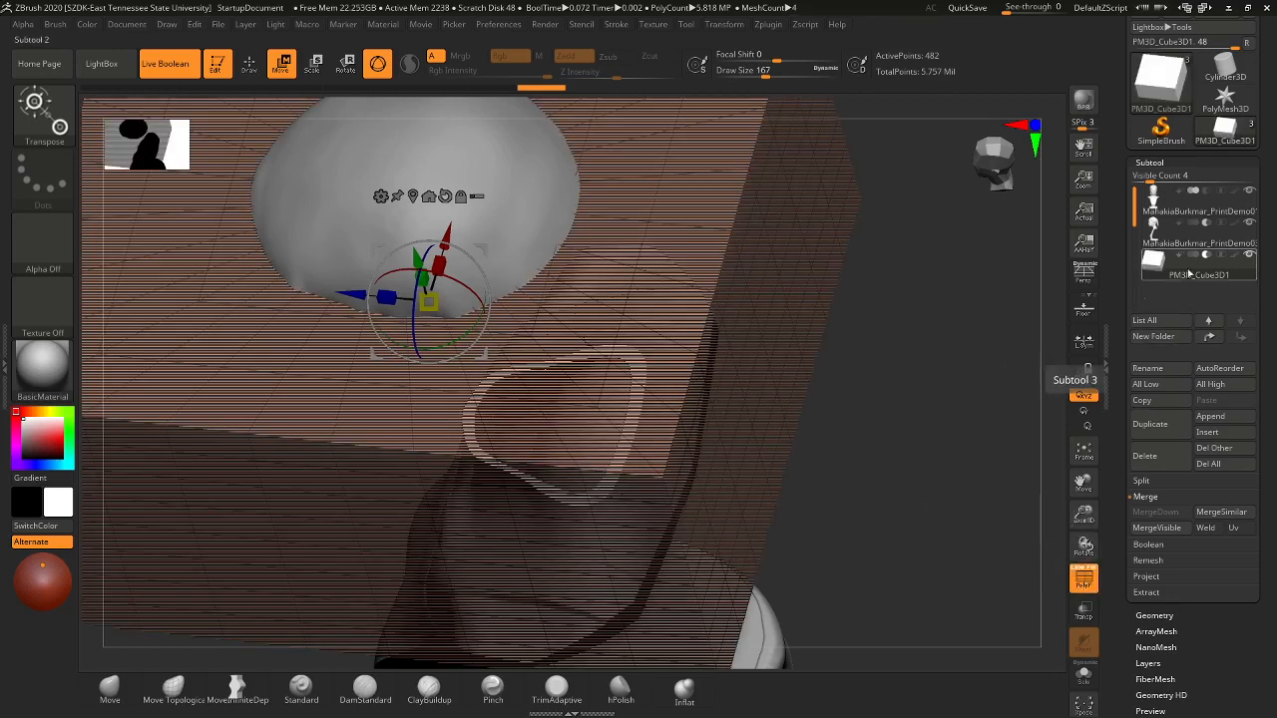
- Select the bandana subtool, pick the Move brush, and shrink the brush size to 202
{"action": "left_click", "coordinate": [1191, 239]}
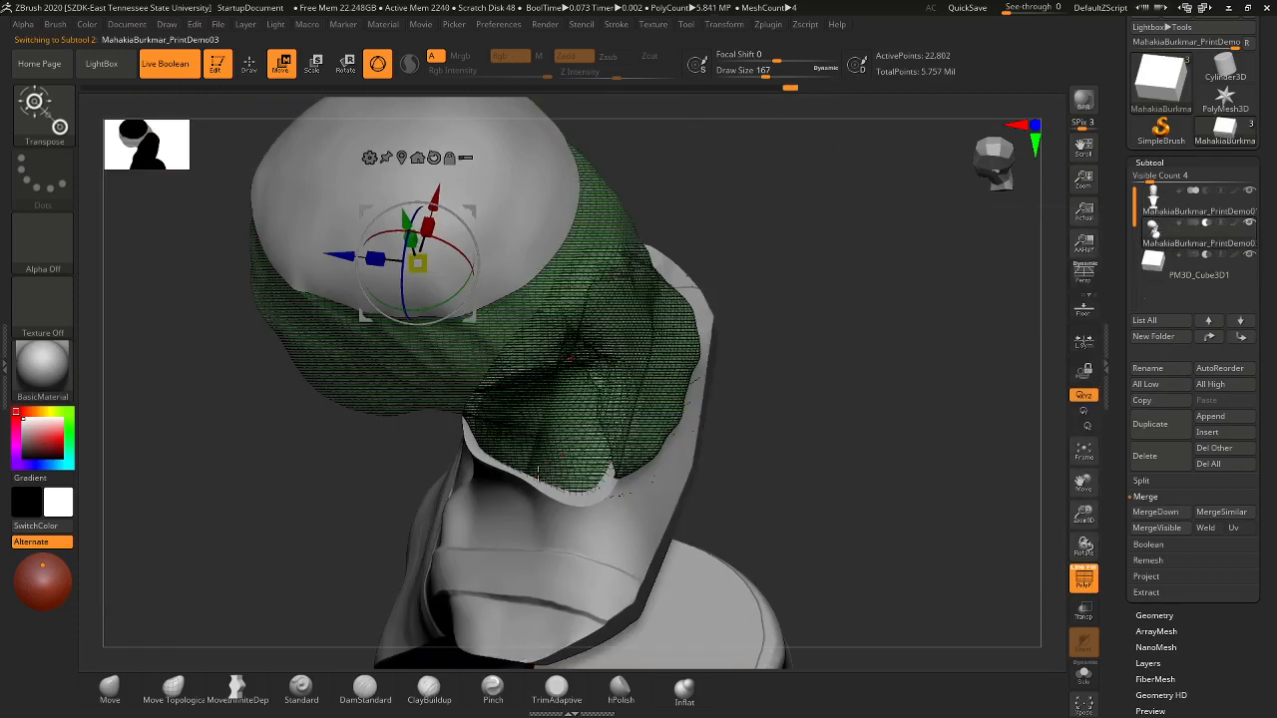
{"action": "key", "text": "s"}
{"action": "left_click_drag", "start_coordinate": [559, 478], "coordinate": [550, 478]}
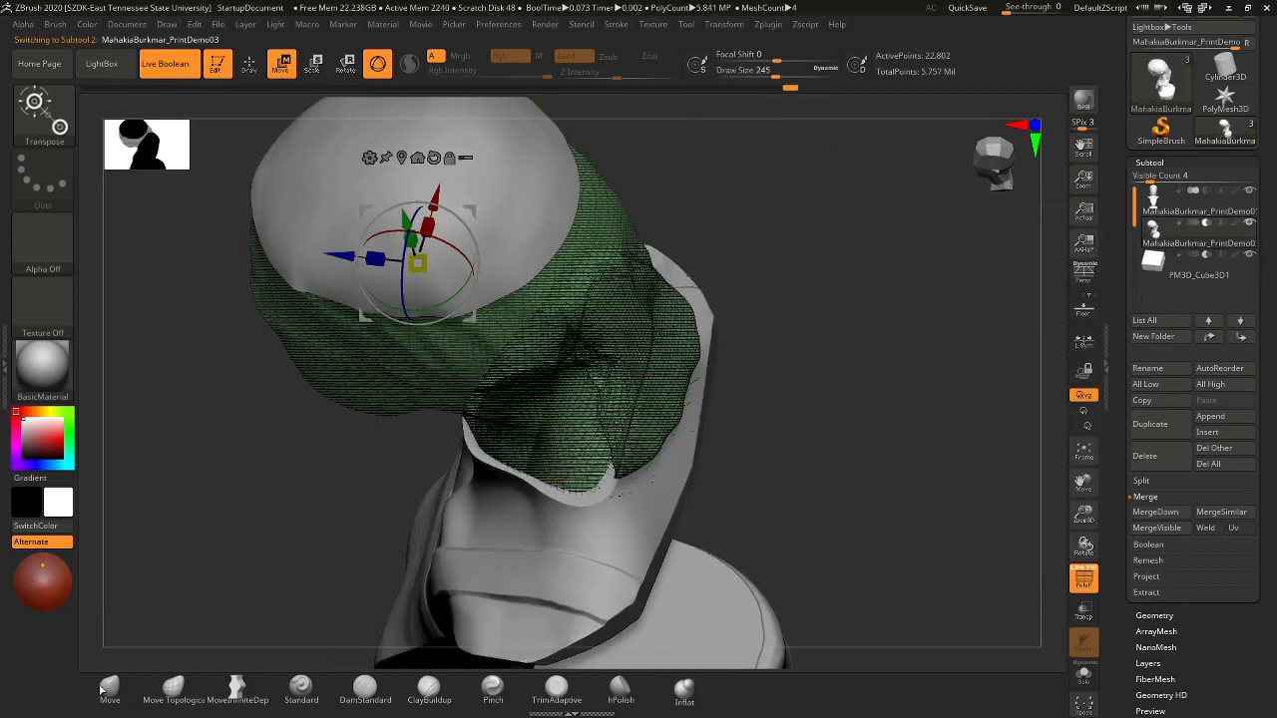
{"action": "left_click", "coordinate": [110, 688]}
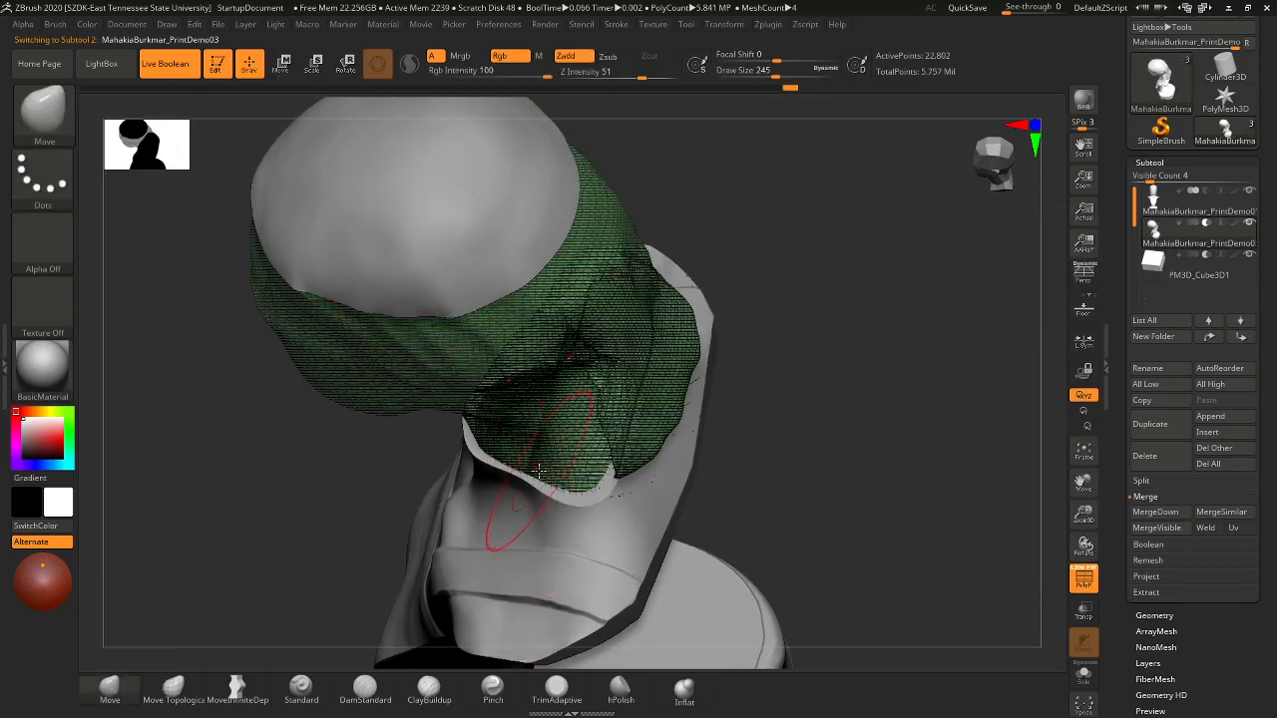
{"action": "key", "text": "s"}
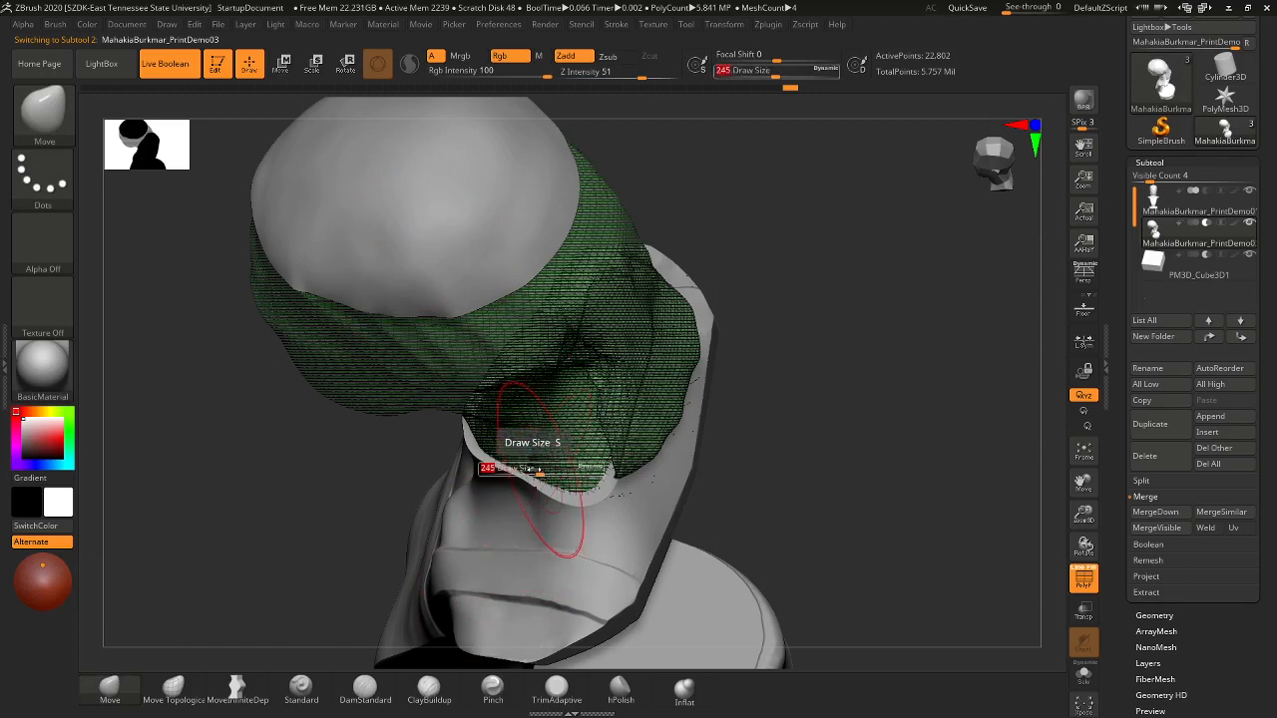
{"action": "left_click_drag", "start_coordinate": [540, 470], "coordinate": [536, 459]}
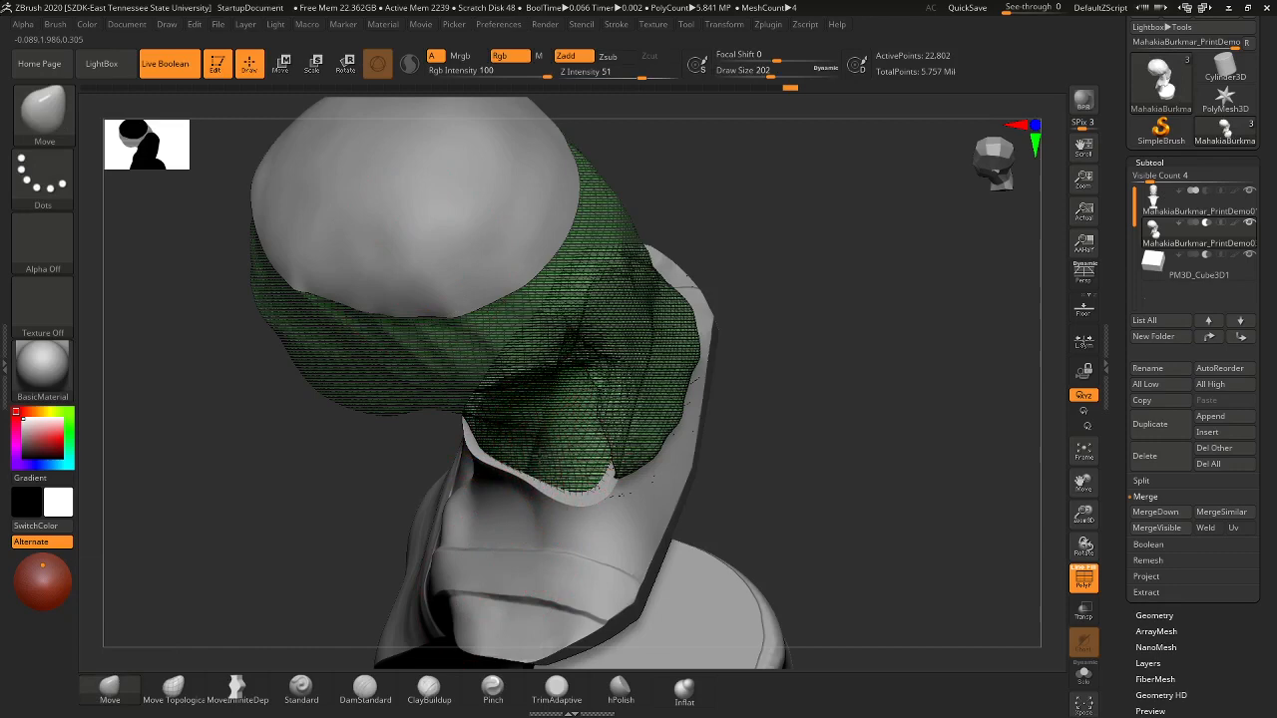
- Orbit past the bandana's side and collar to look up into the hollow neck opening
{"action": "left_click_drag", "start_coordinate": [850, 509], "coordinate": [784, 483]}
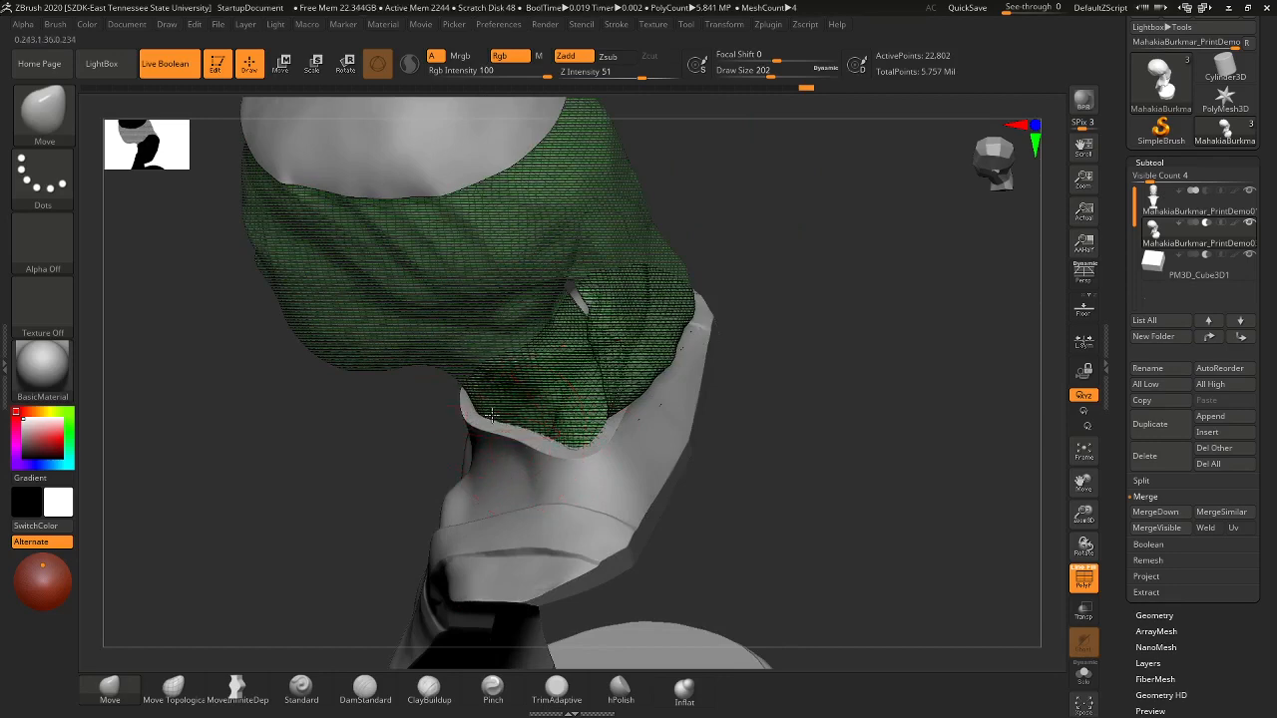
{"action": "left_click_drag", "start_coordinate": [741, 491], "coordinate": [830, 475]}
{"action": "left_click_drag", "start_coordinate": [836, 417], "coordinate": [838, 469]}
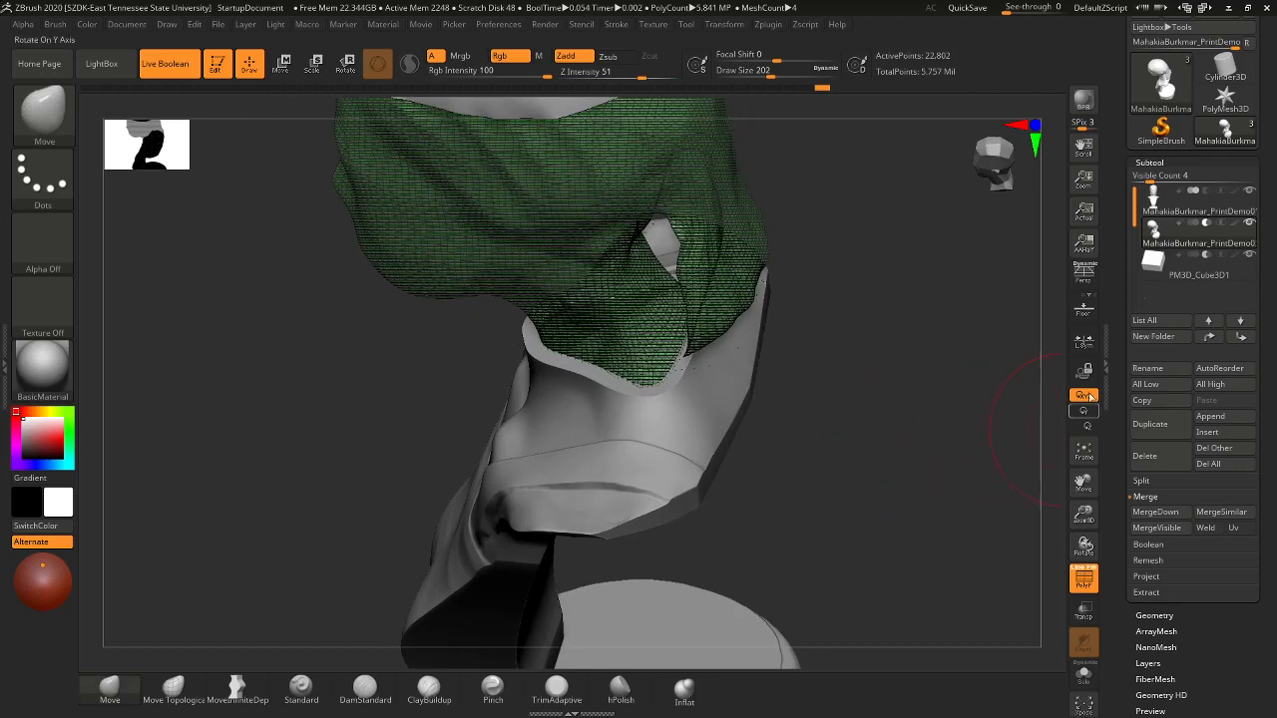
- Activate PM3D_Cube3D1, turn off Line Fill, and drag the cube down the bust with Move
{"action": "left_click", "coordinate": [1187, 275]}
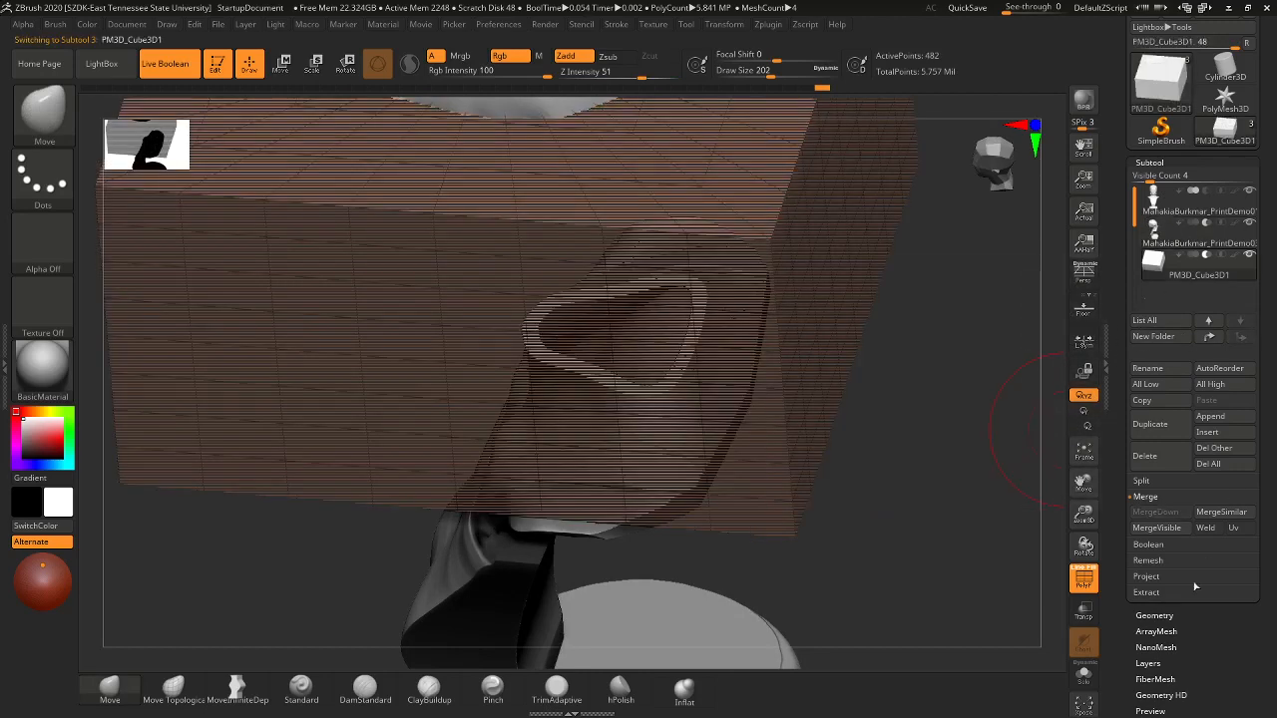
{"action": "left_click_drag", "start_coordinate": [923, 376], "coordinate": [1026, 561]}
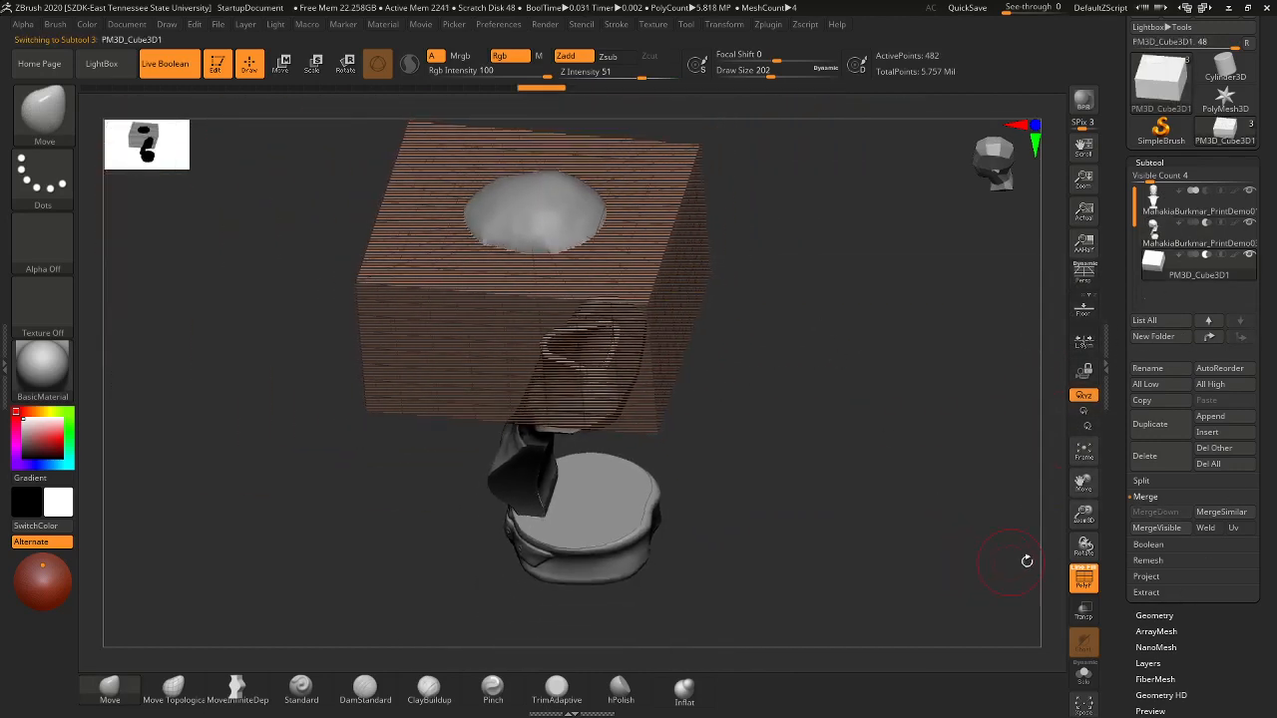
{"action": "left_click", "coordinate": [1083, 584]}
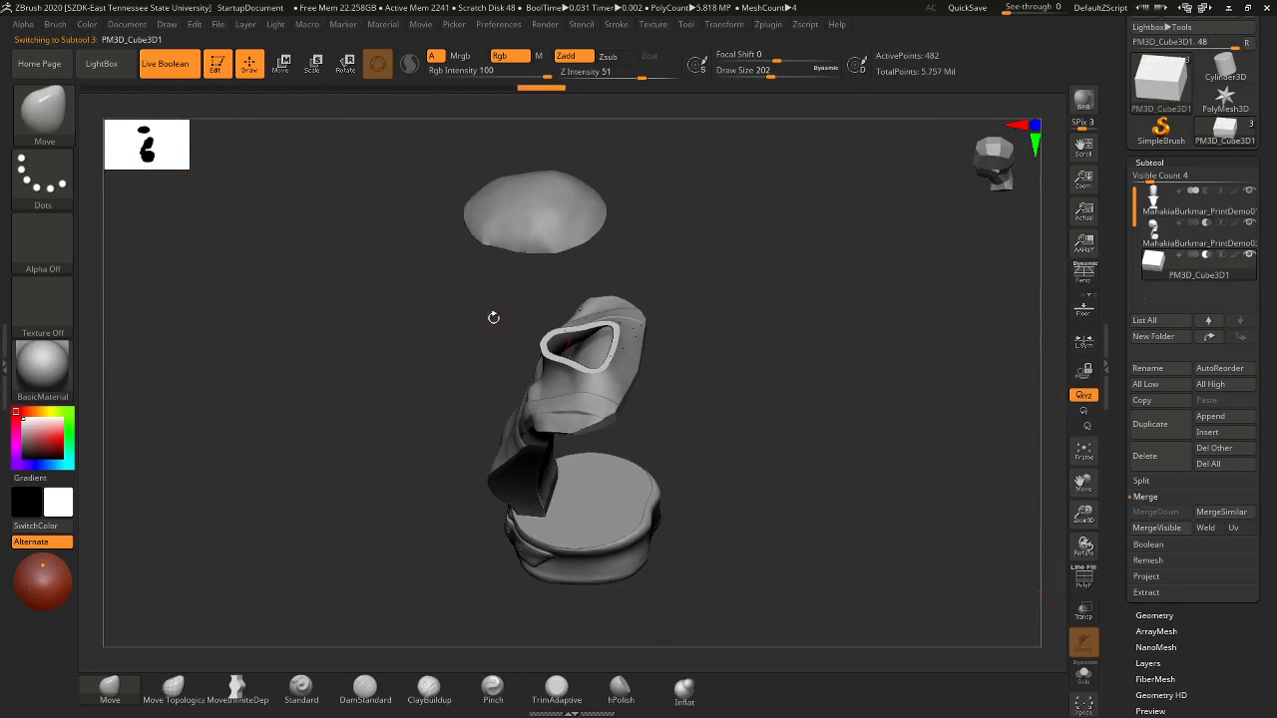
{"action": "left_click", "coordinate": [283, 63]}
{"action": "left_click_drag", "start_coordinate": [529, 224], "coordinate": [540, 392]}
{"action": "left_click_drag", "start_coordinate": [810, 306], "coordinate": [827, 349]}
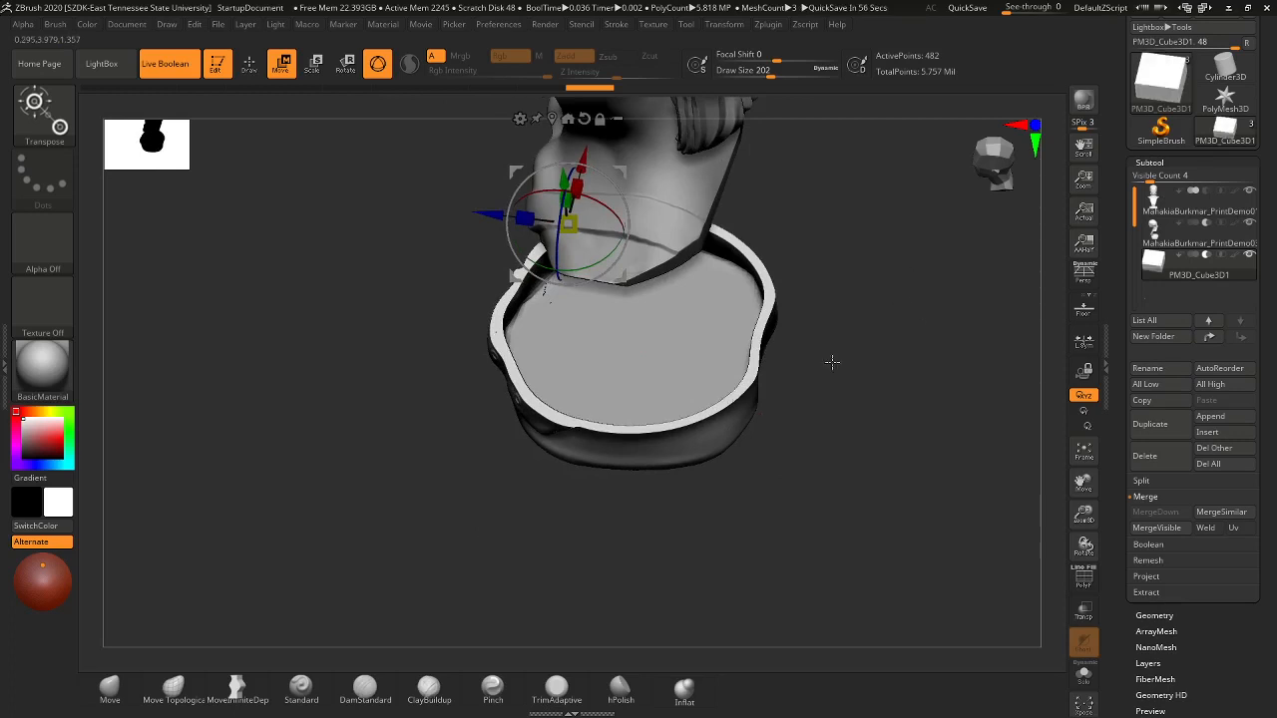
{"action": "left_click_drag", "start_coordinate": [832, 362], "coordinate": [937, 470]}
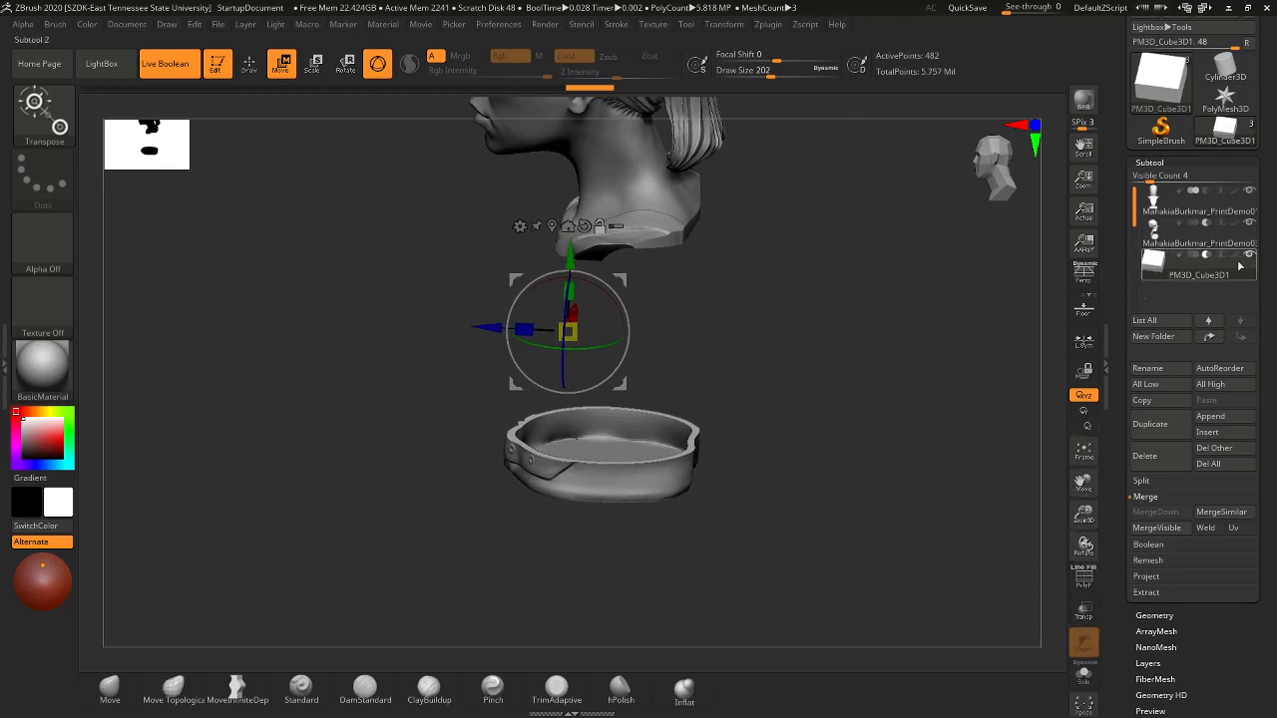
{"action": "mouse_move", "coordinate": [1249, 259]}
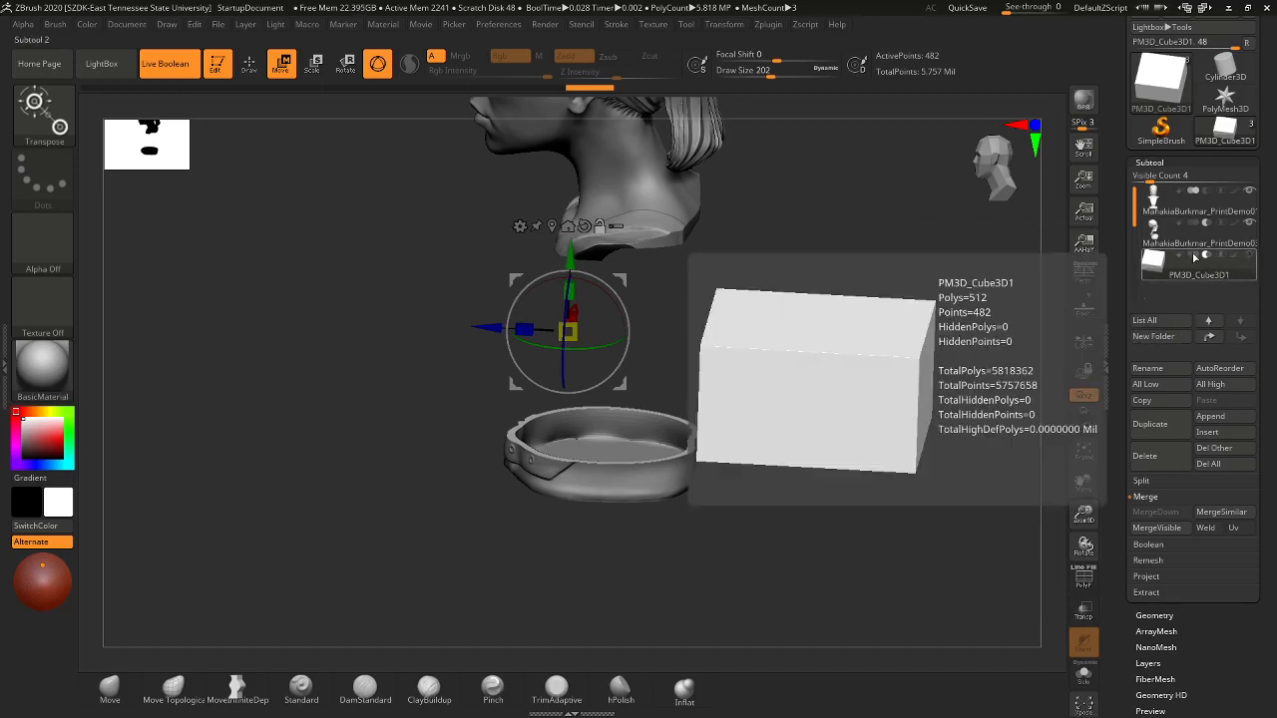
- Reactivate the main PrintDemo01a bust subtool and switch from Move back to Draw
{"action": "left_click", "coordinate": [1231, 206]}
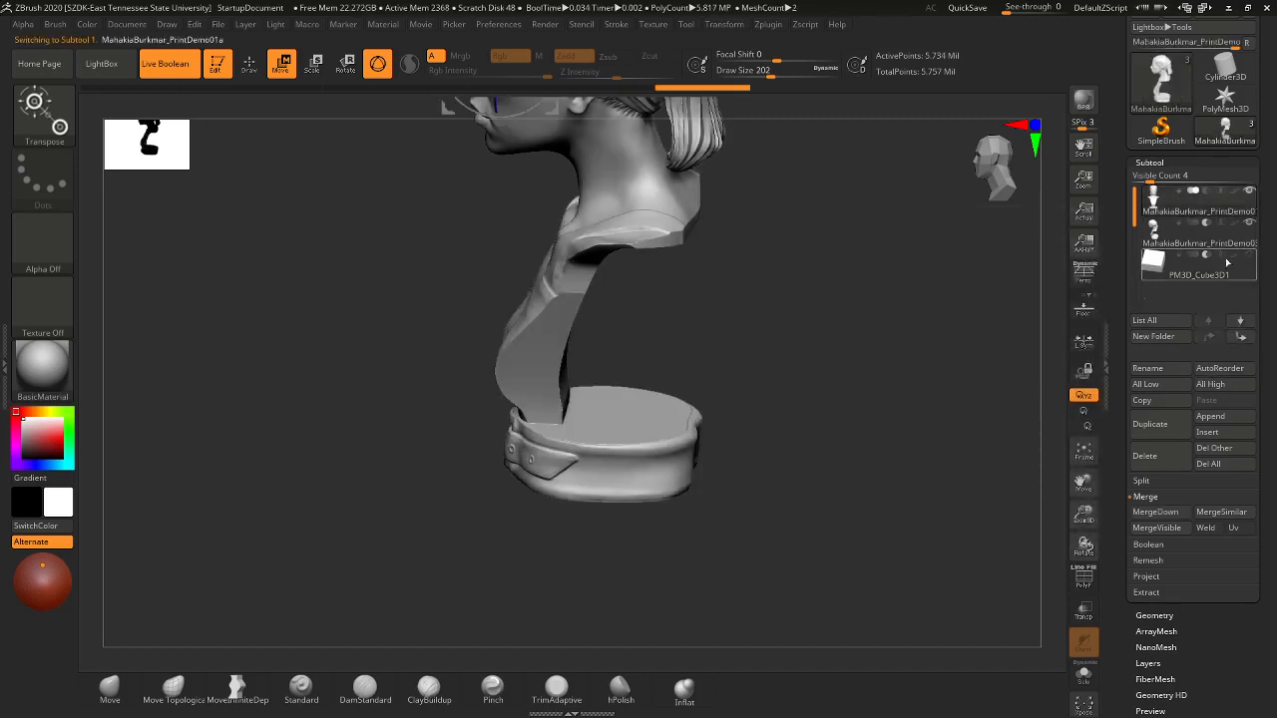
{"action": "mouse_move", "coordinate": [1224, 199]}
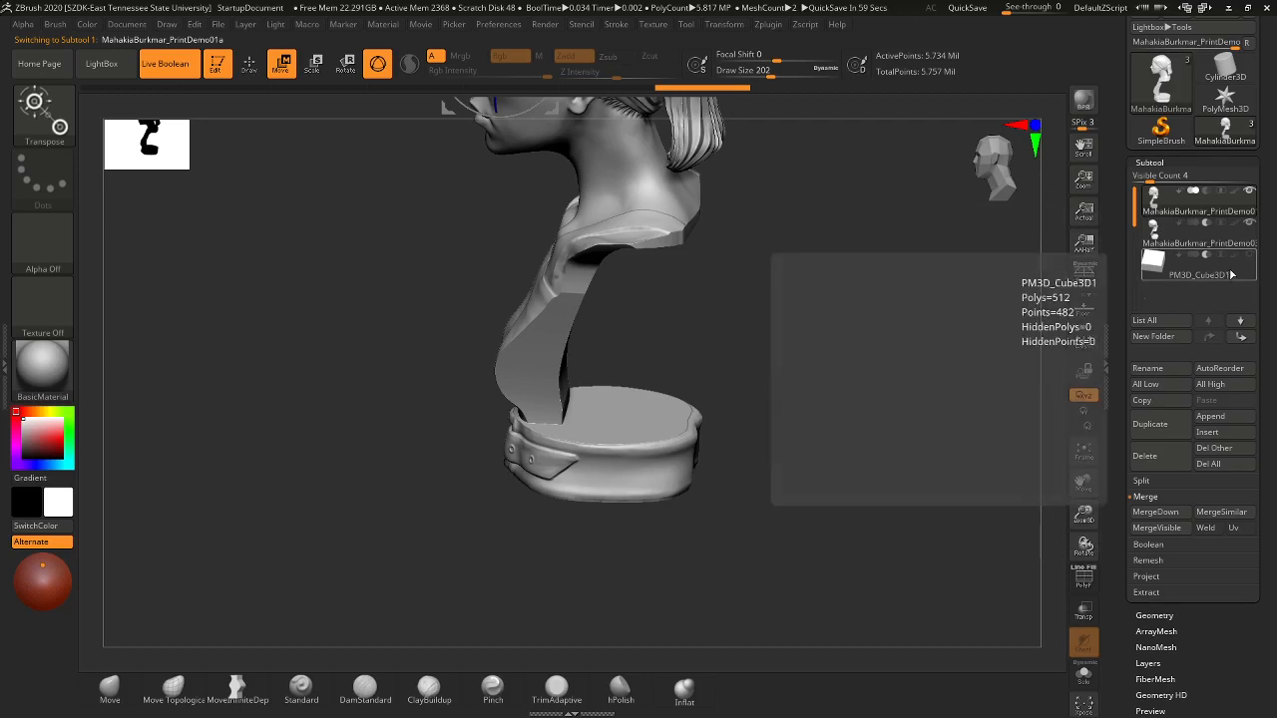
{"action": "left_click", "coordinate": [1223, 276]}
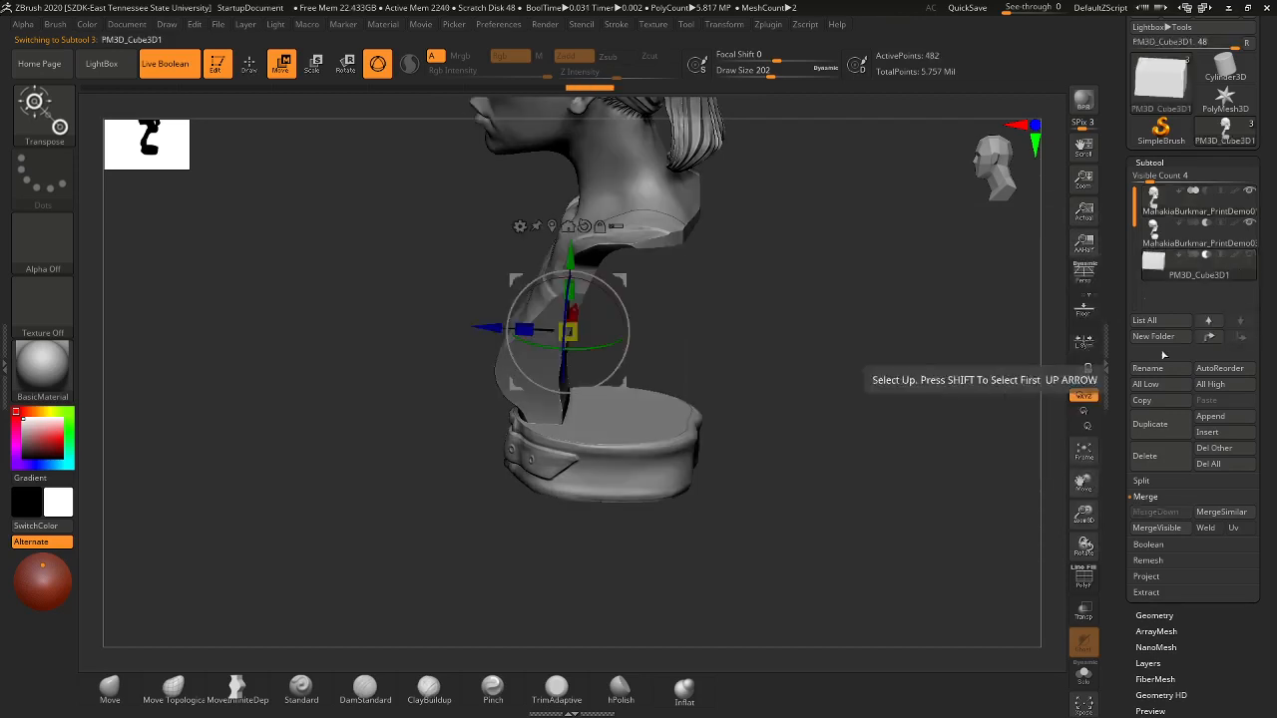
{"action": "mouse_move", "coordinate": [1208, 233]}
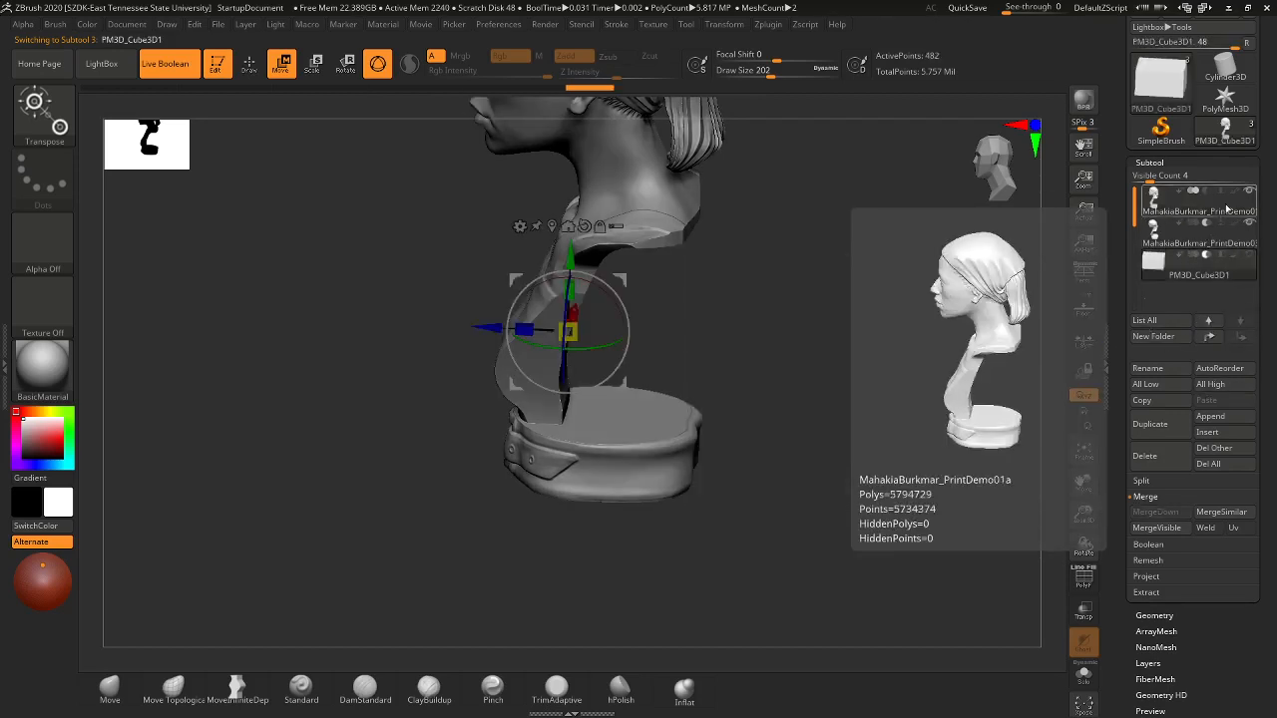
{"action": "left_click", "coordinate": [1227, 208]}
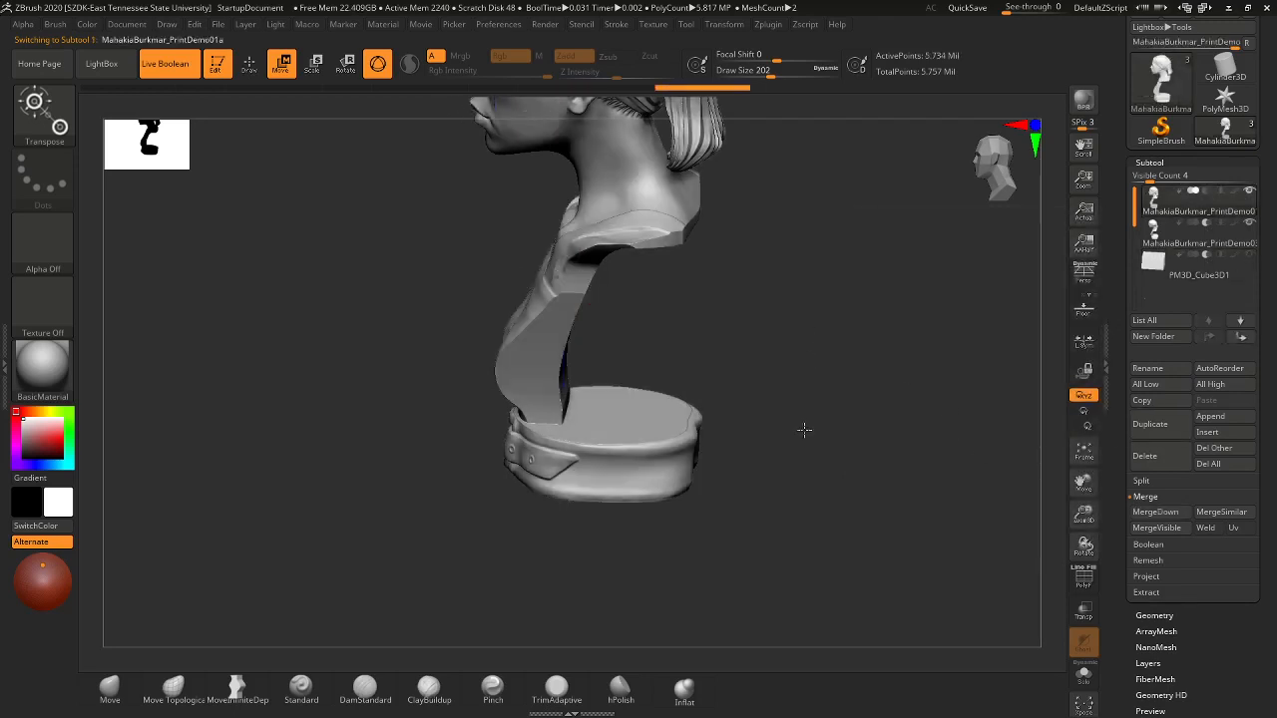
{"action": "left_click", "coordinate": [250, 66]}
{"action": "scroll", "coordinate": [1230, 61], "scroll_direction": "up", "scroll_amount": 2}
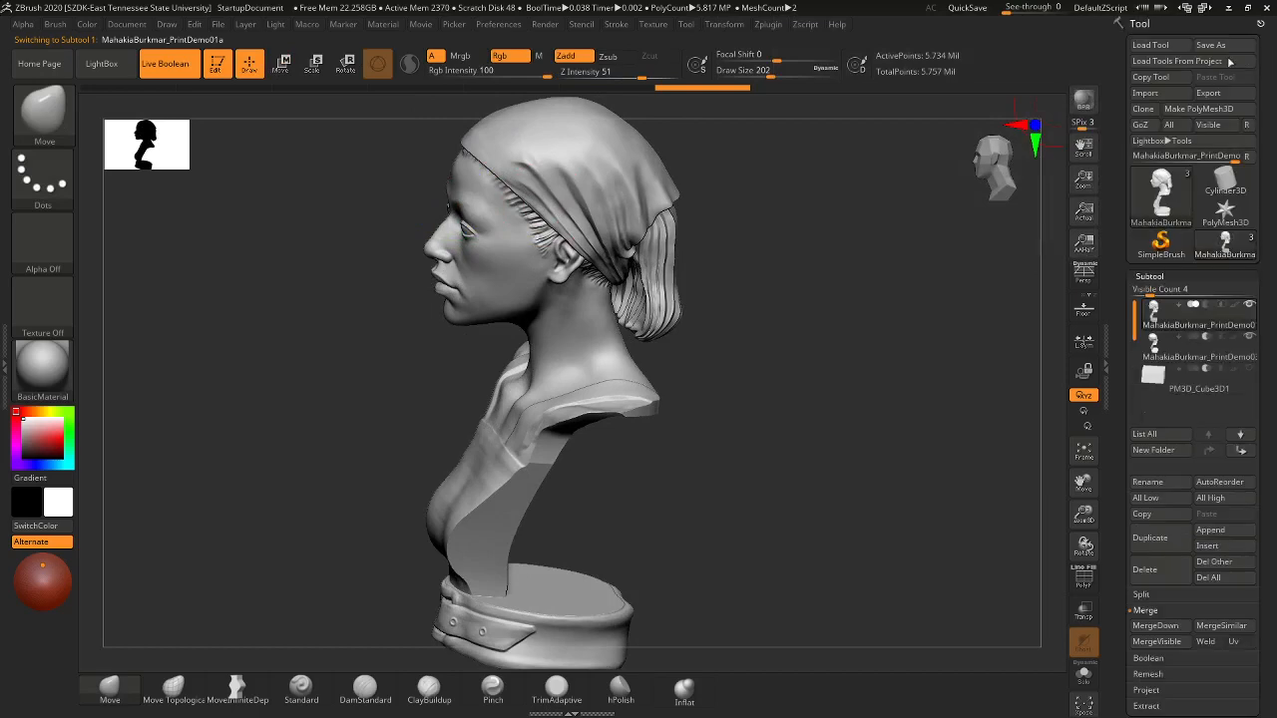
- Save As a new PrintDemo01a ZTool with the file name ending changed to 02
{"action": "left_click", "coordinate": [1218, 46]}
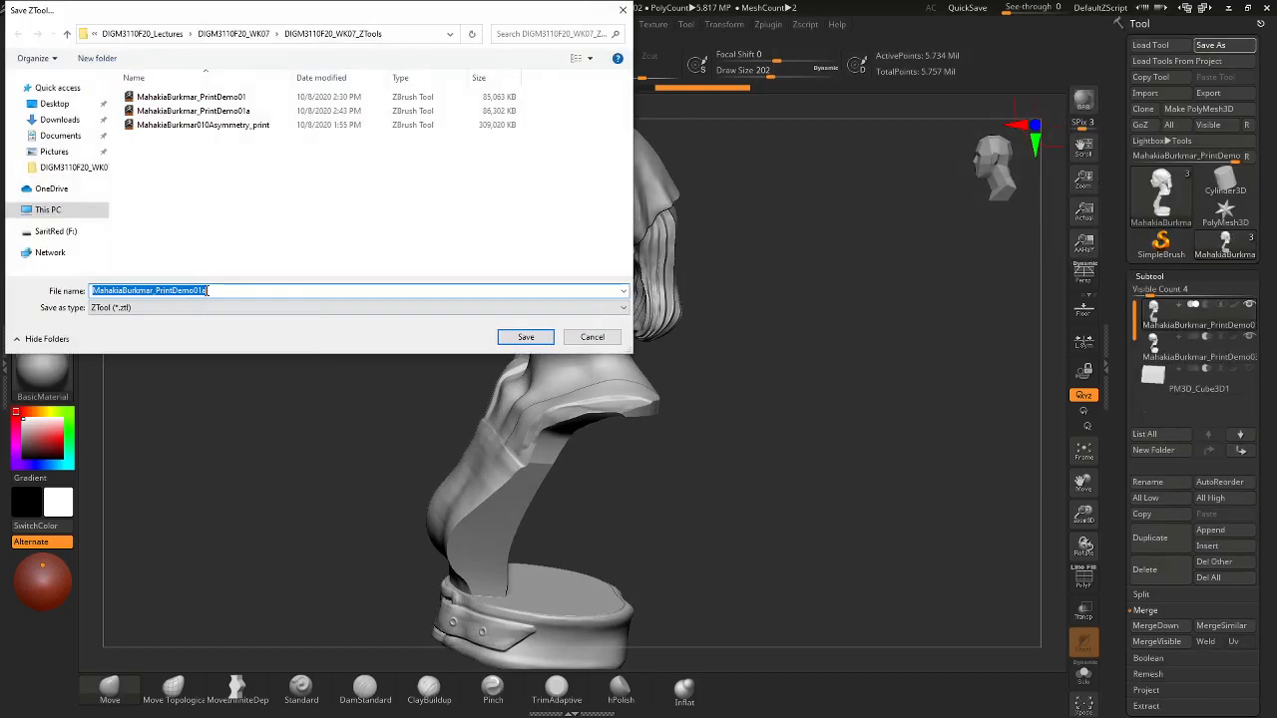
{"action": "type", "text": "2"}
{"action": "key", "text": "Return"}
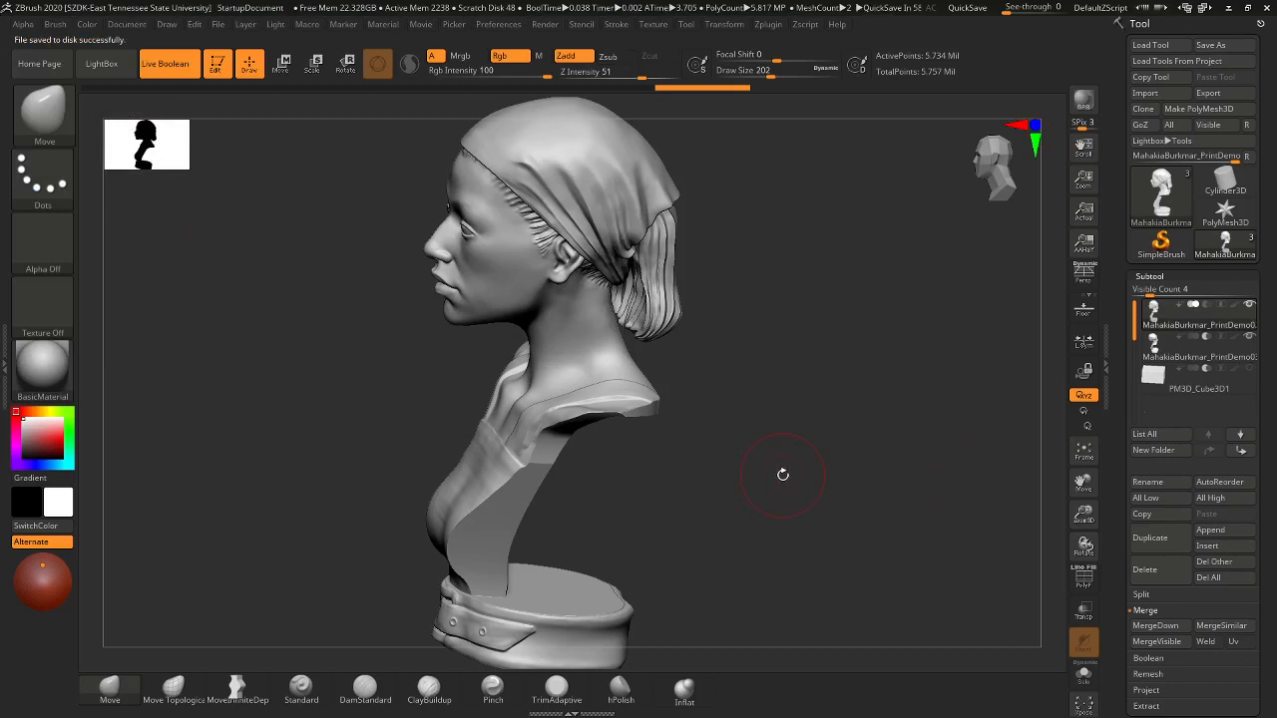
{"action": "left_click_drag", "start_coordinate": [781, 473], "coordinate": [810, 462], "text": "shift"}
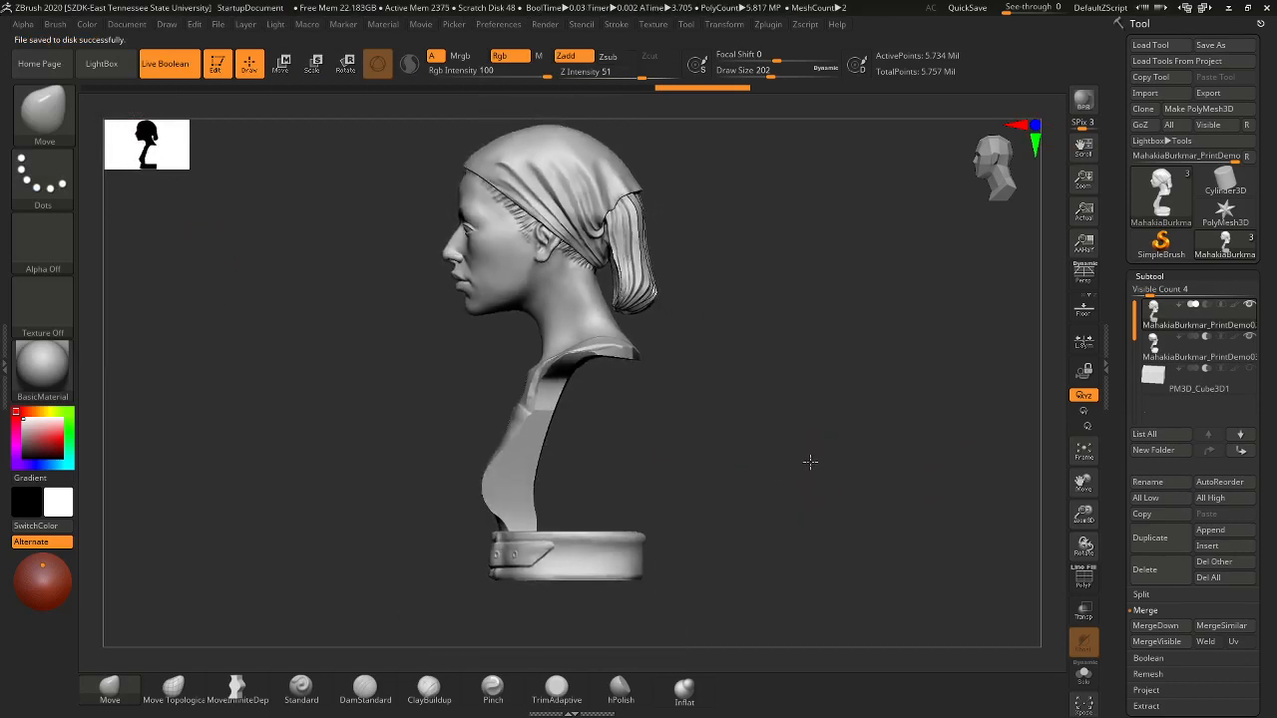
{"action": "left_click_drag", "start_coordinate": [789, 282], "coordinate": [814, 322], "text": "alt"}
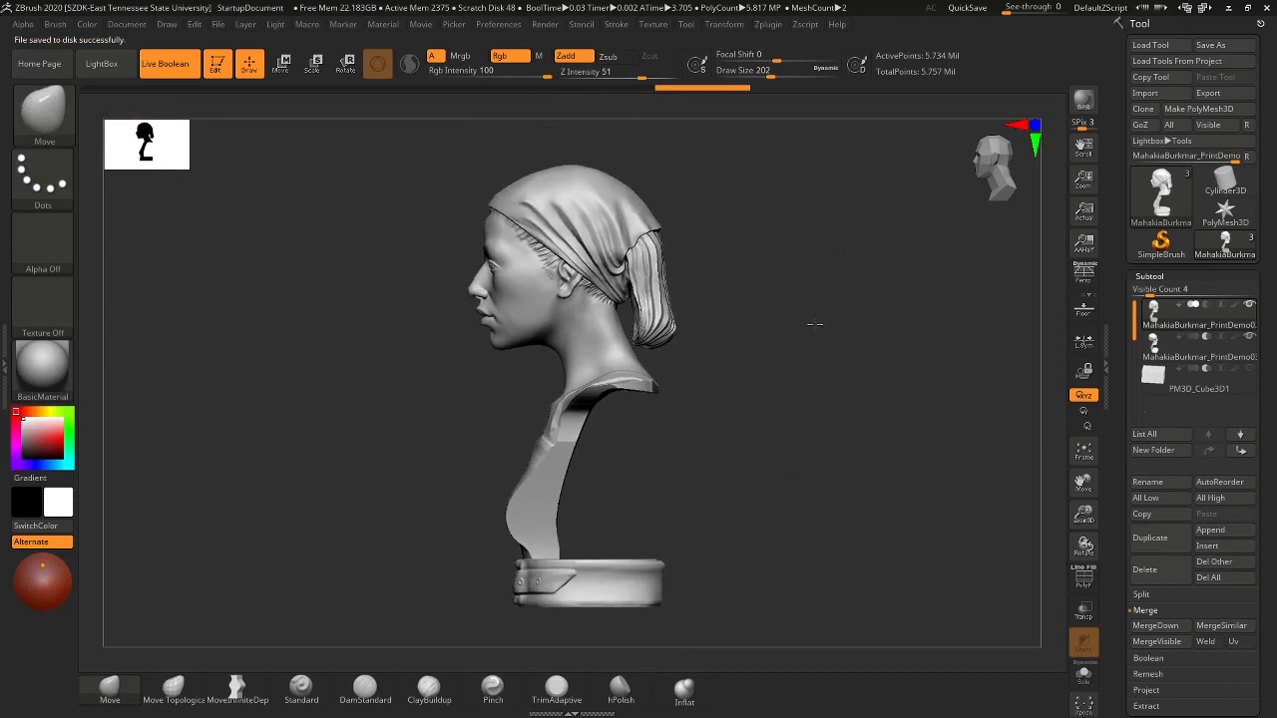
- In Zplugin > 3D Print Hub, switch export units to inches and run Update Size Ratios
{"action": "left_click", "coordinate": [769, 25]}
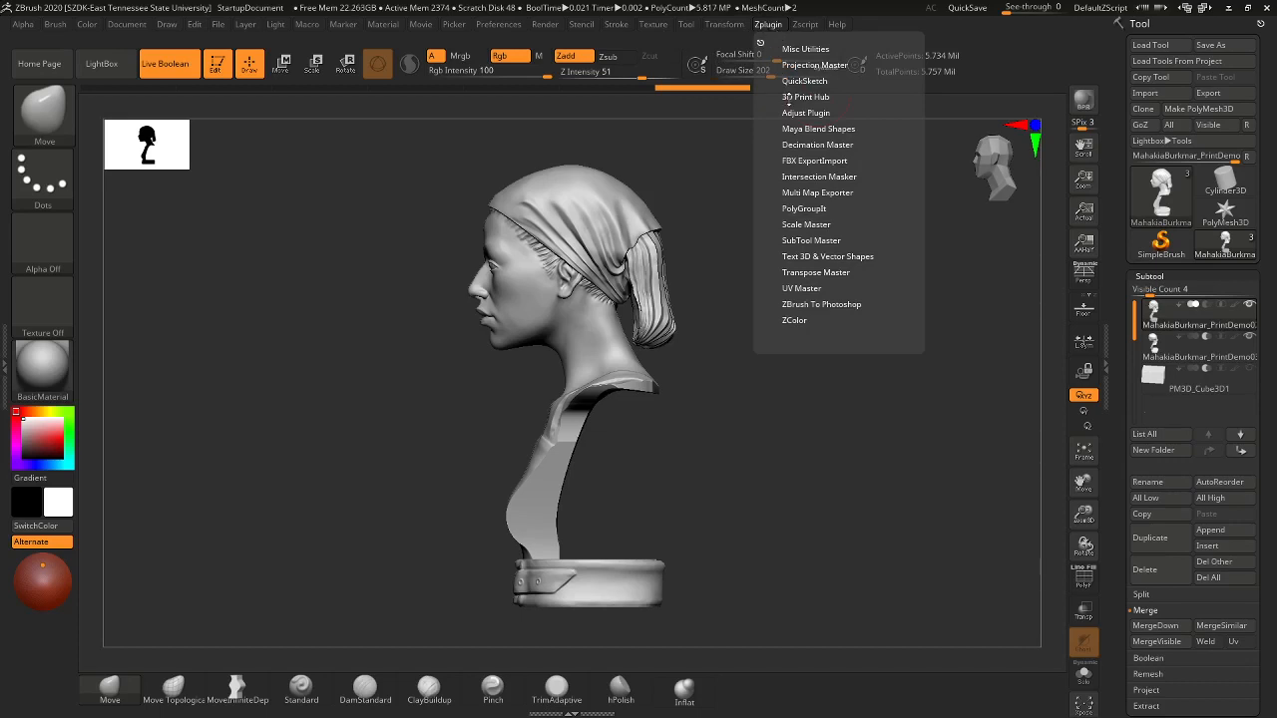
{"action": "left_click", "coordinate": [787, 99]}
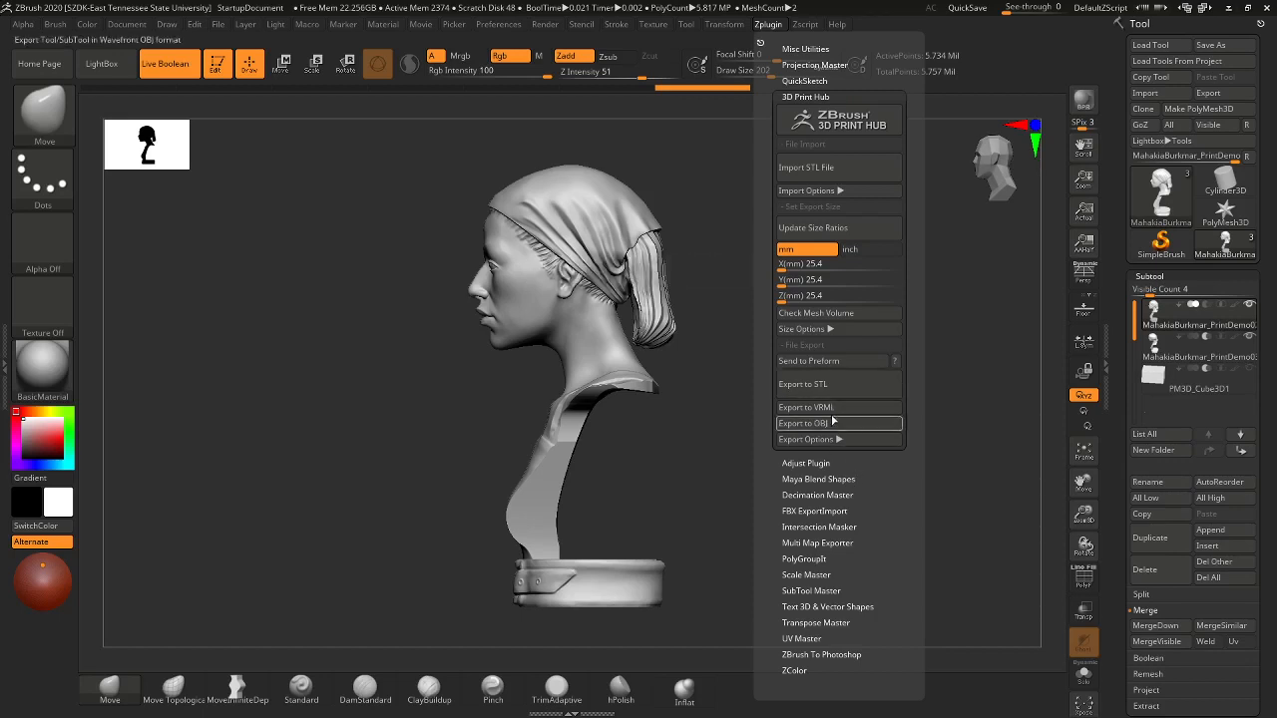
{"action": "left_click", "coordinate": [867, 263]}
{"action": "left_click", "coordinate": [864, 250]}
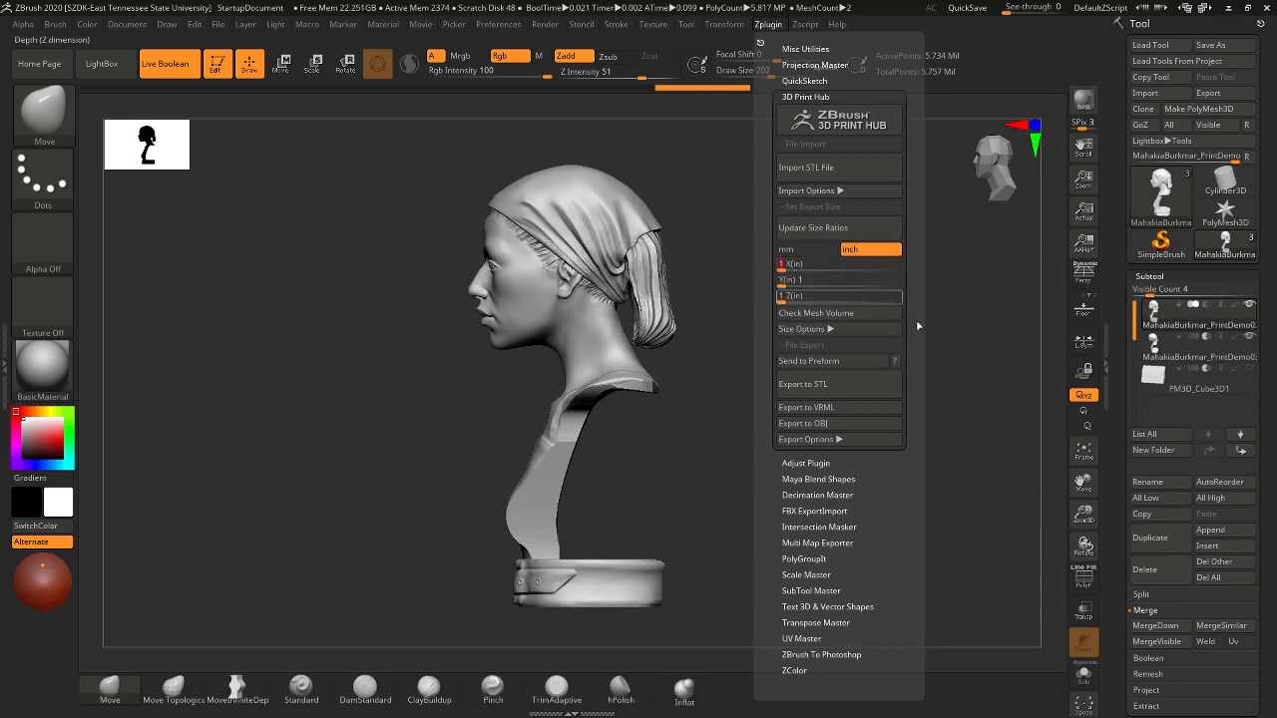
{"action": "left_click", "coordinate": [941, 365]}
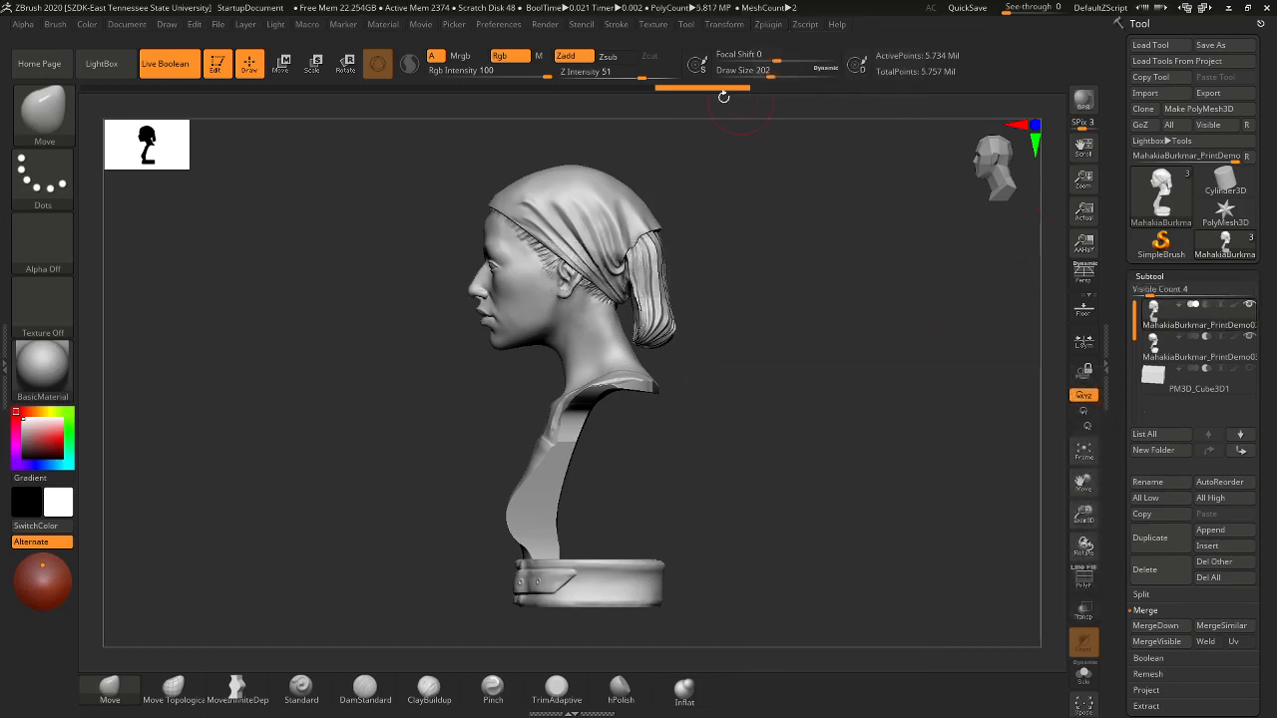
{"action": "left_click", "coordinate": [766, 25]}
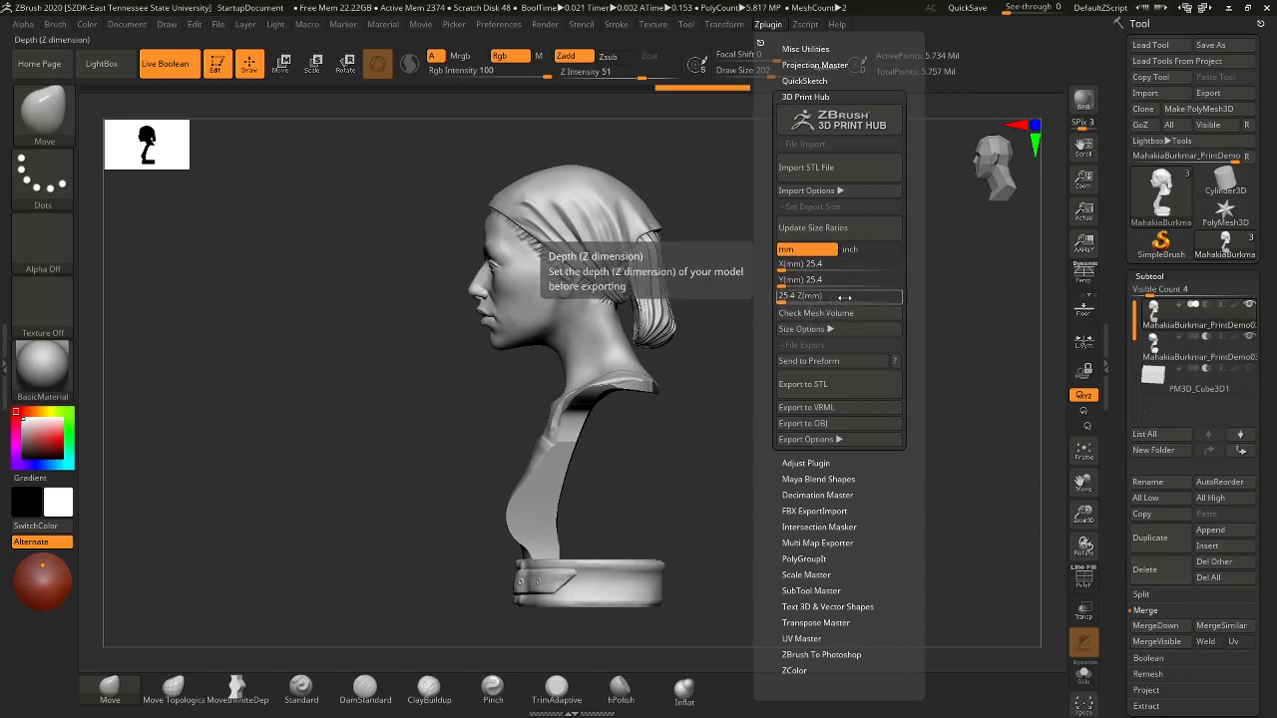
{"action": "left_click", "coordinate": [844, 229]}
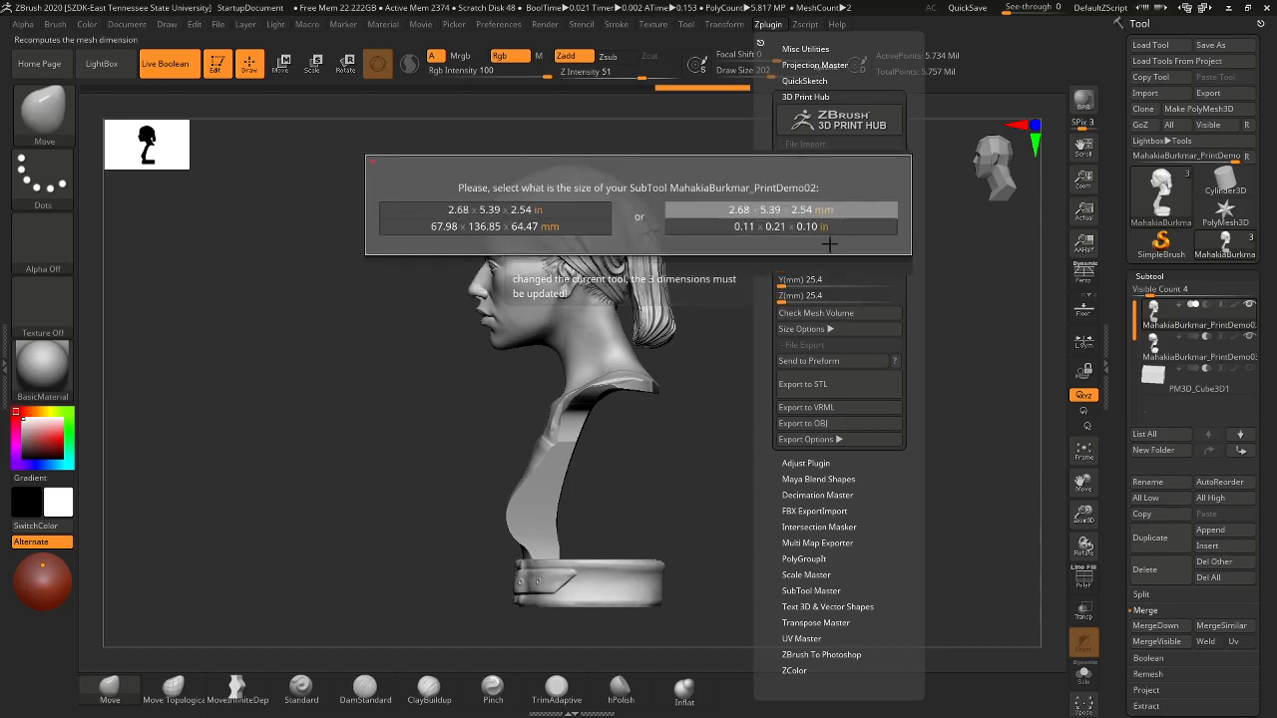
- Choose the 2.68 × 5.39 × 2.54 inch size, then start 3D Print Hub's Export to STL
{"action": "left_click", "coordinate": [556, 210]}
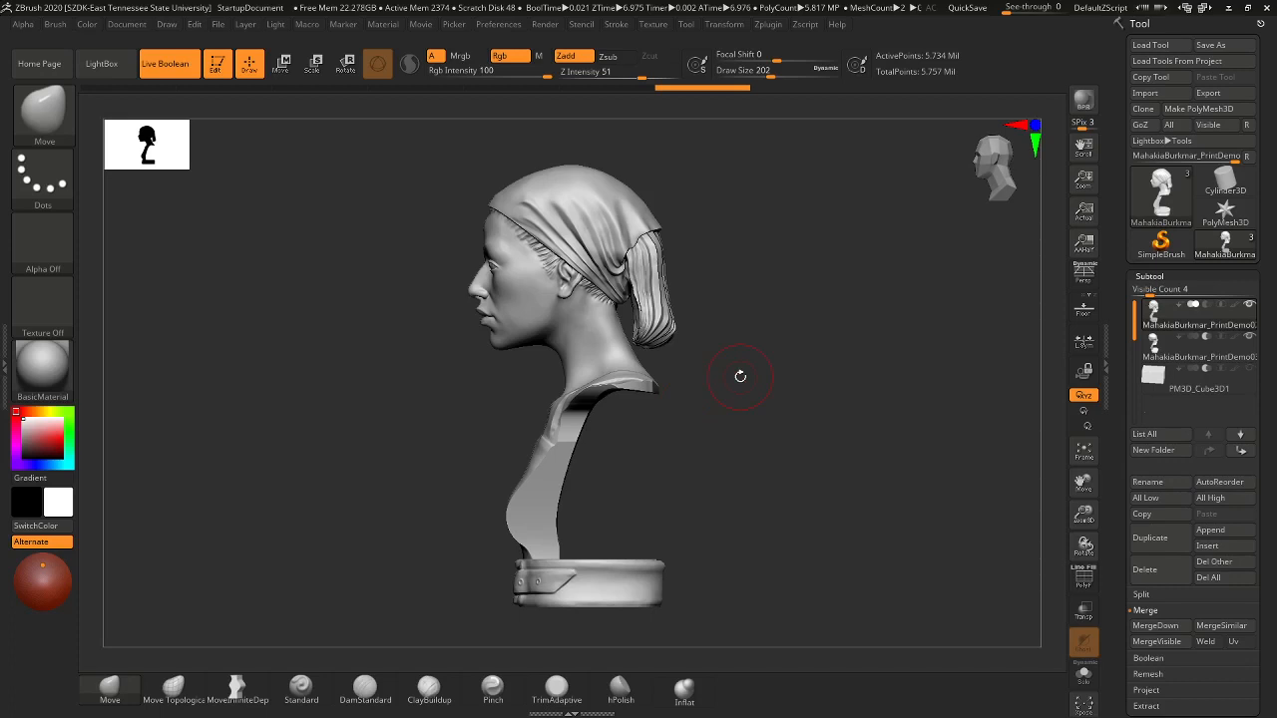
{"action": "left_click", "coordinate": [768, 26]}
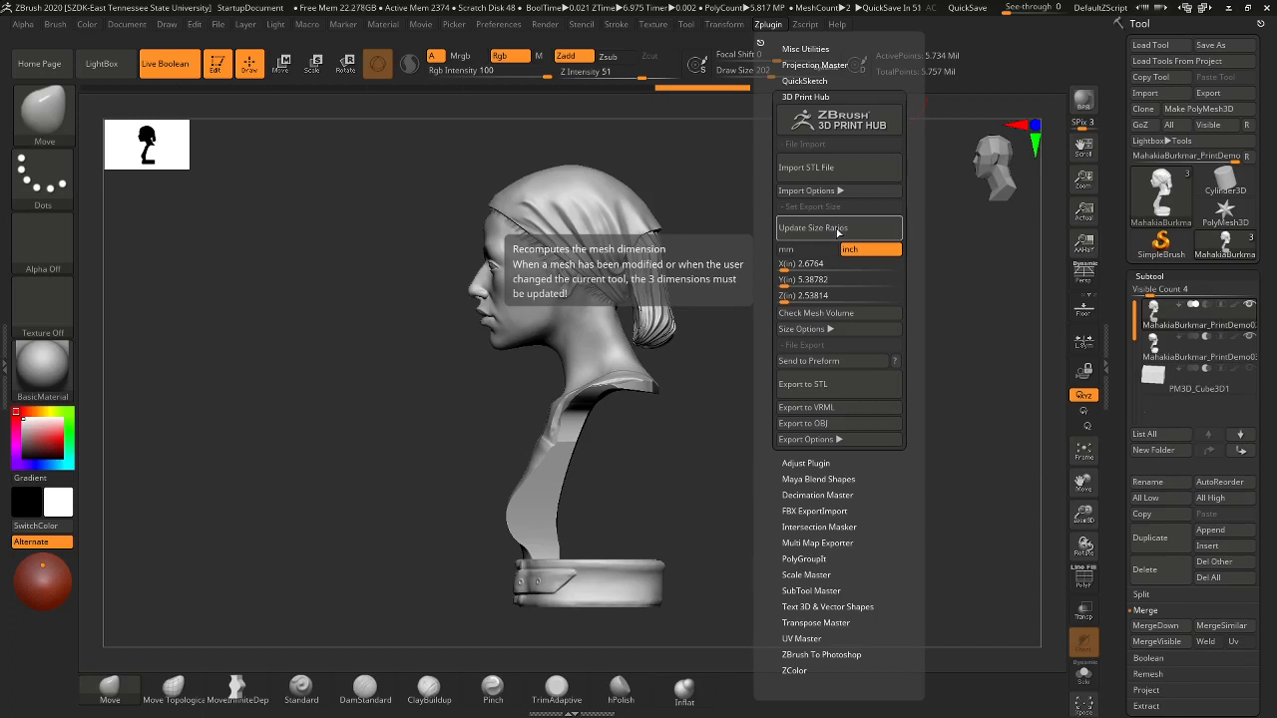
{"action": "left_click", "coordinate": [829, 387]}
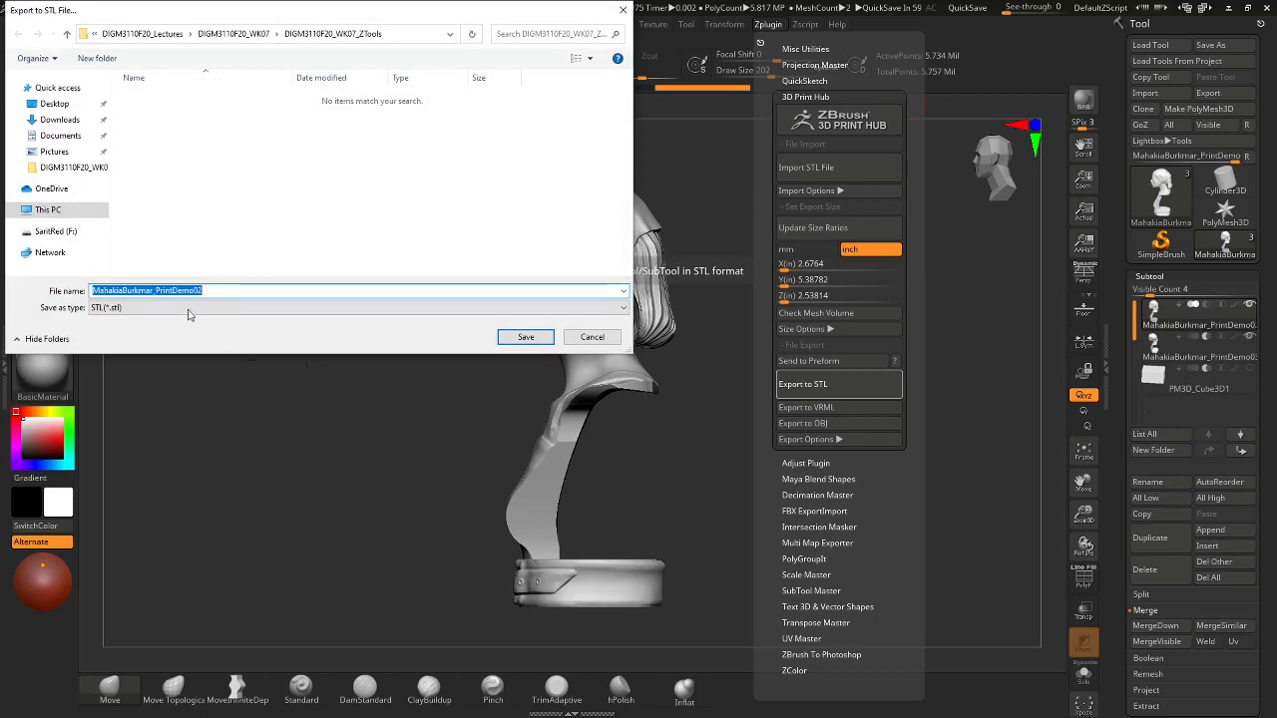
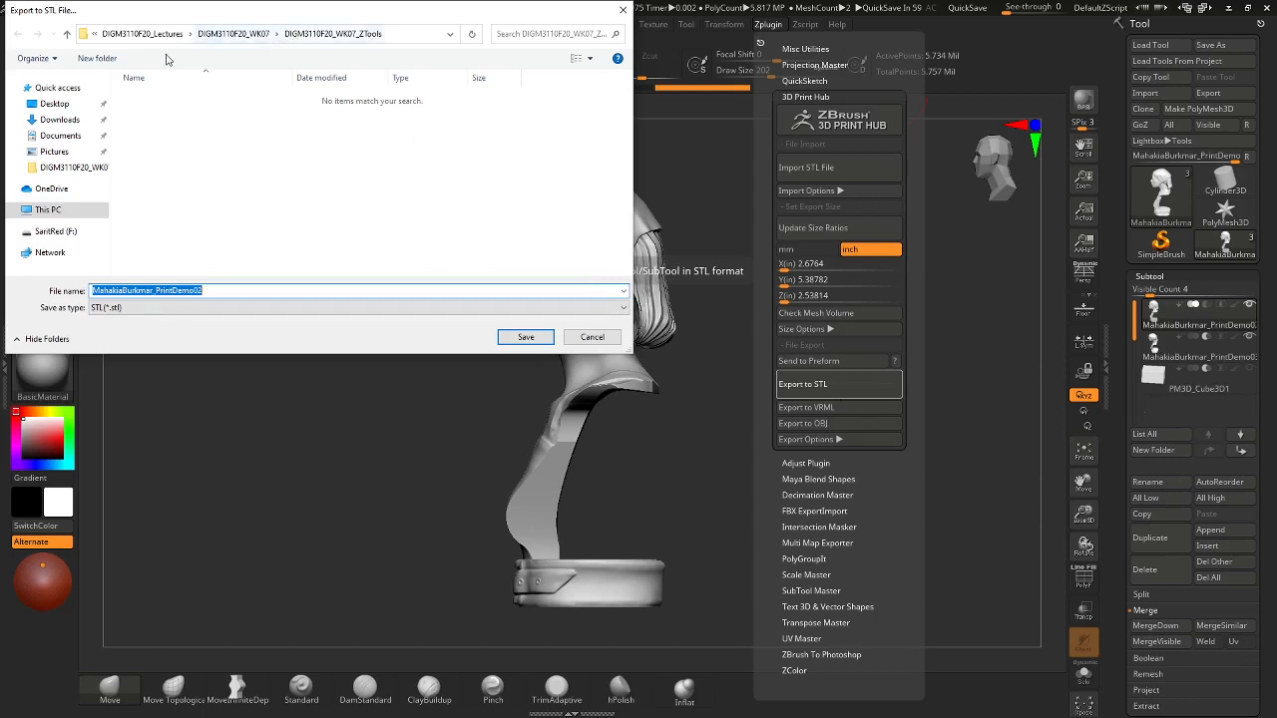
- Create a new folder named ZTLs and save the STL export into it
{"action": "left_click", "coordinate": [97, 58]}
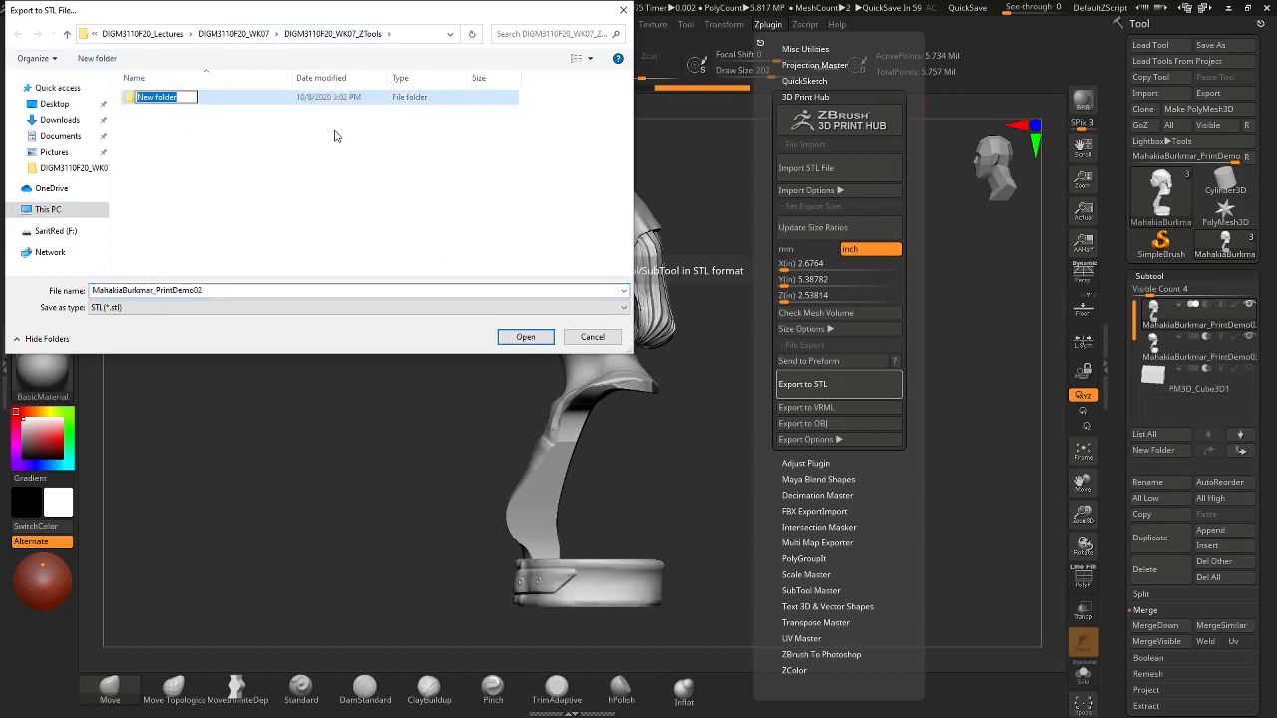
{"action": "type", "text": "Print"}
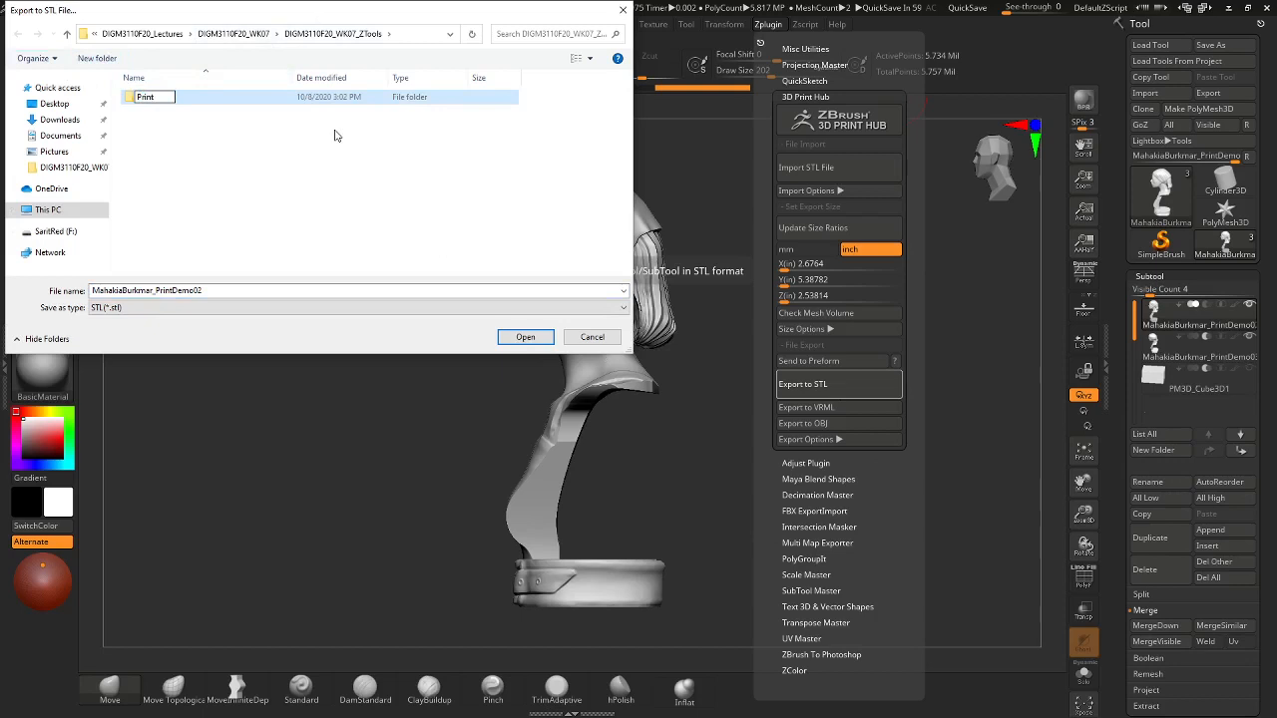
{"action": "key", "text": "BackSpace"}
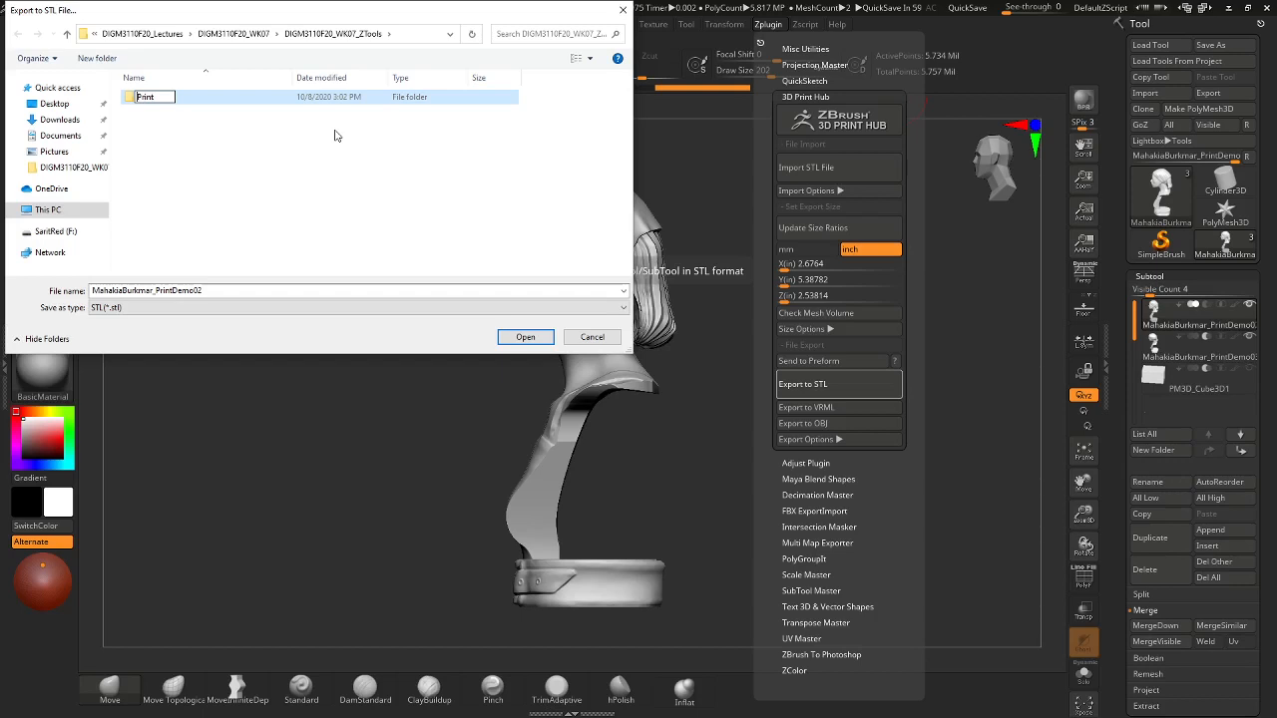
{"action": "double_click", "coordinate": [170, 94]}
{"action": "type", "text": "ZTL"}
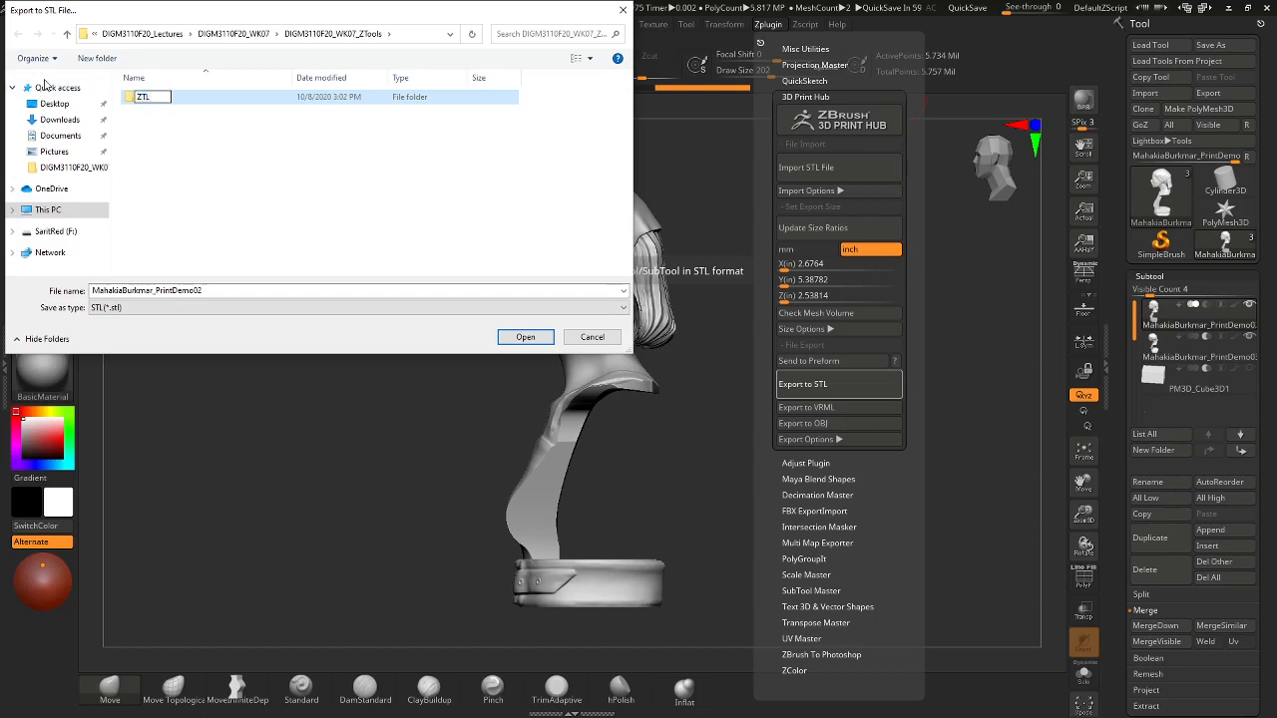
{"action": "type", "text": "s"}
{"action": "key", "text": "Return"}
{"action": "key", "text": "Return"}
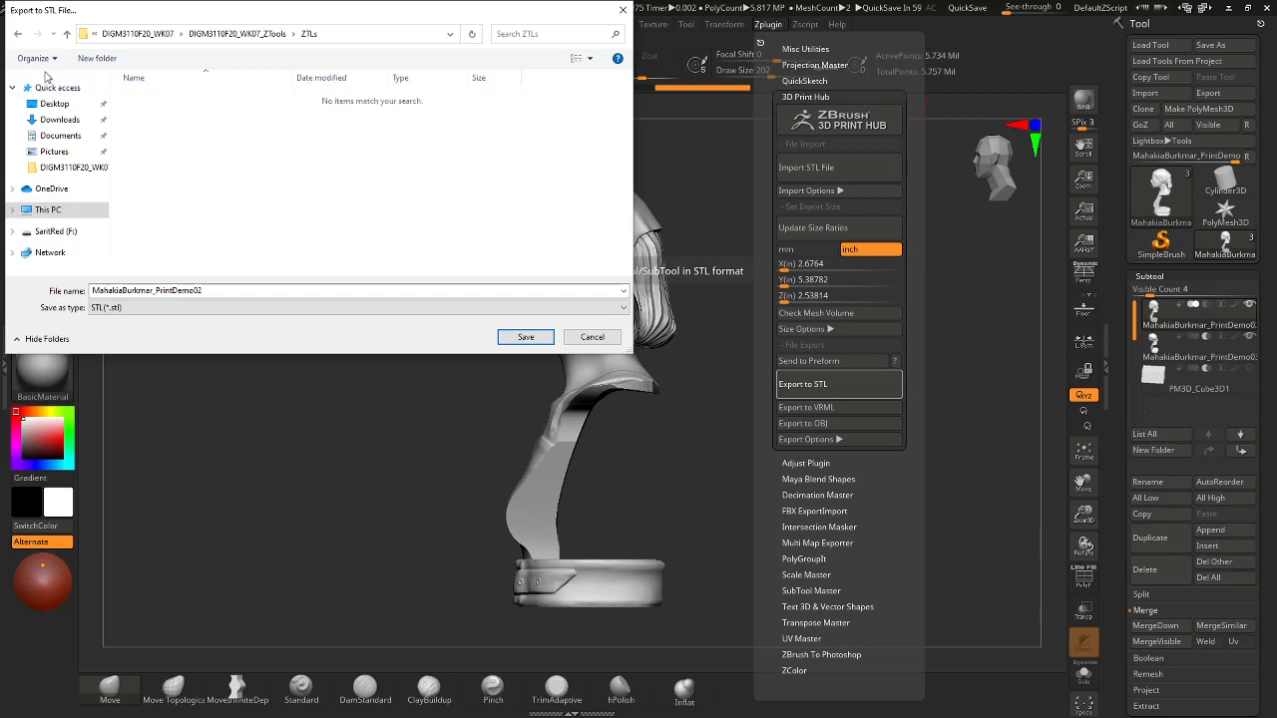
{"action": "left_click", "coordinate": [513, 338]}
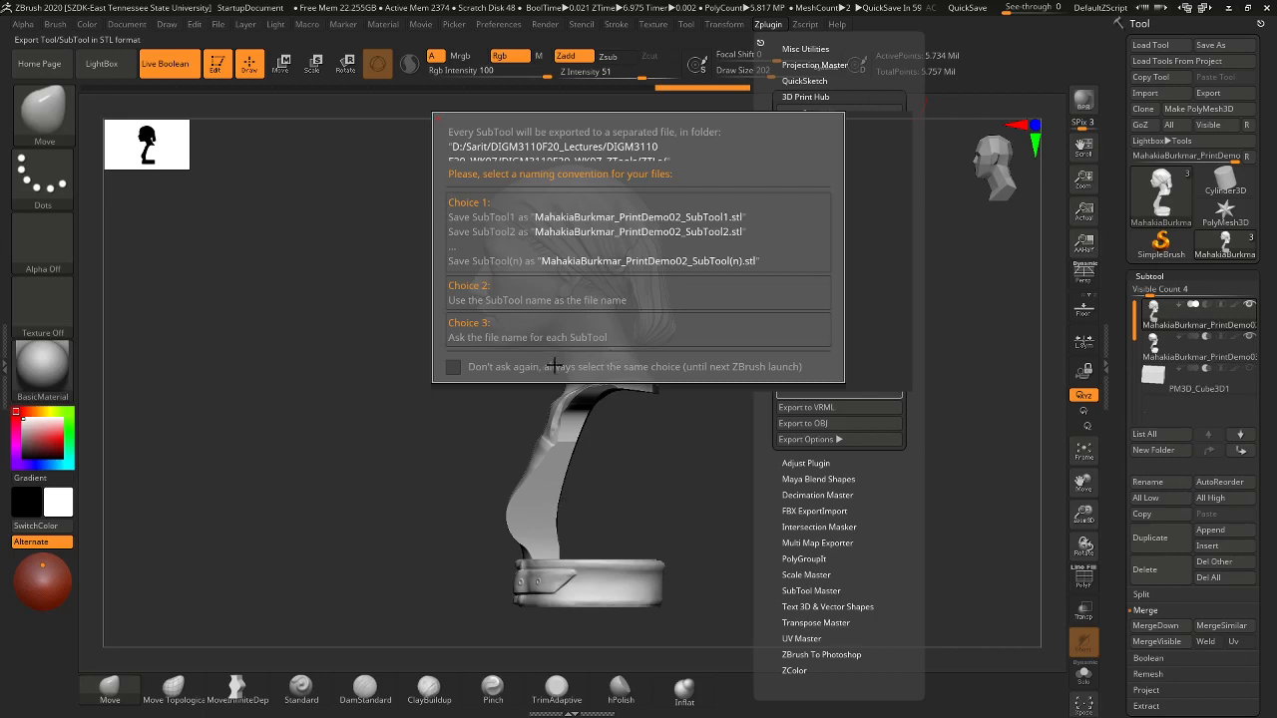
- Abort the STL export at the naming prompt and turn the second subtool's visibility back on
{"action": "key", "text": "Escape"}
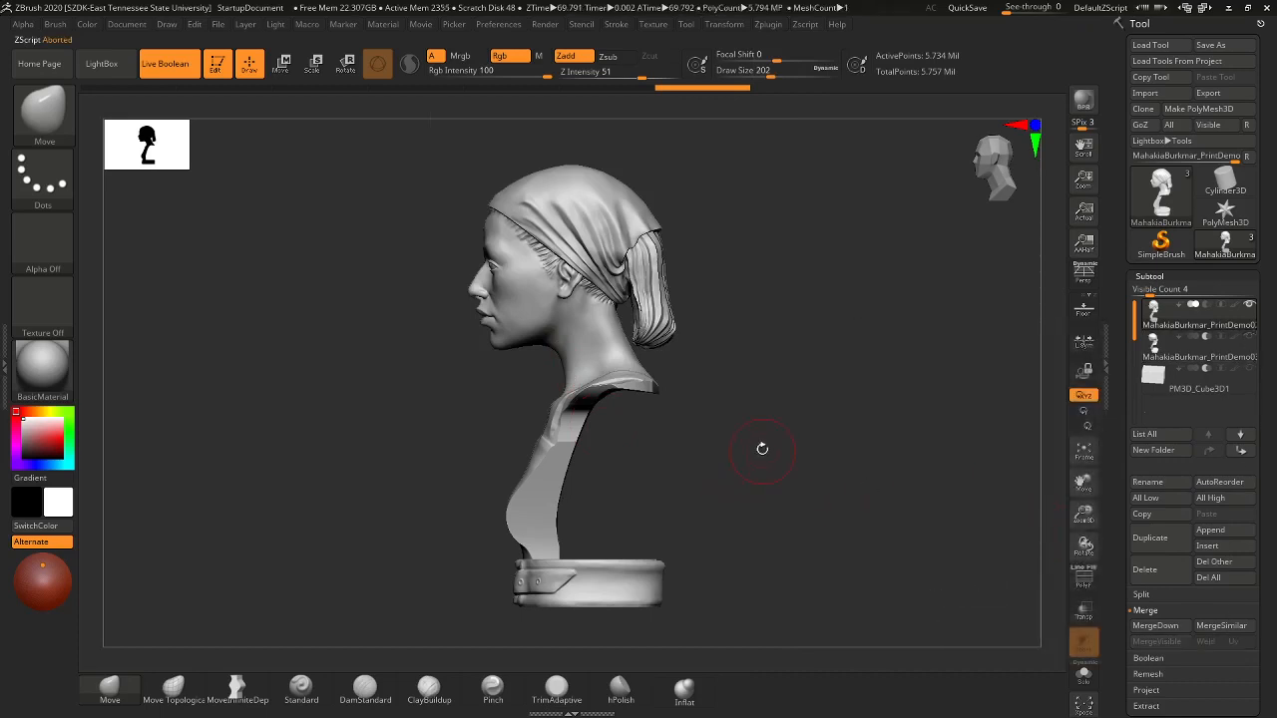
{"action": "mouse_move", "coordinate": [762, 449]}
{"action": "left_mouse_down"}
{"action": "mouse_move", "coordinate": [818, 470]}
{"action": "mouse_move", "coordinate": [789, 436]}
{"action": "mouse_move", "coordinate": [672, 534]}
{"action": "left_mouse_up"}
{"action": "mouse_move", "coordinate": [1209, 323]}
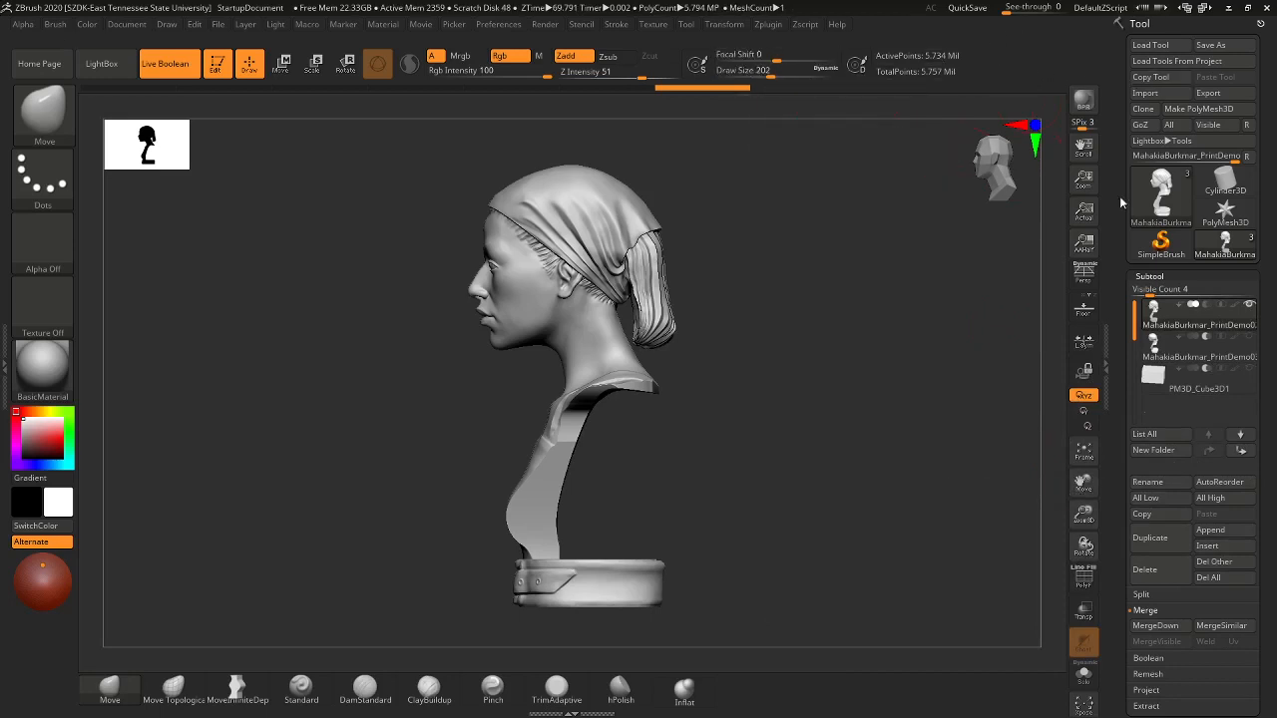
{"action": "left_click", "coordinate": [1249, 338]}
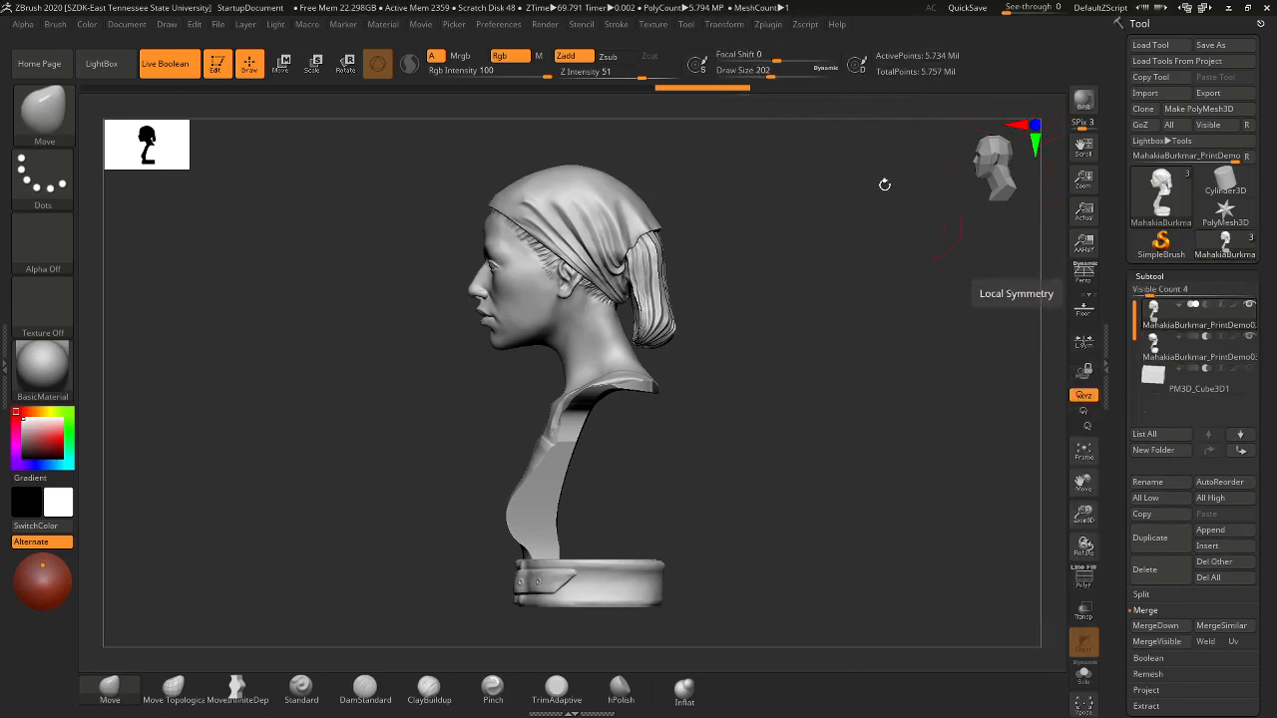
{"action": "left_click", "coordinate": [724, 24]}
{"action": "left_click", "coordinate": [767, 24]}
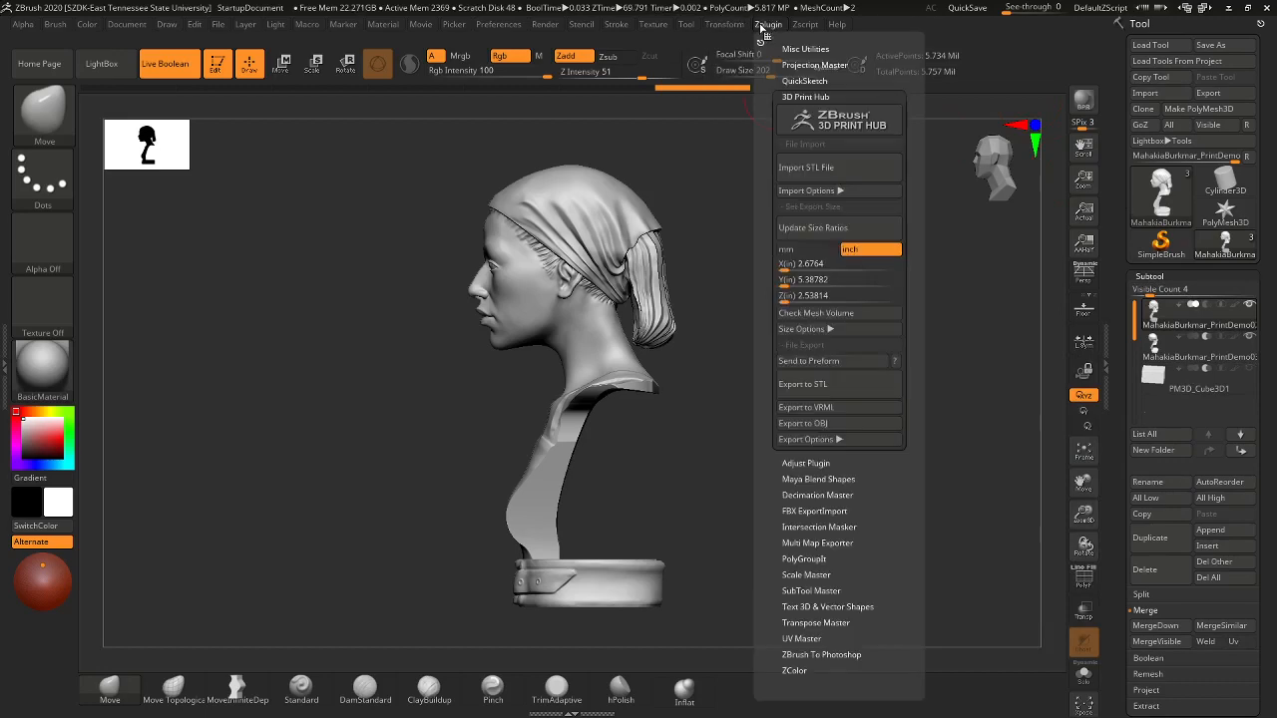
{"action": "left_click", "coordinate": [803, 384]}
{"action": "left_click", "coordinate": [506, 341]}
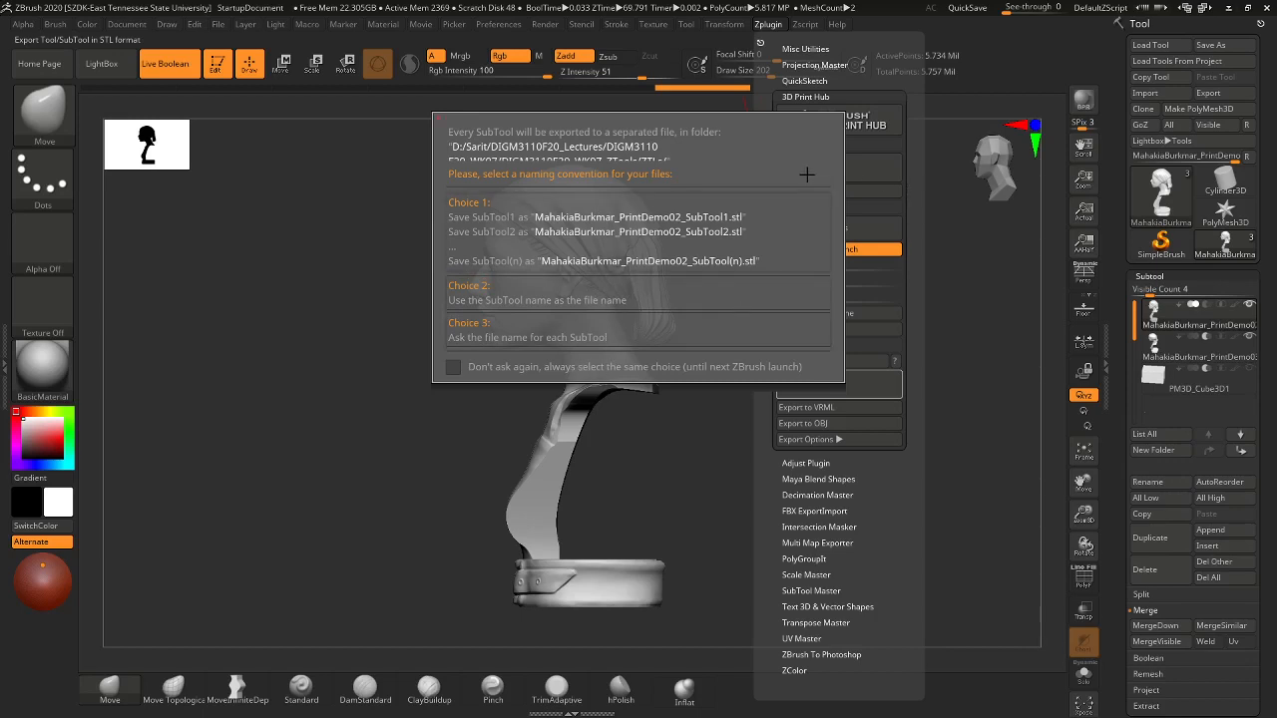
{"action": "key", "text": "Escape"}
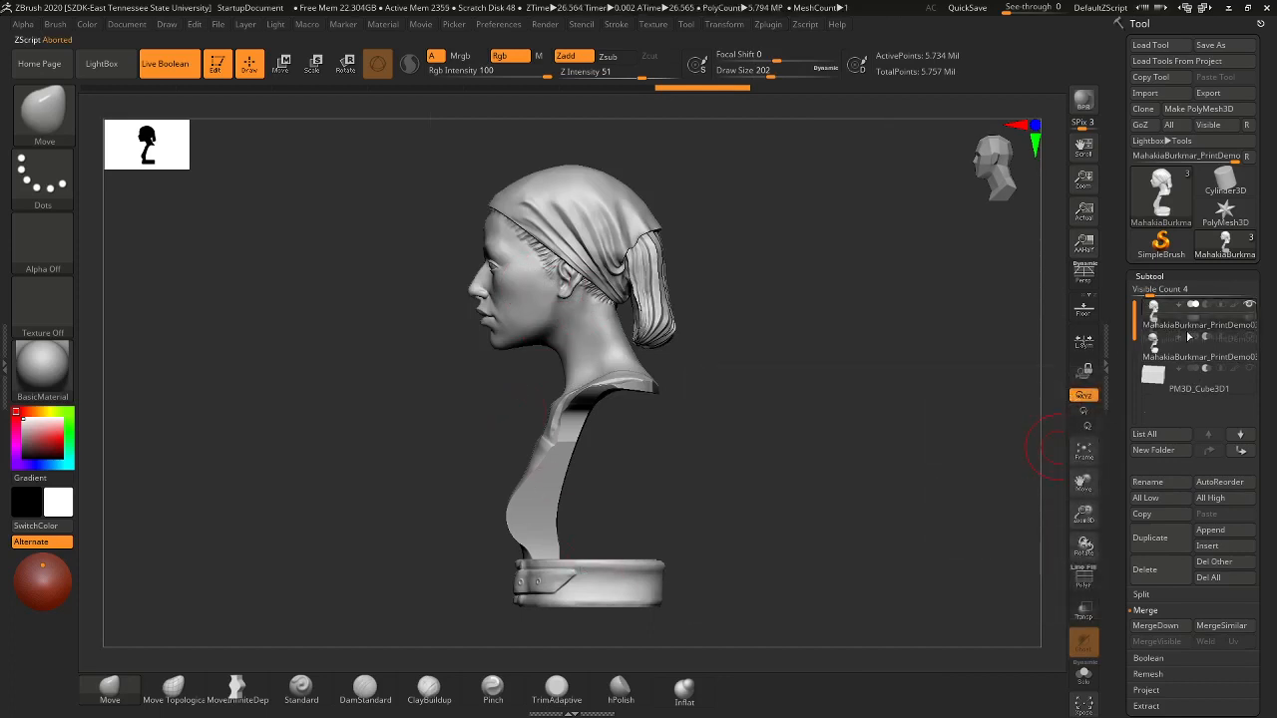
- Duplicate the bust subtool and DynaMesh the copy at Resolution 800
{"action": "left_click", "coordinate": [1154, 545]}
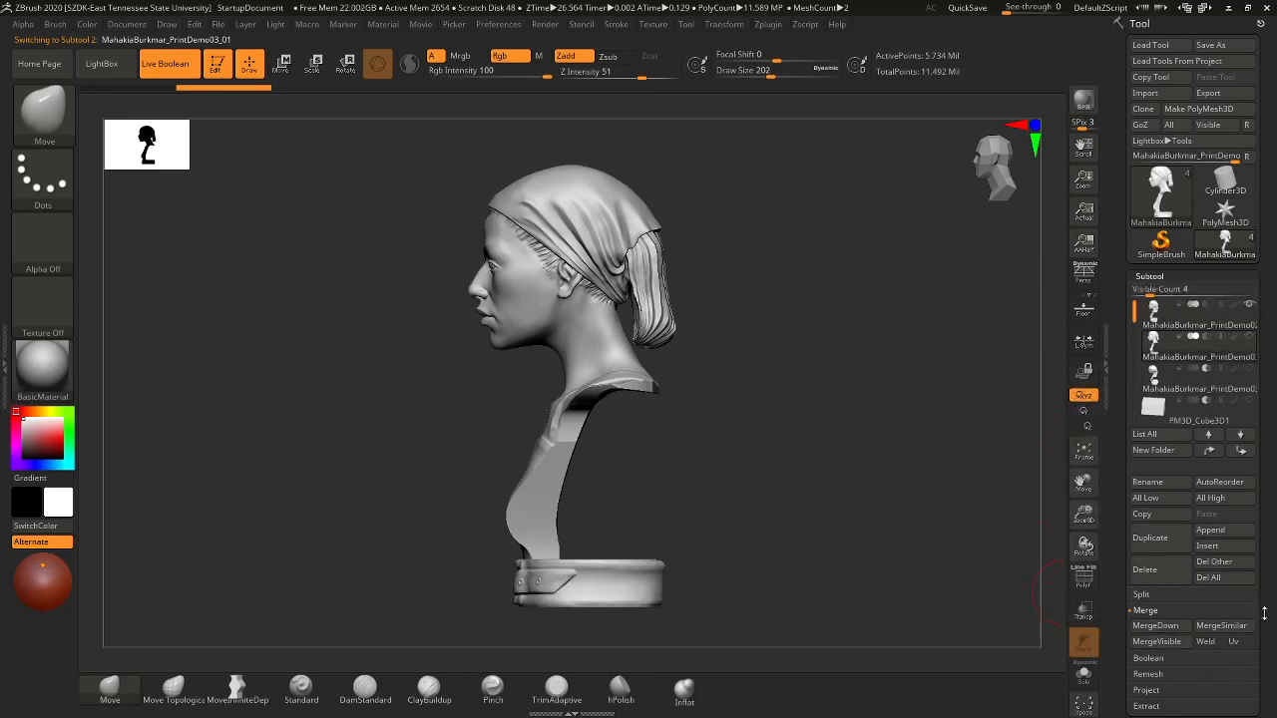
{"action": "scroll", "coordinate": [1264, 614], "scroll_direction": "down", "scroll_amount": 5}
{"action": "left_click", "coordinate": [1154, 401]}
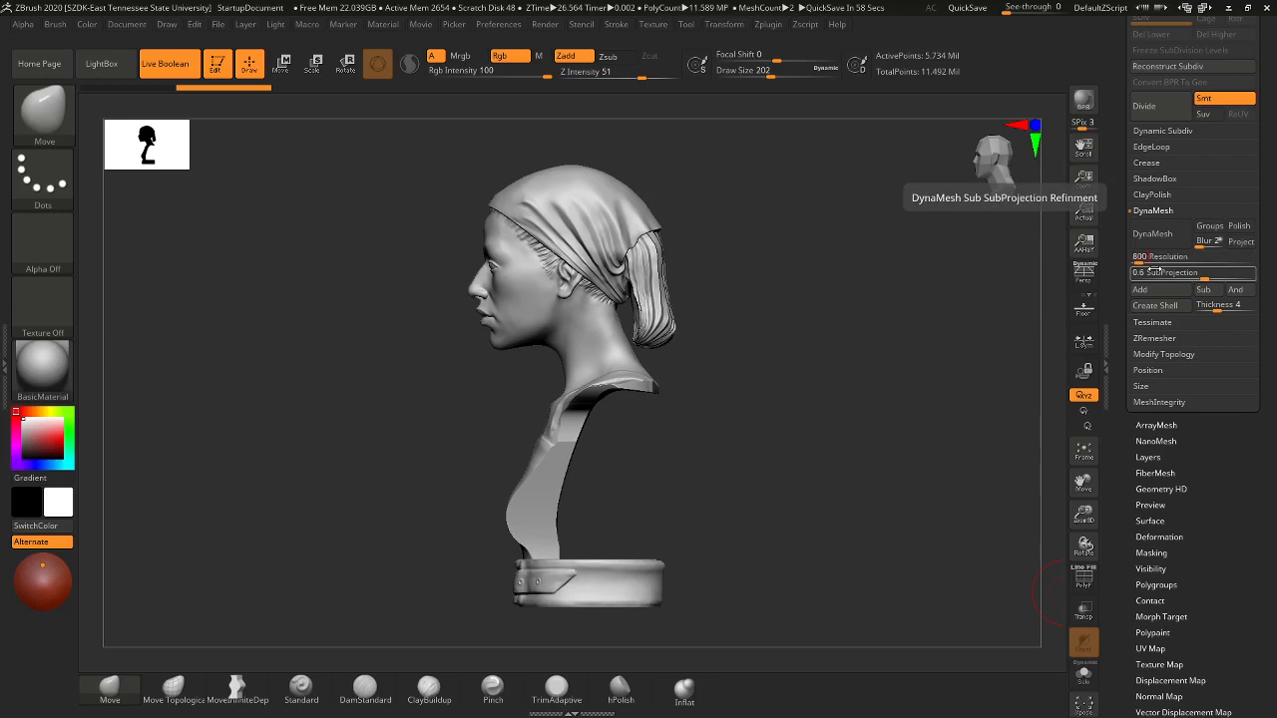
{"action": "left_click", "coordinate": [1152, 233]}
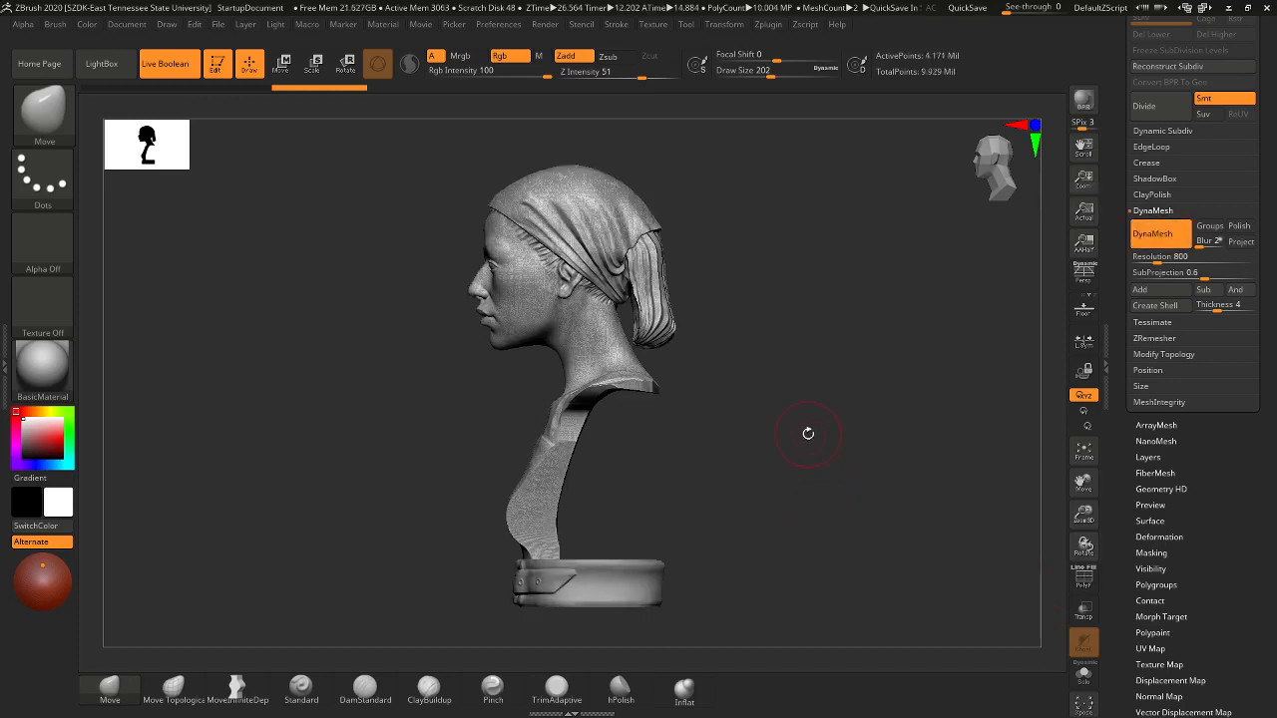
{"action": "scroll", "coordinate": [1257, 168], "scroll_direction": "up", "scroll_amount": 5}
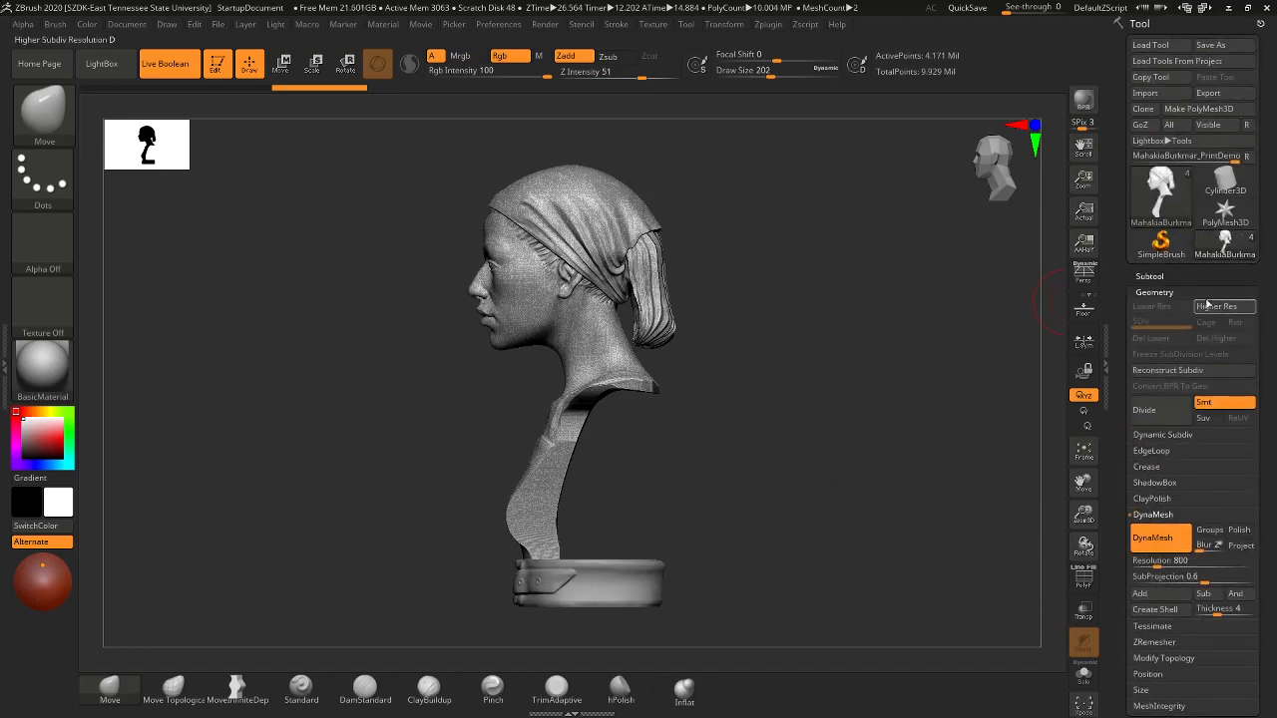
- Compare the first and second subtools, then reselect the original bust and snap to side view
{"action": "left_click", "coordinate": [1149, 276]}
{"action": "mouse_move", "coordinate": [1240, 357]}
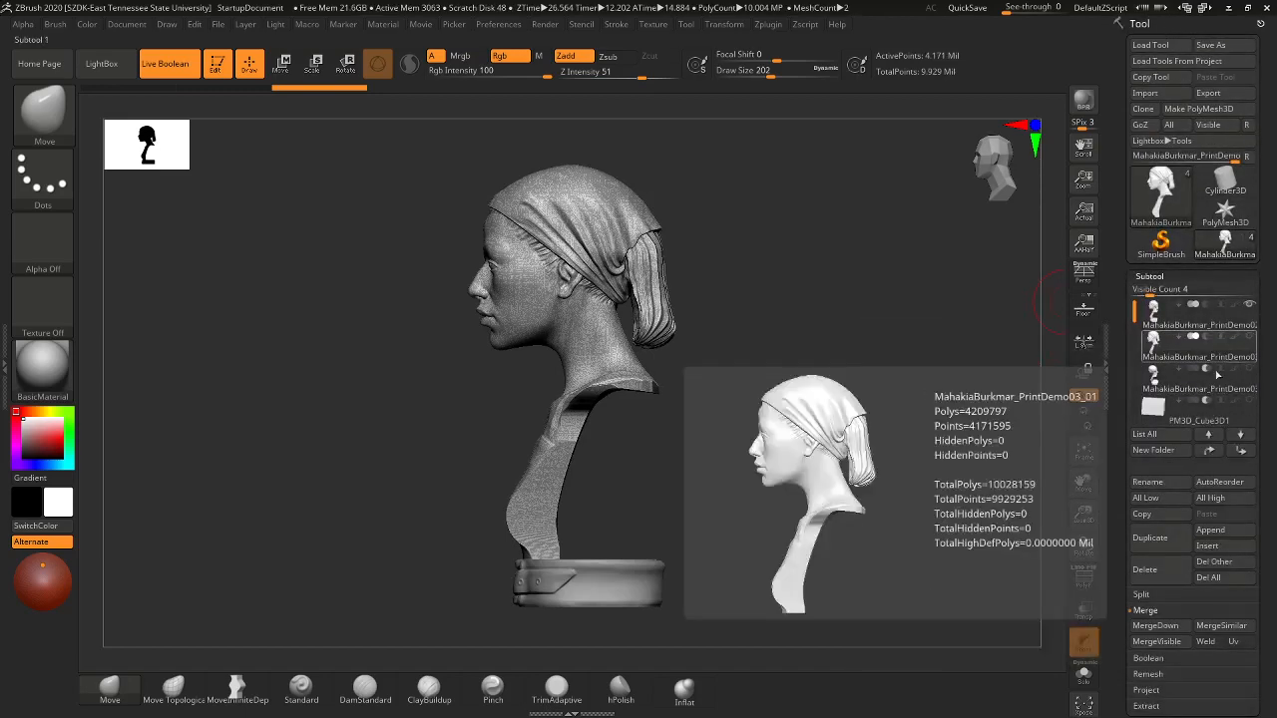
{"action": "left_click", "coordinate": [1231, 321]}
{"action": "left_click", "coordinate": [1231, 321]}
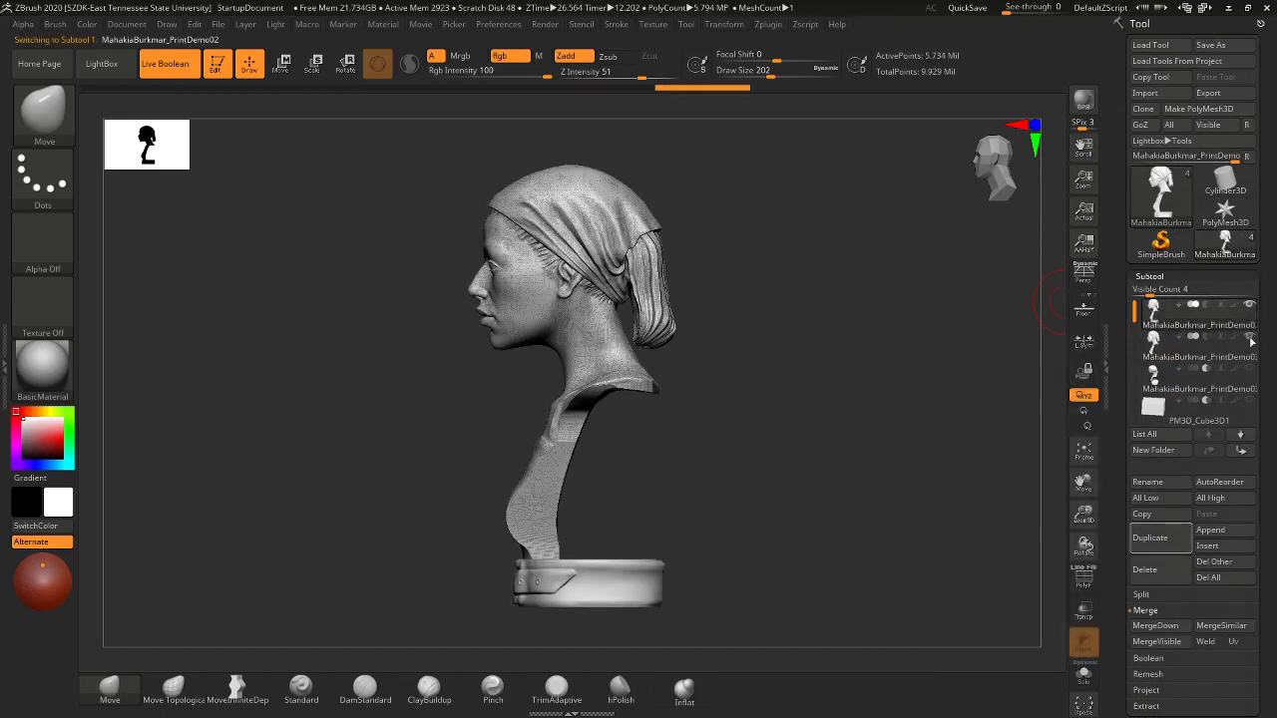
{"action": "mouse_move", "coordinate": [1251, 399]}
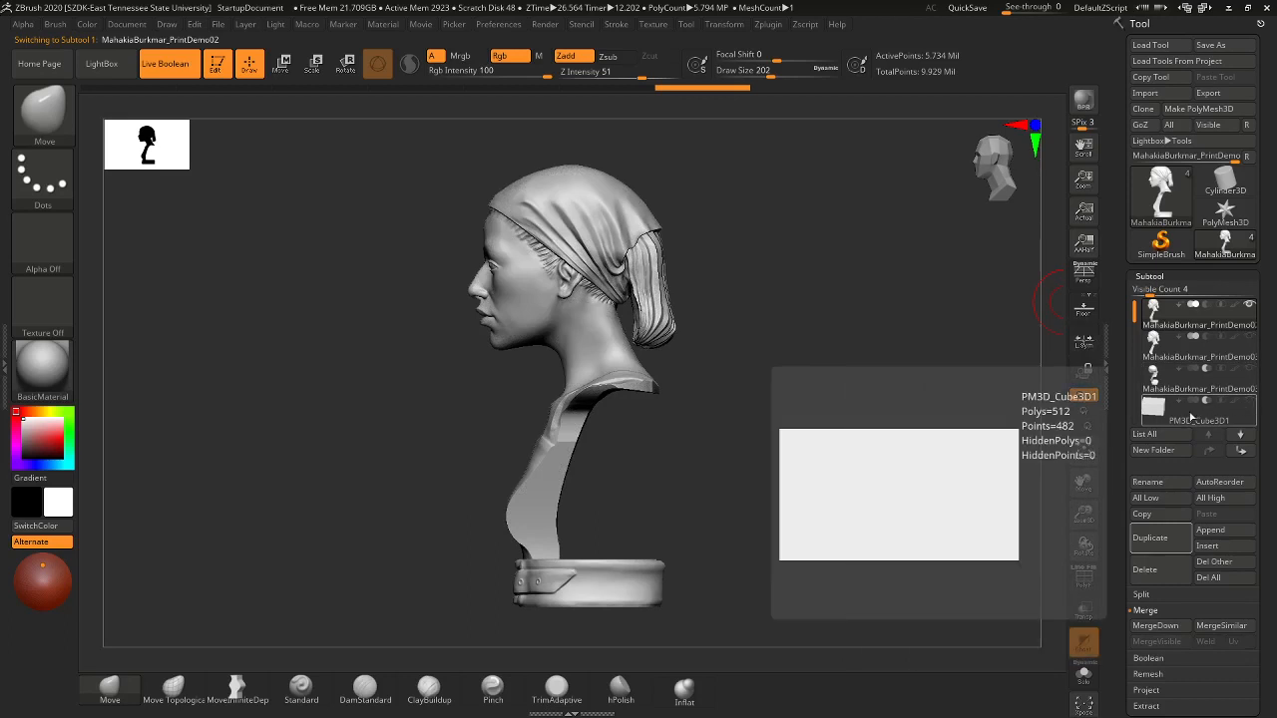
{"action": "left_click", "coordinate": [1241, 346]}
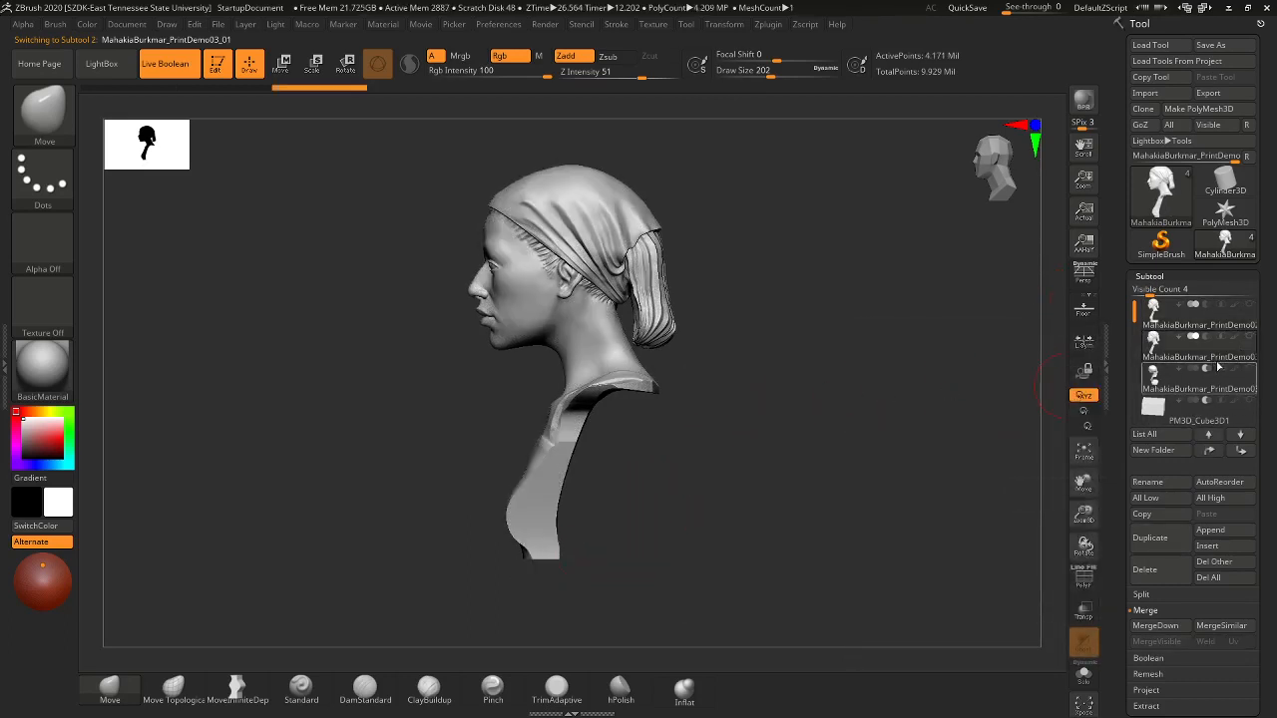
{"action": "left_click", "coordinate": [1245, 316]}
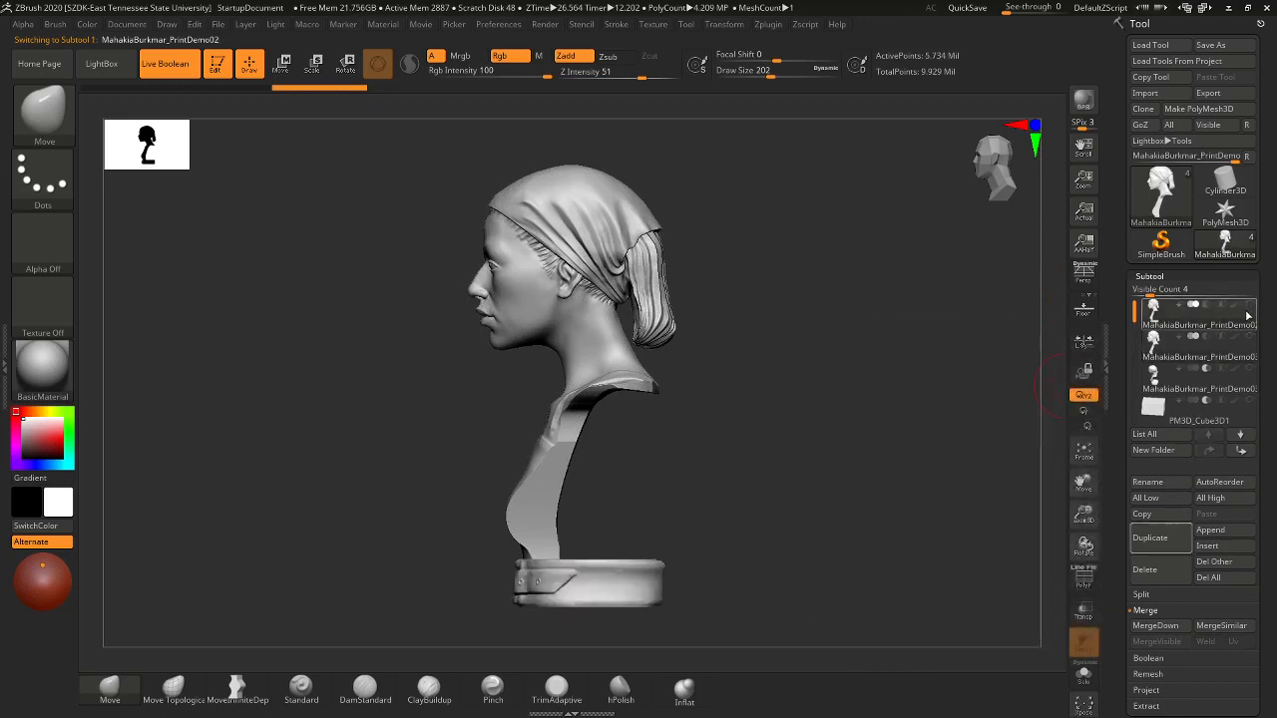
{"action": "left_click_drag", "start_coordinate": [729, 276], "coordinate": [743, 344]}
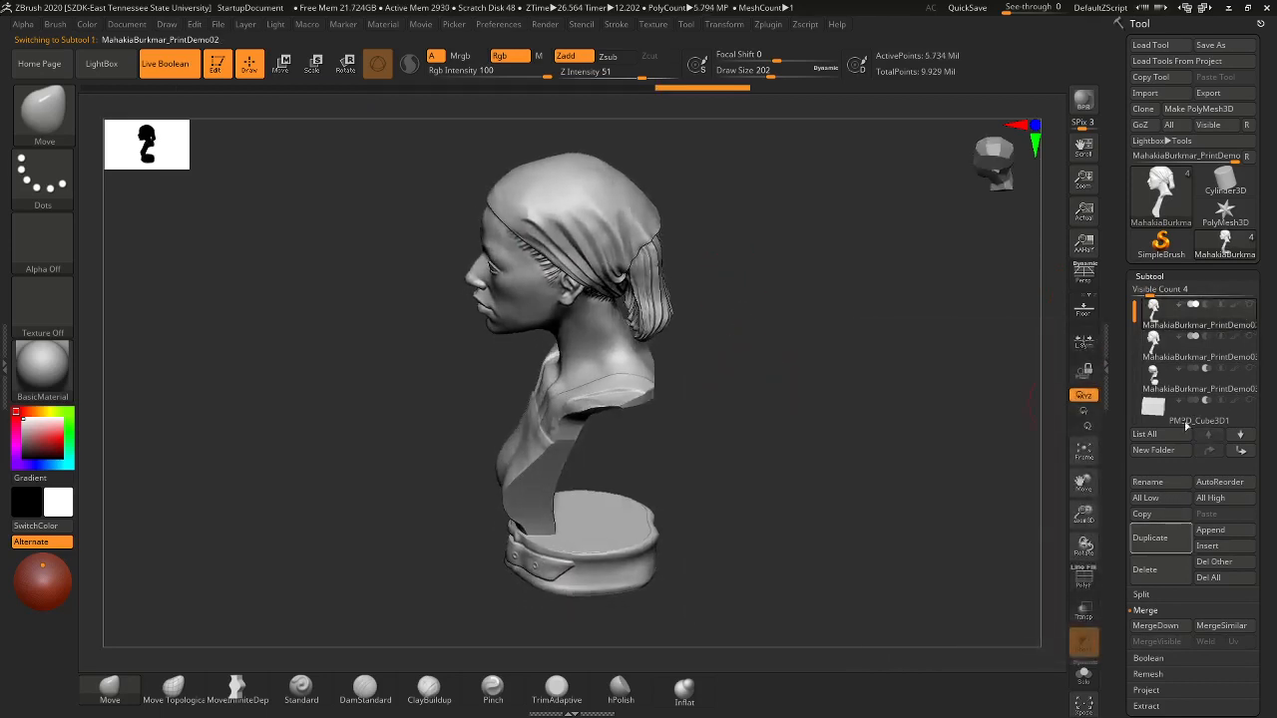
{"action": "left_click_drag", "start_coordinate": [808, 320], "coordinate": [808, 302], "text": "shift"}
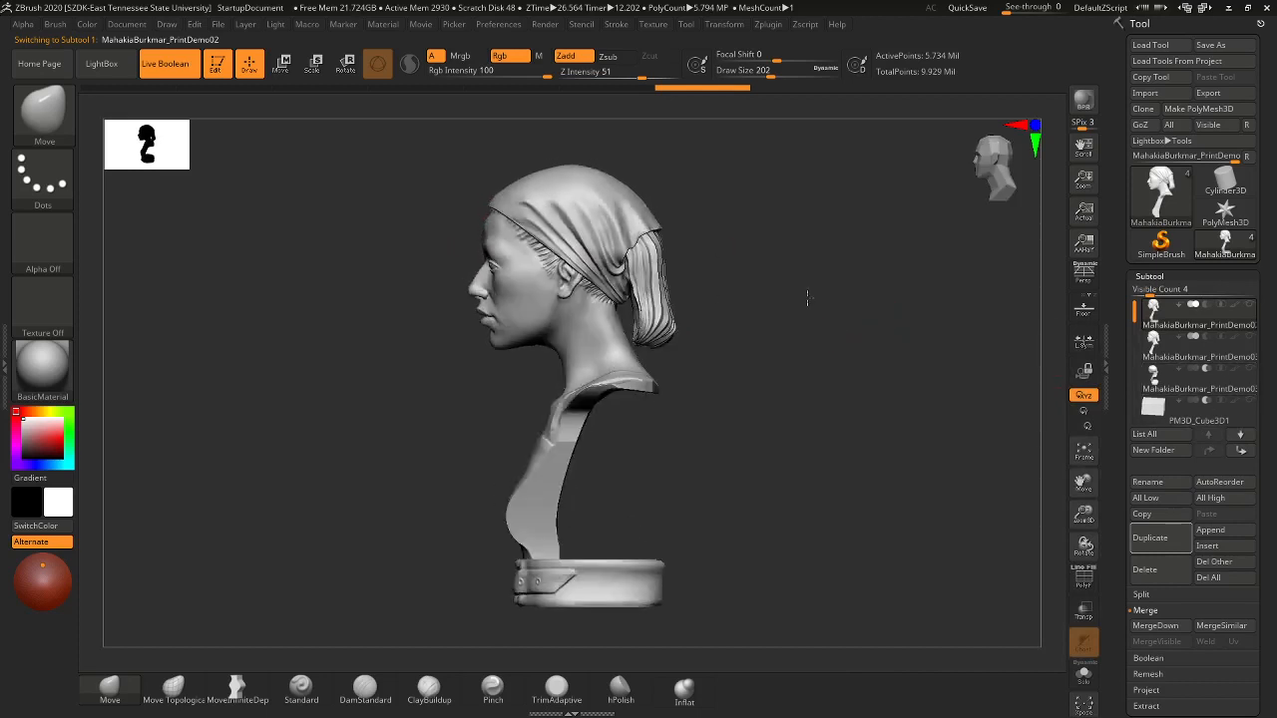
- ClipCurve a straight horizontal cut above the collar, keeping only the round base
{"action": "key", "text": "ctrl+shift"}
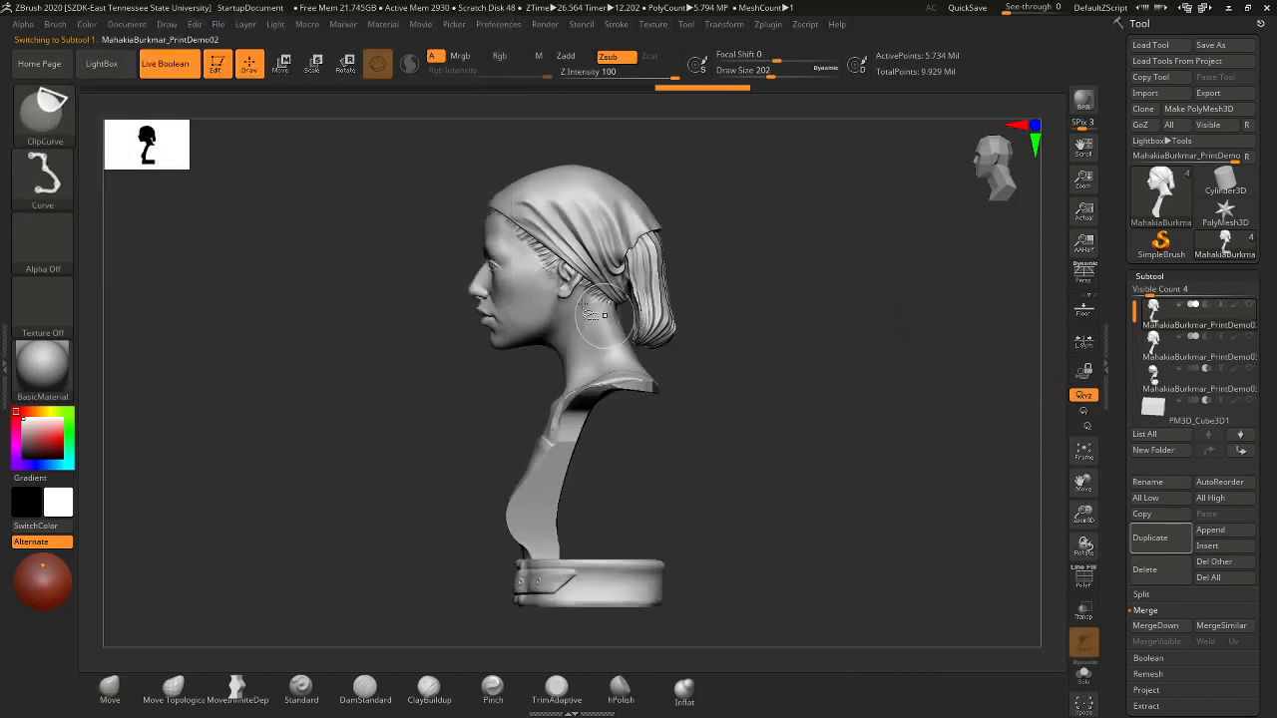
{"action": "left_click_drag", "start_coordinate": [402, 536], "coordinate": [718, 539], "text": "ctrl+shift"}
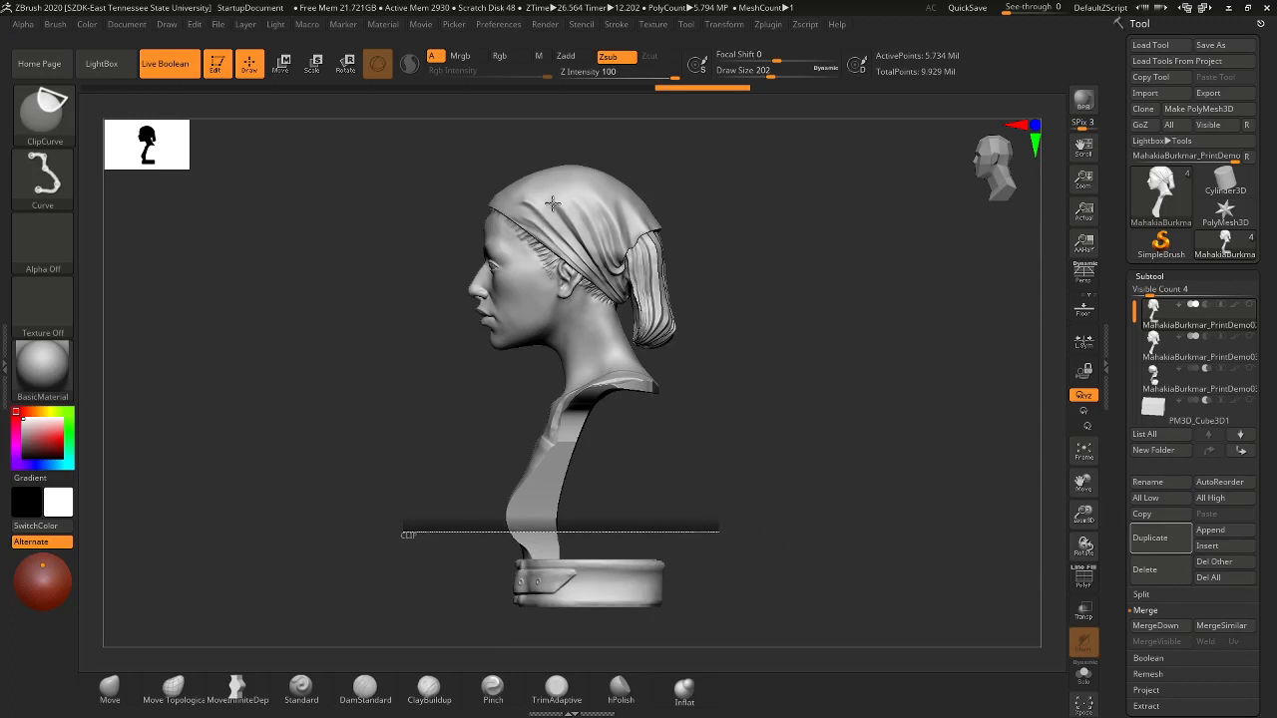
{"action": "left_click_drag", "start_coordinate": [718, 533], "coordinate": [718, 532], "text": "ctrl+shift"}
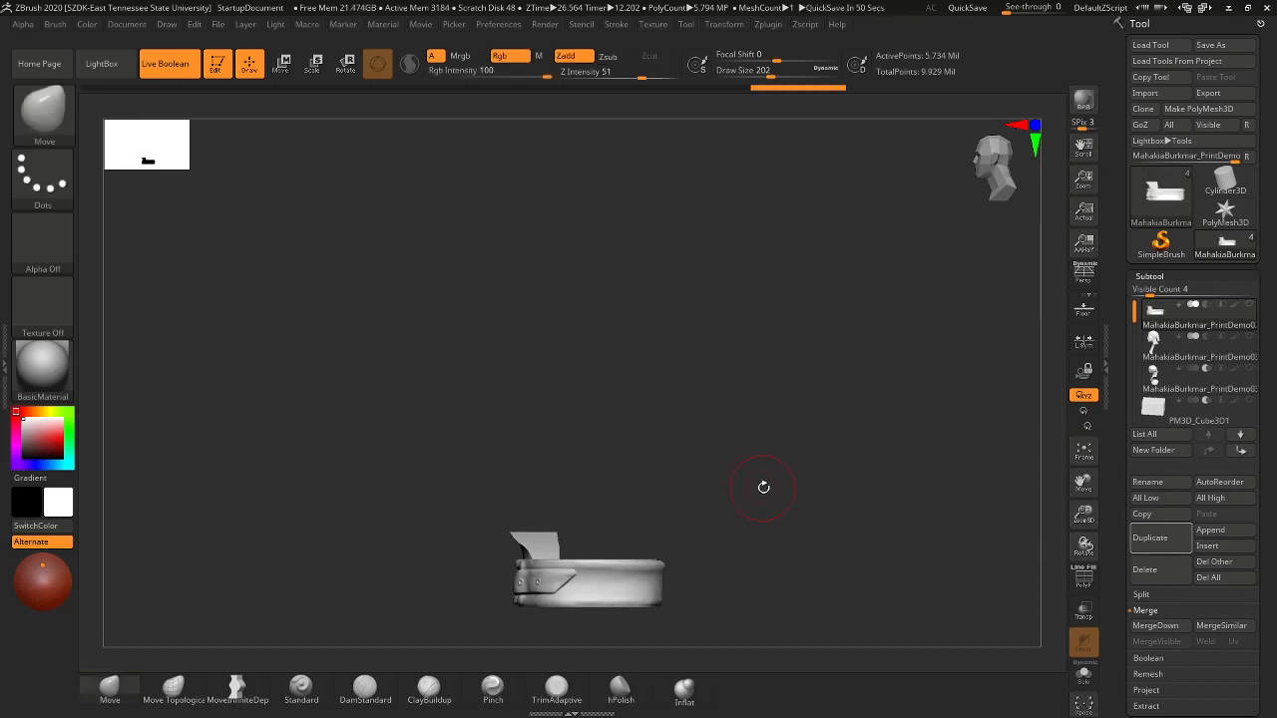
{"action": "left_click_drag", "start_coordinate": [763, 487], "coordinate": [734, 462]}
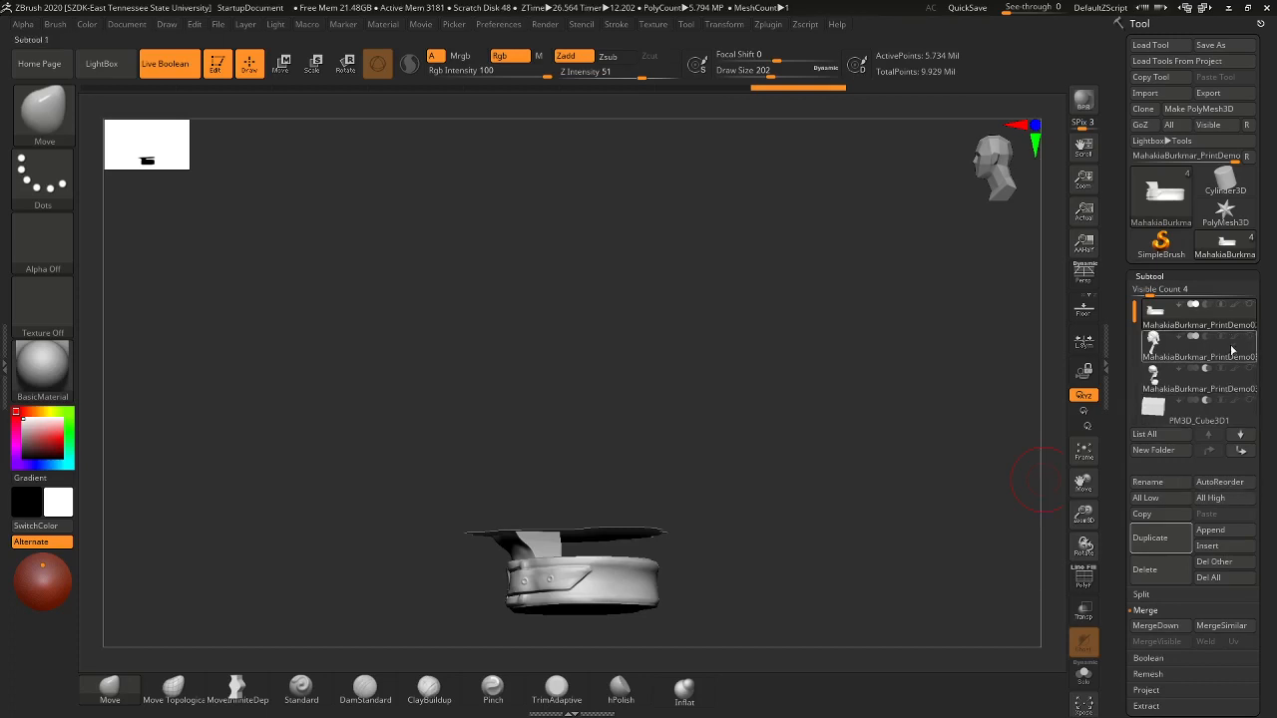
- Show the first subtool and Split To Parts the clipped base mesh
{"action": "left_click", "coordinate": [1250, 306]}
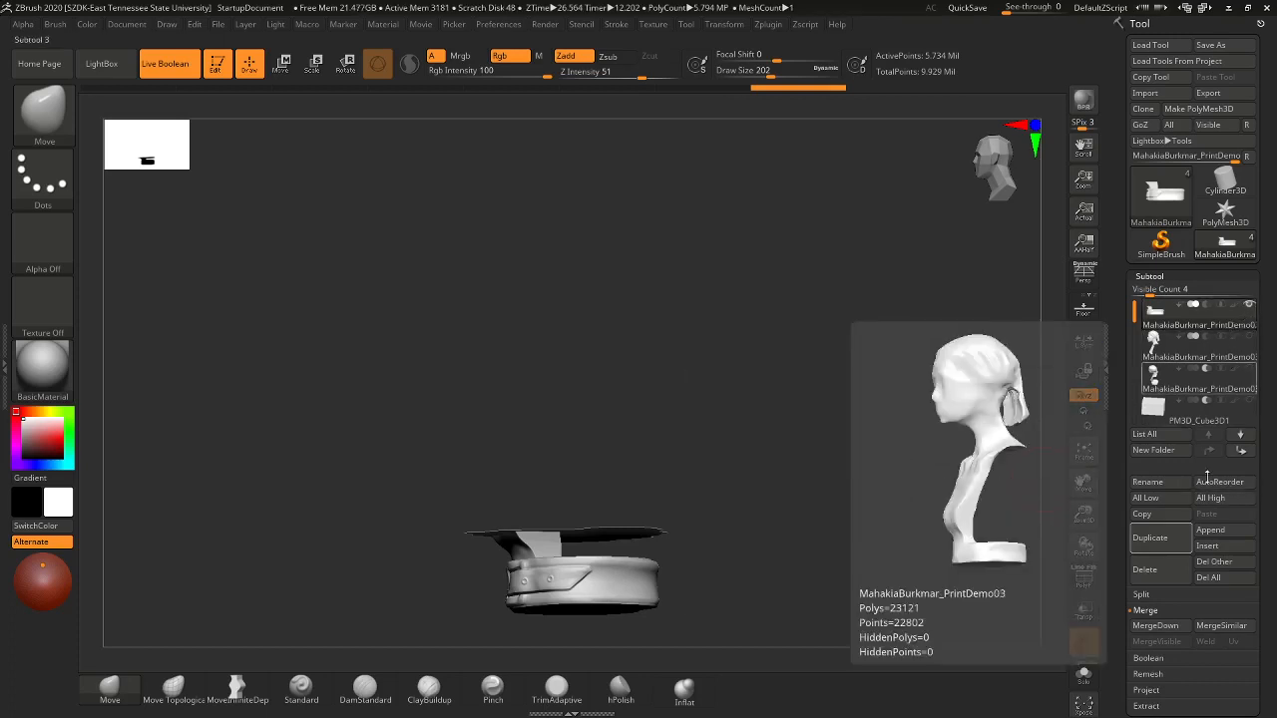
{"action": "left_click", "coordinate": [1140, 595]}
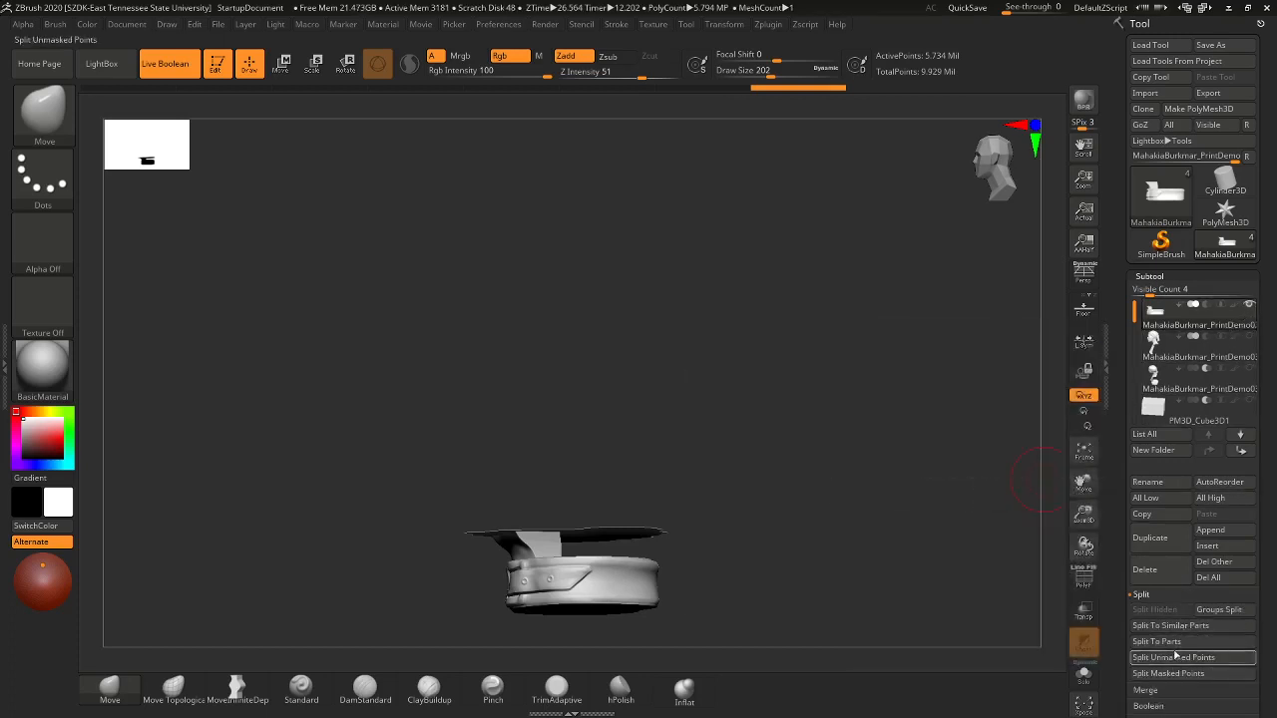
{"action": "left_click", "coordinate": [1158, 641]}
{"action": "left_click", "coordinate": [1039, 672]}
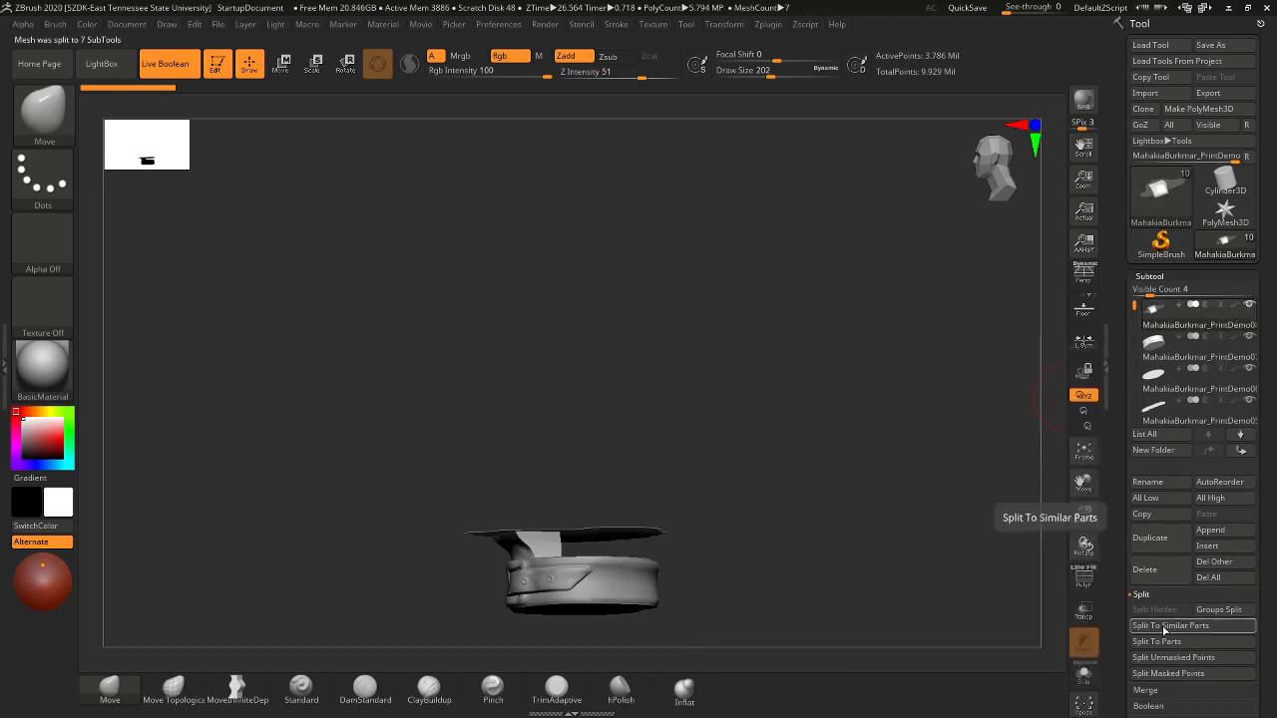
- Delete the unwanted split pieces, then hide the flat top piece and select the base
{"action": "left_click", "coordinate": [1155, 577]}
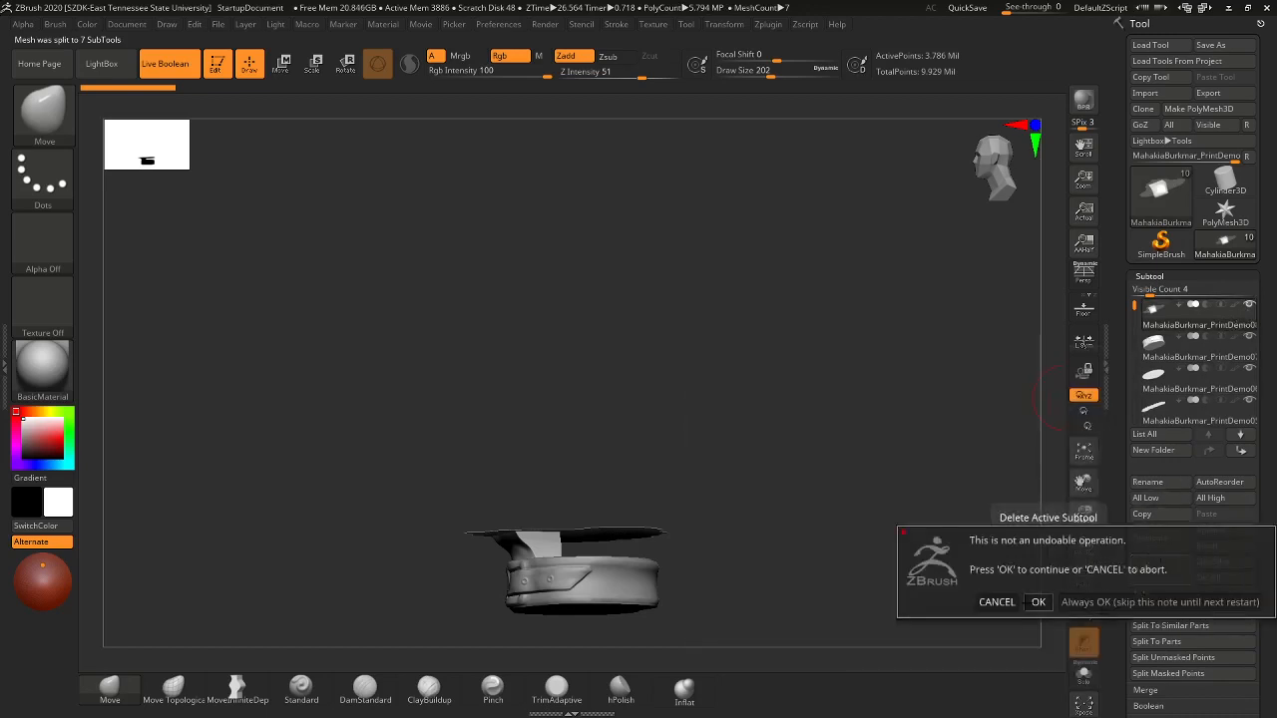
{"action": "left_click", "coordinate": [1038, 602]}
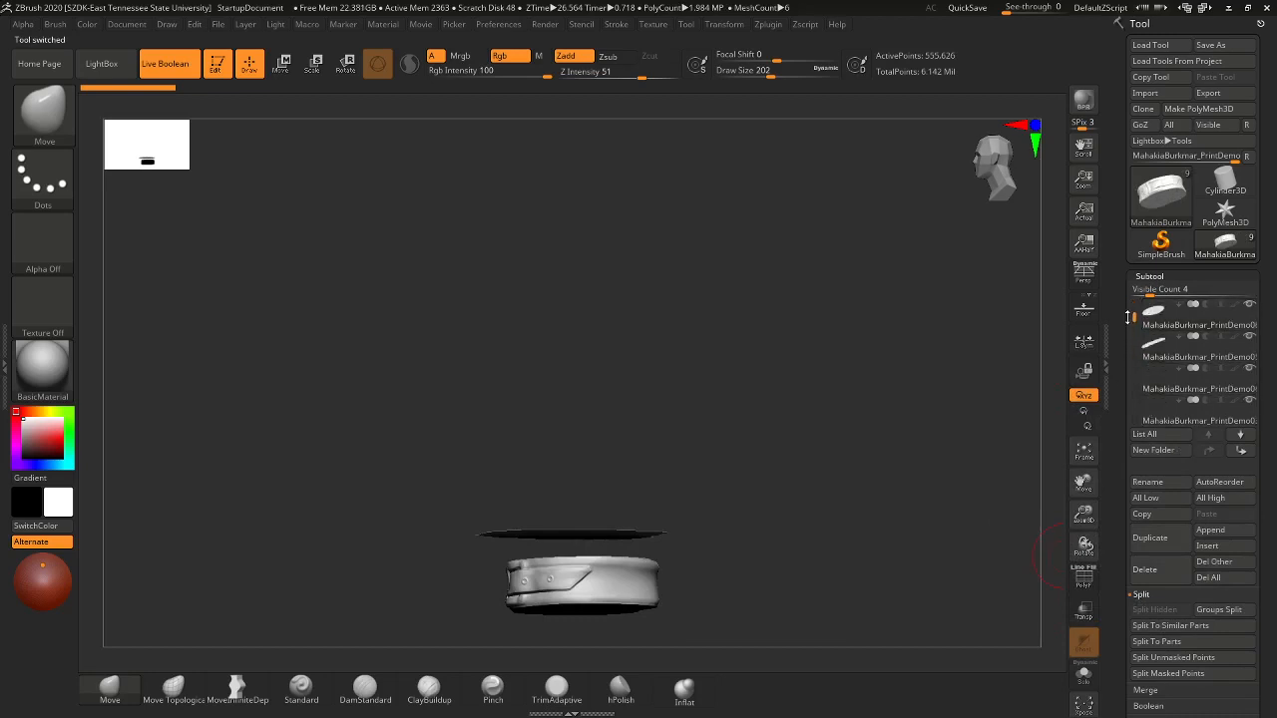
{"action": "left_click", "coordinate": [1197, 377]}
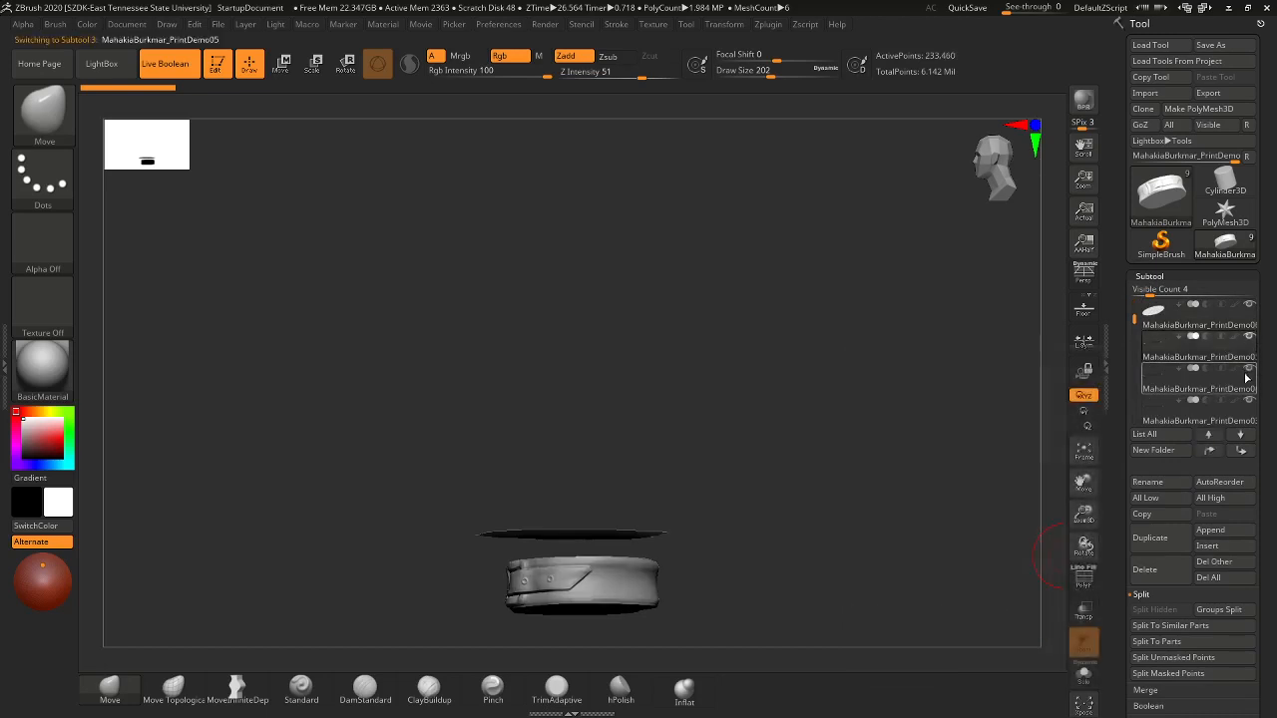
{"action": "left_click", "coordinate": [1158, 571]}
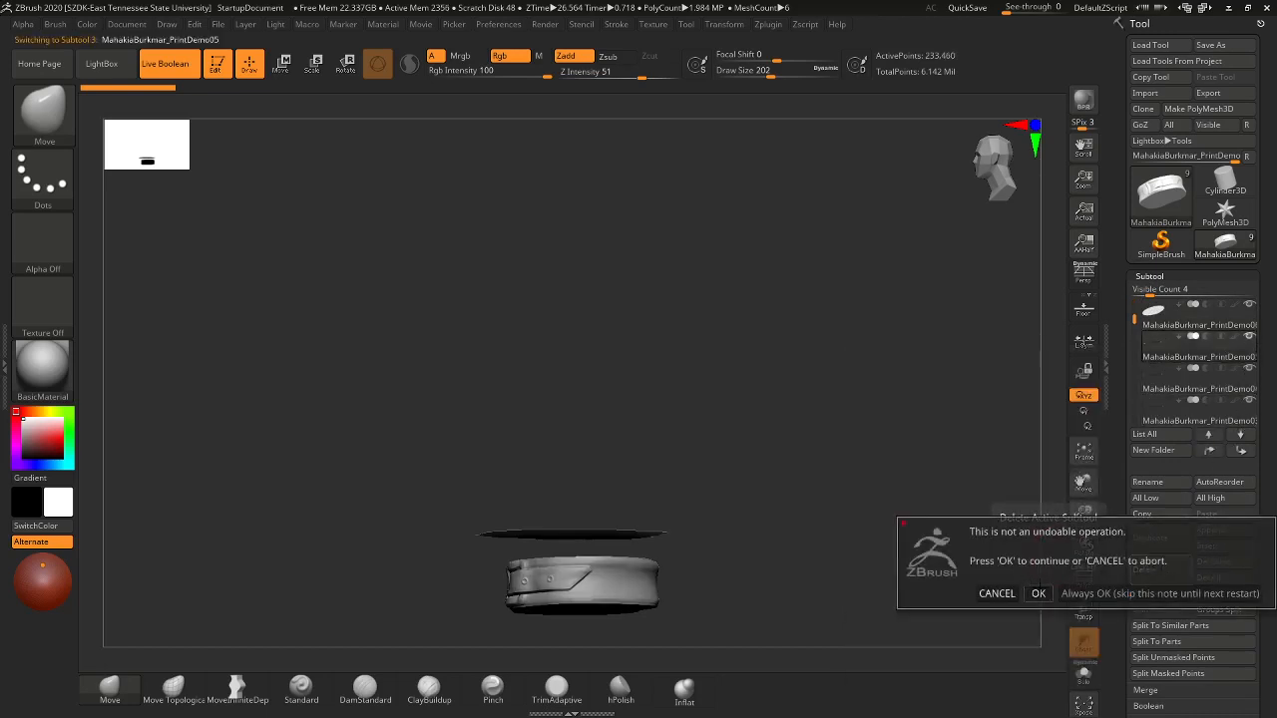
{"action": "left_click", "coordinate": [1037, 592]}
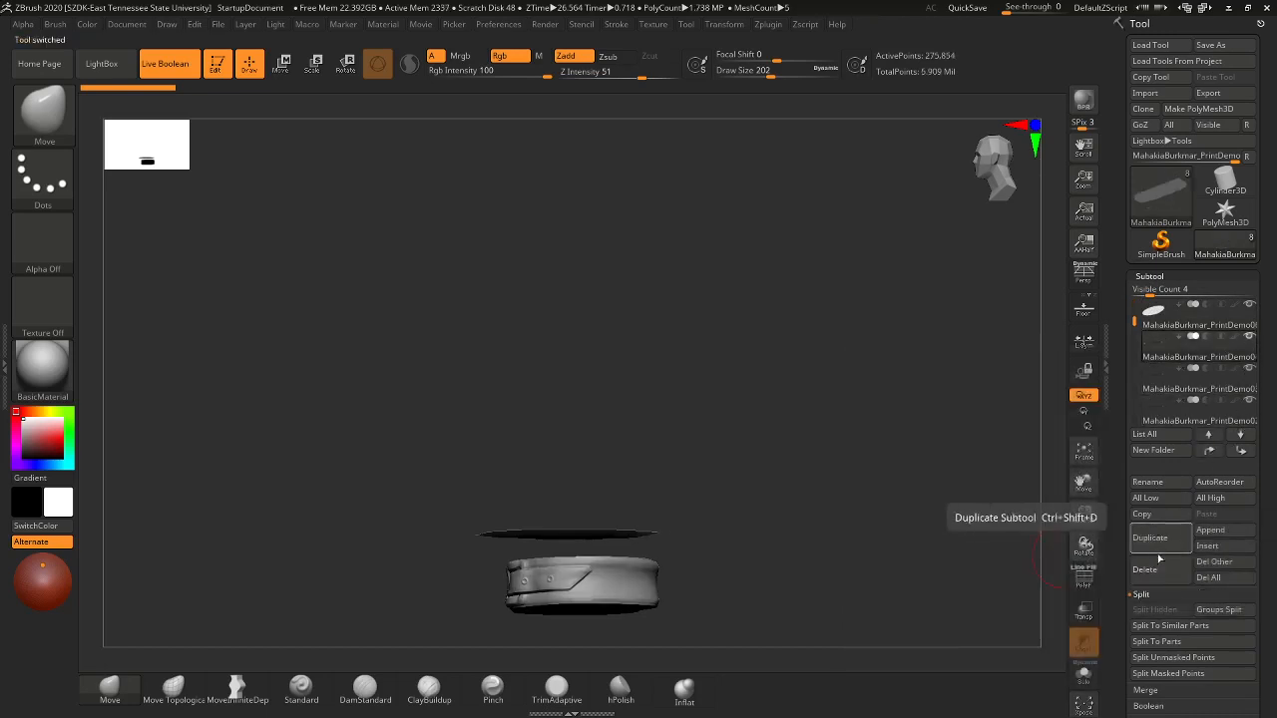
{"action": "left_click", "coordinate": [1157, 569]}
{"action": "left_click", "coordinate": [1039, 597]}
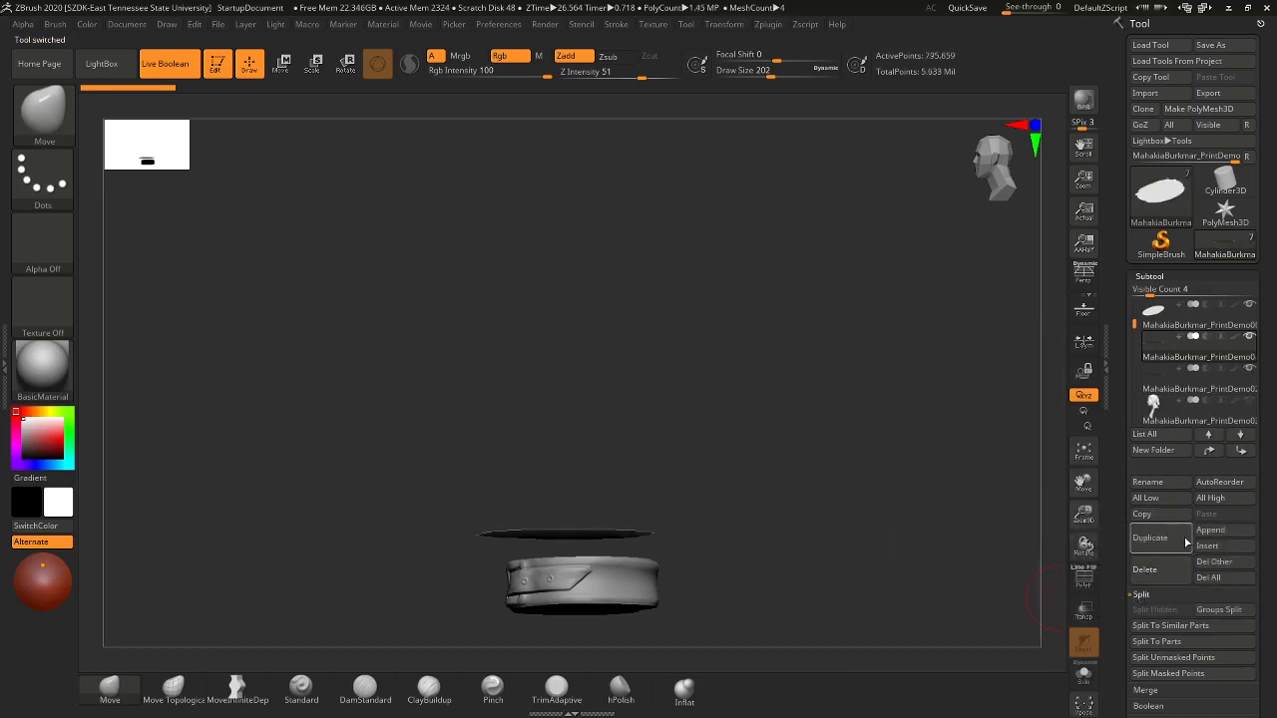
{"action": "left_click", "coordinate": [1165, 572]}
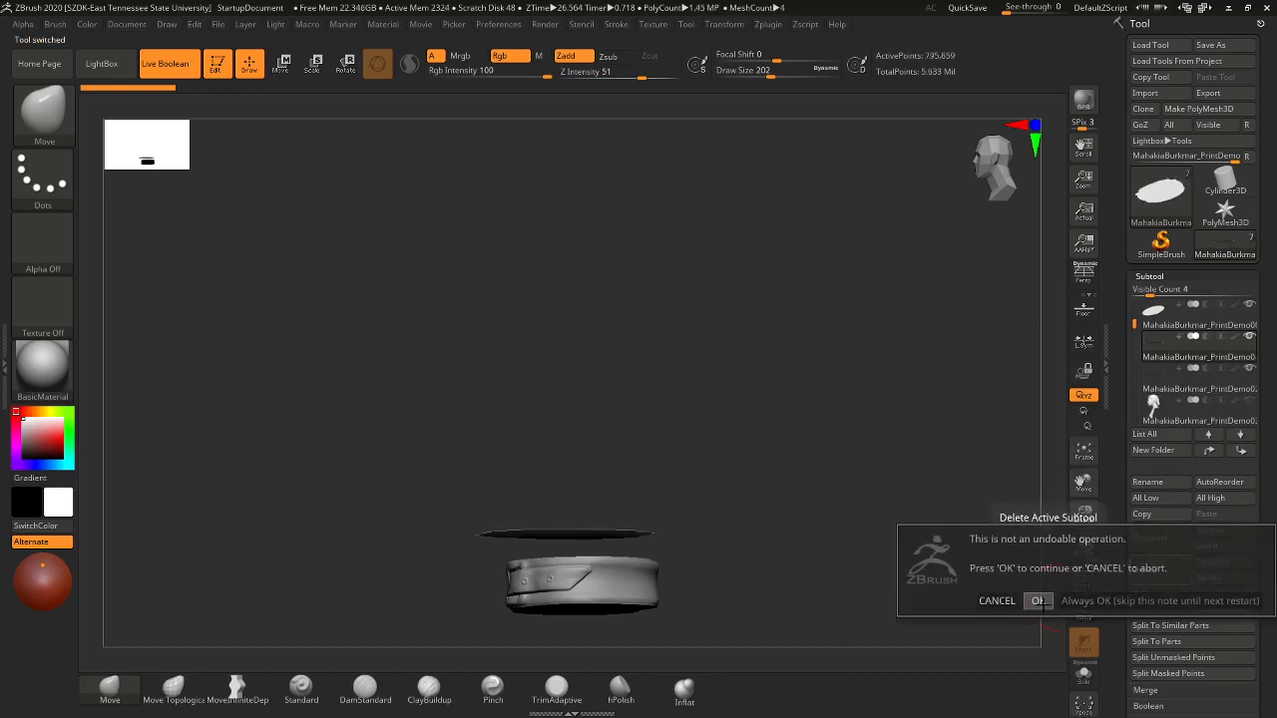
{"action": "left_click", "coordinate": [1037, 600]}
{"action": "left_click", "coordinate": [1162, 570]}
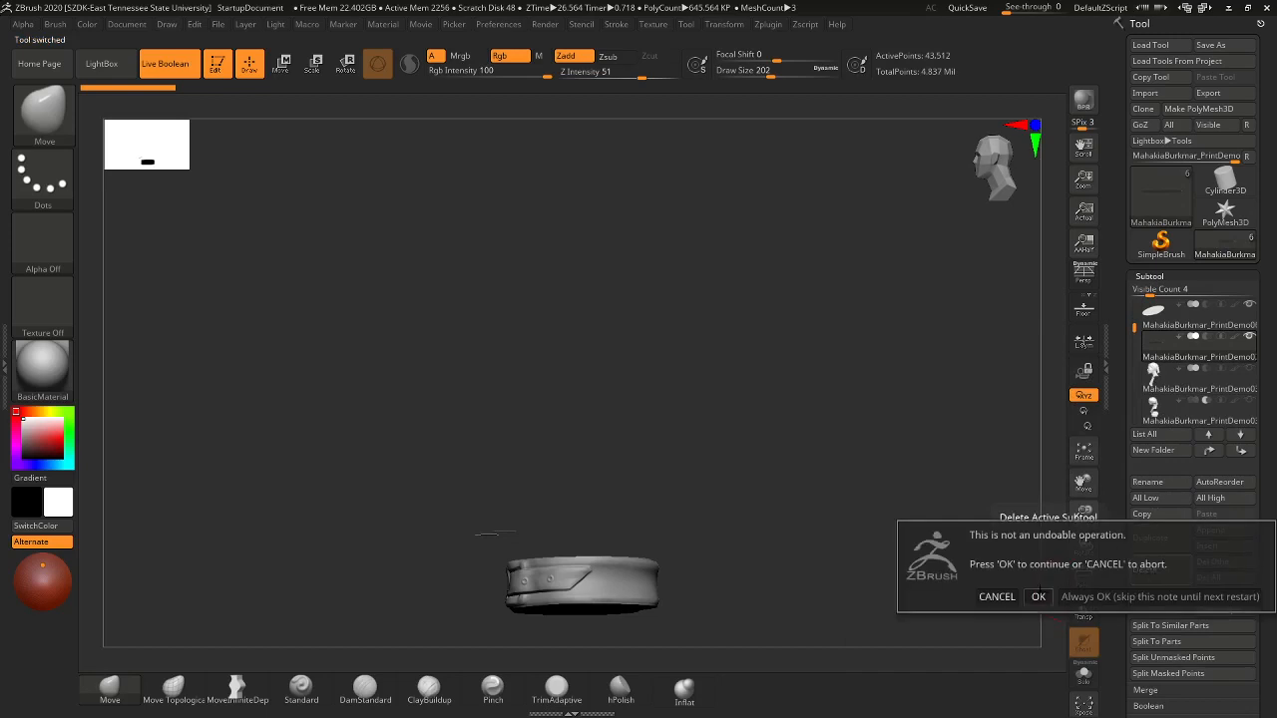
{"action": "left_click", "coordinate": [1039, 596]}
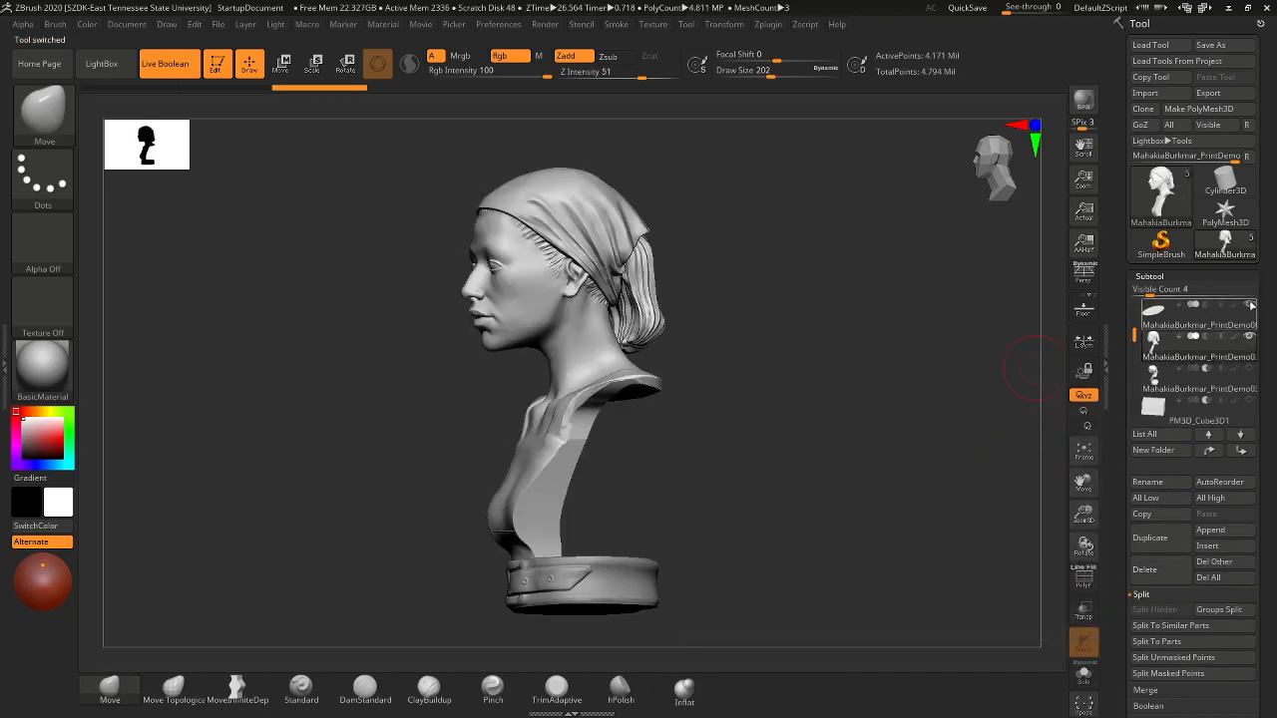
{"action": "left_click", "coordinate": [1250, 305]}
{"action": "left_click", "coordinate": [1248, 334]}
- Try hiding the small piece beside the base with a SelectRect hide
{"action": "left_click_drag", "start_coordinate": [817, 395], "coordinate": [774, 497]}
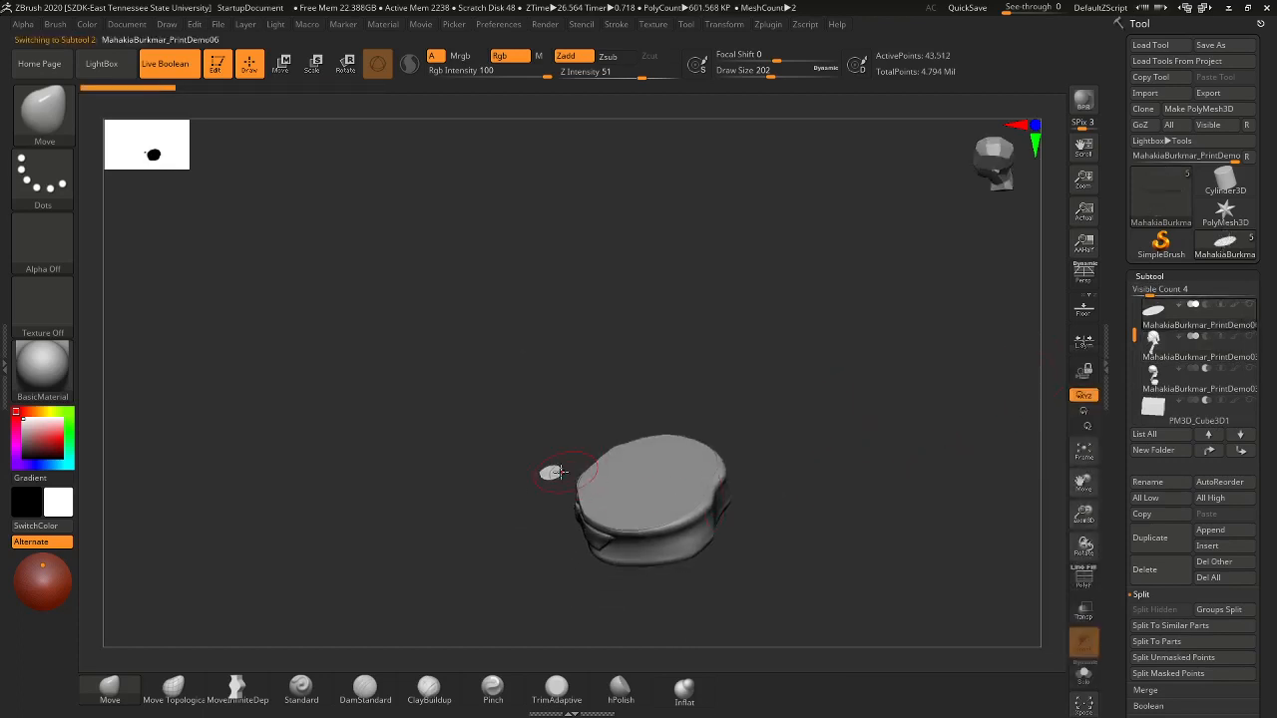
{"action": "left_click_drag", "start_coordinate": [666, 405], "coordinate": [710, 356]}
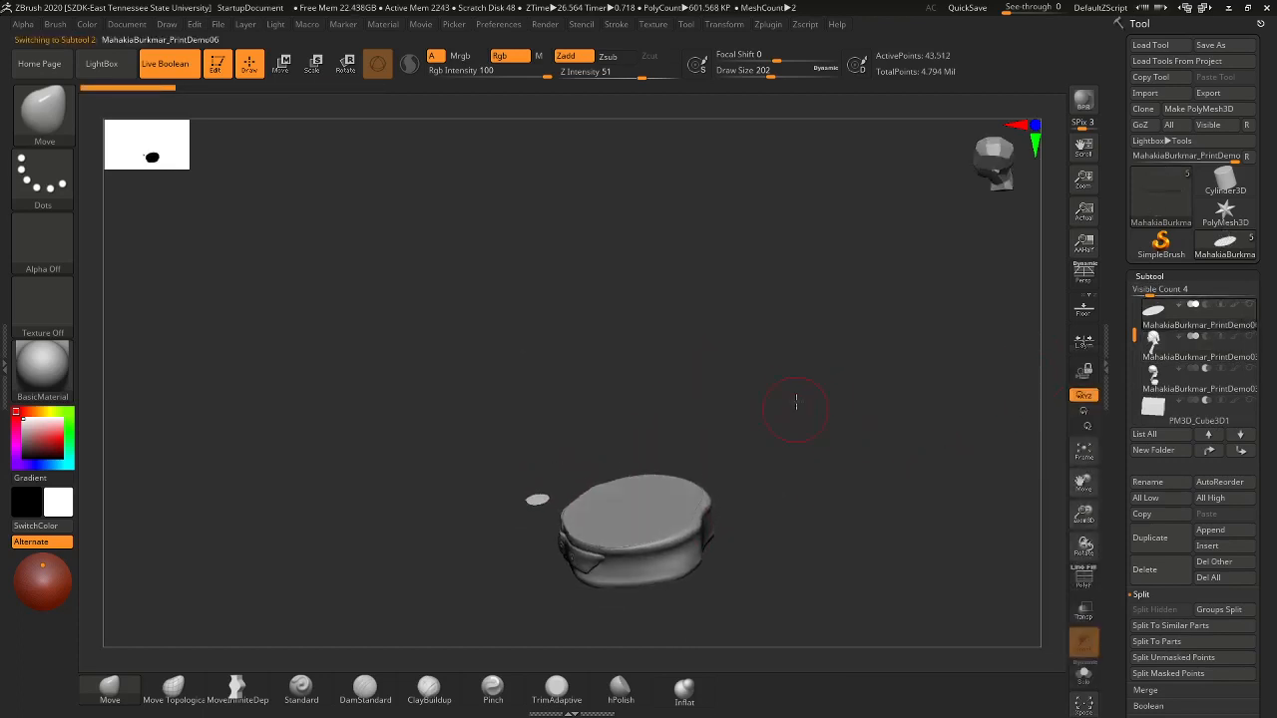
{"action": "mouse_move", "coordinate": [796, 402]}
{"action": "left_mouse_down"}
{"action": "mouse_move", "coordinate": [818, 305]}
{"action": "mouse_move", "coordinate": [818, 470]}
{"action": "mouse_move", "coordinate": [841, 369]}
{"action": "mouse_move", "coordinate": [843, 389]}
{"action": "left_mouse_up"}
{"action": "mouse_move", "coordinate": [542, 299]}
{"action": "left_mouse_down", "text": "ctrl+shift"}
{"action": "mouse_move", "coordinate": [623, 335]}
{"action": "mouse_move", "coordinate": [610, 303]}
{"action": "left_mouse_up", "text": "ctrl+shift"}
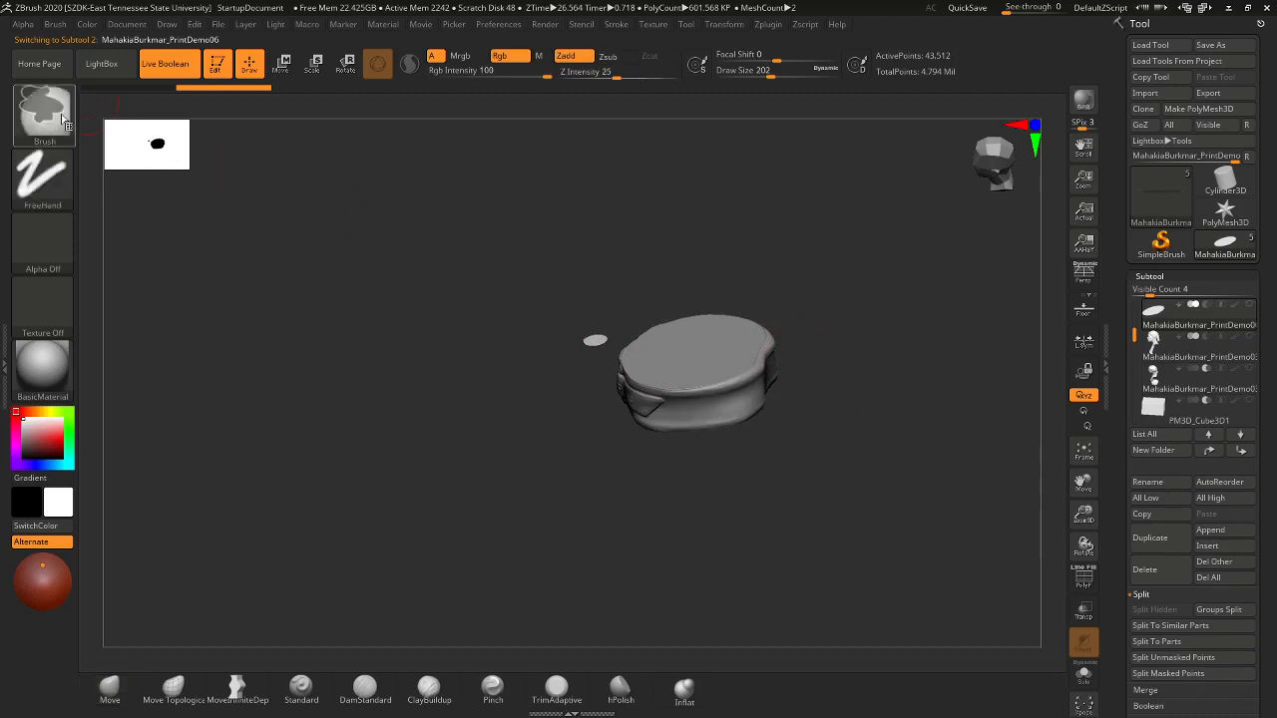
{"action": "left_click", "coordinate": [64, 119], "text": "ctrl+shift"}
{"action": "left_click", "coordinate": [189, 131], "text": "ctrl+shift"}
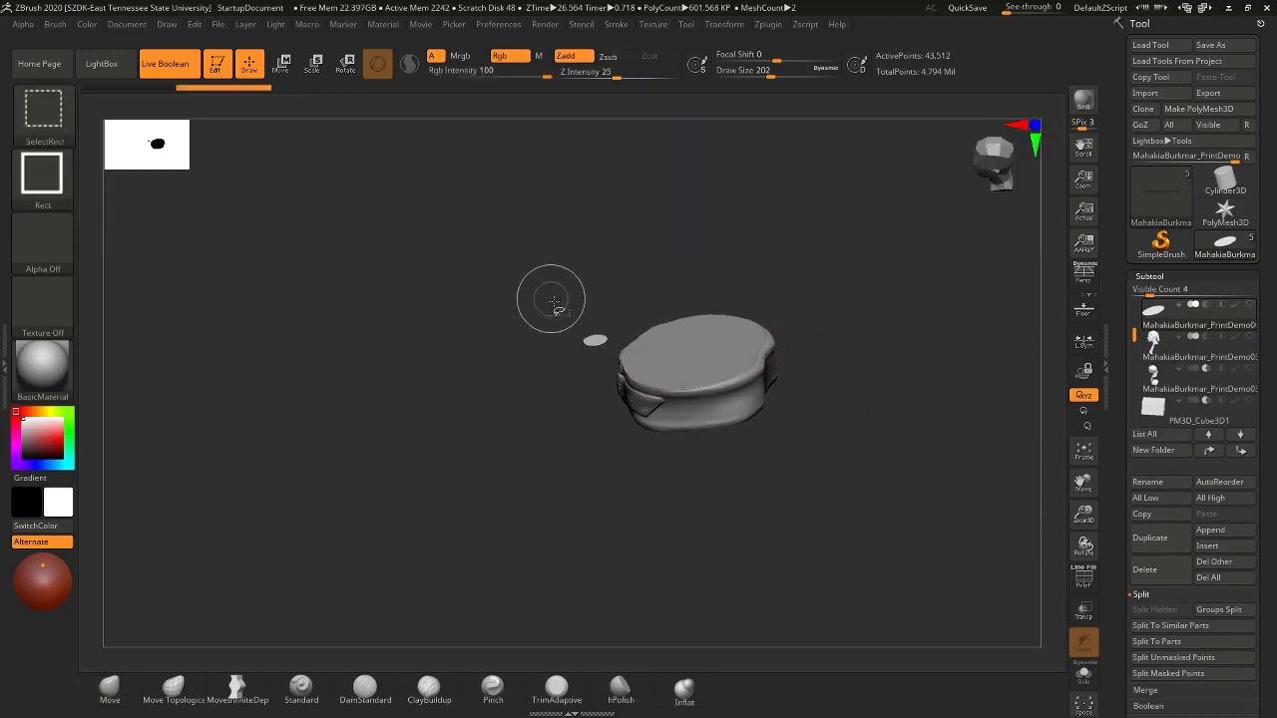
{"action": "left_click_drag", "start_coordinate": [554, 304], "coordinate": [615, 360], "text": "ctrl+shift"}
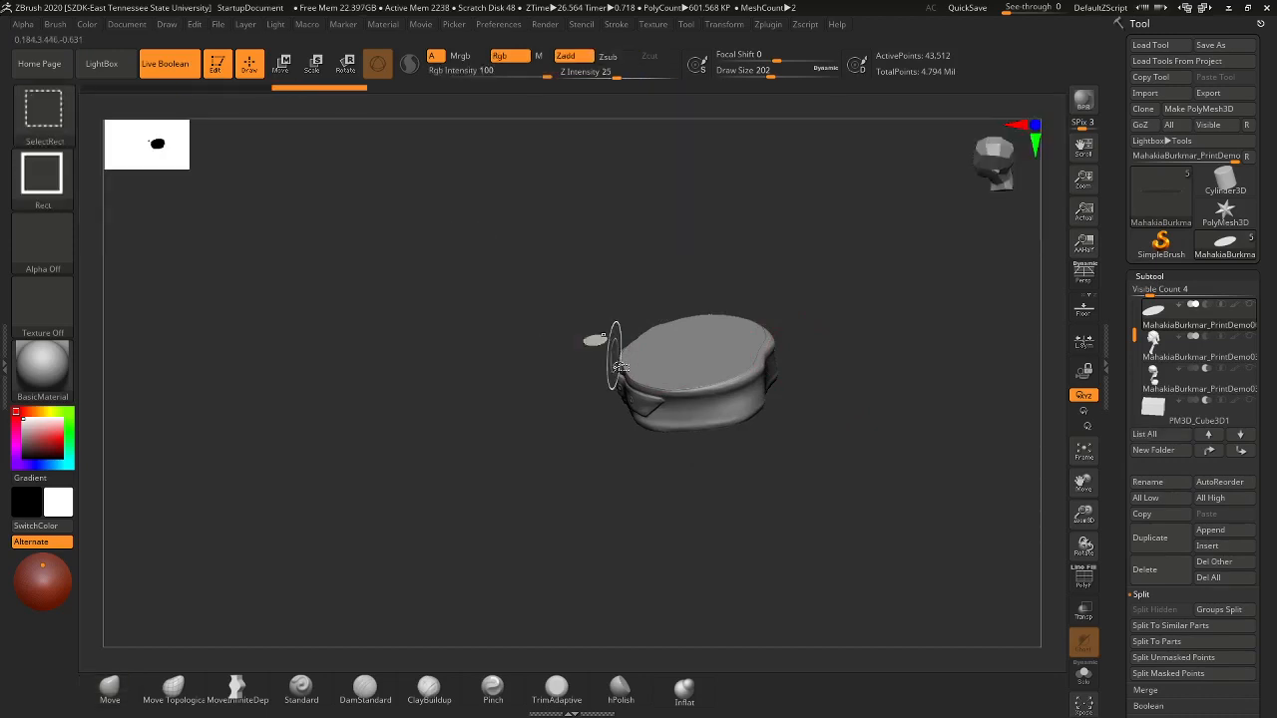
{"action": "left_click_drag", "start_coordinate": [577, 299], "coordinate": [610, 359], "text": "ctrl+alt+shift"}
- Toggle the first subtool's visibility off and on so the base shows alone
{"action": "left_click_drag", "start_coordinate": [796, 498], "coordinate": [818, 449]}
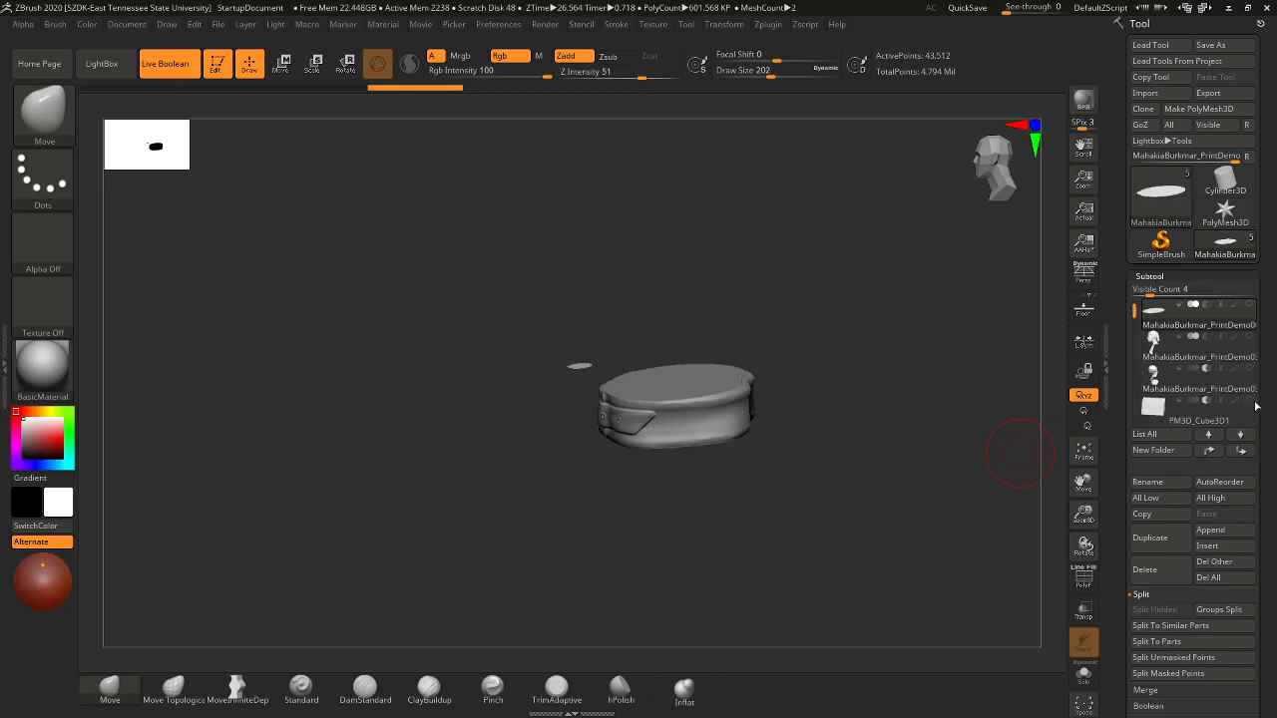
{"action": "mouse_move", "coordinate": [1154, 387]}
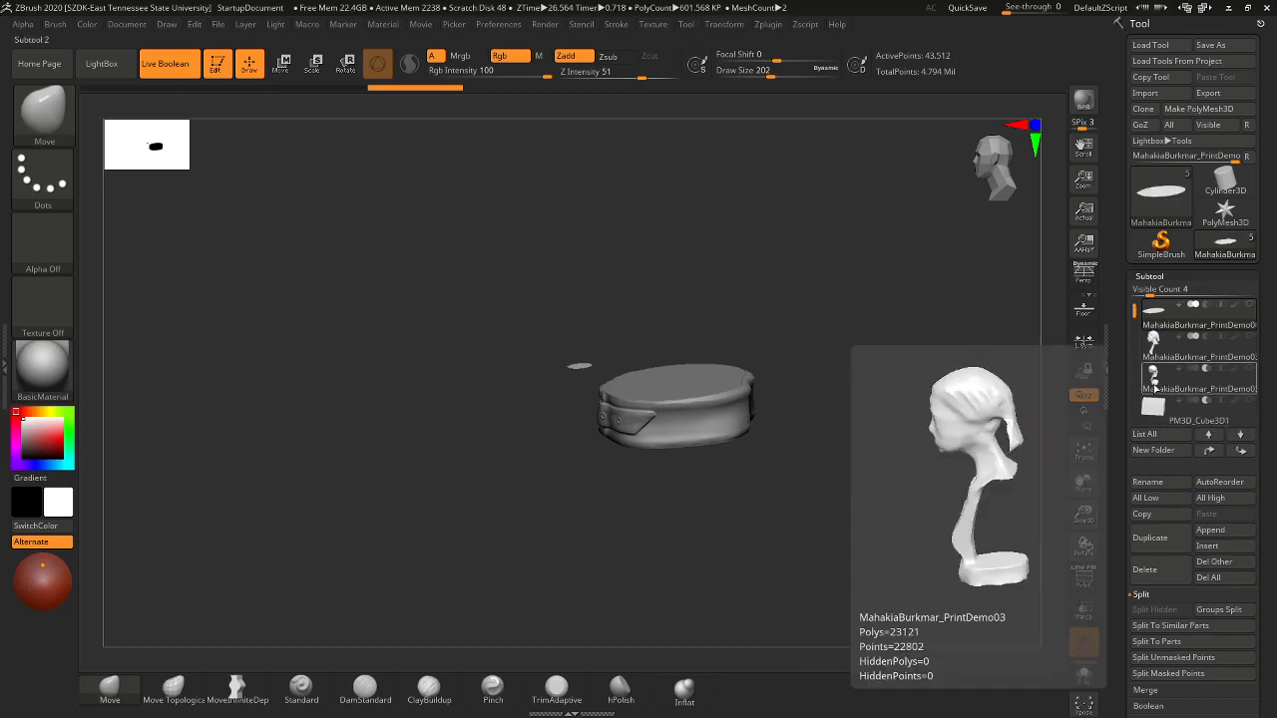
{"action": "mouse_move", "coordinate": [1134, 313]}
{"action": "left_mouse_down"}
{"action": "mouse_move", "coordinate": [1132, 362]}
{"action": "mouse_move", "coordinate": [1133, 297]}
{"action": "left_mouse_up"}
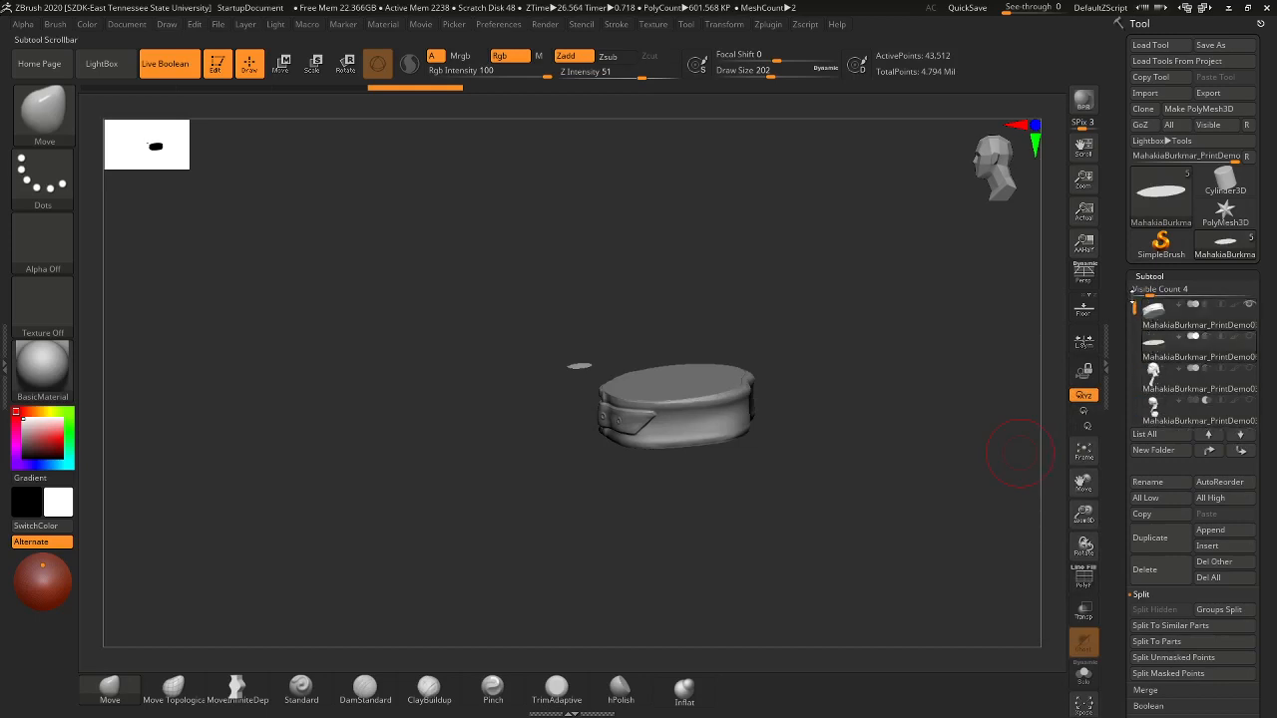
{"action": "left_click", "coordinate": [1246, 310]}
{"action": "left_click", "coordinate": [1248, 308]}
{"action": "left_click_drag", "start_coordinate": [729, 497], "coordinate": [735, 529]}
{"action": "key", "text": "ctrl"}
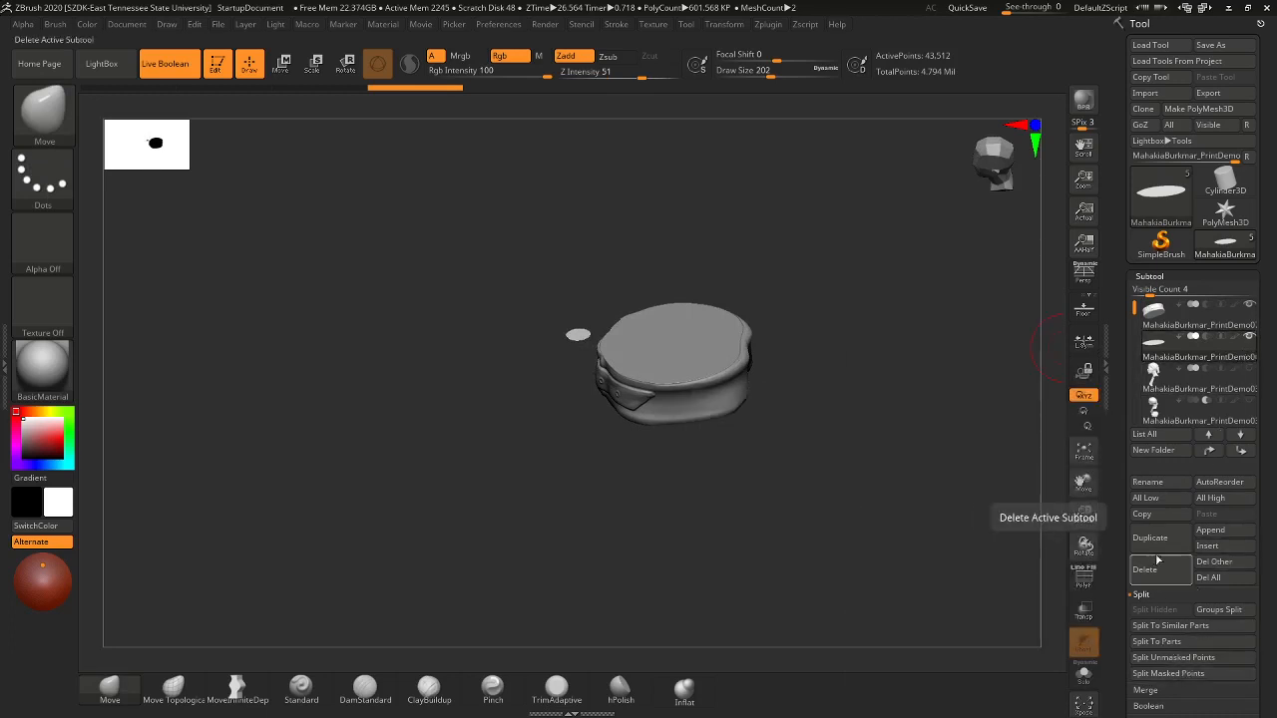
- Delete the leftover flat disk subtool
{"action": "left_click", "coordinate": [1159, 575]}
{"action": "left_click", "coordinate": [1039, 601]}
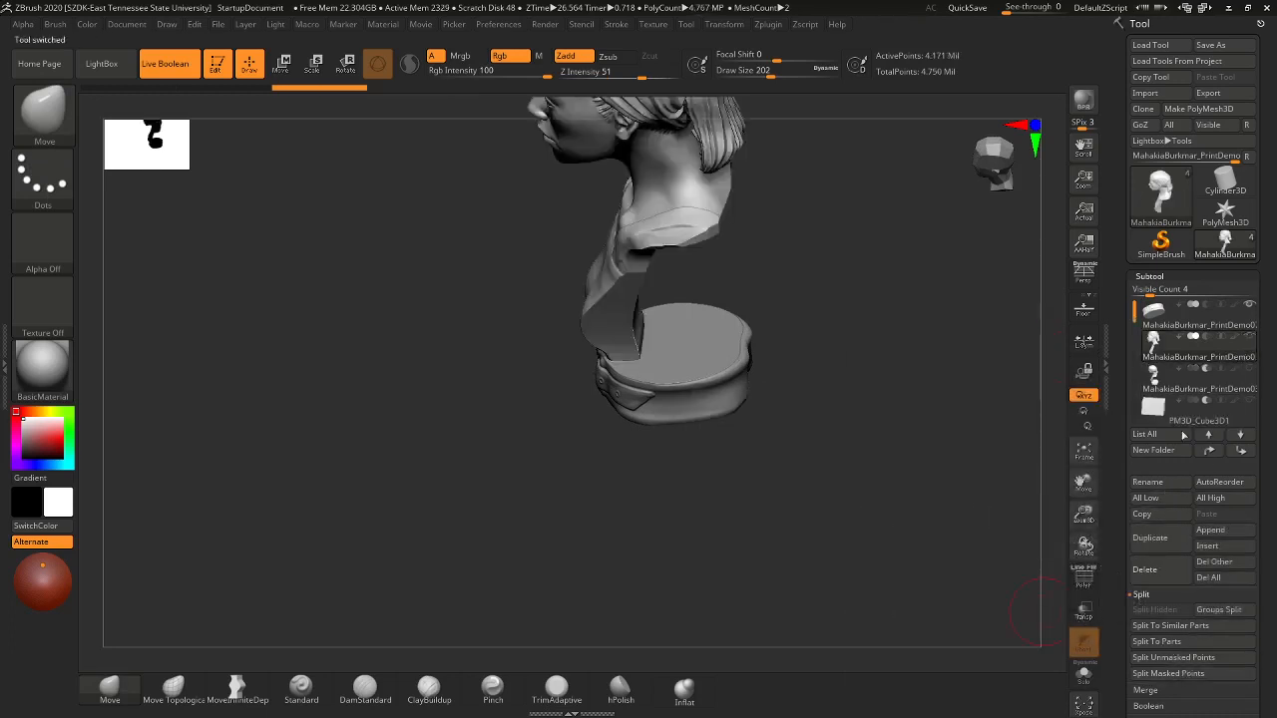
{"action": "left_click_drag", "start_coordinate": [900, 437], "coordinate": [1037, 414]}
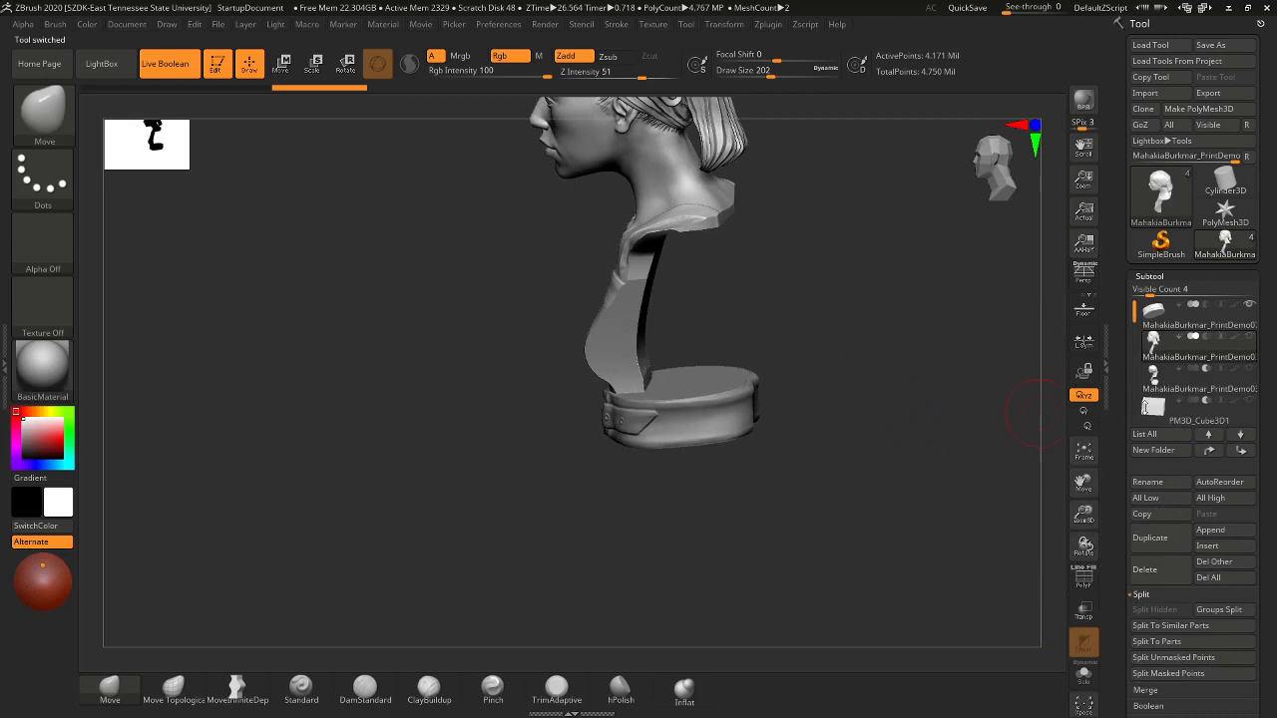
- Select the base ring, DynaMesh it, and set DynaMesh Resolution to 400
{"action": "left_click", "coordinate": [1227, 323]}
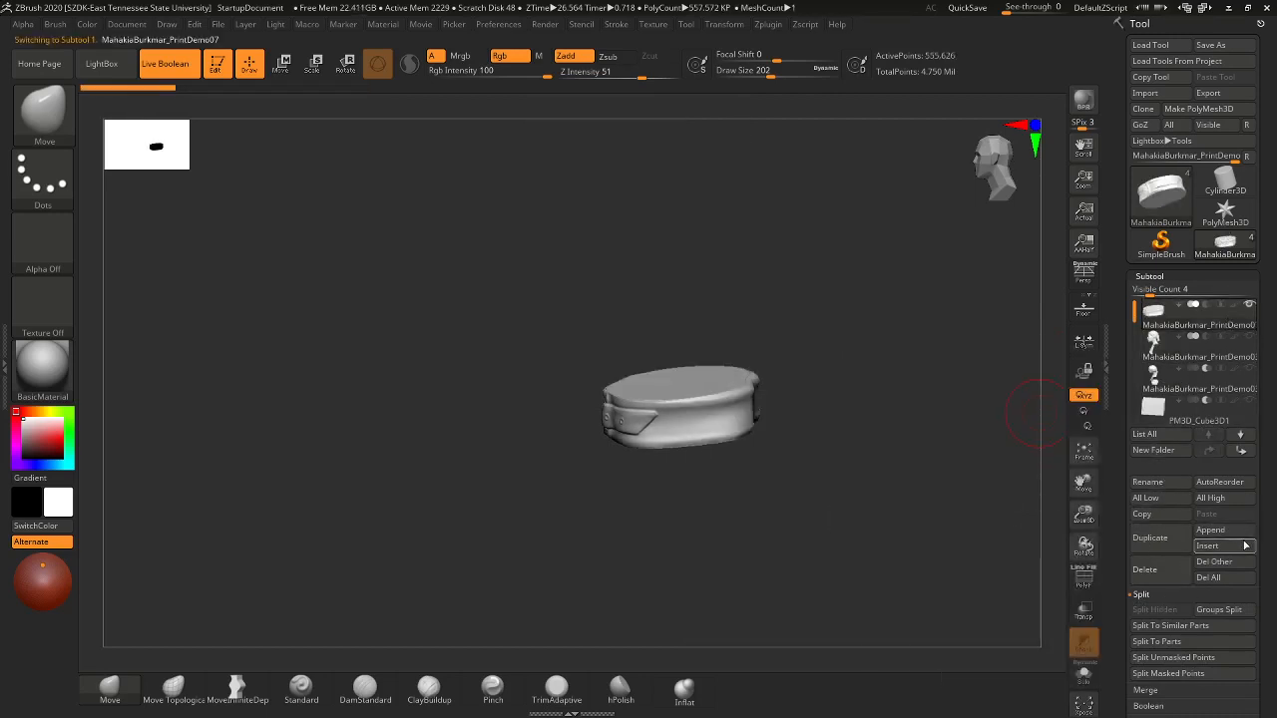
{"action": "scroll", "coordinate": [1267, 542], "scroll_direction": "down", "scroll_amount": 4}
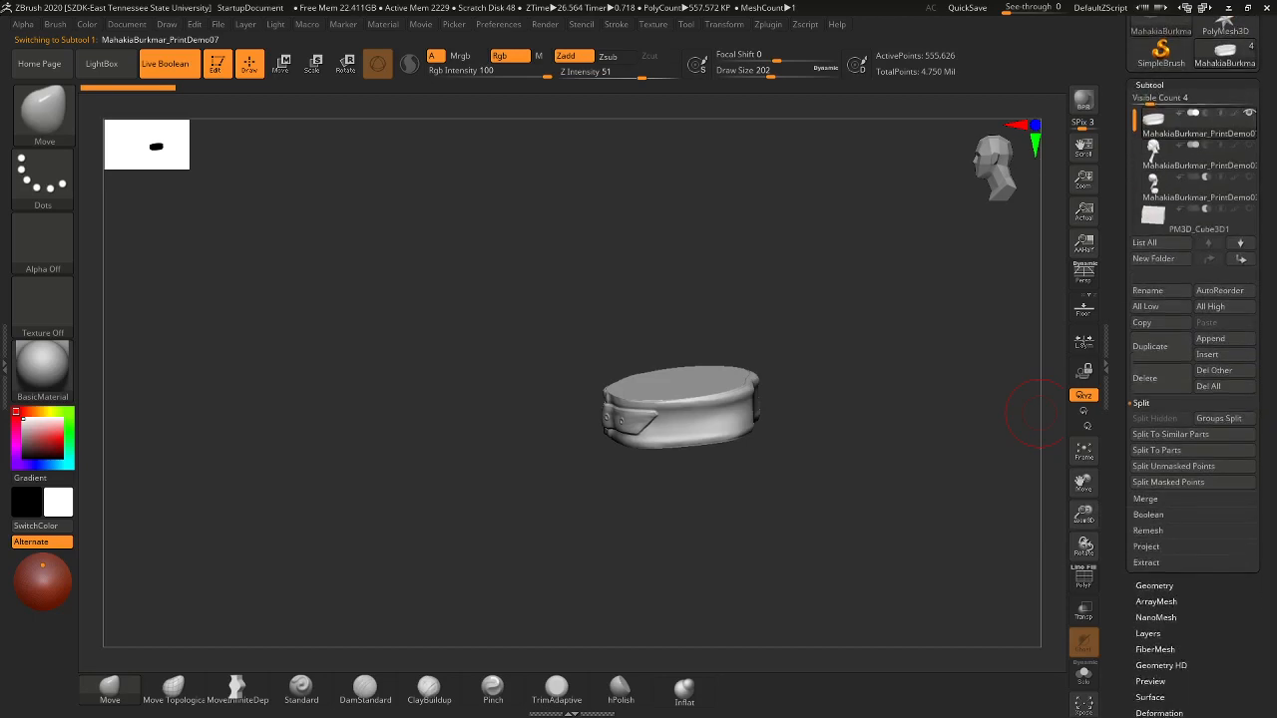
{"action": "left_click", "coordinate": [1156, 581]}
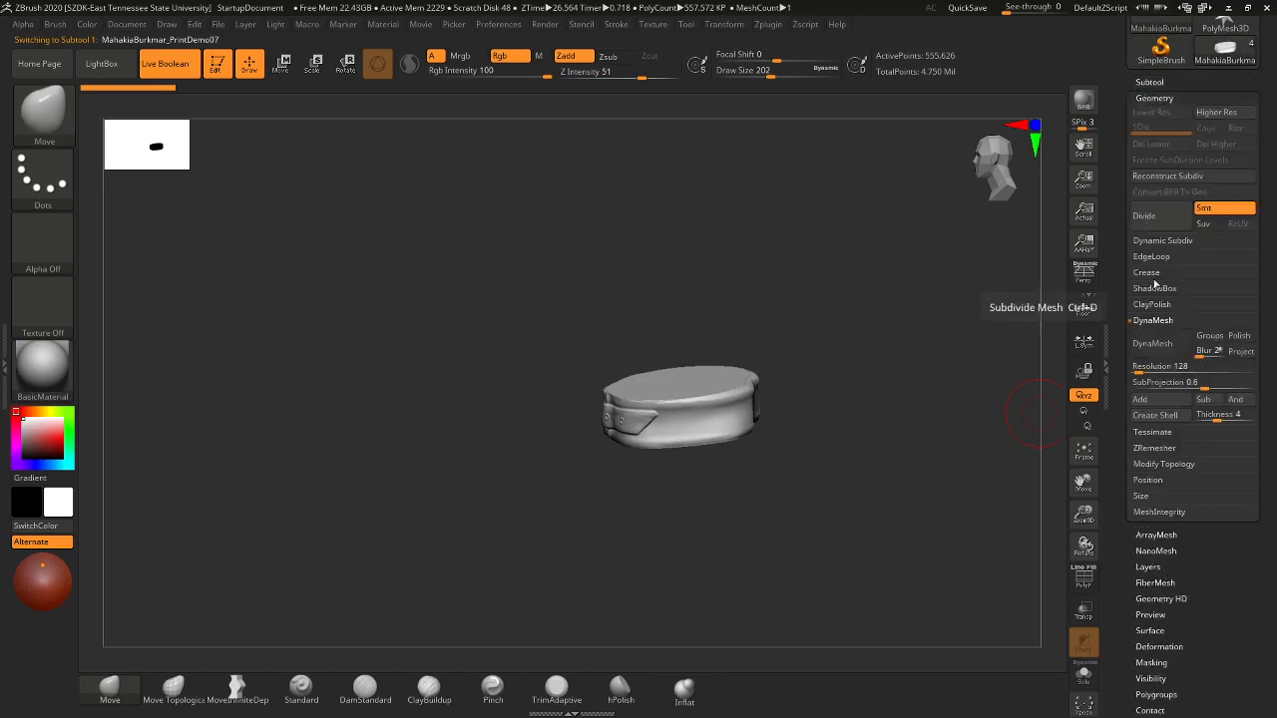
{"action": "left_click", "coordinate": [1152, 343]}
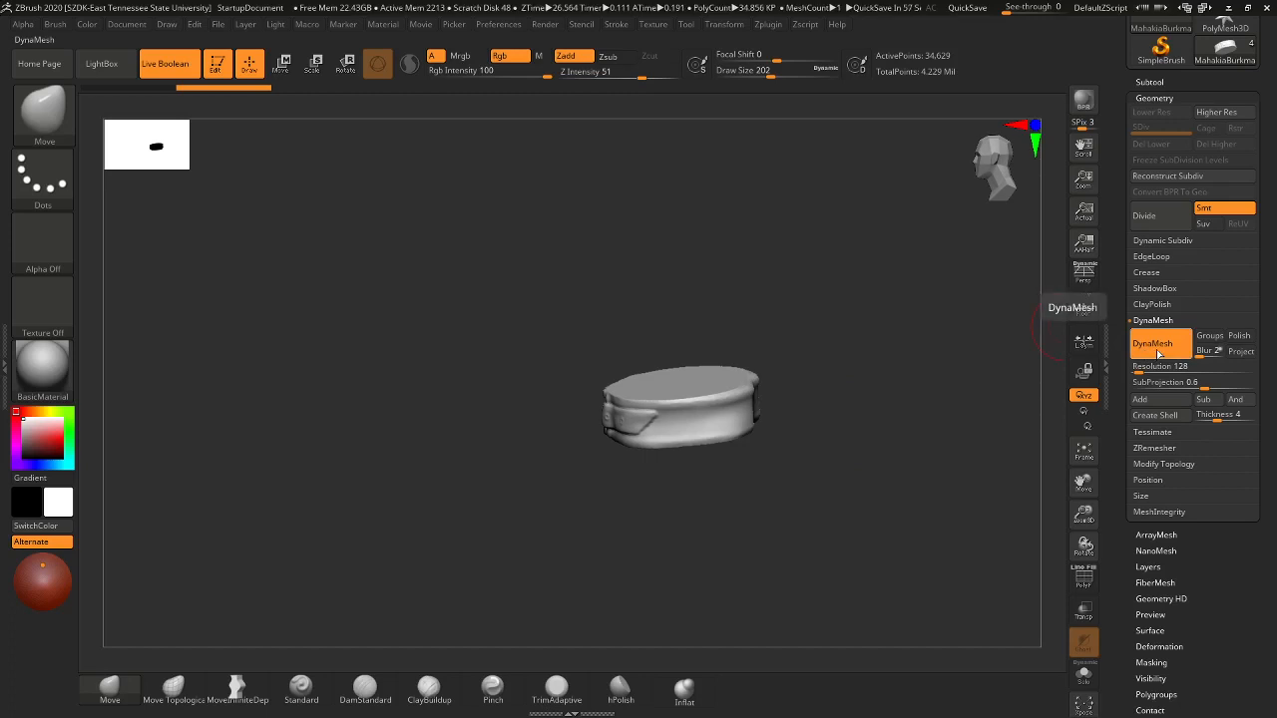
{"action": "left_click", "coordinate": [1144, 368]}
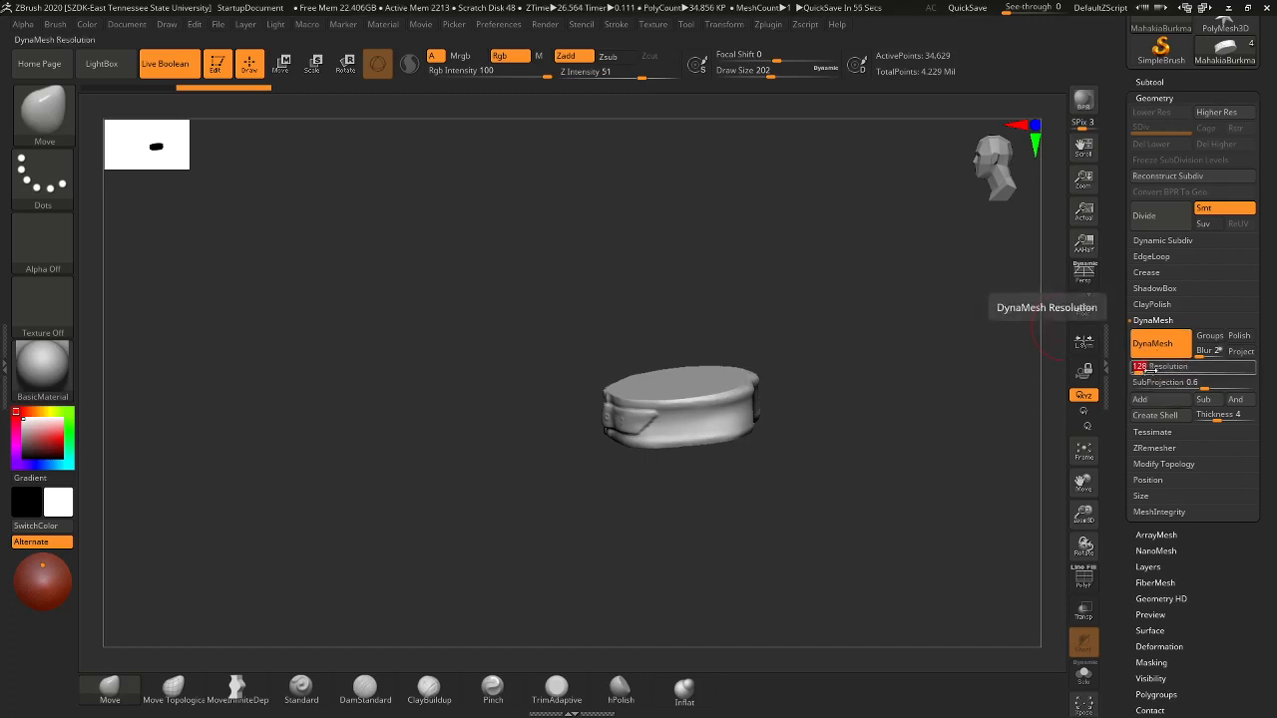
{"action": "key", "text": "Return"}
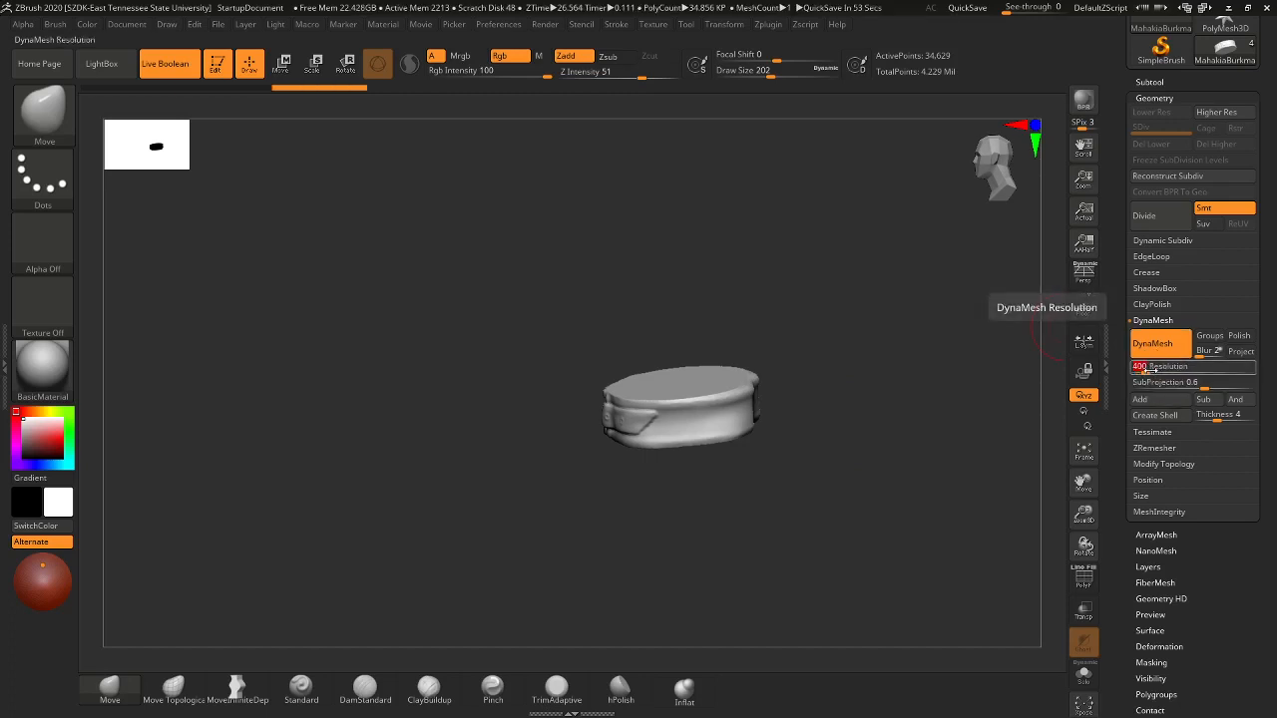
{"action": "mouse_move", "coordinate": [886, 478]}
{"action": "left_mouse_down"}
{"action": "mouse_move", "coordinate": [867, 465]}
{"action": "mouse_move", "coordinate": [923, 443]}
{"action": "left_mouse_up"}
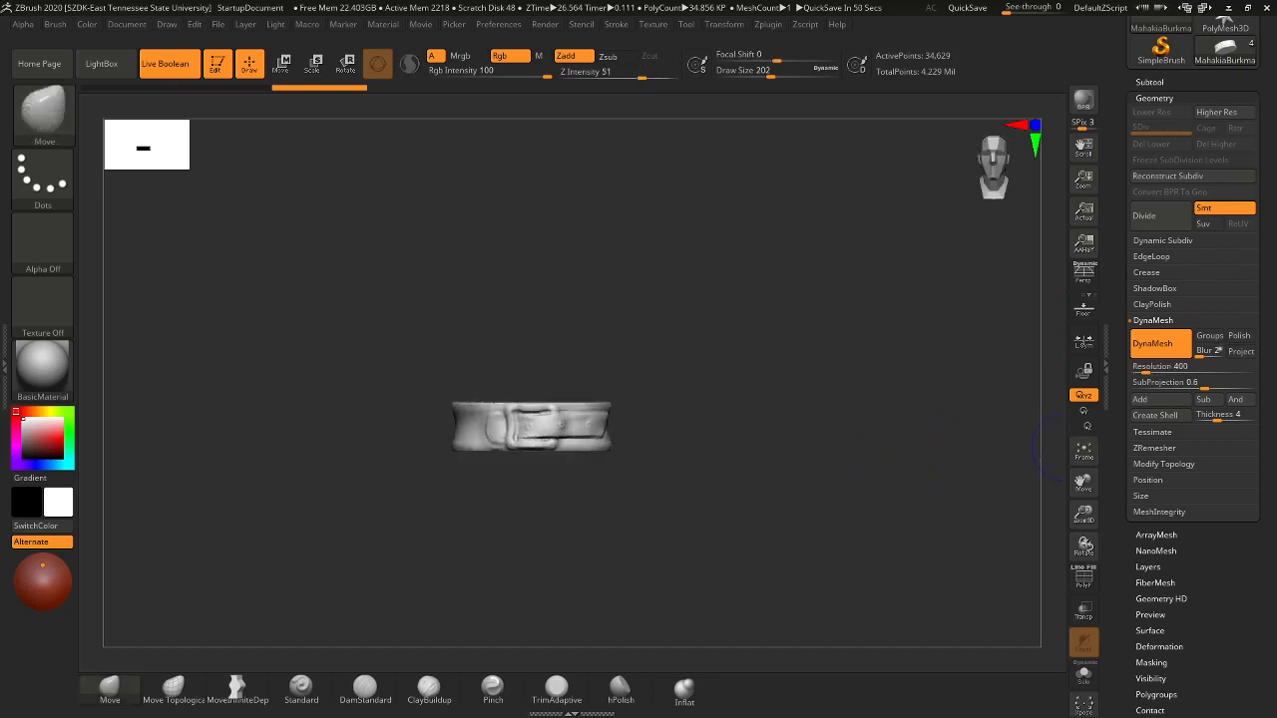
{"action": "left_click_drag", "start_coordinate": [1270, 322], "coordinate": [1265, 519]}
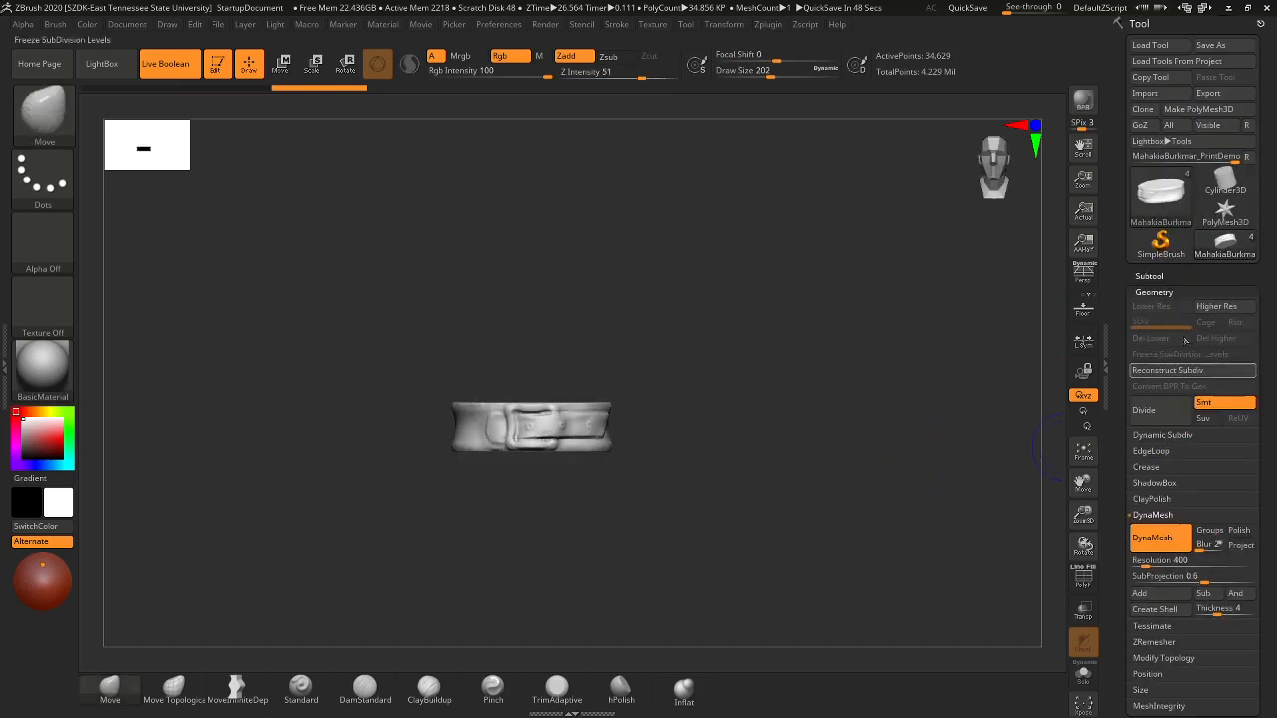
- Show all subtools and MergeDown the belt into the bust
{"action": "left_click", "coordinate": [1155, 277]}
{"action": "left_click", "coordinate": [1249, 339]}
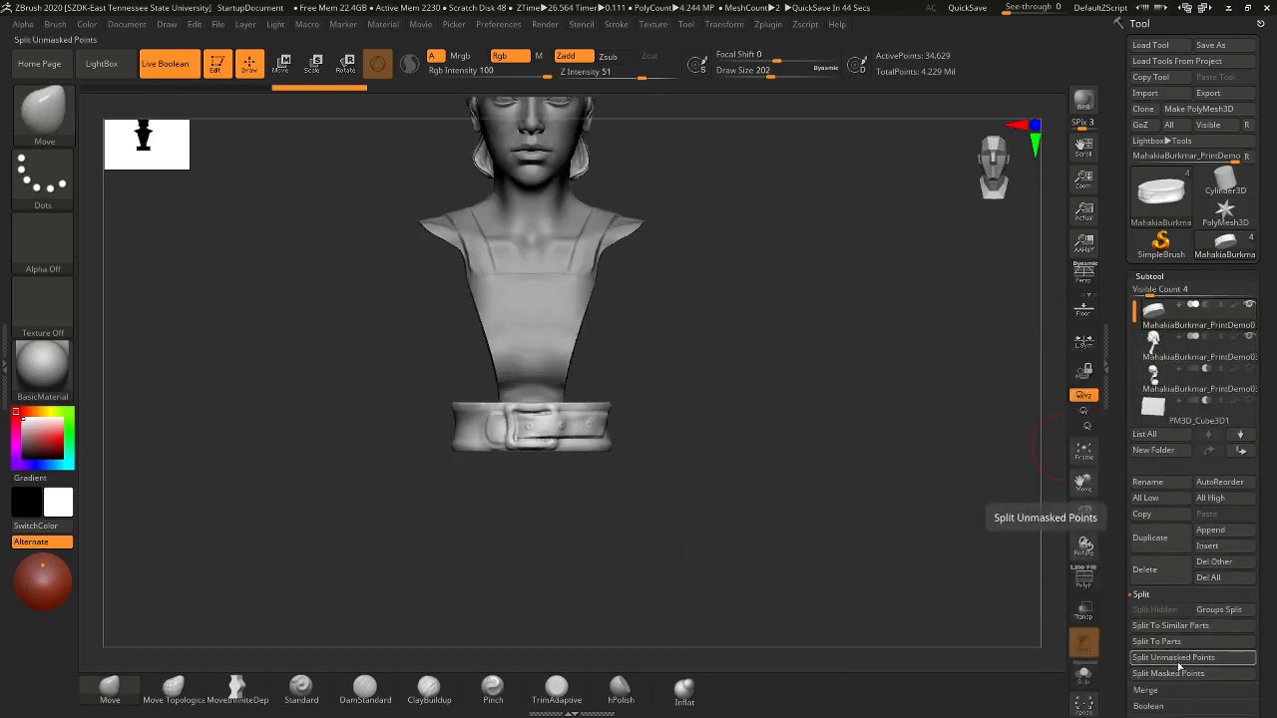
{"action": "left_click", "coordinate": [1174, 594]}
{"action": "left_click", "coordinate": [1164, 611]}
{"action": "left_click", "coordinate": [1164, 626]}
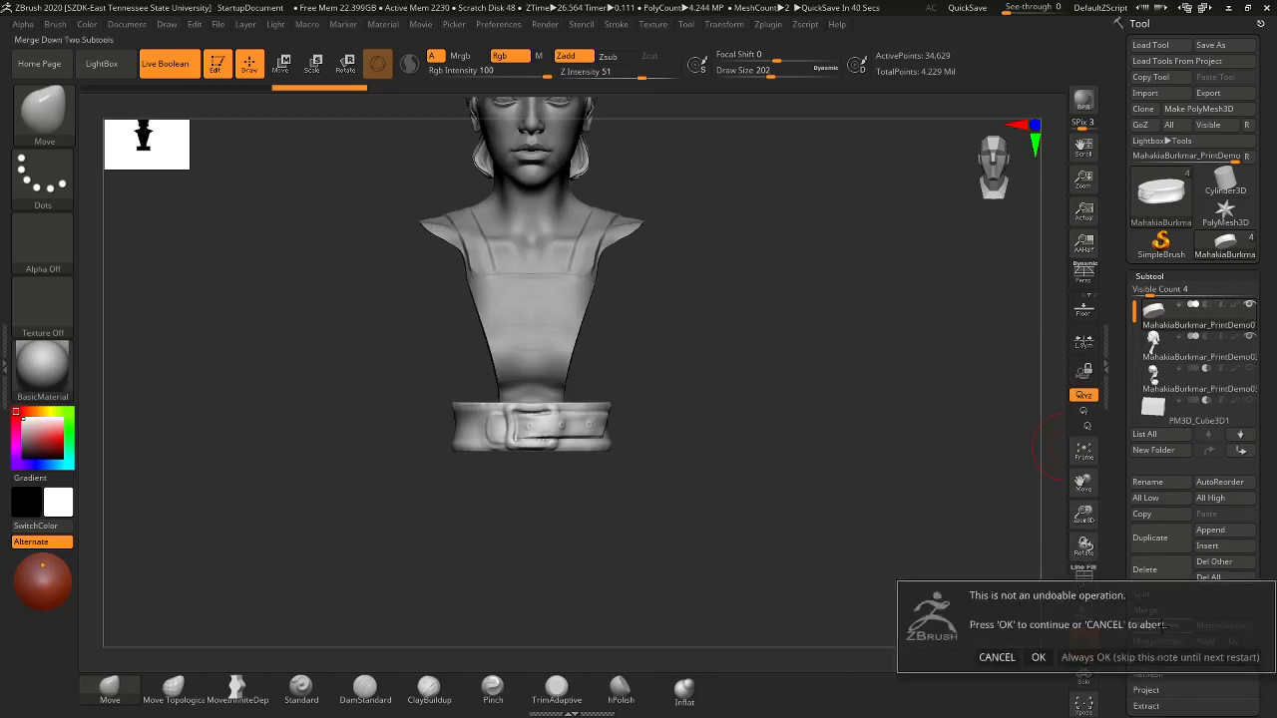
{"action": "left_click", "coordinate": [1043, 658]}
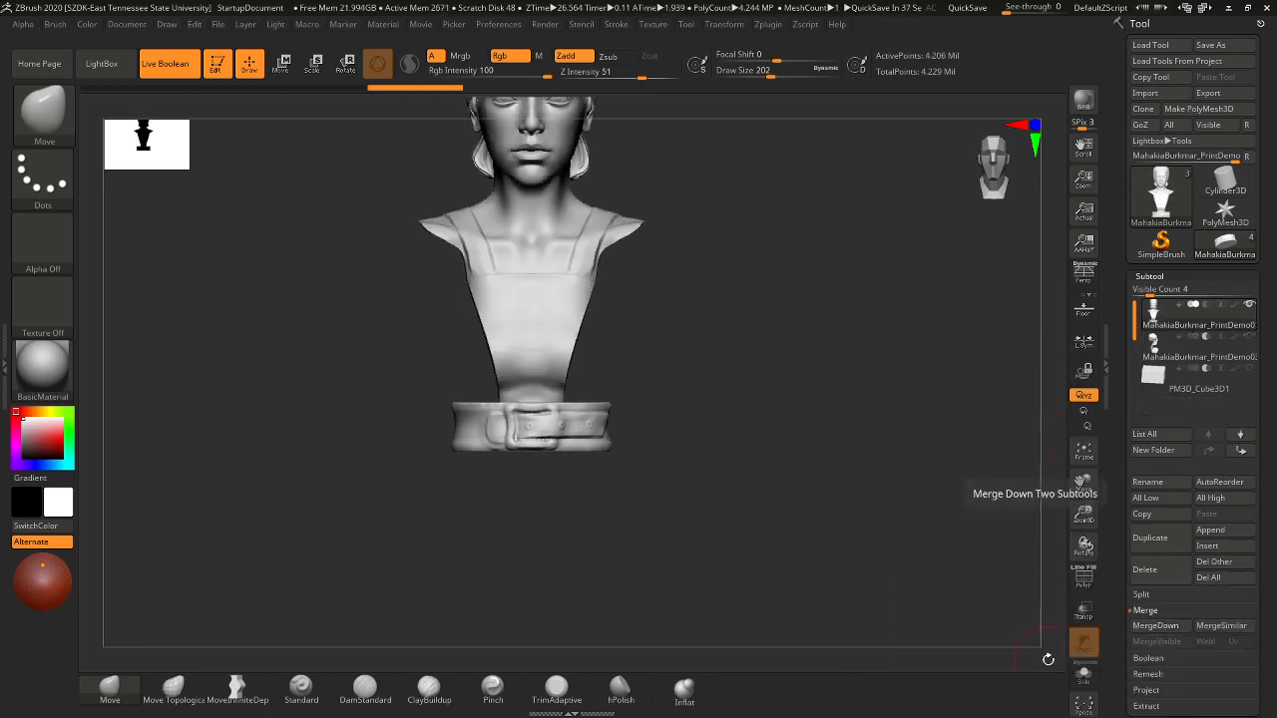
- DynaMesh the merged bust into one closed mesh and smooth the collar's inner edge
{"action": "mouse_move", "coordinate": [764, 409]}
{"action": "left_mouse_down"}
{"action": "mouse_move", "coordinate": [784, 424]}
{"action": "mouse_move", "coordinate": [769, 439]}
{"action": "mouse_move", "coordinate": [764, 408]}
{"action": "left_mouse_up"}
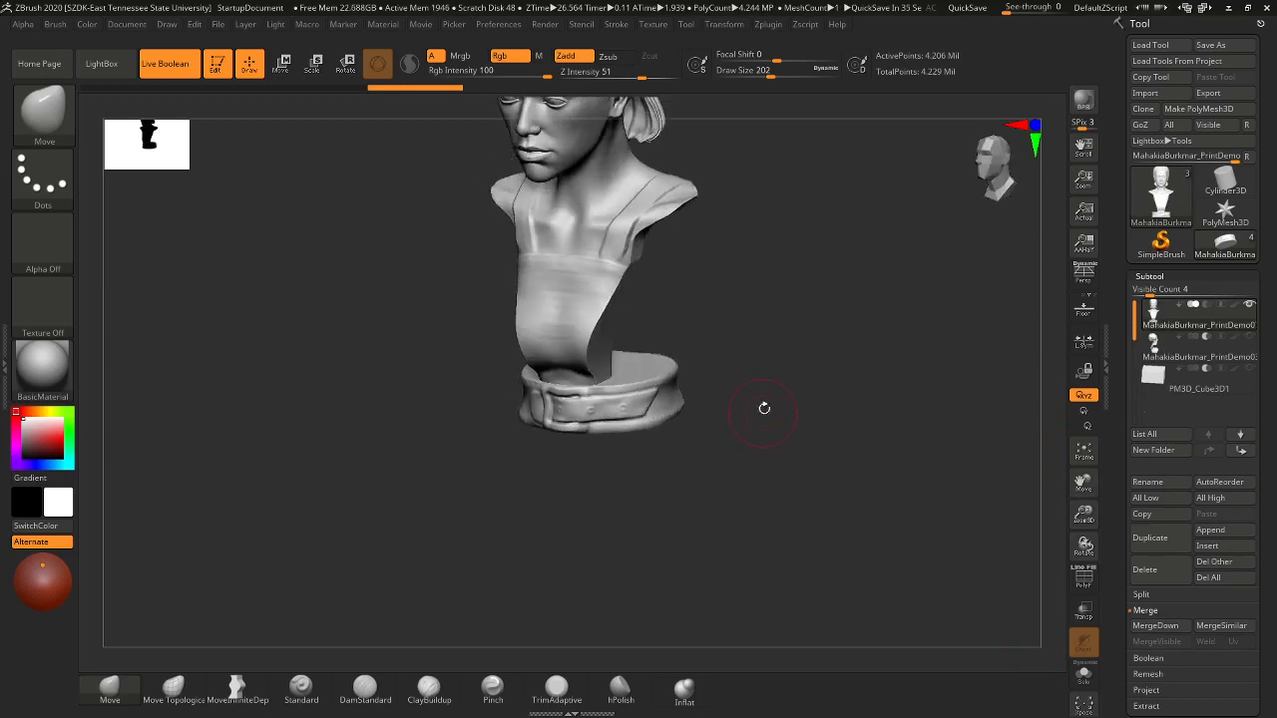
{"action": "left_click_drag", "start_coordinate": [772, 265], "coordinate": [770, 392], "text": "ctrl"}
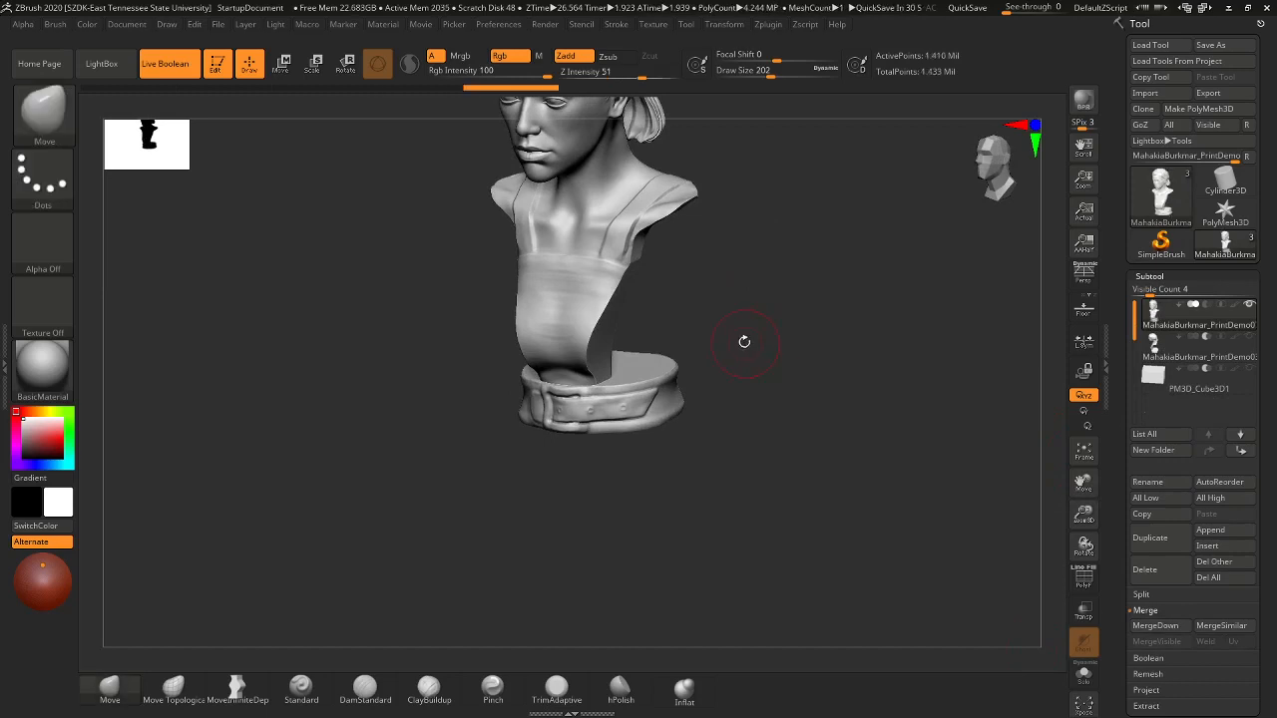
{"action": "mouse_move", "coordinate": [741, 337]}
{"action": "left_mouse_down", "text": "alt"}
{"action": "mouse_move", "coordinate": [752, 477]}
{"action": "mouse_move", "coordinate": [760, 334]}
{"action": "mouse_move", "coordinate": [832, 362]}
{"action": "mouse_move", "coordinate": [818, 419]}
{"action": "mouse_move", "coordinate": [761, 505]}
{"action": "mouse_move", "coordinate": [757, 544]}
{"action": "left_mouse_up", "text": "alt"}
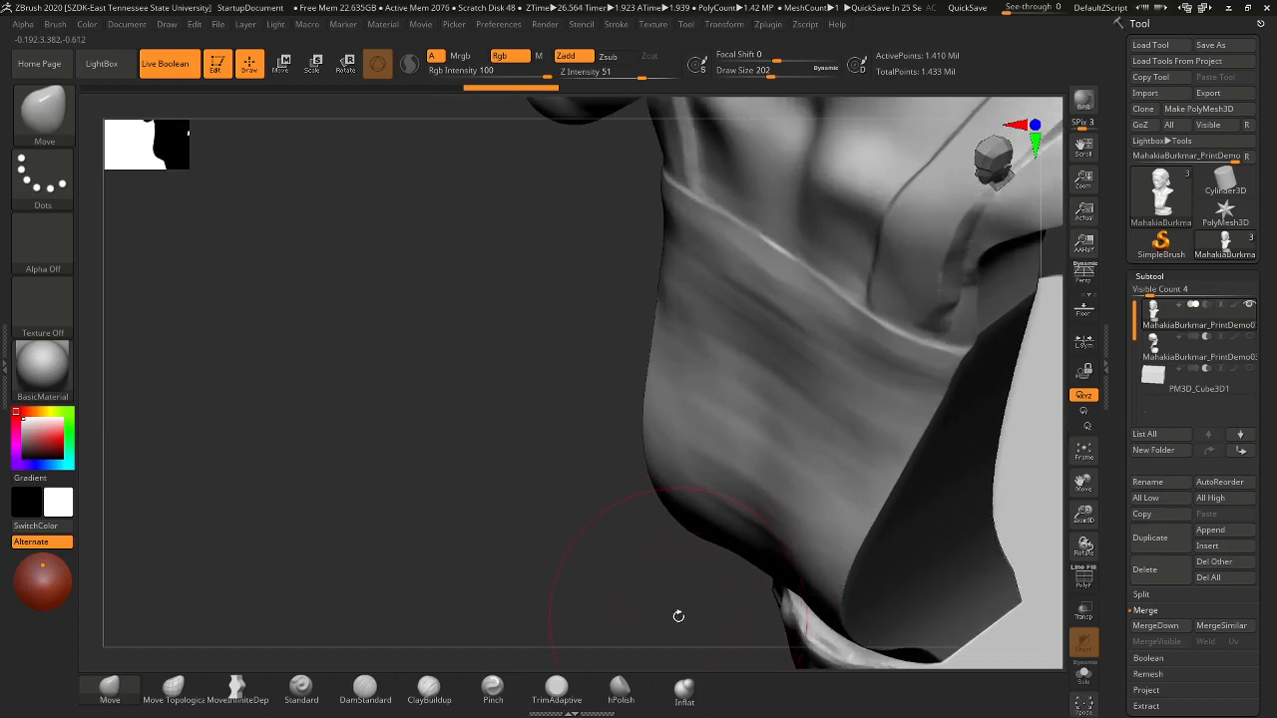
{"action": "left_click_drag", "start_coordinate": [679, 615], "coordinate": [188, 336], "text": "alt"}
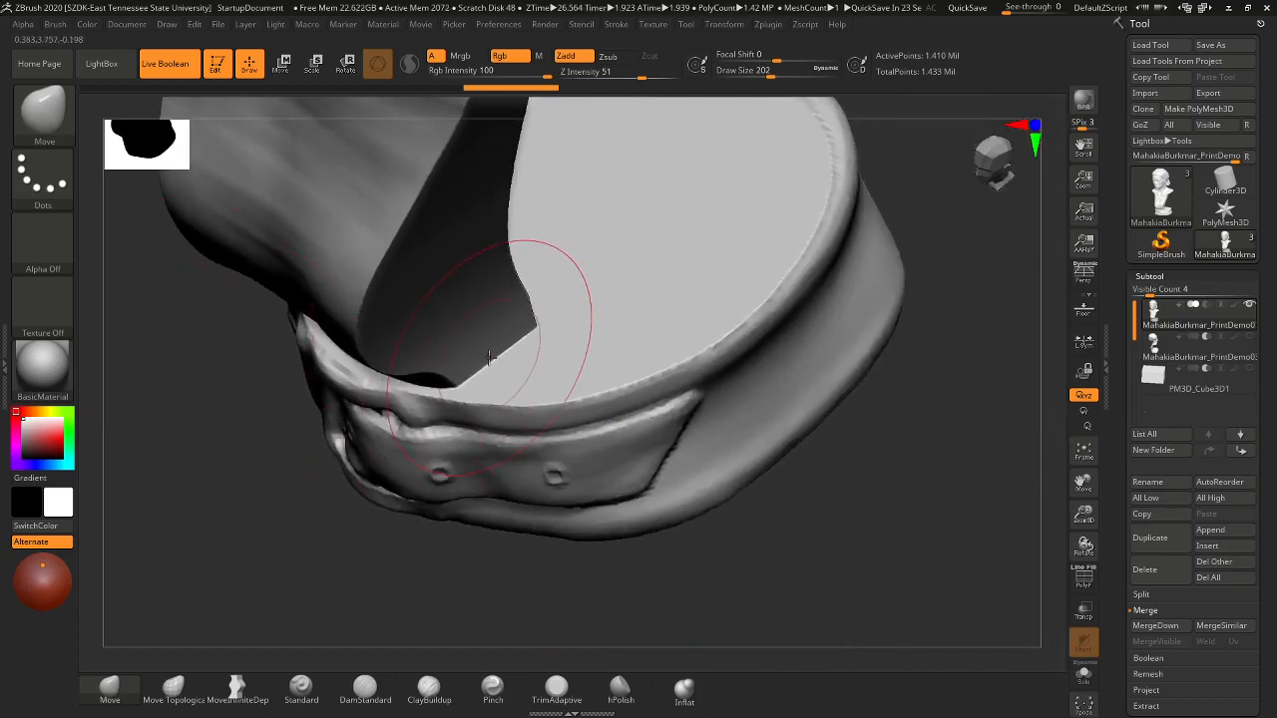
{"action": "key", "text": "s"}
{"action": "mouse_move", "coordinate": [478, 365]}
{"action": "left_mouse_down"}
{"action": "mouse_move", "coordinate": [456, 375]}
{"action": "mouse_move", "coordinate": [485, 365]}
{"action": "left_mouse_up"}
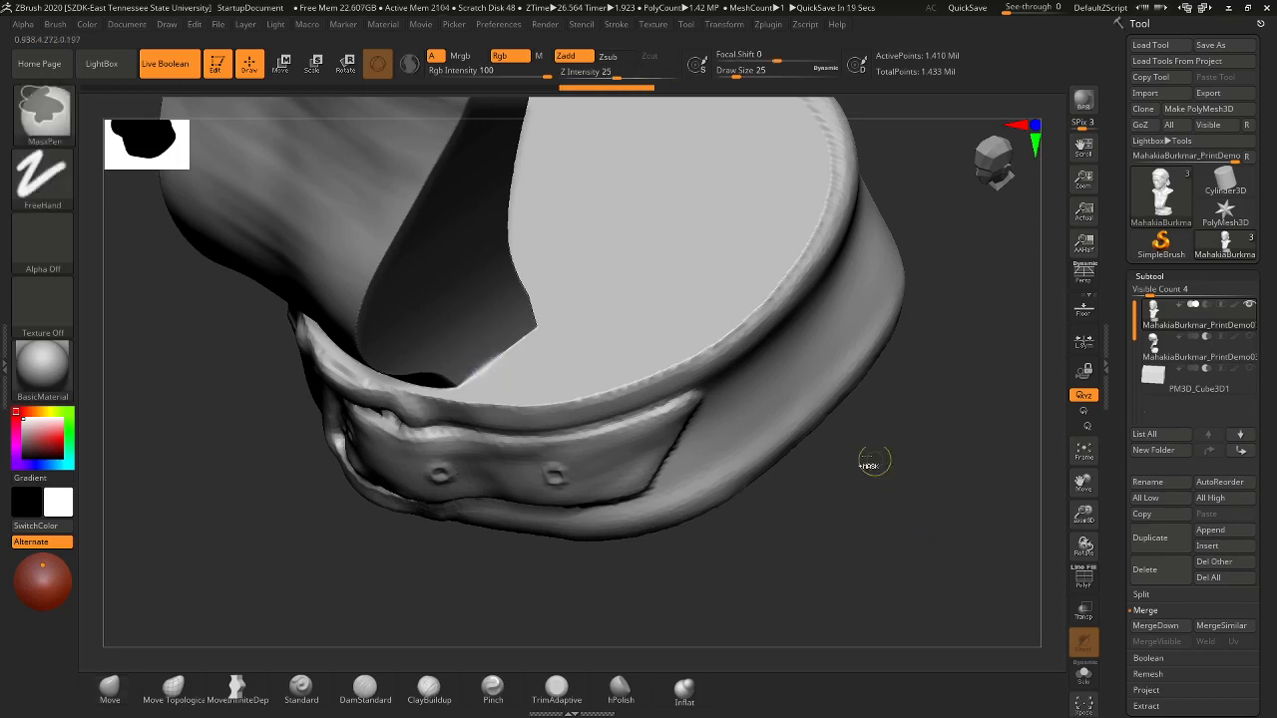
{"action": "left_click_drag", "start_coordinate": [901, 519], "coordinate": [924, 460]}
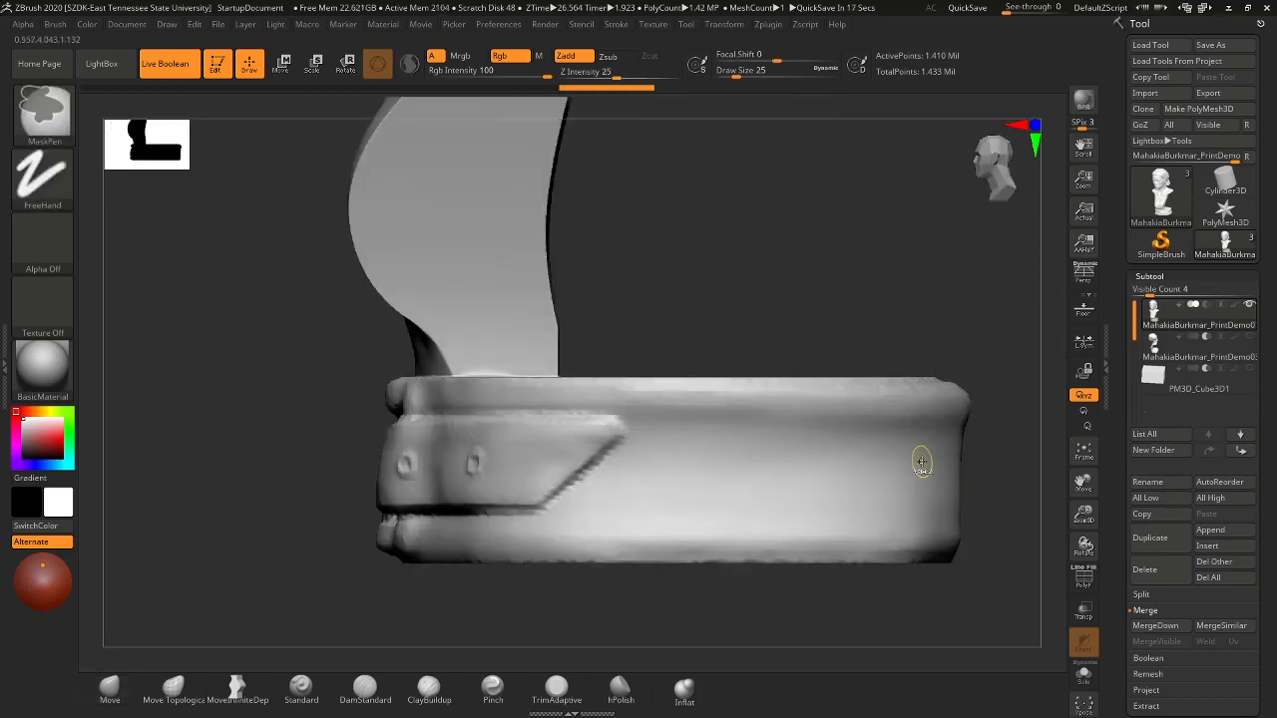
{"action": "left_click_drag", "start_coordinate": [925, 341], "coordinate": [840, 261], "text": "alt"}
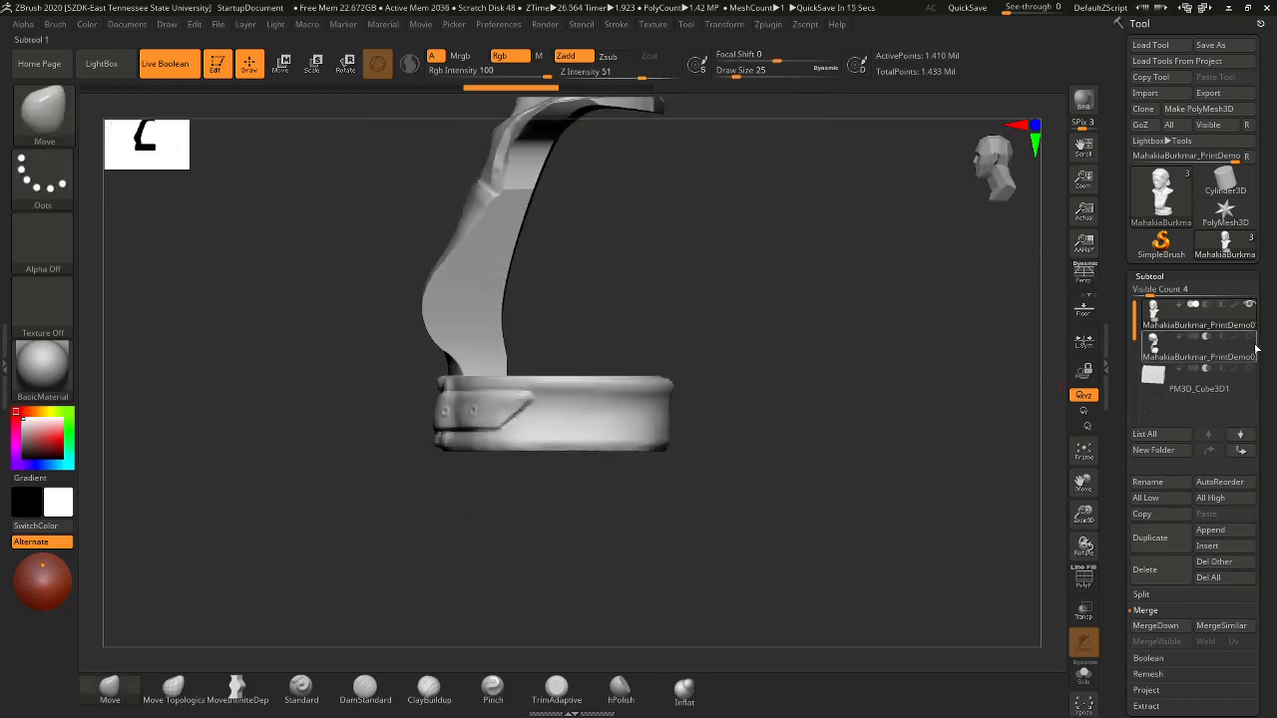
- Make the second subtool visible again and frame the whole bust
{"action": "left_click", "coordinate": [1251, 338]}
{"action": "left_click_drag", "start_coordinate": [885, 400], "coordinate": [918, 390]}
{"action": "left_click_drag", "start_coordinate": [802, 324], "coordinate": [597, 261], "text": "alt"}
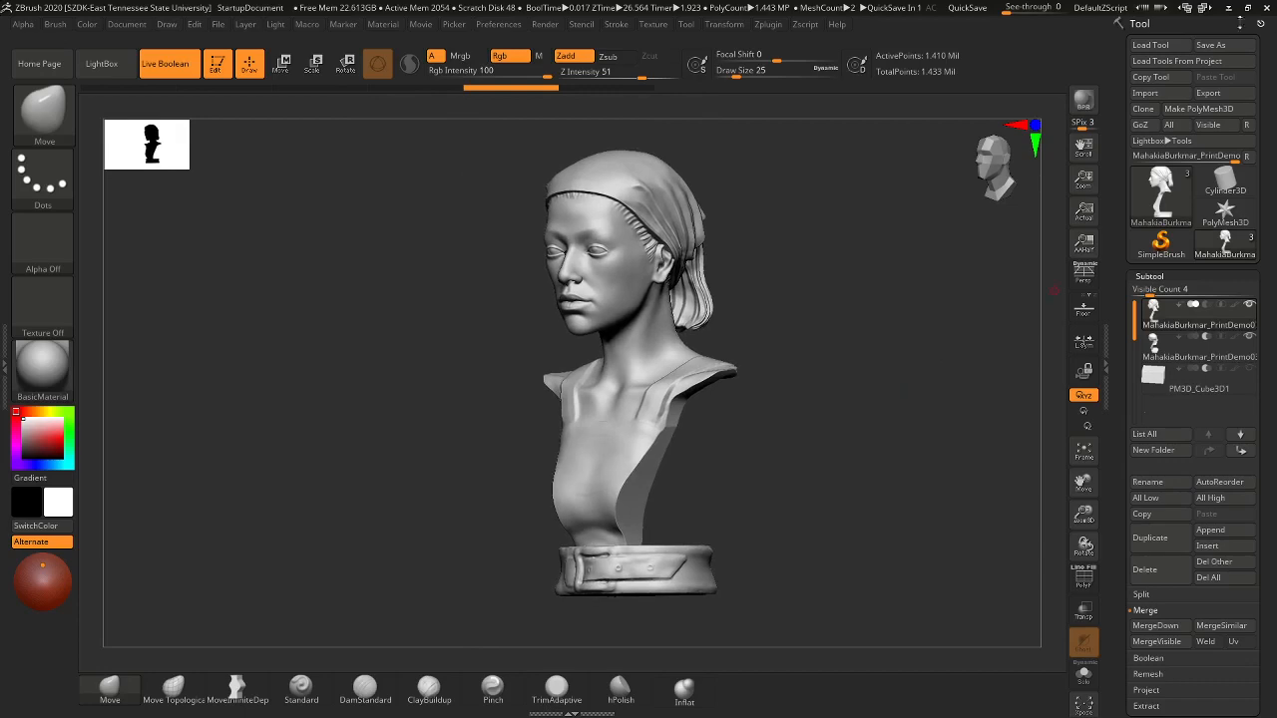
- Save the tool over the existing PrintDemo02 file in ZTools
{"action": "key", "text": "ctrl+s"}
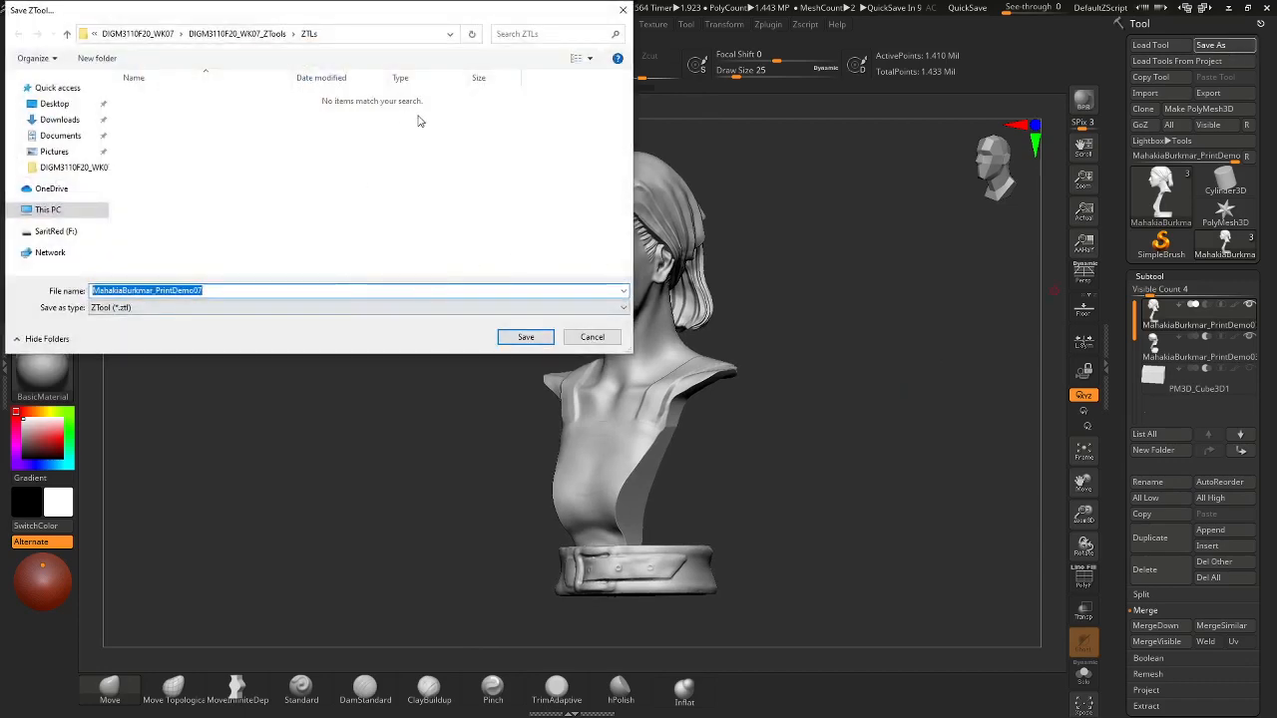
{"action": "left_click", "coordinate": [210, 34]}
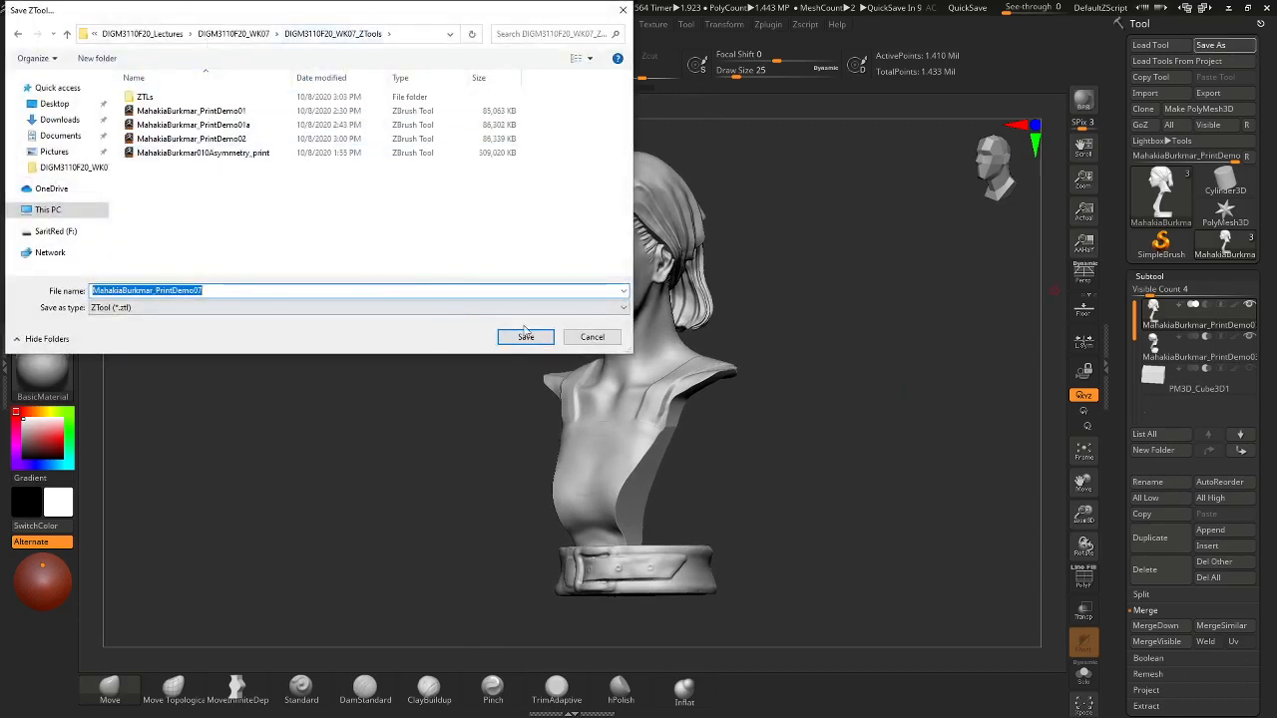
{"action": "left_click", "coordinate": [244, 138]}
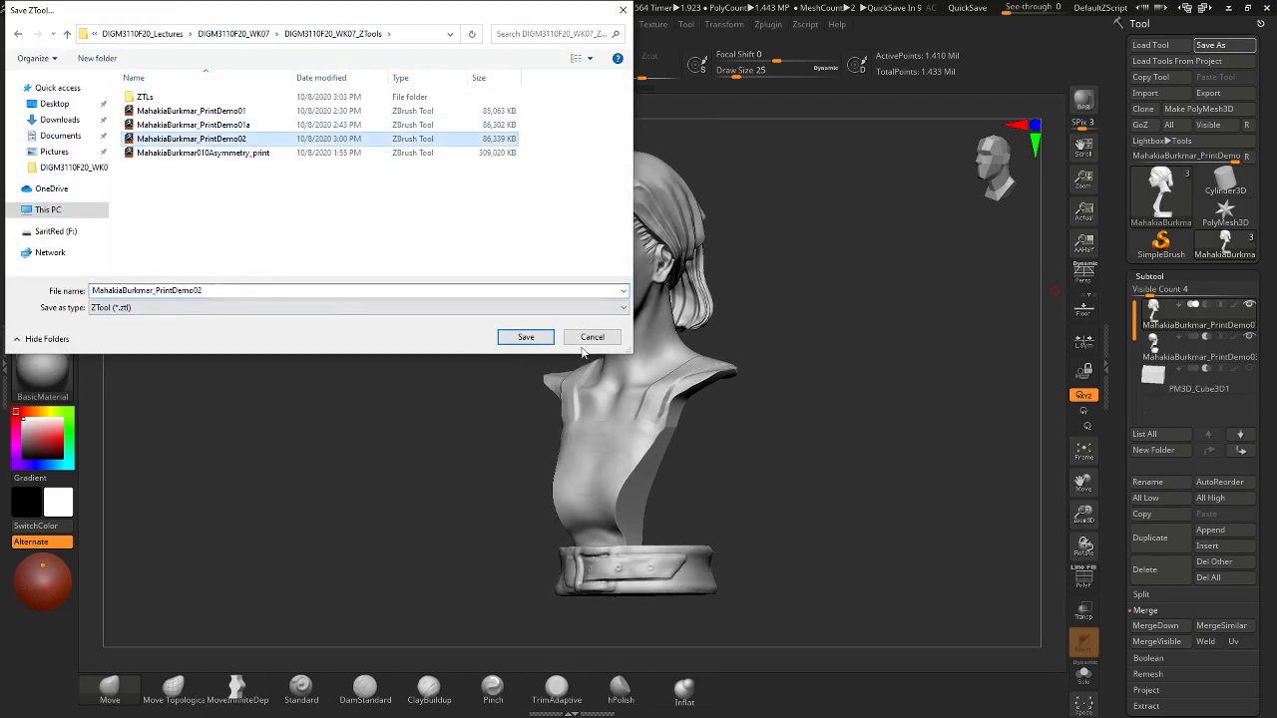
{"action": "left_click", "coordinate": [526, 337]}
{"action": "left_click", "coordinate": [677, 359]}
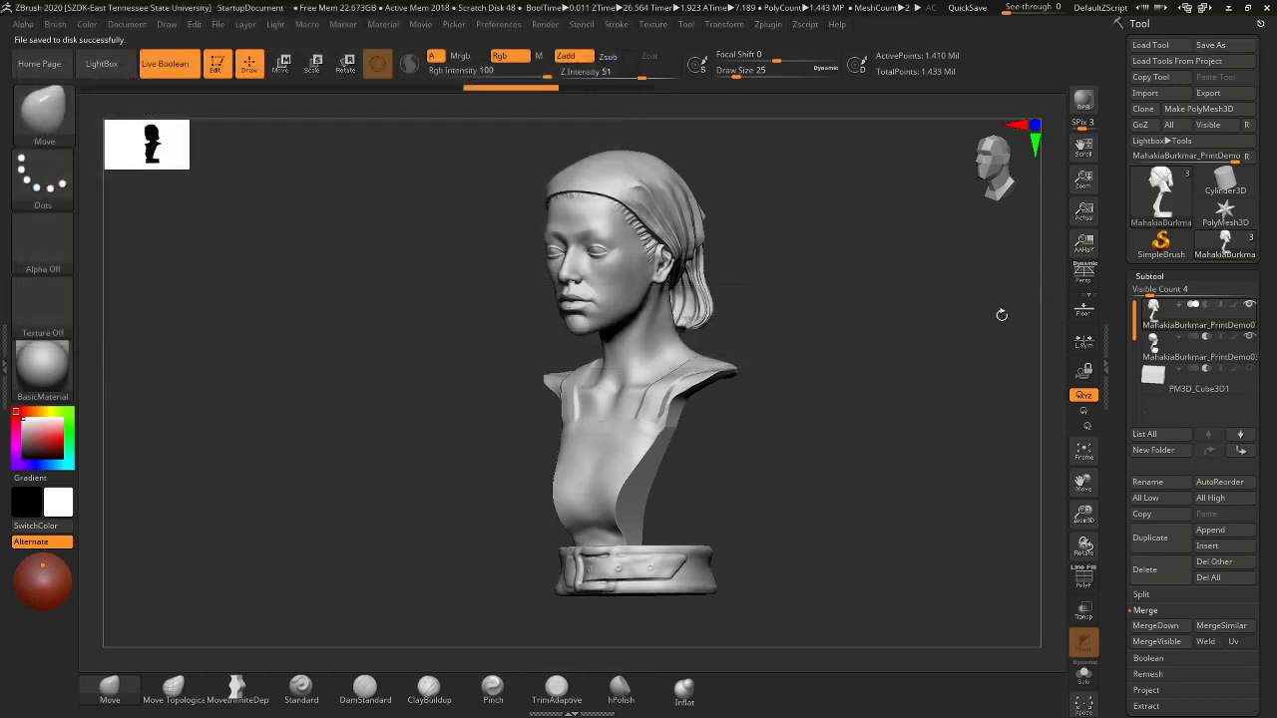
- Update 3D Print Hub size ratios, accepting the first size option in inches
{"action": "left_click", "coordinate": [767, 24]}
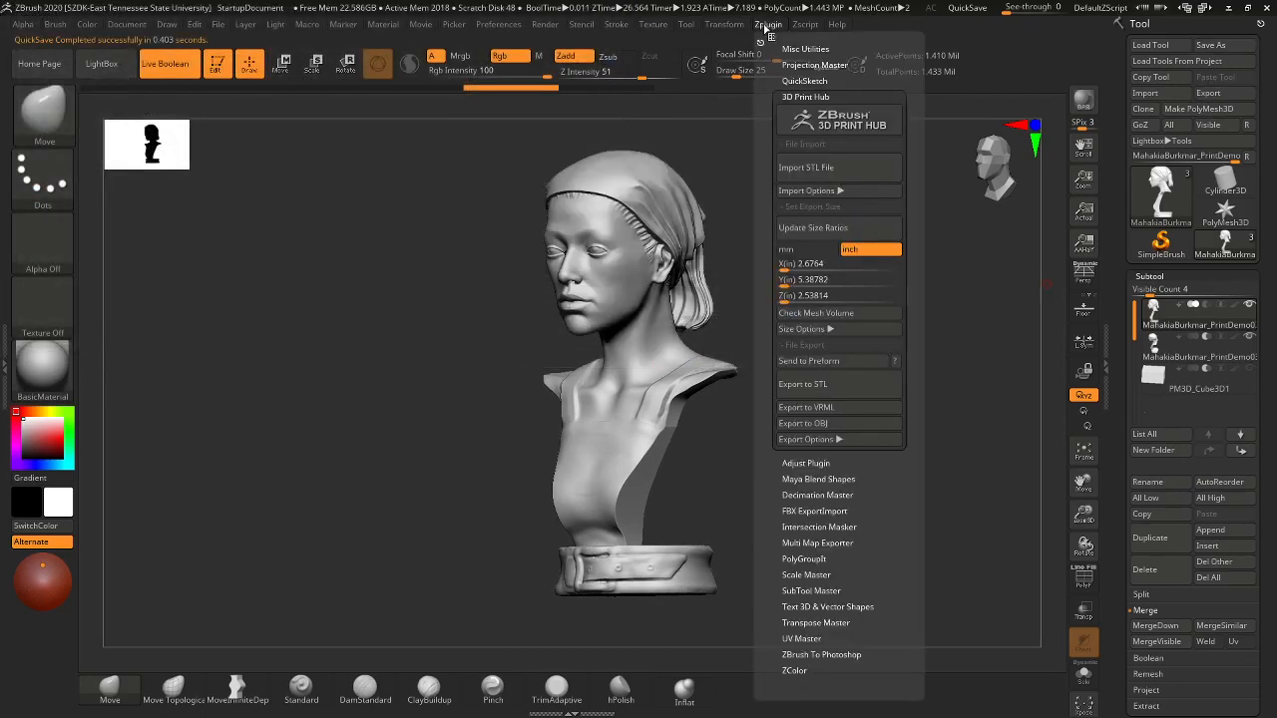
{"action": "left_click", "coordinate": [823, 227]}
{"action": "left_click", "coordinate": [579, 215]}
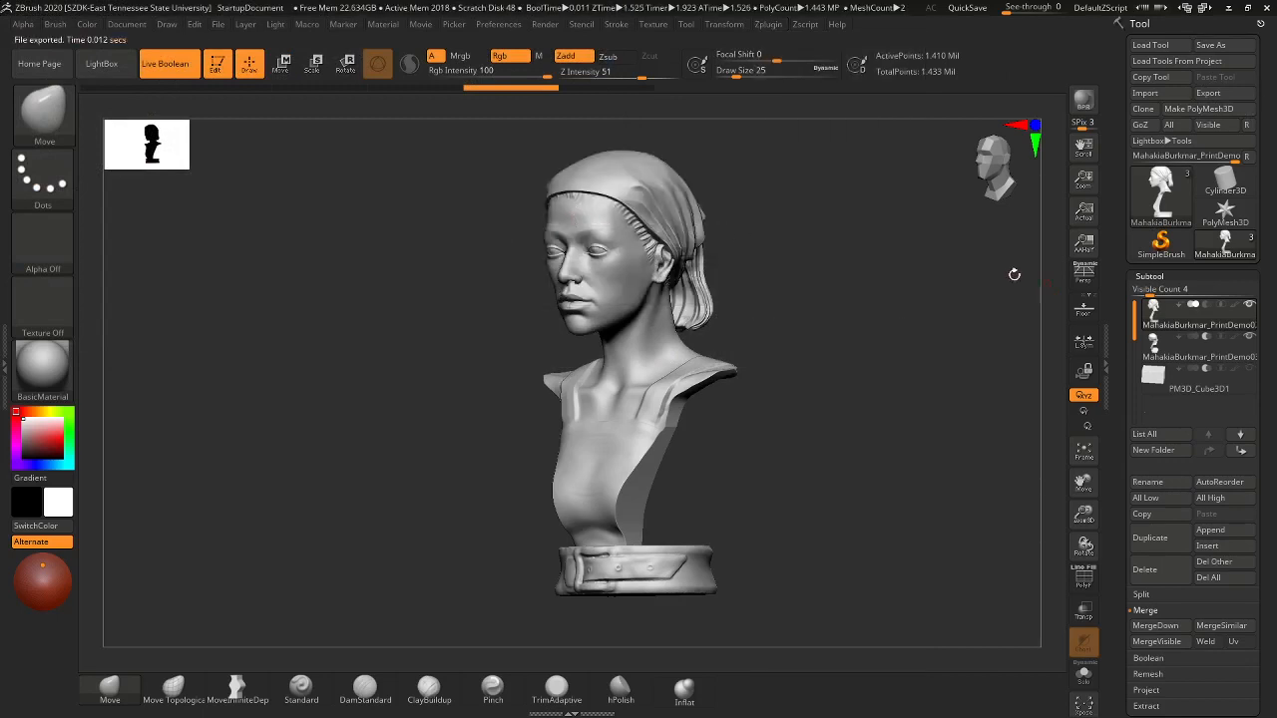
{"action": "left_click", "coordinate": [767, 24]}
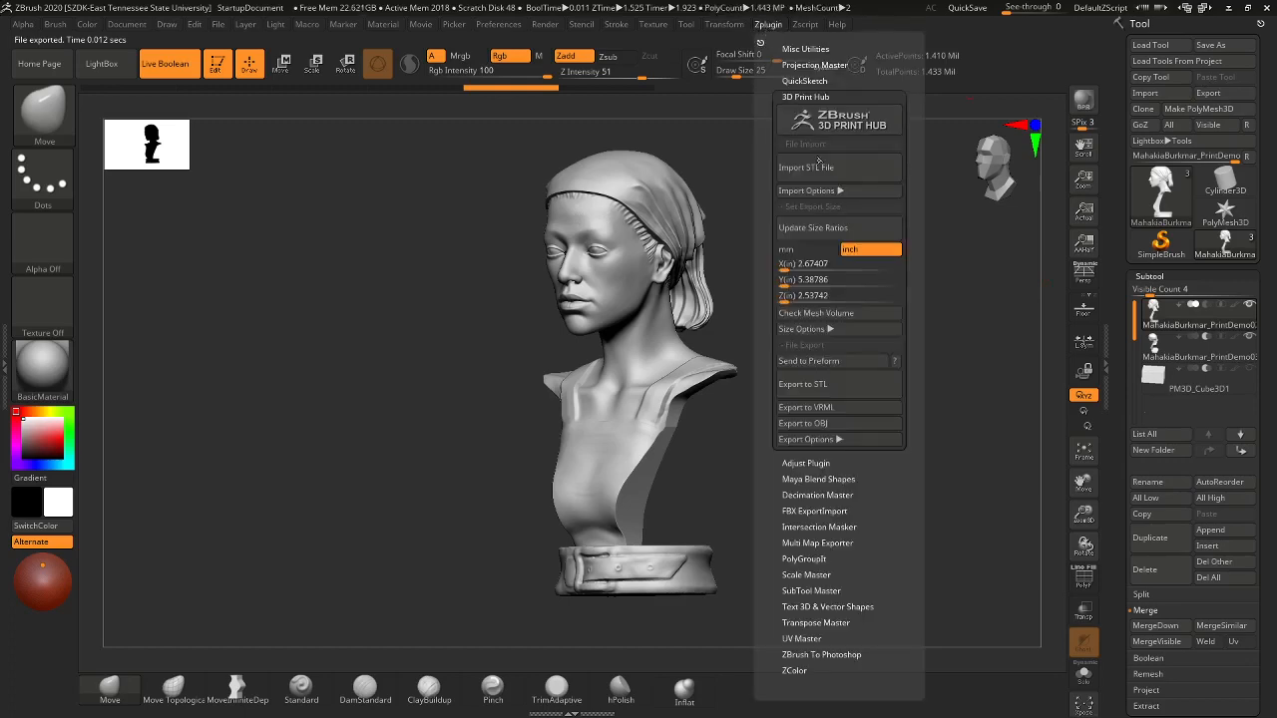
{"action": "left_click", "coordinate": [813, 281]}
- Export to STL into the ZTLs folder, then cancel at the subtool naming prompt
{"action": "left_click", "coordinate": [818, 385]}
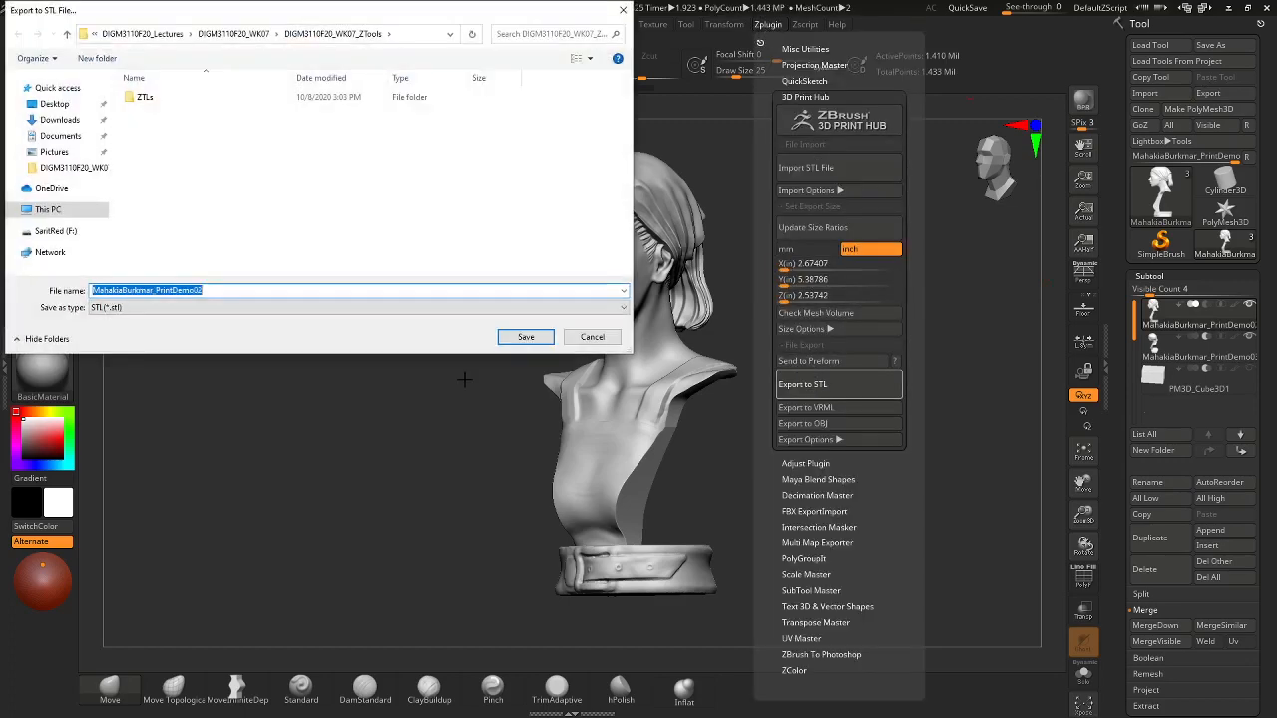
{"action": "double_click", "coordinate": [145, 97]}
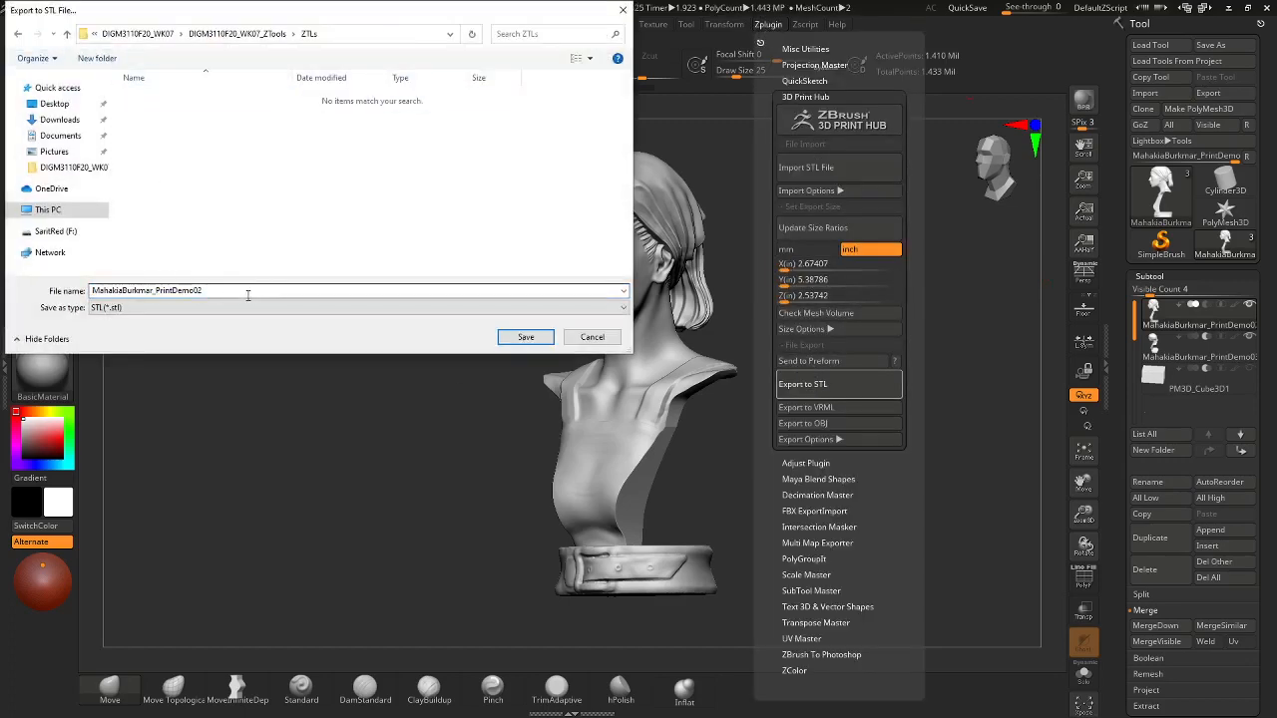
{"action": "left_click", "coordinate": [525, 340]}
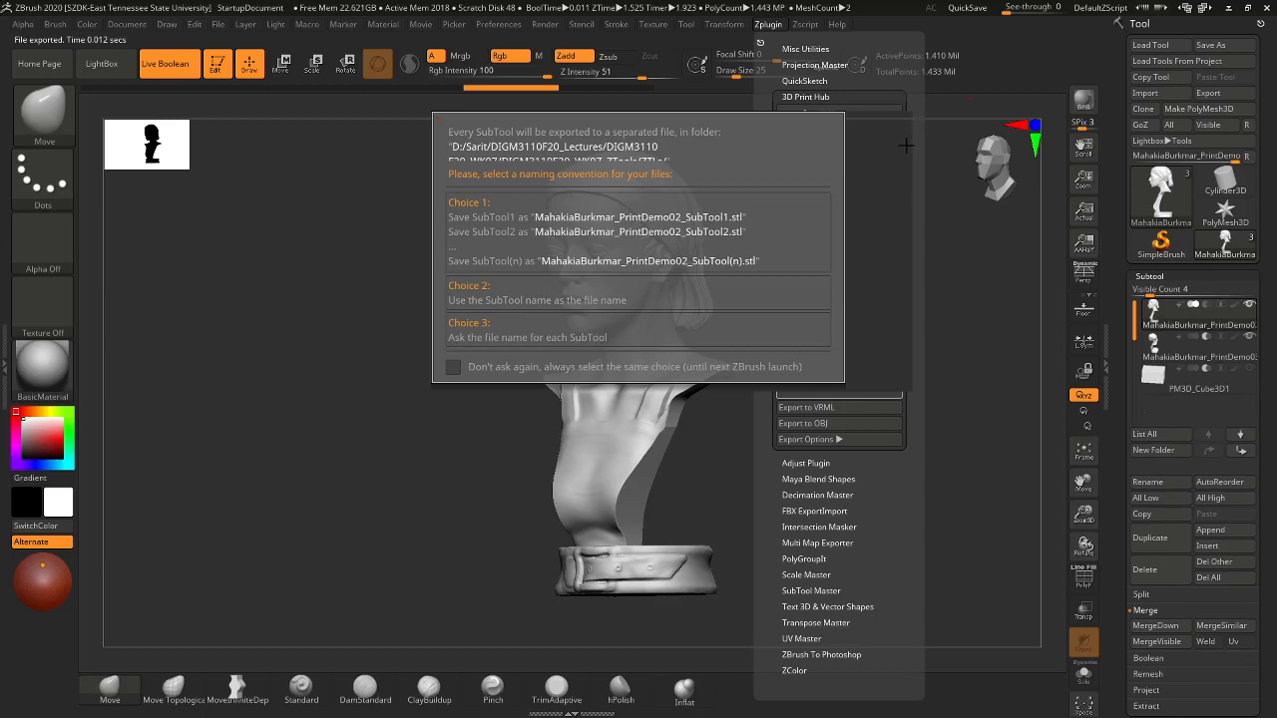
{"action": "key", "text": "Escape"}
{"action": "mouse_move", "coordinate": [804, 316]}
{"action": "left_mouse_down"}
{"action": "mouse_move", "coordinate": [784, 289]}
{"action": "mouse_move", "coordinate": [780, 314]}
{"action": "left_mouse_up"}
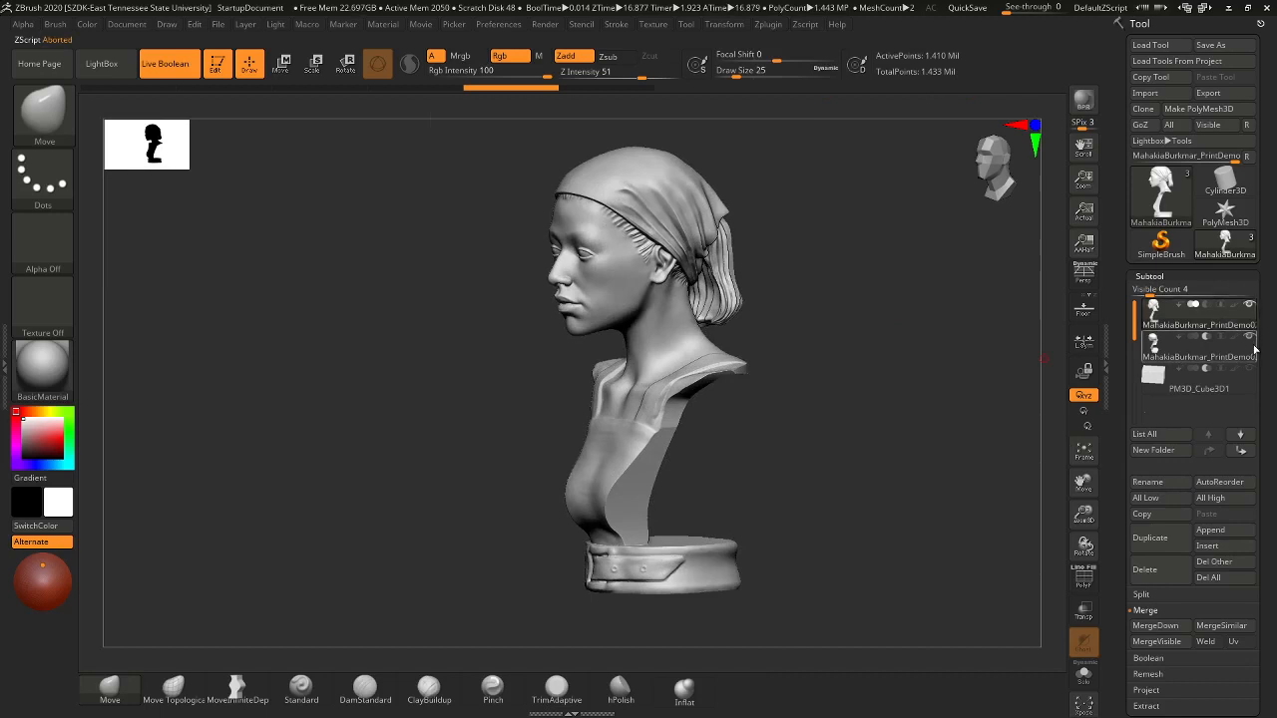
{"action": "mouse_move", "coordinate": [1248, 340]}
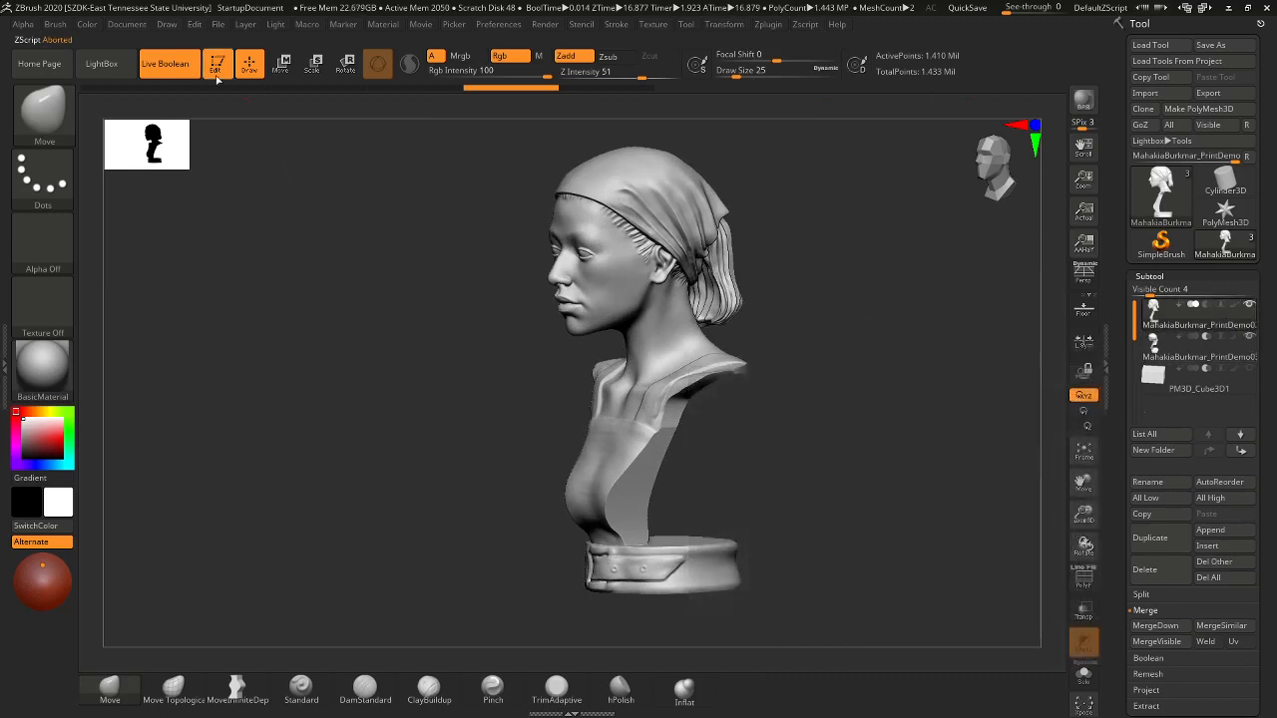
{"action": "left_click", "coordinate": [165, 63]}
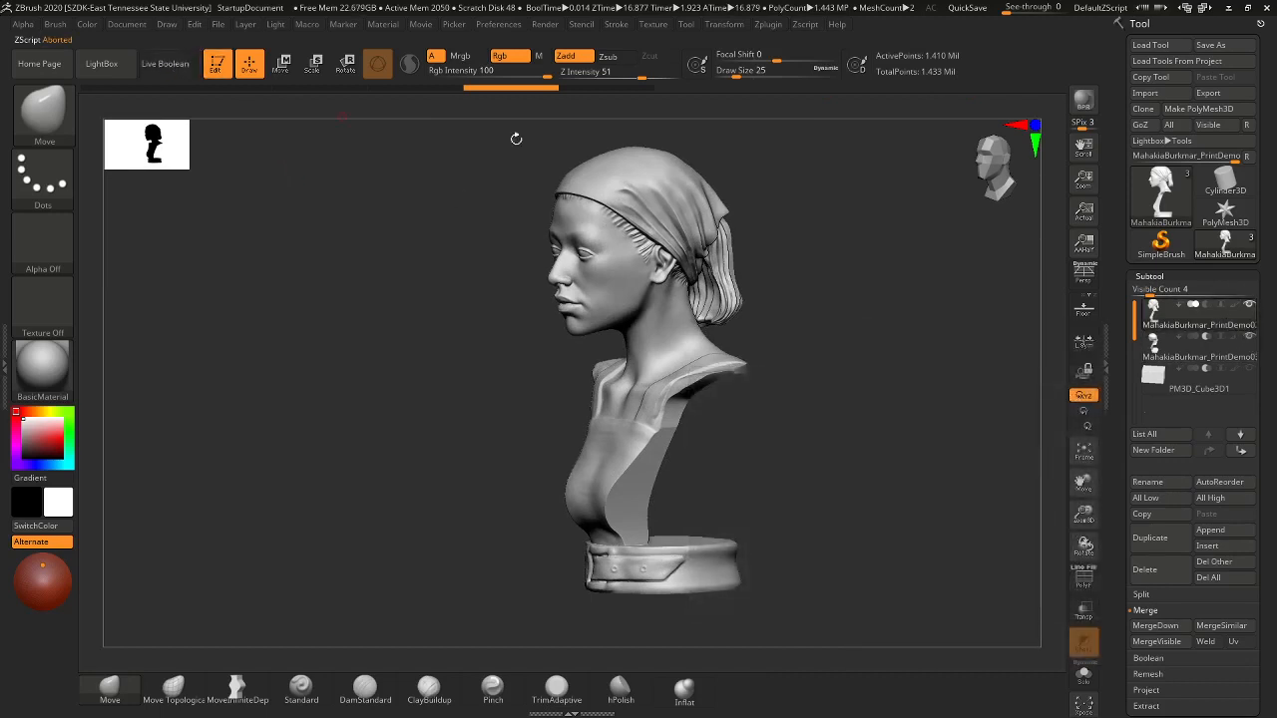
{"action": "left_click", "coordinate": [1249, 305]}
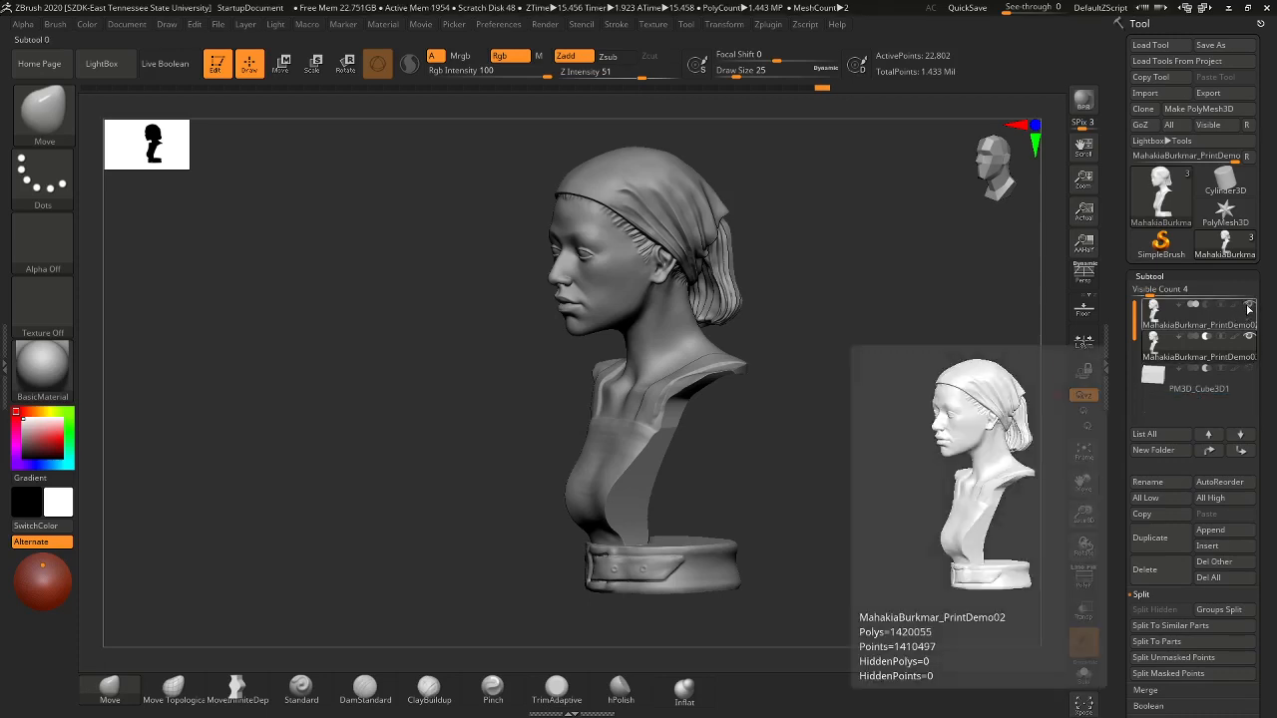
{"action": "mouse_move", "coordinate": [1246, 342]}
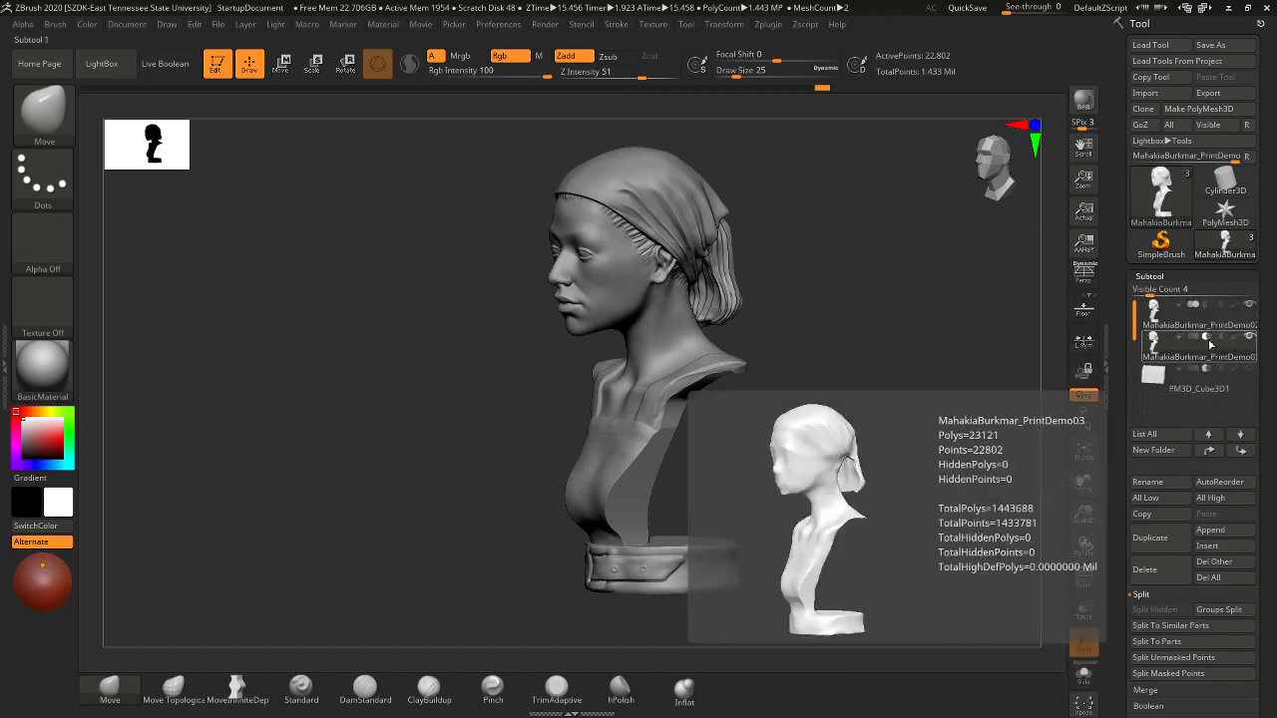
{"action": "left_click_drag", "start_coordinate": [1265, 441], "coordinate": [1271, 316]}
{"action": "left_click_drag", "start_coordinate": [1246, 457], "coordinate": [1237, 496]}
{"action": "left_click", "coordinate": [1163, 334]}
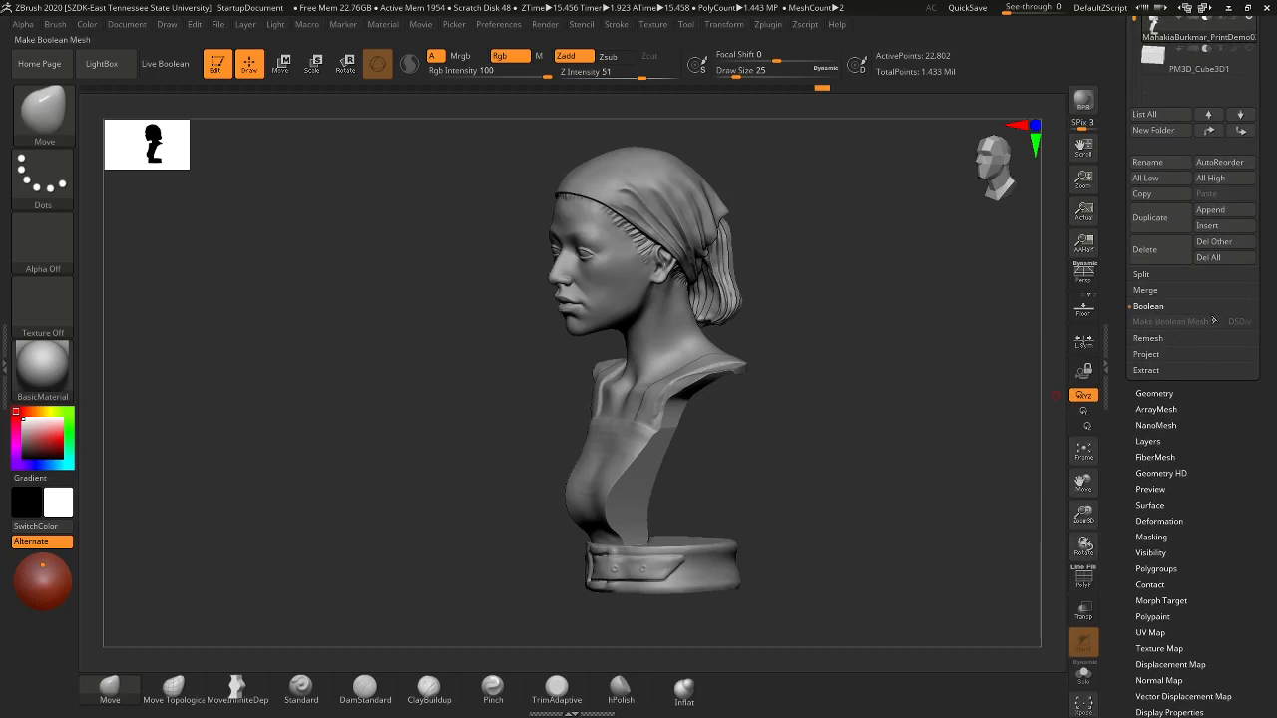
{"action": "left_click_drag", "start_coordinate": [1272, 274], "coordinate": [1273, 411]}
{"action": "left_click", "coordinate": [165, 64]}
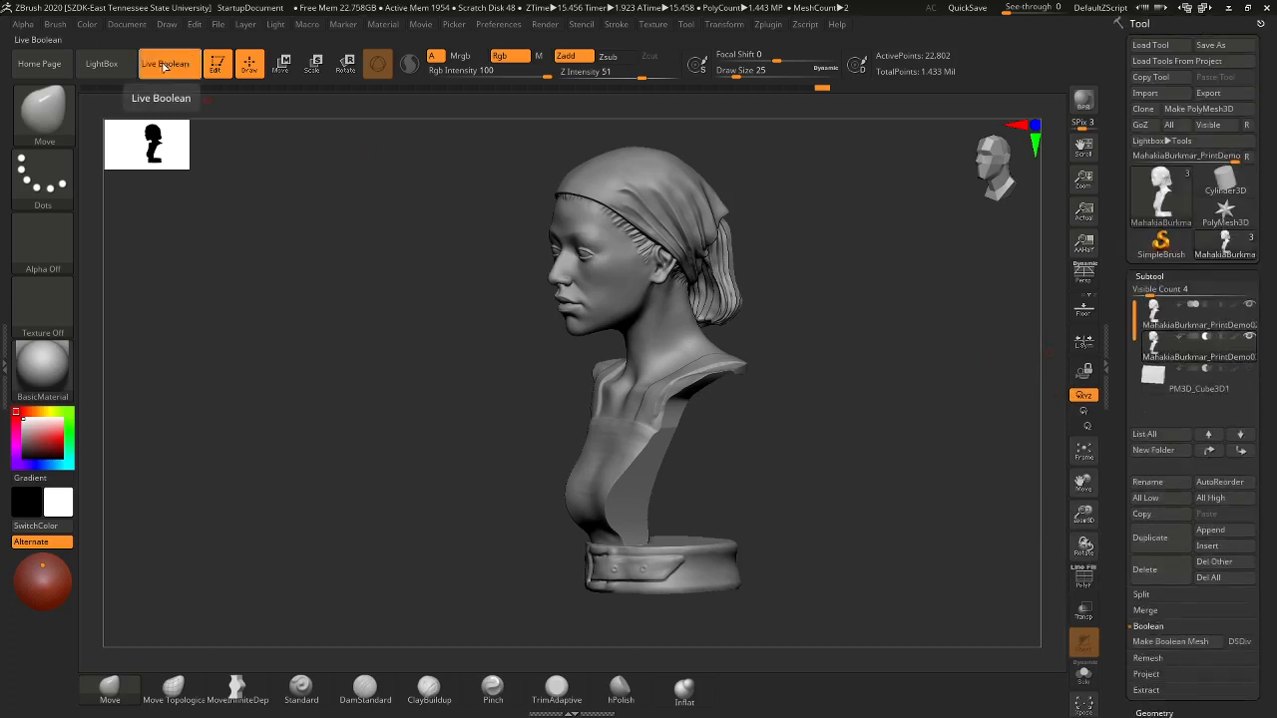
{"action": "left_click_drag", "start_coordinate": [1262, 499], "coordinate": [1265, 421]}
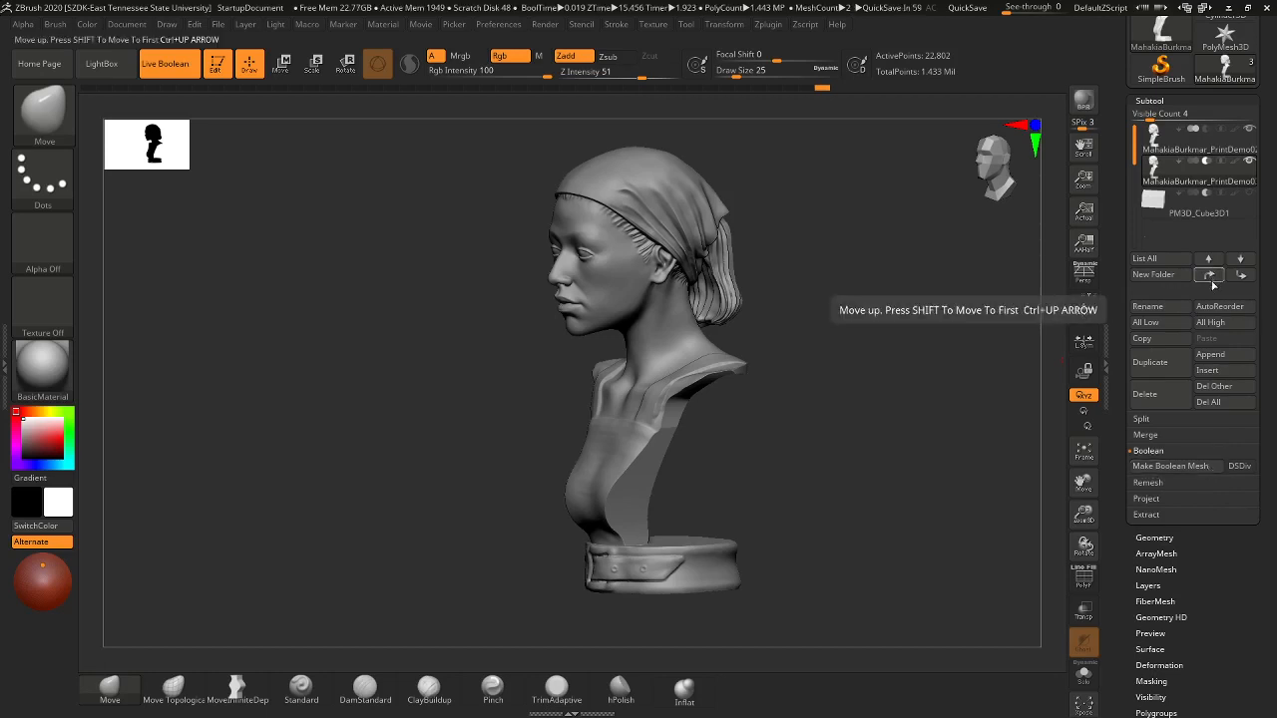
{"action": "mouse_move", "coordinate": [1211, 180]}
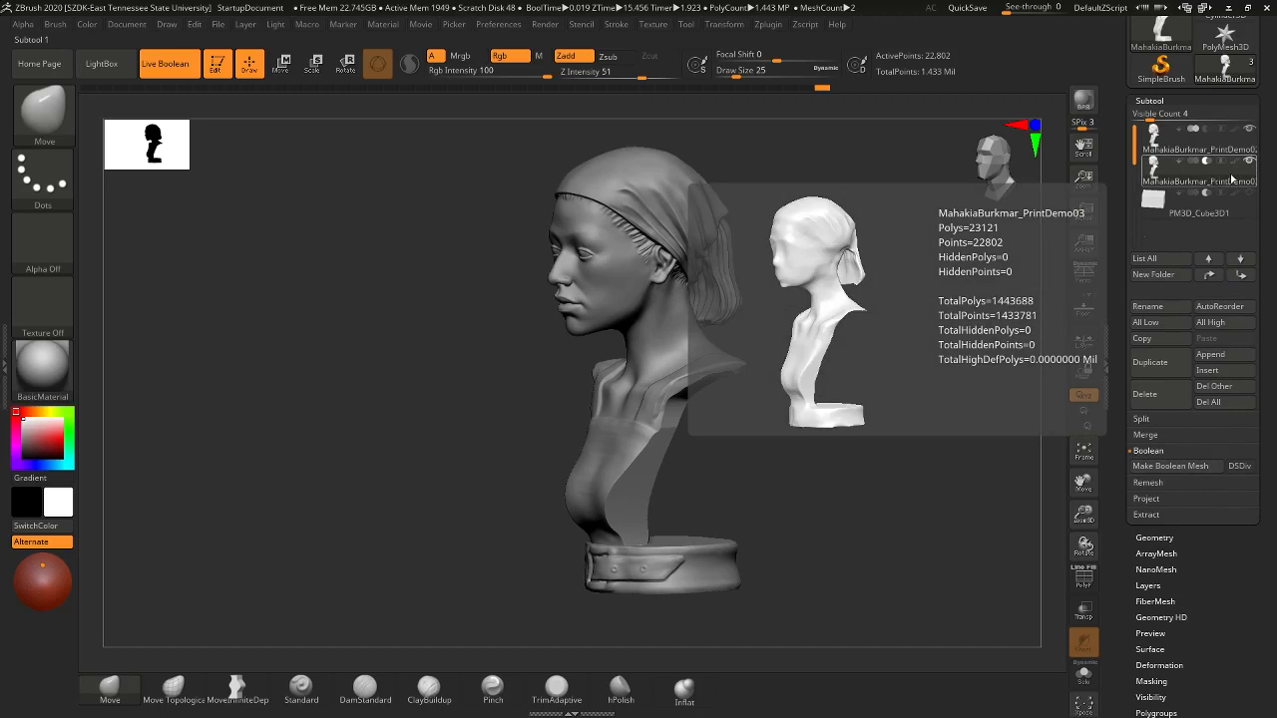
{"action": "mouse_move", "coordinate": [1237, 136]}
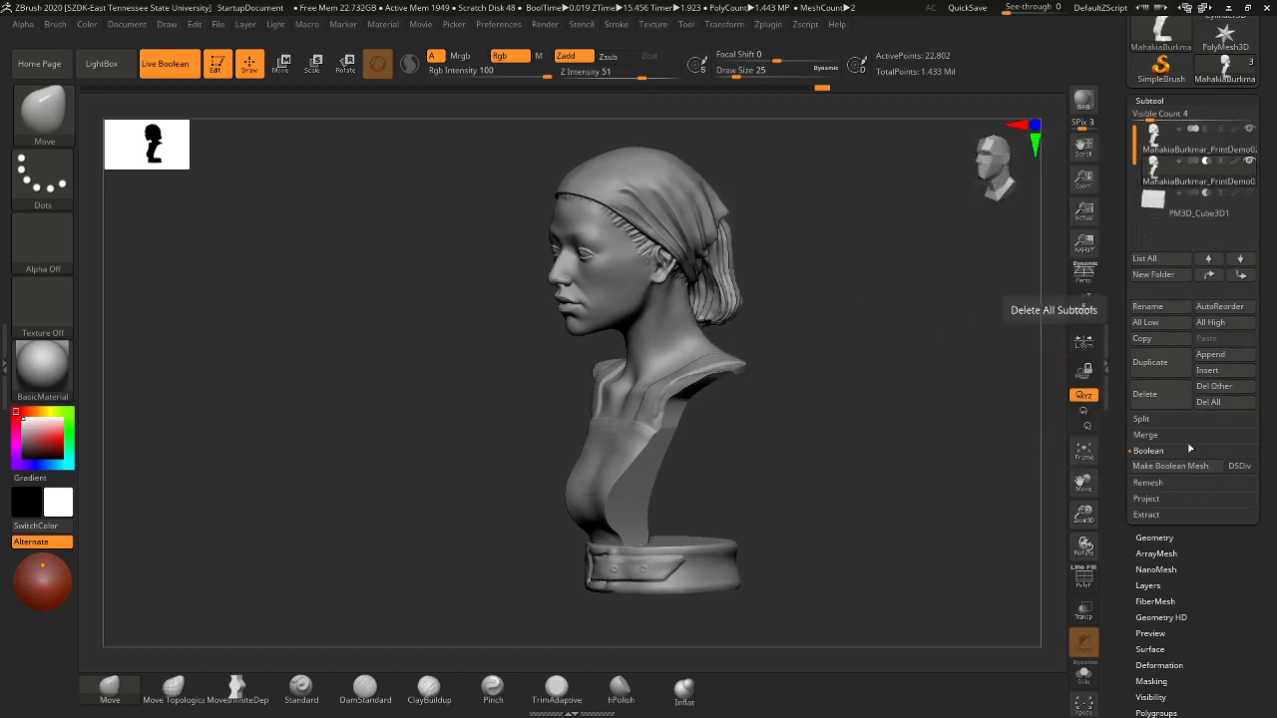
- Merge the bust's subtools with Make Boolean Mesh and select the new UMesh tool
{"action": "left_click", "coordinate": [1169, 469]}
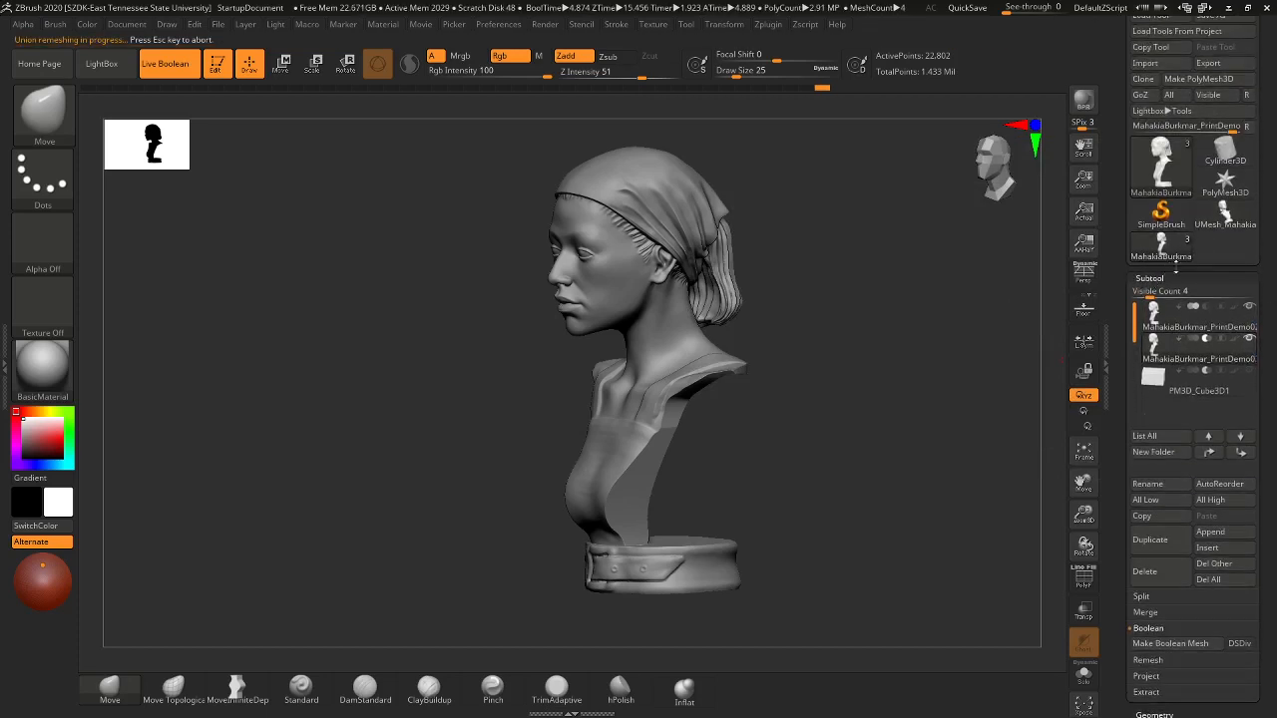
{"action": "left_click", "coordinate": [1224, 215]}
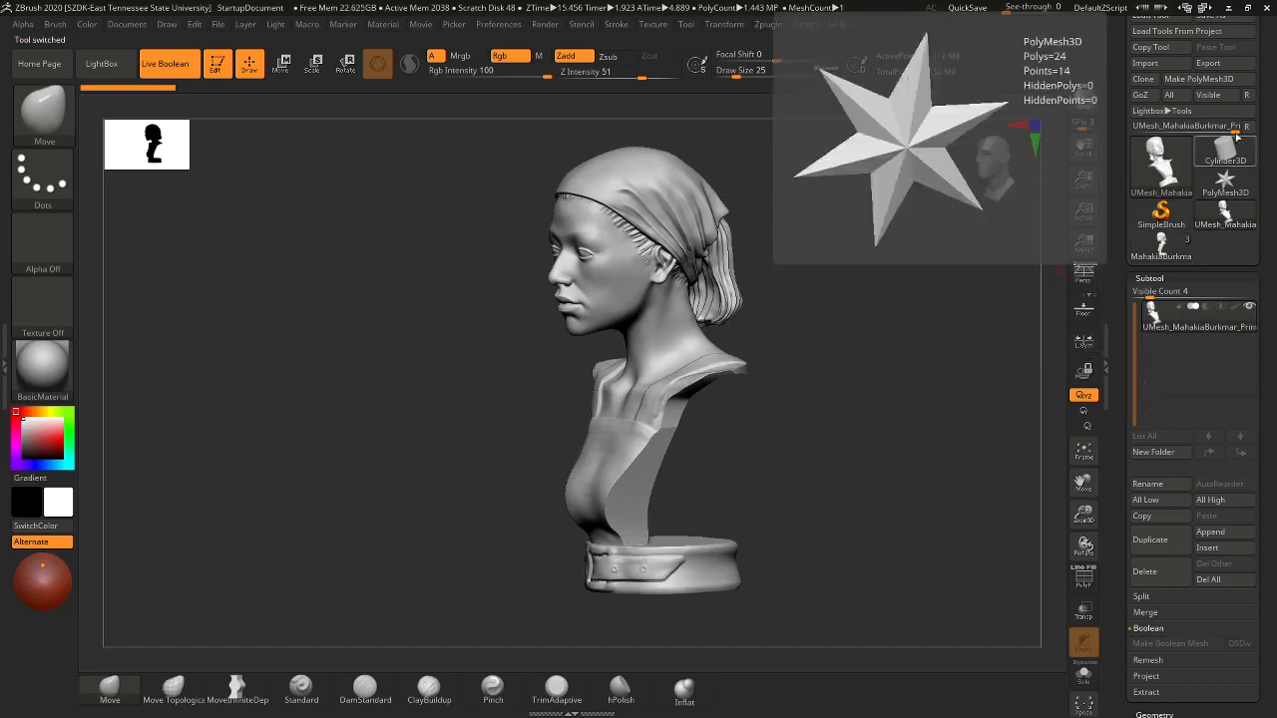
{"action": "scroll", "coordinate": [1262, 65], "scroll_direction": "up", "scroll_amount": 2}
- Save the unified mesh as a PrintDemo02 ZTool in the DIGM3110F20_WK07_ZTools folder
{"action": "left_click", "coordinate": [1230, 45]}
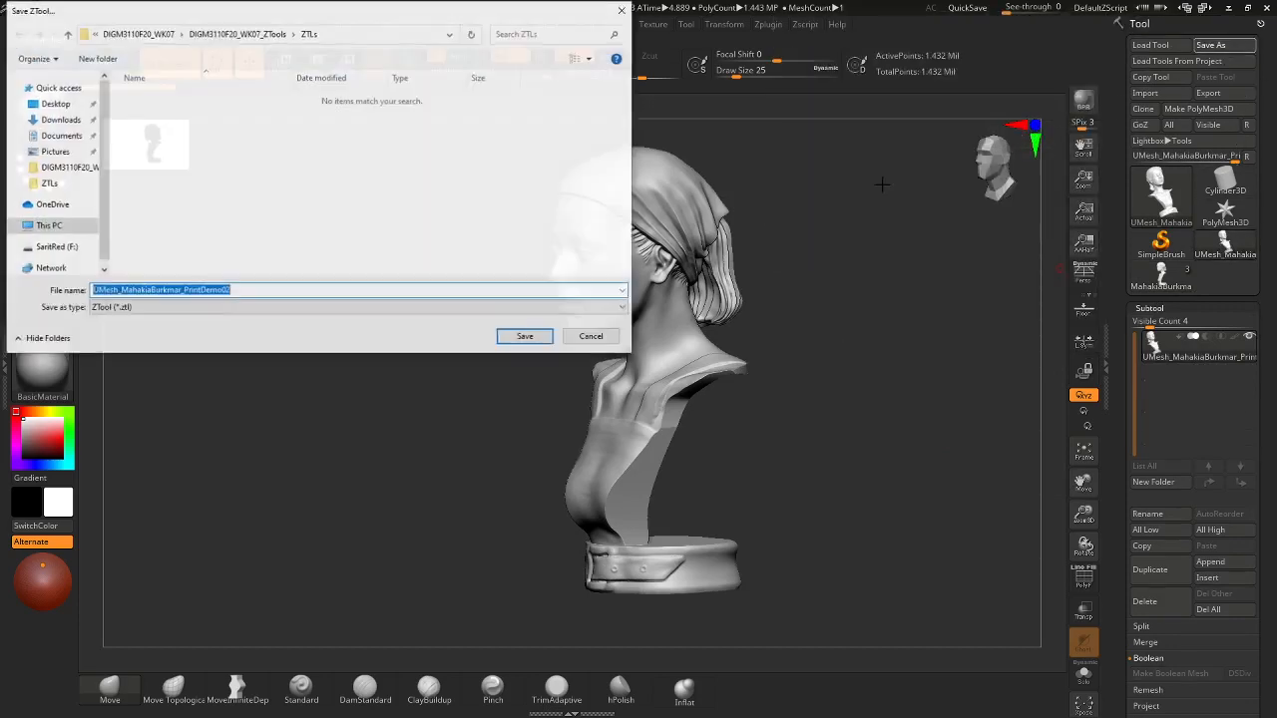
{"action": "left_click", "coordinate": [237, 33]}
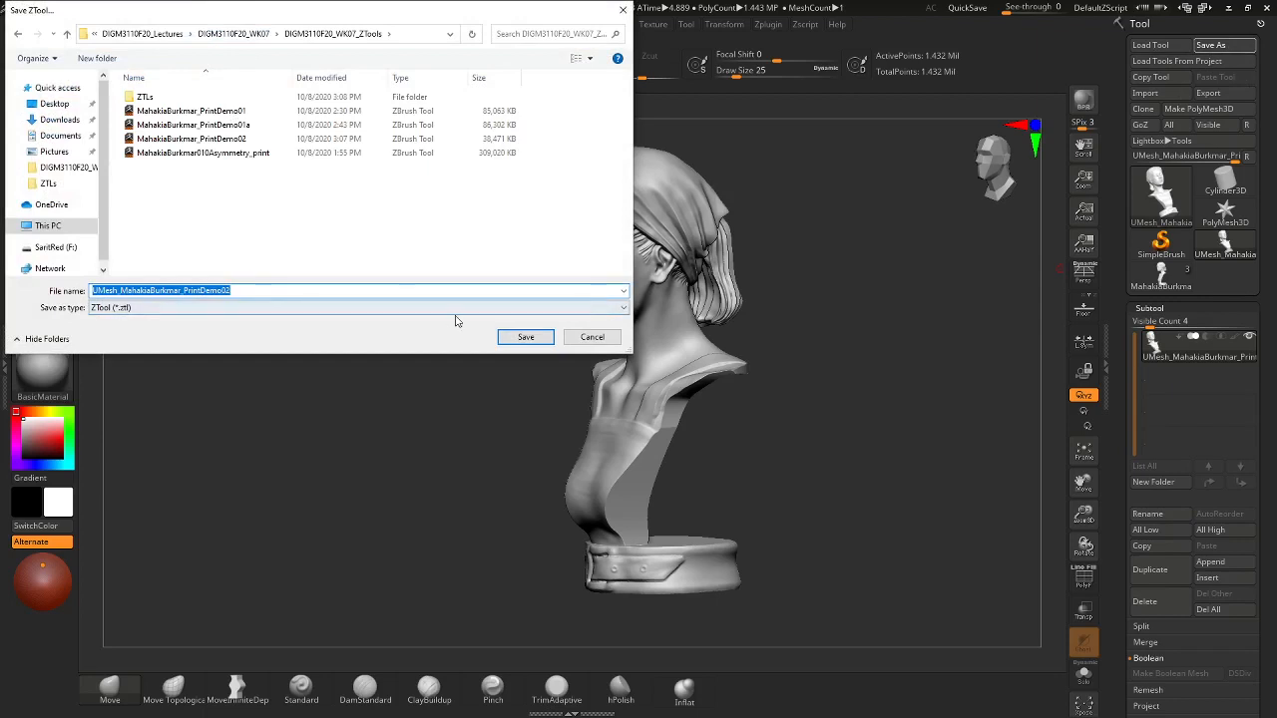
{"action": "left_click", "coordinate": [529, 337]}
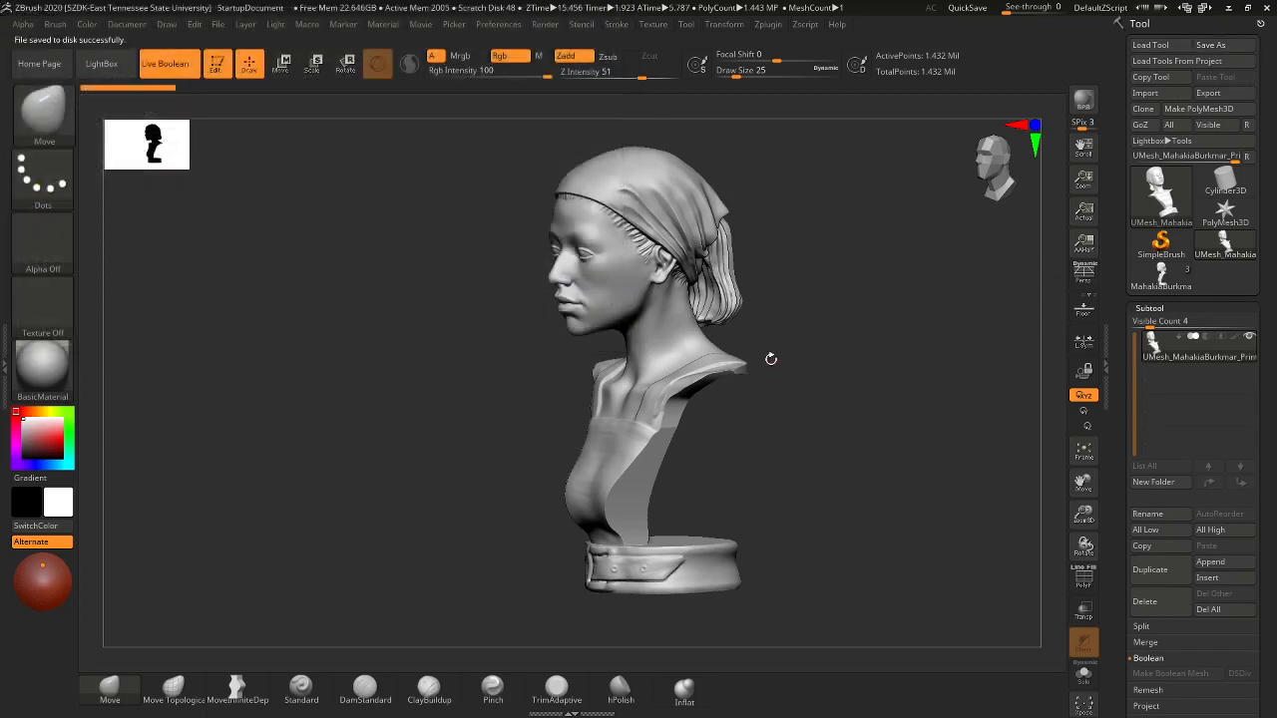
{"action": "left_click", "coordinate": [767, 24]}
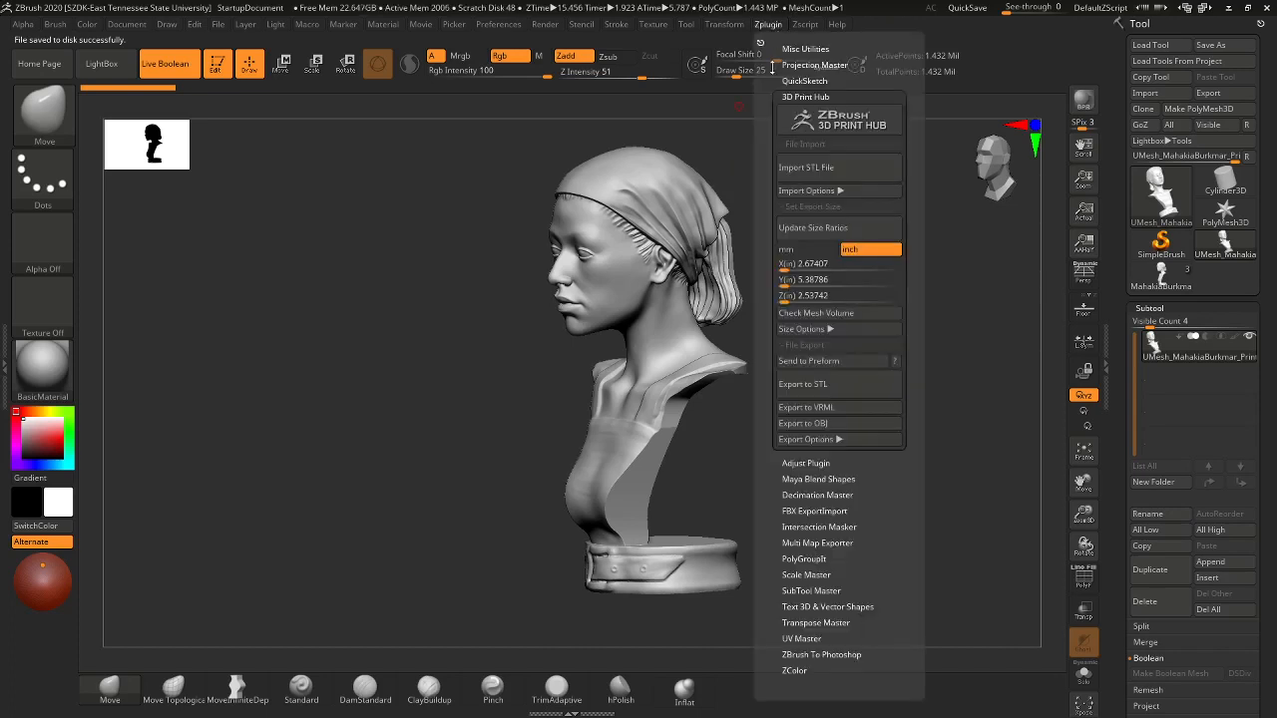
- Export the unified bust as an STL, default name, into the ZTLs folder
{"action": "left_click", "coordinate": [814, 387]}
{"action": "double_click", "coordinate": [150, 98]}
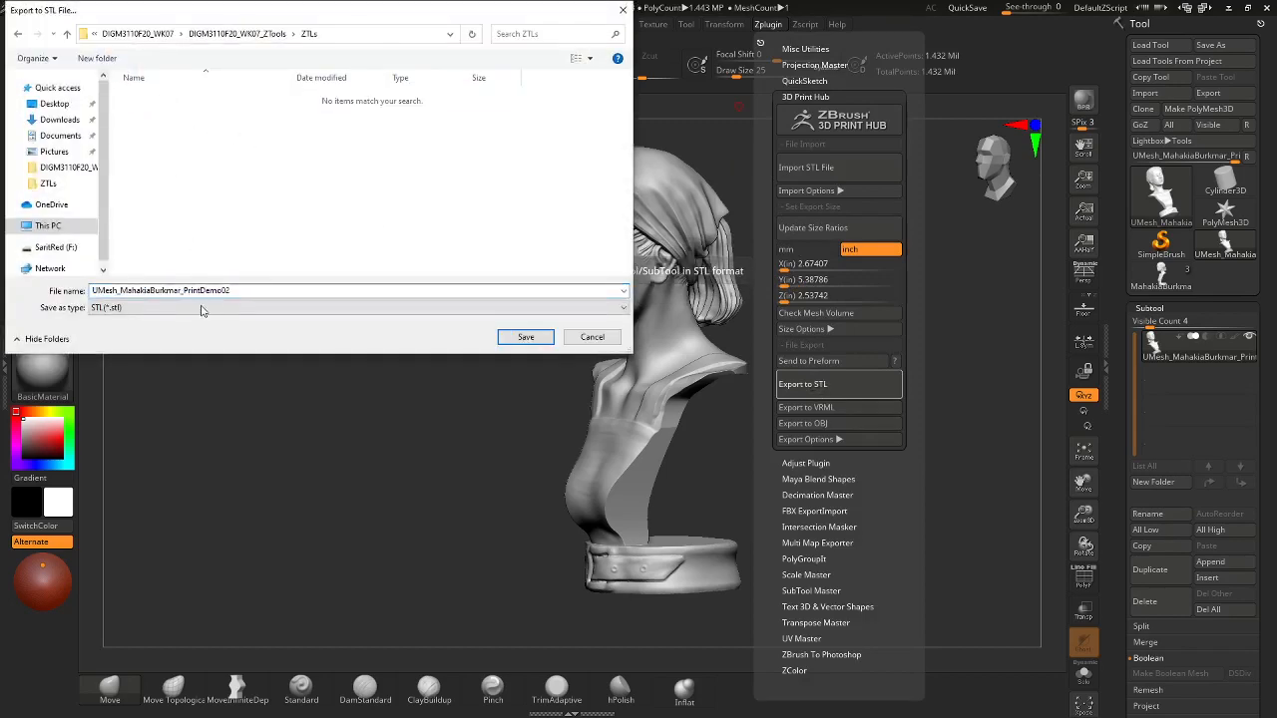
{"action": "left_click", "coordinate": [119, 290]}
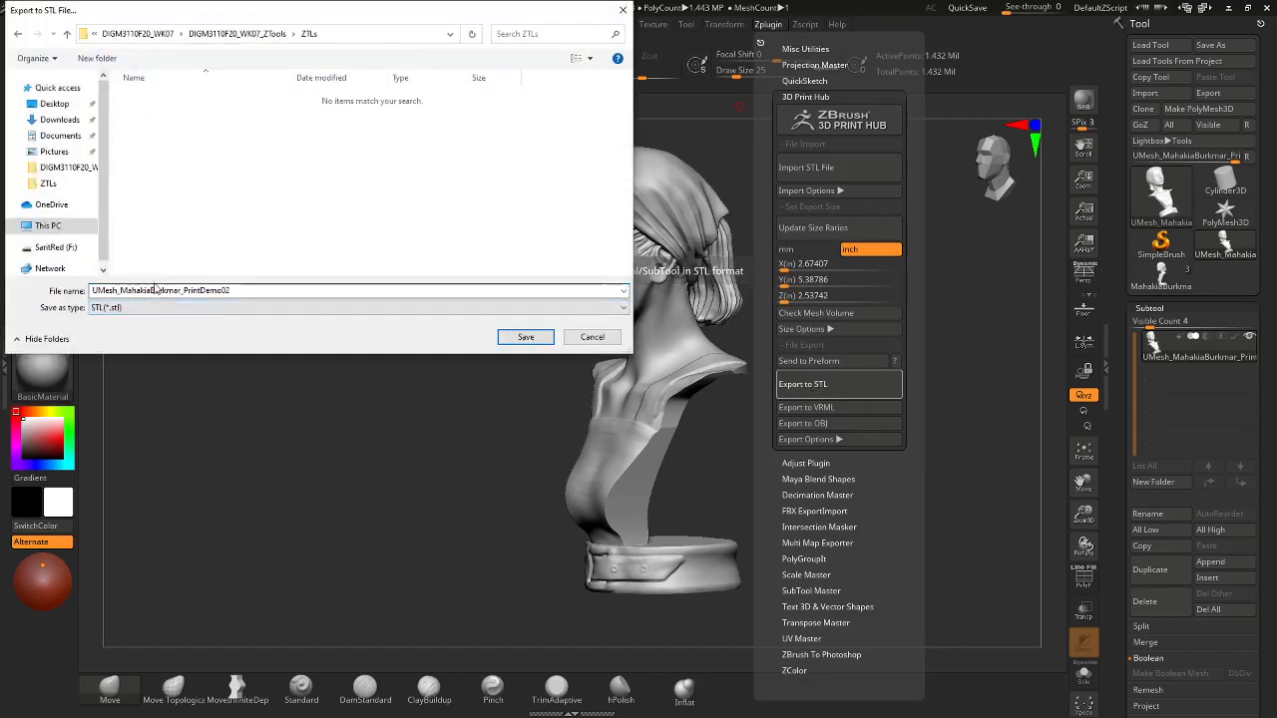
{"action": "left_click", "coordinate": [529, 337]}
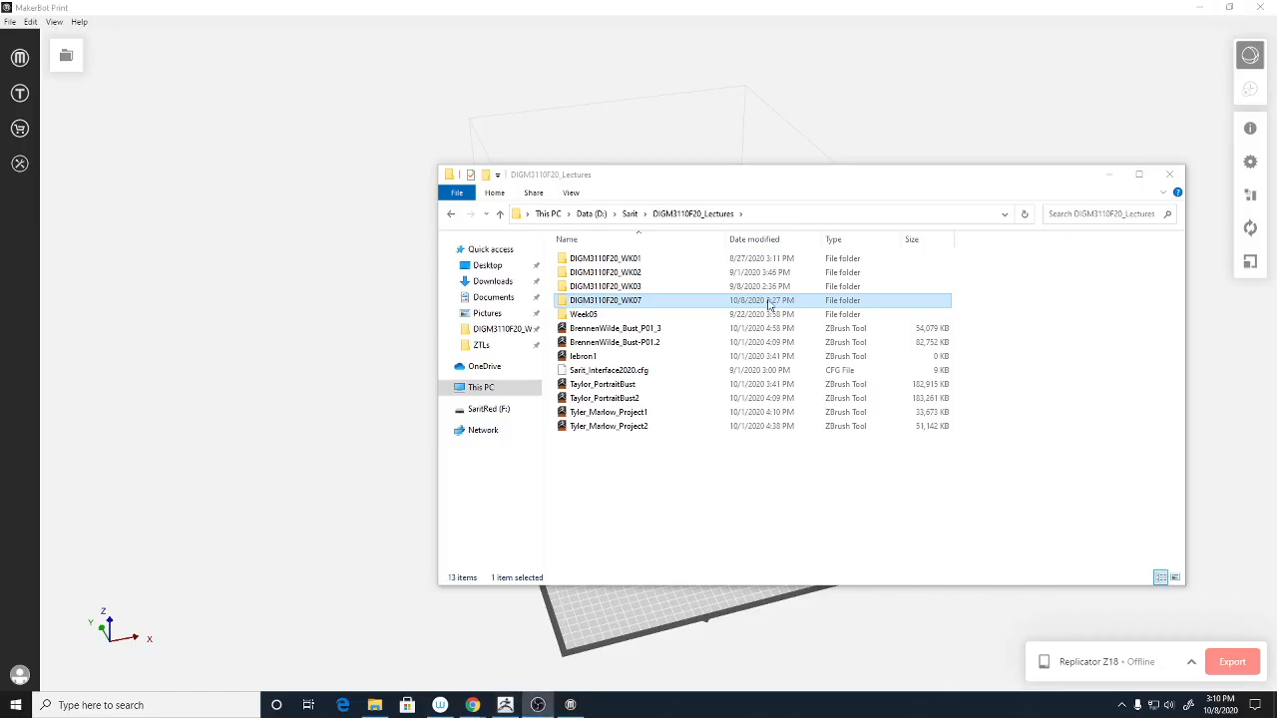
- Switch from ZBrush to MakerBot Print's empty Replicator Z18 build plate
{"action": "key", "text": "Escape"}
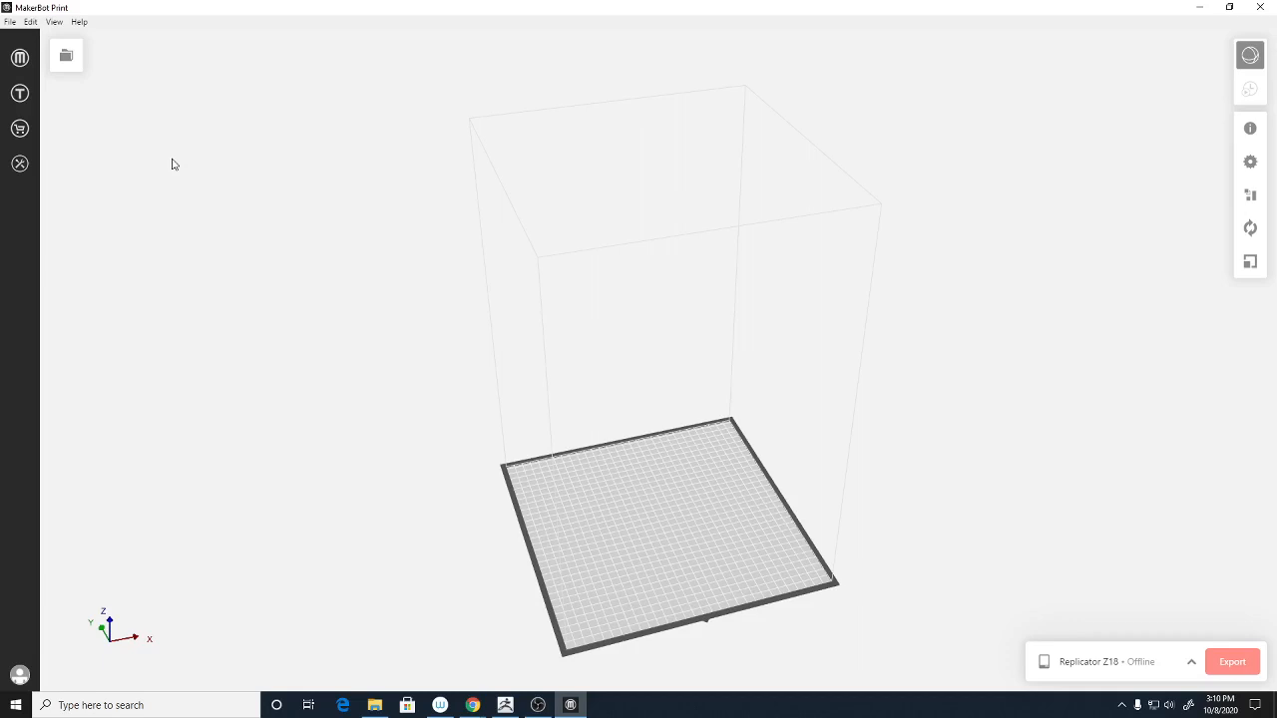
{"action": "left_click", "coordinate": [507, 705]}
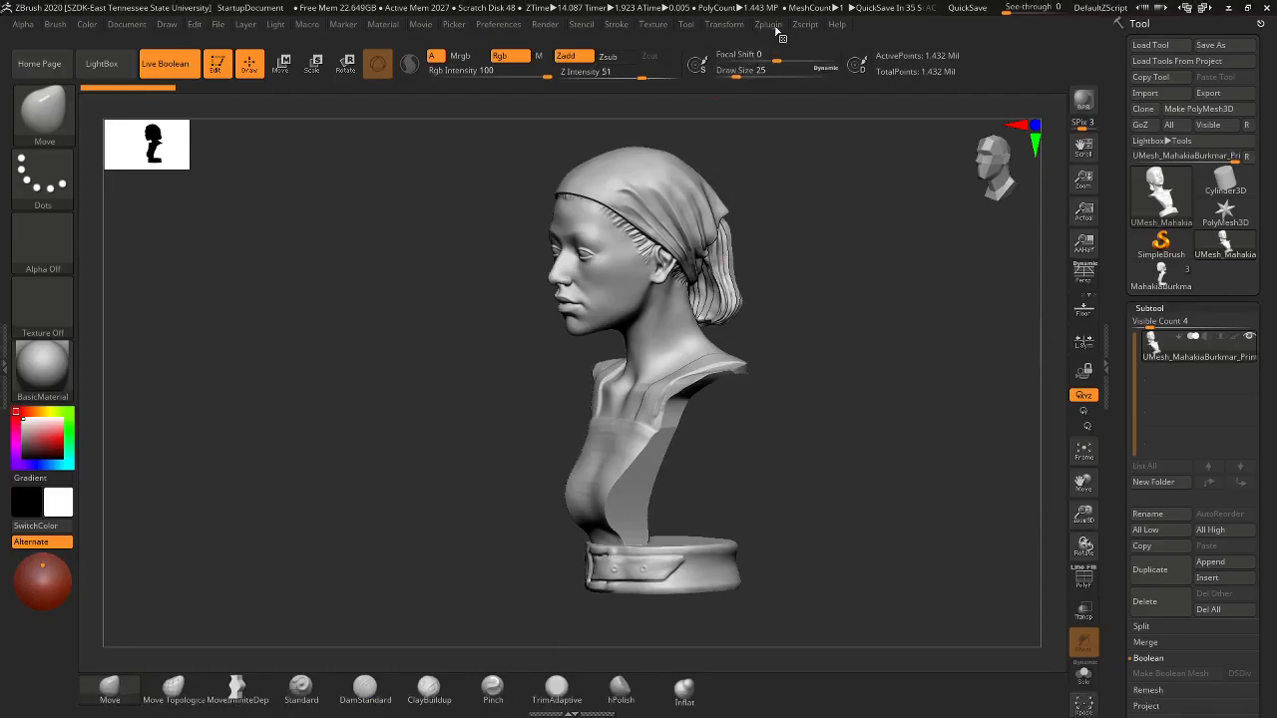
{"action": "left_click", "coordinate": [771, 25]}
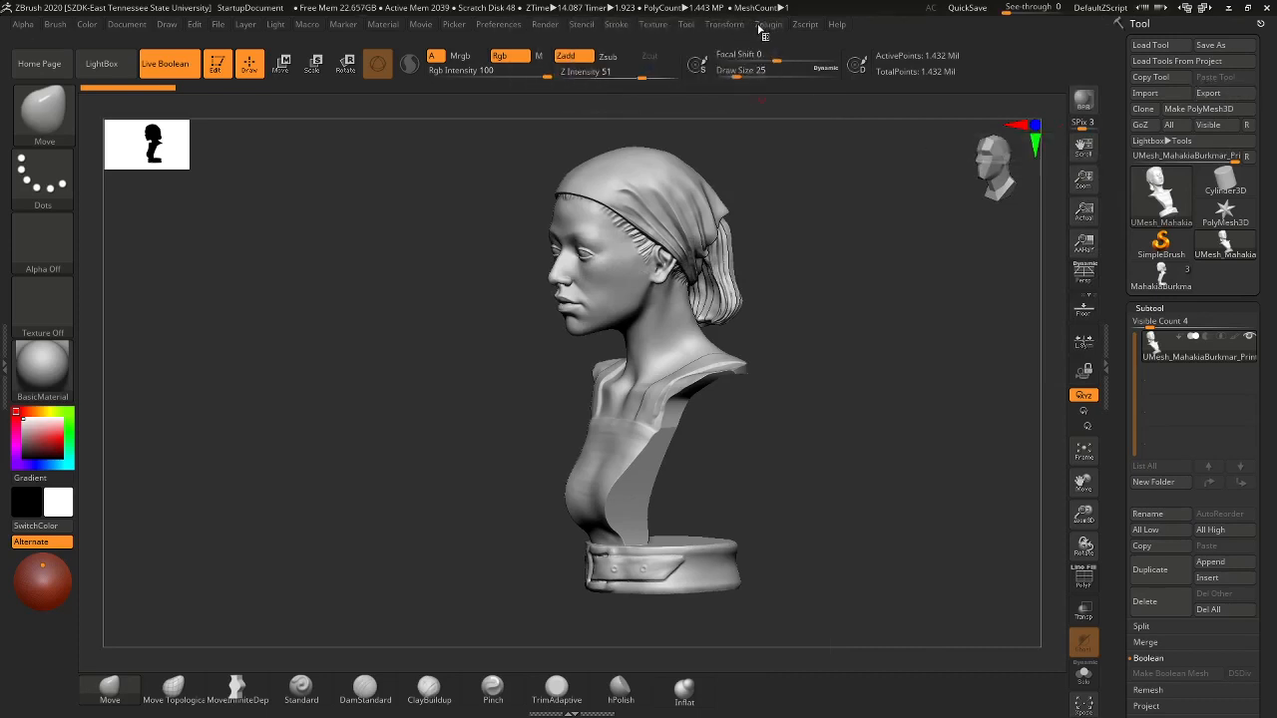
{"action": "left_click", "coordinate": [1229, 8]}
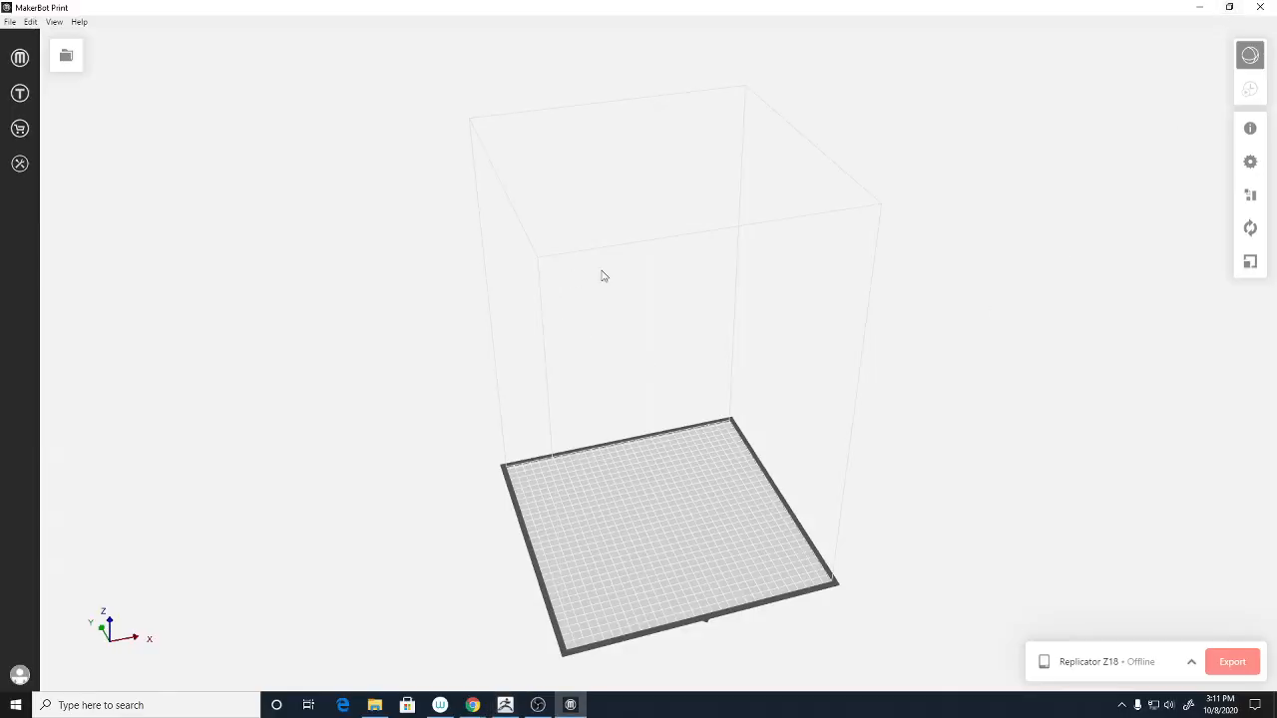
- Insert the exported bust STL from the Data (D:) WK07 ZTools\ZTLs folder onto the build plate
{"action": "left_click", "coordinate": [10, 22]}
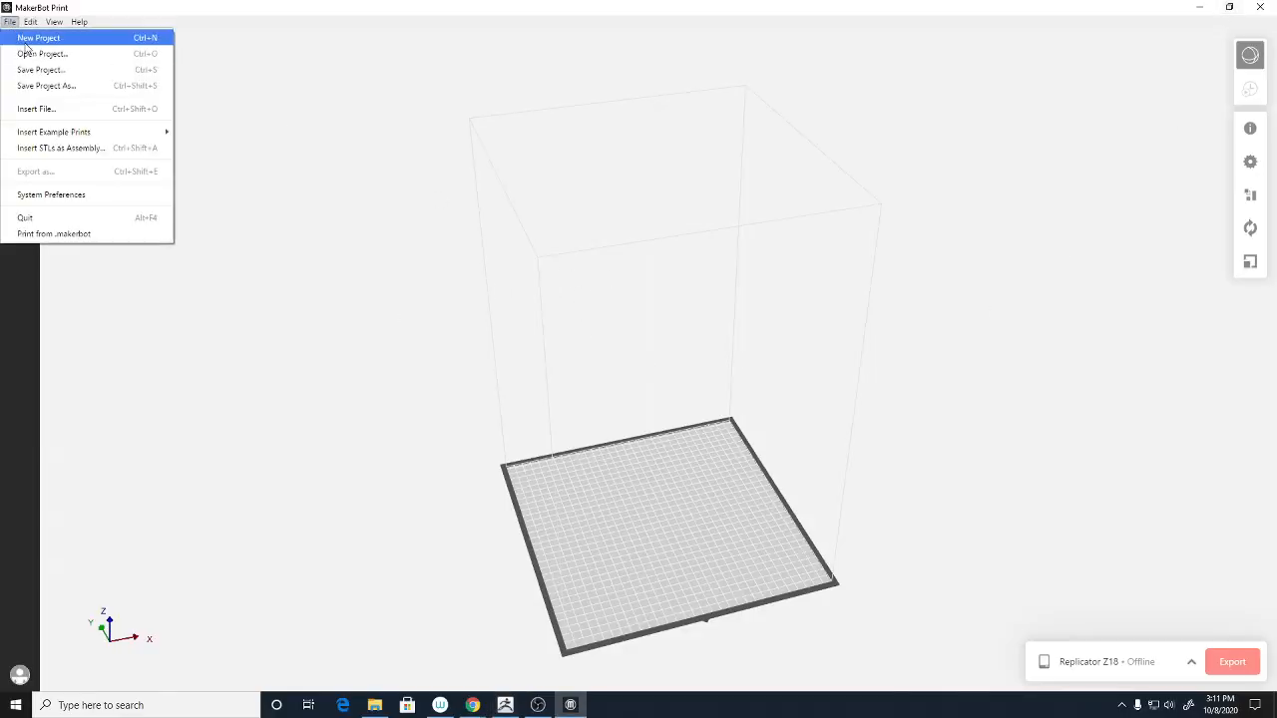
{"action": "left_click", "coordinate": [47, 110]}
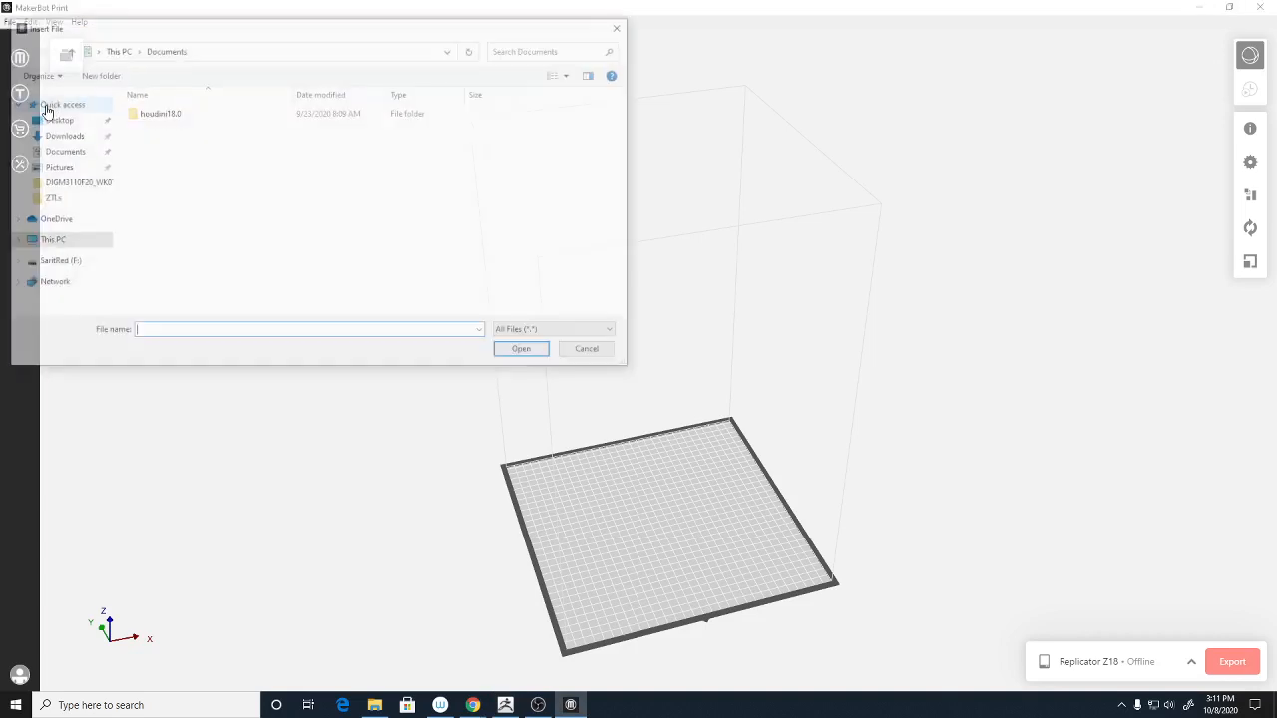
{"action": "left_click", "coordinate": [76, 243]}
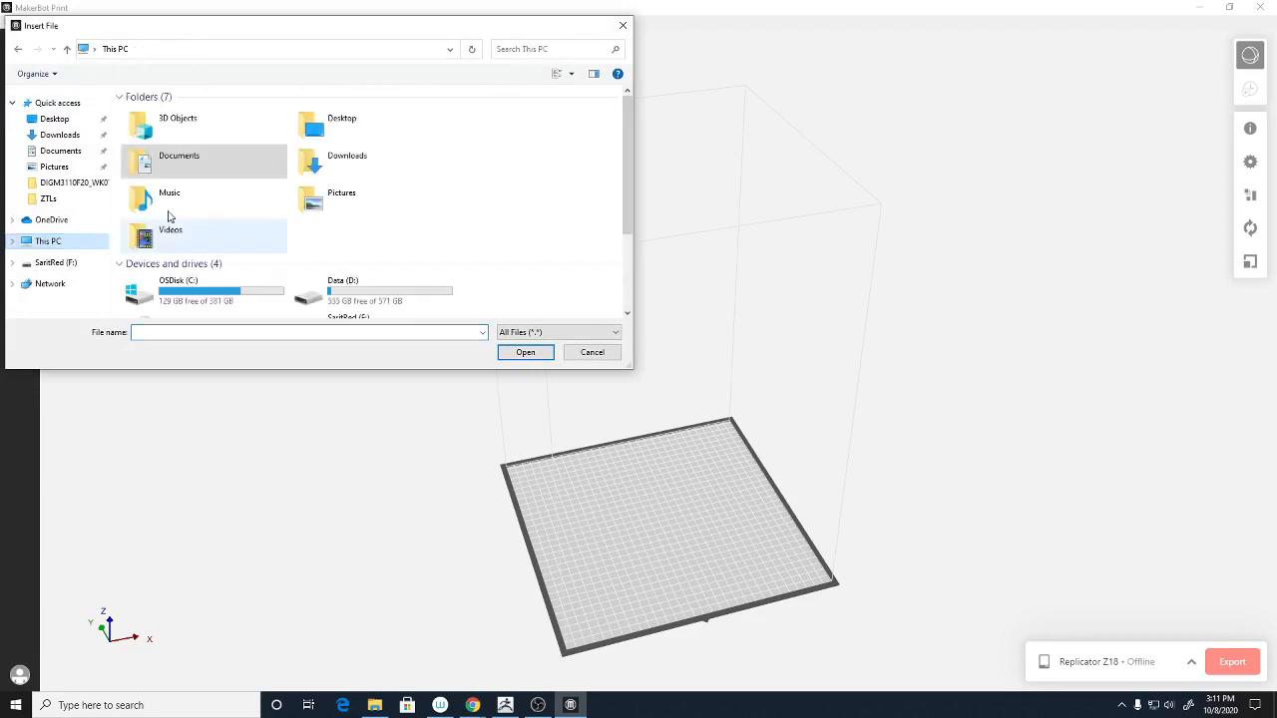
{"action": "double_click", "coordinate": [394, 297]}
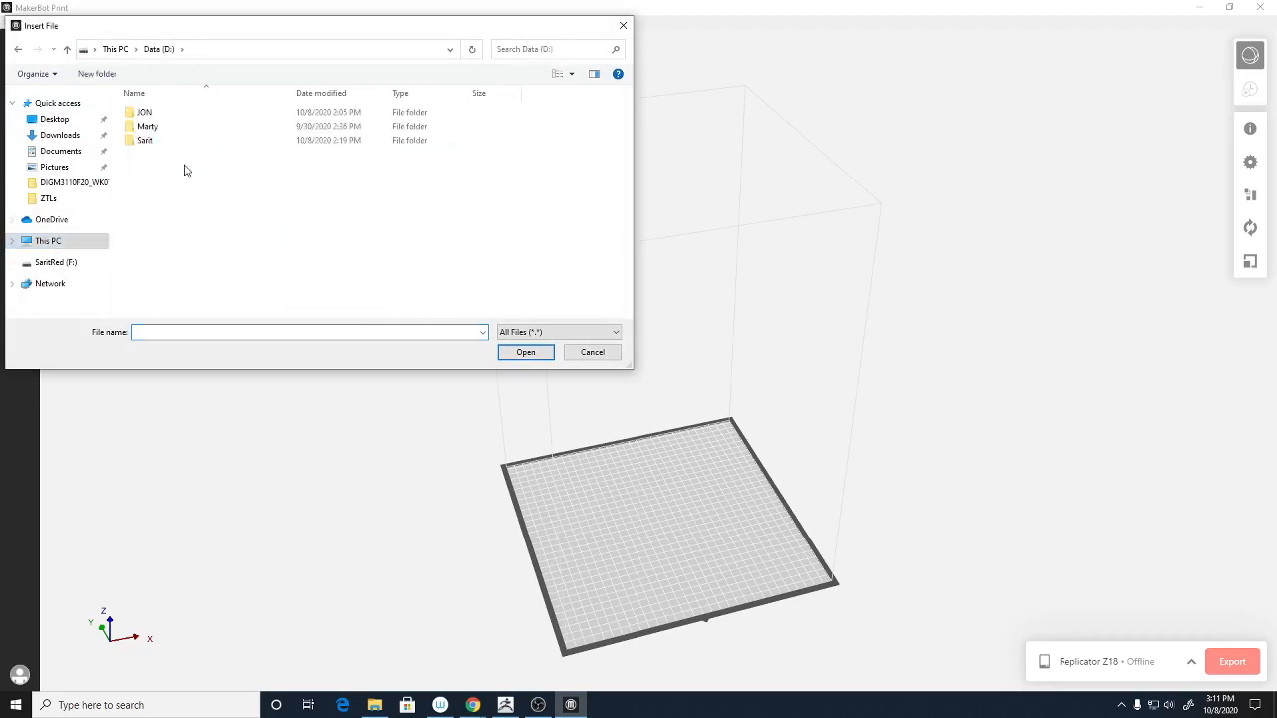
{"action": "double_click", "coordinate": [148, 136]}
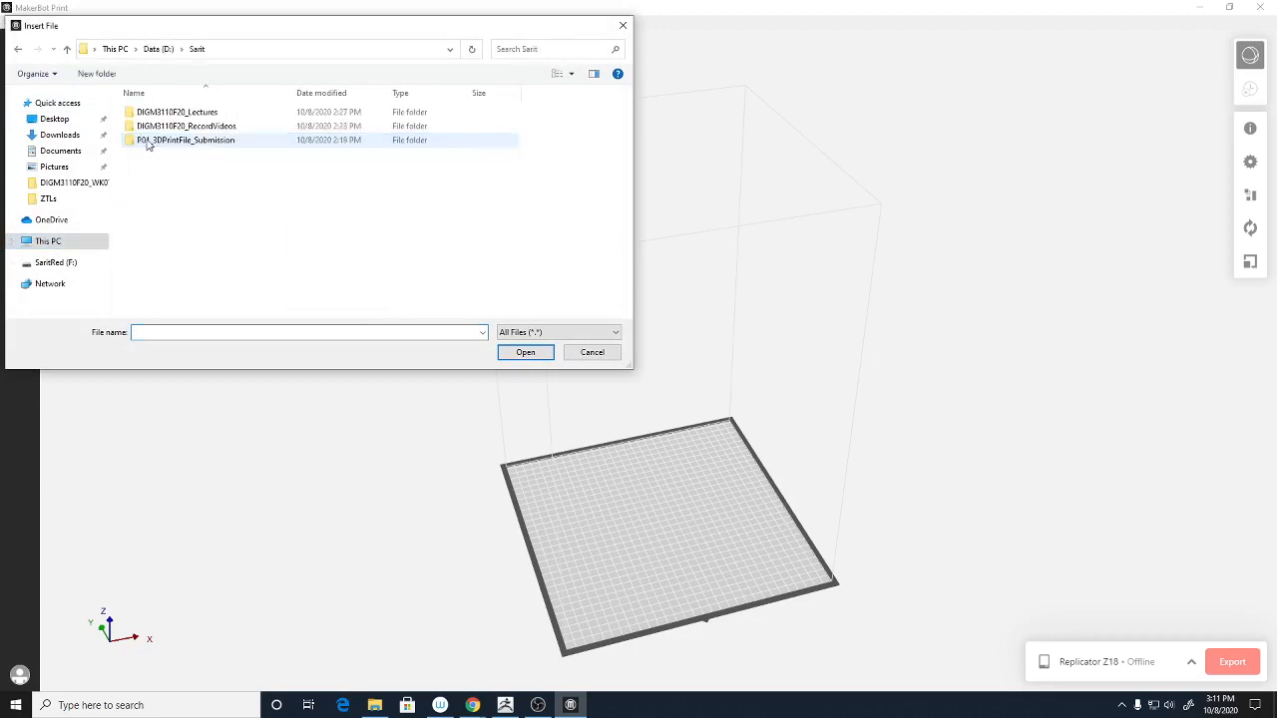
{"action": "double_click", "coordinate": [217, 115]}
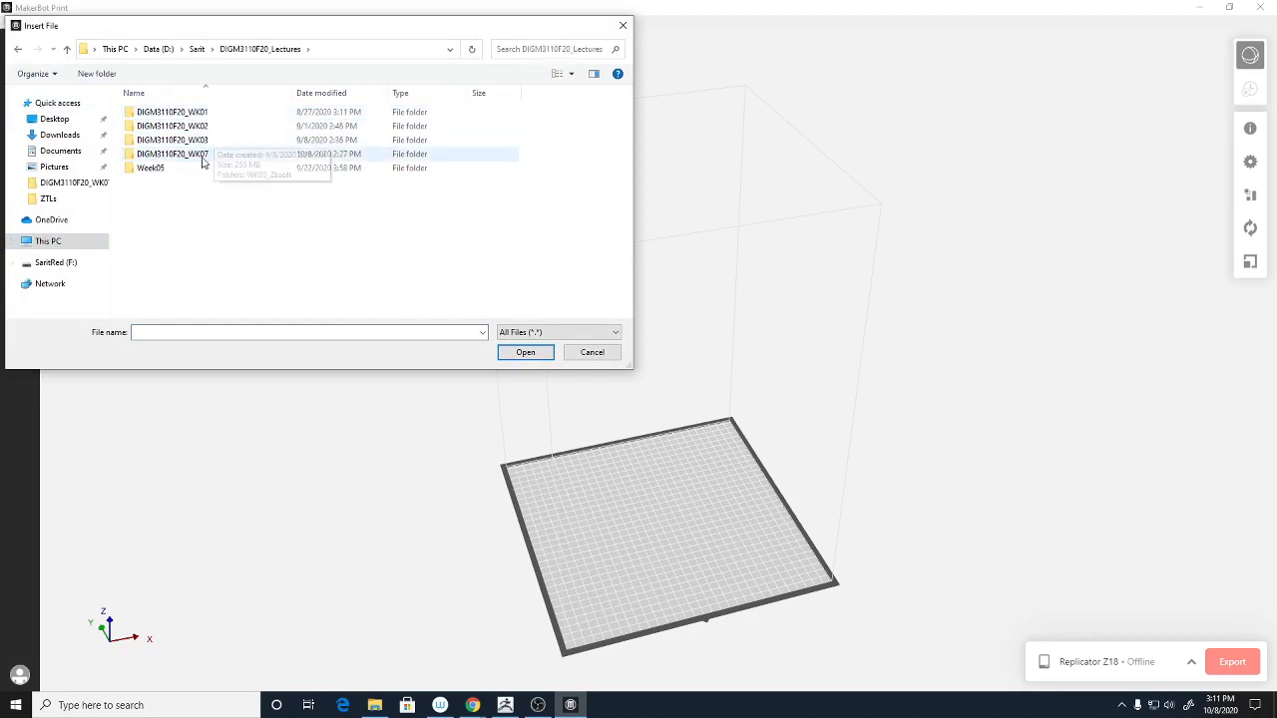
{"action": "double_click", "coordinate": [199, 155]}
{"action": "double_click", "coordinate": [203, 127]}
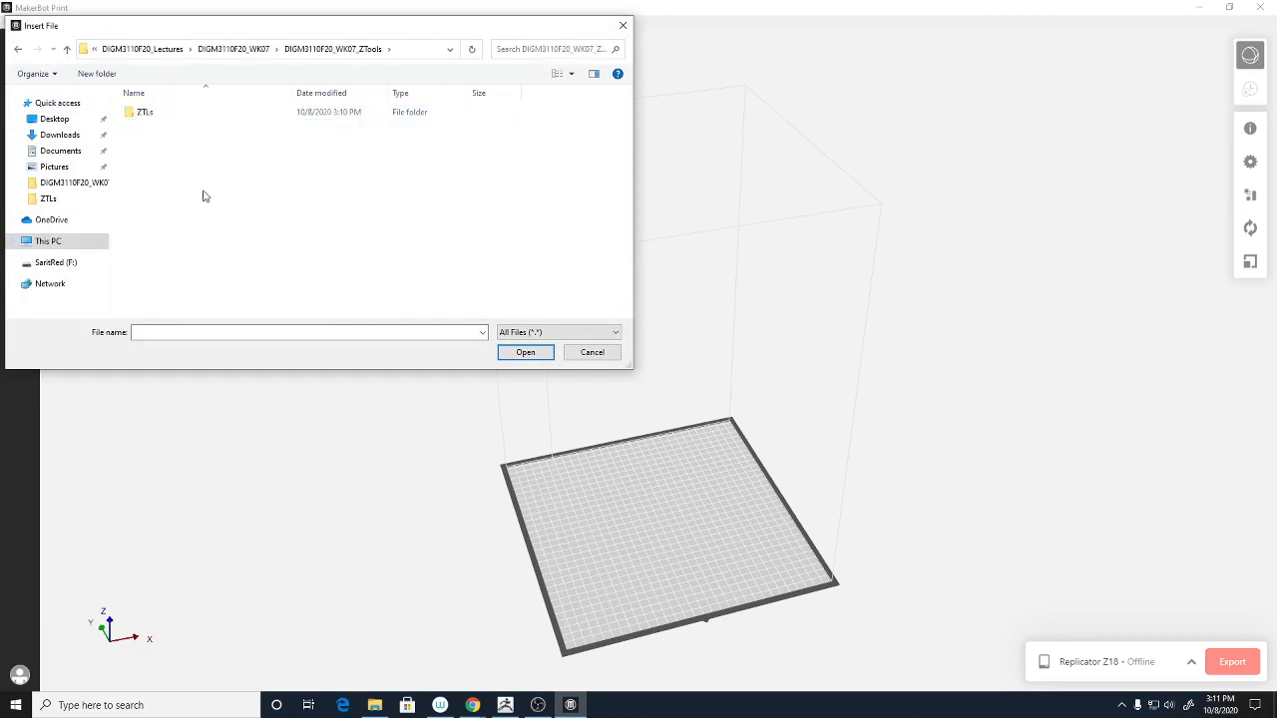
{"action": "double_click", "coordinate": [155, 117]}
{"action": "left_click", "coordinate": [194, 113]}
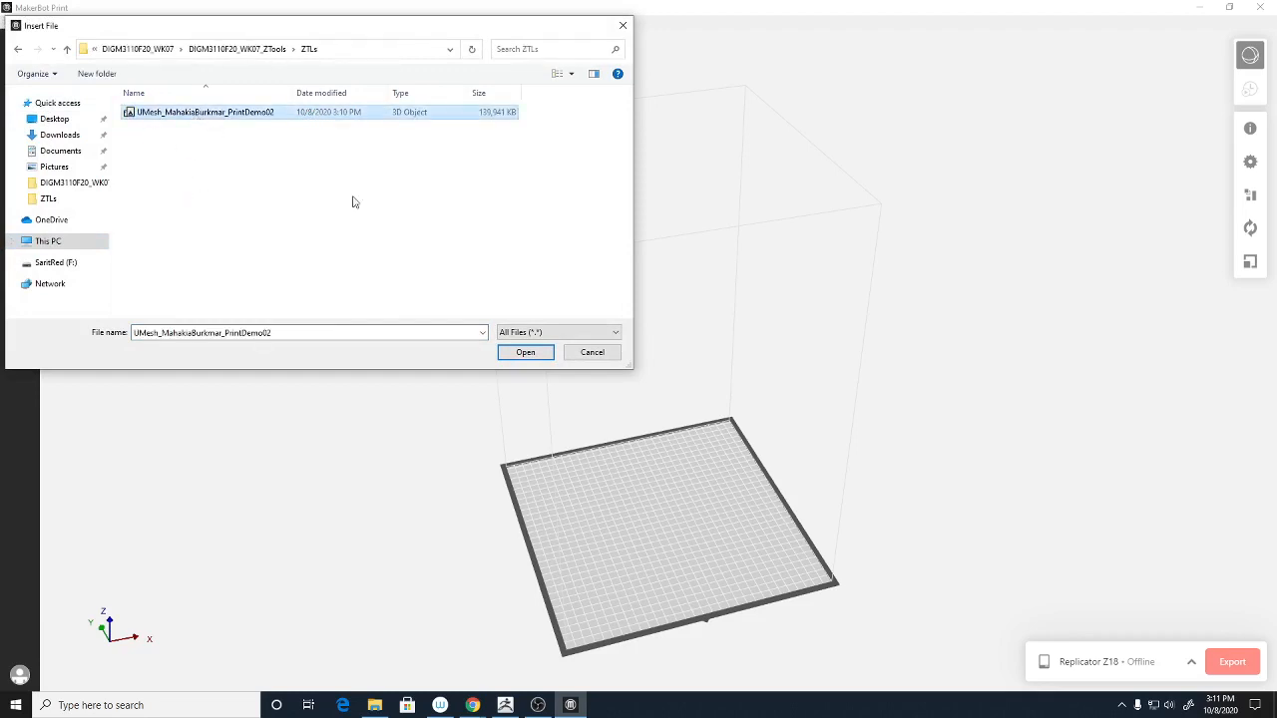
{"action": "left_click", "coordinate": [544, 354]}
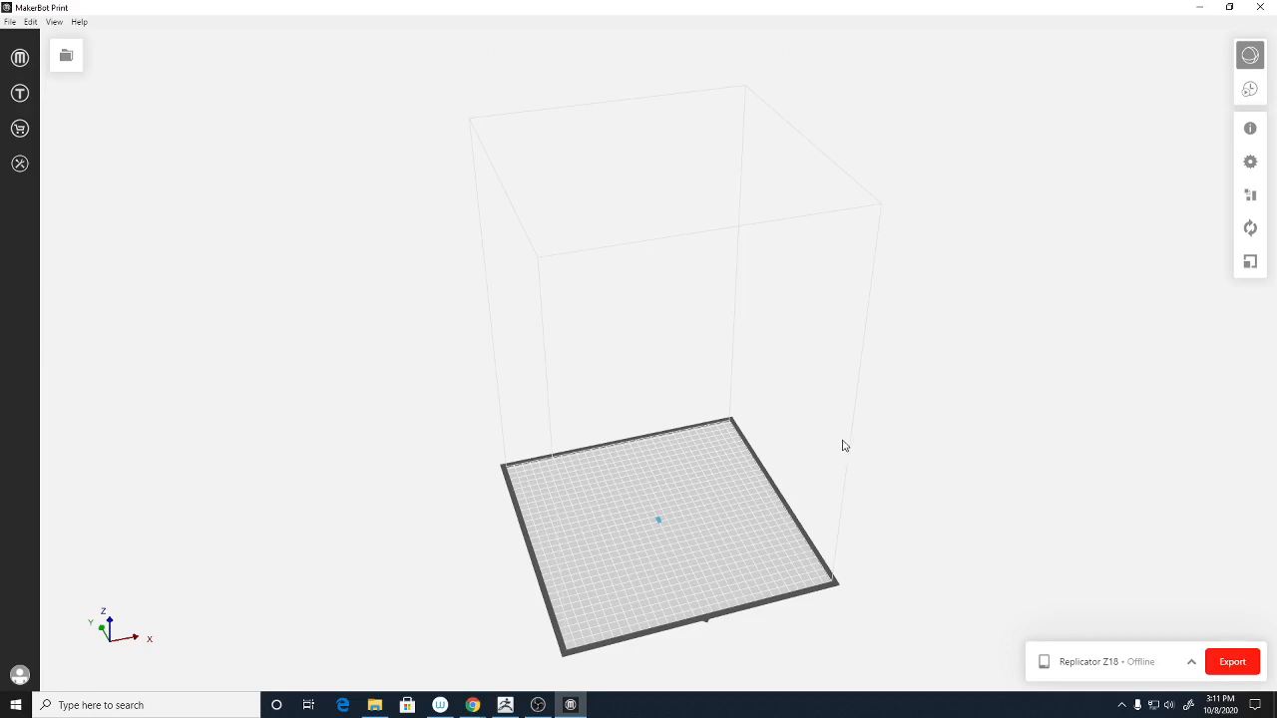
- Check the tiny bust's Scale settings: 100%, only 2.674 × 5.388 × 2.537 mm
{"action": "left_click_drag", "start_coordinate": [821, 448], "coordinate": [756, 376]}
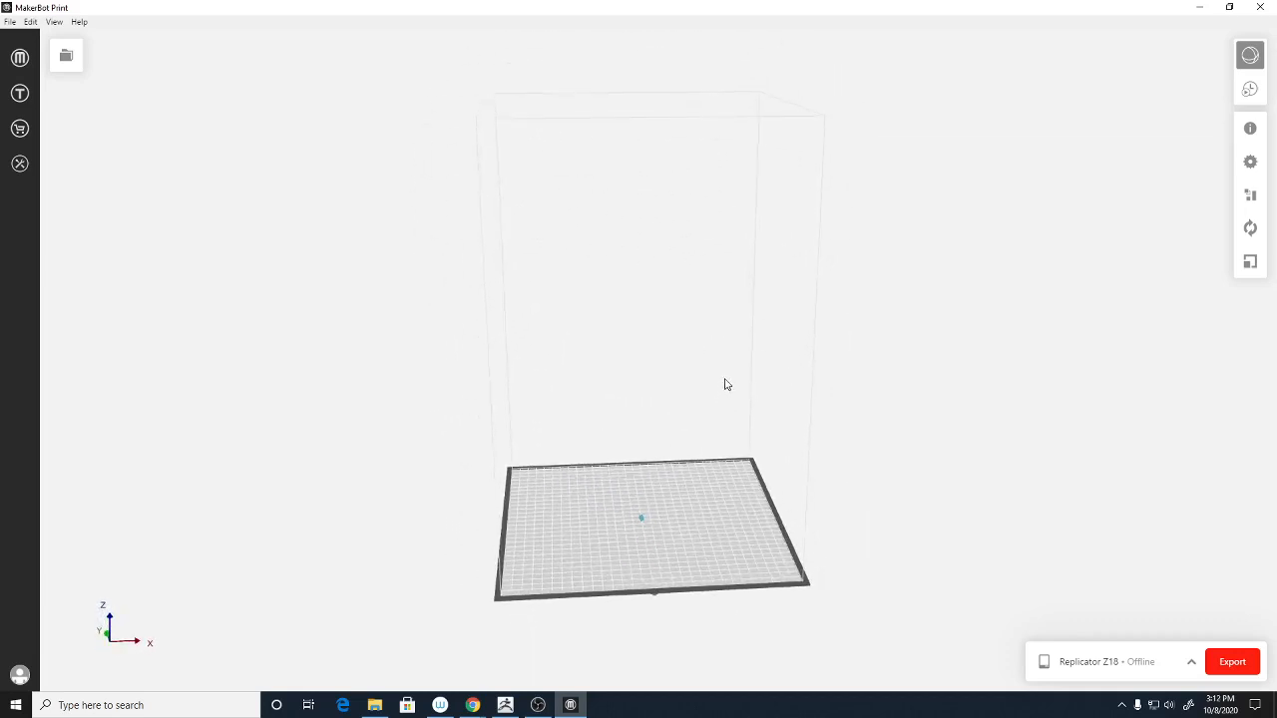
{"action": "scroll", "coordinate": [729, 387], "scroll_direction": "up", "scroll_amount": 5}
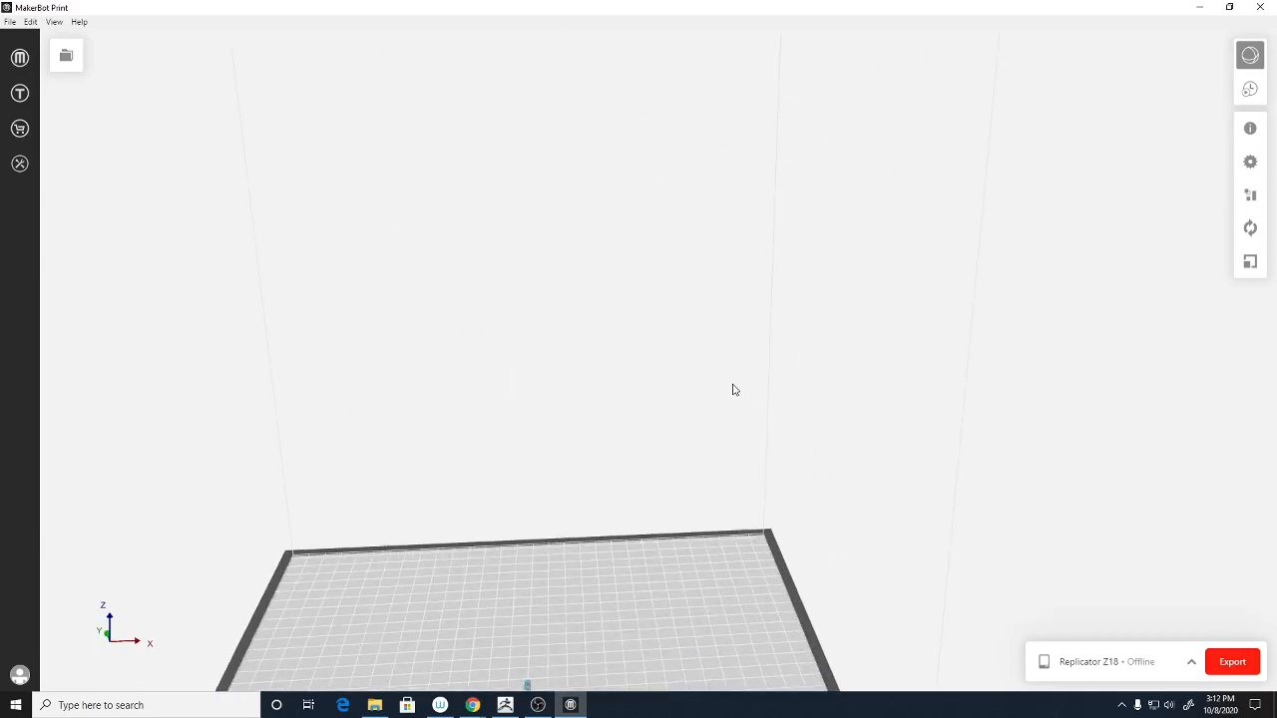
{"action": "right_click_drag", "start_coordinate": [692, 450], "coordinate": [816, 188]}
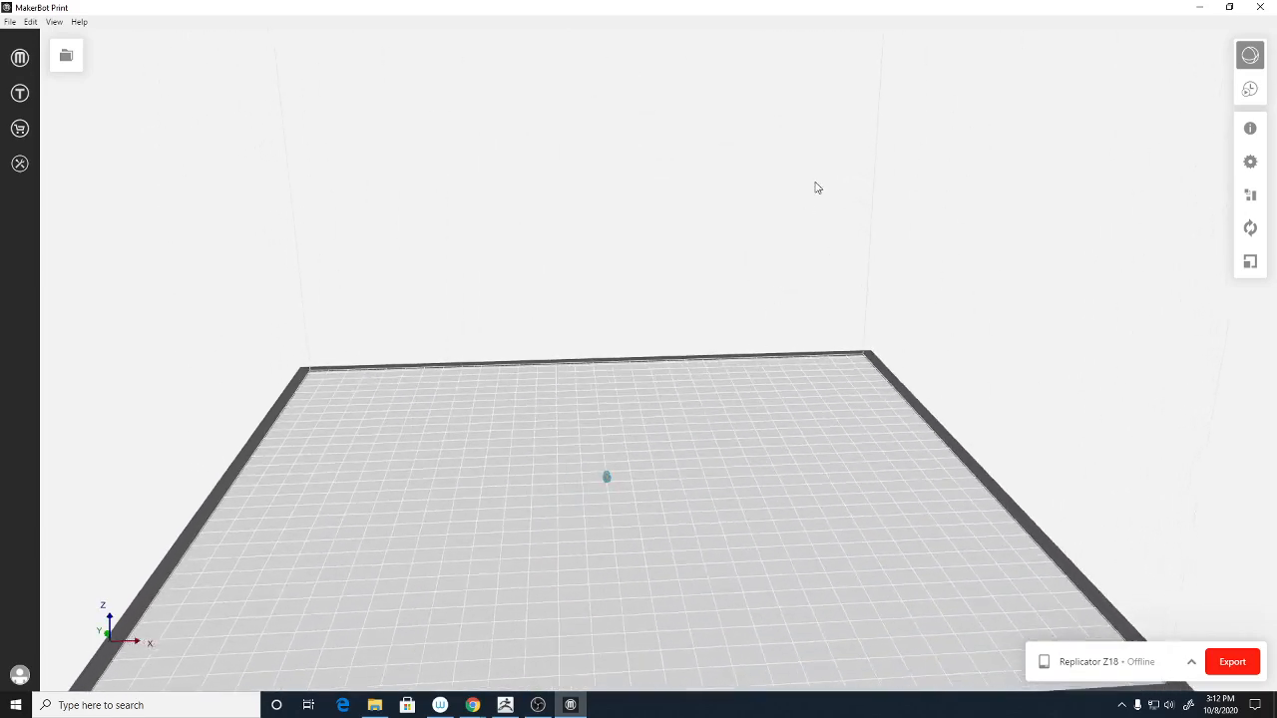
{"action": "right_click_drag", "start_coordinate": [745, 305], "coordinate": [715, 346]}
{"action": "scroll", "coordinate": [721, 346], "scroll_direction": "down", "scroll_amount": 2}
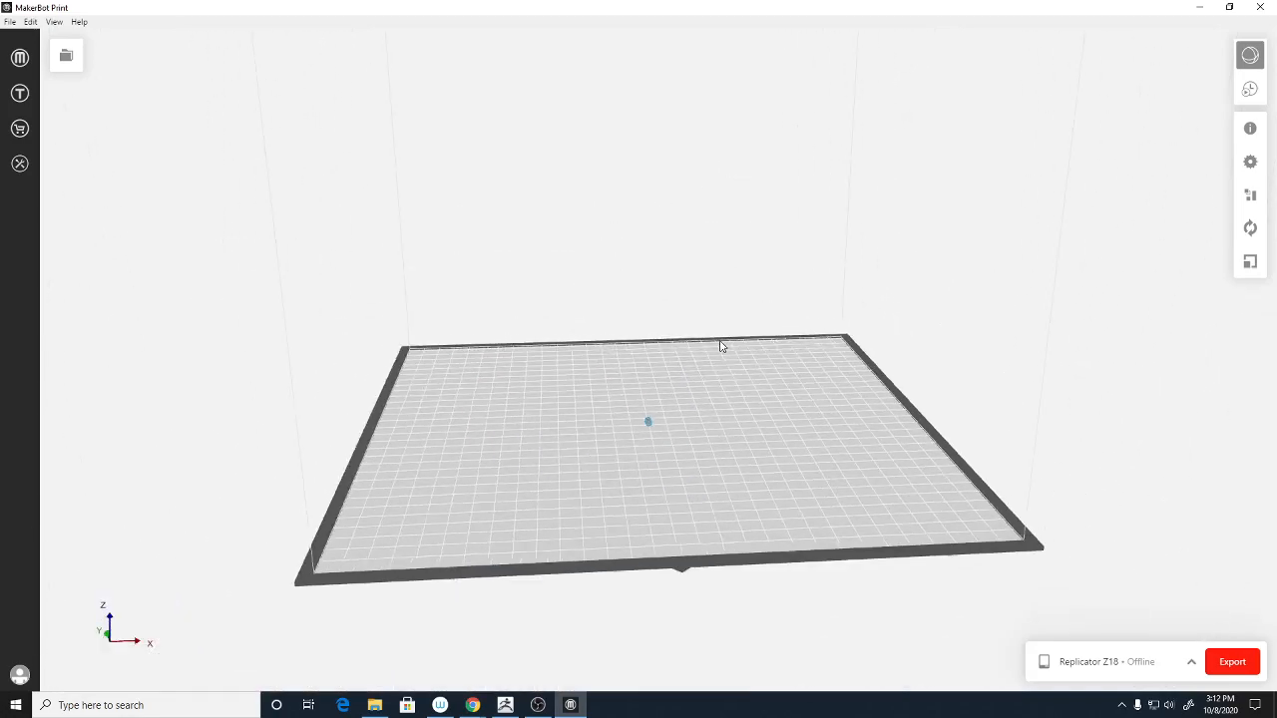
{"action": "left_click", "coordinate": [1250, 264]}
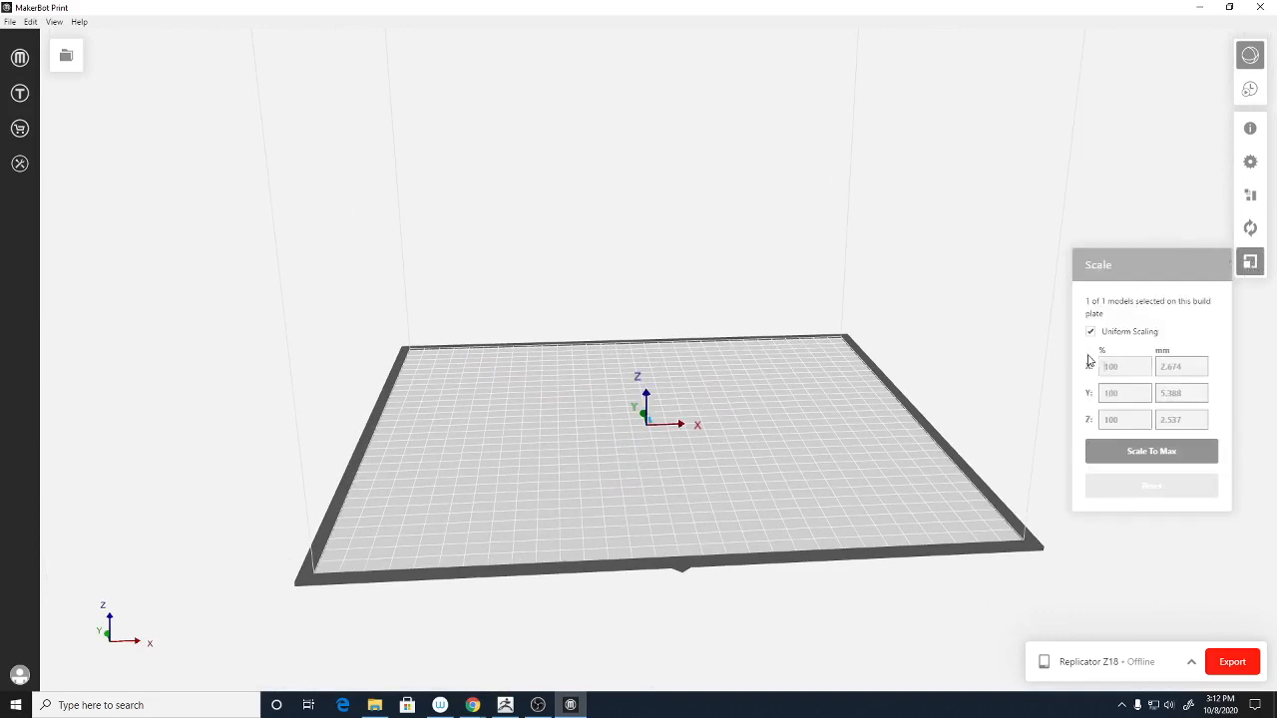
{"action": "left_click", "coordinate": [1194, 368]}
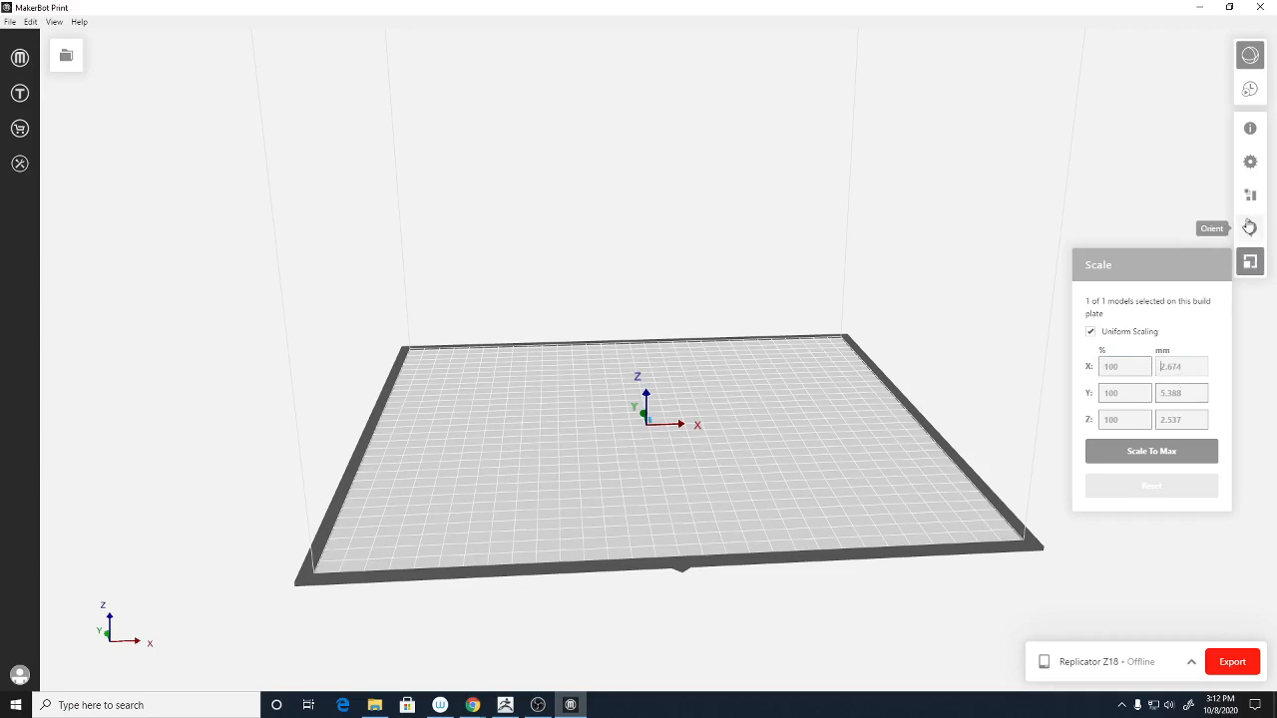
- Open System Preferences from the File menu
{"action": "left_click", "coordinate": [31, 22]}
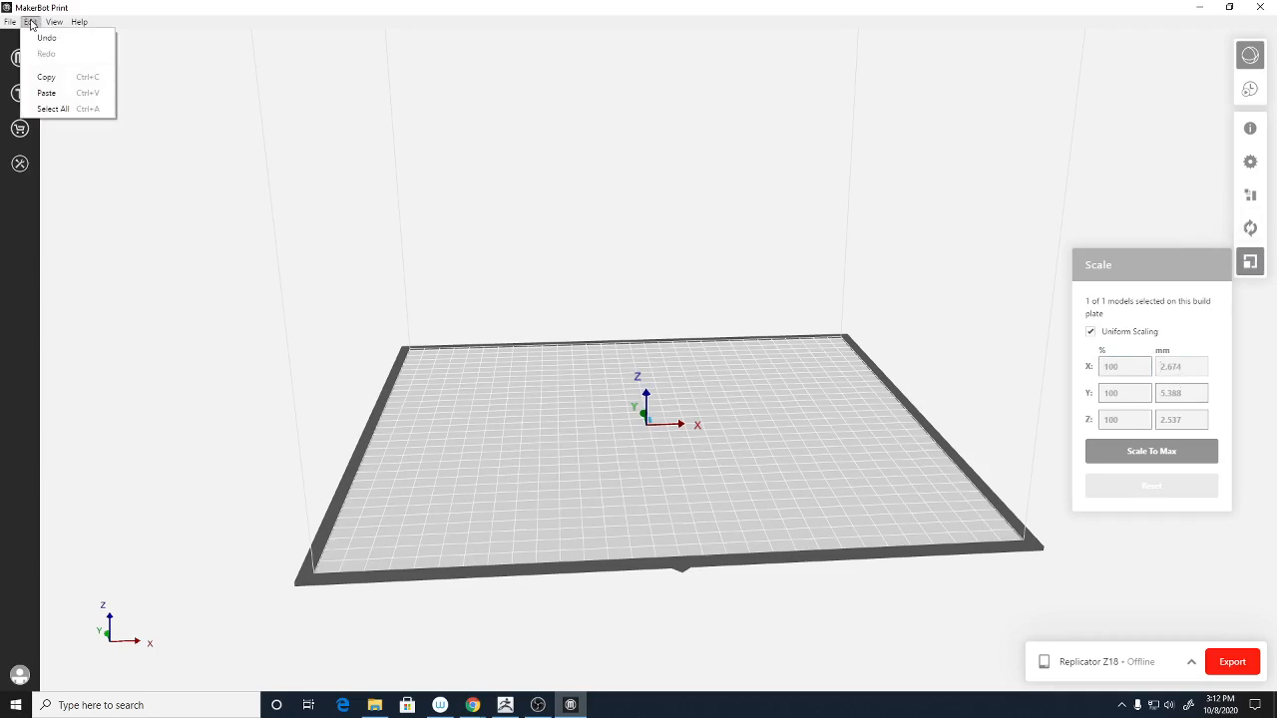
{"action": "left_click", "coordinate": [10, 22]}
{"action": "mouse_move", "coordinate": [55, 24]}
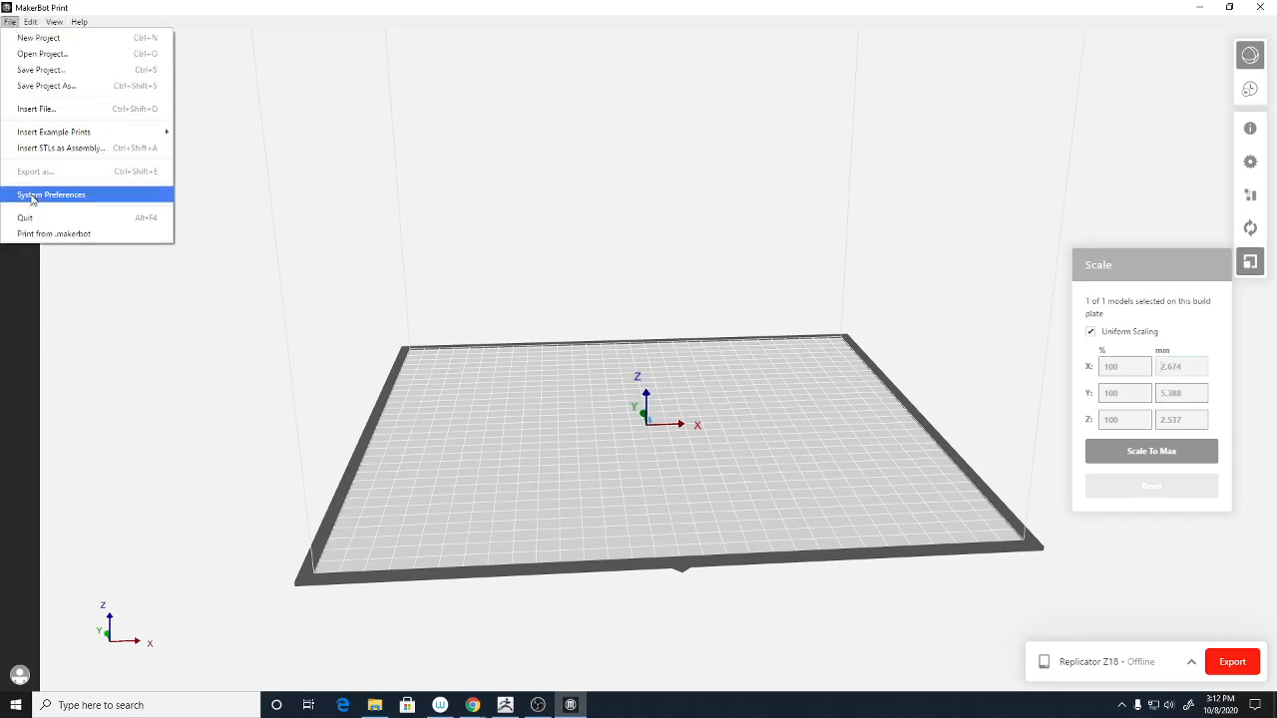
{"action": "left_click", "coordinate": [36, 196]}
- Set Import Unitless Files and Display Units both to Inches and save the preferences
{"action": "left_click", "coordinate": [679, 151]}
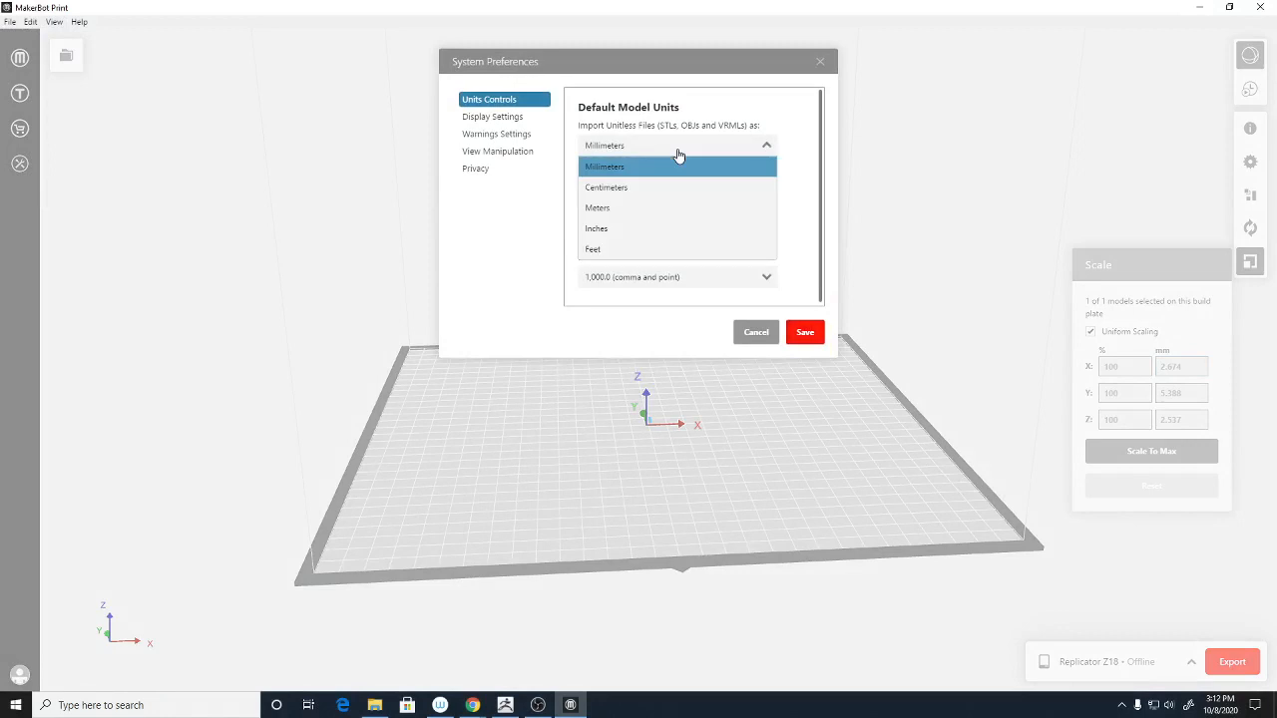
{"action": "left_click", "coordinate": [654, 229]}
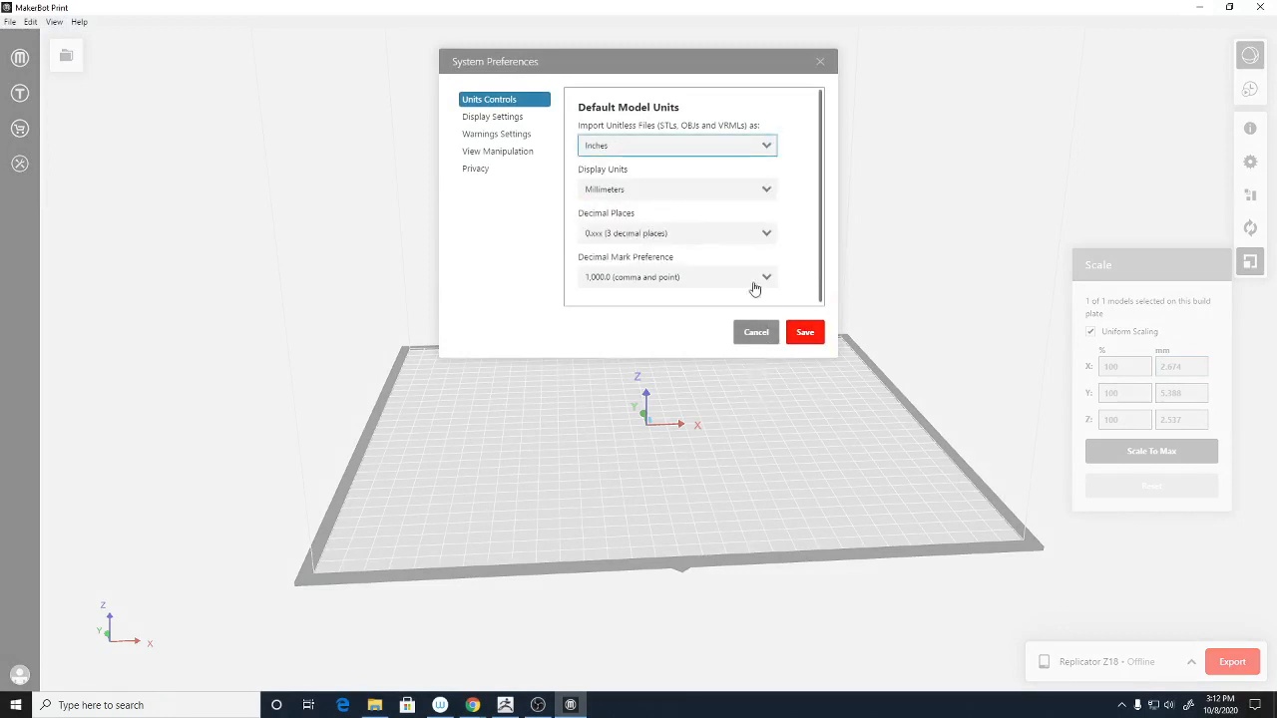
{"action": "left_click", "coordinate": [670, 190]}
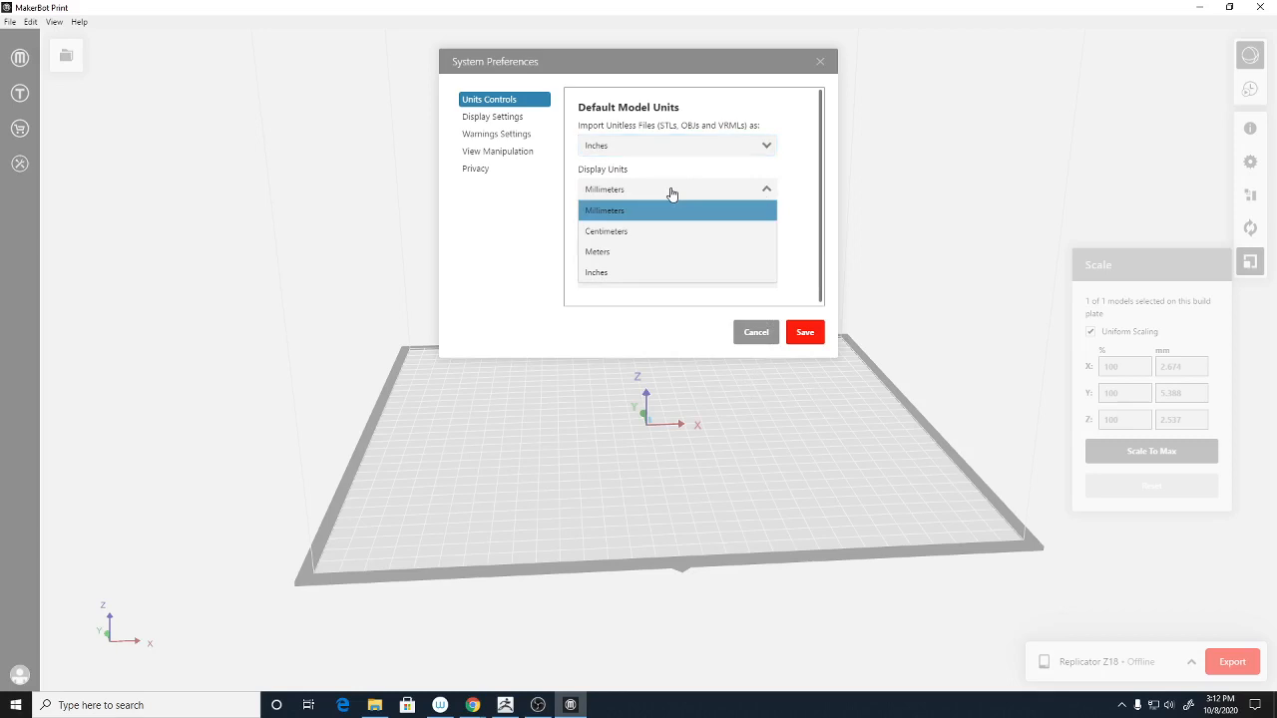
{"action": "left_click", "coordinate": [646, 272]}
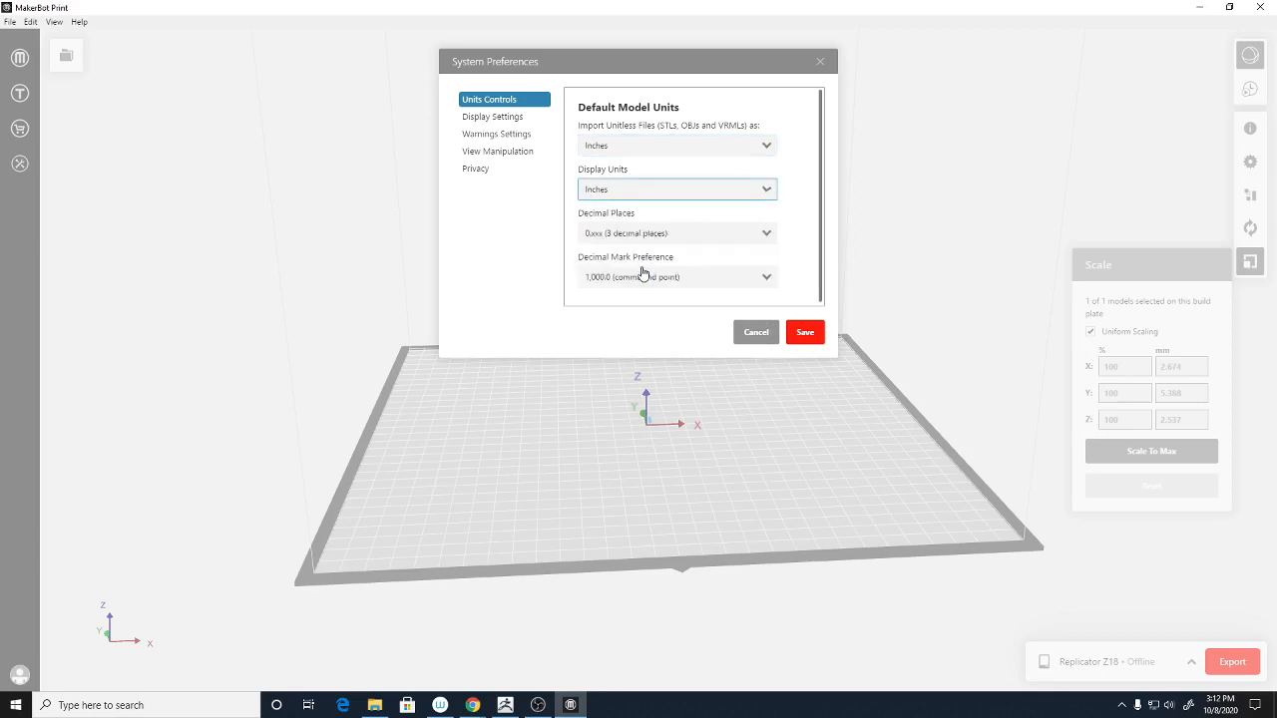
{"action": "left_click", "coordinate": [801, 335]}
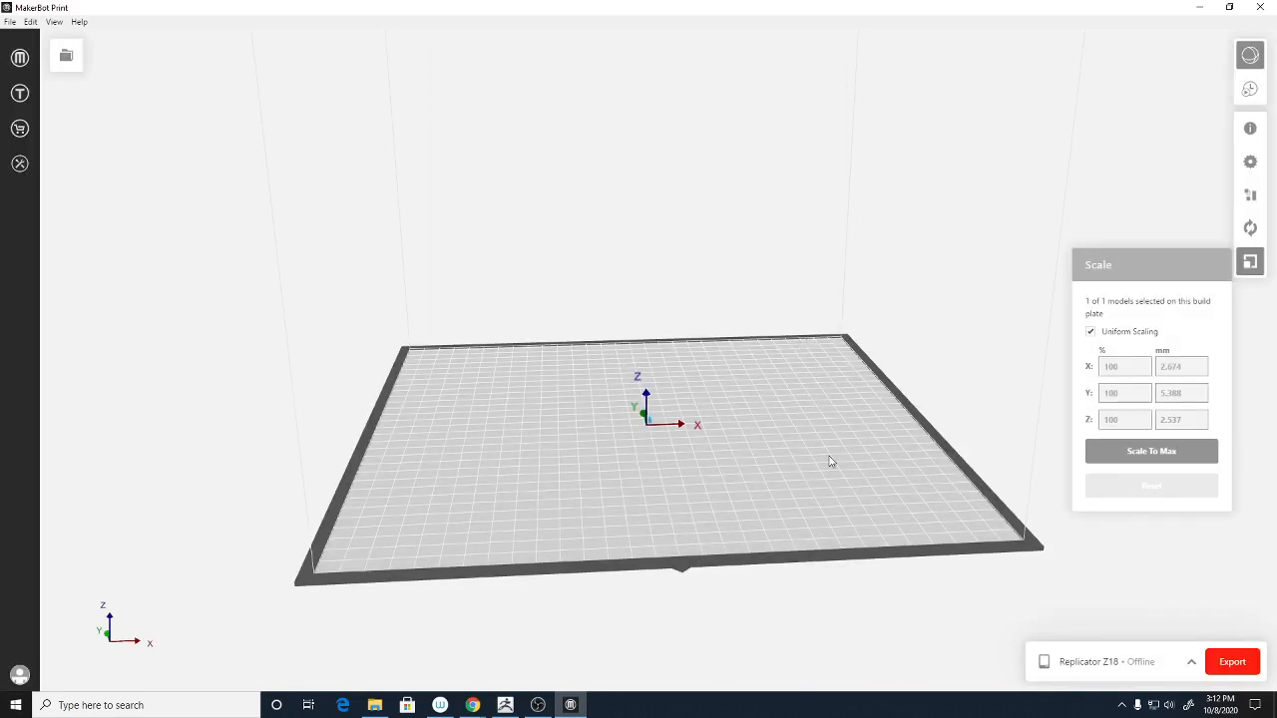
- Uniformly scale the bust to 15 in along Y, giving 7.445 × 15 × 7.064 in
{"action": "left_click", "coordinate": [1174, 367]}
{"action": "left_click", "coordinate": [1191, 396]}
{"action": "type", "text": "10"}
{"action": "key", "text": "Return"}
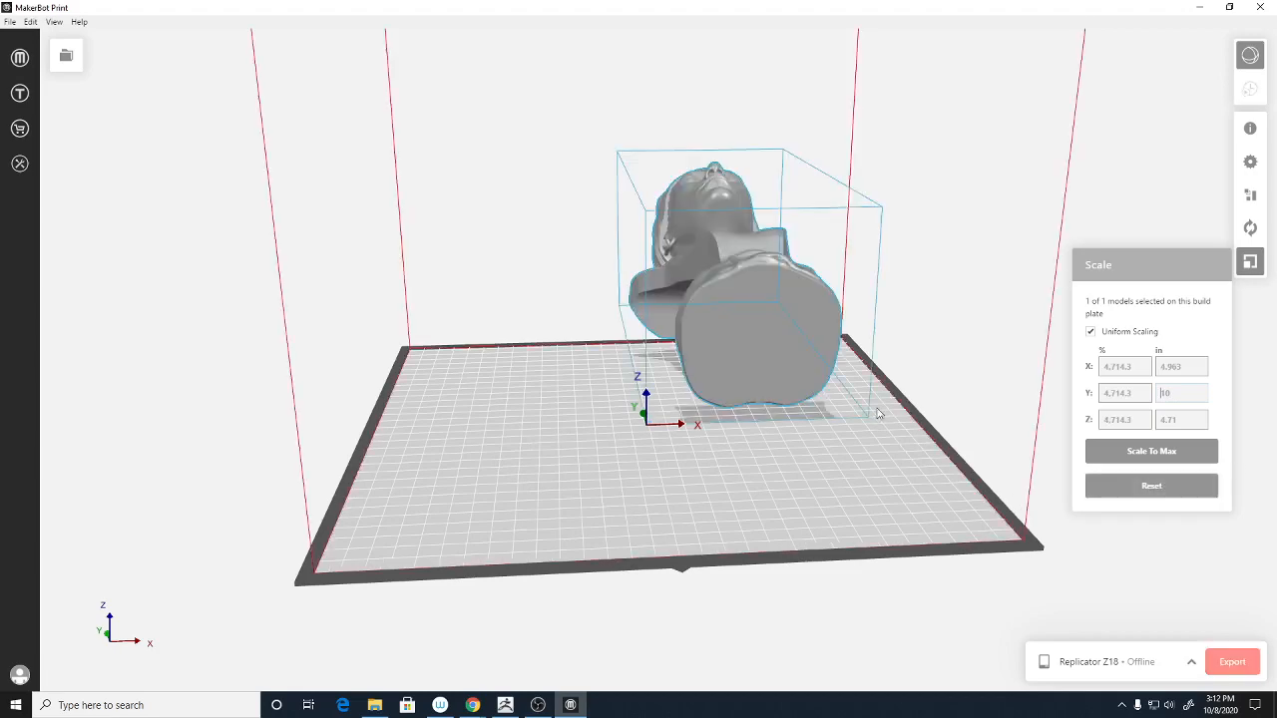
{"action": "scroll", "coordinate": [952, 286], "scroll_direction": "down", "scroll_amount": 2}
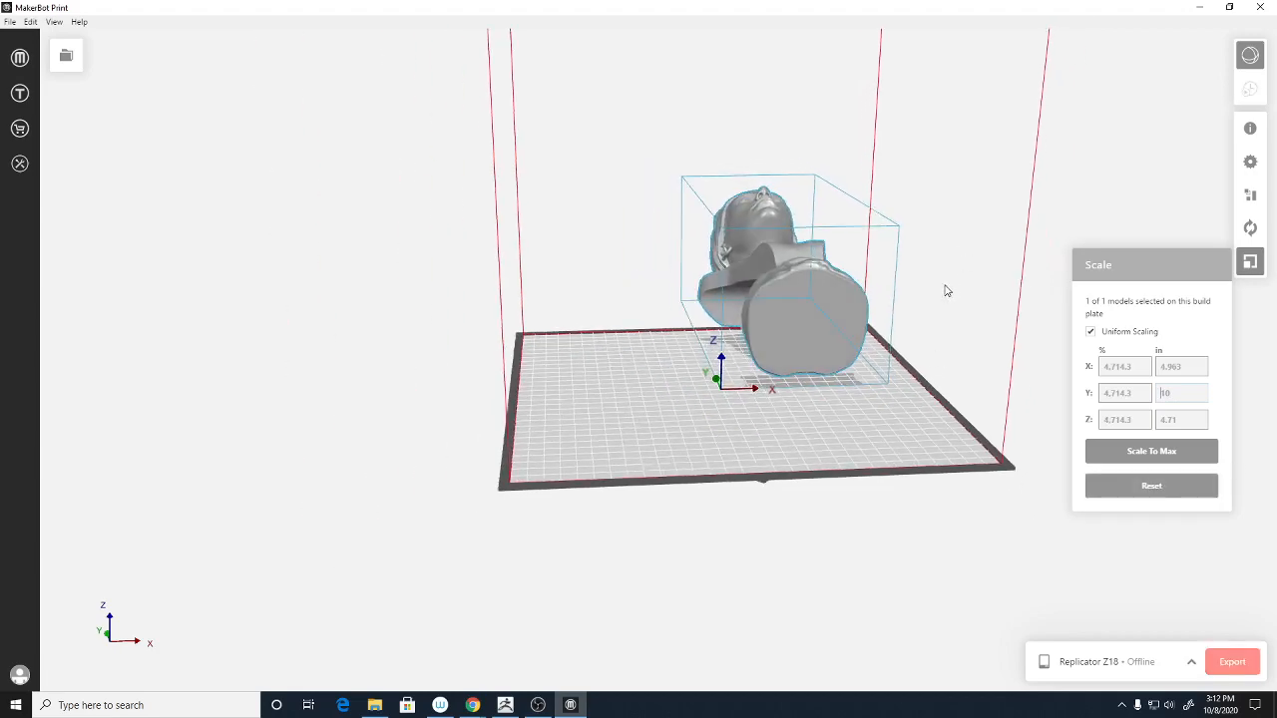
{"action": "right_click_drag", "start_coordinate": [947, 291], "coordinate": [1131, 284]}
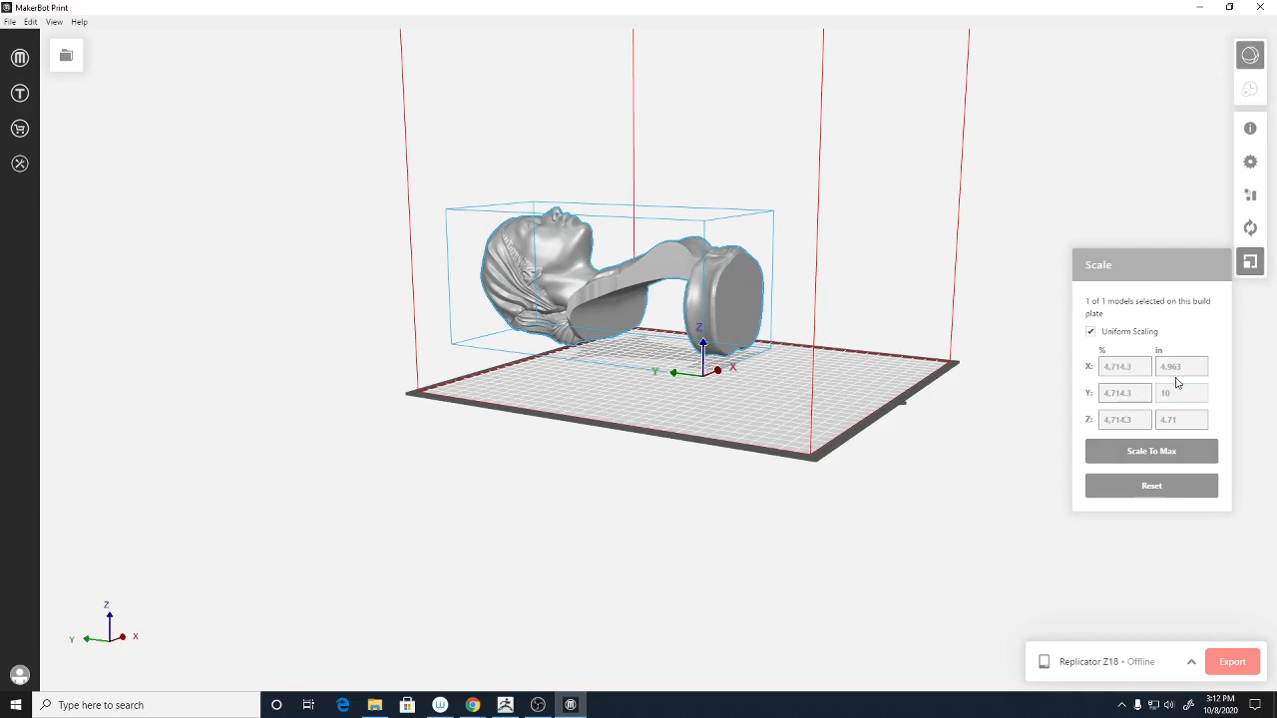
{"action": "key", "text": "Return"}
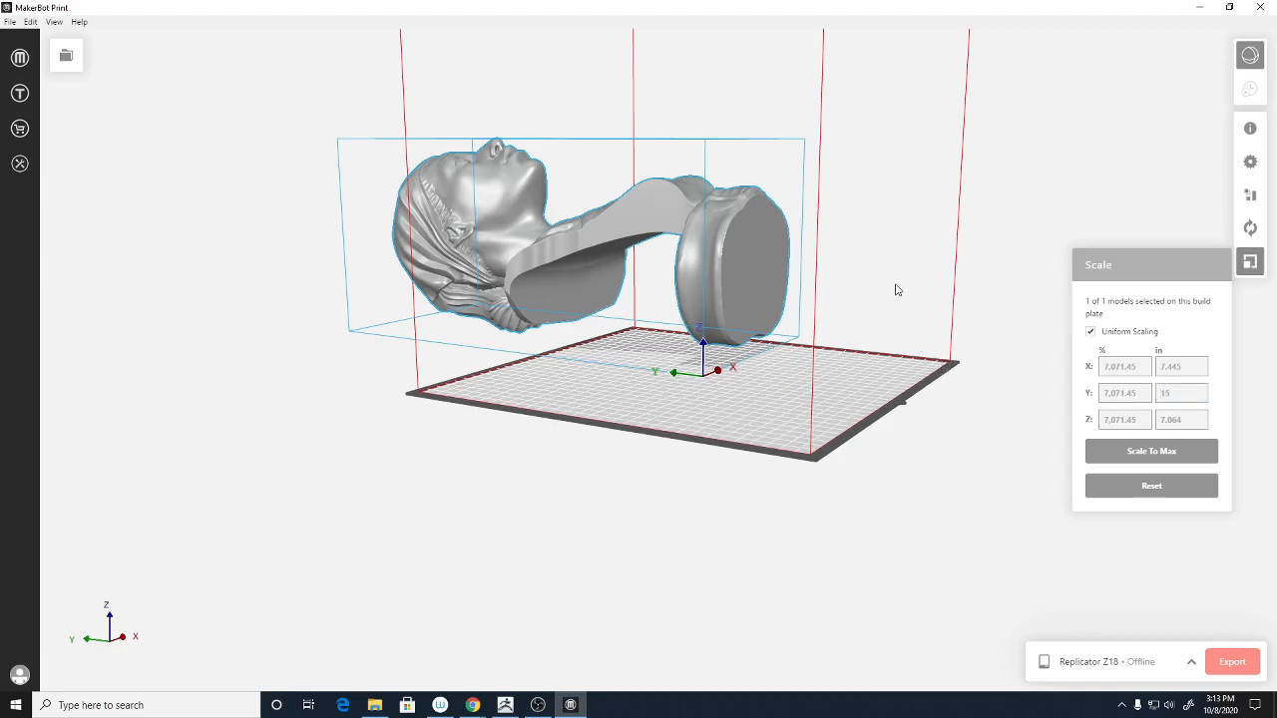
{"action": "middle_click_drag", "start_coordinate": [902, 281], "coordinate": [858, 479]}
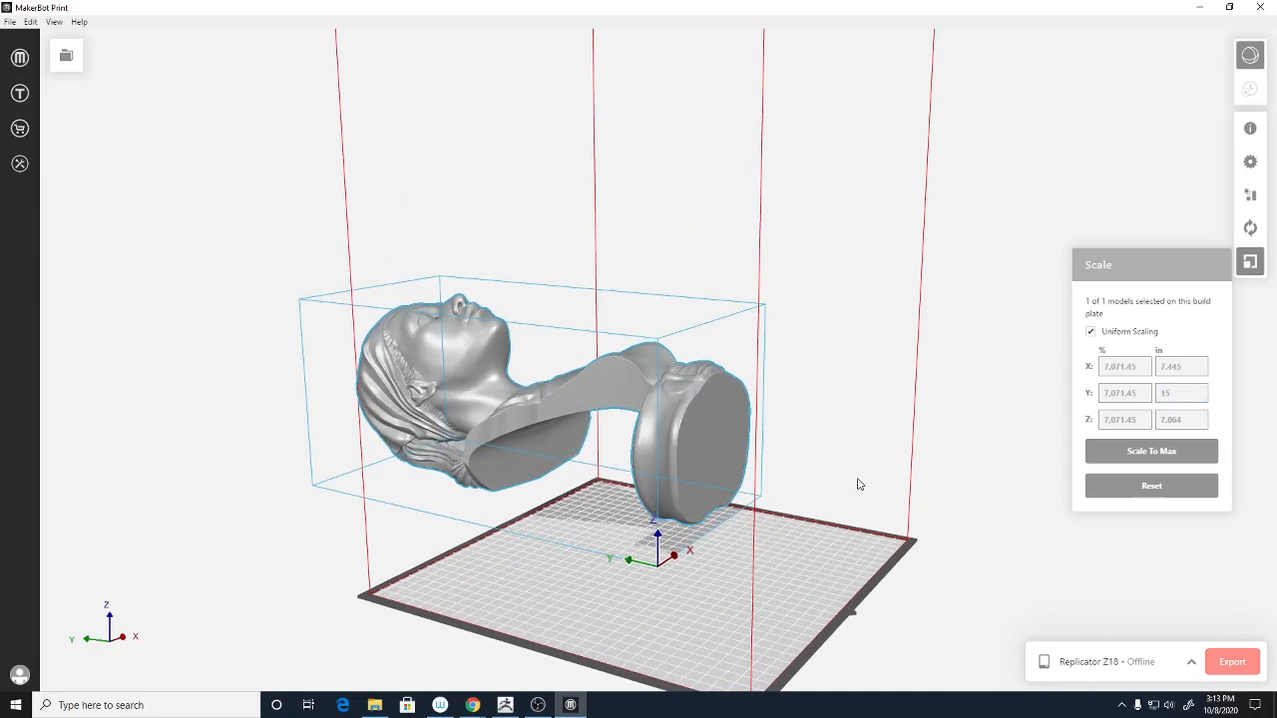
{"action": "scroll", "coordinate": [858, 473], "scroll_direction": "down", "scroll_amount": 2}
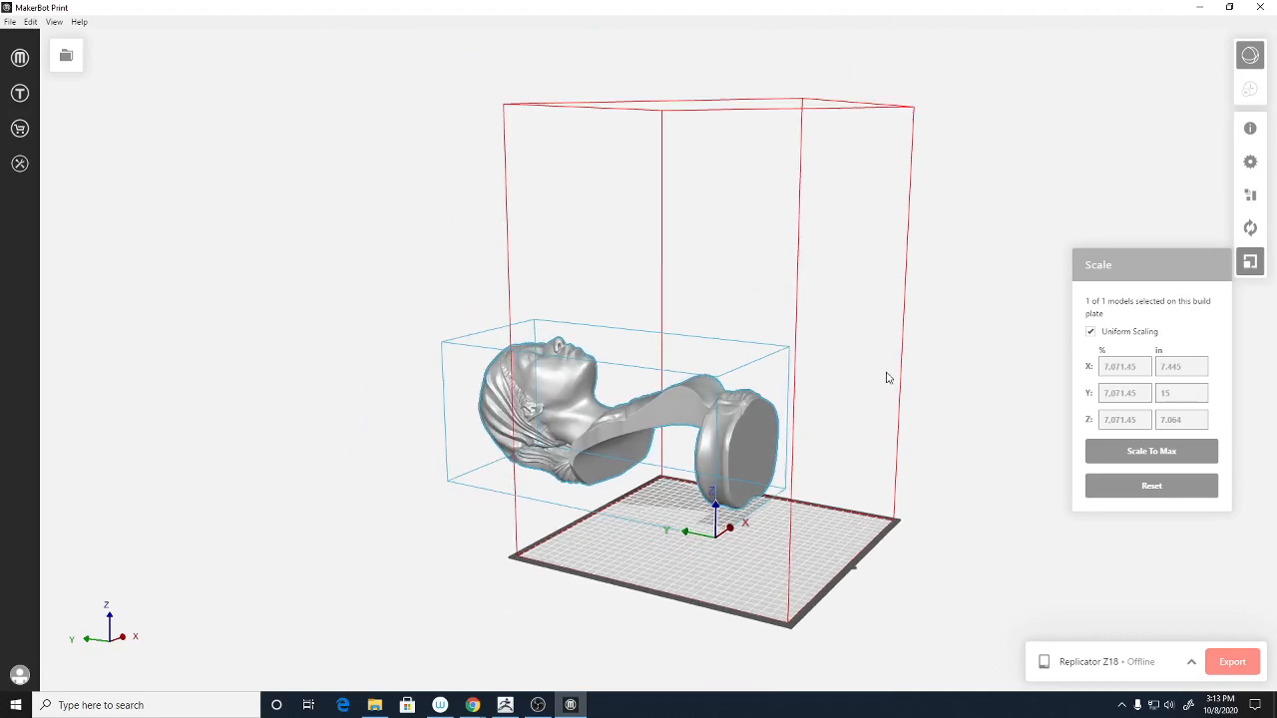
{"action": "right_click_drag", "start_coordinate": [944, 390], "coordinate": [725, 413]}
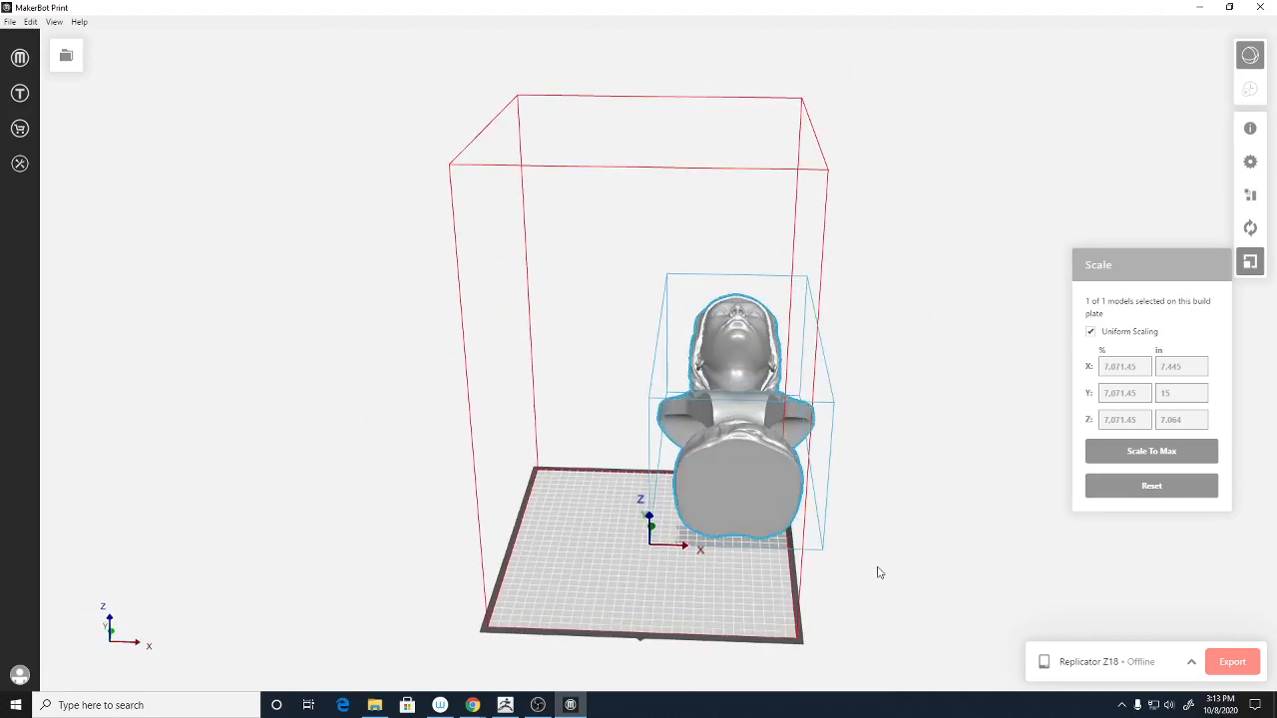
{"action": "right_click_drag", "start_coordinate": [879, 572], "coordinate": [1023, 565]}
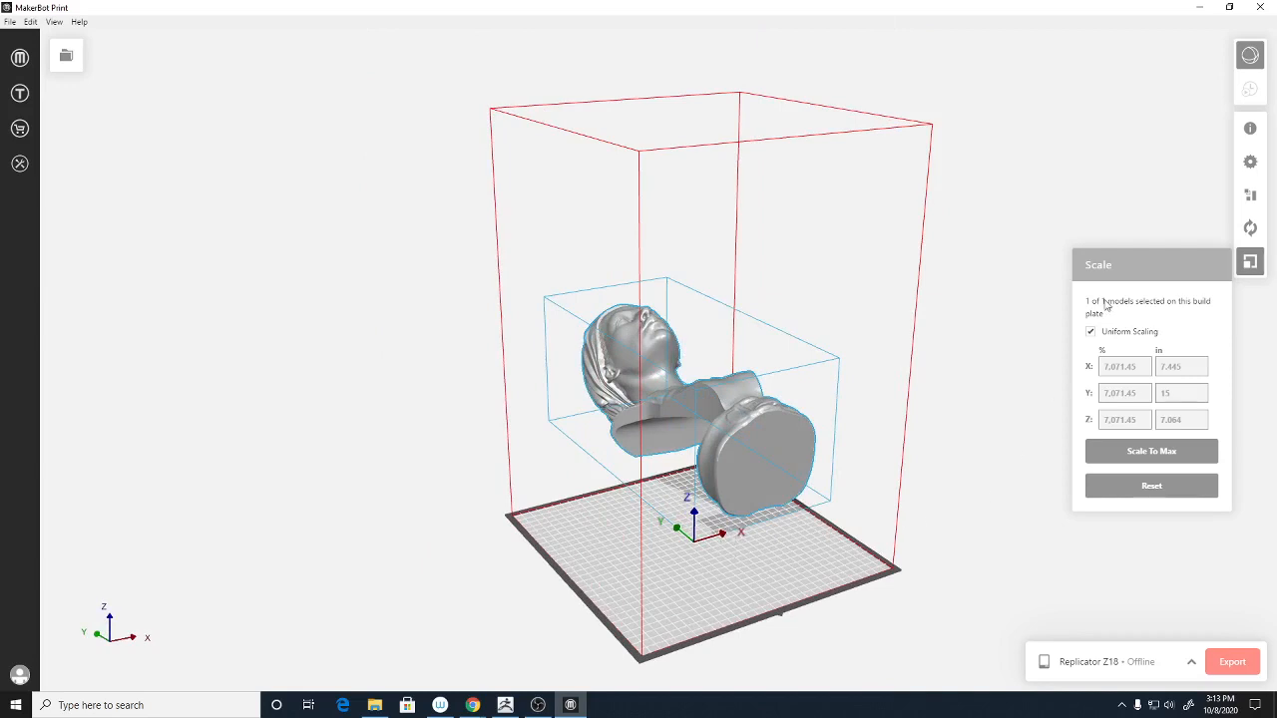
- Rotate the bust +90° about X in the Orient panel so it stands upright
{"action": "left_click", "coordinate": [1252, 230]}
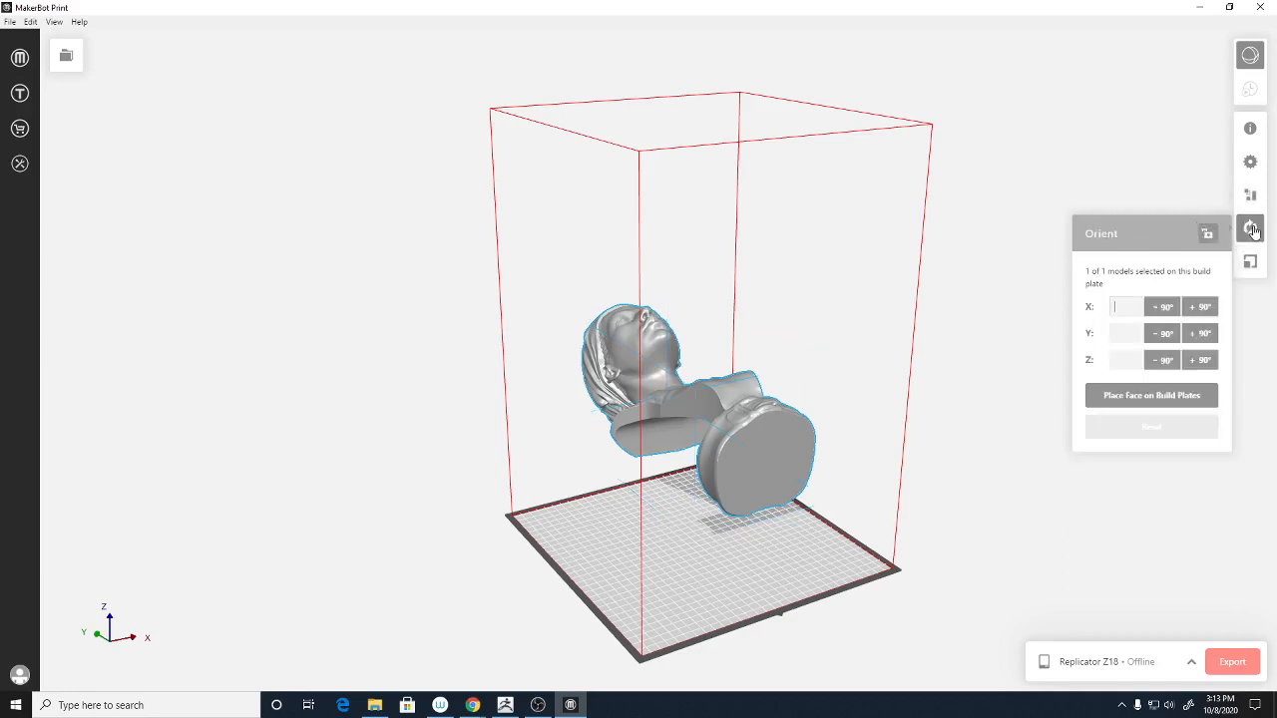
{"action": "left_click", "coordinate": [1124, 307]}
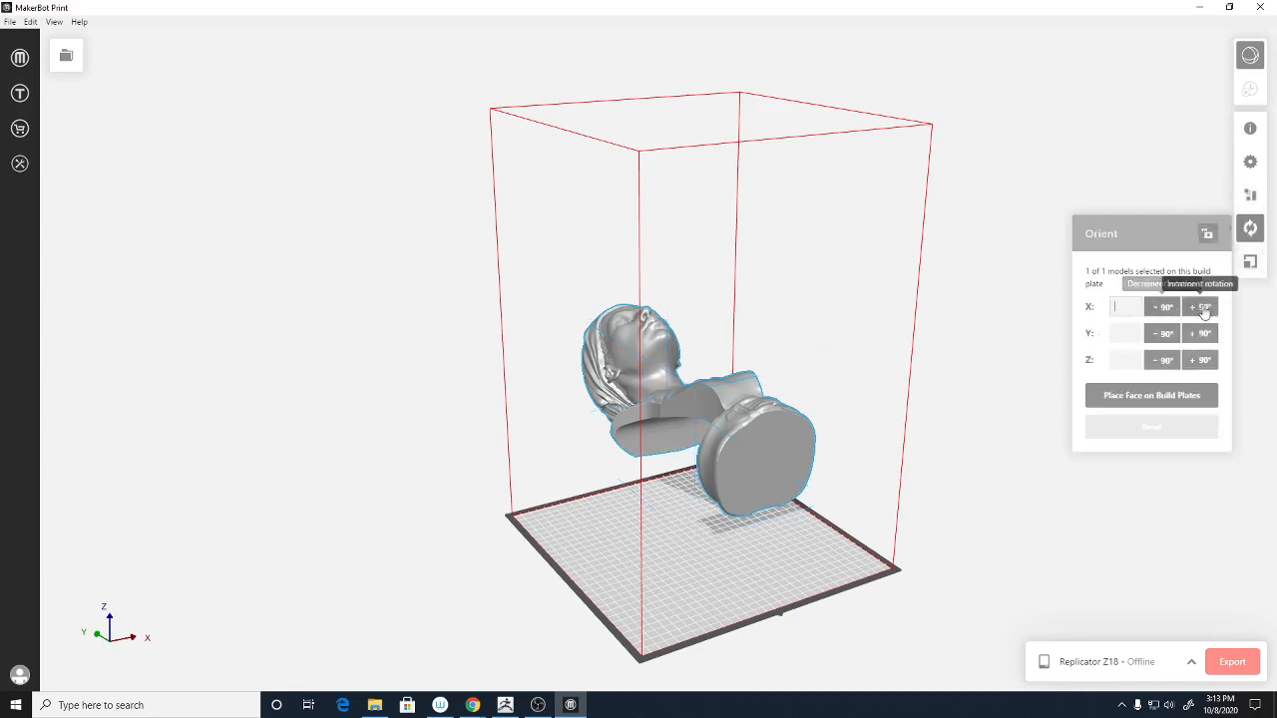
{"action": "left_click", "coordinate": [1204, 309]}
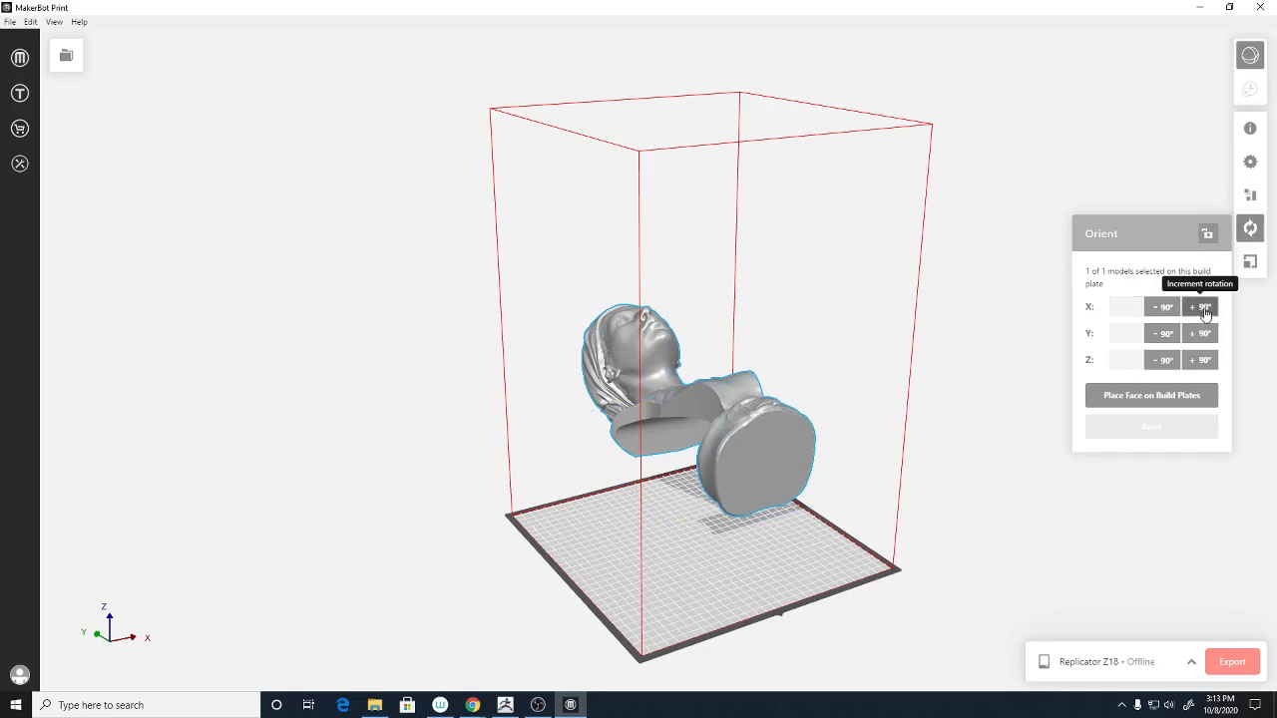
{"action": "left_click", "coordinate": [1204, 309]}
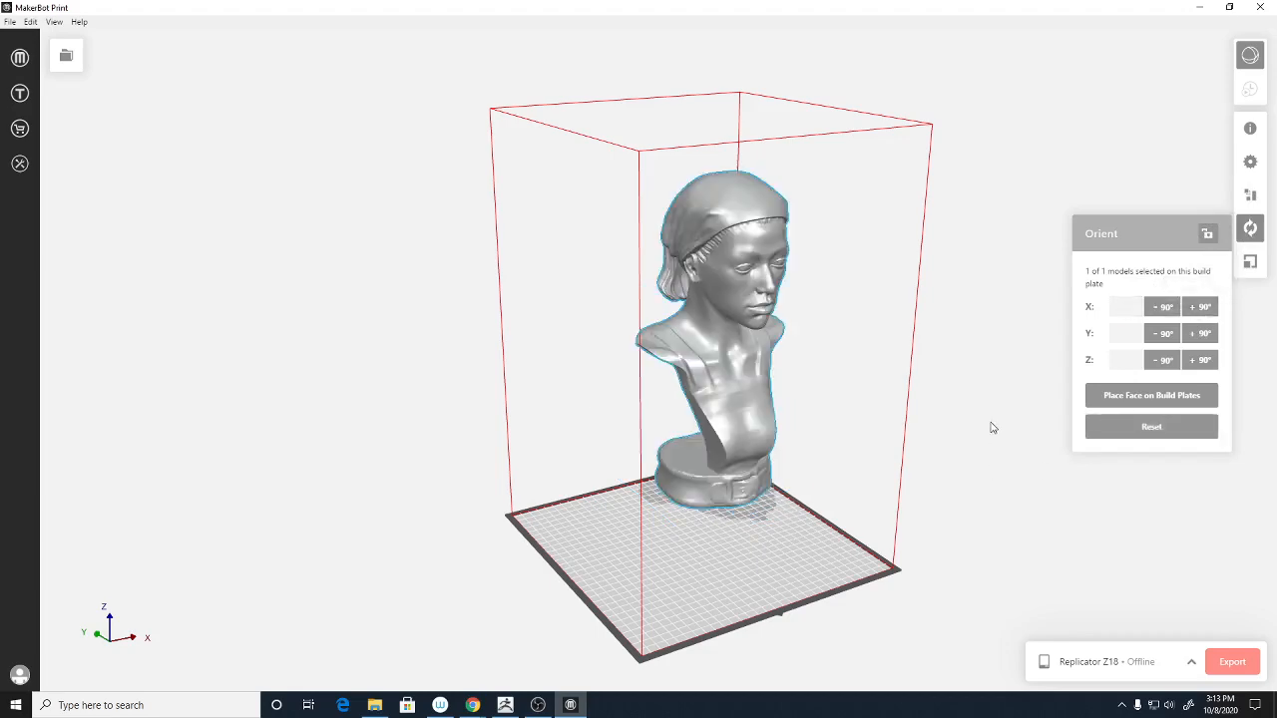
{"action": "left_click_drag", "start_coordinate": [998, 384], "coordinate": [674, 342]}
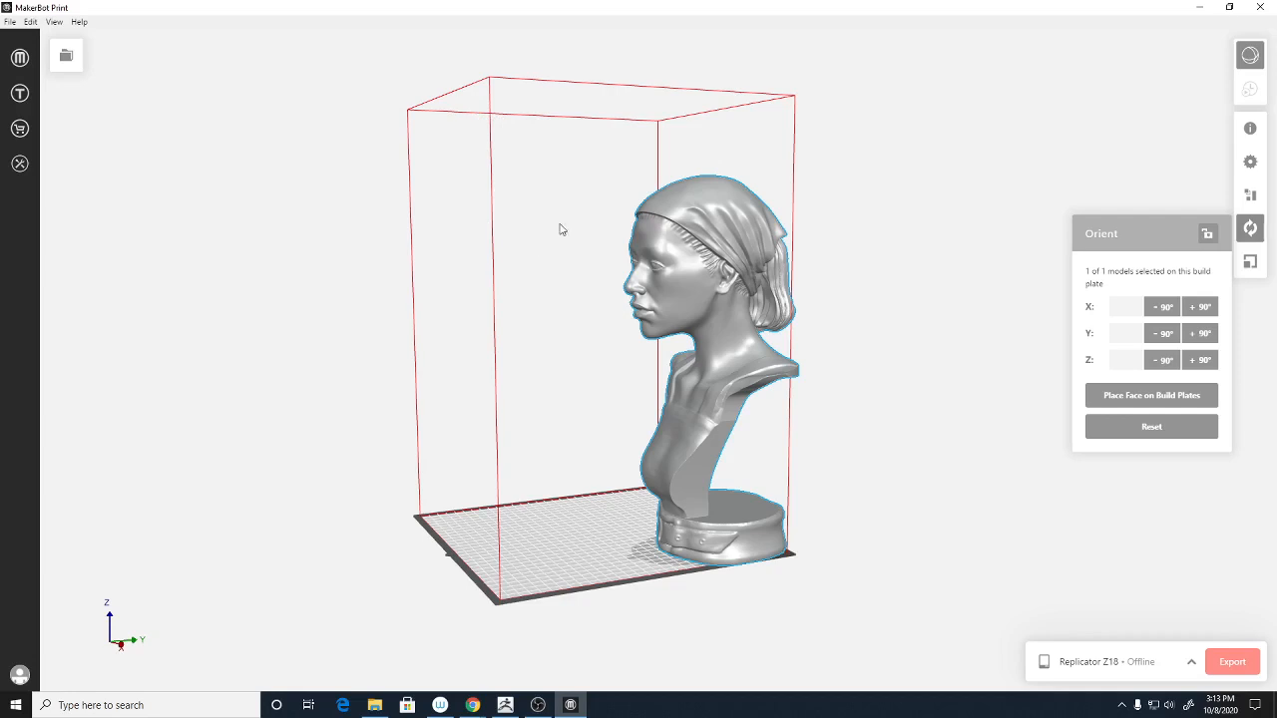
- Centre the upright bust with Arrange Build Plate and view its face from the front
{"action": "left_click", "coordinate": [1250, 195]}
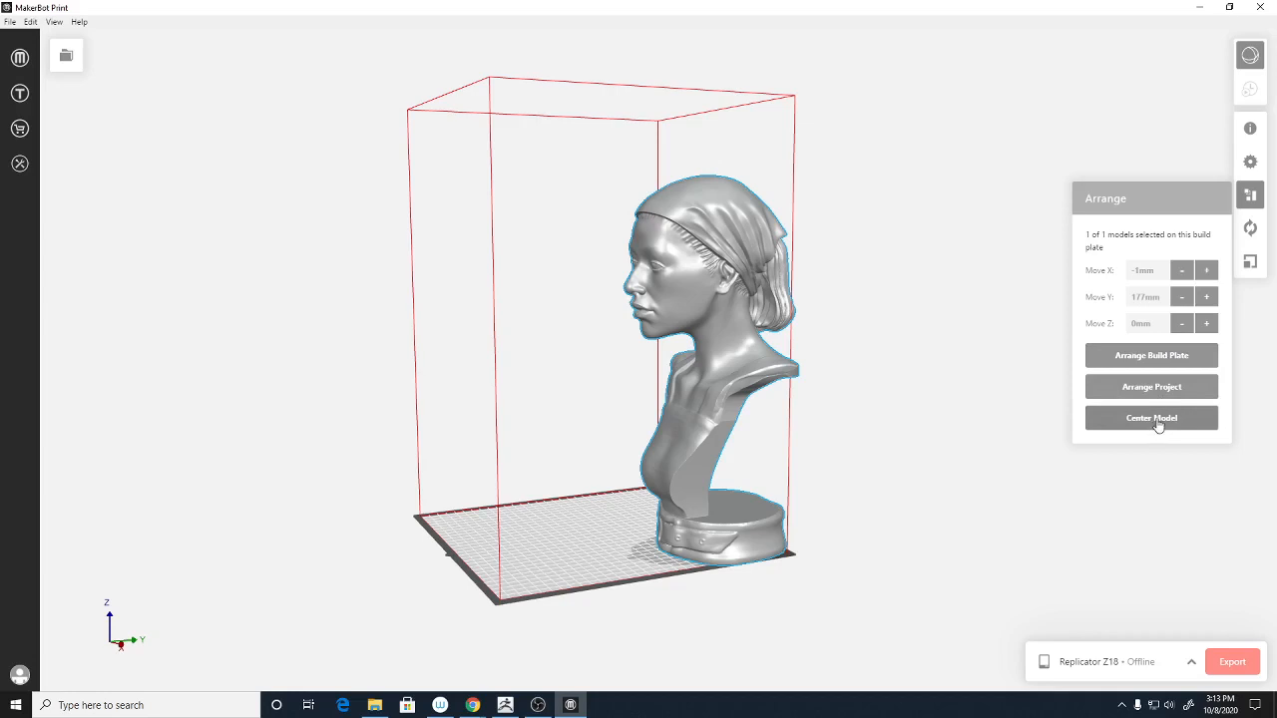
{"action": "left_click", "coordinate": [1169, 359]}
{"action": "left_click_drag", "start_coordinate": [926, 439], "coordinate": [1111, 419]}
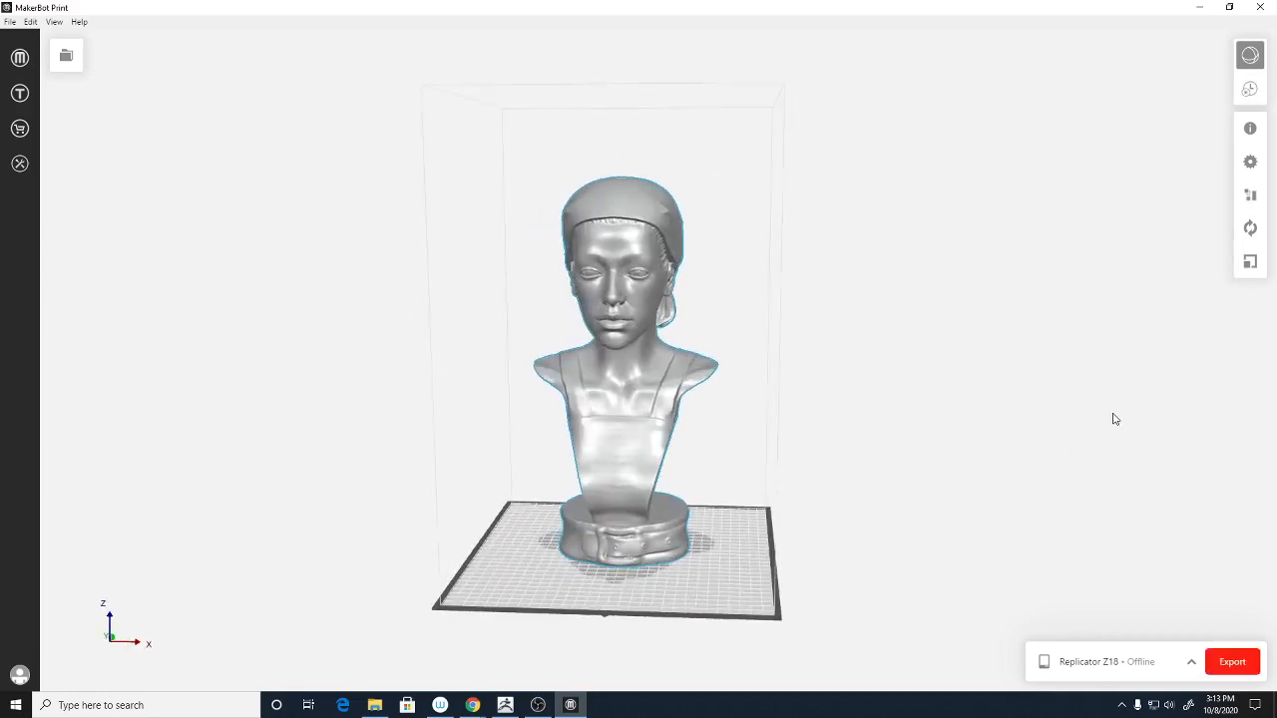
{"action": "left_click_drag", "start_coordinate": [1014, 470], "coordinate": [1117, 453]}
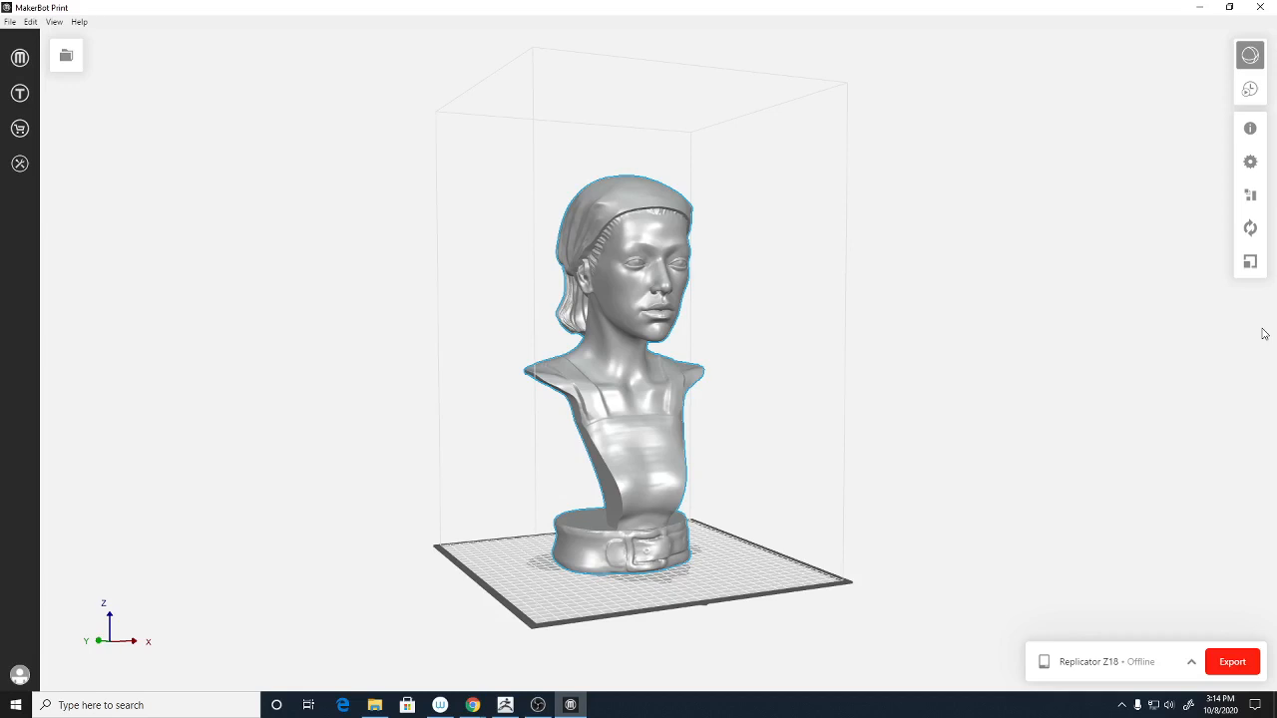
{"action": "left_click_drag", "start_coordinate": [1009, 377], "coordinate": [901, 406]}
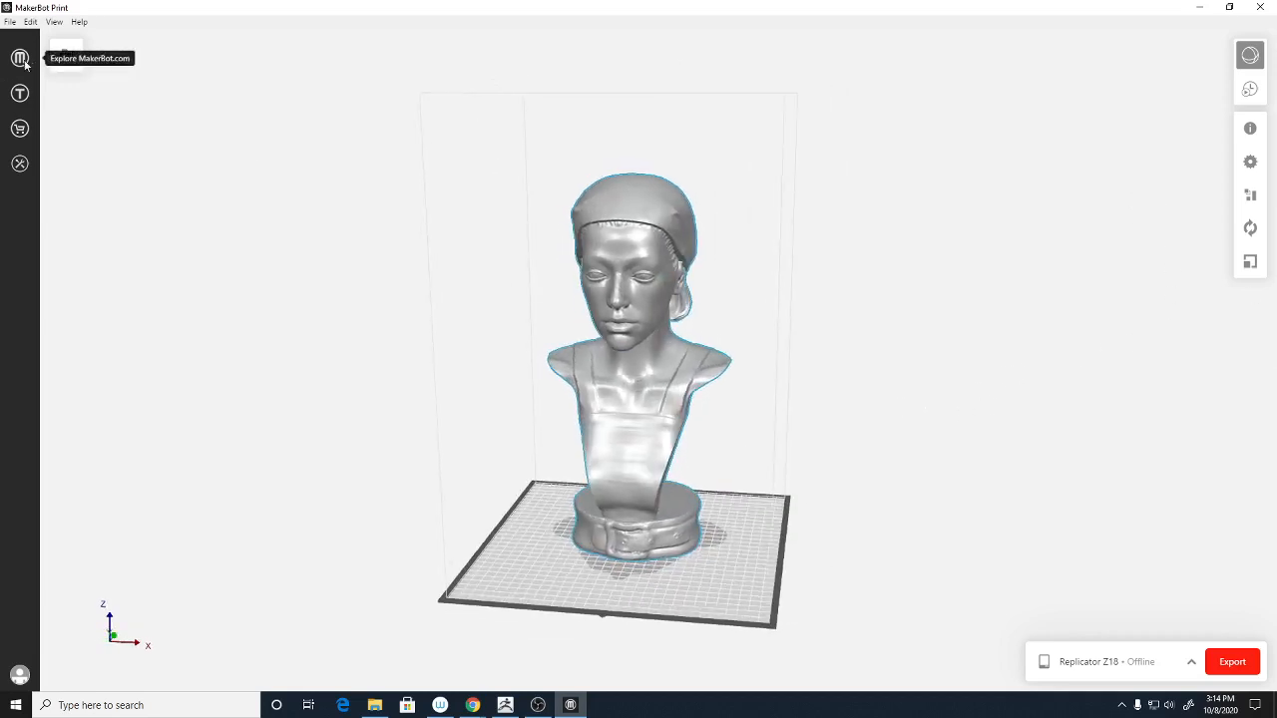
{"action": "left_click", "coordinate": [10, 22]}
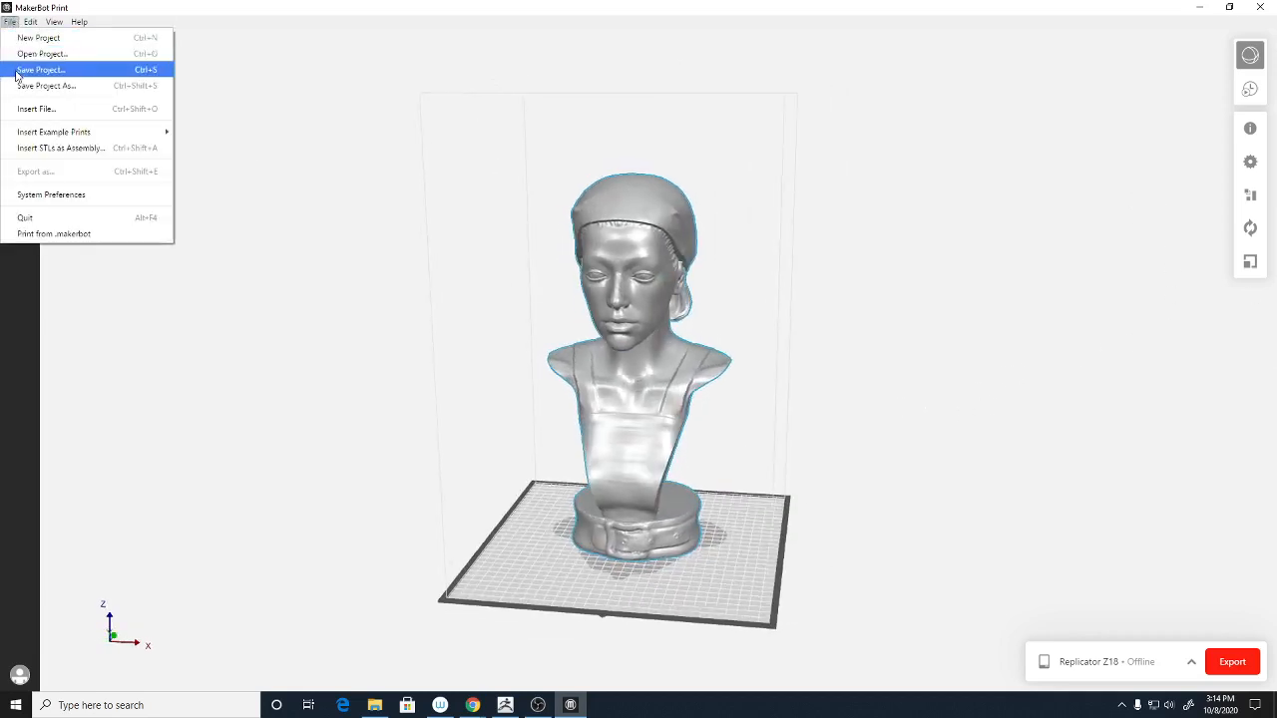
- Start saving the project and browse Data (D:) to the DIGM3110F20_WK07_ZTools folder
{"action": "left_click", "coordinate": [40, 69]}
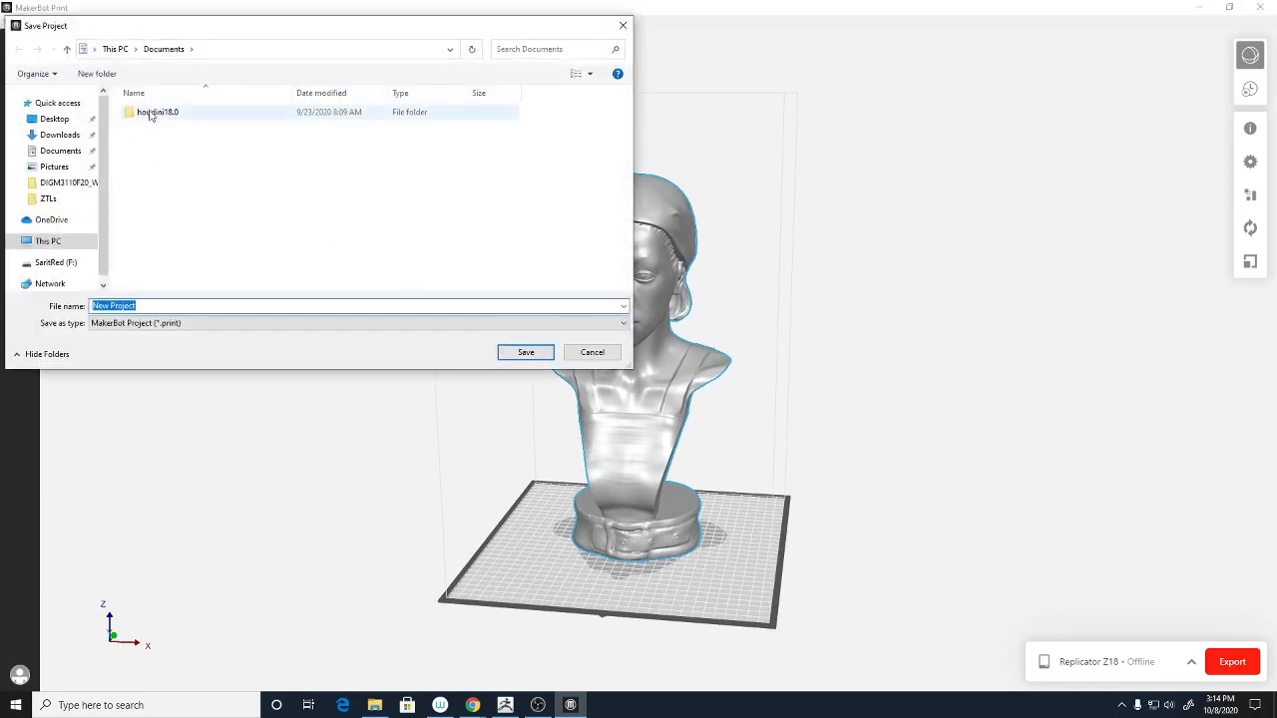
{"action": "left_click", "coordinate": [52, 243]}
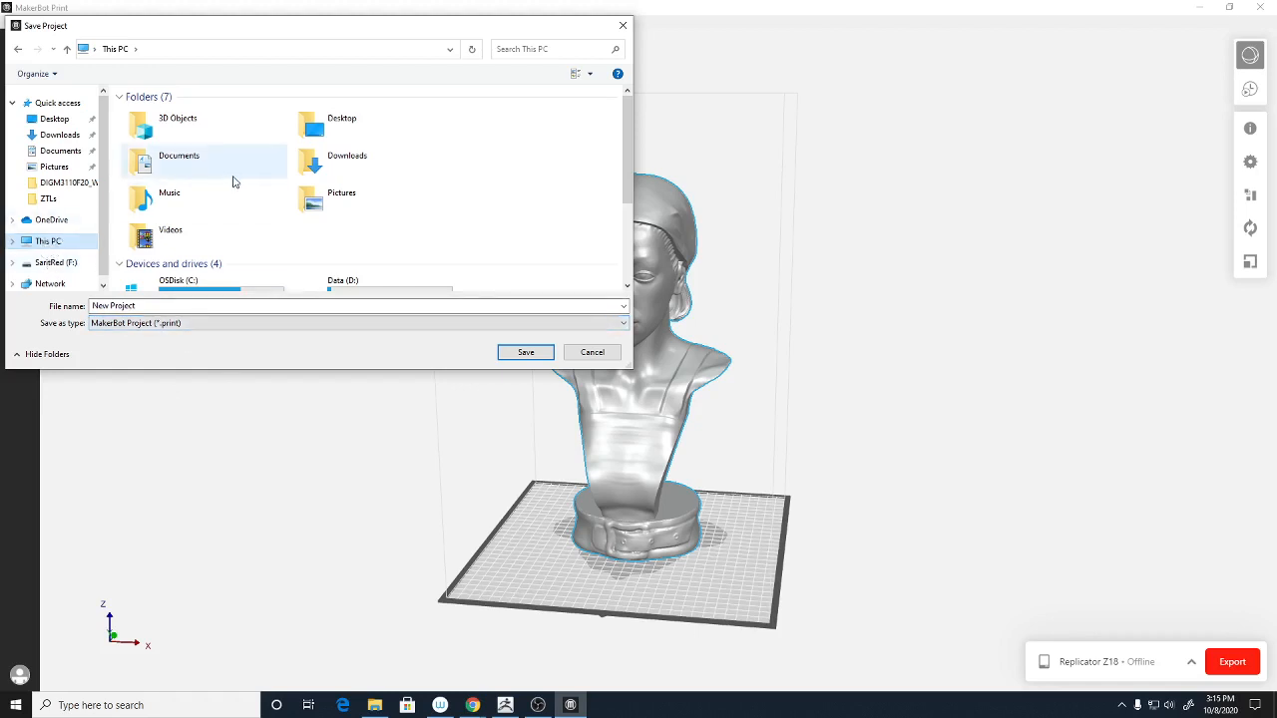
{"action": "double_click", "coordinate": [346, 282]}
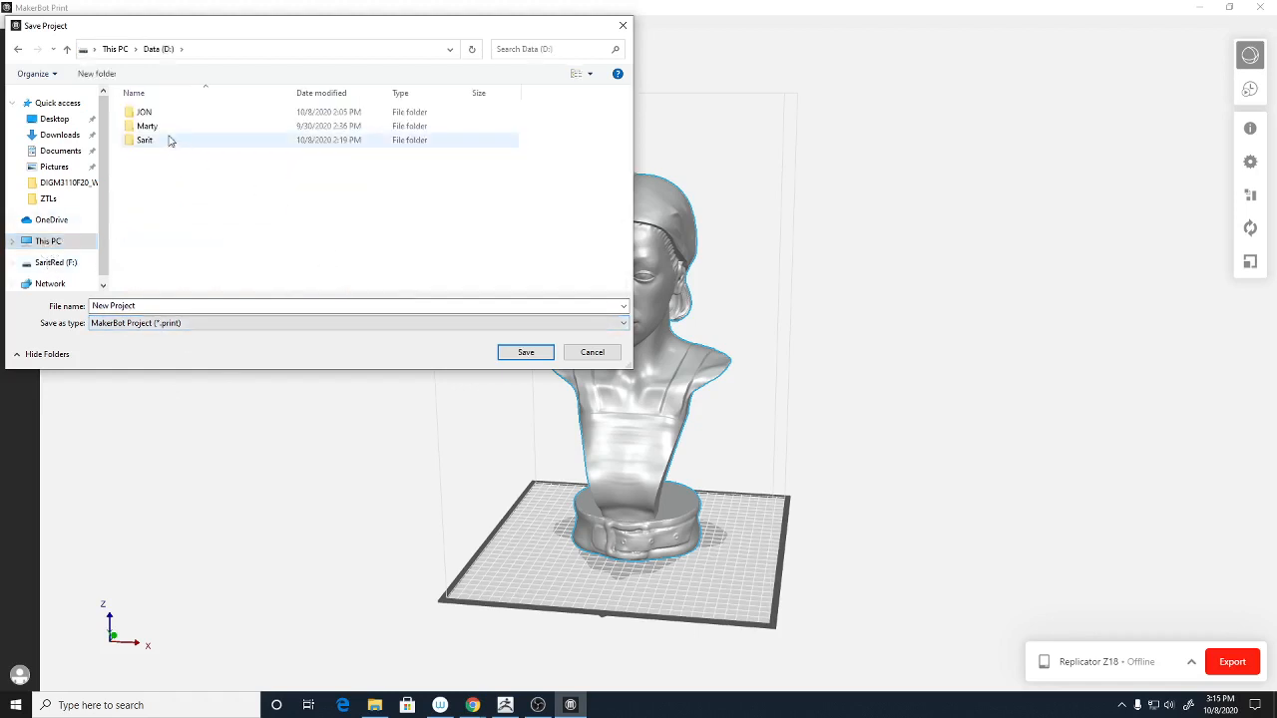
{"action": "double_click", "coordinate": [151, 142]}
{"action": "double_click", "coordinate": [189, 114]}
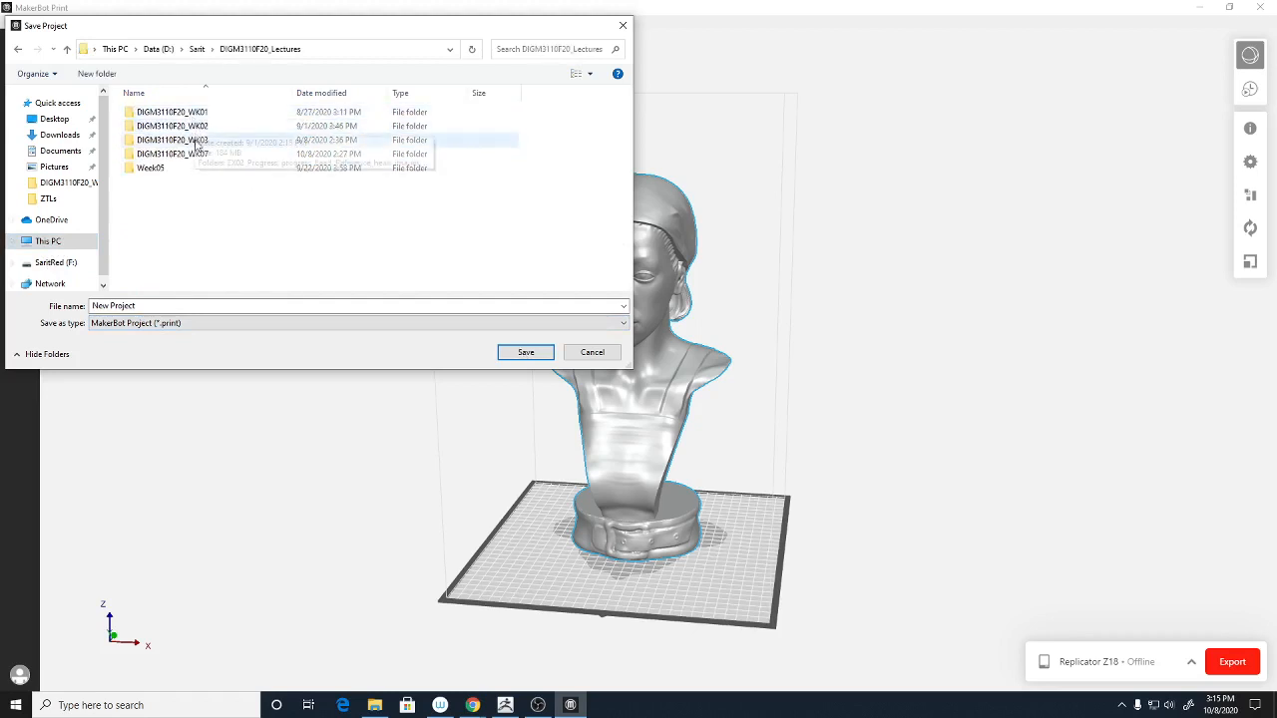
{"action": "double_click", "coordinate": [193, 155]}
{"action": "double_click", "coordinate": [194, 127]}
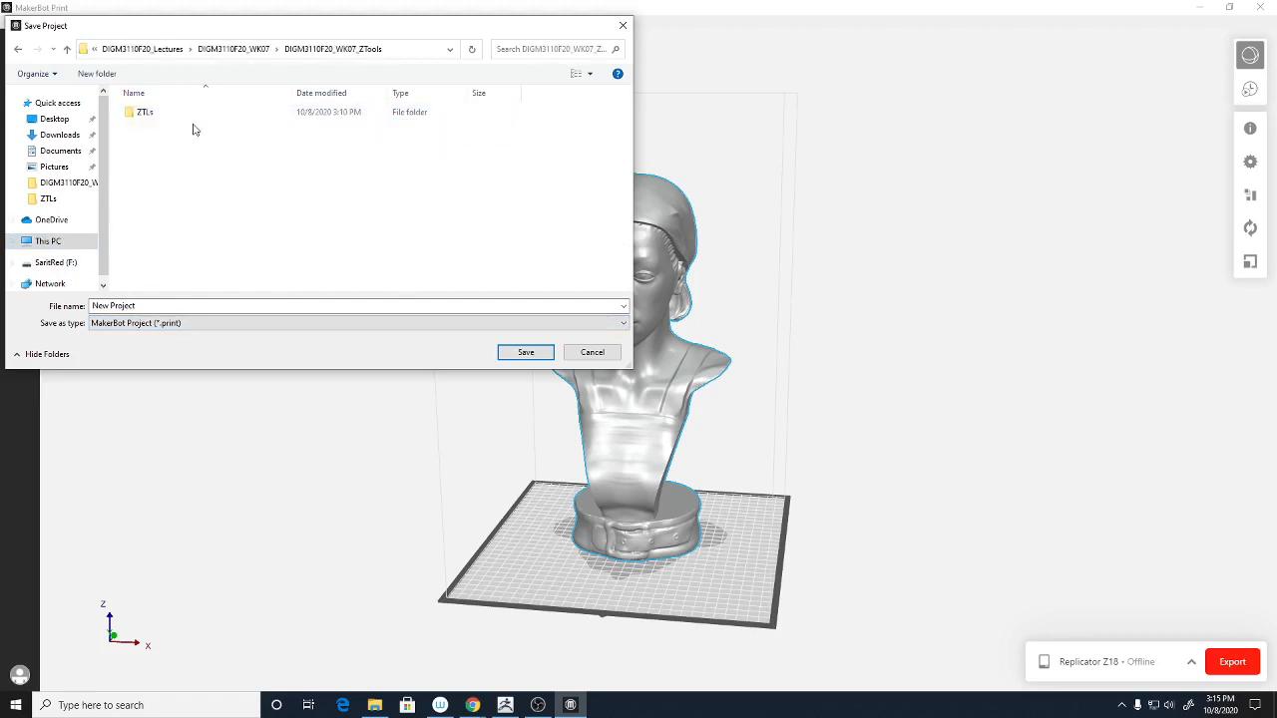
- Create a MakerBot_Files folder, edit the file name replacing 'New', and save there
{"action": "left_click", "coordinate": [97, 73]}
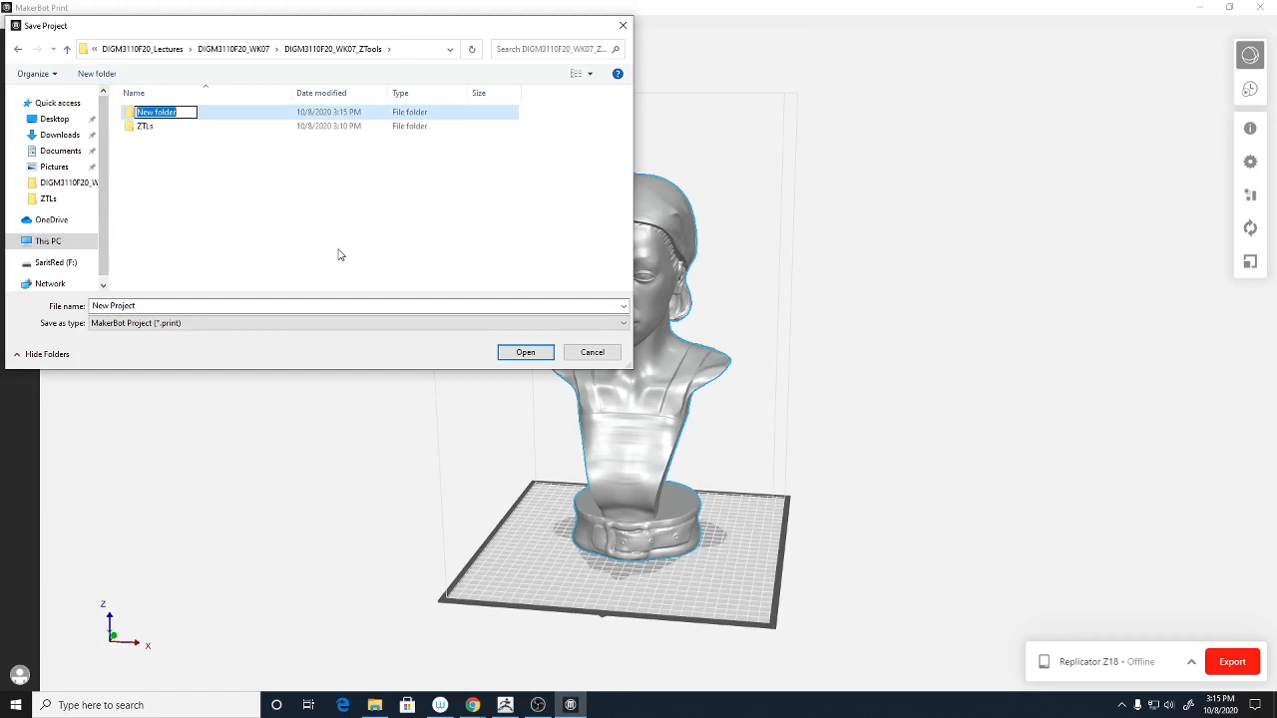
{"action": "type", "text": "MakerBot_Files"}
{"action": "key", "text": "Return"}
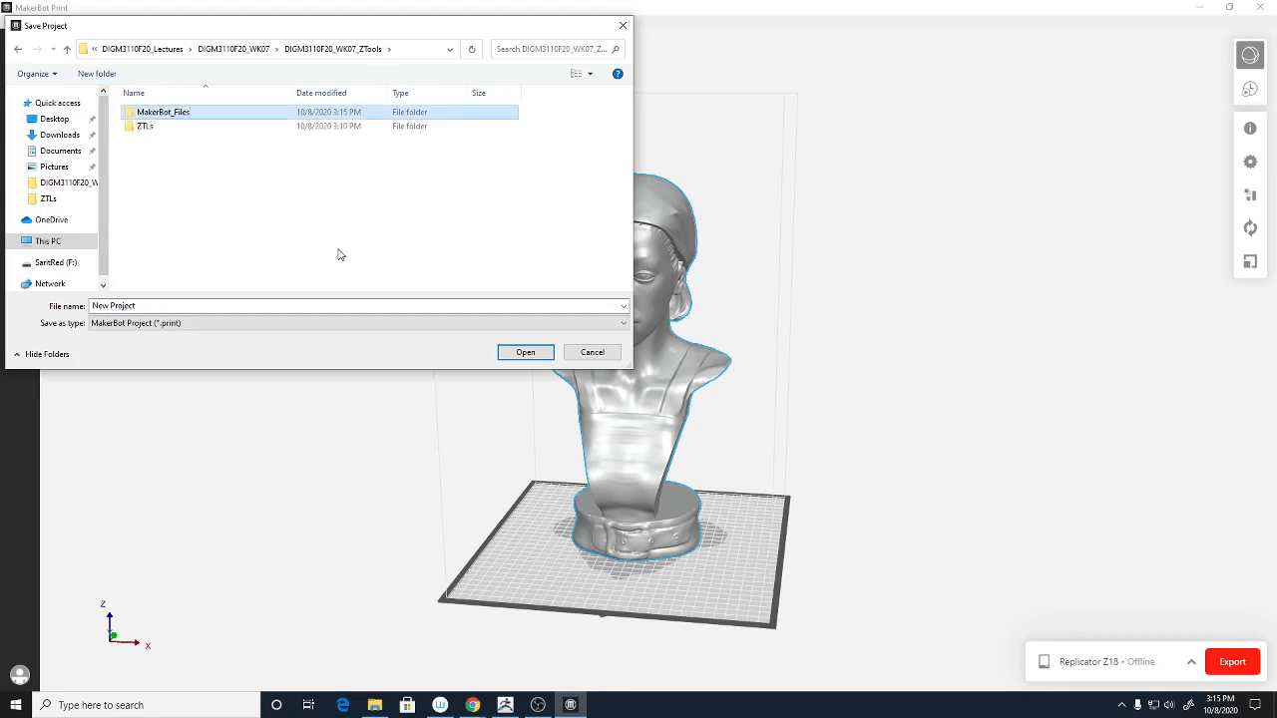
{"action": "key", "text": "Return"}
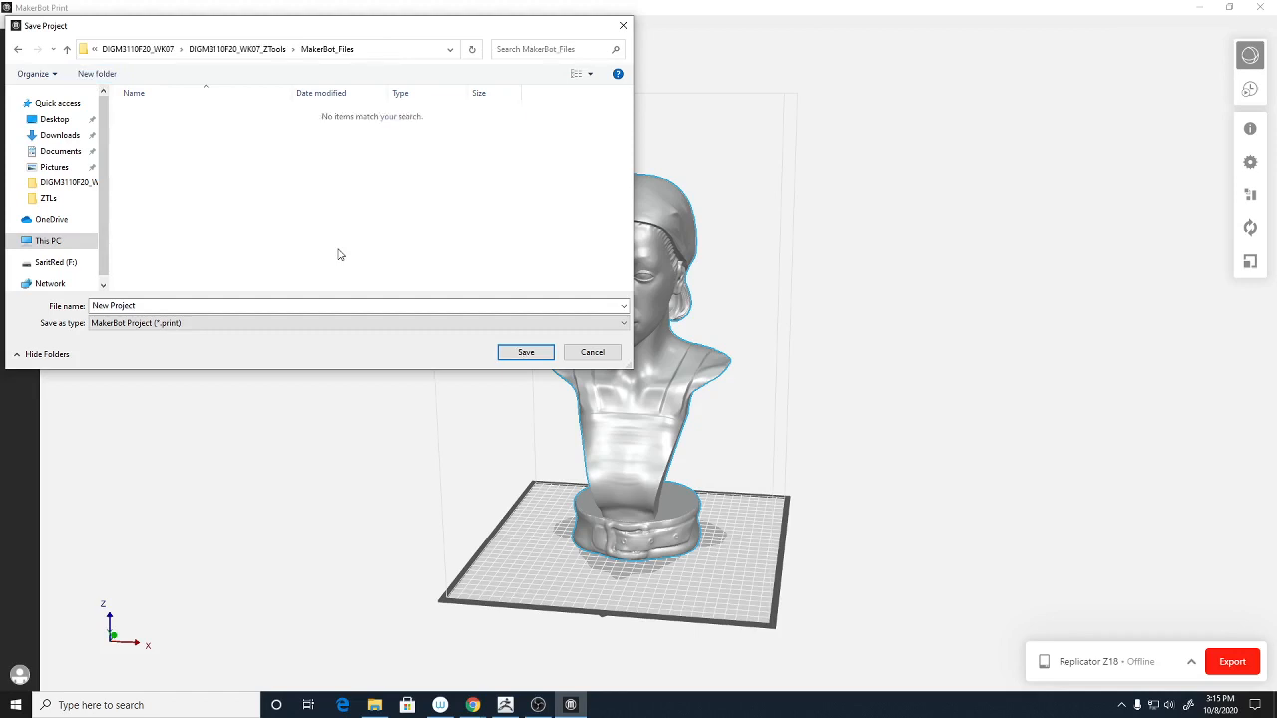
{"action": "left_click", "coordinate": [119, 306]}
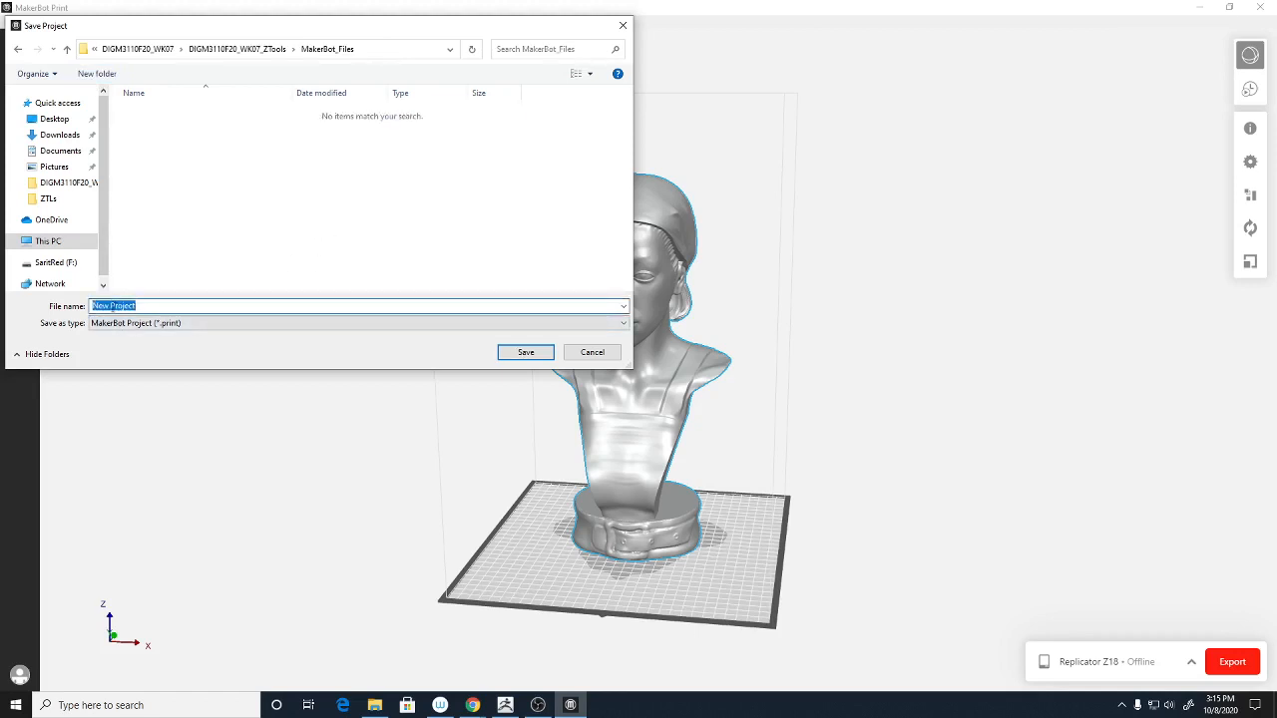
{"action": "left_click", "coordinate": [109, 306]}
{"action": "left_click_drag", "start_coordinate": [110, 305], "coordinate": [24, 309]}
{"action": "type", "text": "M"}
{"action": "type", "text": "ak"}
{"action": "type", "text": "lia"}
{"action": "type", "text": "_"}
{"action": "left_click", "coordinate": [525, 352]}
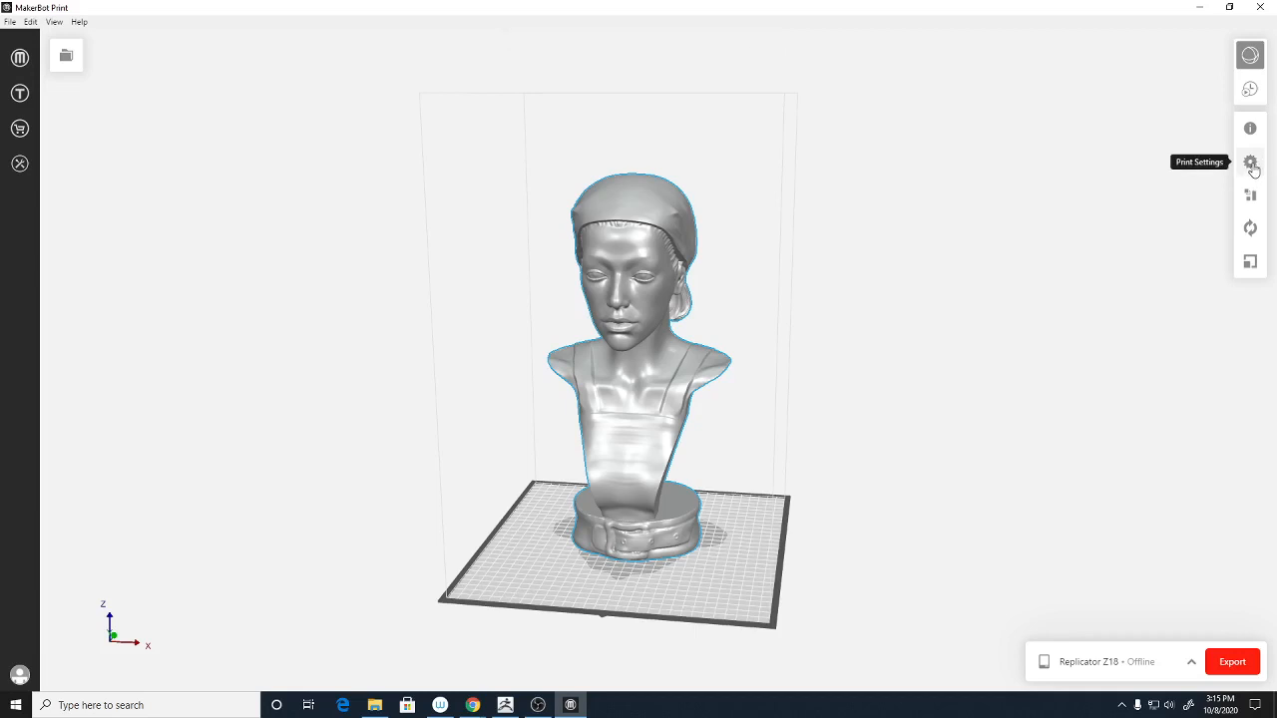
- Open Custom Settings from the Print Settings gear to show the Custom Print Modes dialog
{"action": "left_click", "coordinate": [1251, 163]}
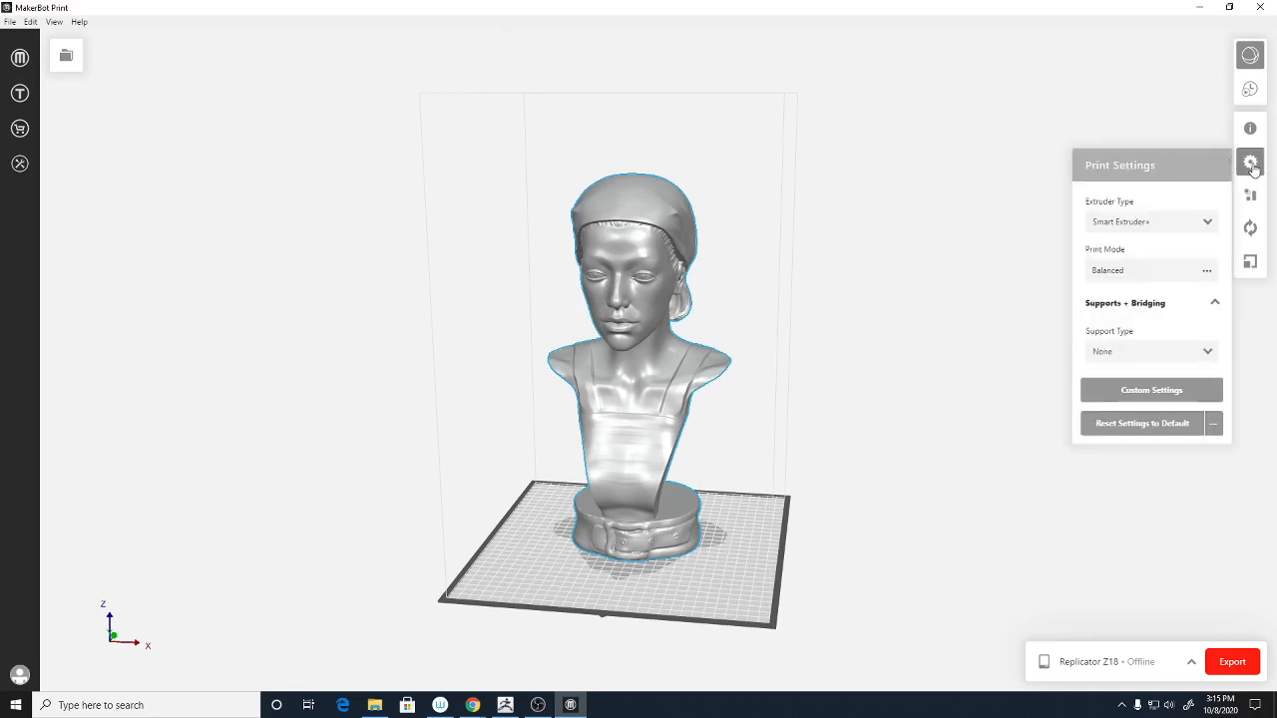
{"action": "left_click", "coordinate": [1161, 399]}
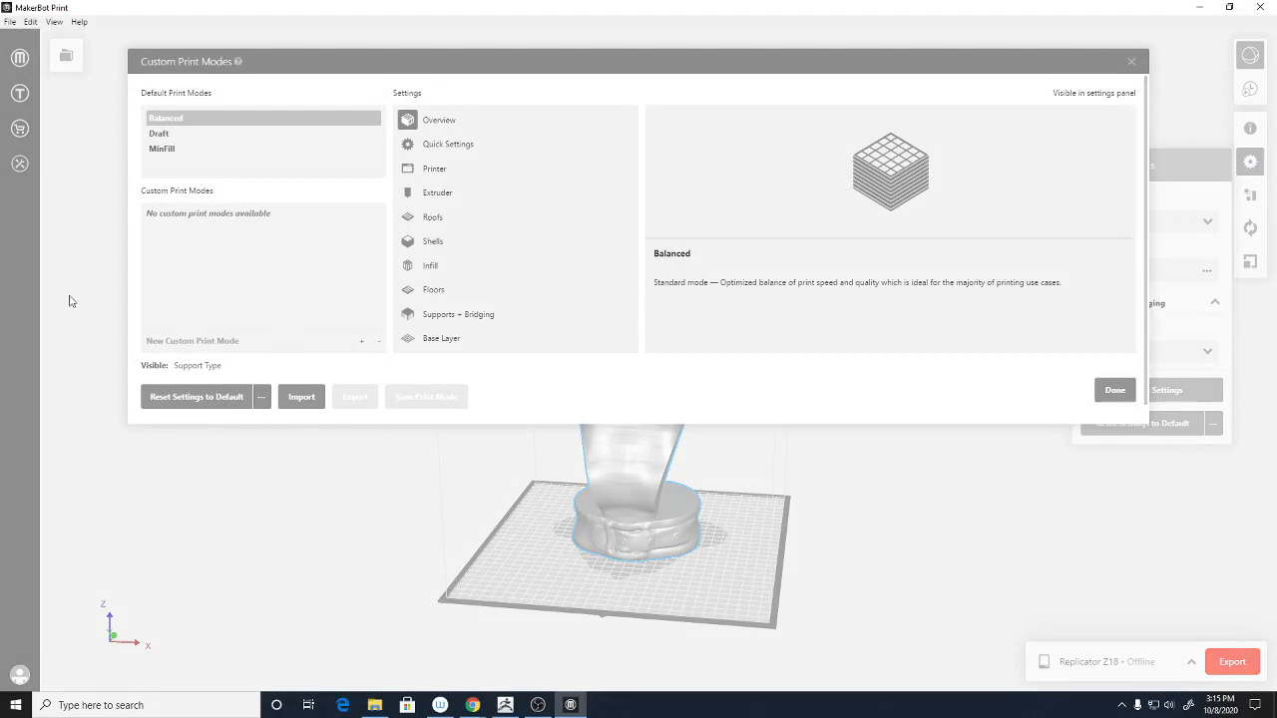
- Add a new custom print mode named 'Sarit_print'
{"action": "left_click", "coordinate": [361, 345]}
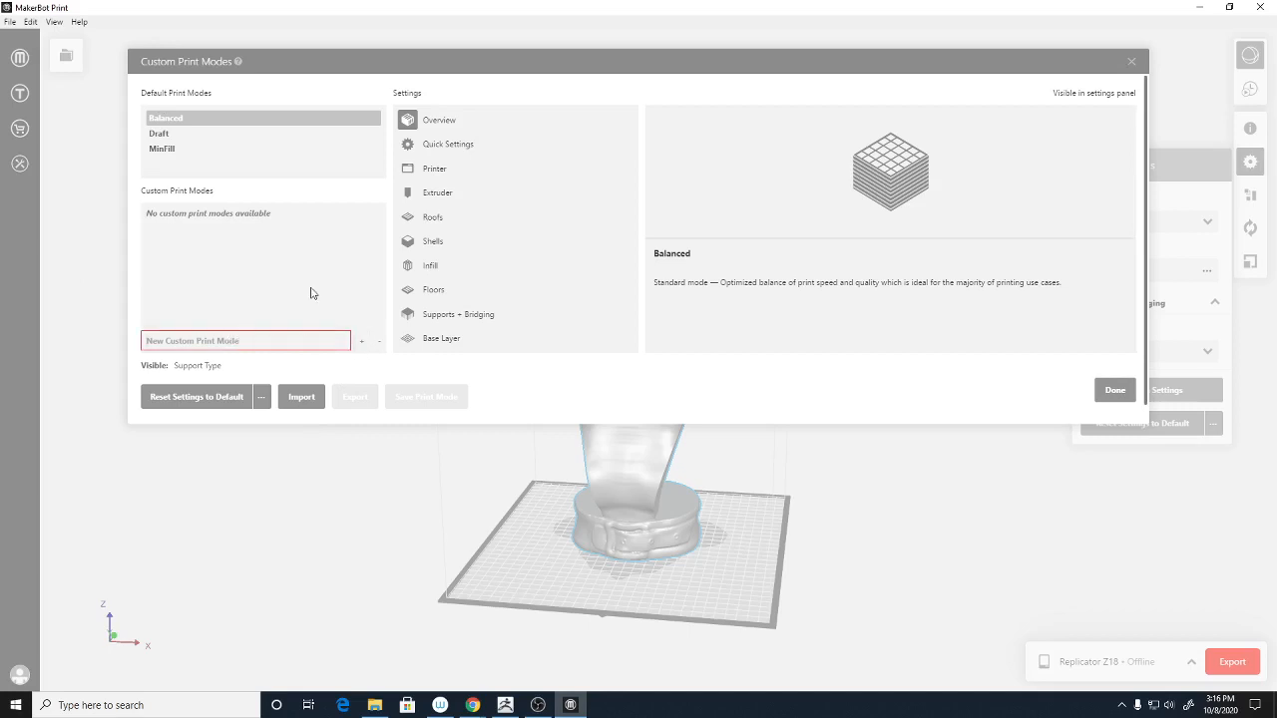
{"action": "type", "text": "Sarit_print"}
{"action": "left_click", "coordinate": [361, 341]}
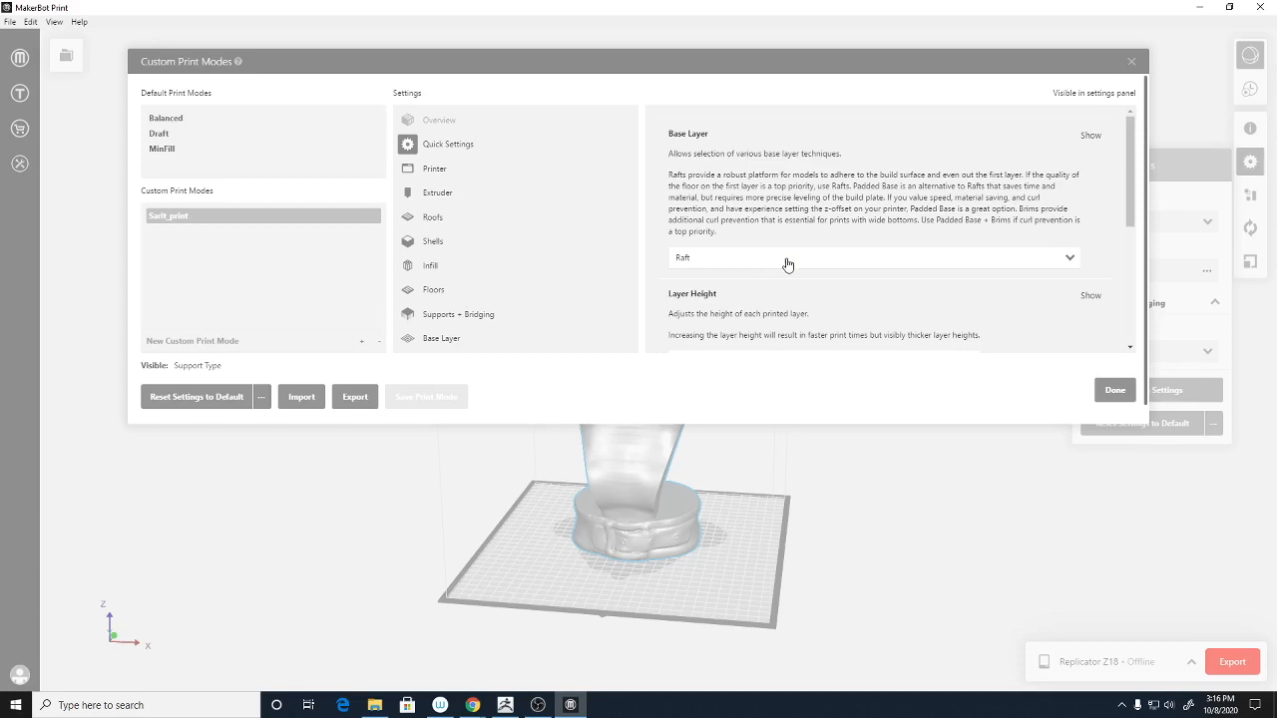
- Set the mode to 3 shells and keep Raft as the base layer
{"action": "left_click_drag", "start_coordinate": [1132, 209], "coordinate": [1133, 282]}
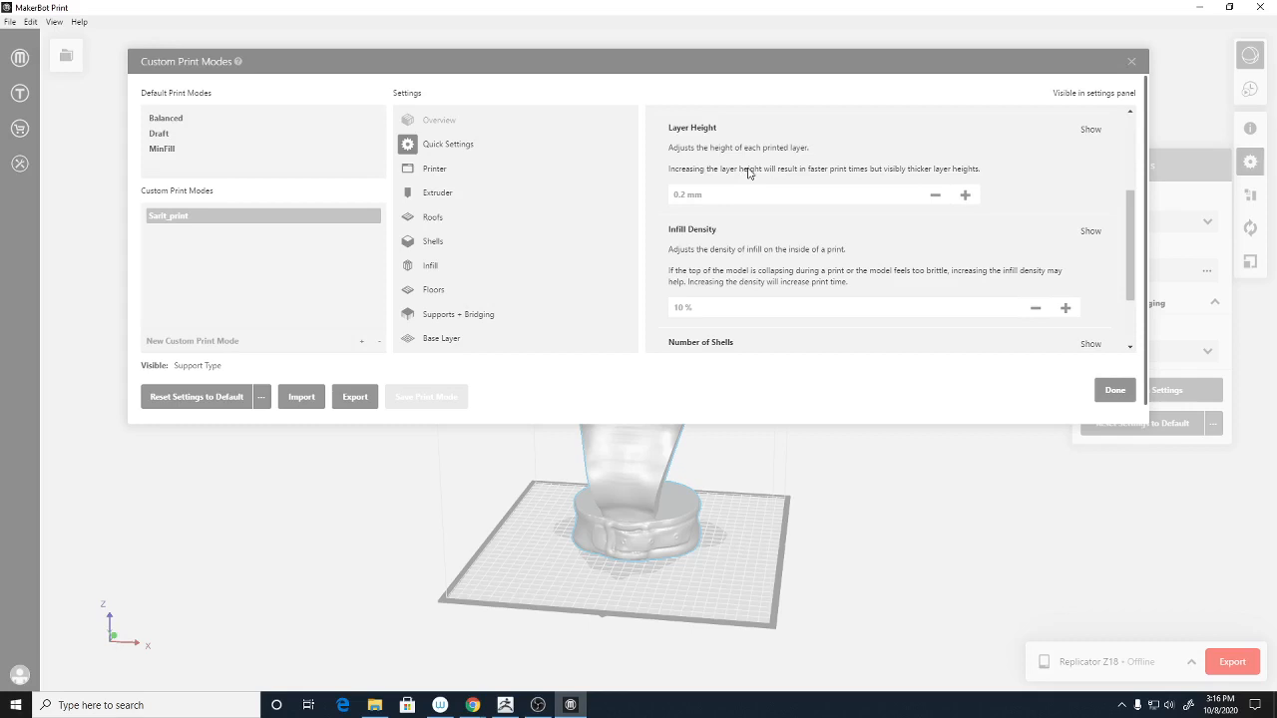
{"action": "scroll", "coordinate": [848, 278], "scroll_direction": "down", "scroll_amount": 2}
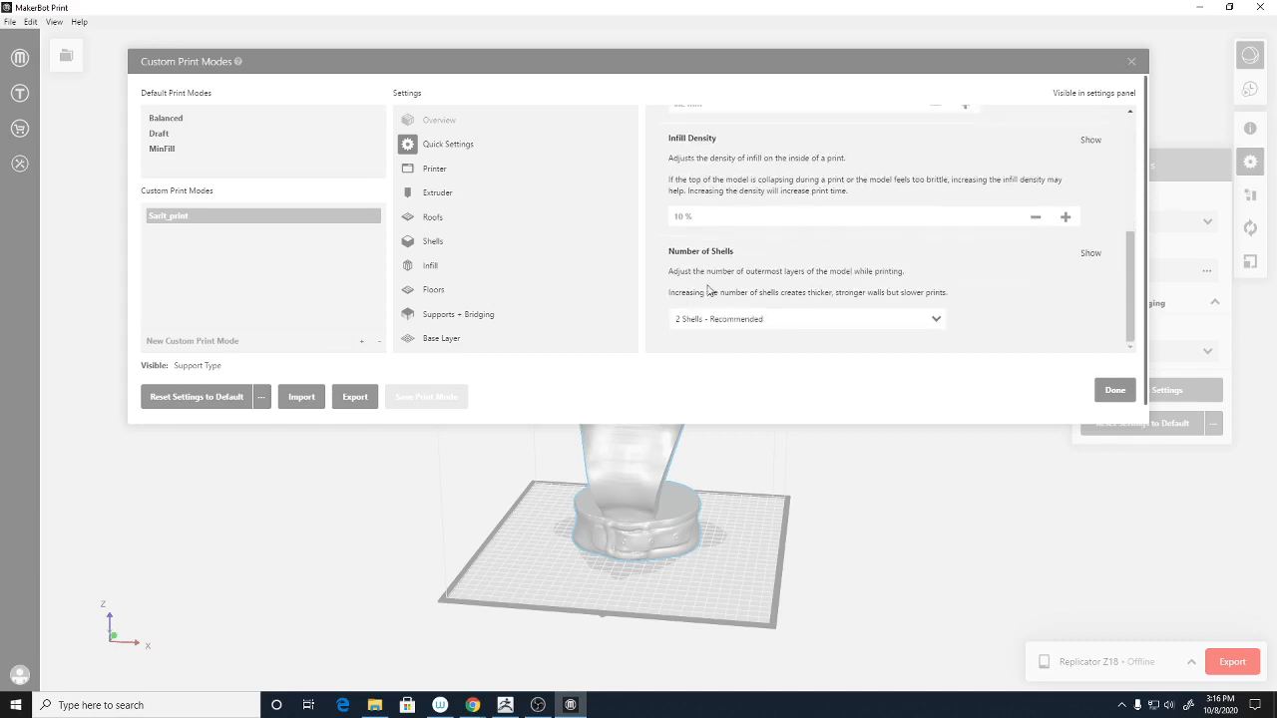
{"action": "left_click", "coordinate": [774, 325]}
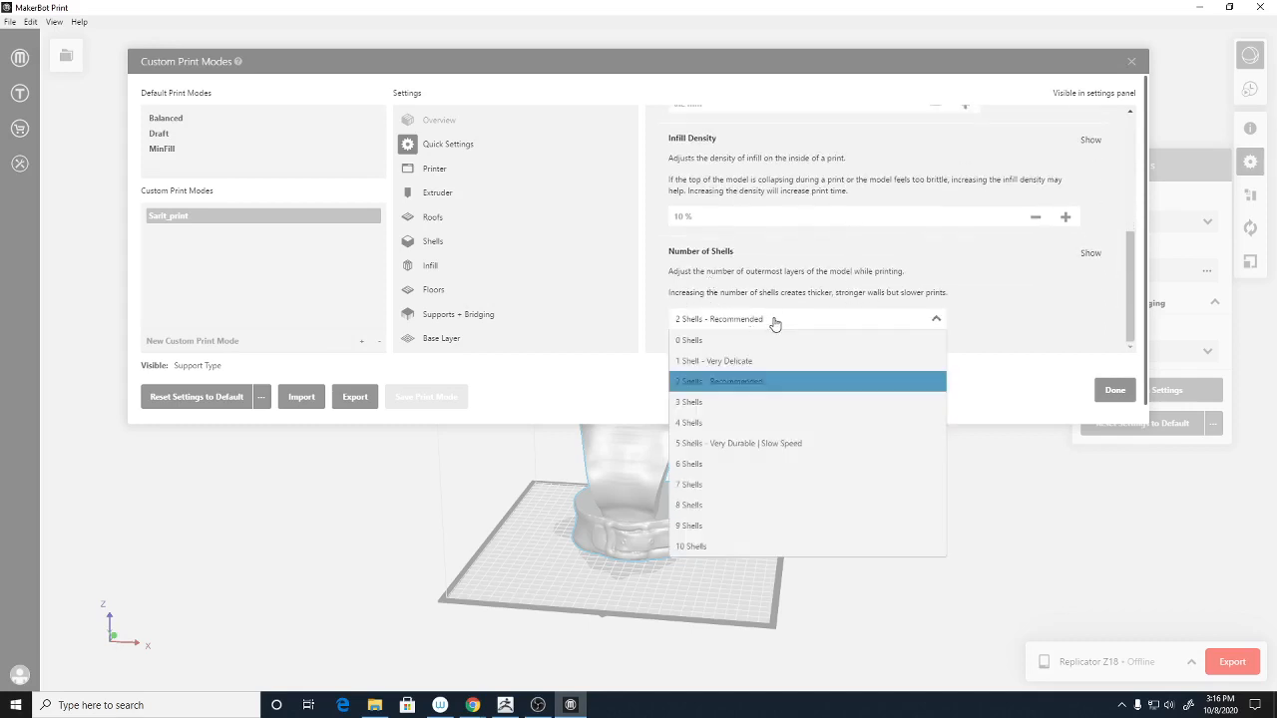
{"action": "left_click", "coordinate": [751, 402]}
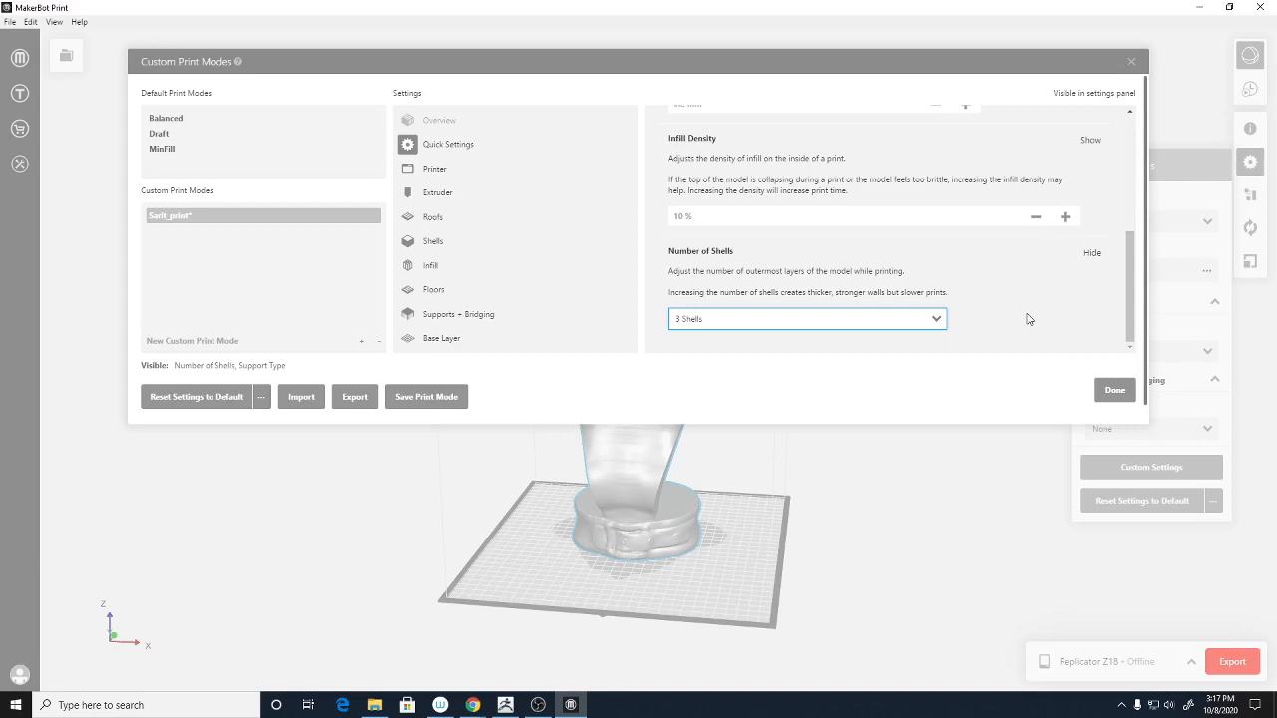
{"action": "scroll", "coordinate": [1079, 286], "scroll_direction": "down", "scroll_amount": 1}
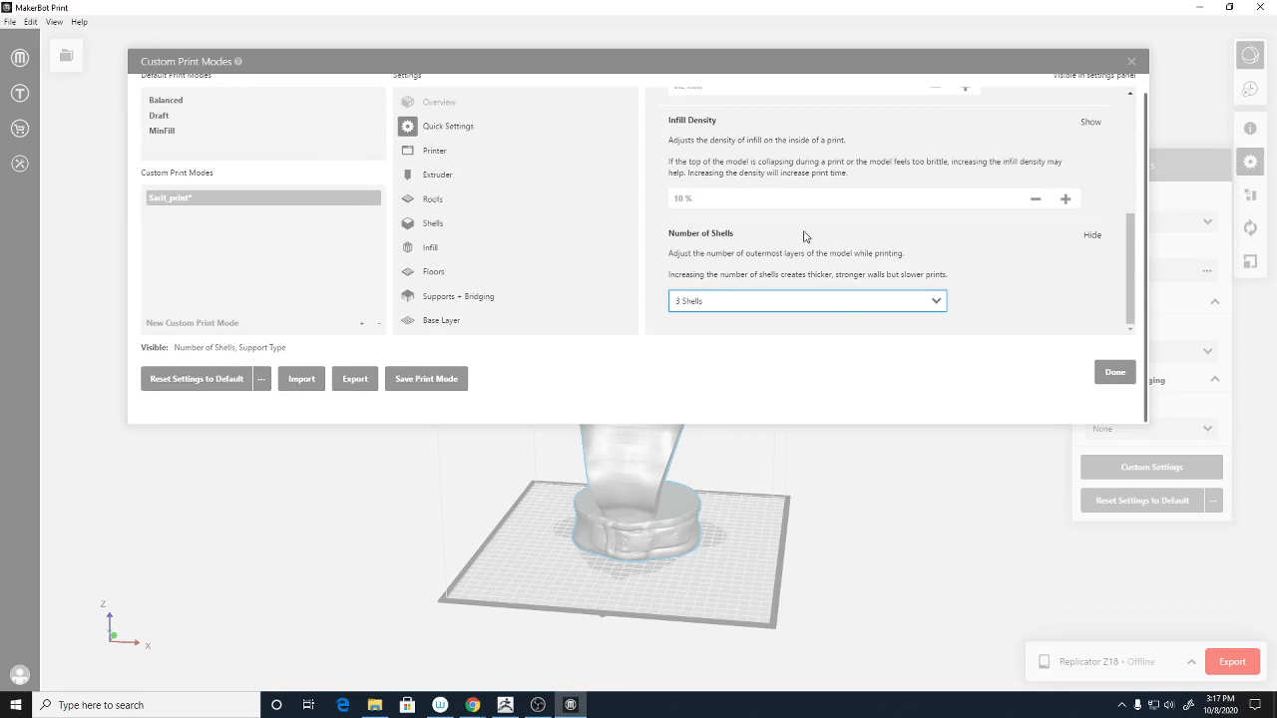
{"action": "scroll", "coordinate": [804, 244], "scroll_direction": "up", "scroll_amount": 5}
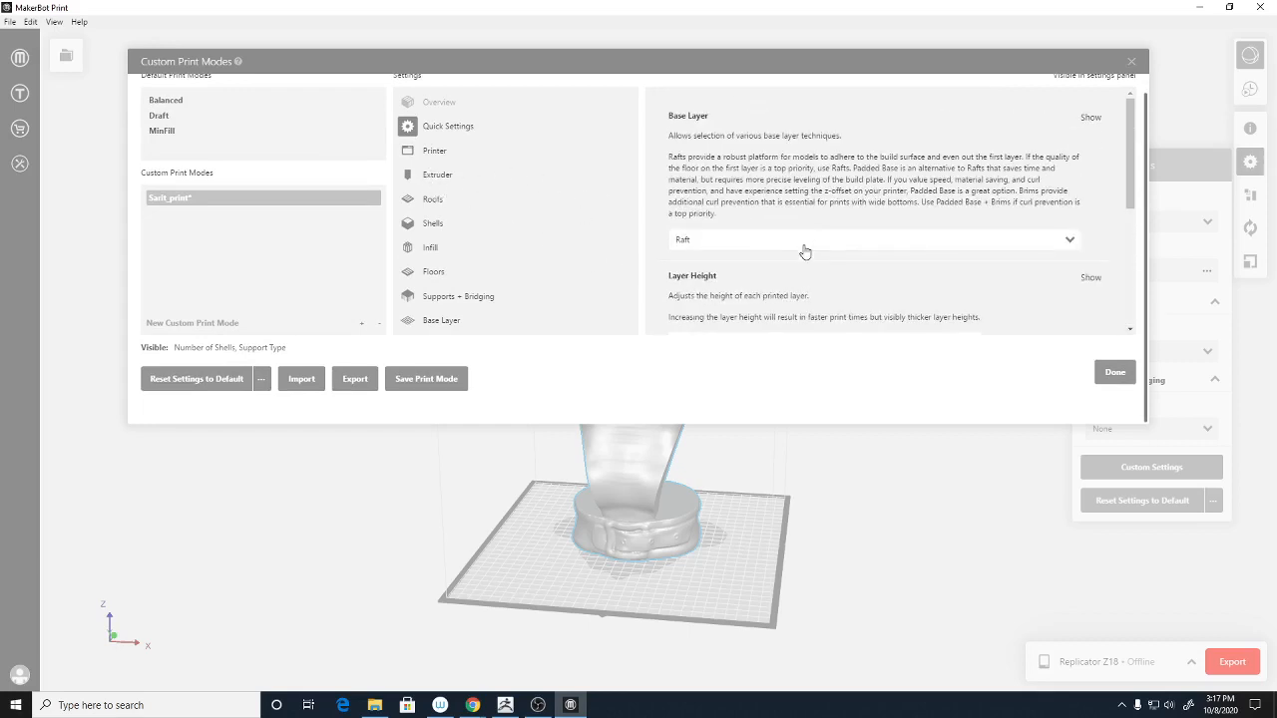
{"action": "left_click", "coordinate": [1067, 244]}
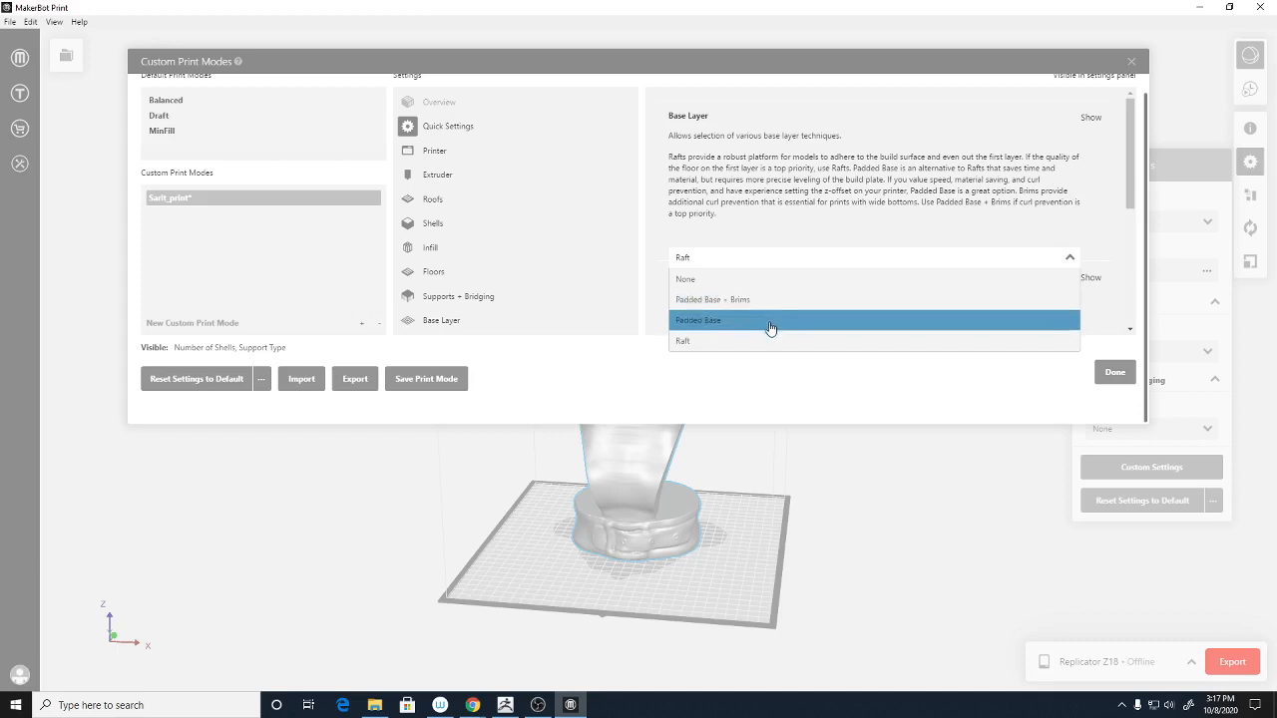
{"action": "left_click", "coordinate": [828, 239]}
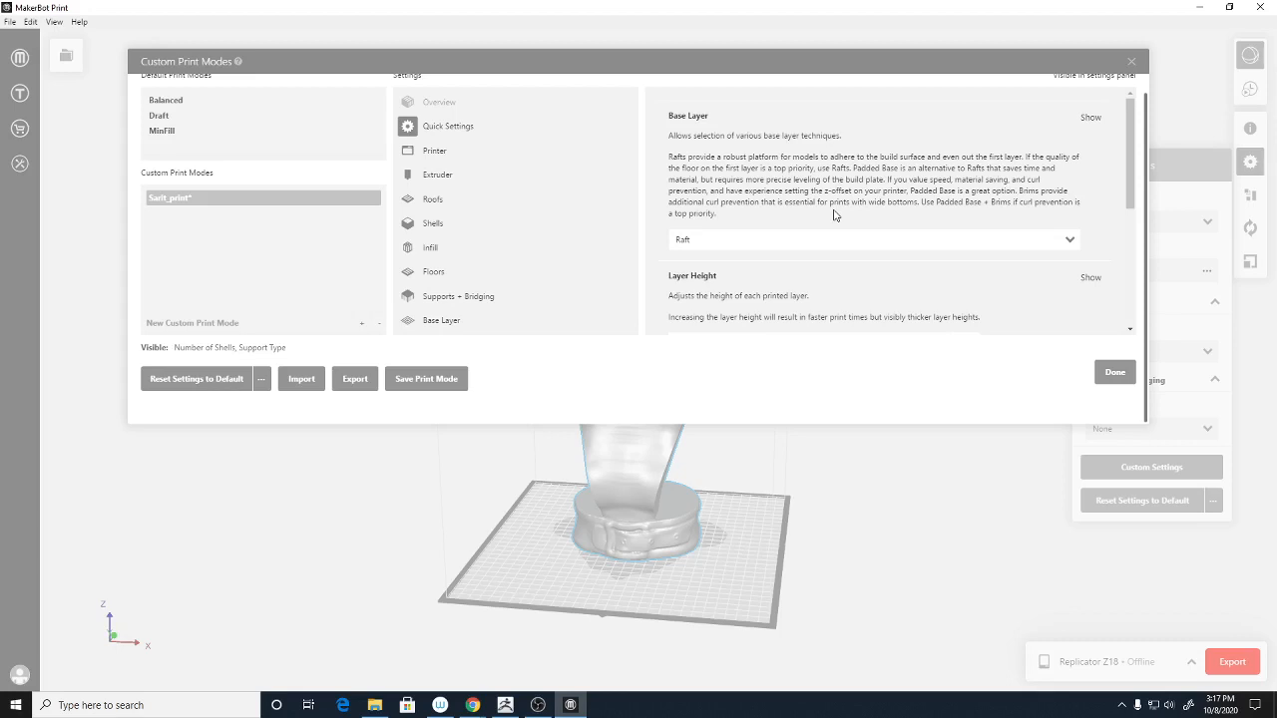
{"action": "scroll", "coordinate": [834, 215], "scroll_direction": "up", "scroll_amount": 1}
- Look through the custom mode's Extruder, Roofs and Shells settings
{"action": "left_click", "coordinate": [439, 192]}
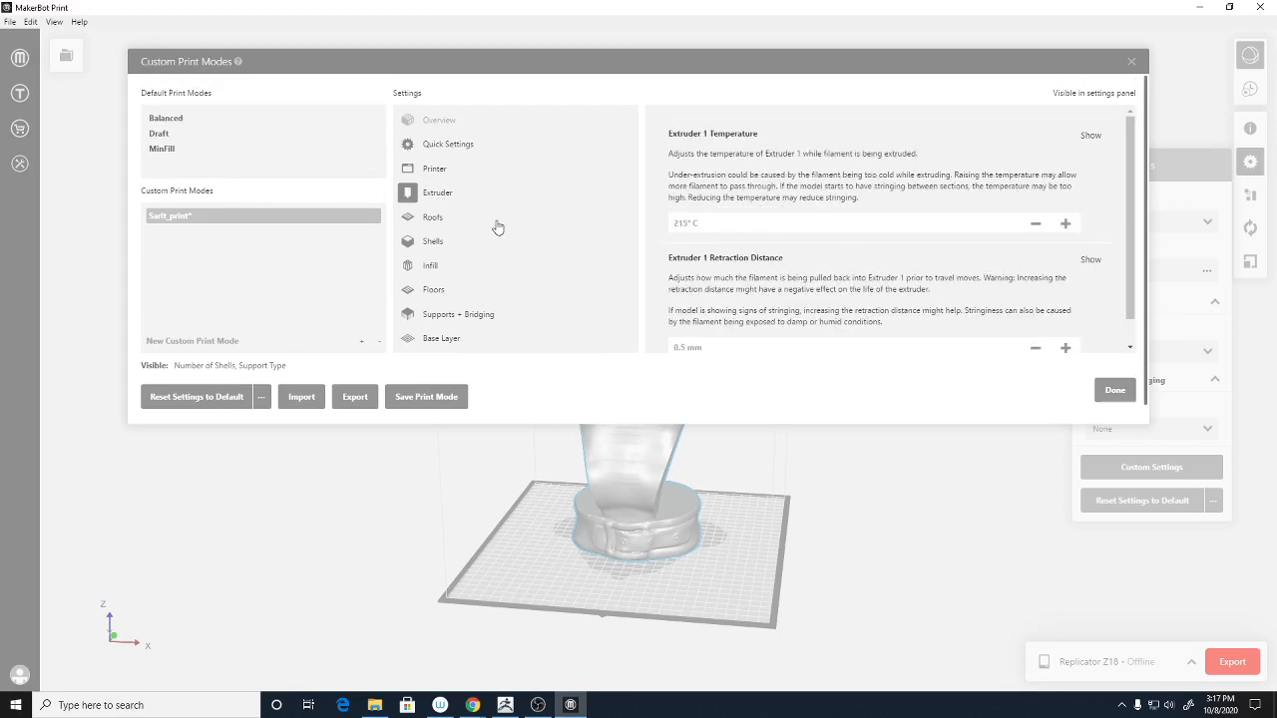
{"action": "scroll", "coordinate": [844, 263], "scroll_direction": "down", "scroll_amount": 1}
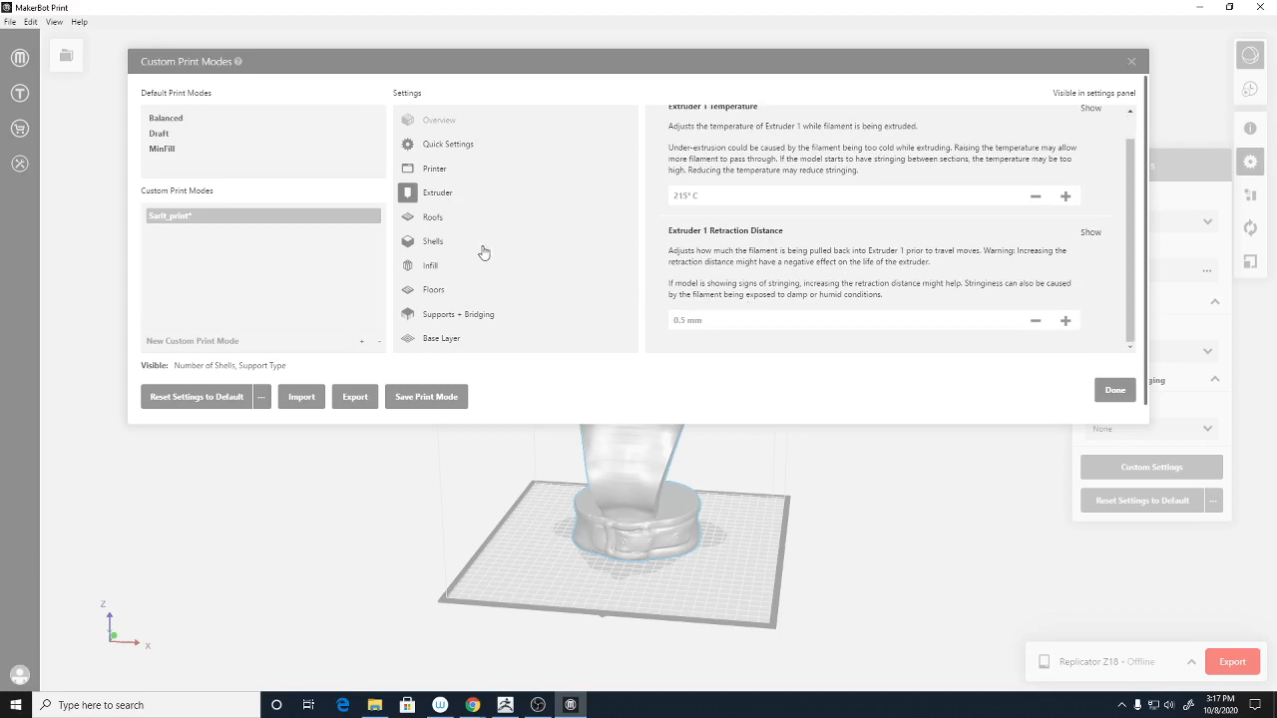
{"action": "left_click", "coordinate": [431, 221]}
{"action": "scroll", "coordinate": [824, 268], "scroll_direction": "down", "scroll_amount": 1}
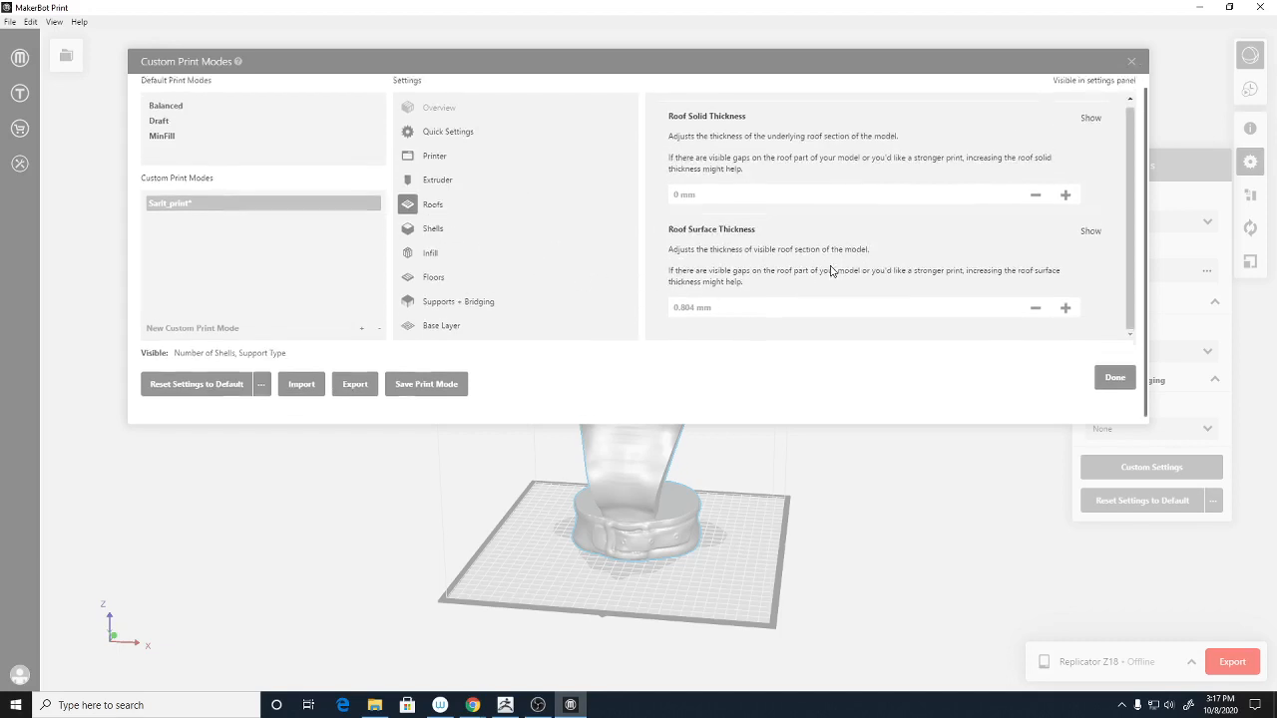
{"action": "left_click", "coordinate": [415, 225]}
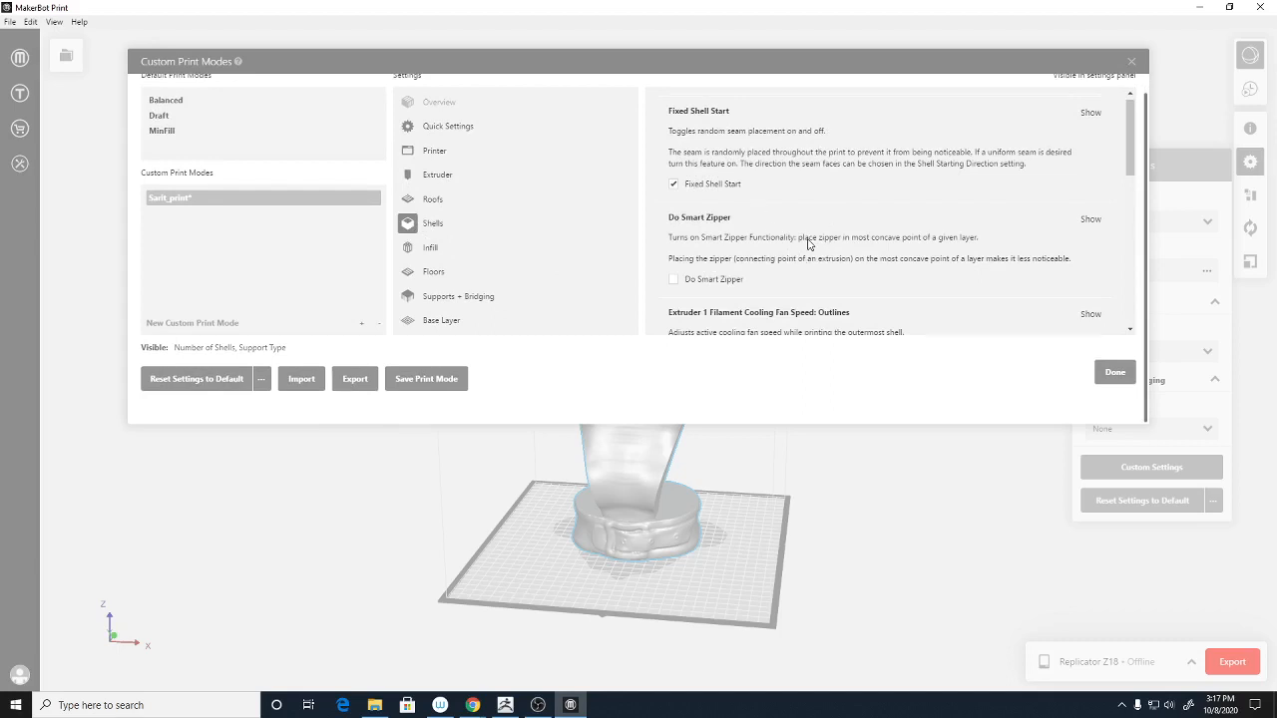
{"action": "scroll", "coordinate": [878, 300], "scroll_direction": "down", "scroll_amount": 3}
{"action": "scroll", "coordinate": [715, 220], "scroll_direction": "down", "scroll_amount": 4}
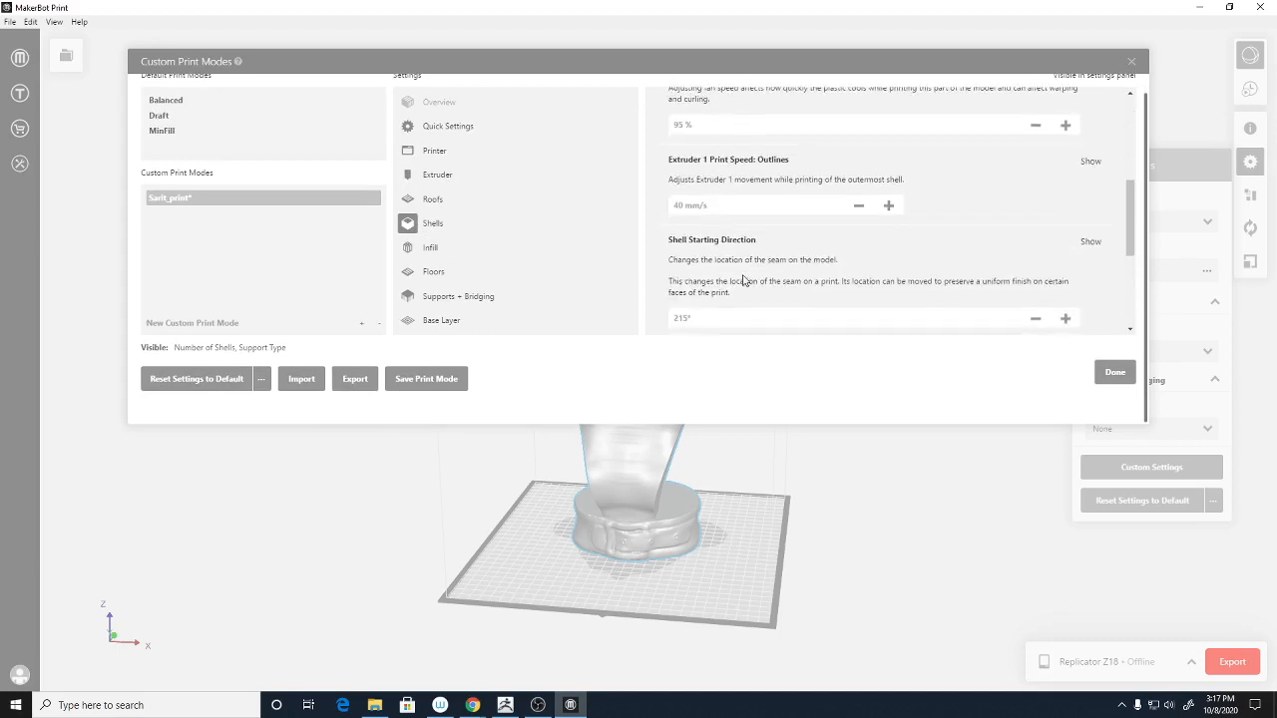
{"action": "scroll", "coordinate": [742, 279], "scroll_direction": "down", "scroll_amount": 2}
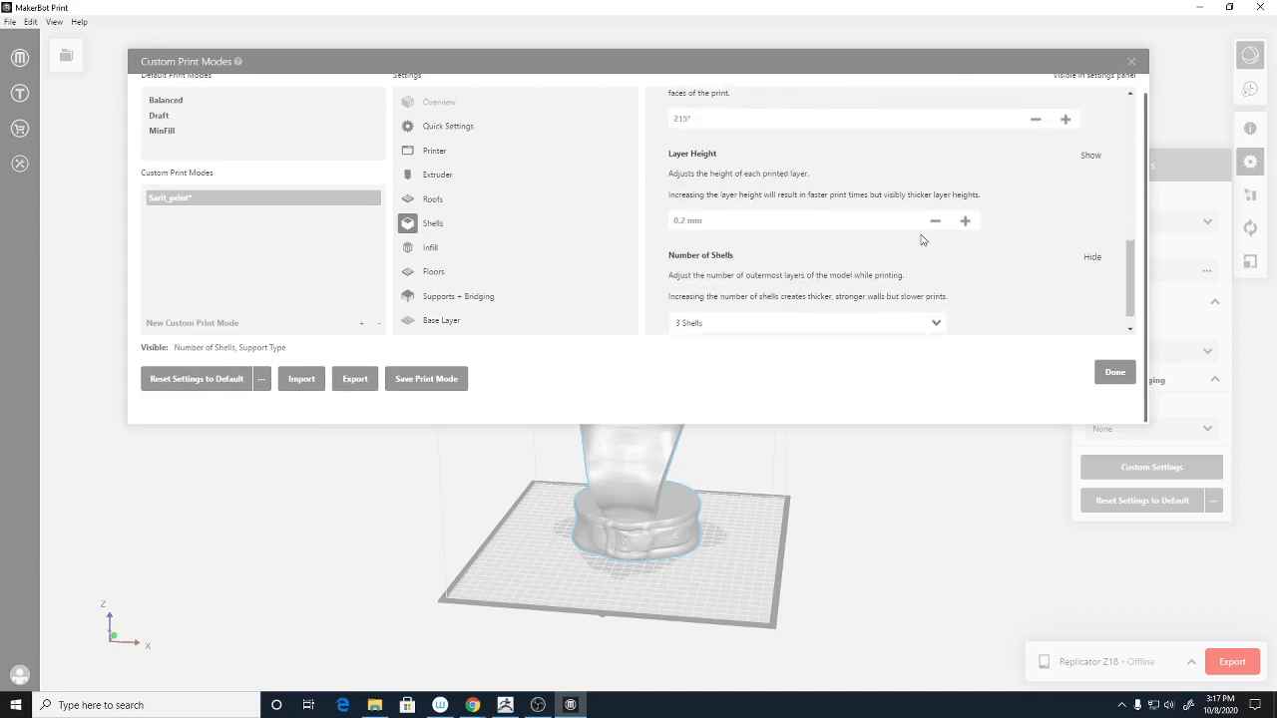
- Leave layer height at 0.2 mm and bring up the Infill settings (10%, Diamond Fill)
{"action": "left_click", "coordinate": [965, 220]}
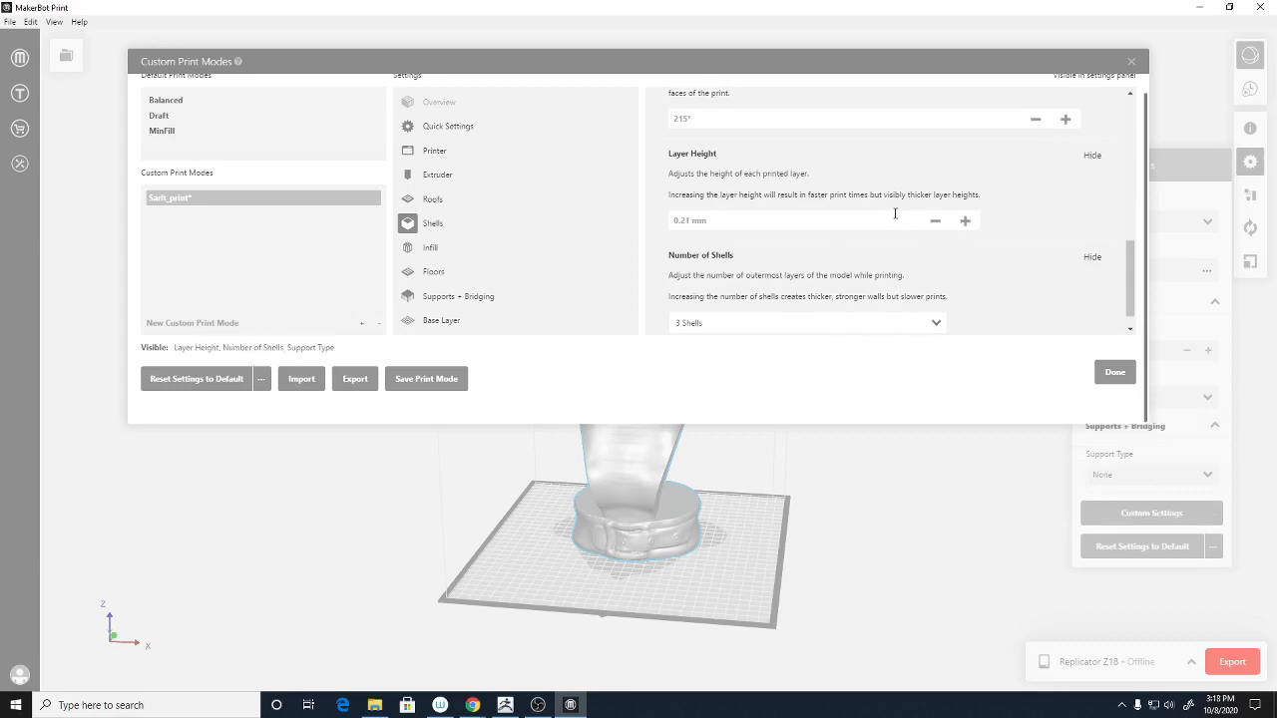
{"action": "left_click", "coordinate": [937, 222]}
{"action": "scroll", "coordinate": [948, 274], "scroll_direction": "down", "scroll_amount": 1}
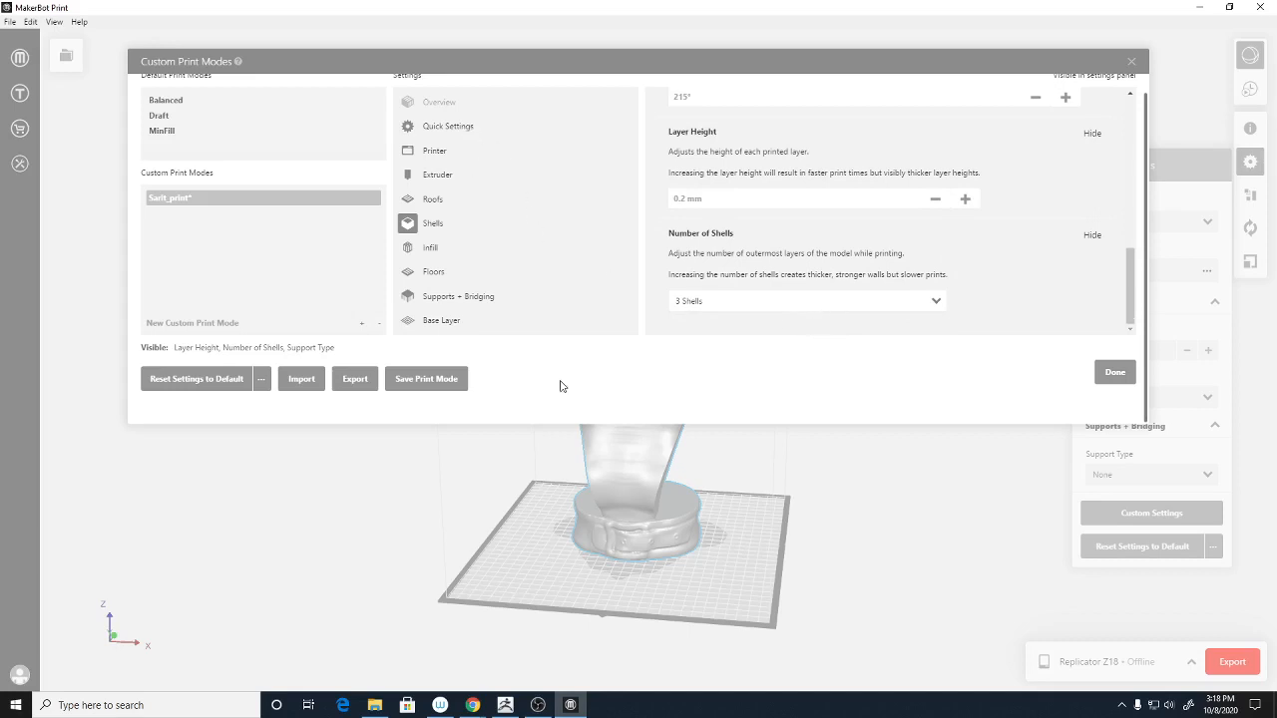
{"action": "left_click", "coordinate": [431, 250]}
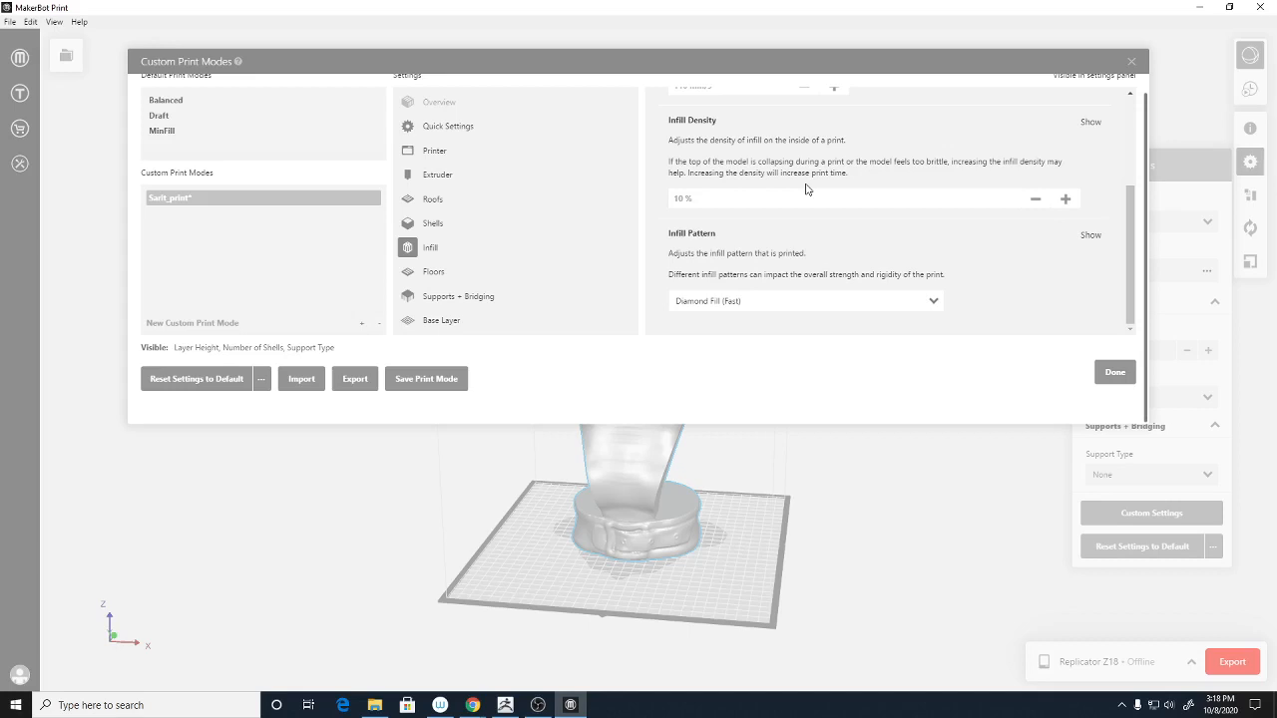
- Show the Supports + Bridging settings, leaving the 68° support angle unchanged
{"action": "left_click", "coordinate": [435, 275]}
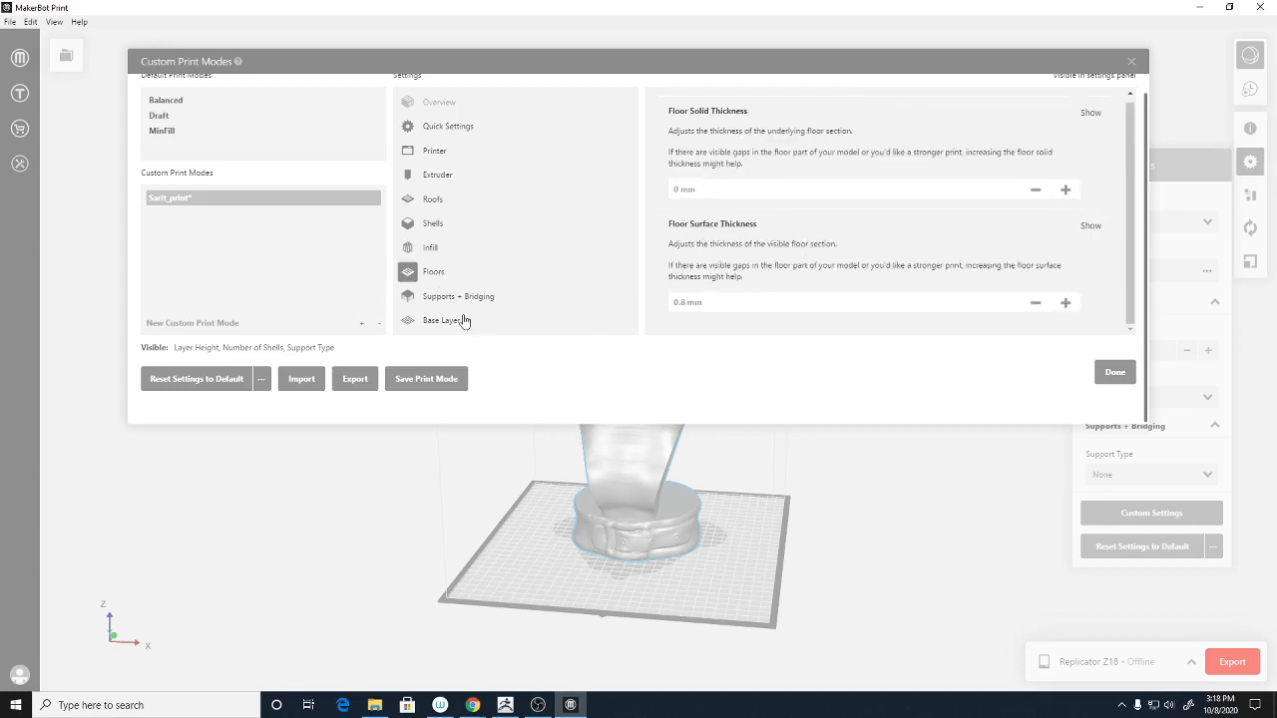
{"action": "left_click", "coordinate": [470, 307]}
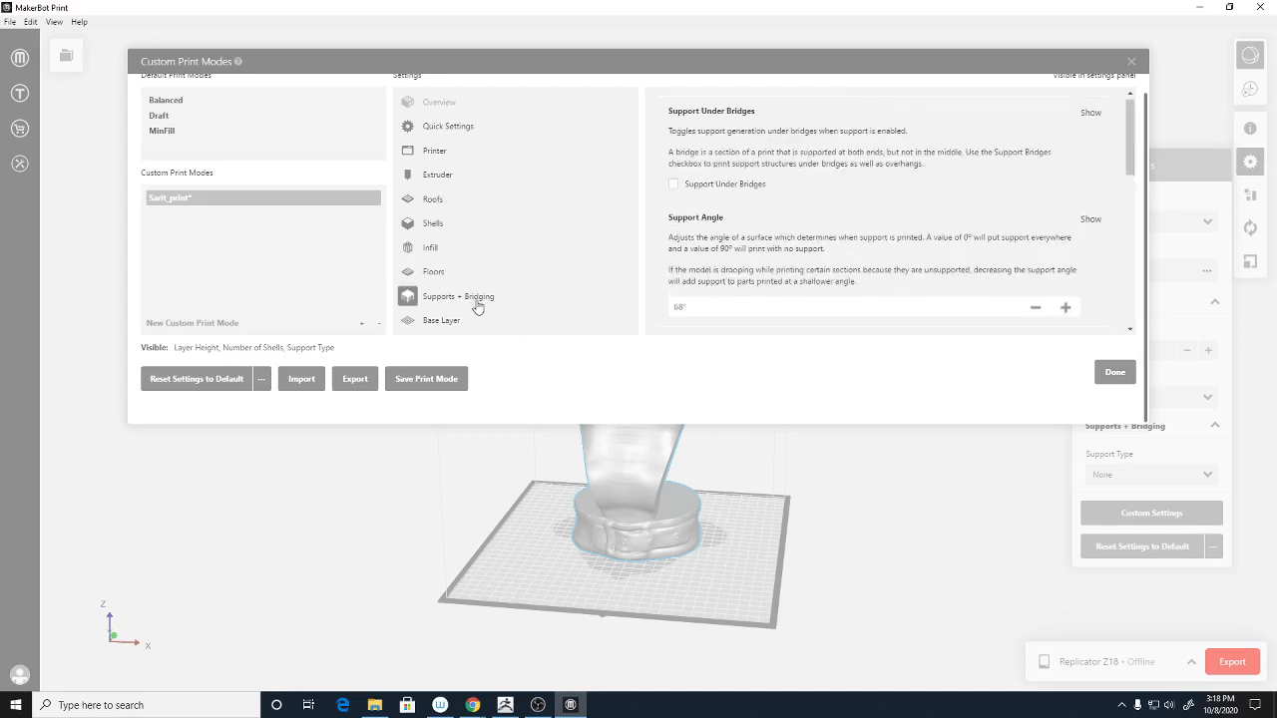
{"action": "scroll", "coordinate": [792, 277], "scroll_direction": "down", "scroll_amount": 2}
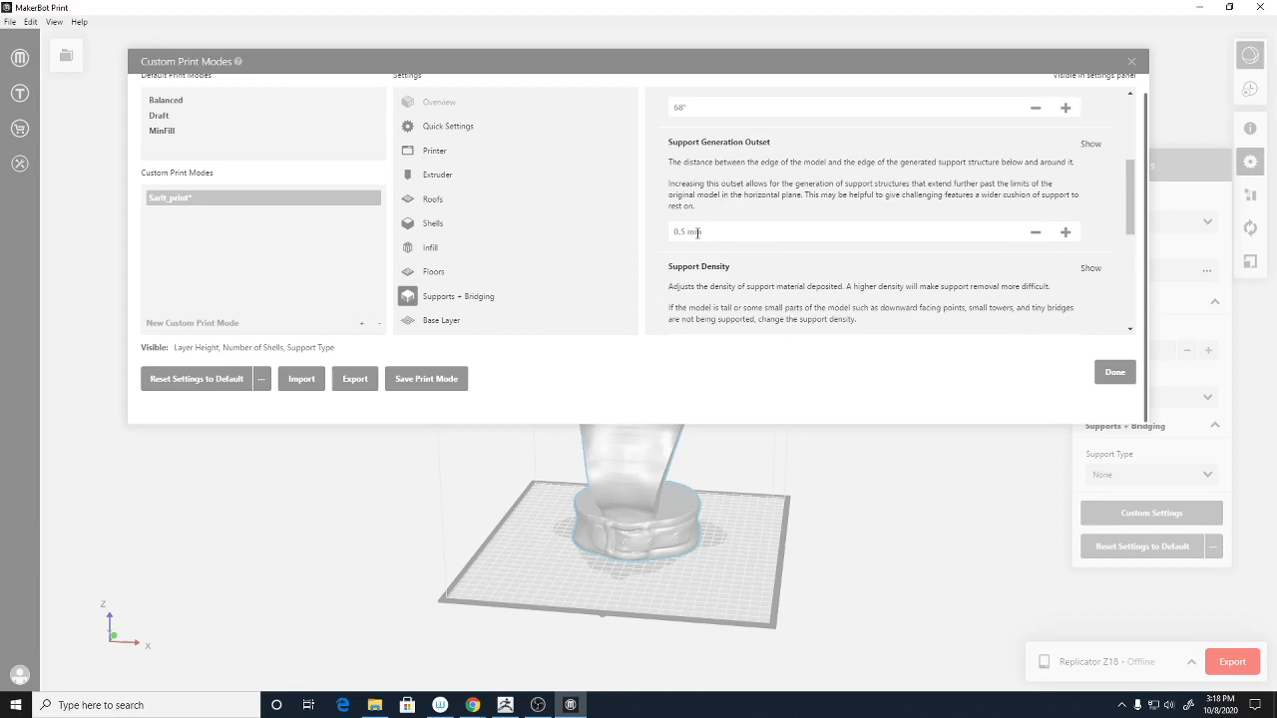
{"action": "scroll", "coordinate": [712, 166], "scroll_direction": "up", "scroll_amount": 1}
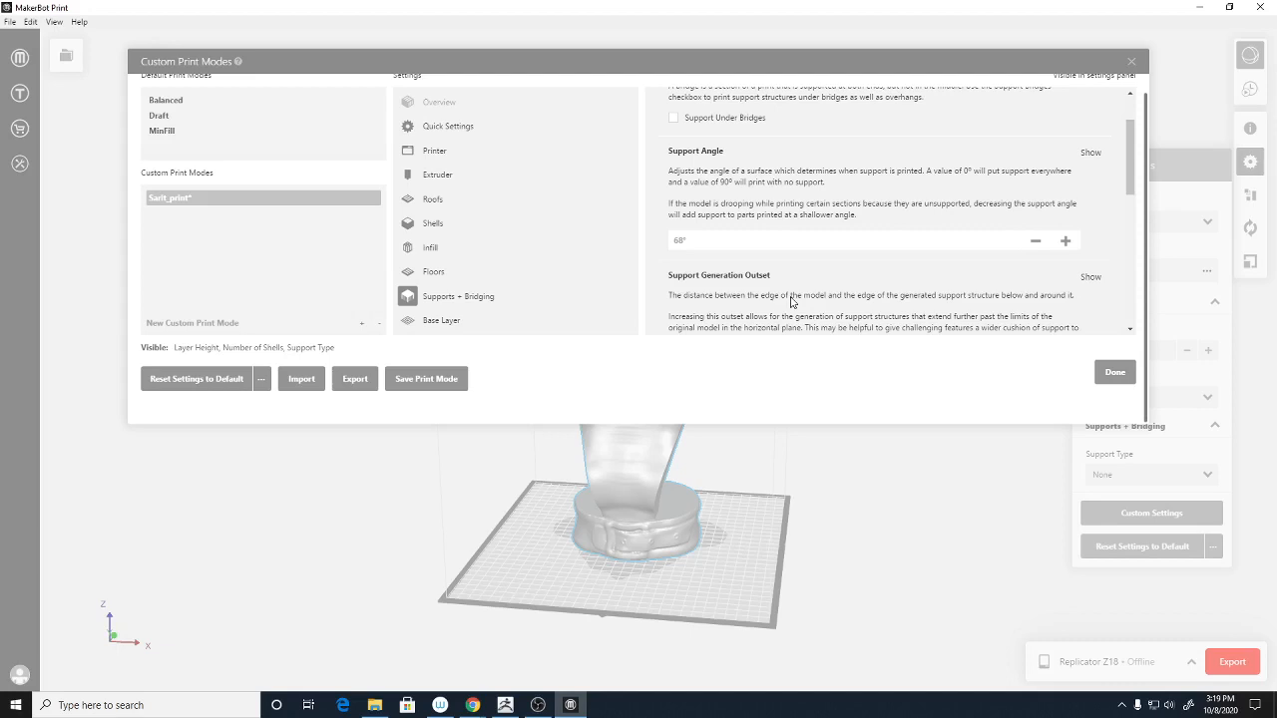
{"action": "left_click", "coordinate": [730, 246]}
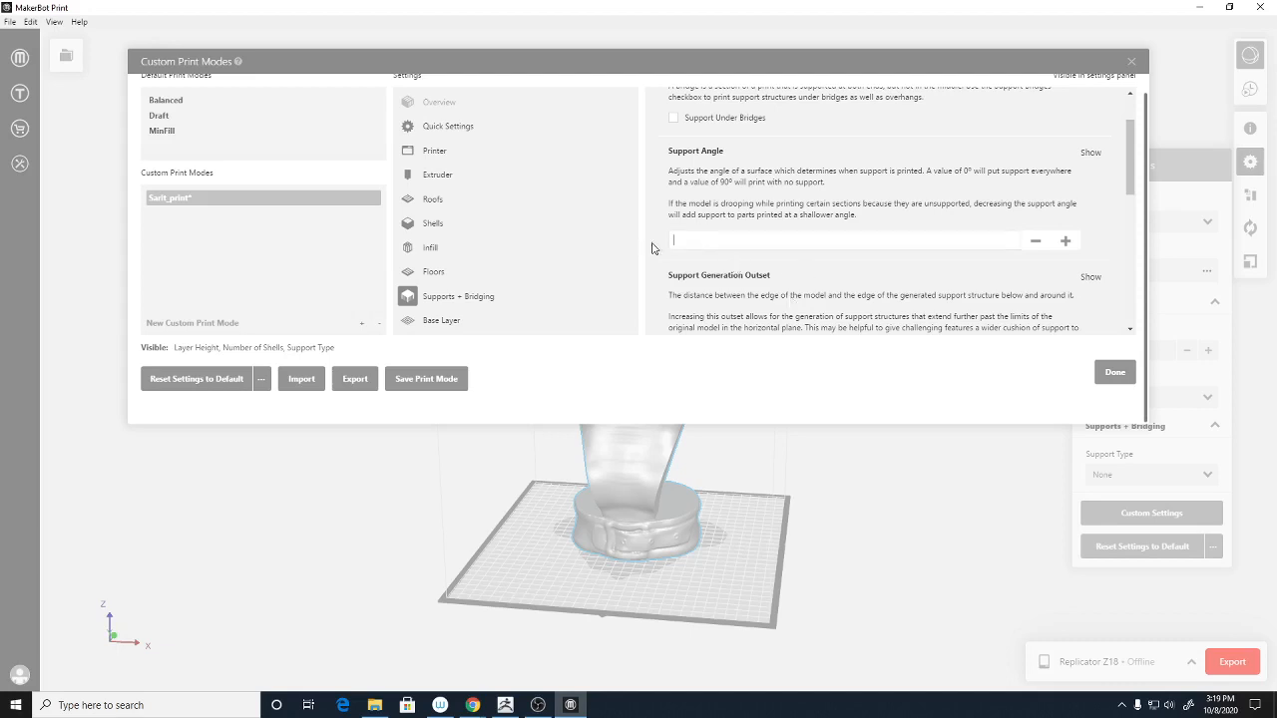
{"action": "left_click", "coordinate": [717, 262]}
{"action": "scroll", "coordinate": [889, 271], "scroll_direction": "down", "scroll_amount": 3}
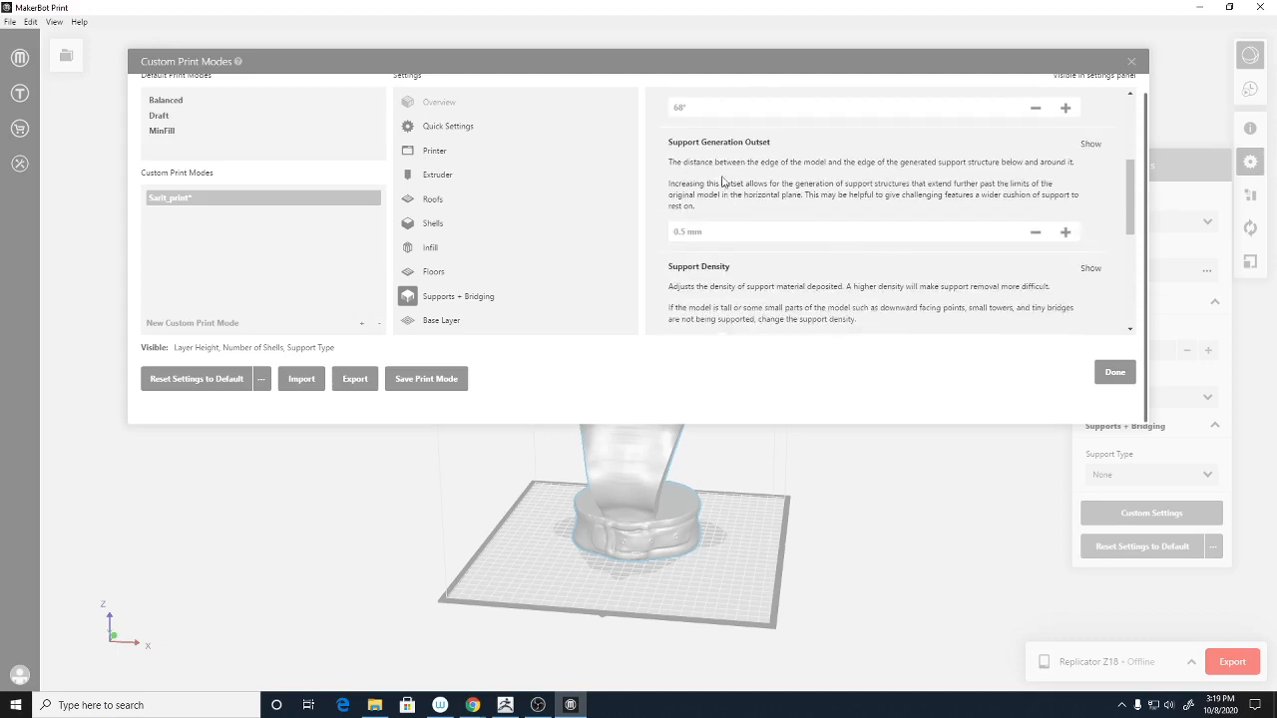
- Set the support angle to 55°
{"action": "left_click", "coordinate": [679, 105]}
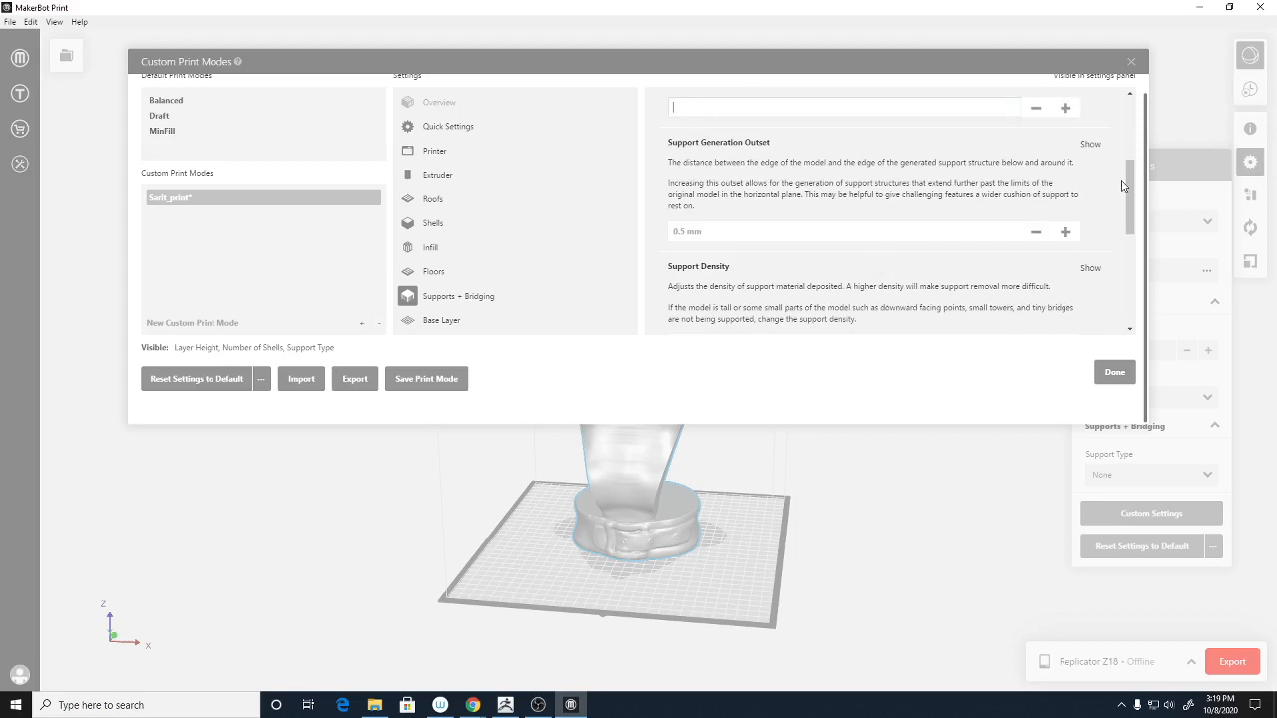
{"action": "type", "text": "55"}
{"action": "key", "text": "Return"}
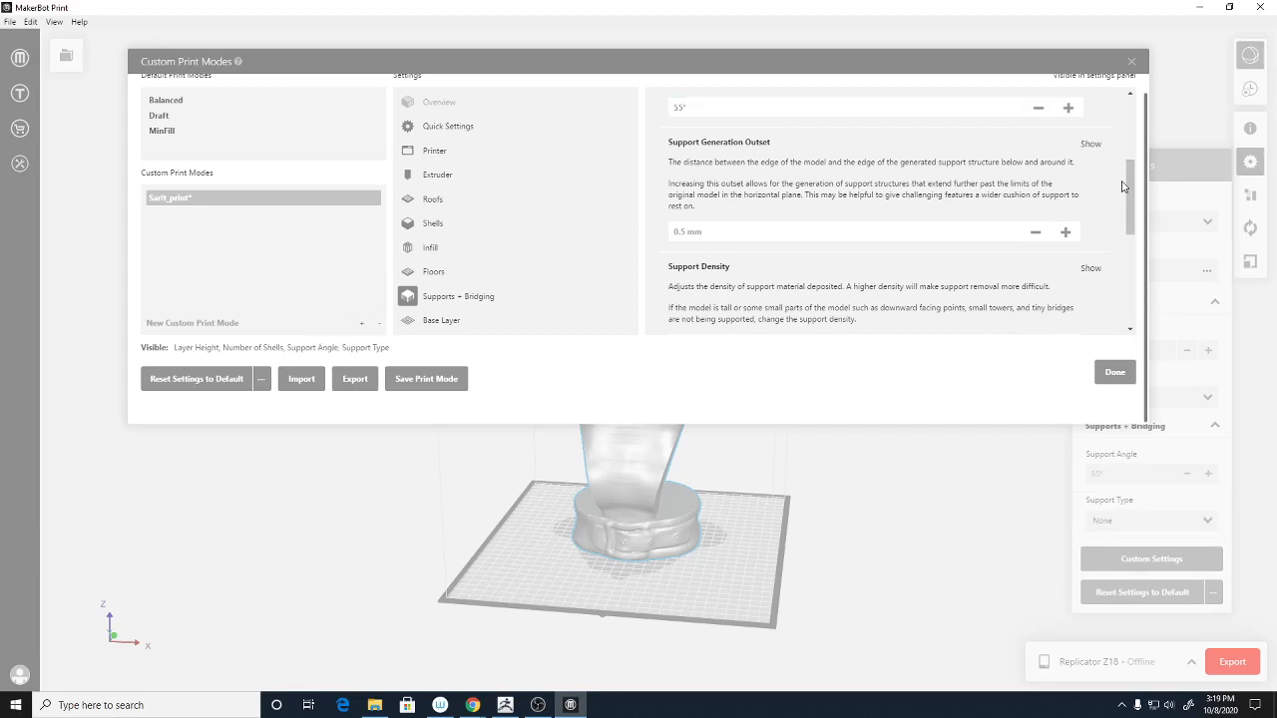
{"action": "scroll", "coordinate": [764, 234], "scroll_direction": "down", "scroll_amount": 8}
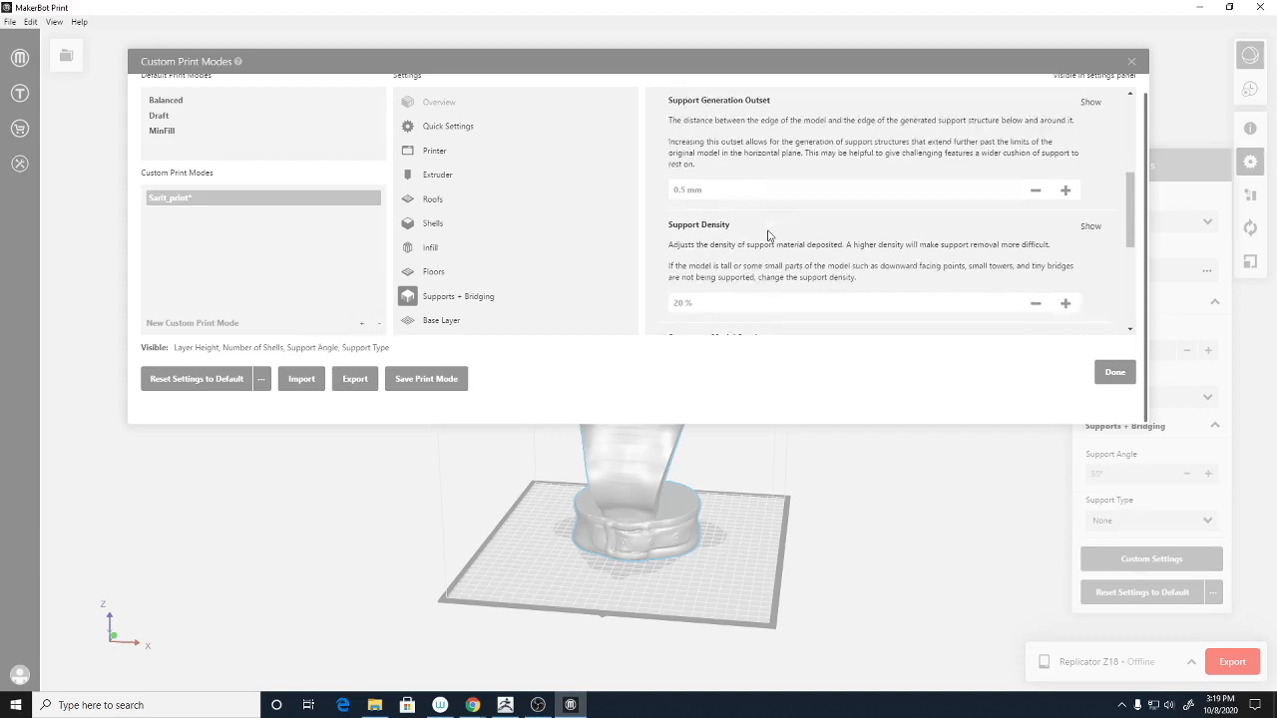
{"action": "scroll", "coordinate": [836, 284], "scroll_direction": "up", "scroll_amount": 6}
- Choose Breakaway Support as the support type, then show the Base Layer settings
{"action": "scroll", "coordinate": [838, 281], "scroll_direction": "down", "scroll_amount": 2}
{"action": "scroll", "coordinate": [838, 282], "scroll_direction": "down", "scroll_amount": 1}
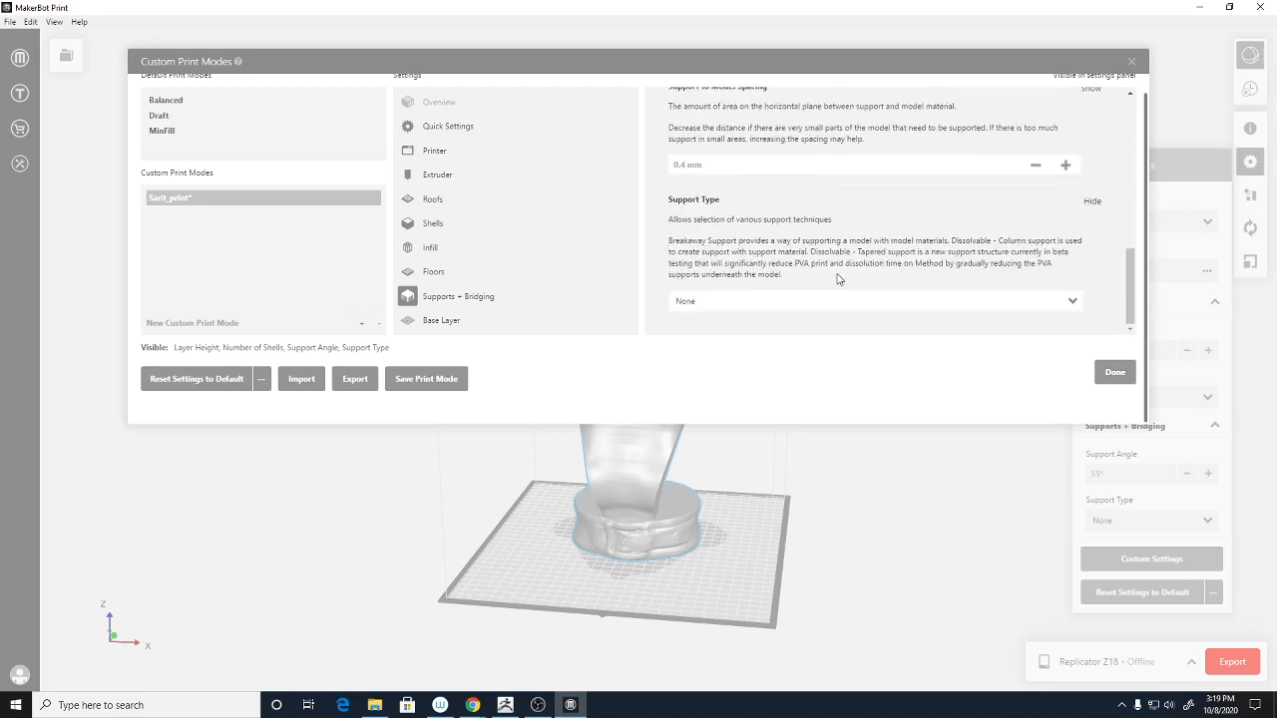
{"action": "scroll", "coordinate": [810, 278], "scroll_direction": "up", "scroll_amount": 3}
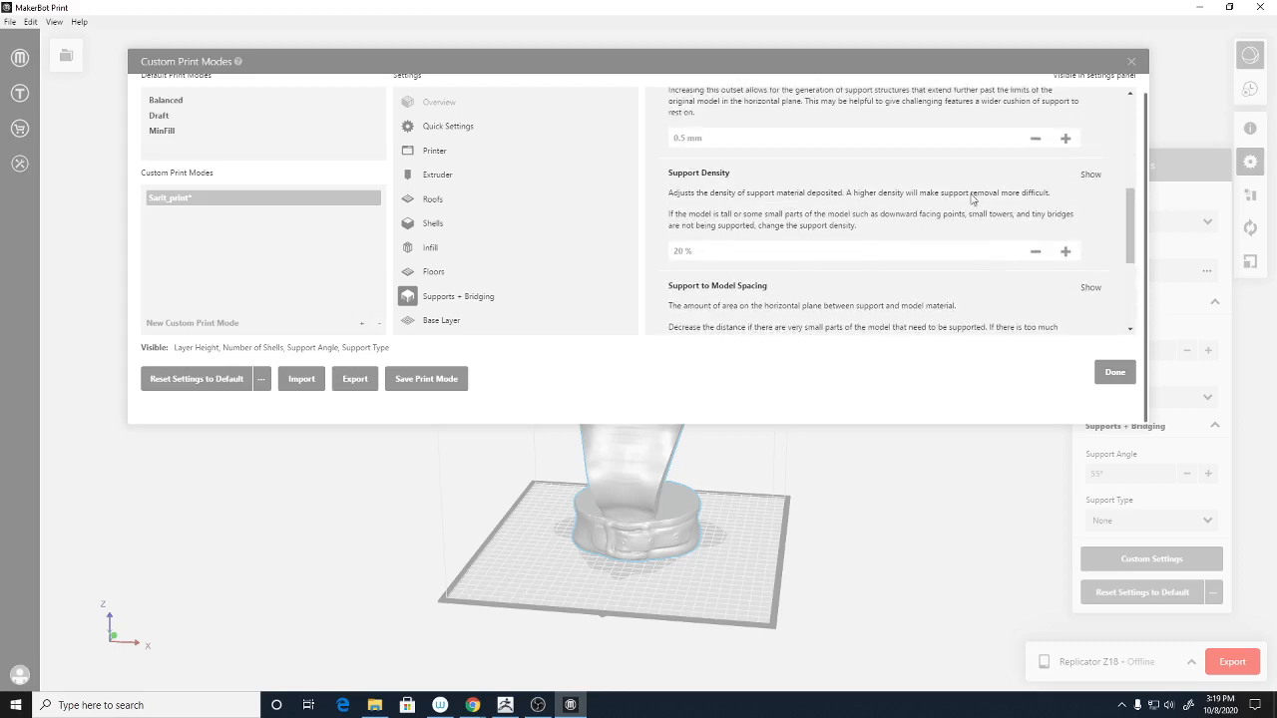
{"action": "scroll", "coordinate": [827, 280], "scroll_direction": "down", "scroll_amount": 3}
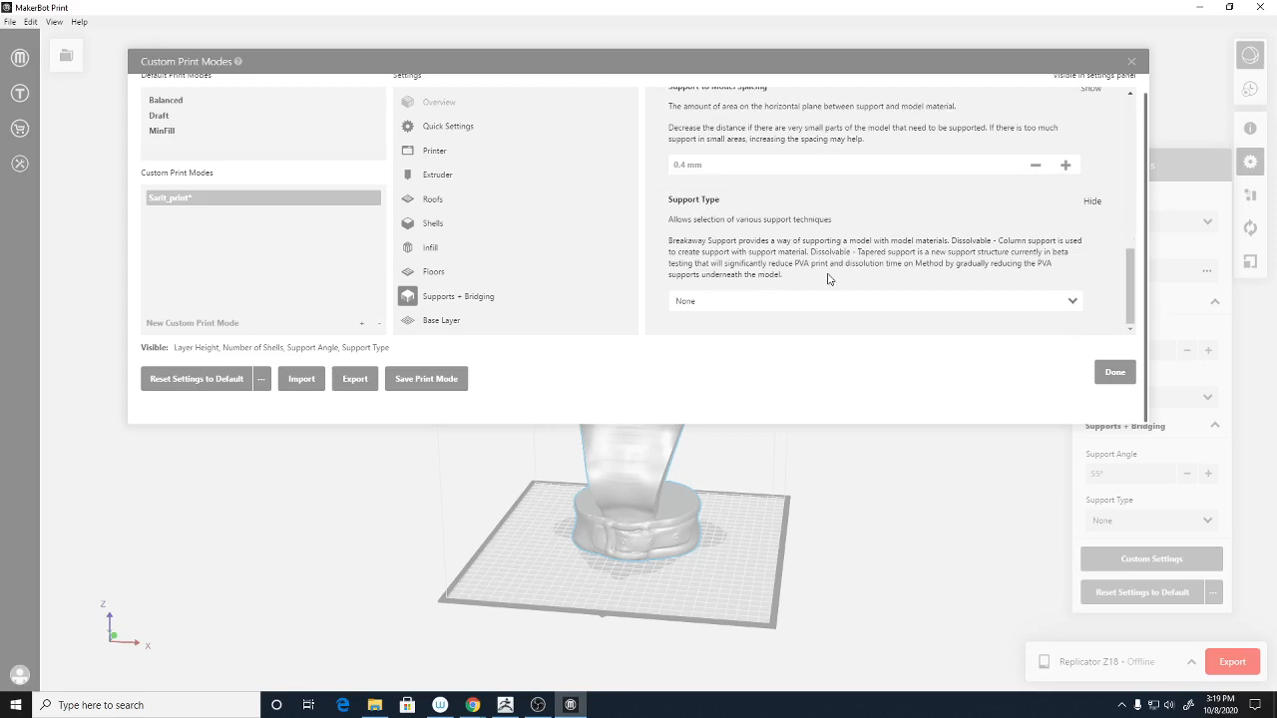
{"action": "left_click", "coordinate": [785, 308]}
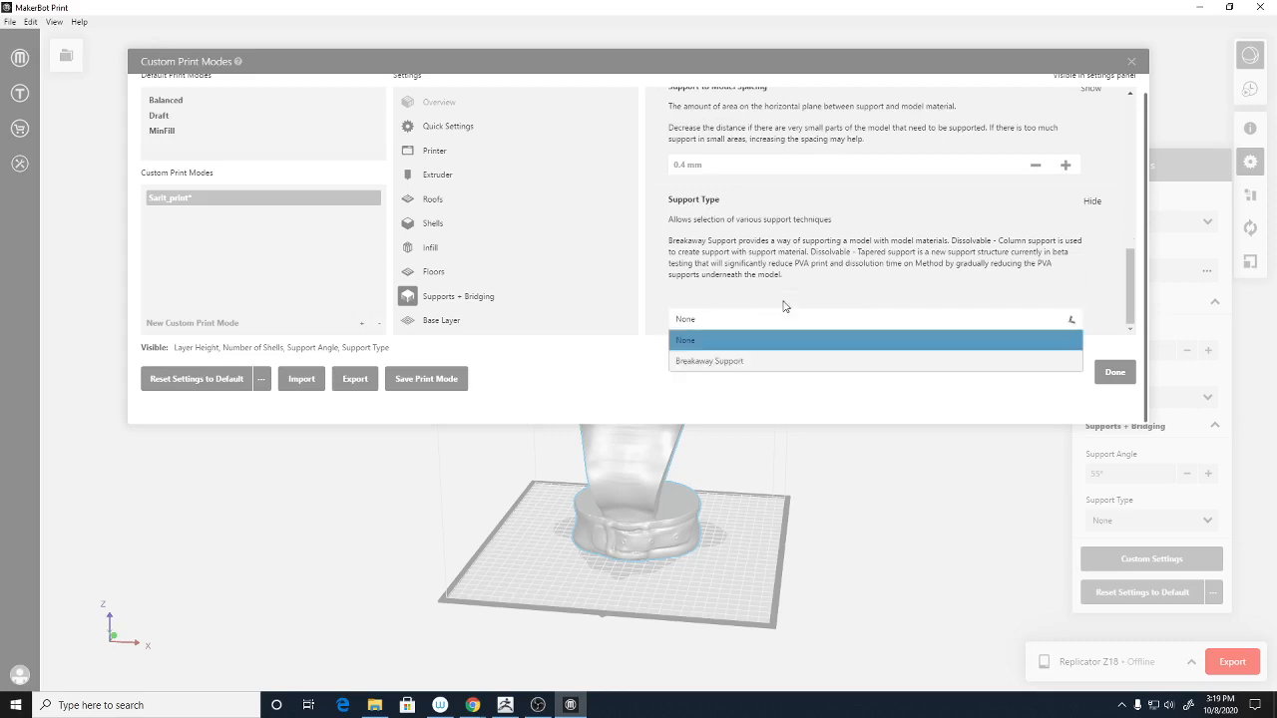
{"action": "left_click", "coordinate": [767, 363]}
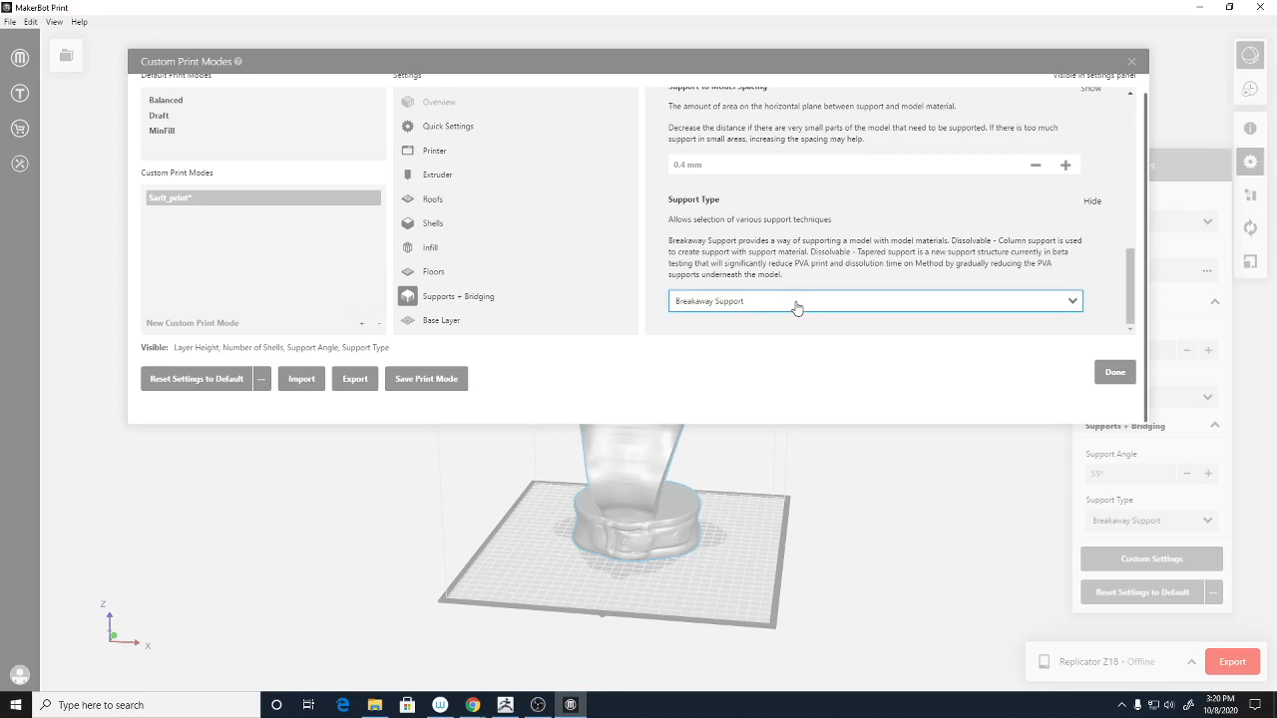
{"action": "scroll", "coordinate": [930, 248], "scroll_direction": "up", "scroll_amount": 3}
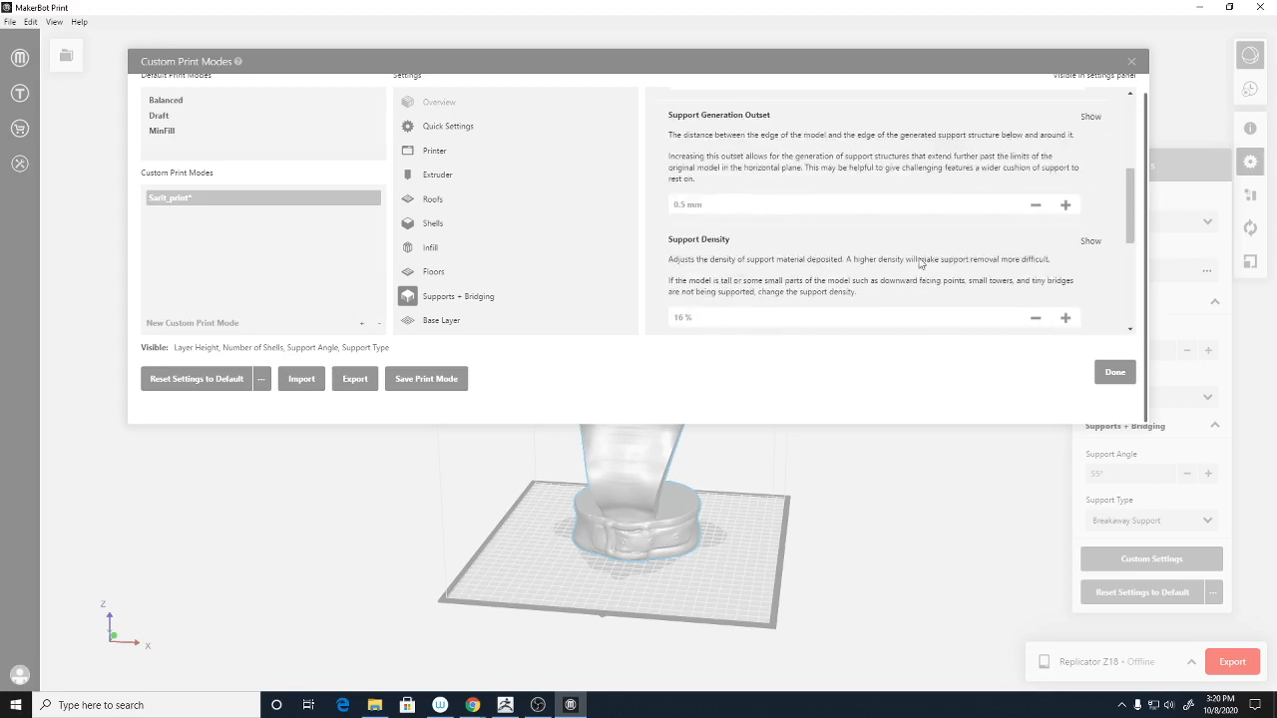
{"action": "scroll", "coordinate": [735, 257], "scroll_direction": "up", "scroll_amount": 3}
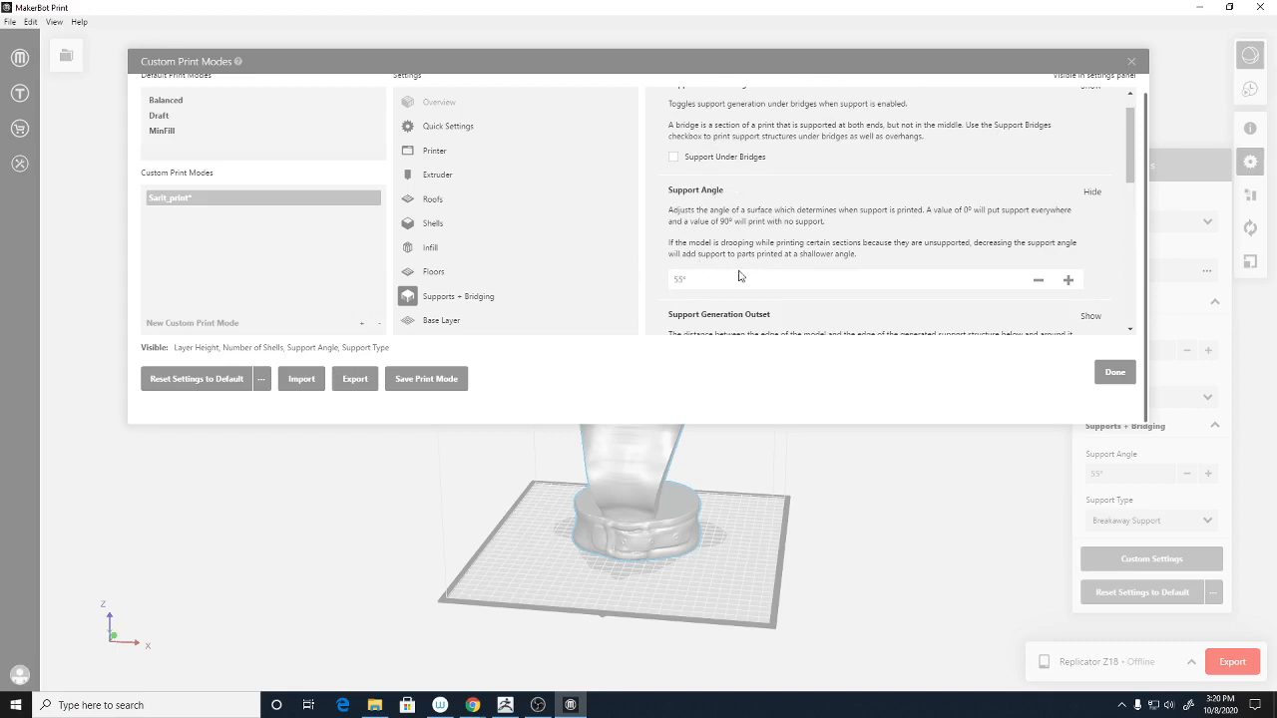
{"action": "scroll", "coordinate": [758, 275], "scroll_direction": "down", "scroll_amount": 5}
{"action": "scroll", "coordinate": [795, 271], "scroll_direction": "down", "scroll_amount": 3}
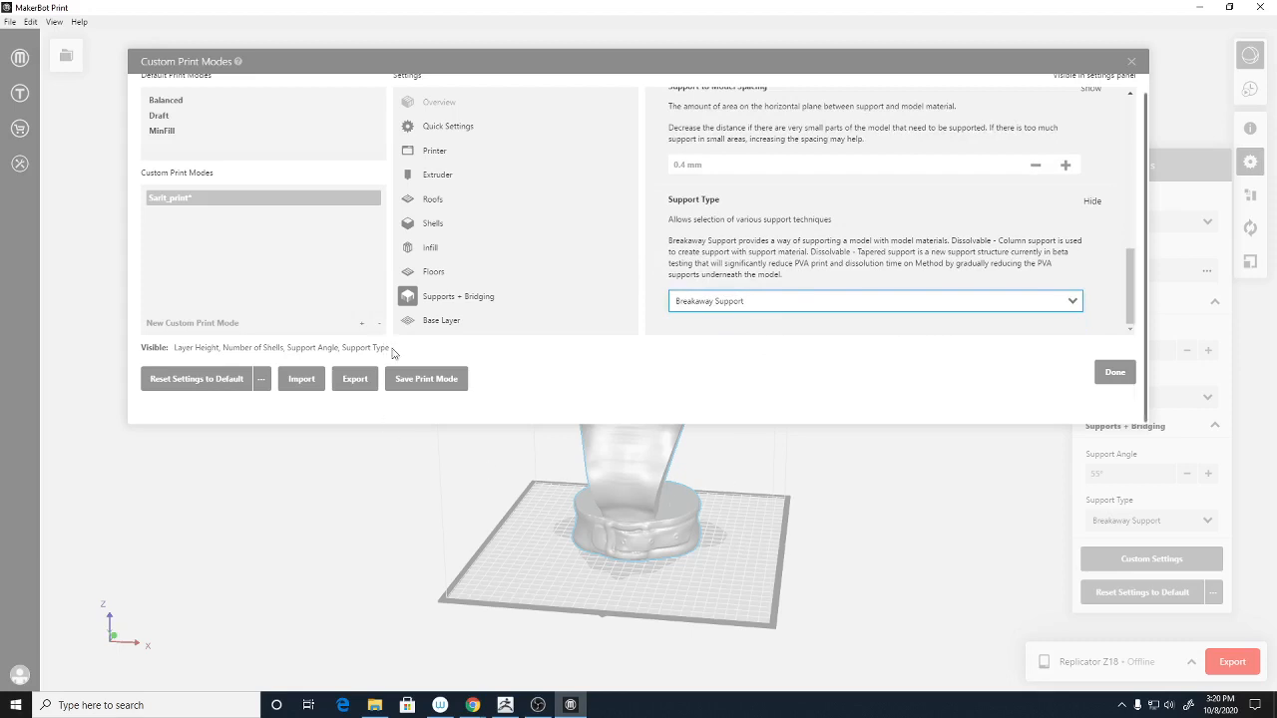
{"action": "left_click", "coordinate": [417, 322]}
{"action": "scroll", "coordinate": [856, 269], "scroll_direction": "down", "scroll_amount": 3}
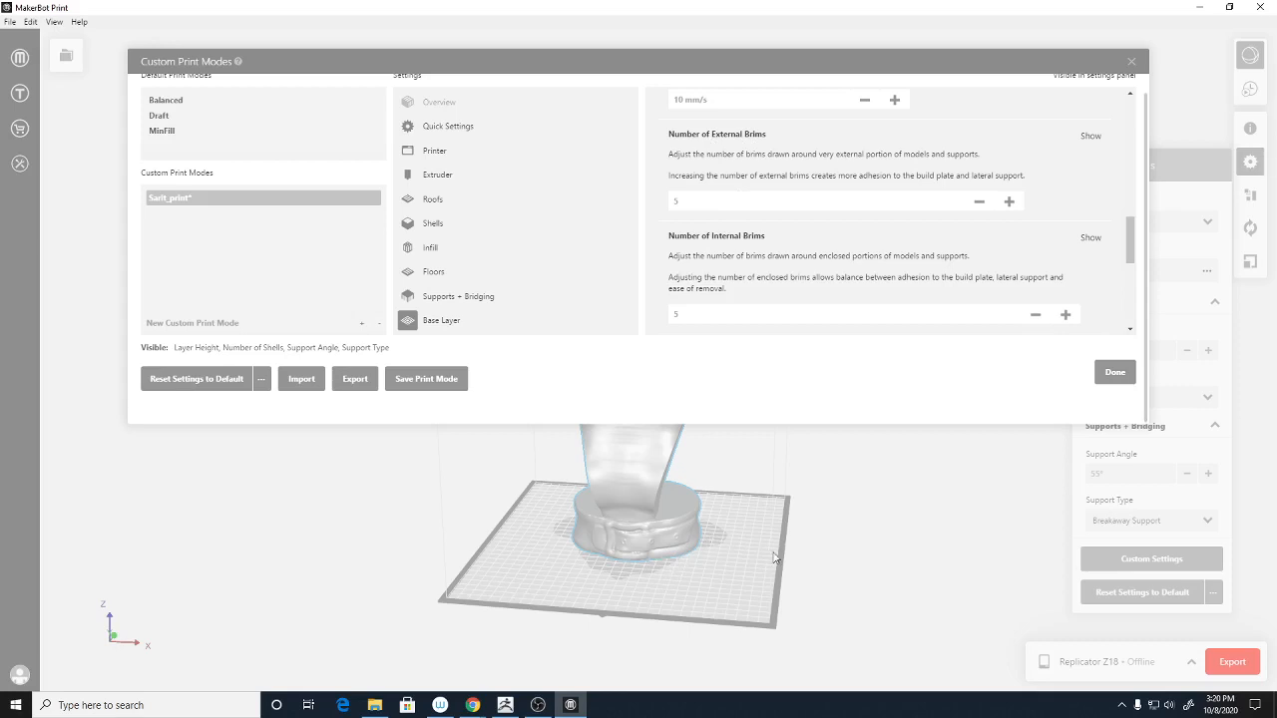
{"action": "left_click", "coordinate": [697, 202]}
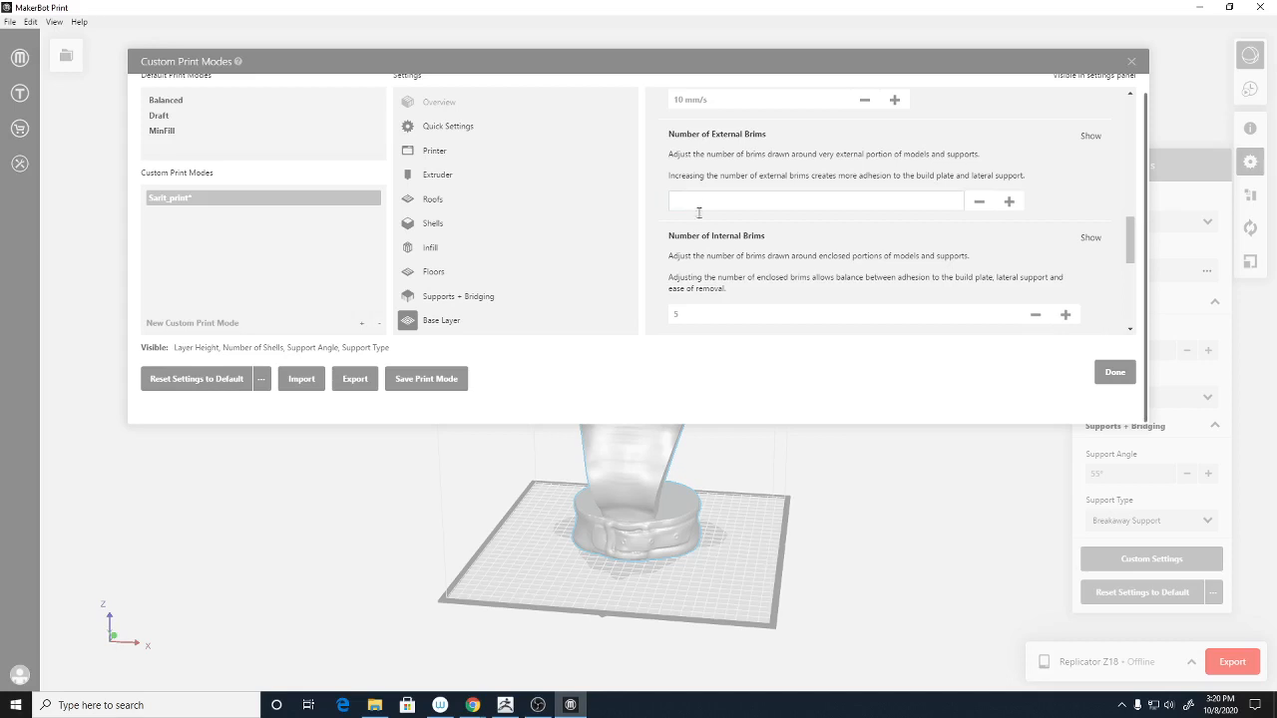
{"action": "left_click", "coordinate": [704, 316]}
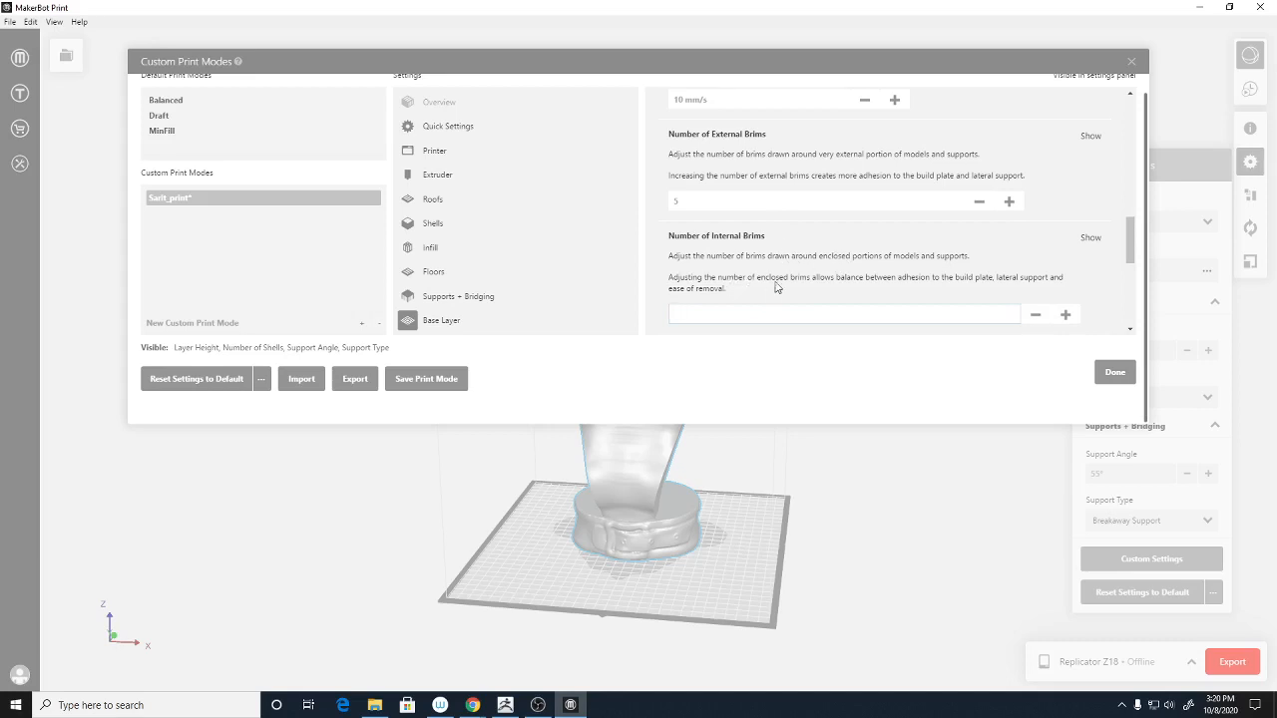
{"action": "scroll", "coordinate": [775, 286], "scroll_direction": "down", "scroll_amount": 2}
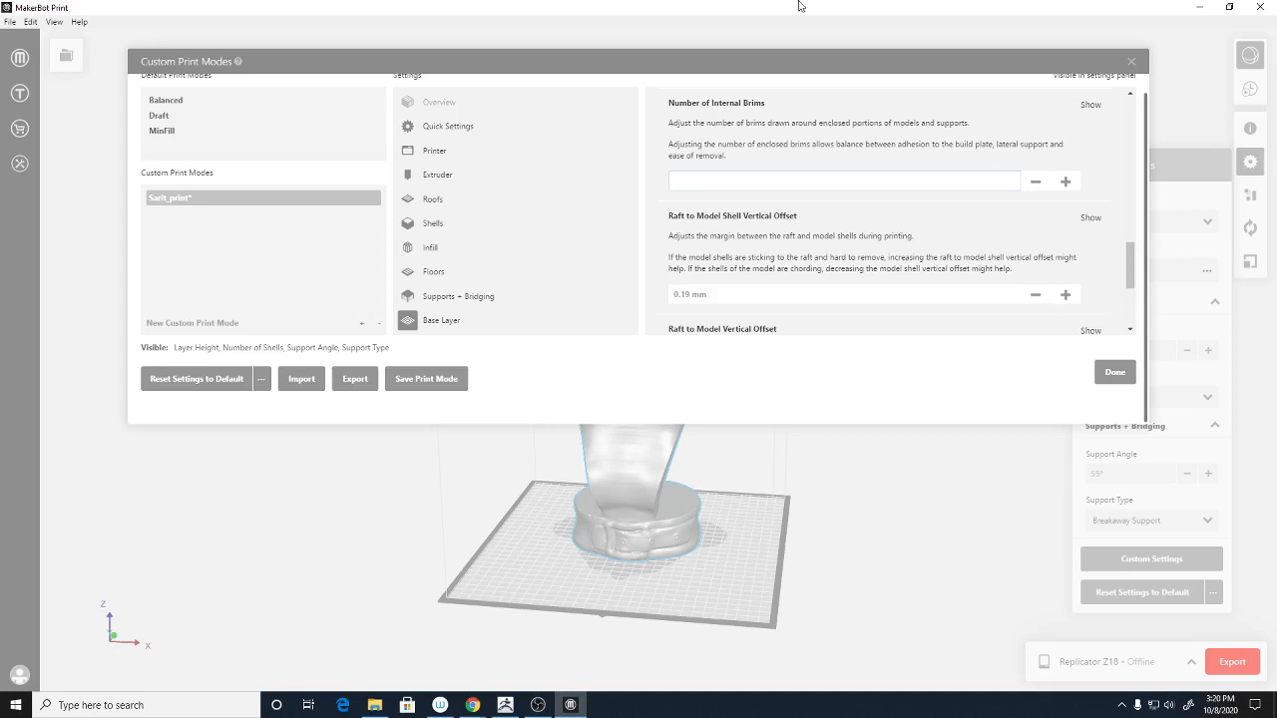
{"action": "scroll", "coordinate": [846, 226], "scroll_direction": "down", "scroll_amount": 3}
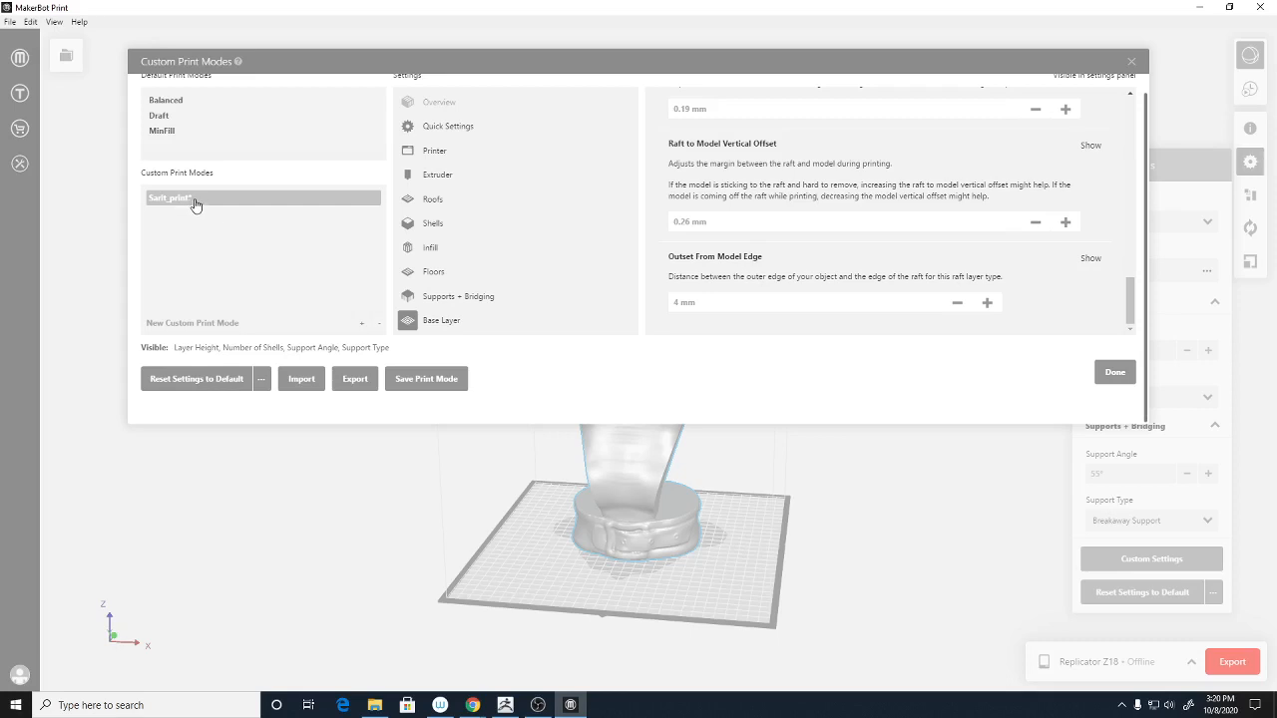
- Save the Sarit_print mode, close the settings, and start the print estimate and preview
{"action": "left_click", "coordinate": [417, 382]}
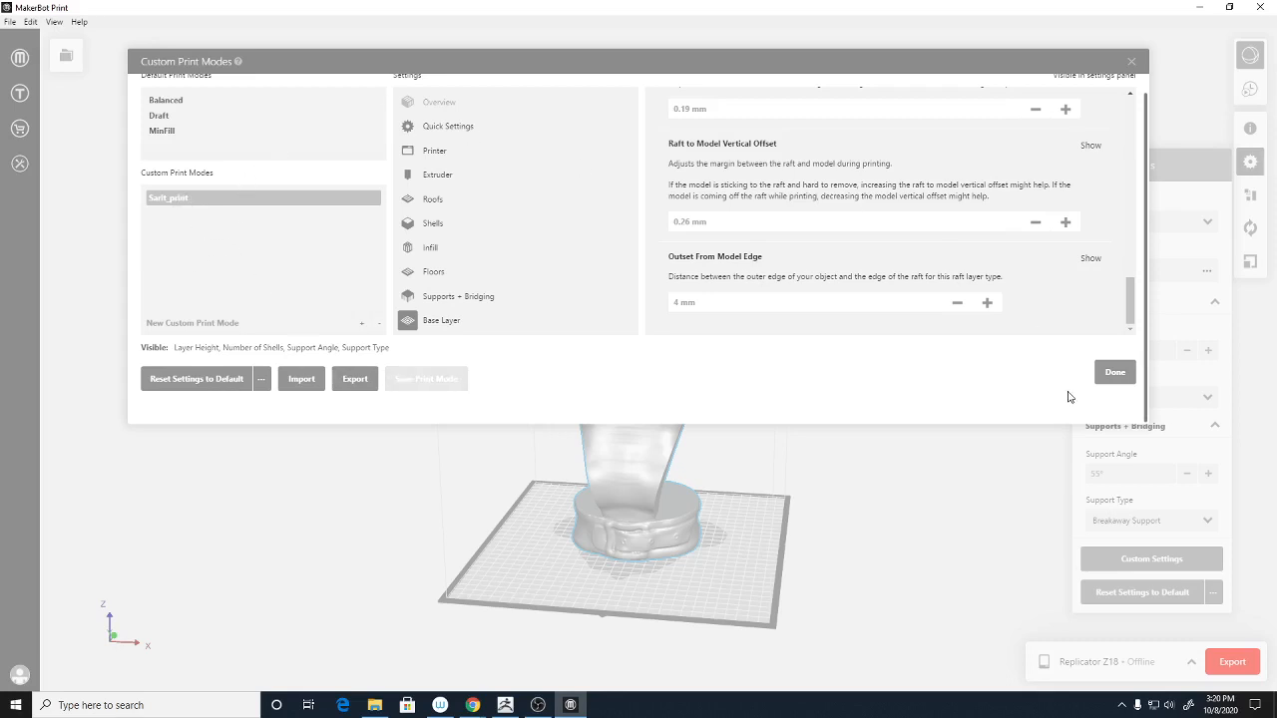
{"action": "left_click", "coordinate": [1105, 378]}
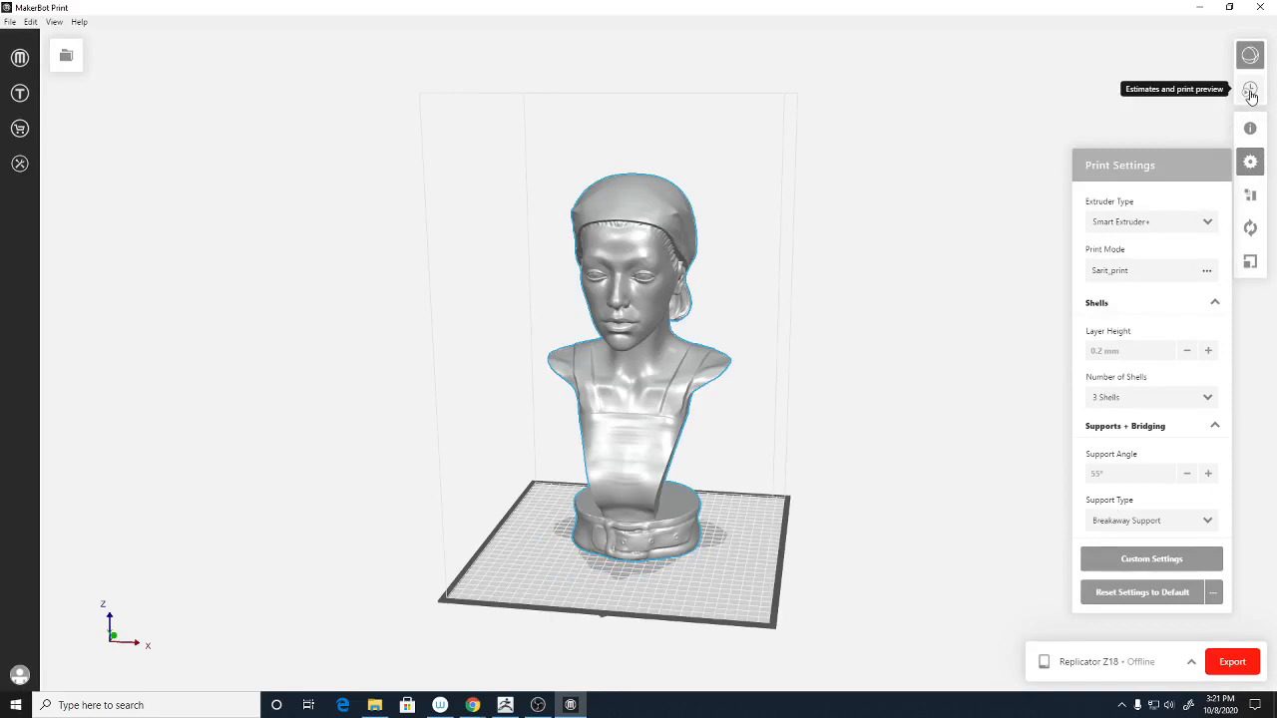
{"action": "left_click", "coordinate": [1250, 162]}
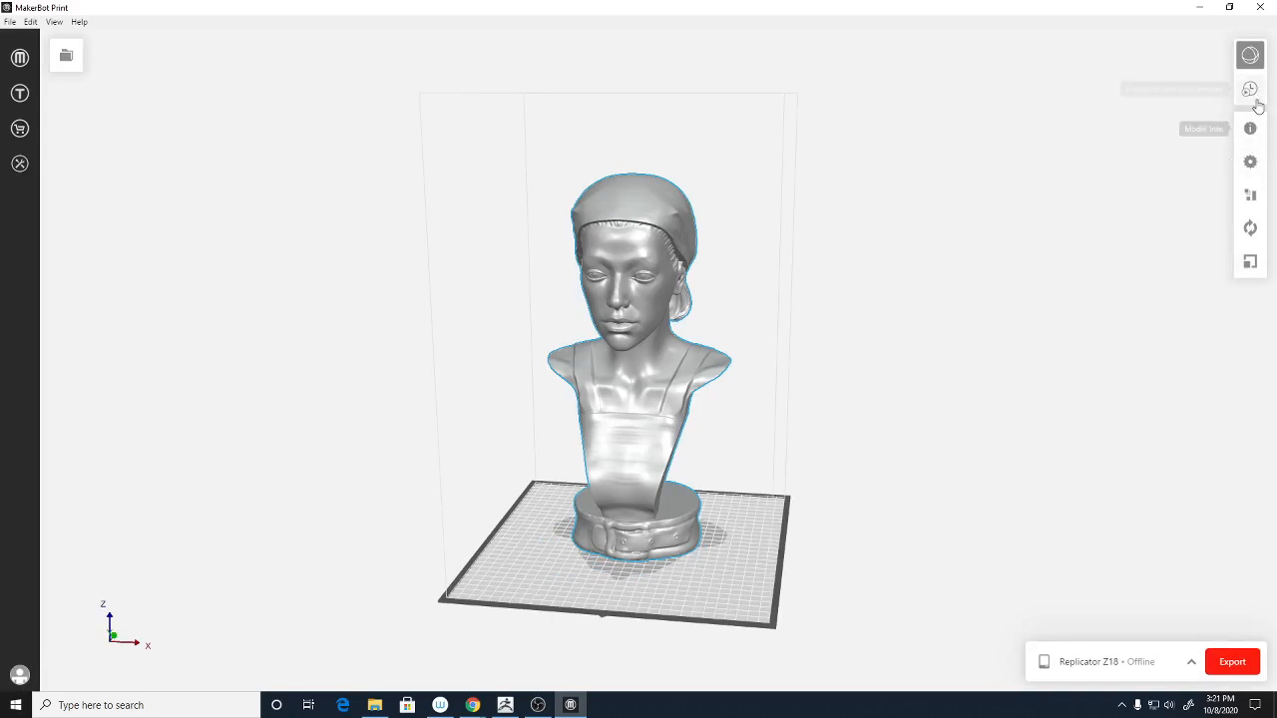
{"action": "left_click", "coordinate": [1248, 92]}
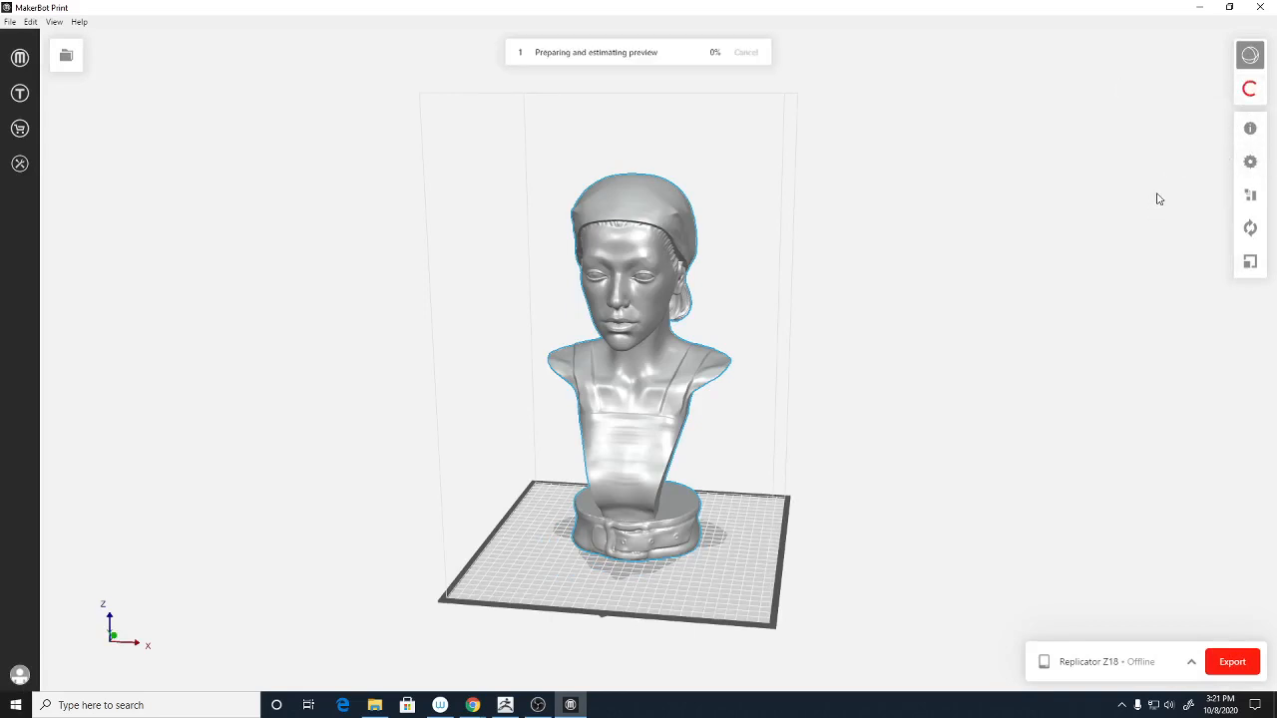